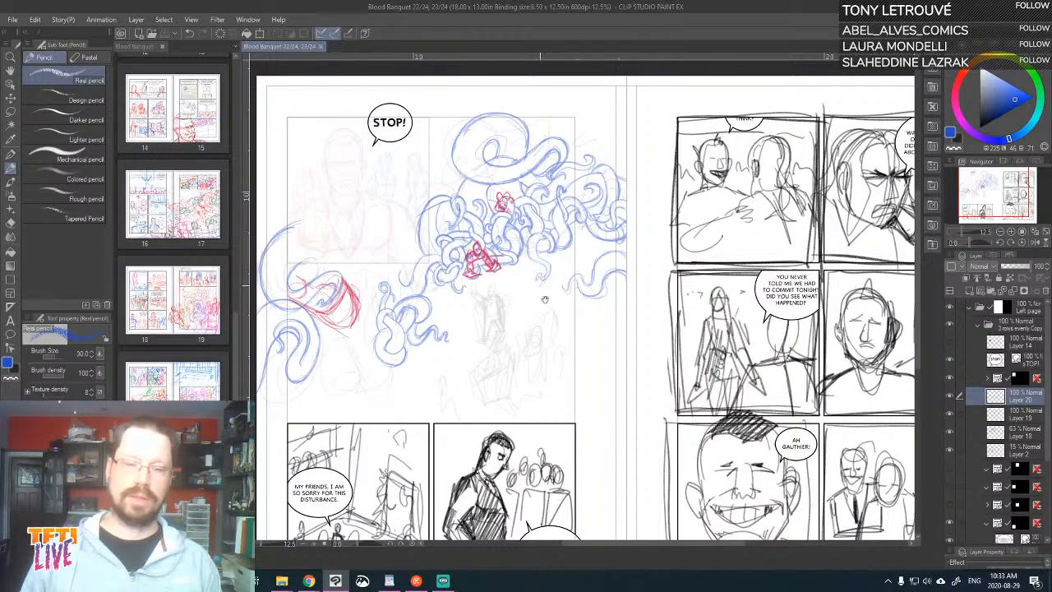
- Review the comic's earlier page spreads in a widened page overview with enlarged thumbnails, back to page 1
drag(544, 300, 371, 285)
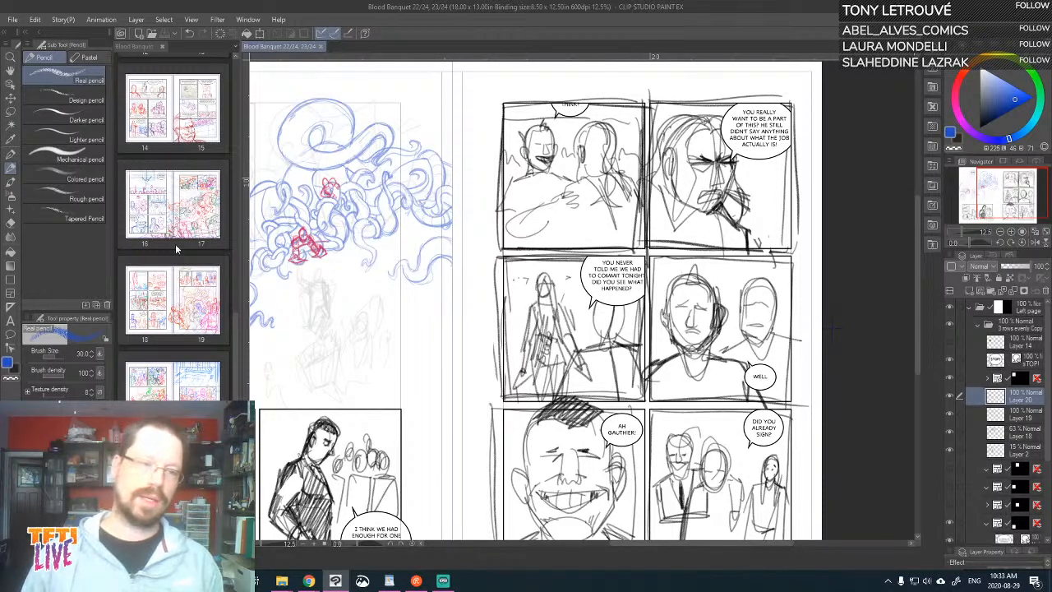
drag(234, 328, 234, 179)
scroll(190, 215, up, 8)
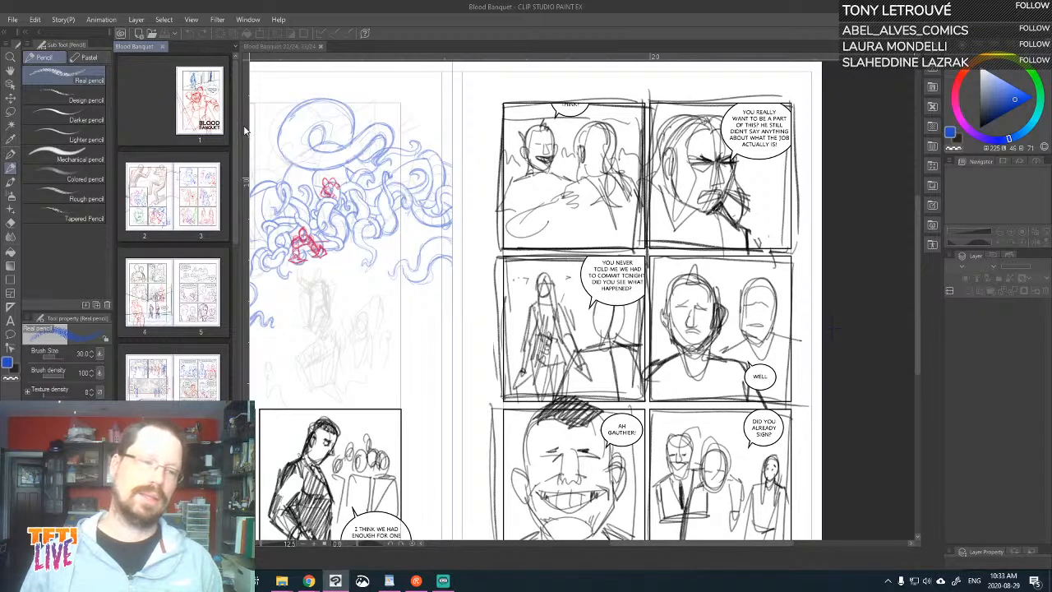
drag(248, 131, 614, 144)
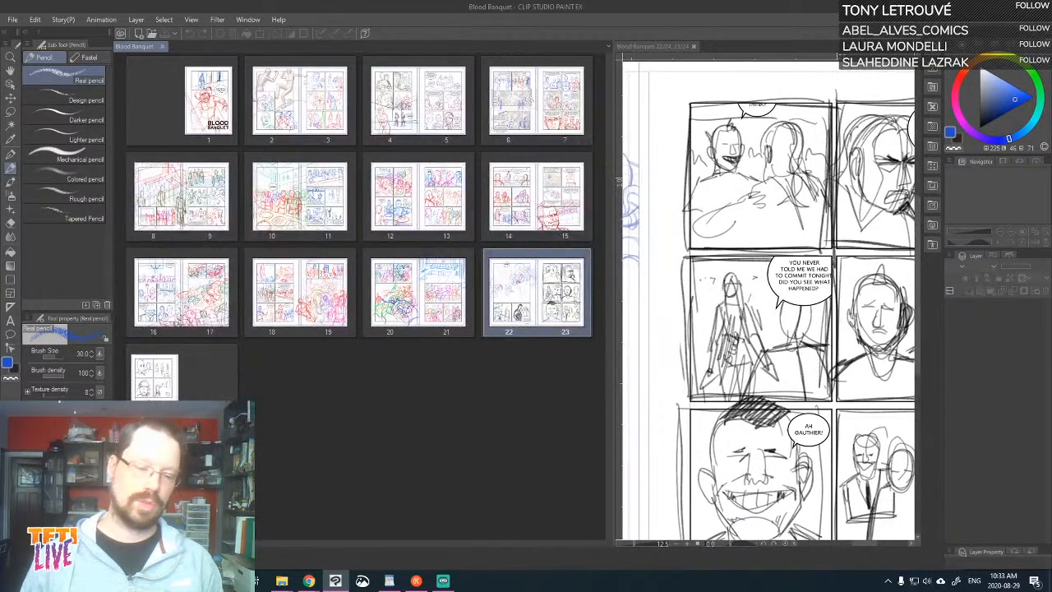
key(ctrl+plus)
key(ctrl+plus)
key(ctrl+plus)
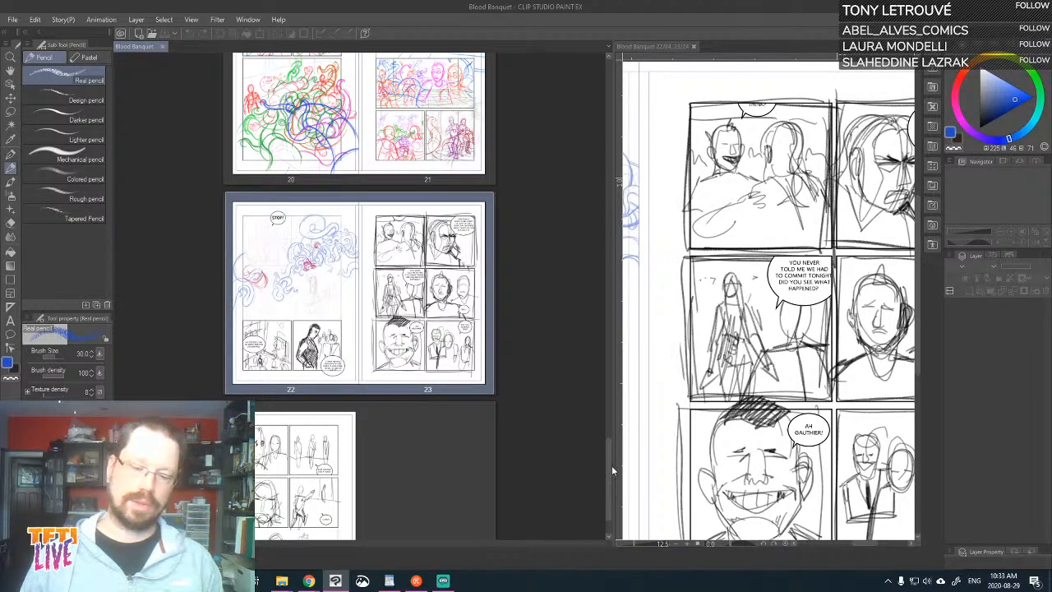
drag(610, 465, 610, 213)
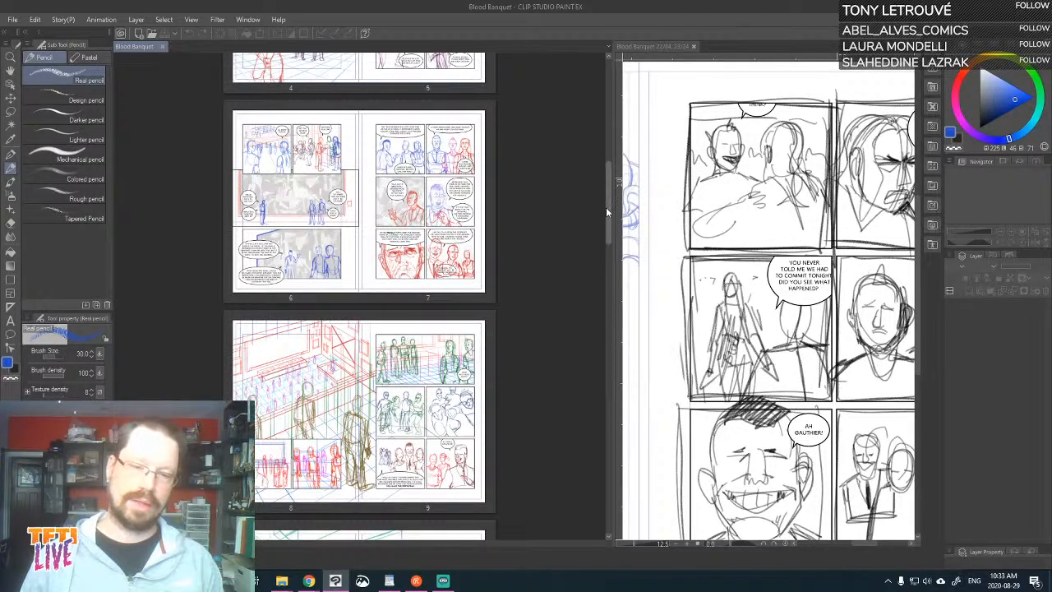
drag(608, 207, 655, 96)
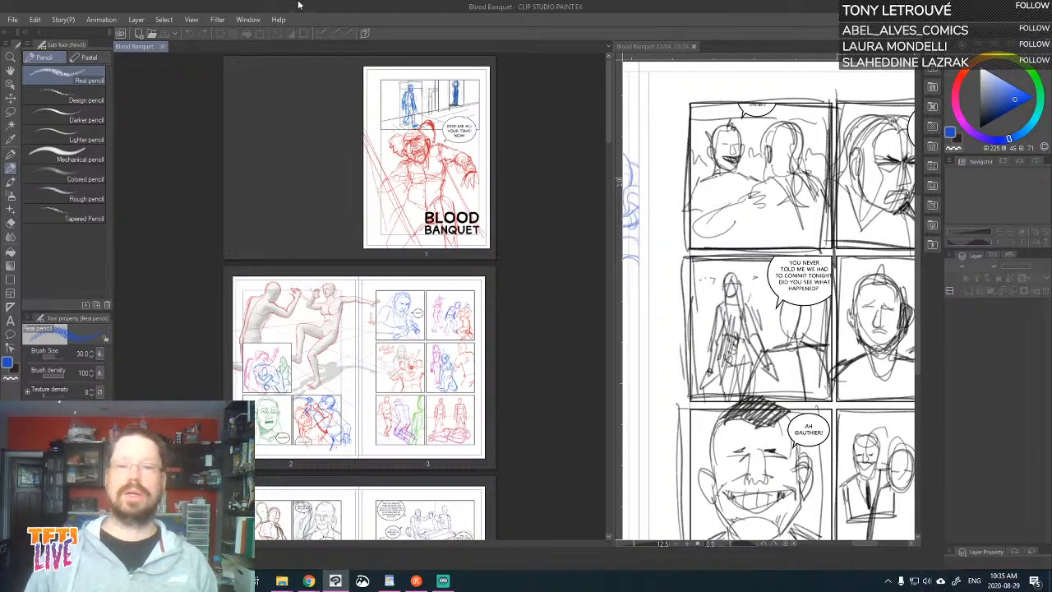
- Narrow the page overview to a slim column beside the 22–23 spread and shrink its thumbnails
drag(607, 148, 346, 168)
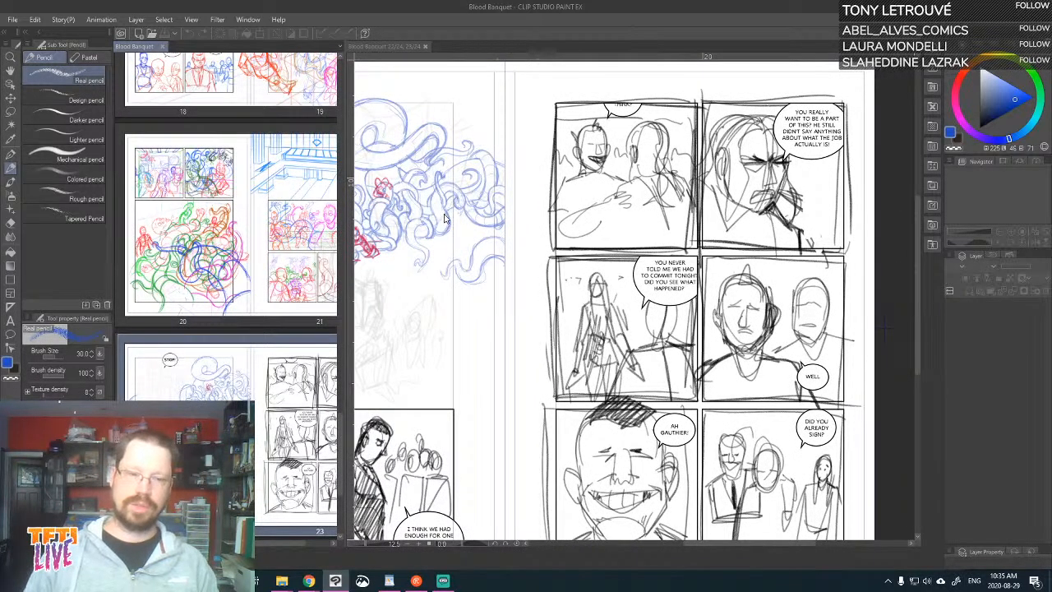
drag(438, 229, 657, 233)
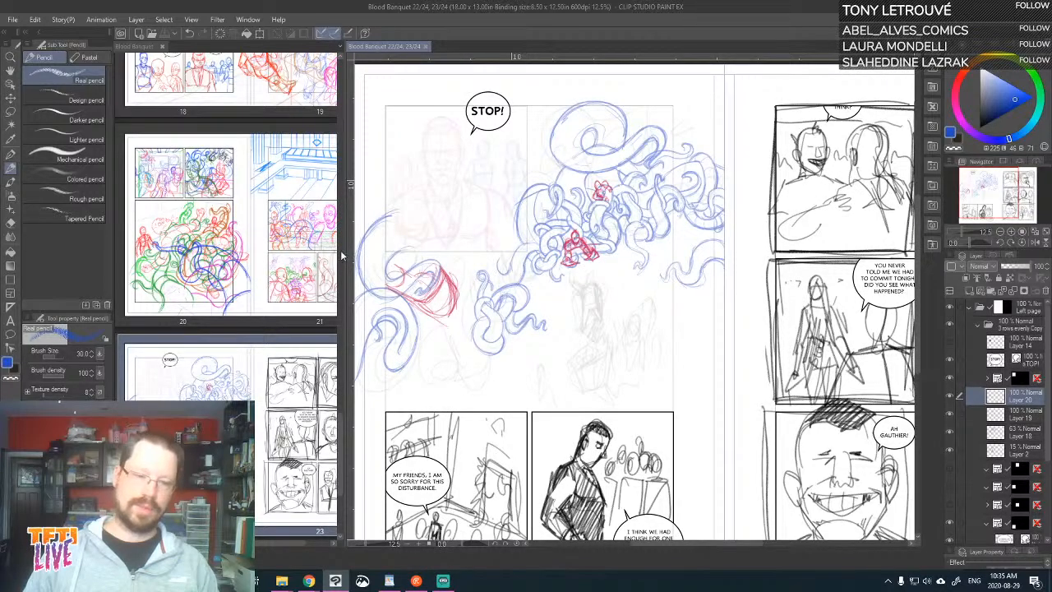
drag(346, 251, 276, 271)
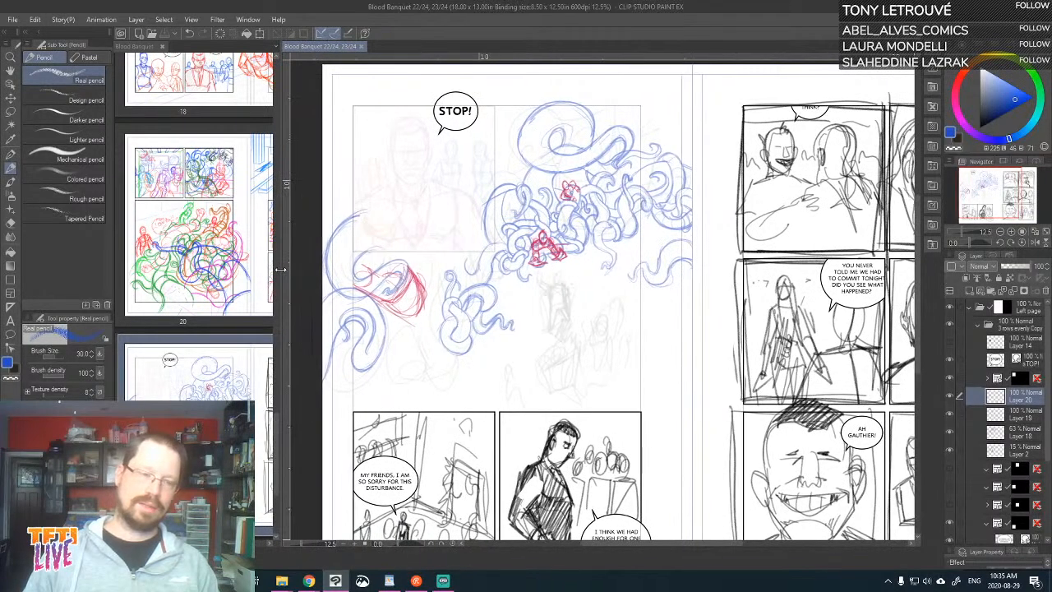
click(134, 46)
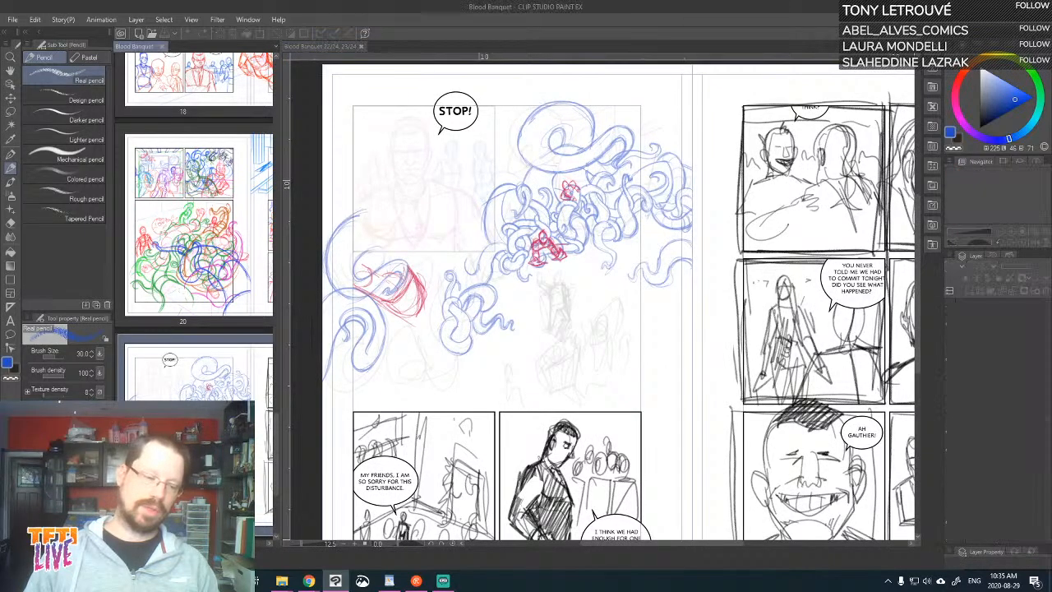
key(ctrl+minus)
key(ctrl+minus)
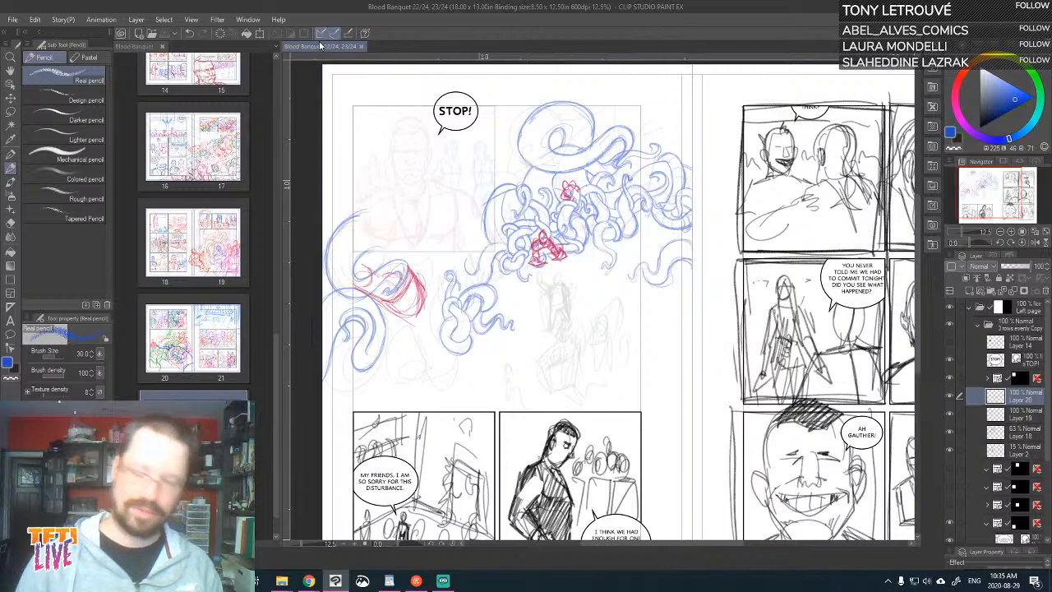
- Examine the tentacle sketch on page 22 up close, hiding and reshowing Layer 20 to compare it with the layout underneath
drag(657, 299, 779, 428)
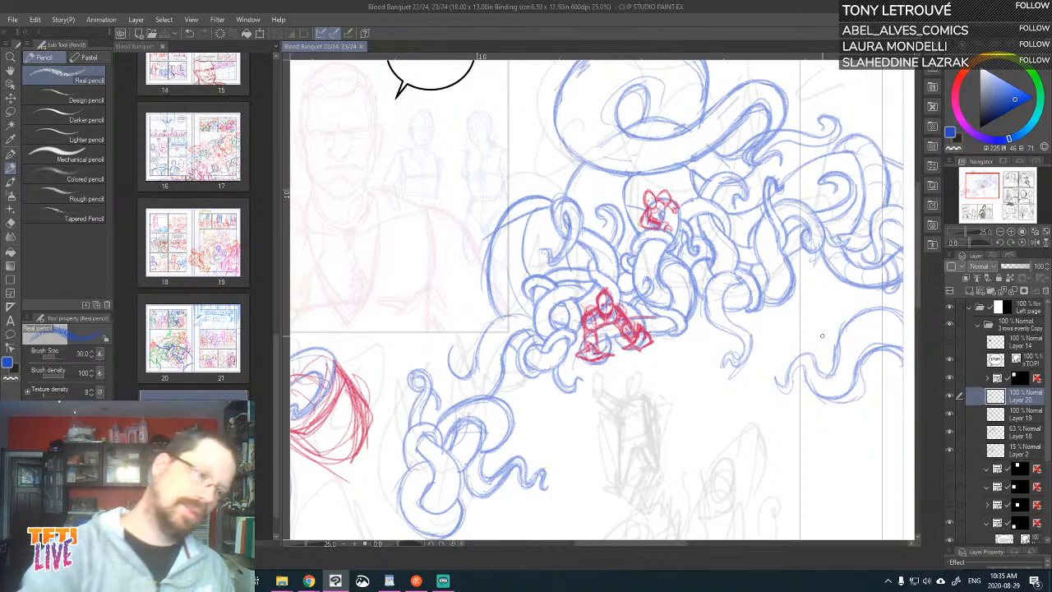
drag(681, 470, 760, 371)
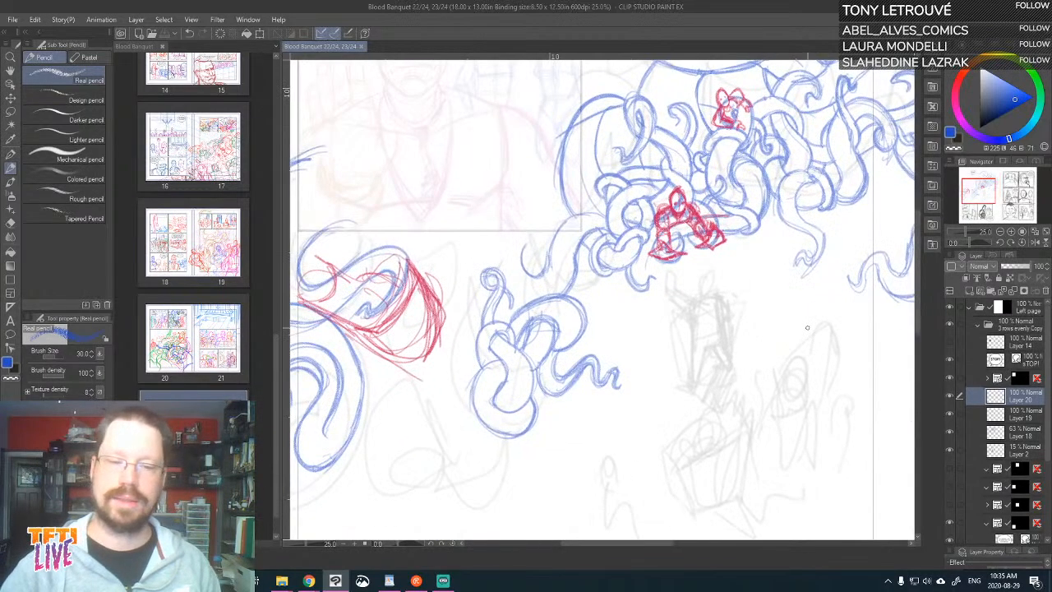
click(950, 397)
click(950, 397)
mouse_move(458, 386)
mouse_down()
mouse_move(508, 433)
mouse_move(409, 496)
mouse_up()
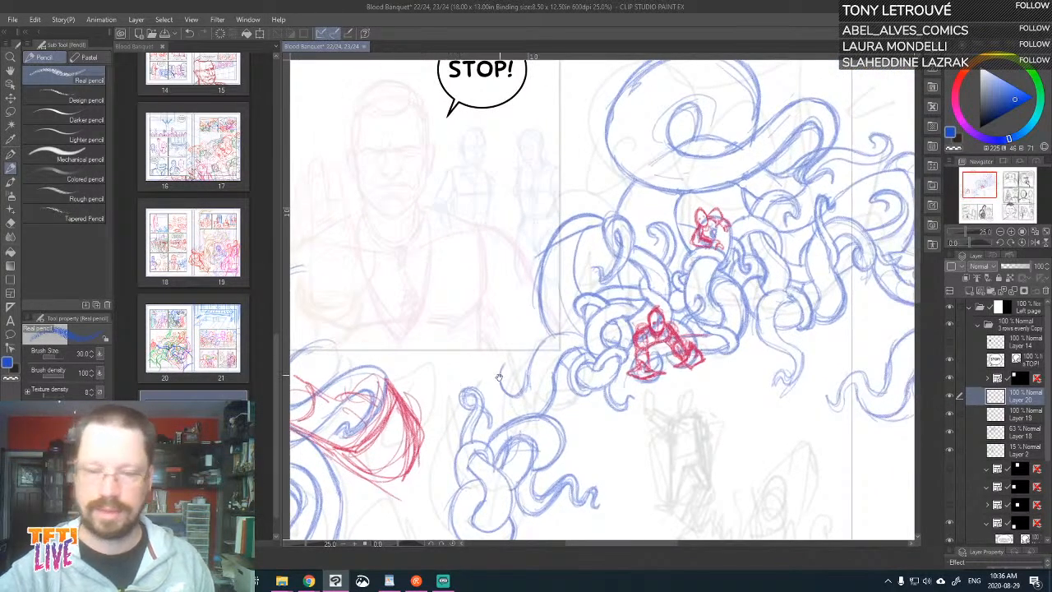
drag(498, 377, 665, 226)
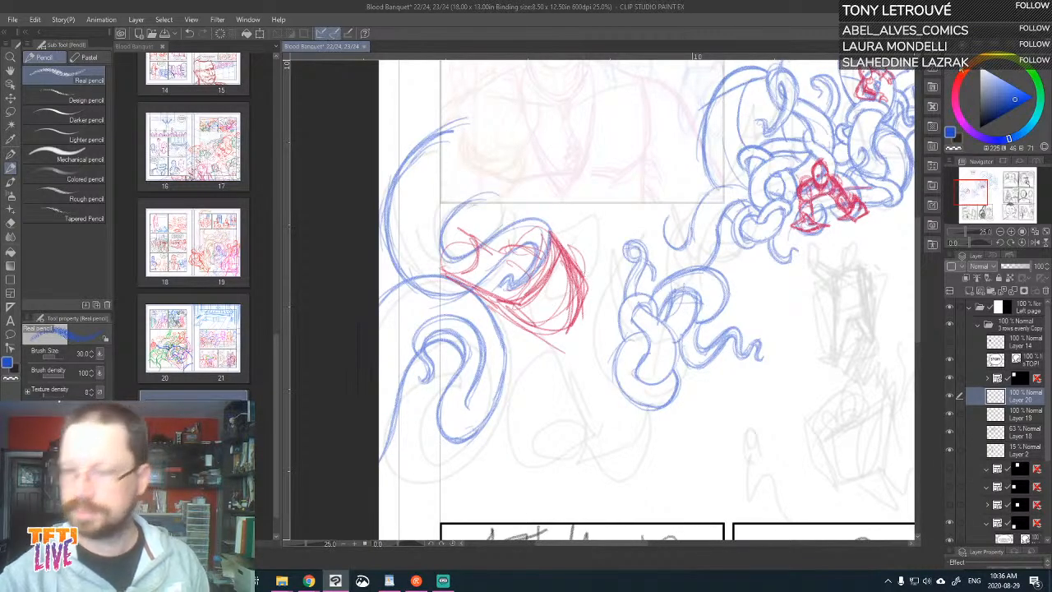
- Switch the pencil to red and rough in the foreshortened legs and large shoe soles of the figure at page 22's outer edge
click(961, 76)
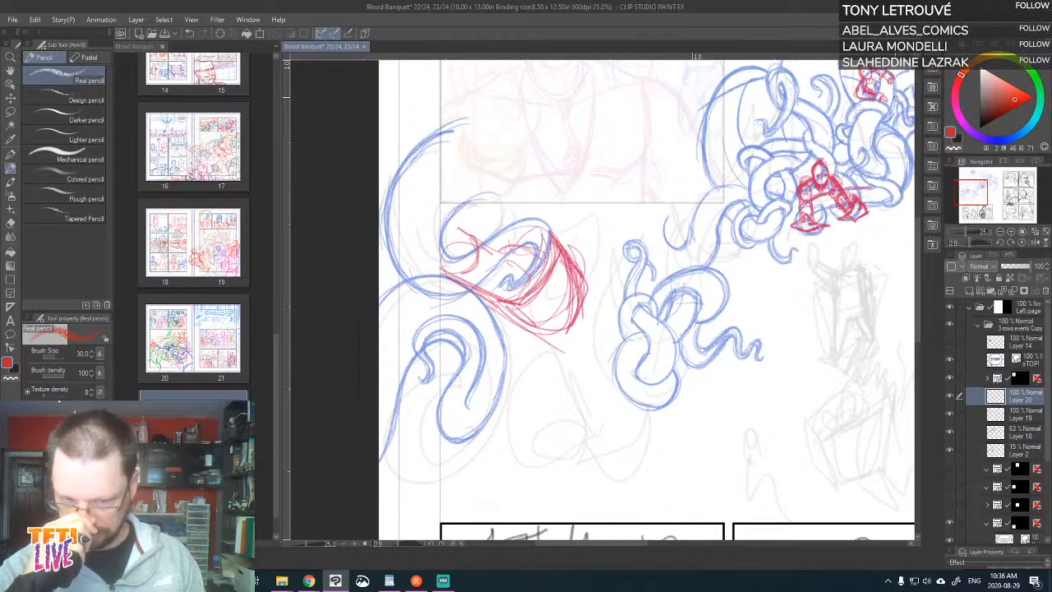
mouse_move(583, 287)
mouse_down()
mouse_move(666, 396)
mouse_move(595, 291)
mouse_up()
drag(597, 288, 625, 335)
drag(606, 292, 627, 341)
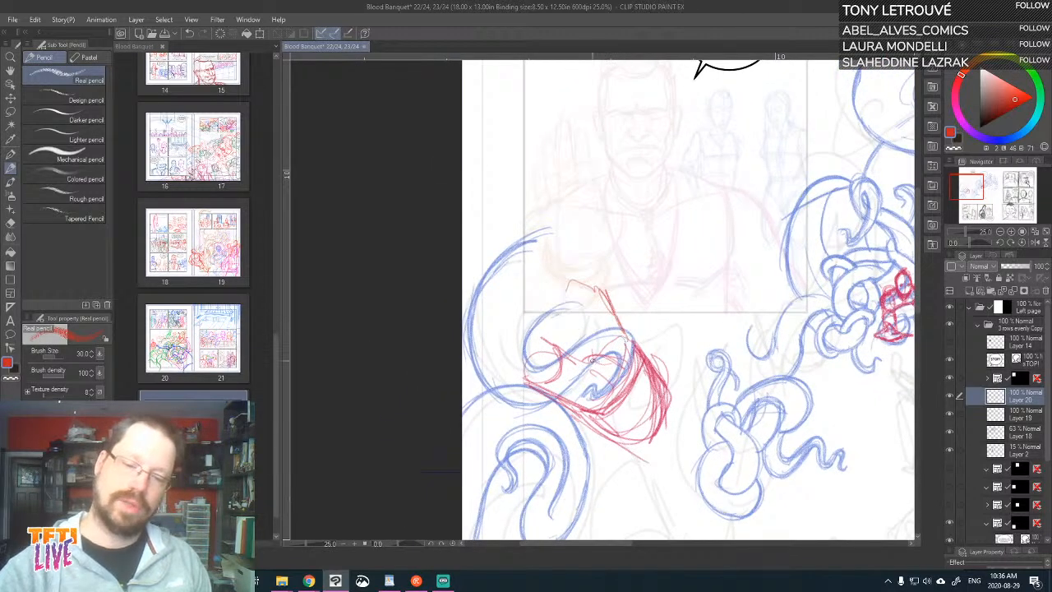
mouse_move(530, 249)
mouse_down()
mouse_move(554, 223)
mouse_move(582, 227)
mouse_move(564, 238)
mouse_move(567, 217)
mouse_move(560, 274)
mouse_move(614, 274)
mouse_move(526, 268)
mouse_move(533, 220)
mouse_move(528, 269)
mouse_up()
mouse_move(477, 328)
mouse_down()
mouse_move(456, 293)
mouse_move(506, 335)
mouse_move(468, 327)
mouse_move(481, 392)
mouse_move(523, 366)
mouse_move(519, 385)
mouse_move(483, 392)
mouse_move(463, 321)
mouse_move(463, 335)
mouse_move(480, 289)
mouse_move(458, 322)
mouse_move(491, 319)
mouse_up()
scroll(488, 310, down, 4)
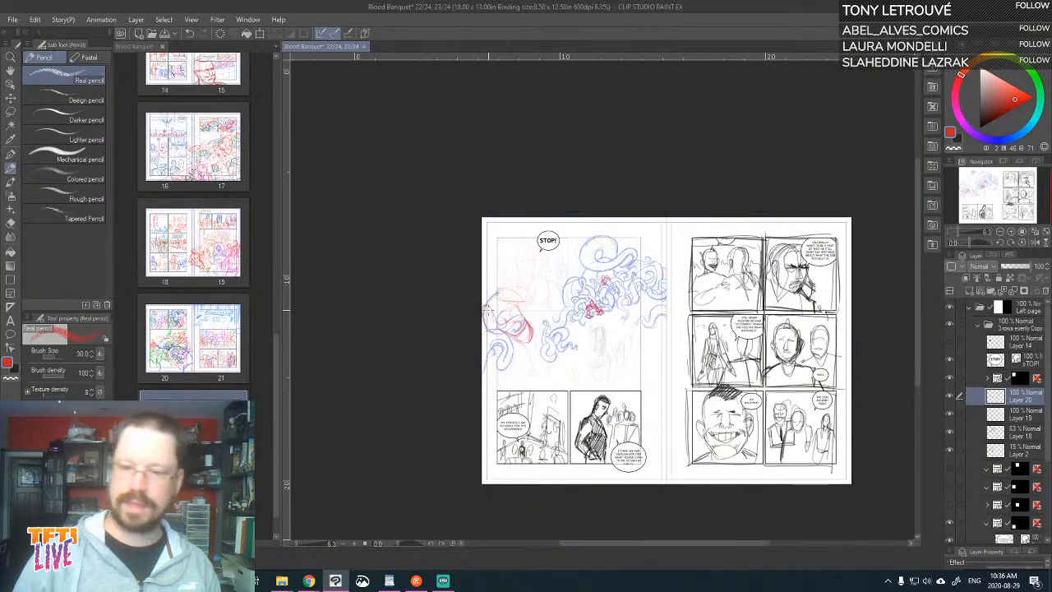
scroll(487, 313, up, 2)
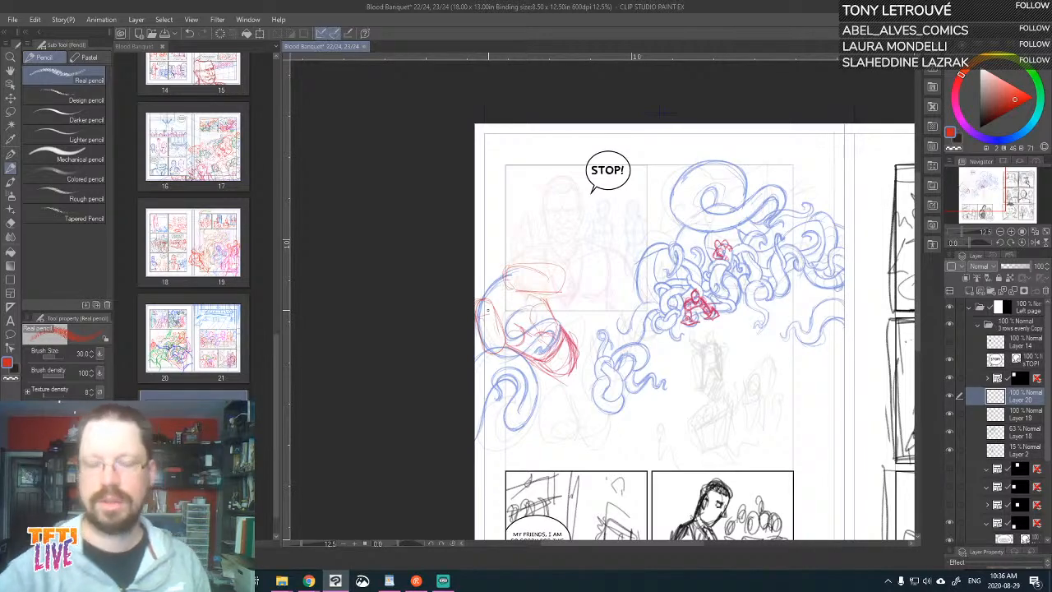
- Reinforce the outlines of the red figure's two shoe soles and add hatching strokes inside their edges
drag(488, 311, 563, 247)
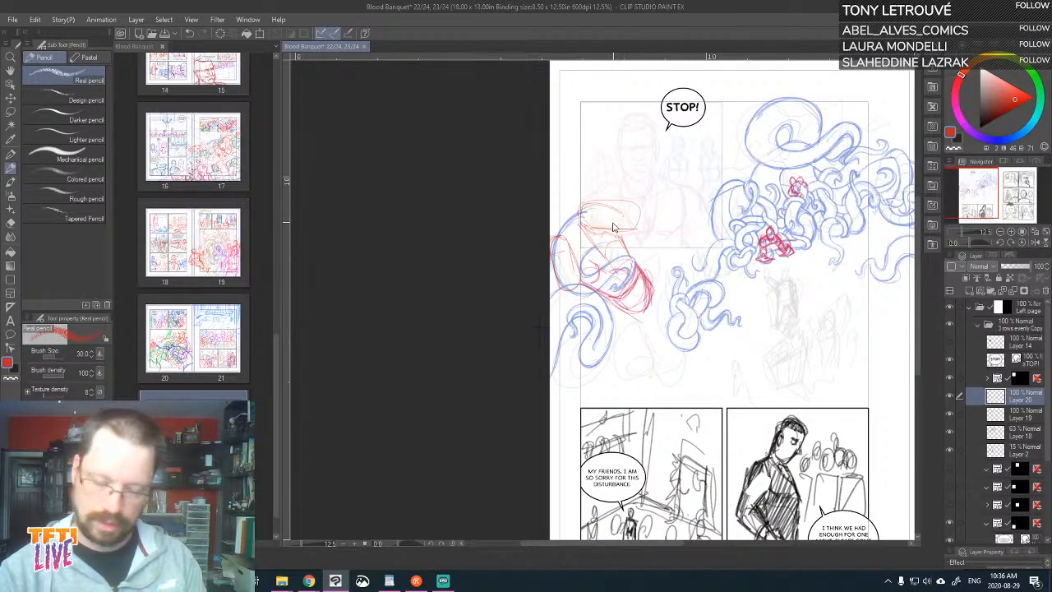
scroll(614, 227, up, 2)
mouse_move(529, 258)
mouse_down()
mouse_move(577, 304)
mouse_move(561, 286)
mouse_move(574, 331)
mouse_move(545, 337)
mouse_move(581, 334)
mouse_move(525, 254)
mouse_move(531, 241)
mouse_move(521, 274)
mouse_move(511, 252)
mouse_move(505, 261)
mouse_move(534, 343)
mouse_up()
mouse_move(579, 215)
mouse_down()
mouse_move(559, 222)
mouse_move(630, 228)
mouse_move(657, 197)
mouse_move(667, 208)
mouse_move(649, 227)
mouse_move(585, 239)
mouse_move(556, 230)
mouse_move(535, 267)
mouse_move(612, 331)
mouse_move(618, 358)
mouse_move(610, 329)
mouse_move(615, 362)
mouse_move(646, 314)
mouse_move(615, 329)
mouse_move(541, 275)
mouse_up()
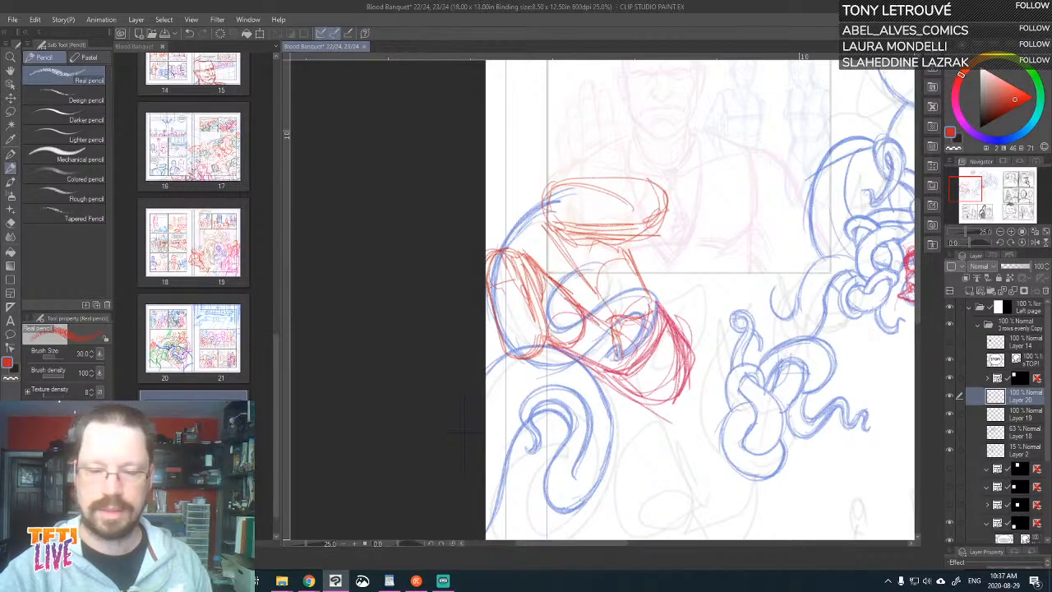
- Strengthen the red figure's legs and torso and add a small rounded head at the torso's lower end
mouse_move(568, 237)
mouse_down()
mouse_move(620, 322)
mouse_move(659, 332)
mouse_move(631, 365)
mouse_up()
drag(664, 309, 621, 383)
mouse_move(635, 414)
mouse_down()
mouse_move(592, 401)
mouse_move(569, 371)
mouse_move(611, 352)
mouse_up()
mouse_move(626, 309)
mouse_down()
mouse_move(608, 366)
mouse_move(630, 365)
mouse_up()
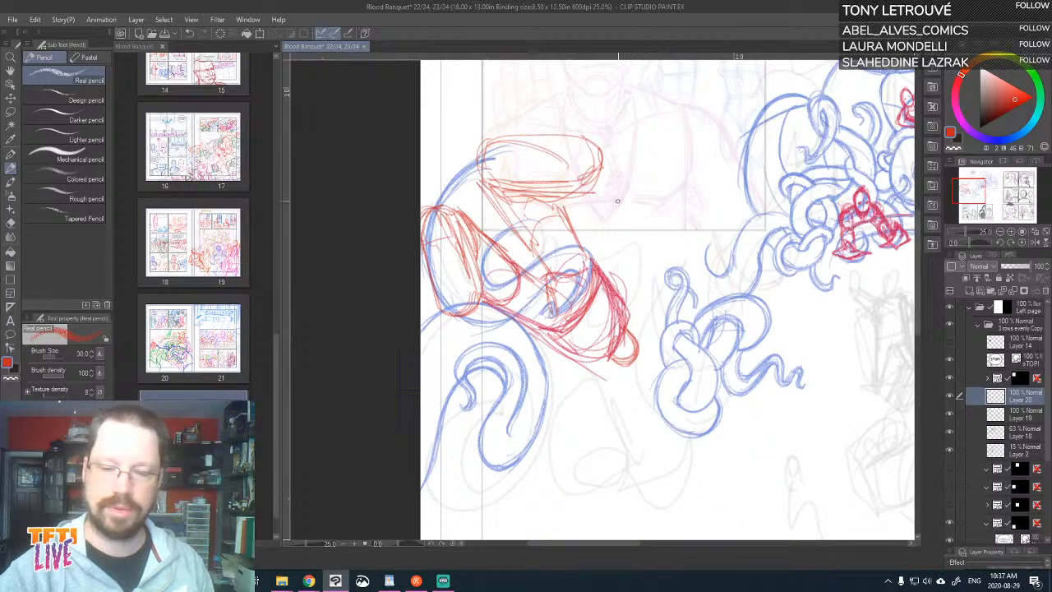
- Rough out both outstretched arms of the red figure, one reaching up toward the tentacles and one hanging down
drag(649, 260, 627, 324)
mouse_move(575, 352)
mouse_down()
mouse_move(562, 386)
mouse_move(563, 367)
mouse_move(579, 390)
mouse_move(603, 365)
mouse_up()
mouse_move(651, 275)
mouse_down()
mouse_move(625, 316)
mouse_move(641, 266)
mouse_move(615, 287)
mouse_up()
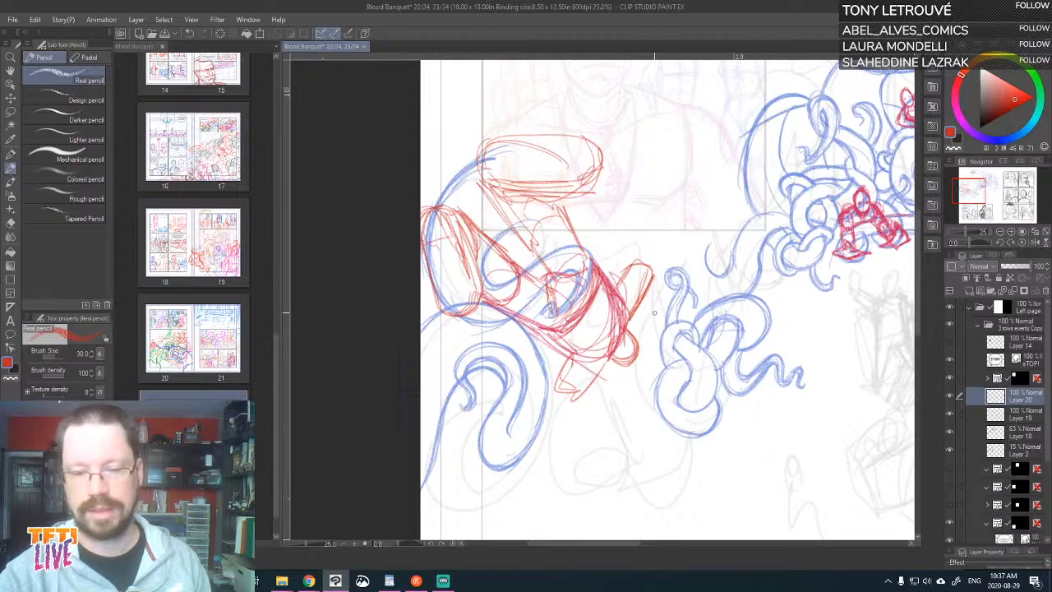
drag(639, 262, 686, 233)
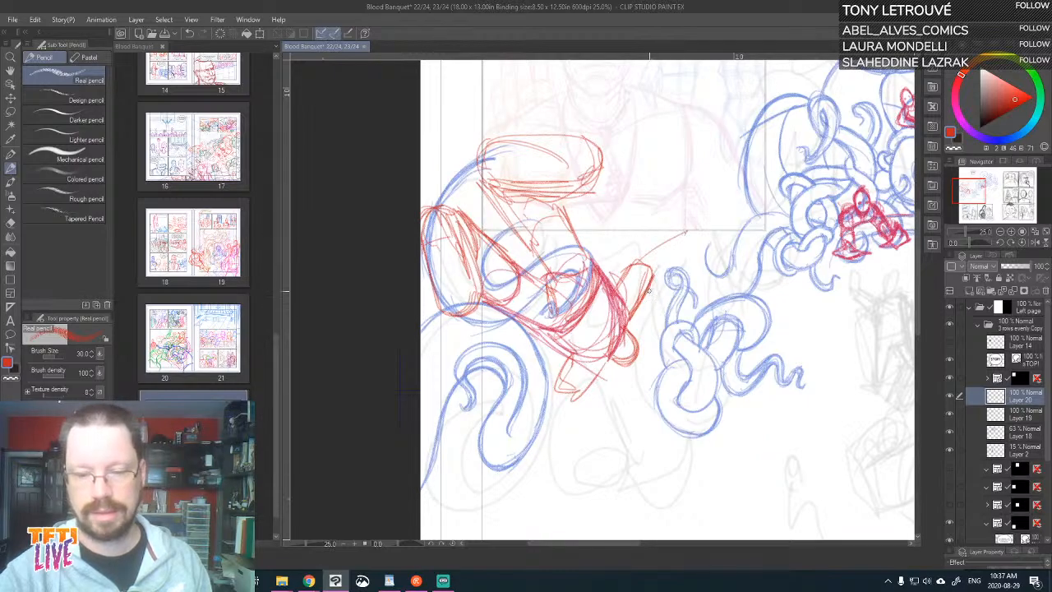
drag(649, 290, 687, 246)
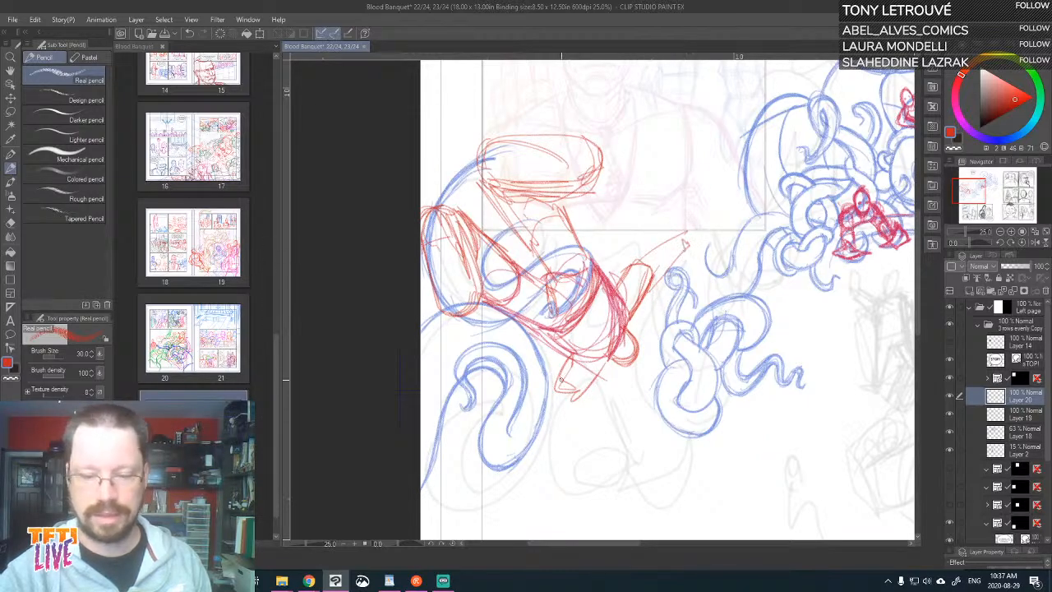
mouse_move(564, 378)
mouse_down()
mouse_move(556, 415)
mouse_move(574, 443)
mouse_move(589, 384)
mouse_up()
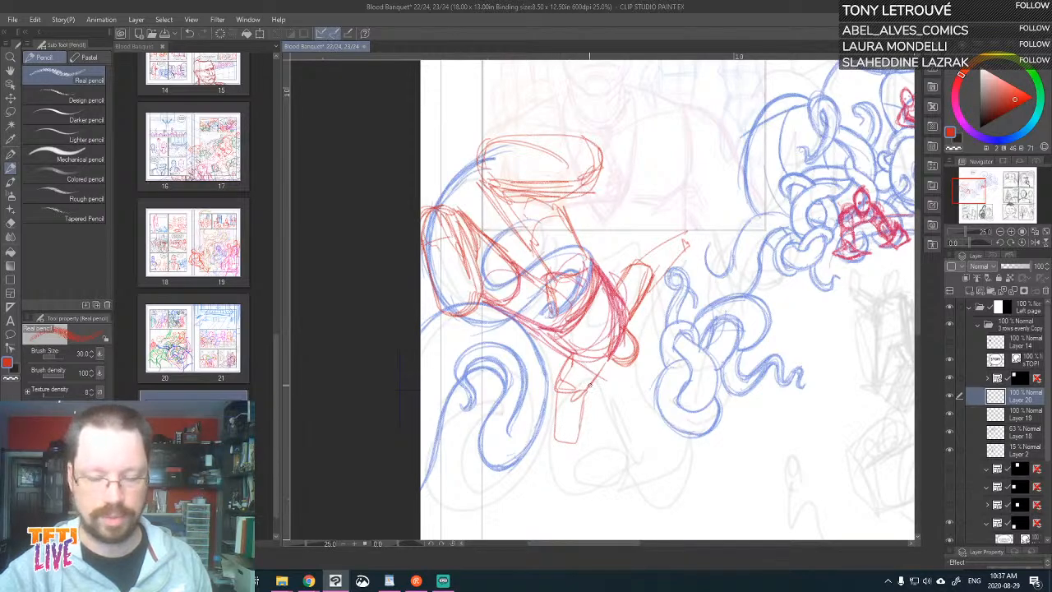
- Darken the red figure's forearm, elbow and wrist contours to define both arms
mouse_move(689, 251)
mouse_down()
mouse_move(671, 212)
mouse_move(643, 265)
mouse_up()
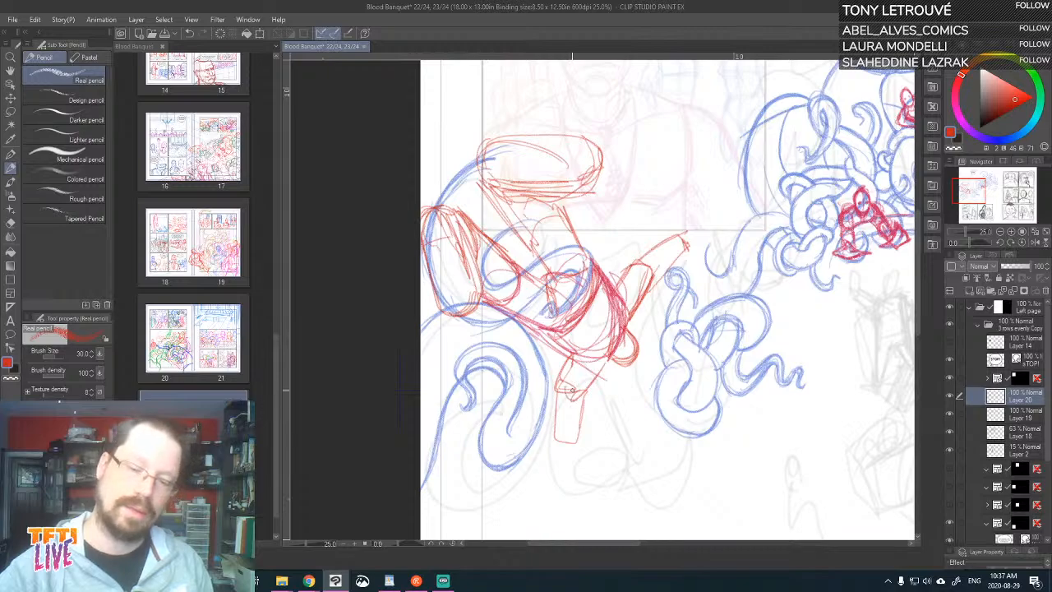
drag(572, 396, 608, 355)
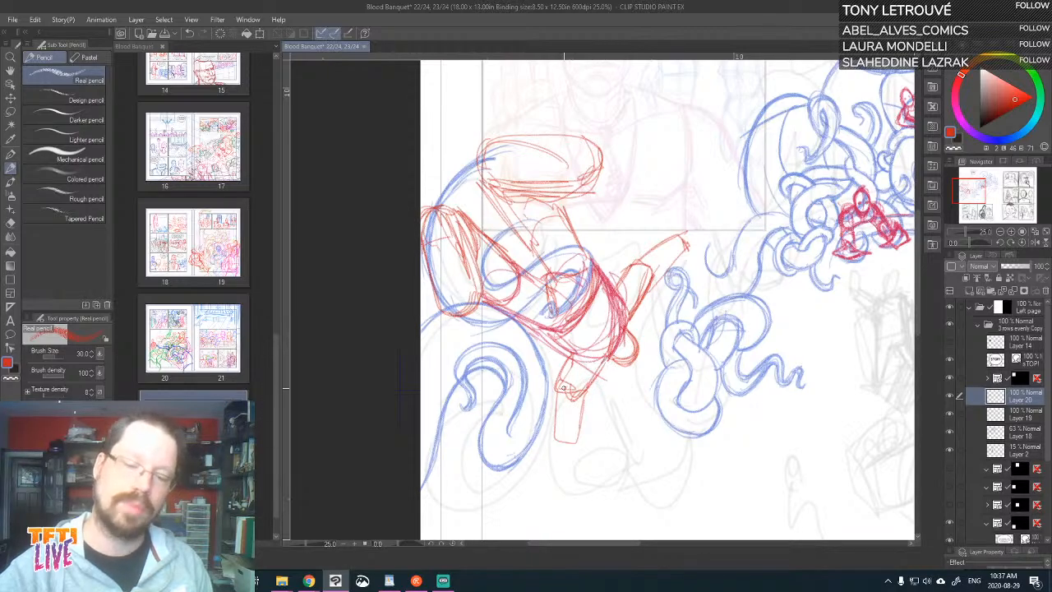
drag(562, 392, 554, 439)
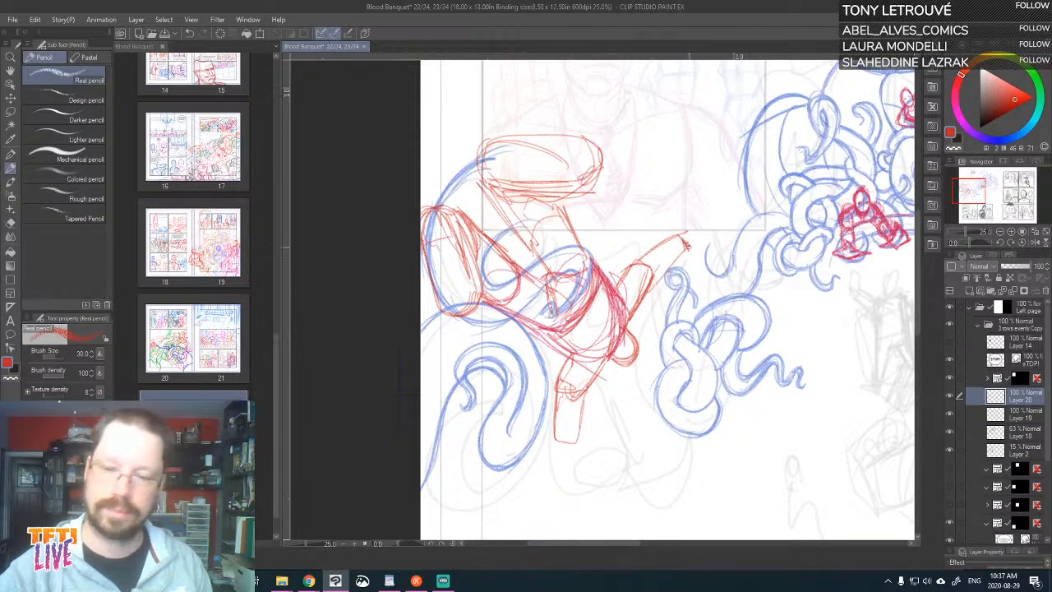
mouse_move(661, 274)
mouse_down()
mouse_move(648, 291)
mouse_move(659, 278)
mouse_move(651, 283)
mouse_move(652, 260)
mouse_up()
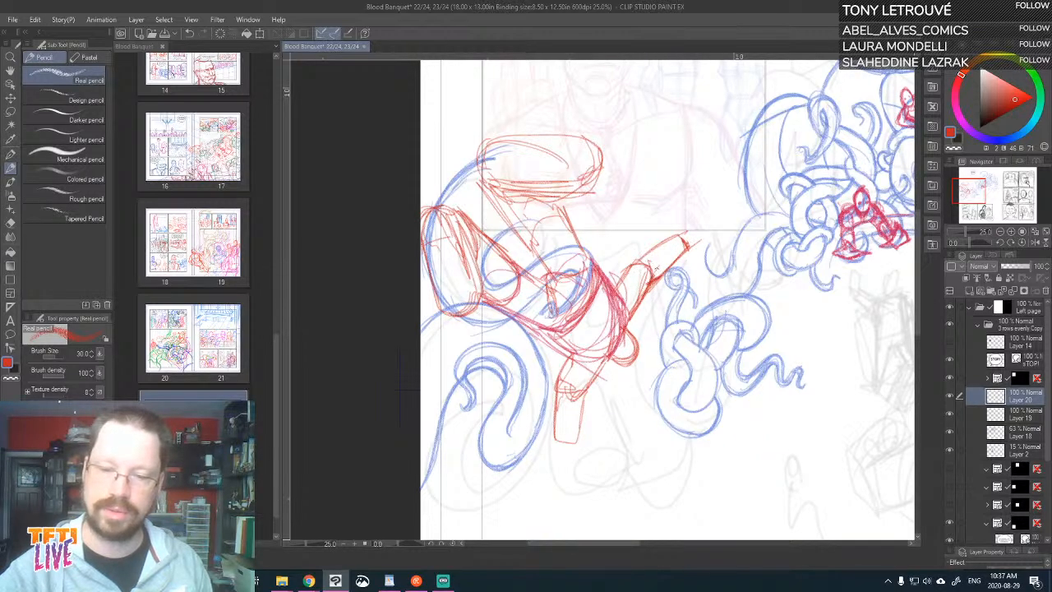
drag(572, 387, 562, 395)
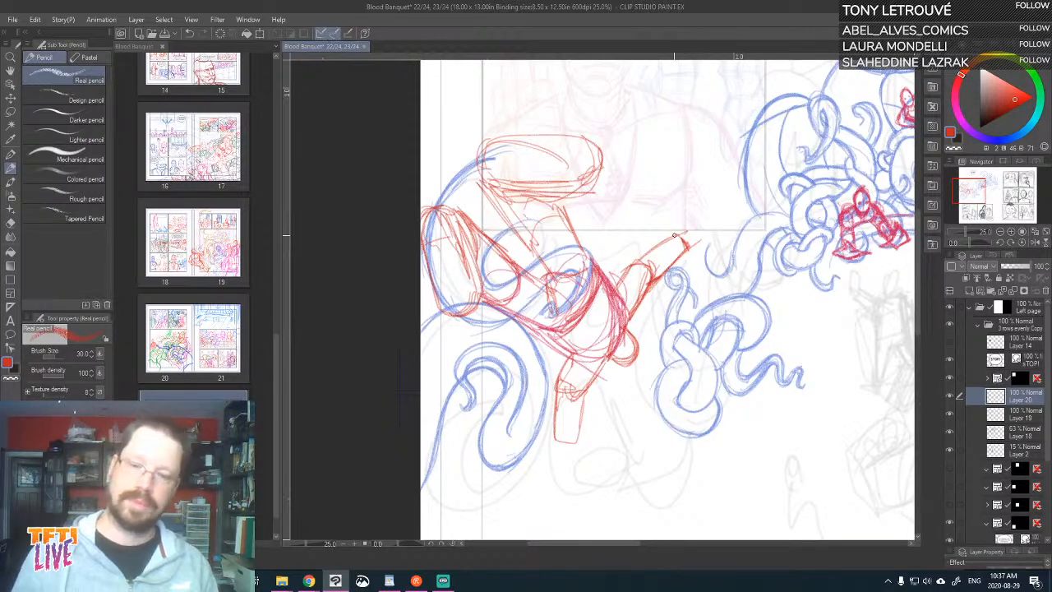
- Narrow the page overview column further, compare Layer 20 with the layout beneath, and add a short red detail stroke inside the outer shoe sole
drag(700, 322, 584, 268)
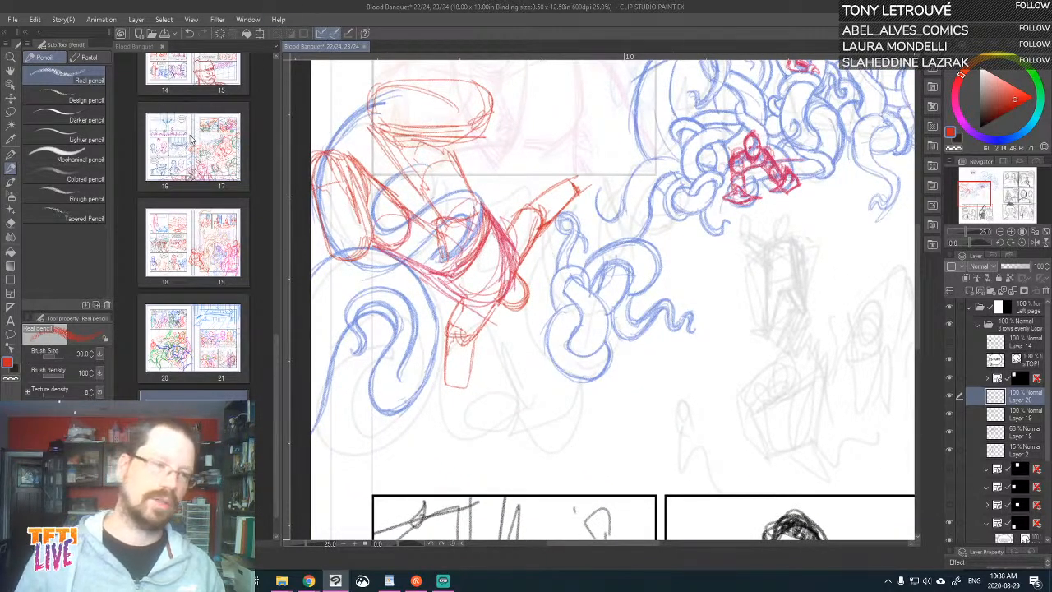
drag(284, 163, 125, 182)
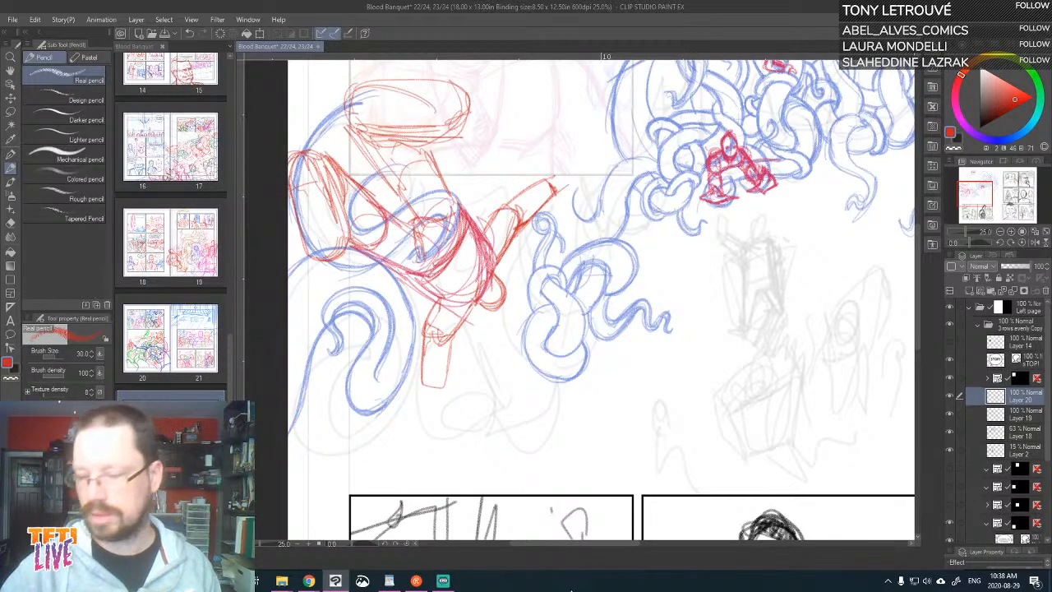
click(951, 397)
click(951, 397)
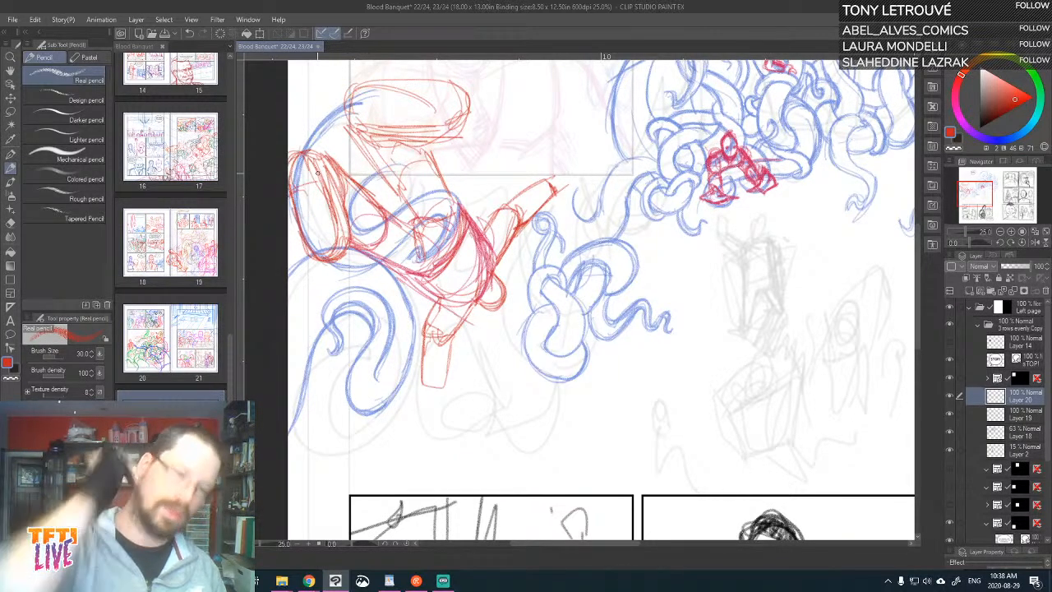
mouse_move(317, 182)
mouse_down()
mouse_move(298, 158)
mouse_move(308, 174)
mouse_move(295, 196)
mouse_move(318, 186)
mouse_up()
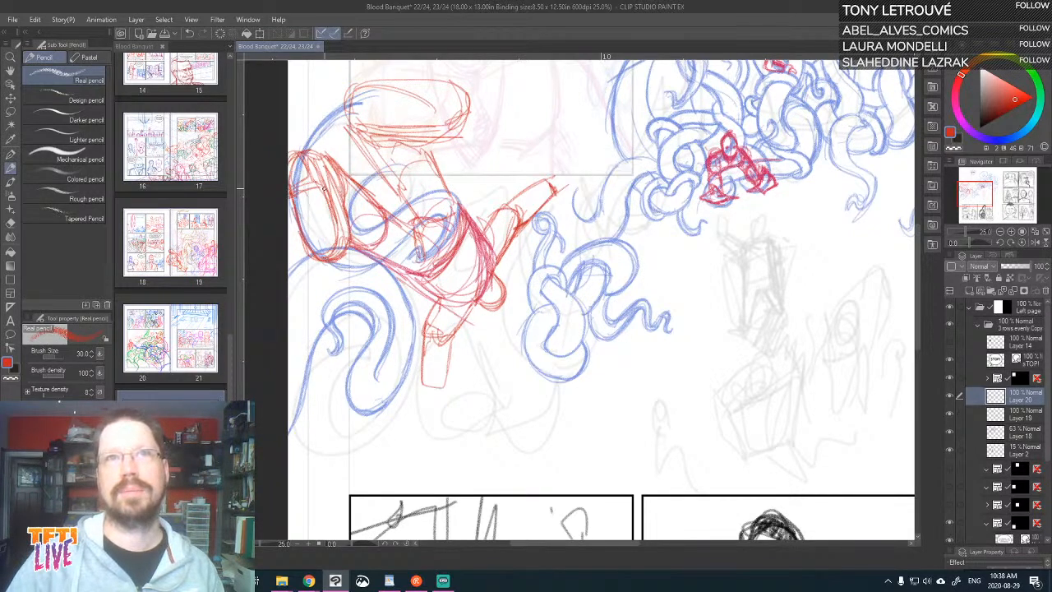
- Sketch a rounded knee on the red figure's inner leg and reinforce the leg contours and waistline
drag(534, 320, 628, 317)
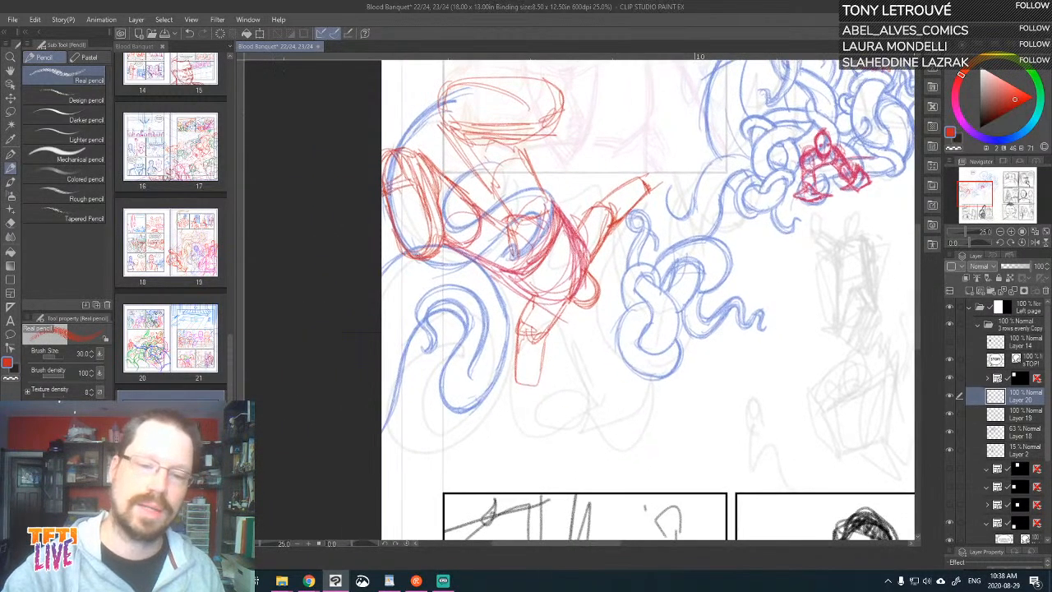
key(asciicircum)
key(asciicircum)
key(asciicircum)
key(asciicircum)
key(asciicircum)
key(asciicircum)
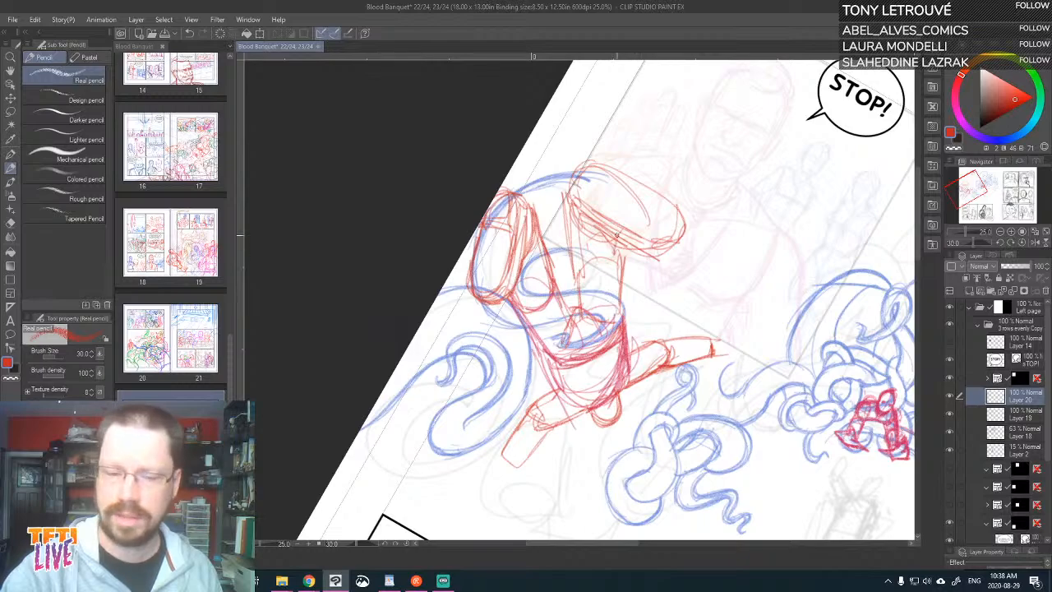
mouse_move(617, 235)
mouse_down()
mouse_move(621, 271)
mouse_move(580, 281)
mouse_move(616, 279)
mouse_move(593, 288)
mouse_up()
mouse_move(526, 328)
mouse_down()
mouse_move(552, 367)
mouse_move(605, 350)
mouse_up()
drag(604, 355, 574, 365)
mouse_move(620, 337)
mouse_down()
mouse_move(585, 361)
mouse_move(592, 355)
mouse_up()
drag(578, 358, 558, 364)
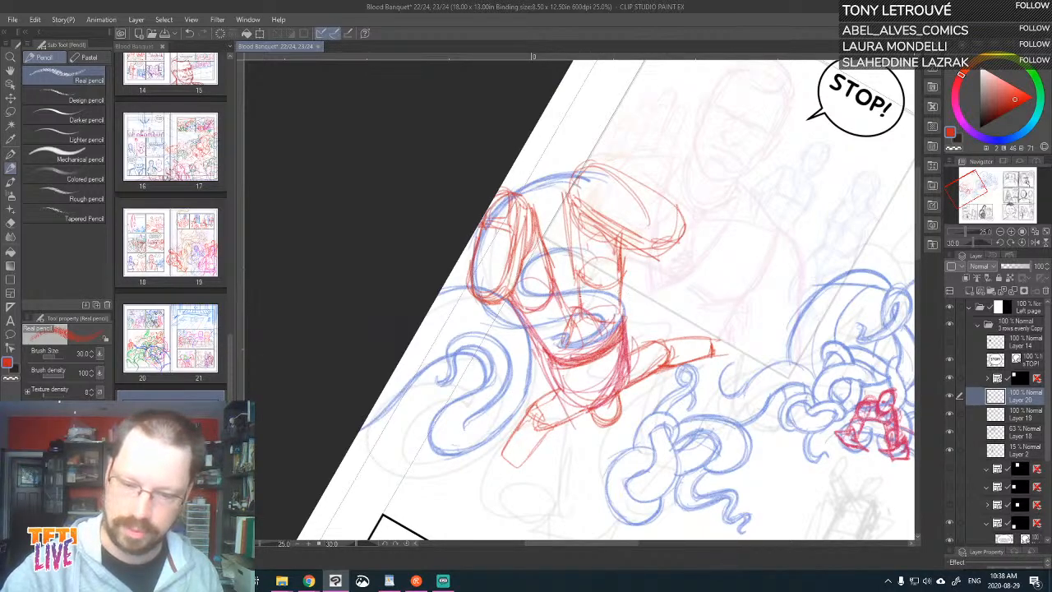
mouse_move(580, 291)
mouse_down()
mouse_move(568, 203)
mouse_move(588, 307)
mouse_up()
drag(565, 212, 582, 271)
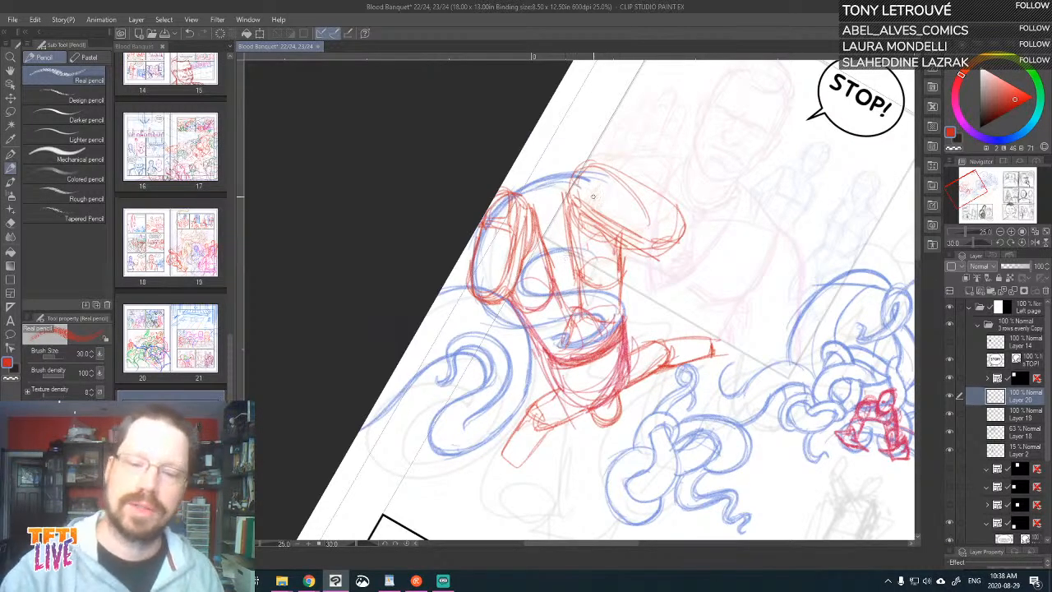
- Add a heel block to the inner shoe, mark its edge across the sole, and tidy the outer shoe's contour
mouse_move(593, 197)
mouse_down()
mouse_move(615, 164)
mouse_move(583, 196)
mouse_move(574, 159)
mouse_up()
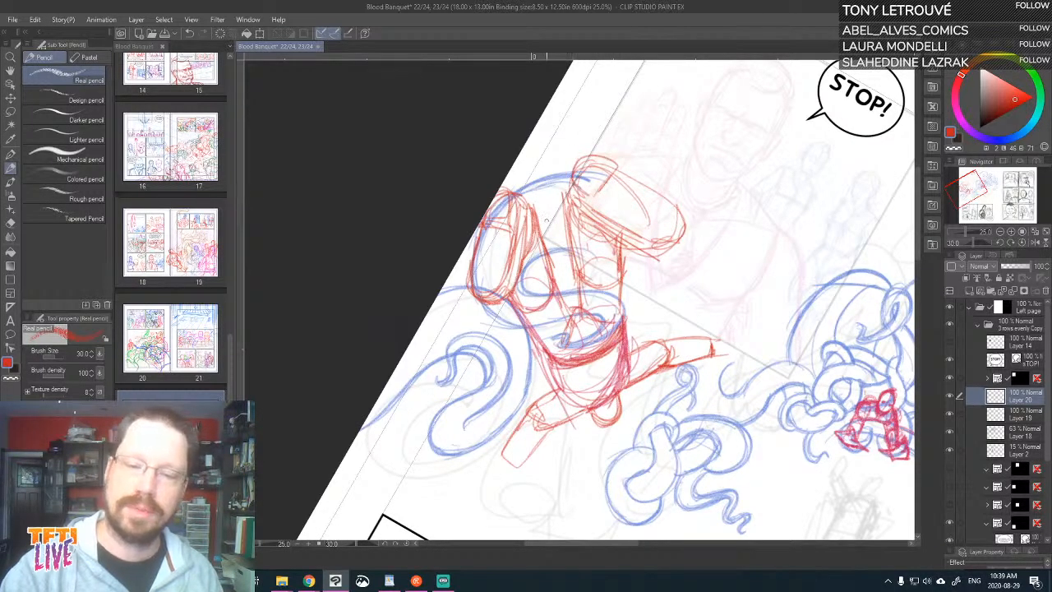
drag(547, 220, 640, 209)
mouse_move(734, 230)
mouse_down()
mouse_move(774, 217)
mouse_move(771, 195)
mouse_move(711, 163)
mouse_move(740, 176)
mouse_up()
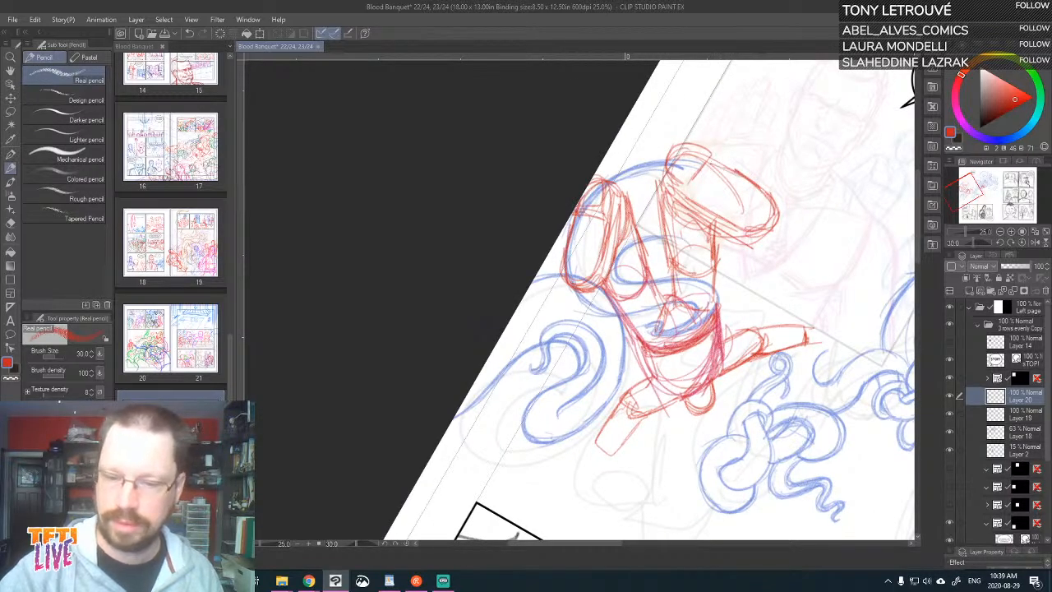
mouse_move(564, 257)
mouse_down()
mouse_move(566, 288)
mouse_move(588, 288)
mouse_move(573, 296)
mouse_move(568, 233)
mouse_move(559, 279)
mouse_move(571, 253)
mouse_move(588, 274)
mouse_up()
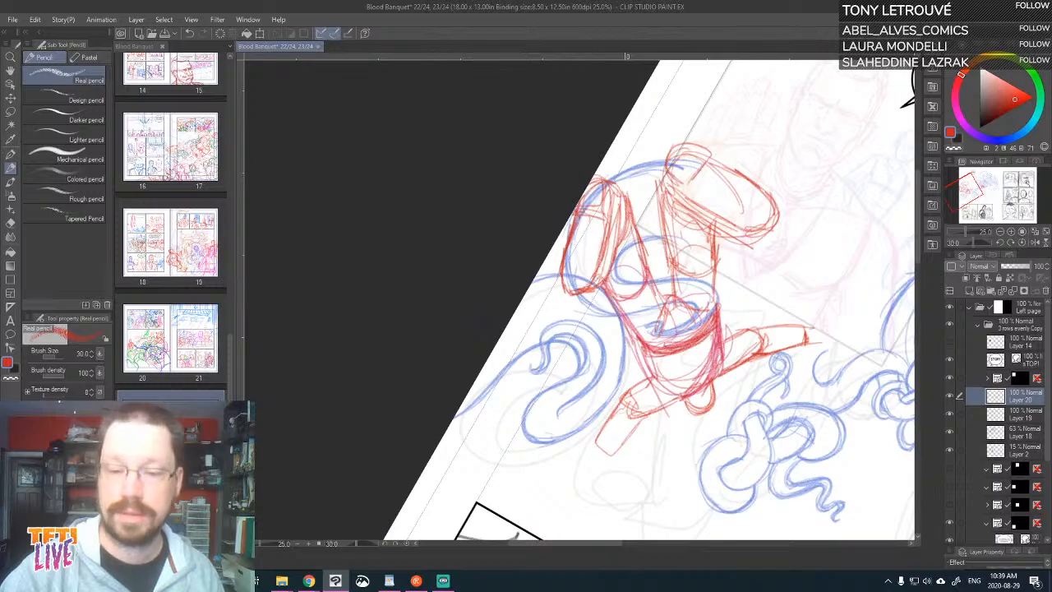
drag(708, 154, 682, 173)
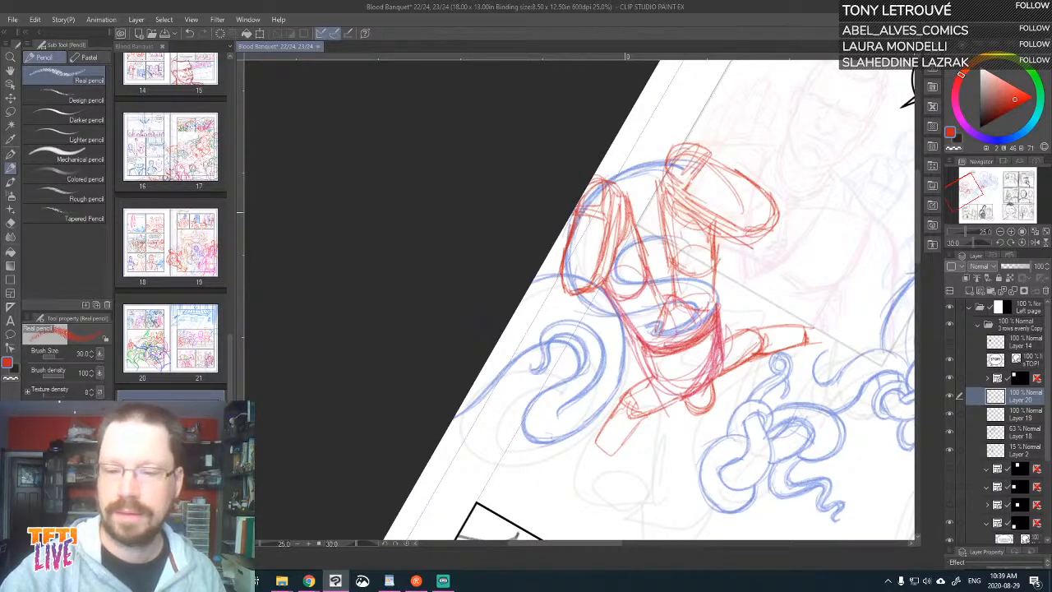
drag(789, 221, 775, 228)
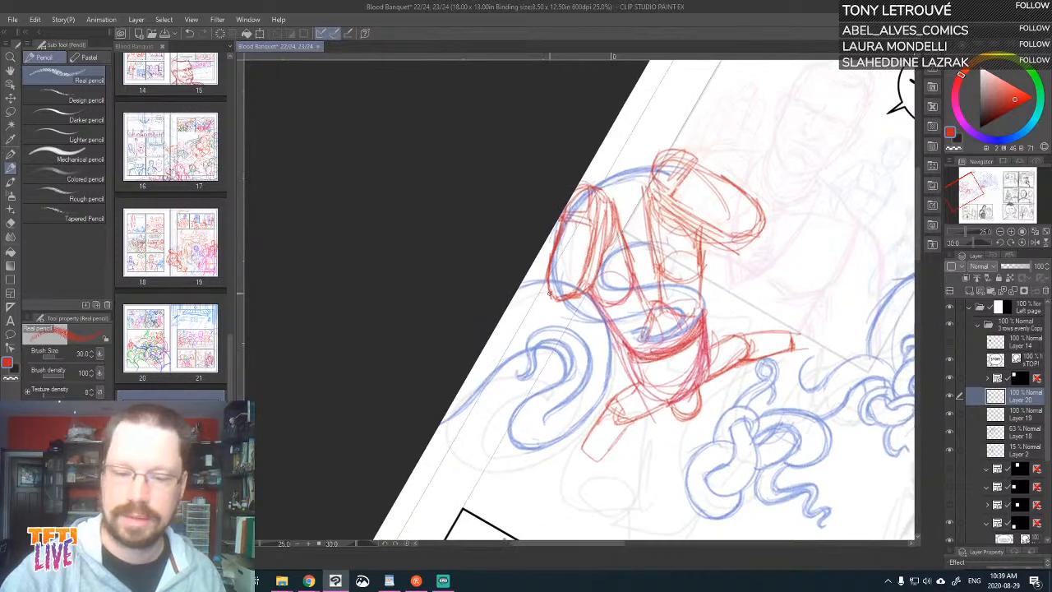
- Darken the outer shoe's contour and reinforce the rounded knee of the same leg
drag(549, 248, 549, 295)
drag(563, 220, 546, 285)
mouse_move(551, 245)
mouse_down()
mouse_move(562, 302)
mouse_move(575, 300)
mouse_move(600, 237)
mouse_up()
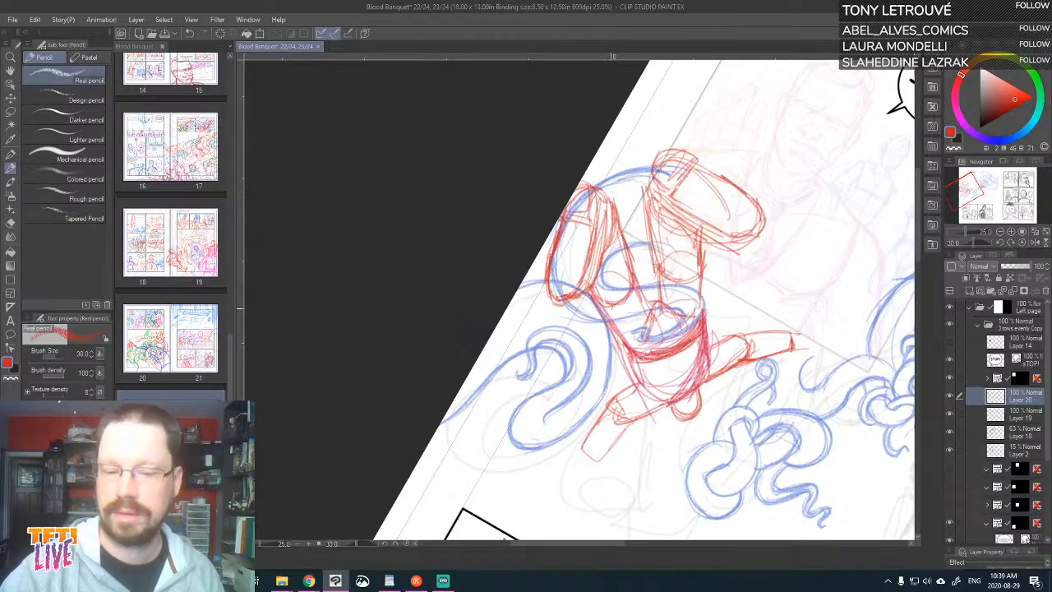
mouse_move(612, 309)
mouse_down()
mouse_move(601, 278)
mouse_move(626, 284)
mouse_move(610, 300)
mouse_move(632, 288)
mouse_up()
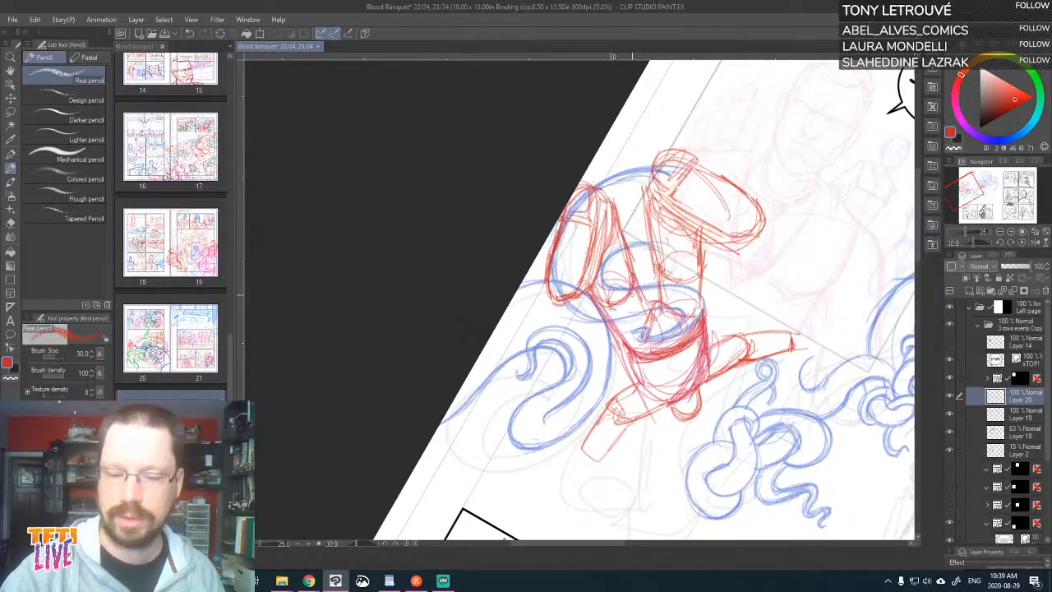
- Hatch a shadow on the inner leg beneath its shoe and darken the leg's contour down to the crotch
drag(699, 256, 672, 280)
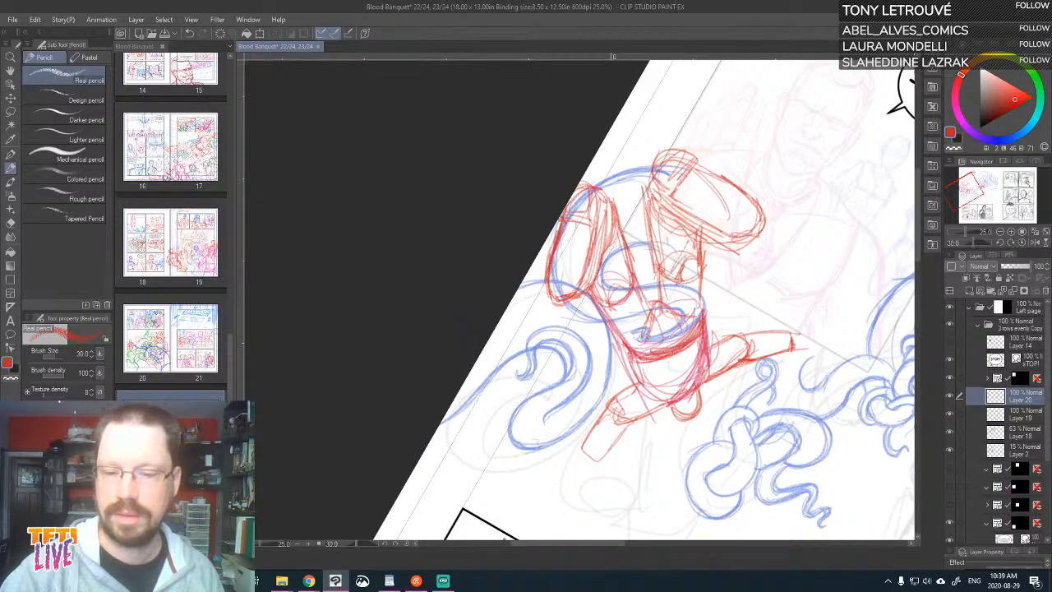
mouse_move(686, 235)
mouse_down()
mouse_move(659, 267)
mouse_move(662, 248)
mouse_up()
drag(675, 197, 647, 219)
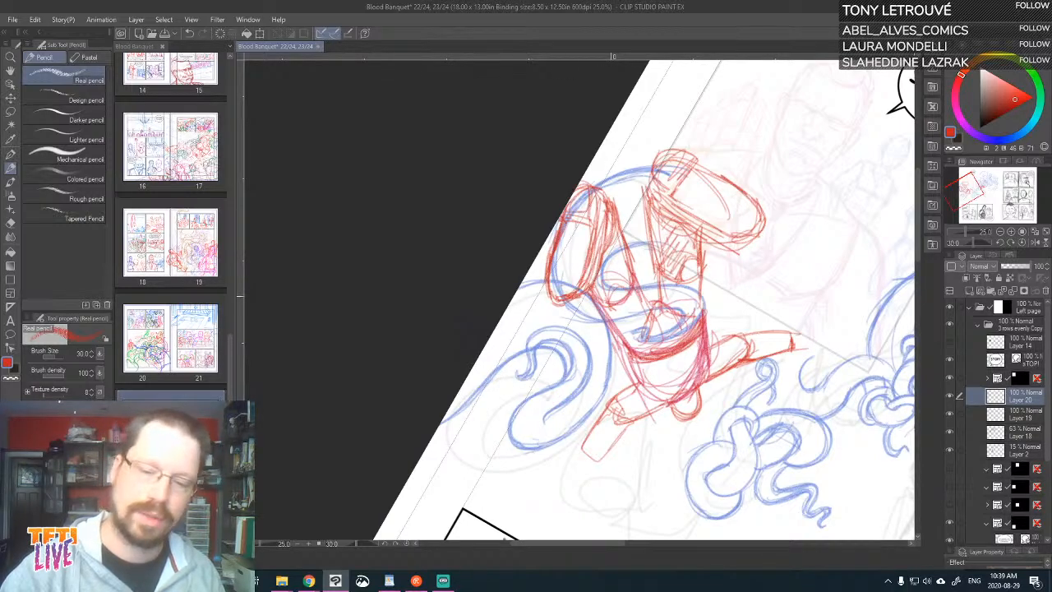
drag(695, 229, 753, 247)
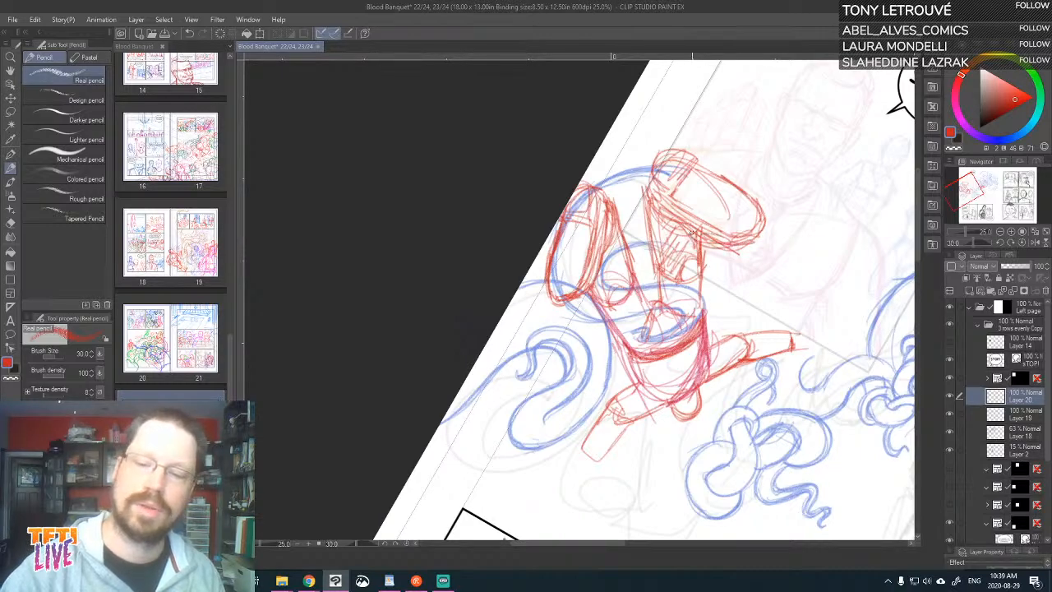
mouse_move(654, 191)
mouse_down()
mouse_move(675, 213)
mouse_move(654, 171)
mouse_move(657, 269)
mouse_up()
mouse_move(655, 220)
mouse_down()
mouse_move(651, 312)
mouse_move(657, 299)
mouse_move(662, 306)
mouse_move(645, 326)
mouse_move(679, 313)
mouse_up()
mouse_move(673, 314)
mouse_down()
mouse_move(697, 311)
mouse_move(634, 335)
mouse_up()
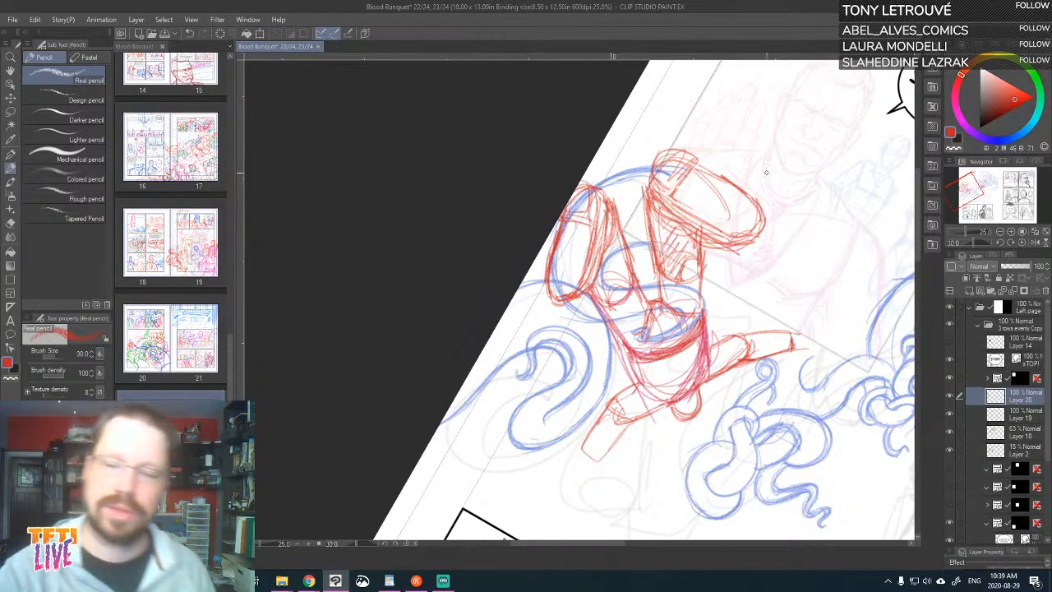
- Sketch hands with spread fingers at the ends of both of the red figure's arms
mouse_move(702, 283)
mouse_down()
mouse_move(608, 262)
mouse_move(671, 230)
mouse_move(742, 143)
mouse_up()
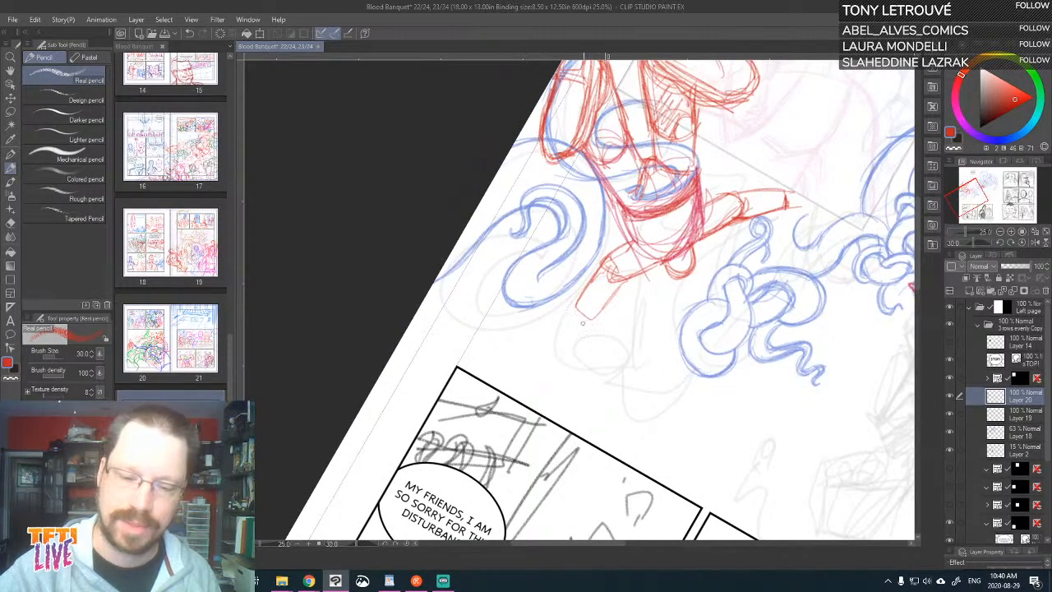
drag(792, 196, 807, 191)
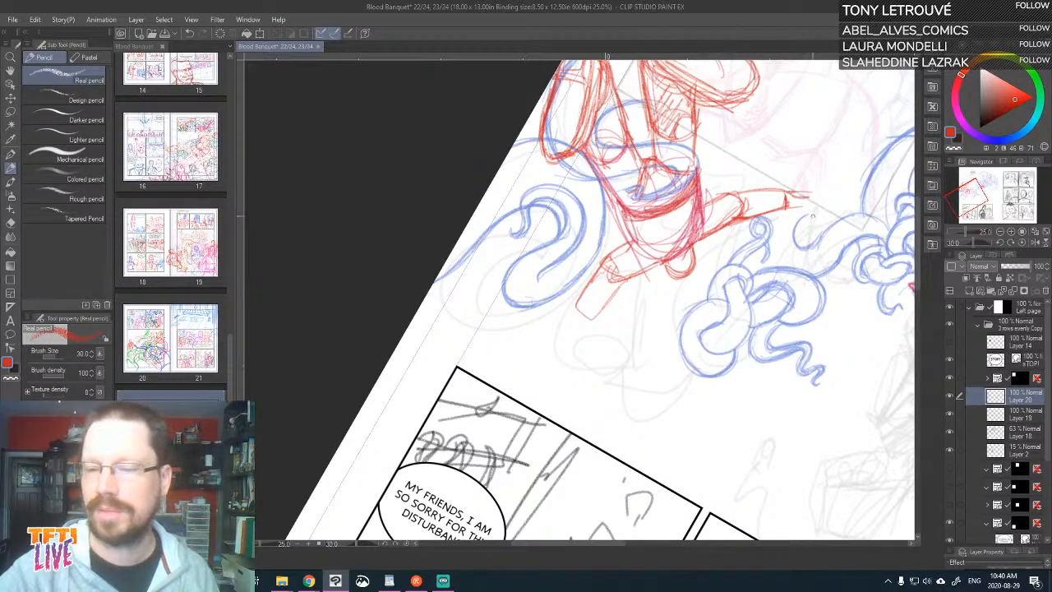
mouse_move(578, 319)
mouse_down()
mouse_move(574, 331)
mouse_move(570, 313)
mouse_move(569, 344)
mouse_move(581, 347)
mouse_move(597, 327)
mouse_move(584, 321)
mouse_move(576, 362)
mouse_move(595, 337)
mouse_move(605, 347)
mouse_move(590, 348)
mouse_up()
mouse_move(595, 338)
mouse_down()
mouse_move(586, 357)
mouse_move(582, 347)
mouse_up()
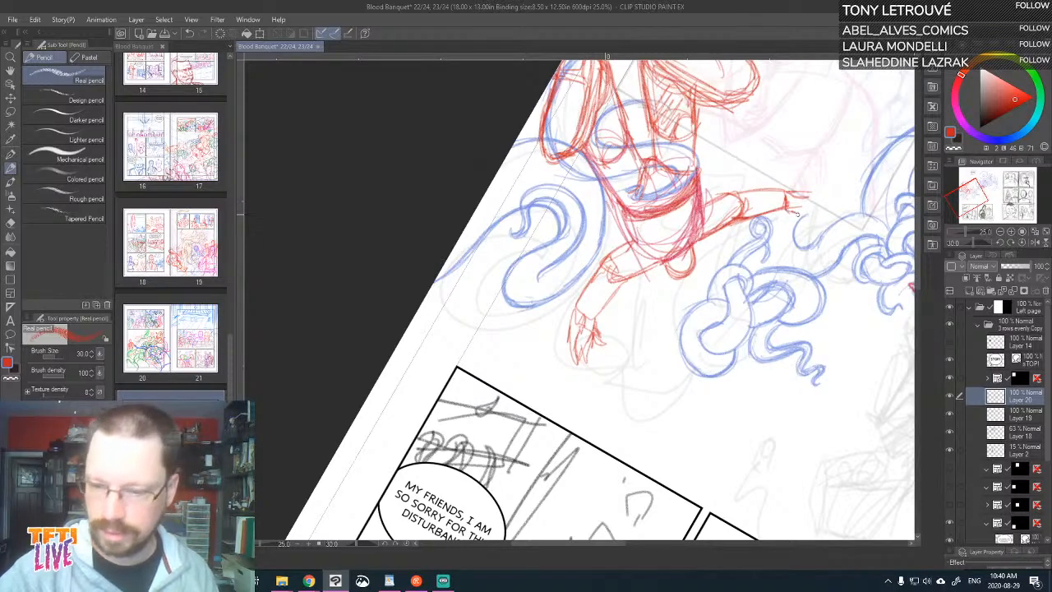
mouse_move(794, 210)
mouse_down()
mouse_move(805, 223)
mouse_move(795, 198)
mouse_move(832, 194)
mouse_move(802, 205)
mouse_move(822, 212)
mouse_move(832, 204)
mouse_move(824, 191)
mouse_up()
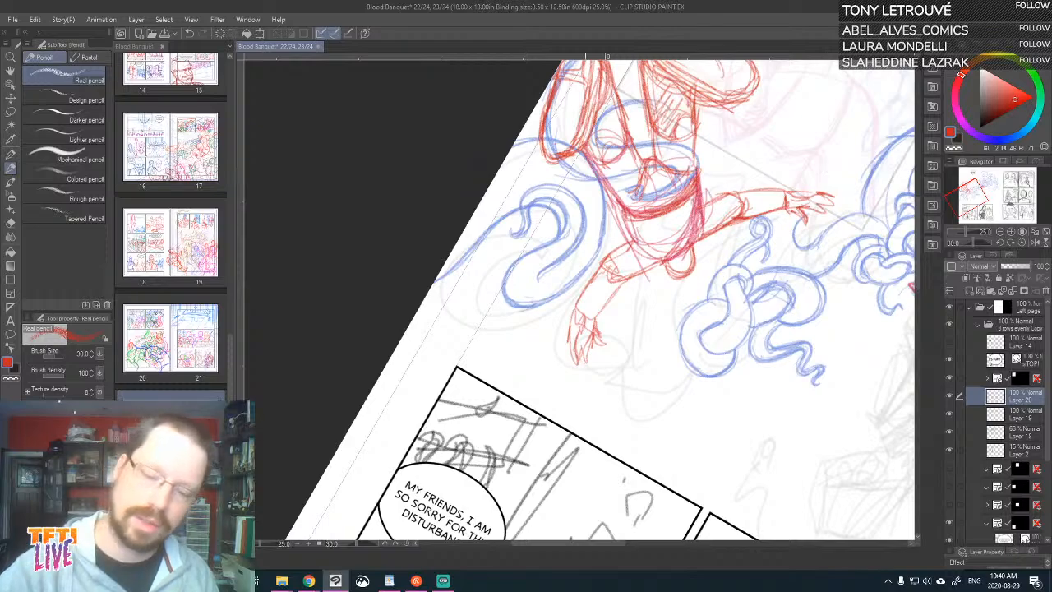
mouse_move(589, 332)
mouse_down()
mouse_move(581, 366)
mouse_move(577, 339)
mouse_up()
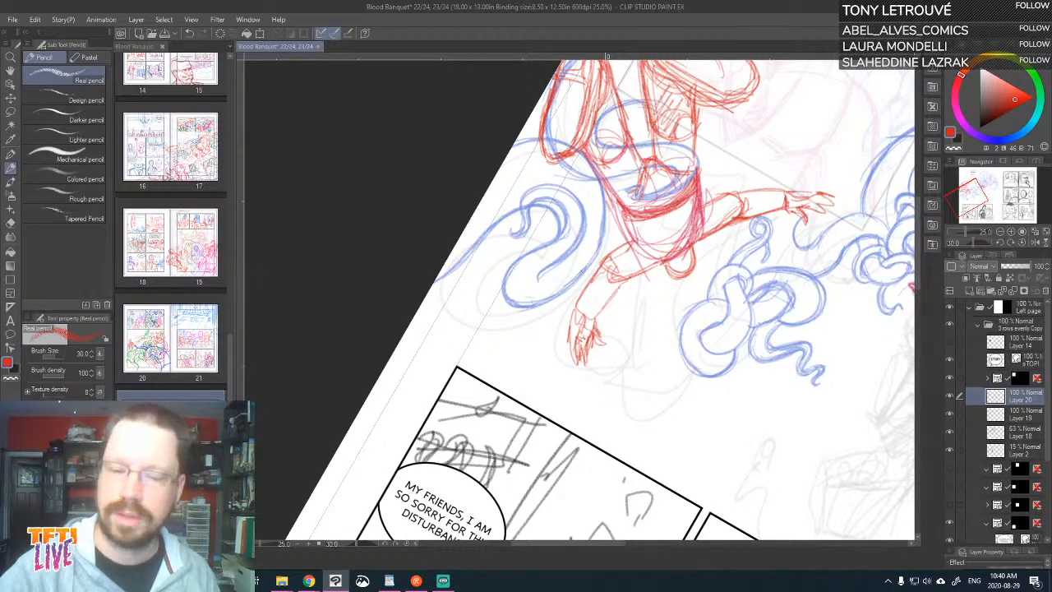
- Darken the hanging arm's contours and the head, and refine the fingers of both hands
mouse_move(605, 304)
mouse_down()
mouse_move(622, 280)
mouse_move(597, 321)
mouse_move(579, 318)
mouse_up()
mouse_move(596, 271)
mouse_down()
mouse_move(576, 309)
mouse_move(607, 257)
mouse_move(636, 239)
mouse_move(641, 253)
mouse_up()
mouse_move(699, 225)
mouse_down()
mouse_move(654, 249)
mouse_move(689, 230)
mouse_up()
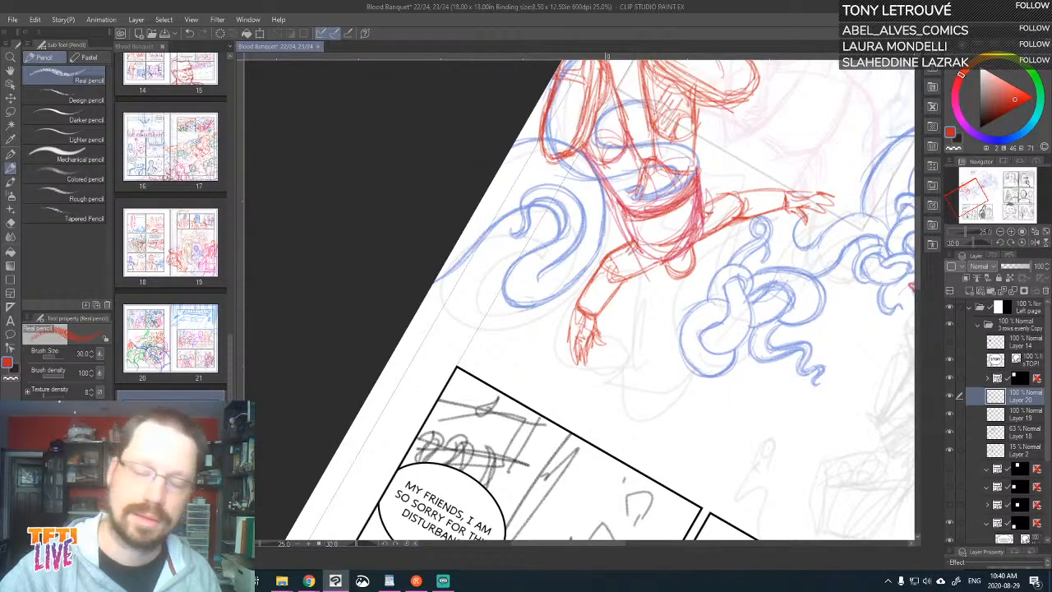
mouse_move(615, 285)
mouse_down()
mouse_move(657, 262)
mouse_move(698, 268)
mouse_move(694, 247)
mouse_move(667, 267)
mouse_move(677, 263)
mouse_up()
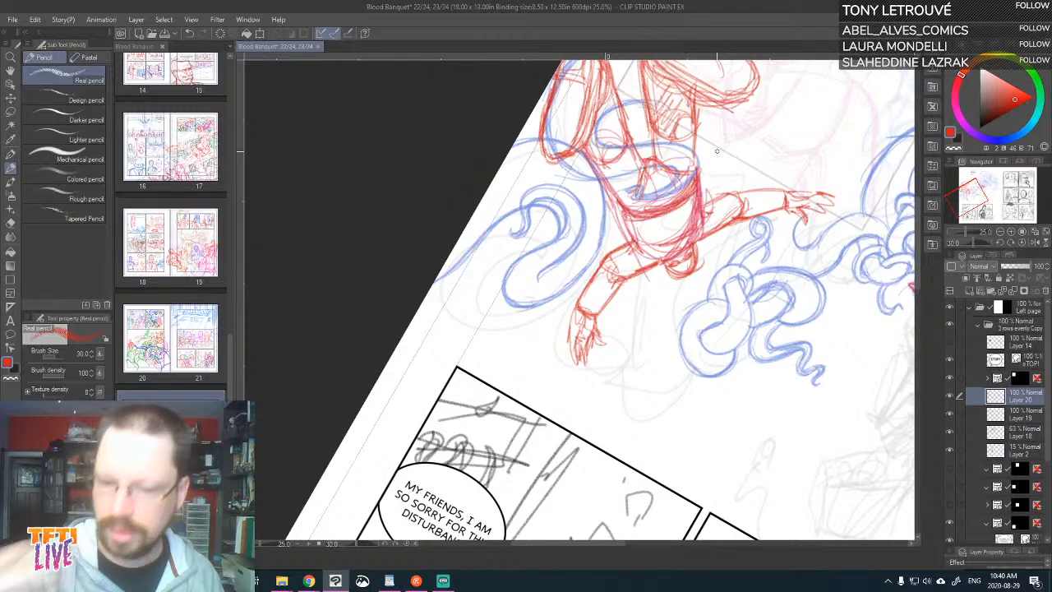
drag(572, 362, 566, 329)
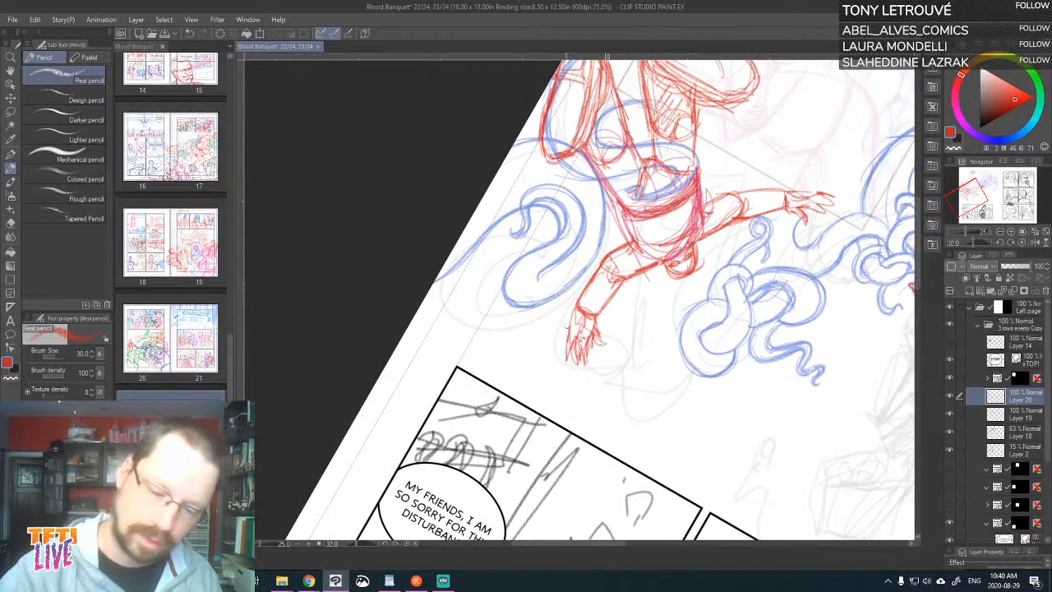
mouse_move(817, 190)
mouse_down()
mouse_move(785, 201)
mouse_move(817, 186)
mouse_move(835, 194)
mouse_up()
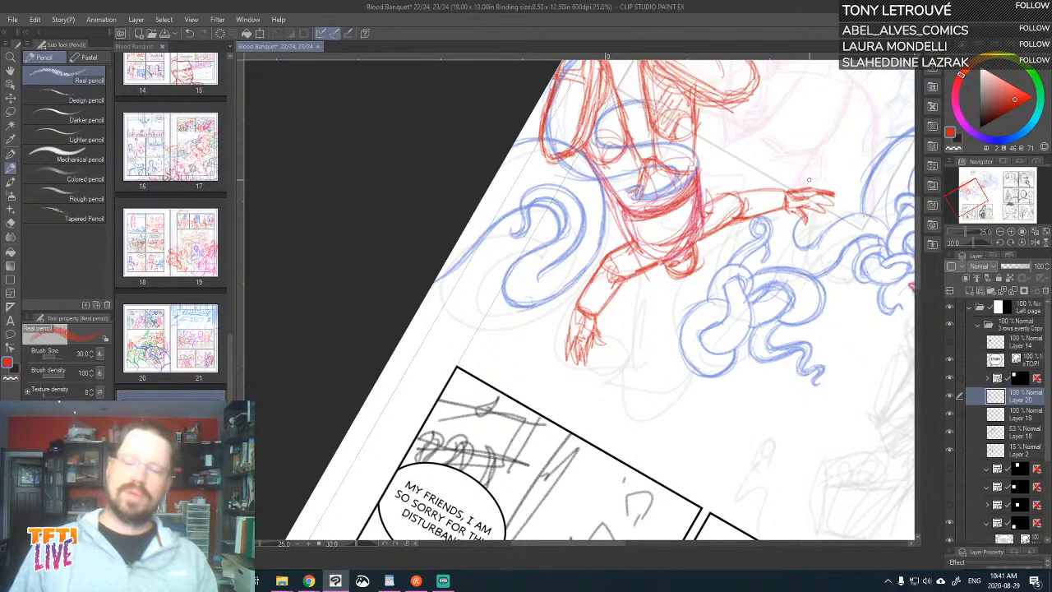
- Draw curved cross-contour lines around both arms and across the torso to show their volume
mouse_move(710, 212)
mouse_down()
mouse_move(727, 203)
mouse_move(759, 220)
mouse_move(780, 208)
mouse_up()
mouse_move(582, 314)
mouse_down()
mouse_move(598, 273)
mouse_move(613, 247)
mouse_move(636, 261)
mouse_move(717, 187)
mouse_move(651, 230)
mouse_move(695, 204)
mouse_up()
mouse_move(664, 225)
mouse_down()
mouse_move(696, 196)
mouse_move(663, 213)
mouse_up()
drag(638, 223, 673, 211)
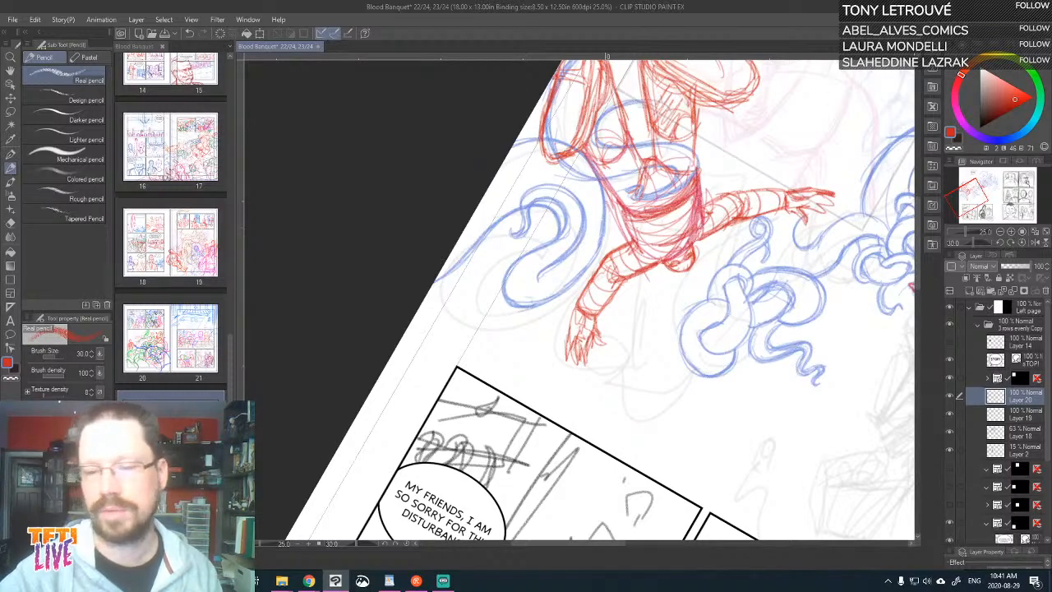
- Strengthen the hanging hand's outer edge and add shading strokes to the upper arms and shoulders
drag(571, 345, 565, 357)
drag(576, 312, 561, 355)
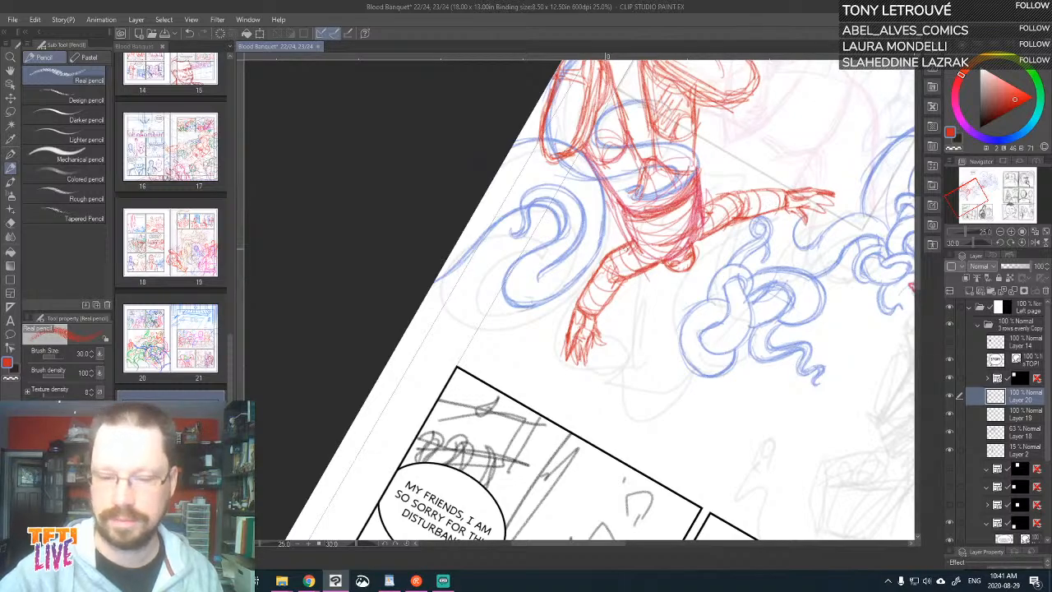
mouse_move(626, 248)
mouse_down()
mouse_move(617, 280)
mouse_move(646, 277)
mouse_move(618, 266)
mouse_up()
drag(633, 253, 623, 266)
mouse_move(714, 199)
mouse_down()
mouse_move(723, 232)
mouse_move(699, 245)
mouse_up()
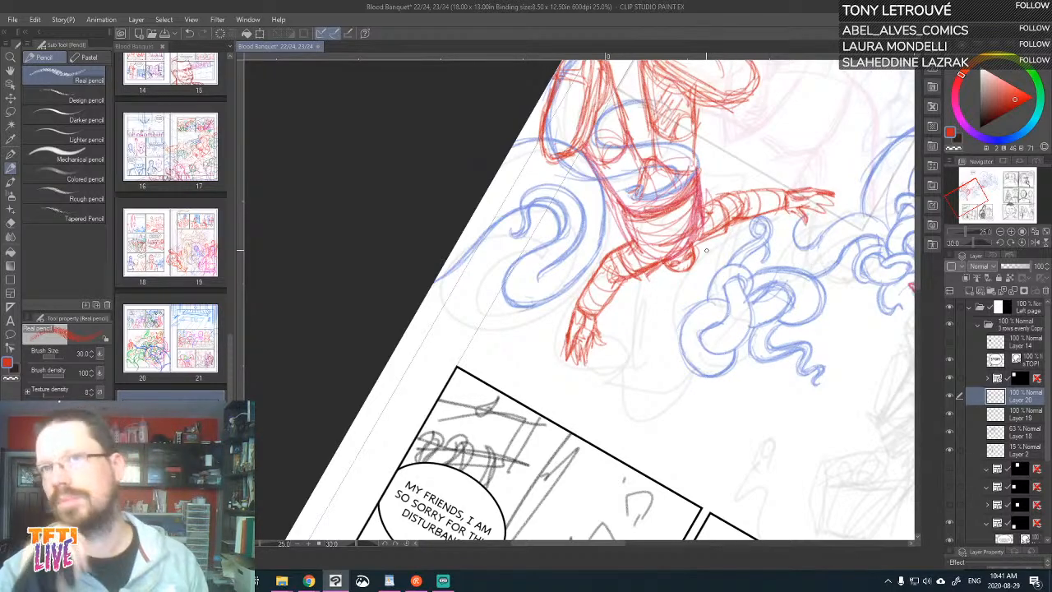
- Rotate the canvas to work on the feet and add detail lines inside both shoe soles
drag(737, 109, 735, 198)
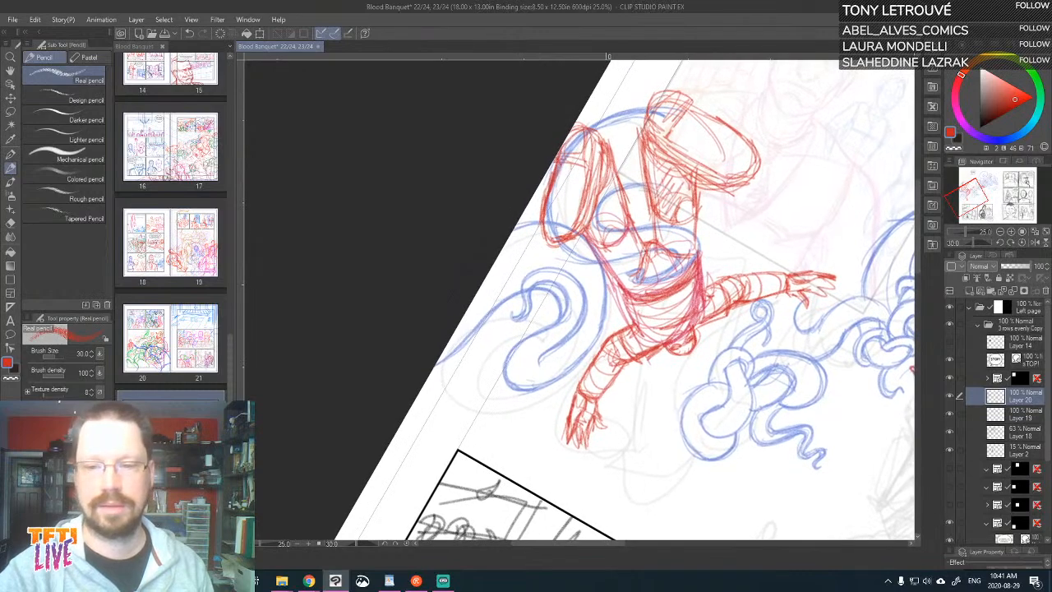
key(asciicircum)
key(asciicircum)
key(asciicircum)
key(asciicircum)
key(asciicircum)
key(asciicircum)
key(asciicircum)
key(asciicircum)
key(asciicircum)
key(asciicircum)
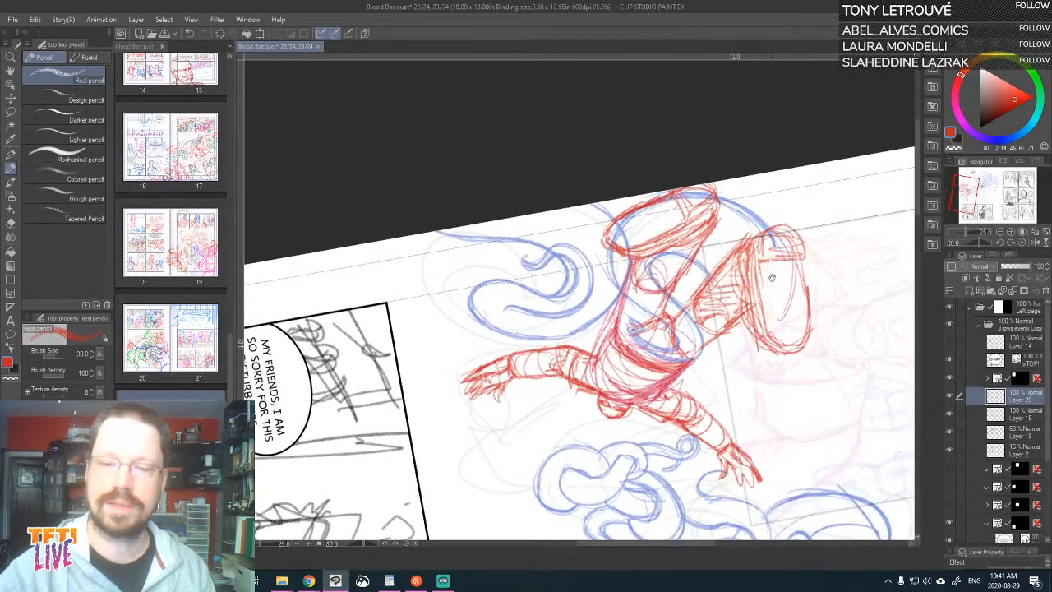
mouse_move(770, 278)
mouse_down()
mouse_move(705, 214)
mouse_move(737, 222)
mouse_move(742, 273)
mouse_up()
drag(706, 229, 741, 223)
mouse_move(583, 141)
mouse_down()
mouse_move(539, 161)
mouse_move(542, 186)
mouse_up()
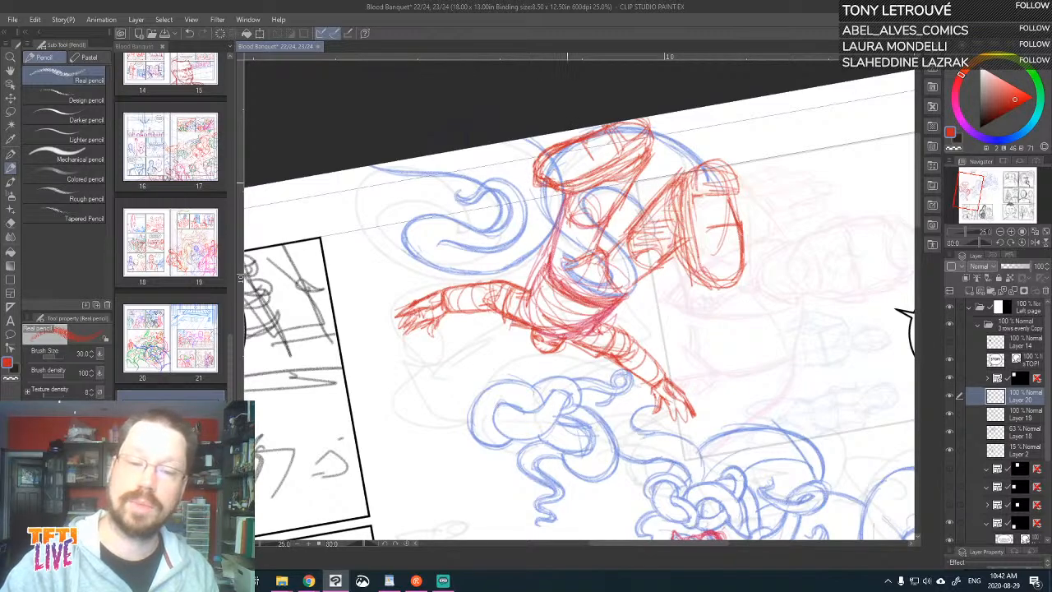
- Restore the canvas angle, clean stray lines from the outer shoe's inner side, and redraw its sole outline and heel darker
drag(573, 121, 632, 336)
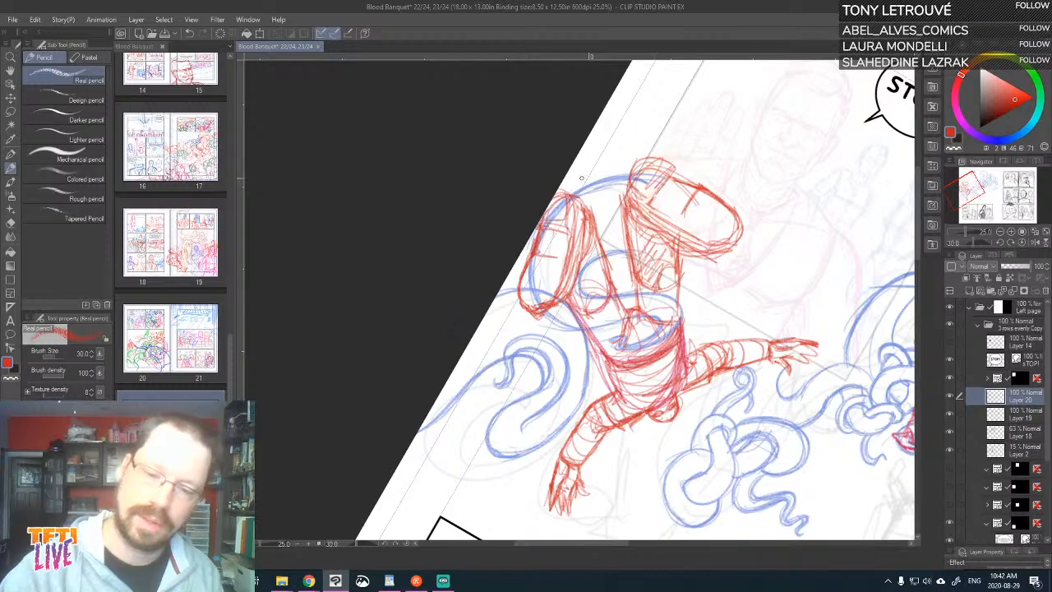
mouse_move(543, 222)
mouse_down()
mouse_move(568, 221)
mouse_move(567, 193)
mouse_move(571, 247)
mouse_up()
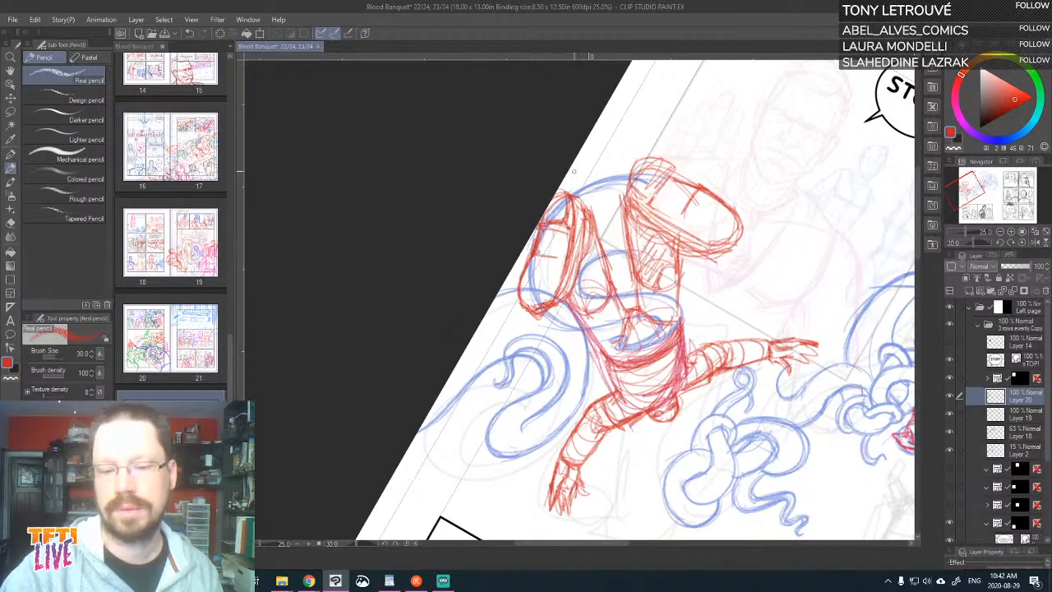
drag(575, 216, 563, 294)
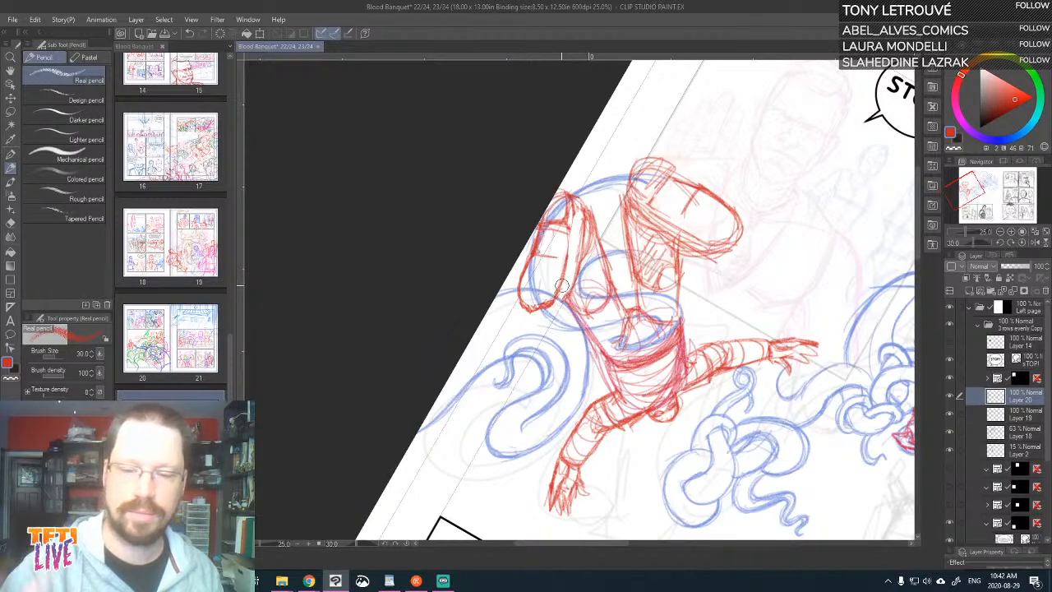
mouse_move(570, 225)
mouse_down()
mouse_move(557, 288)
mouse_move(531, 310)
mouse_up()
mouse_move(572, 242)
mouse_down()
mouse_move(565, 271)
mouse_move(568, 262)
mouse_up()
drag(574, 212, 571, 238)
drag(563, 187, 572, 196)
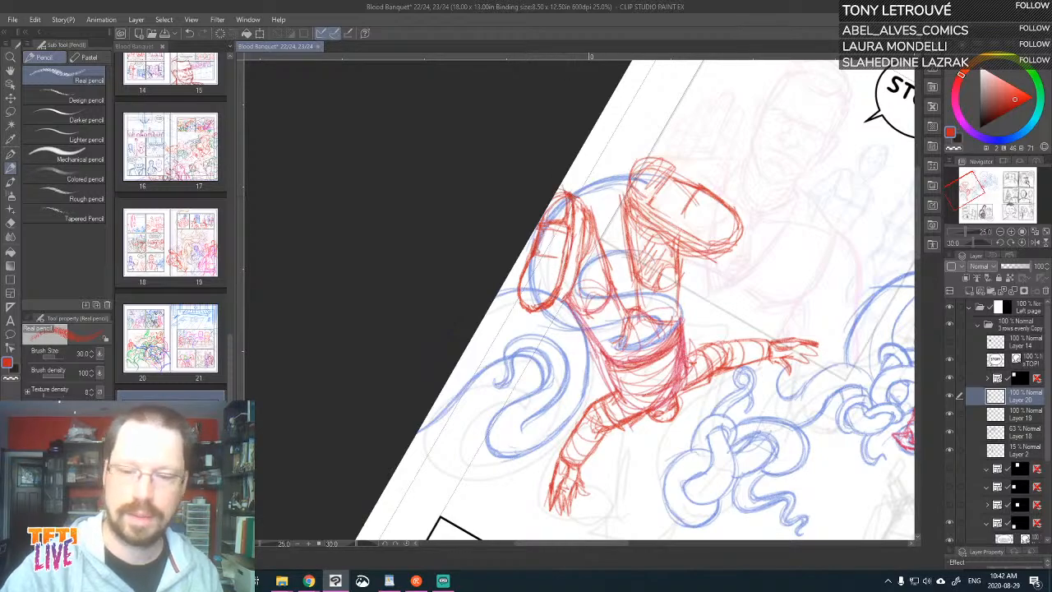
drag(647, 183, 640, 200)
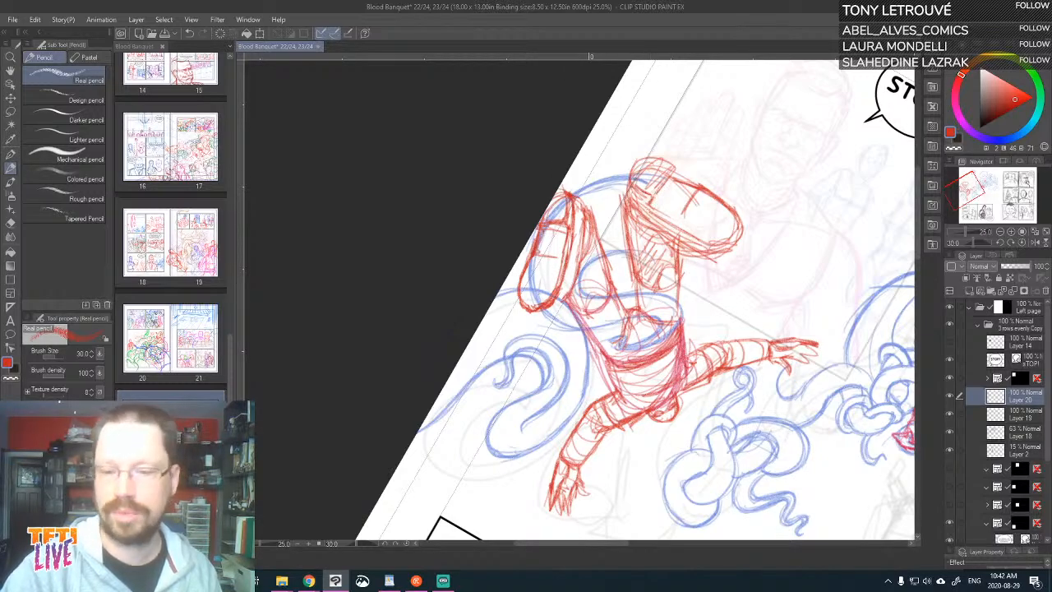
- Darken and thicken the line separating the heel from the sole on the red figure's upper shoe
mouse_move(674, 166)
mouse_down()
mouse_move(644, 212)
mouse_move(654, 208)
mouse_up()
drag(687, 169, 653, 204)
drag(667, 186, 654, 204)
drag(676, 167, 651, 199)
drag(672, 169, 646, 200)
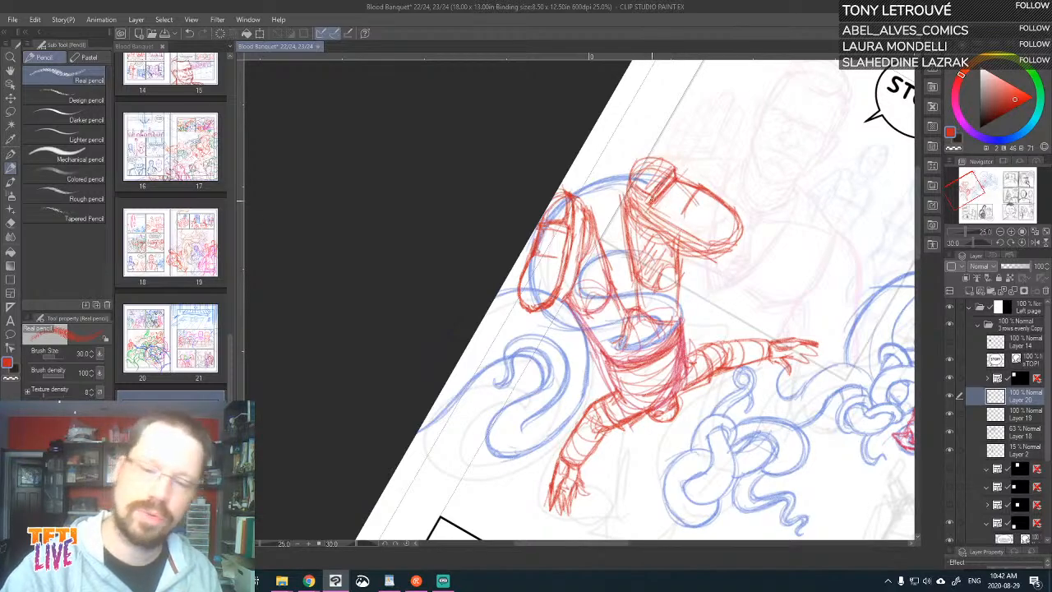
- Erase the front sole outline of the lower shoe and redraw it wider toward the page edge
drag(547, 231, 568, 225)
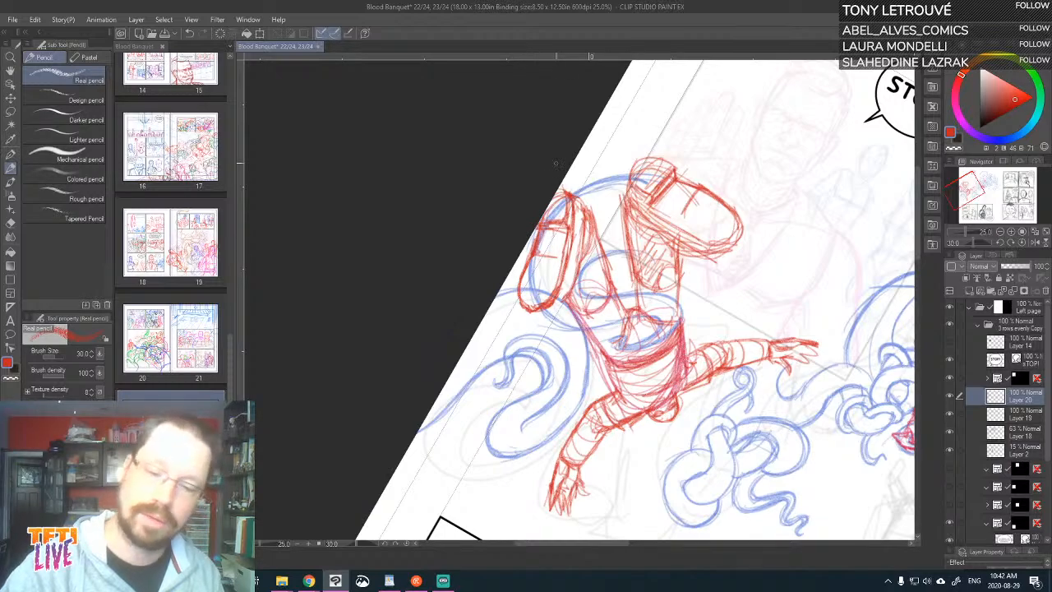
mouse_move(546, 212)
mouse_down()
mouse_move(518, 304)
mouse_move(538, 296)
mouse_move(553, 310)
mouse_up()
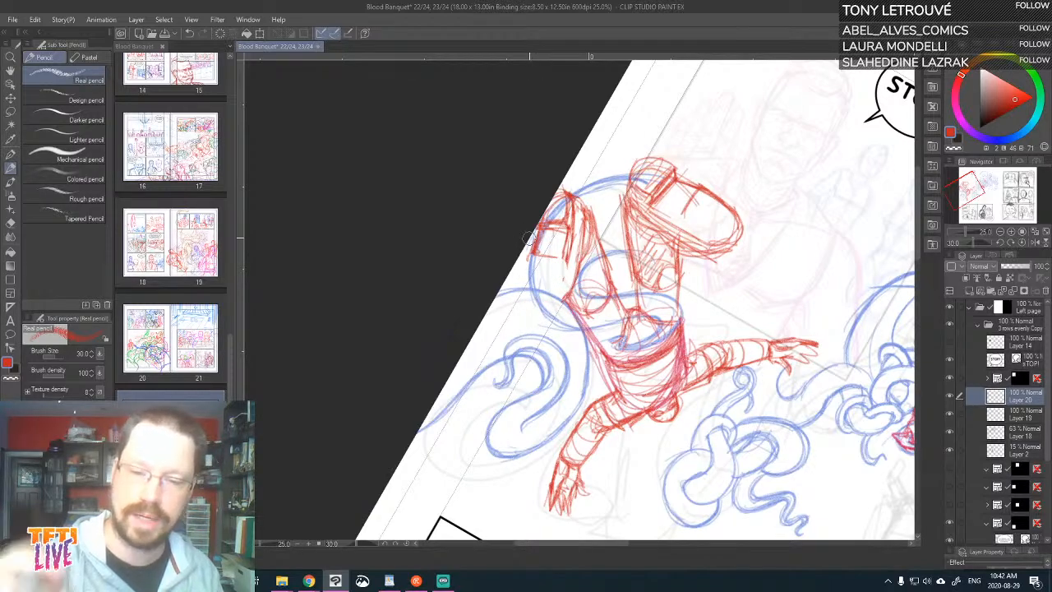
mouse_move(531, 258)
mouse_down()
mouse_move(551, 306)
mouse_move(535, 302)
mouse_move(555, 309)
mouse_move(561, 257)
mouse_move(553, 309)
mouse_up()
drag(555, 306, 527, 313)
drag(532, 255, 526, 291)
mouse_move(539, 228)
mouse_down()
mouse_move(528, 258)
mouse_move(564, 276)
mouse_move(554, 309)
mouse_up()
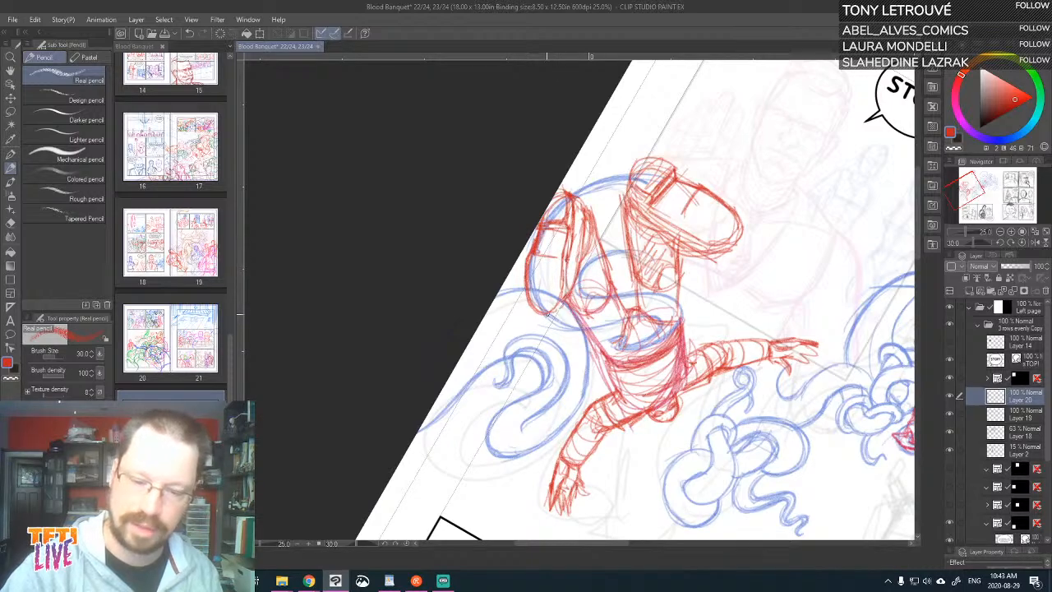
drag(575, 265, 562, 307)
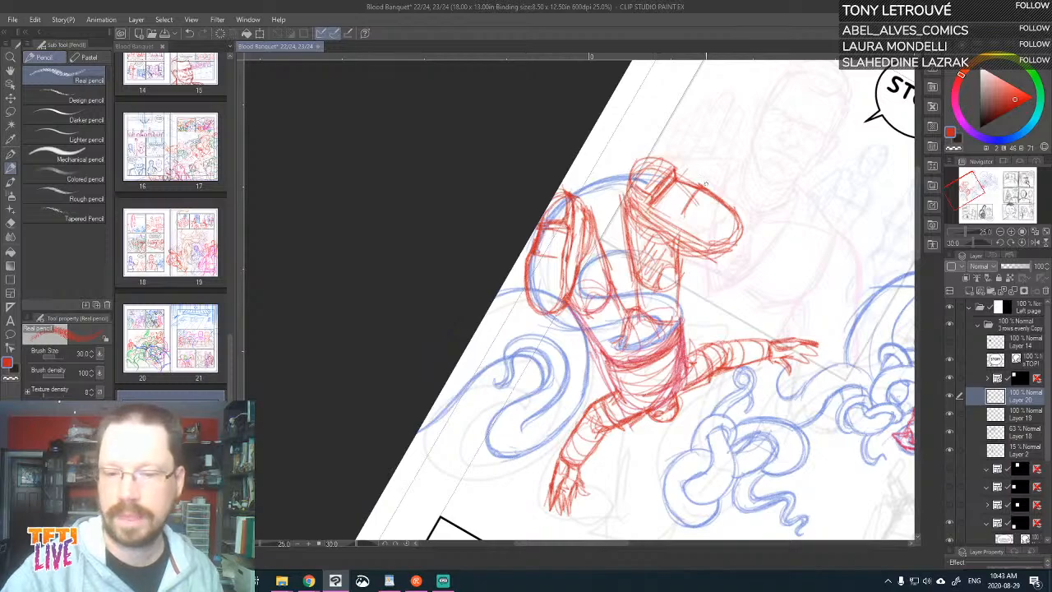
- Rotate the canvas to about 75 degrees and strengthen the outline and side edge of the upper shoe's sole
drag(650, 205, 699, 235)
key(asciicircum)
key(asciicircum)
key(asciicircum)
key(asciicircum)
key(asciicircum)
key(asciicircum)
key(asciicircum)
key(asciicircum)
key(asciicircum)
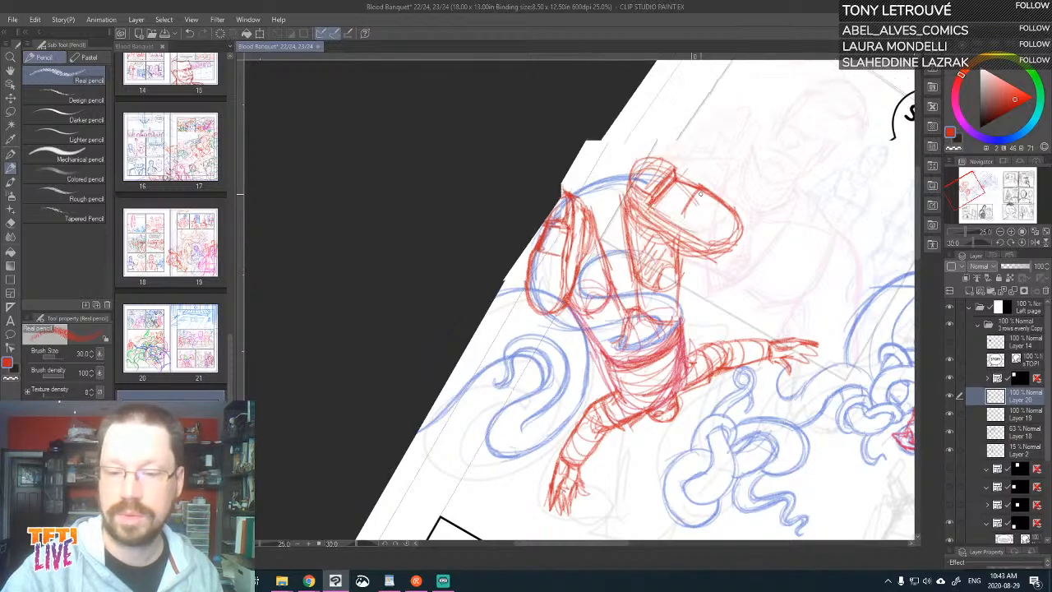
mouse_move(703, 293)
mouse_down()
mouse_move(646, 239)
mouse_move(669, 310)
mouse_up()
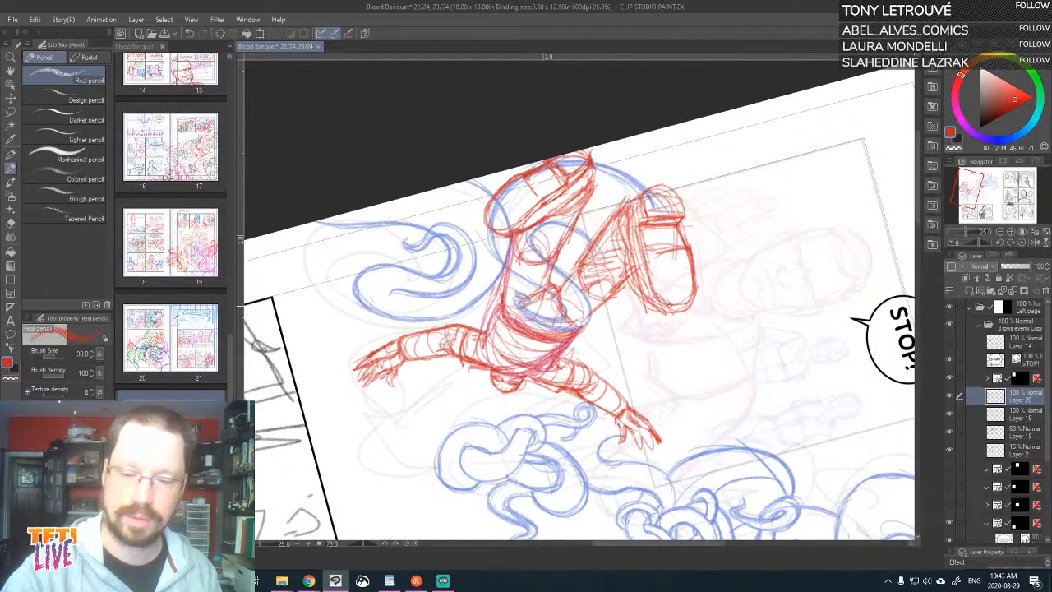
drag(639, 250, 658, 296)
mouse_move(628, 222)
mouse_down()
mouse_move(664, 314)
mouse_move(694, 294)
mouse_up()
drag(612, 163, 654, 196)
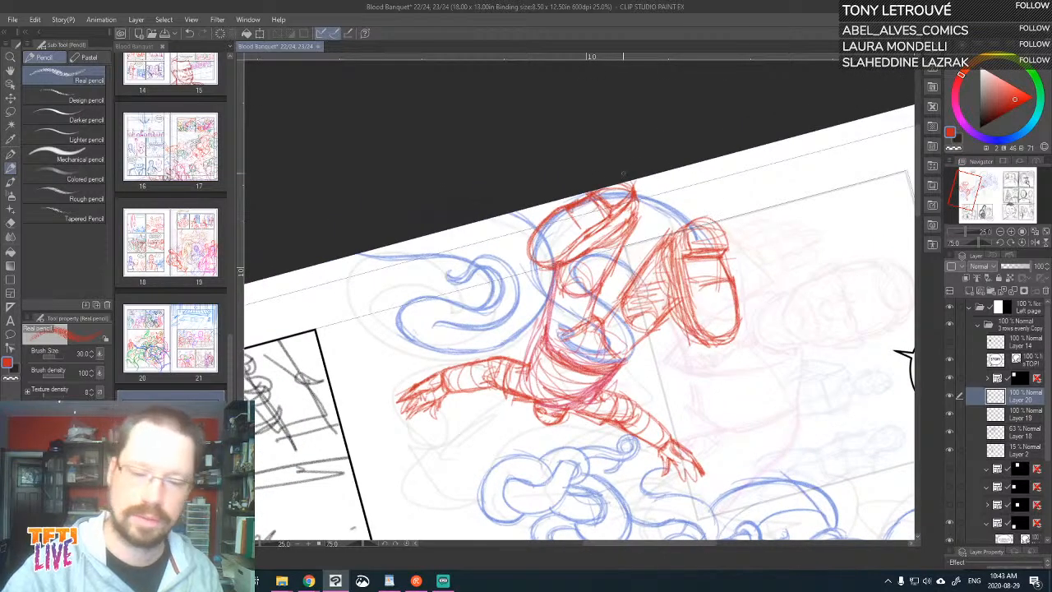
- Reset the canvas rotation to 0 and lasso the blue tentacle lines around the red figure's legs on Layer 18
drag(678, 315, 632, 225)
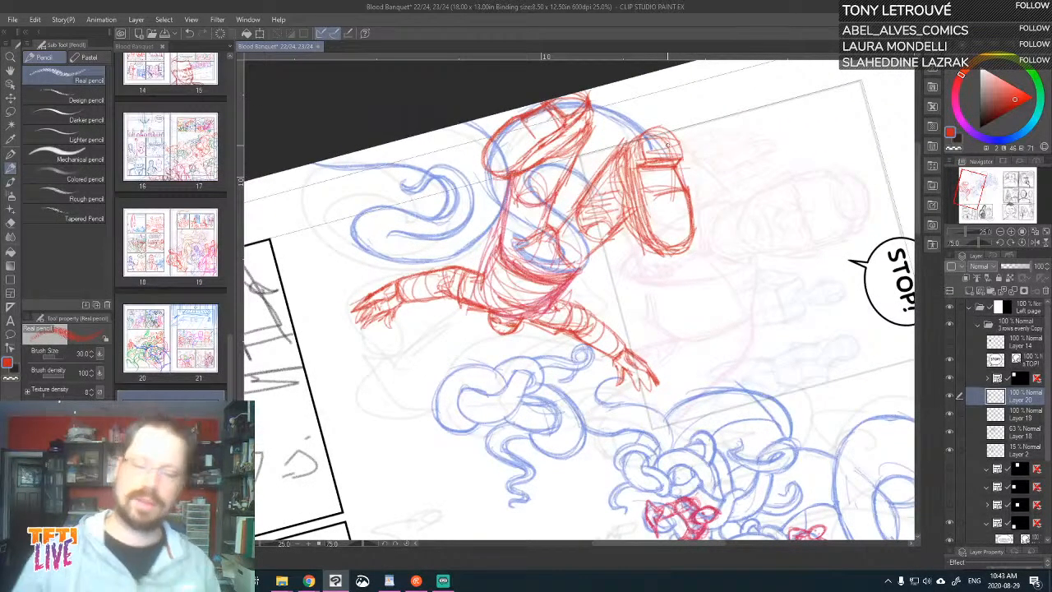
drag(756, 367, 709, 354)
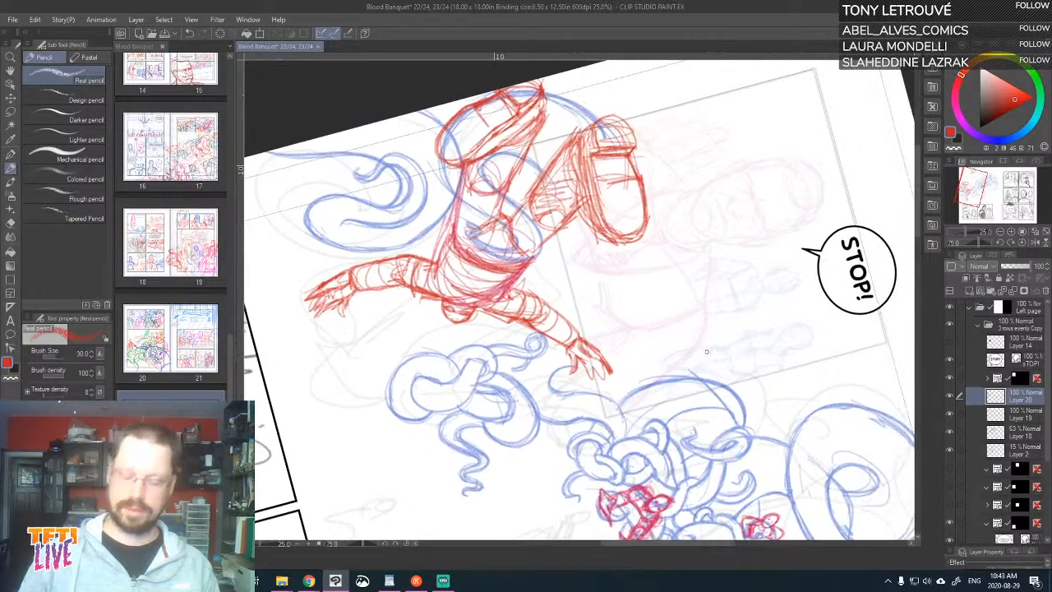
key(minus)
key(minus)
key(minus)
key(minus)
key(minus)
key(minus)
key(minus)
key(minus)
key(minus)
key(minus)
key(minus)
key(minus)
key(minus)
key(minus)
key(minus)
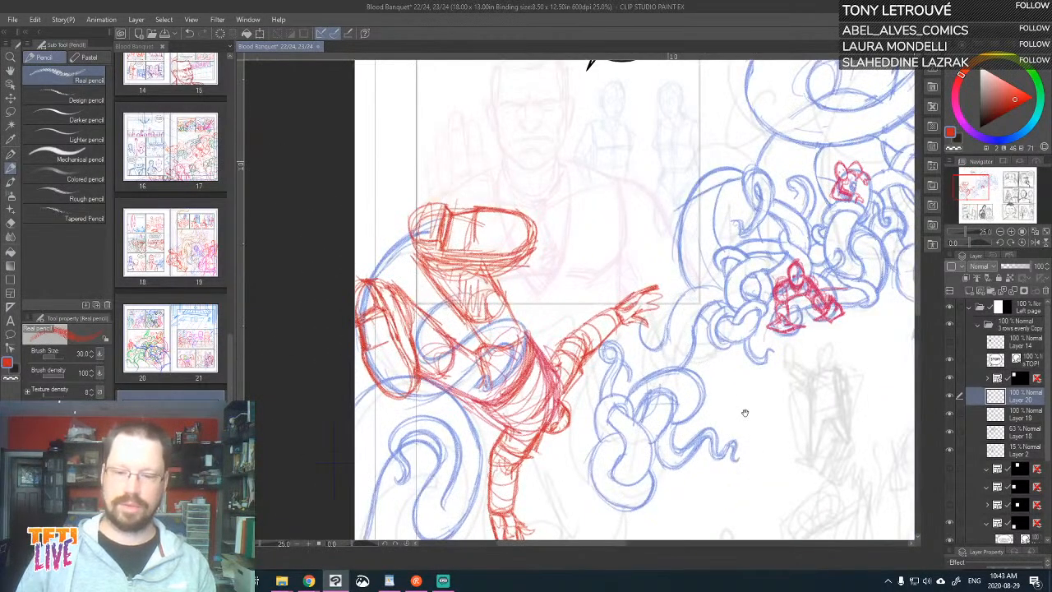
mouse_move(744, 412)
mouse_down()
mouse_move(641, 578)
mouse_move(755, 408)
mouse_up()
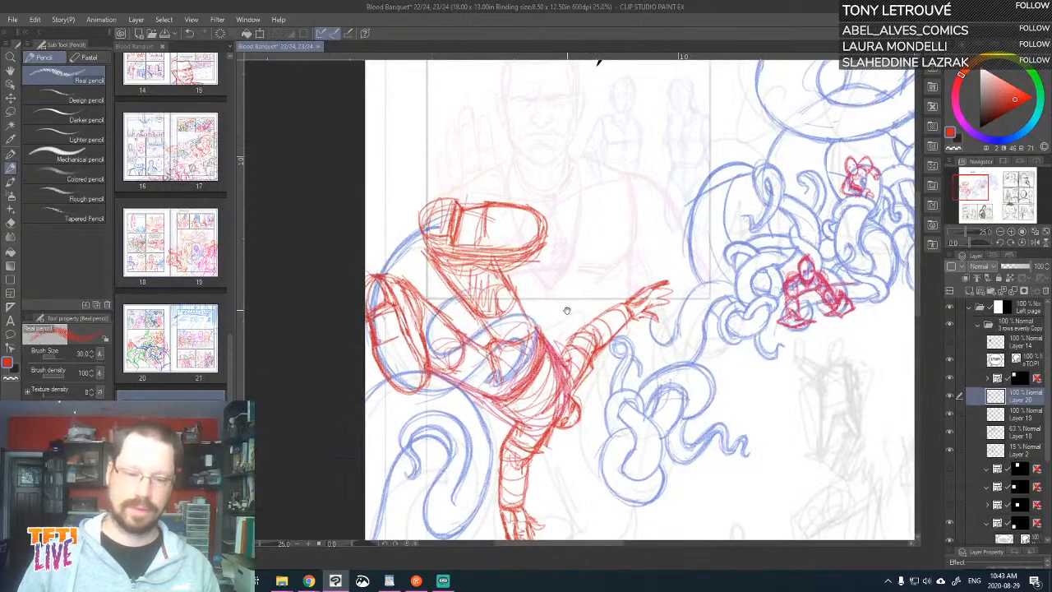
drag(566, 310, 565, 323)
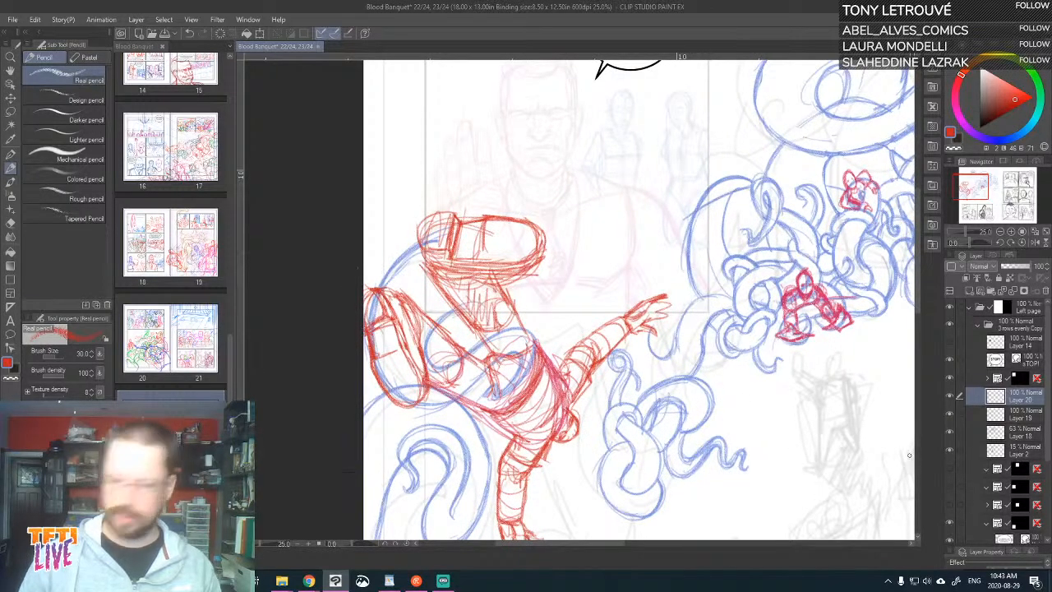
click(949, 432)
click(950, 432)
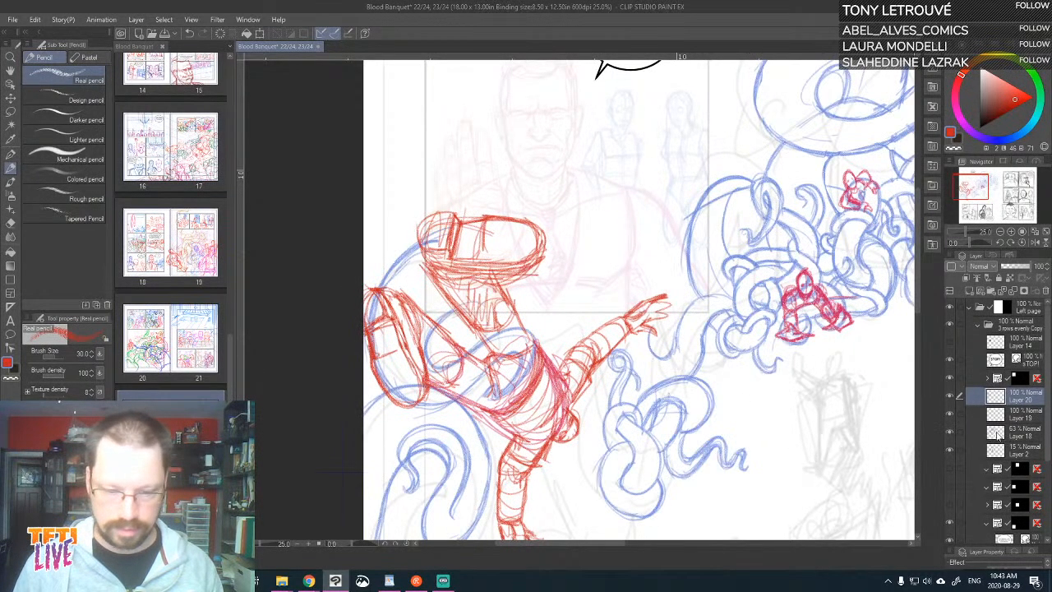
click(997, 434)
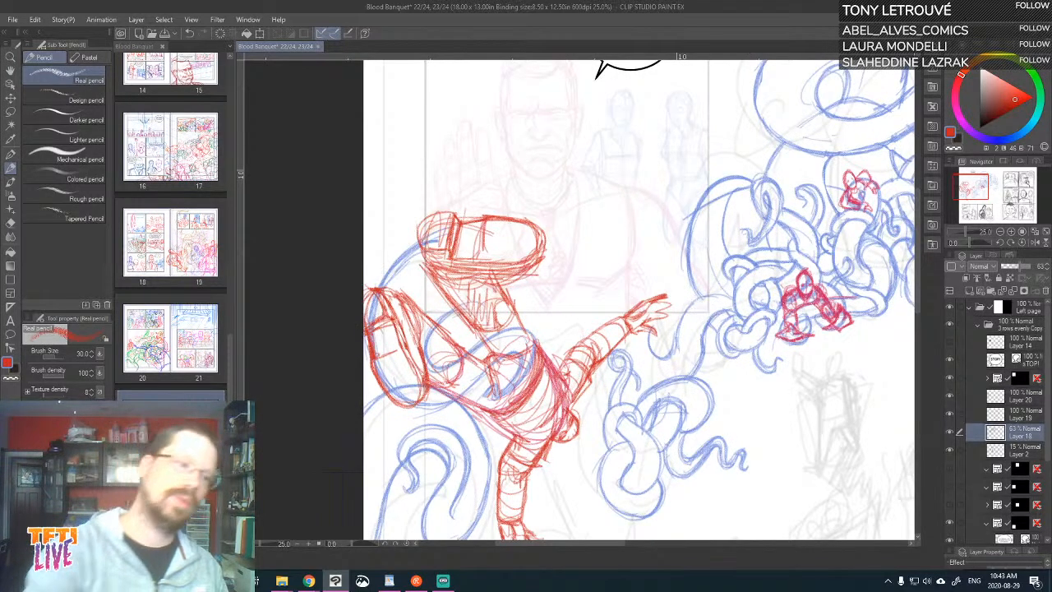
key(m)
mouse_move(551, 156)
mouse_down()
mouse_move(346, 301)
mouse_move(388, 385)
mouse_move(444, 408)
mouse_move(490, 375)
mouse_move(481, 393)
mouse_move(493, 408)
mouse_move(548, 407)
mouse_move(583, 320)
mouse_move(575, 186)
mouse_move(550, 177)
mouse_up()
scroll(646, 282, up, 1)
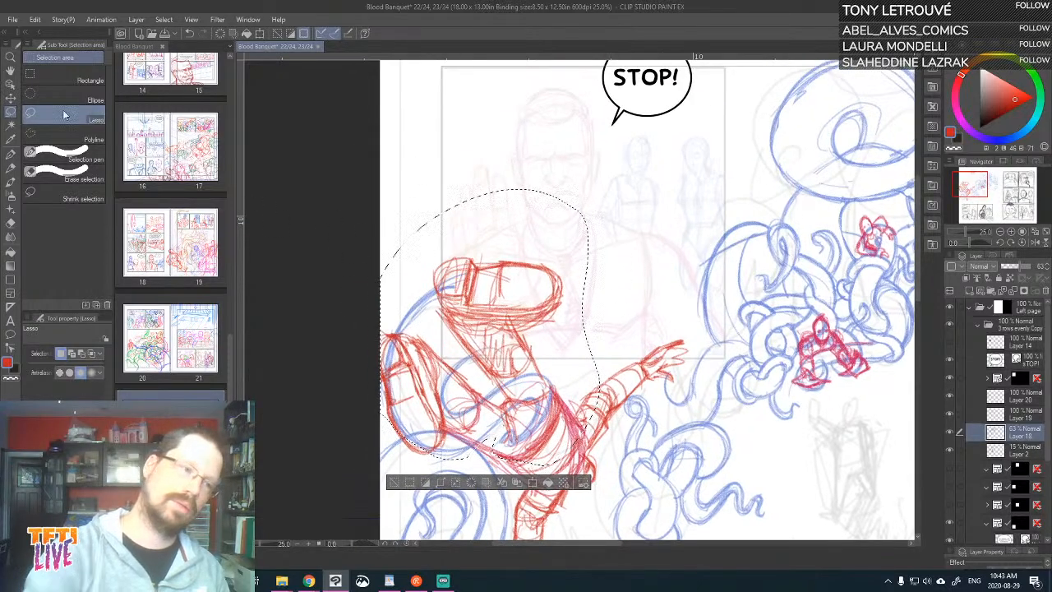
- Try to move the selected tentacle section up beside the large tentacle loop at the page's upper edge
key(k)
drag(475, 407, 499, 178)
scroll(499, 178, up, 5)
mouse_move(590, 320)
mouse_down()
mouse_move(540, 185)
mouse_move(556, 189)
mouse_move(542, 222)
mouse_move(567, 210)
mouse_move(595, 235)
mouse_move(563, 240)
mouse_move(575, 215)
mouse_move(809, 195)
mouse_up()
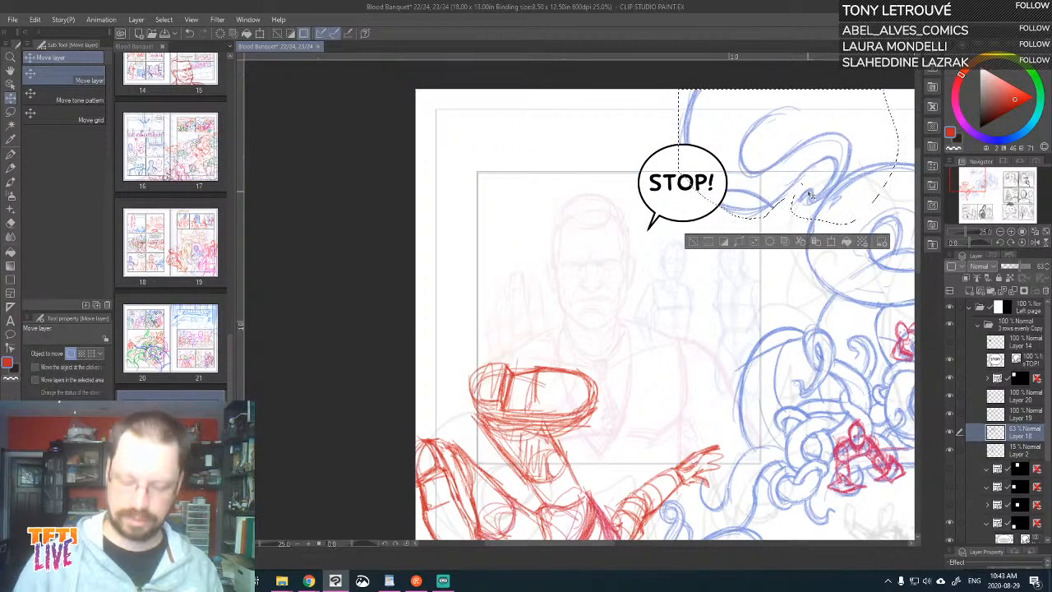
scroll(809, 194, up, 1)
scroll(809, 194, up, 1)
scroll(809, 195, down, 5)
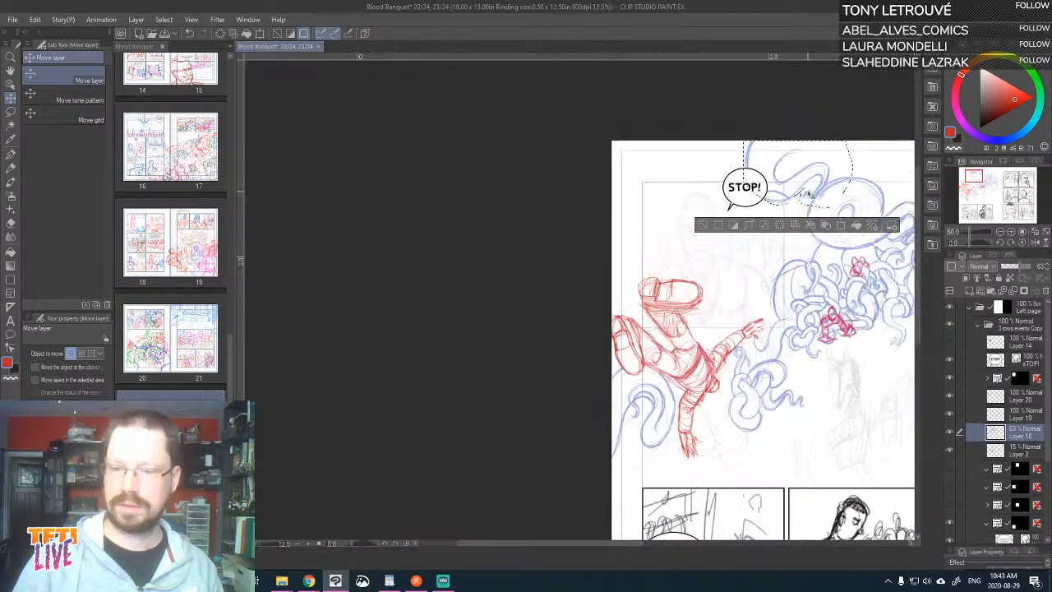
mouse_move(864, 308)
mouse_down()
mouse_move(665, 342)
mouse_move(592, 388)
mouse_move(721, 409)
mouse_up()
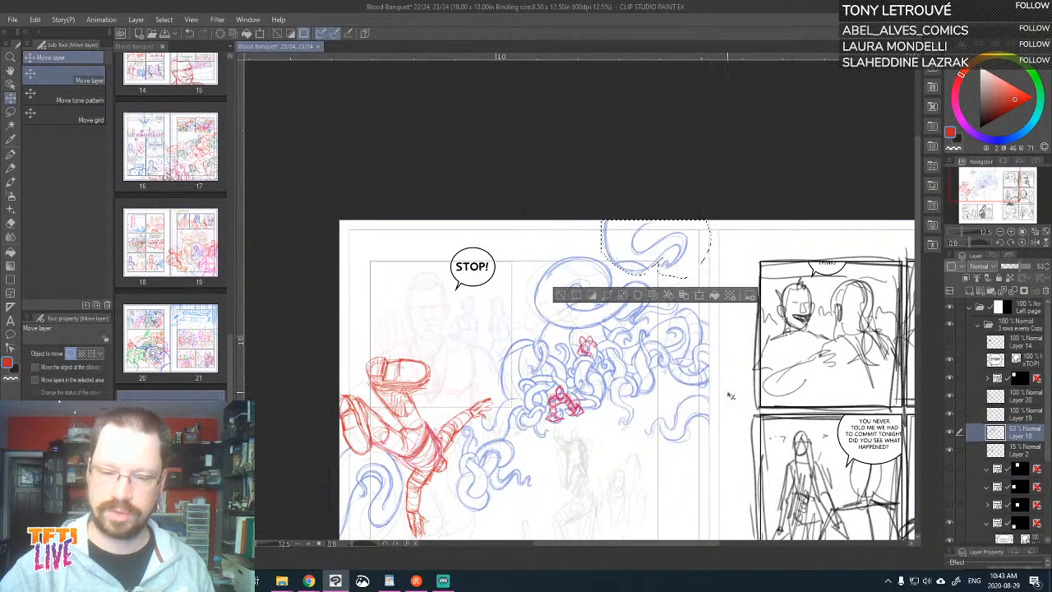
- Try to enlarge and rotate the moved tentacle section so it arches over the tentacle mass near the page gutter
key(ctrl+t)
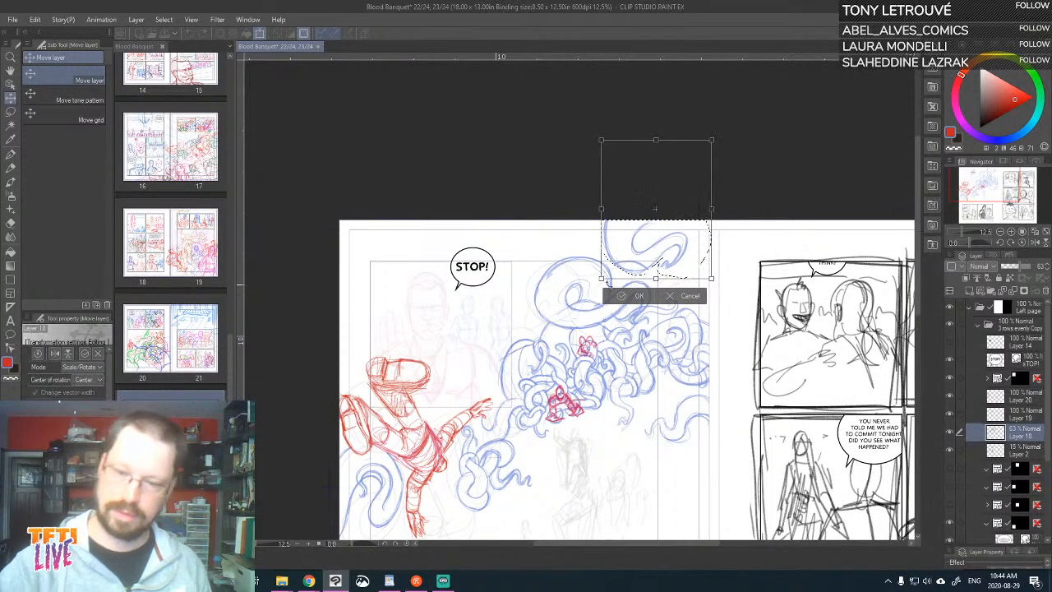
drag(601, 277, 538, 372)
mouse_move(734, 131)
mouse_down()
mouse_move(701, 237)
mouse_move(783, 208)
mouse_move(803, 228)
mouse_move(776, 217)
mouse_move(737, 266)
mouse_up()
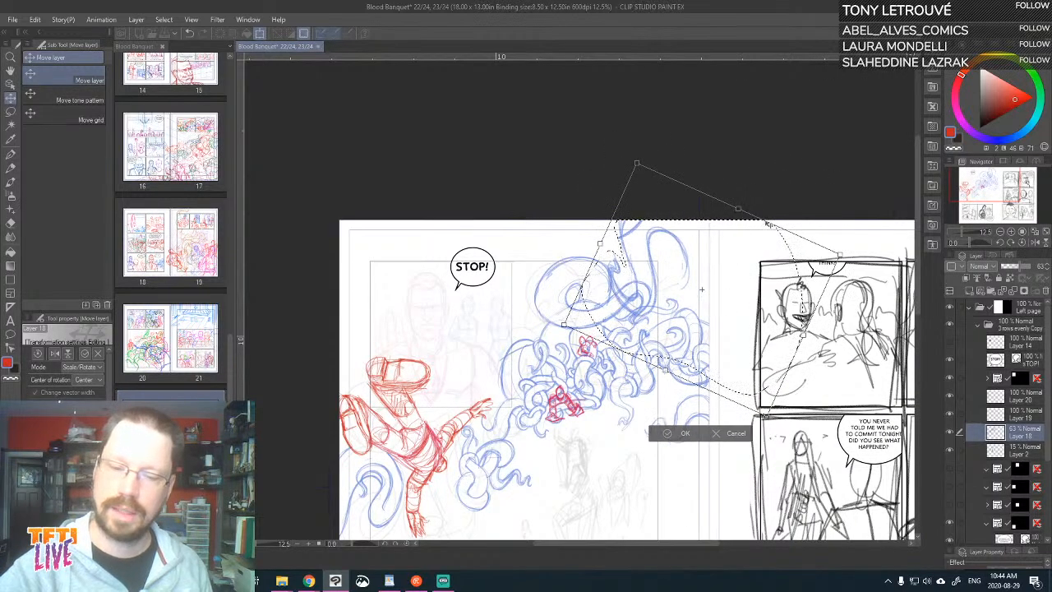
mouse_move(787, 191)
mouse_down()
mouse_move(817, 251)
mouse_move(745, 254)
mouse_move(705, 283)
mouse_up()
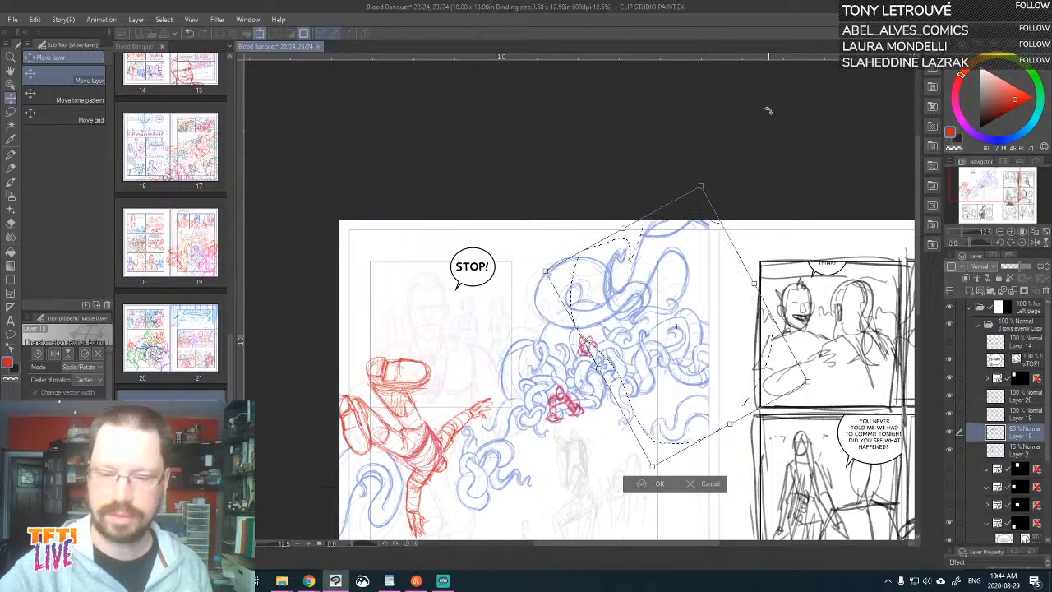
mouse_move(709, 264)
mouse_down()
mouse_move(714, 249)
mouse_move(717, 269)
mouse_move(716, 259)
mouse_up()
drag(706, 178, 706, 181)
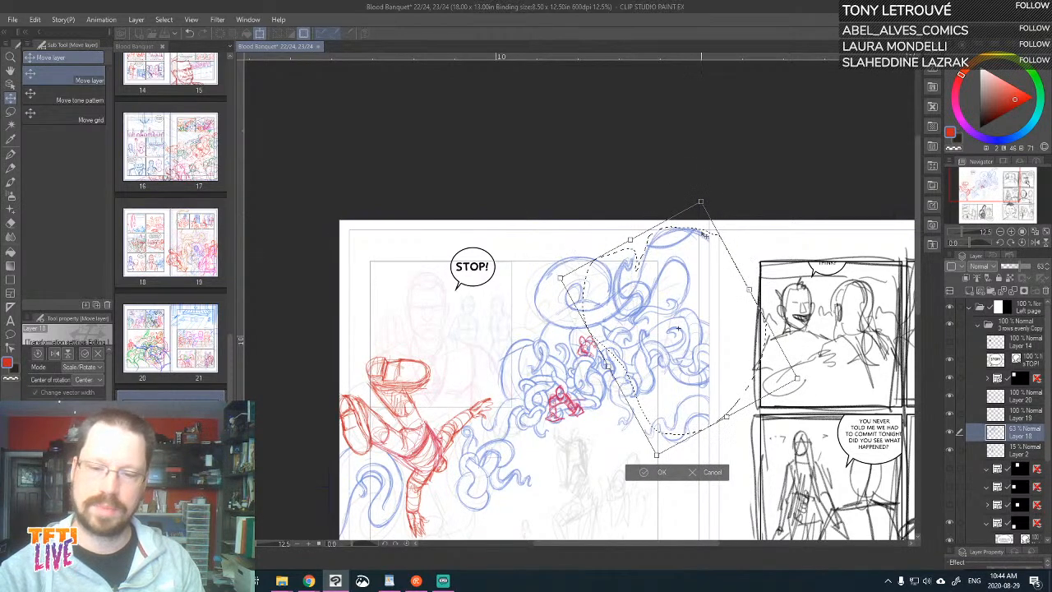
drag(704, 234, 706, 259)
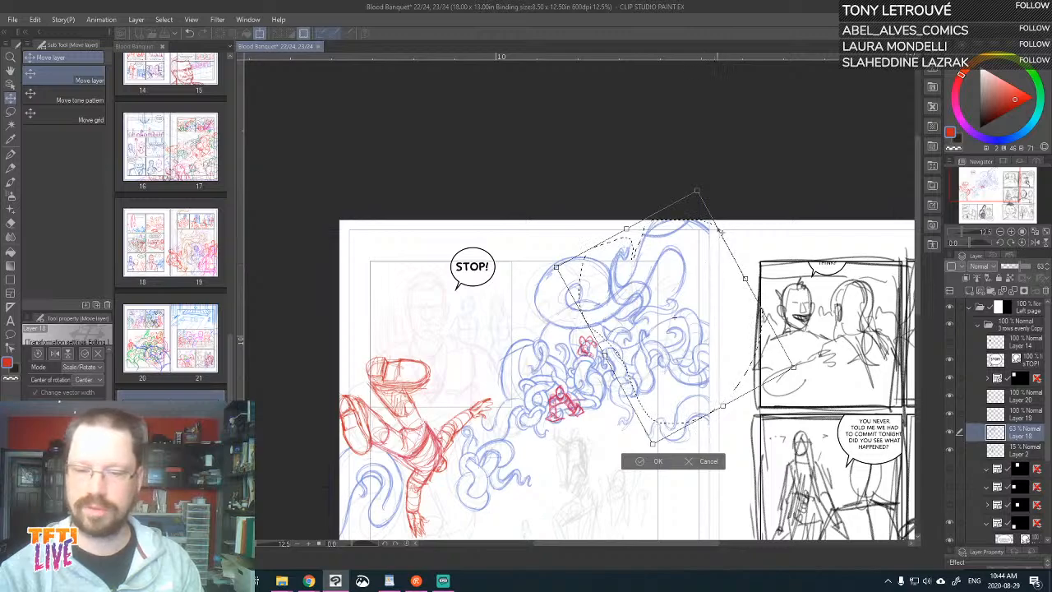
drag(715, 257, 712, 258)
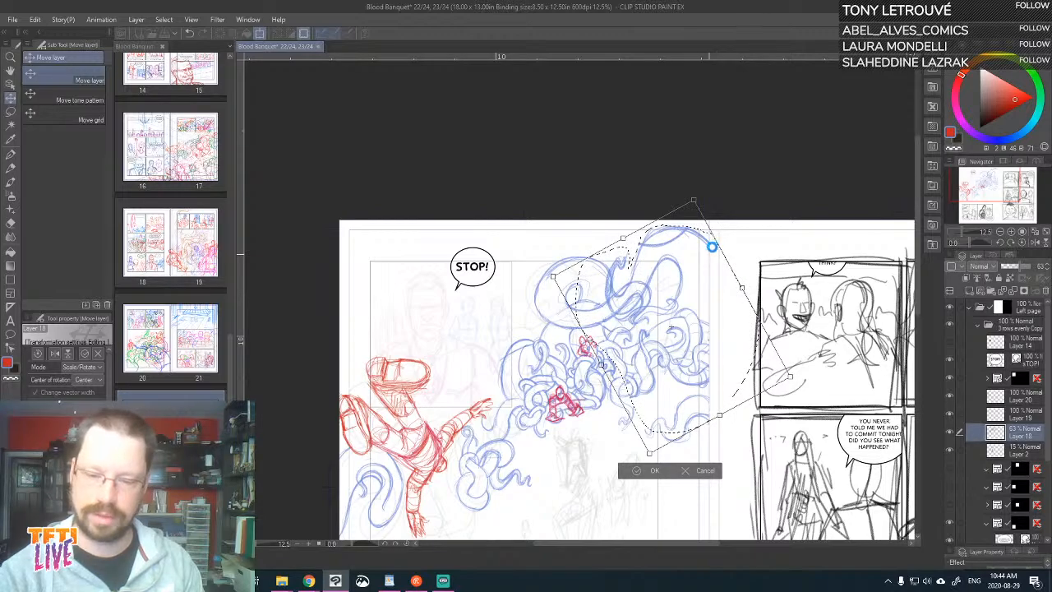
key(Return)
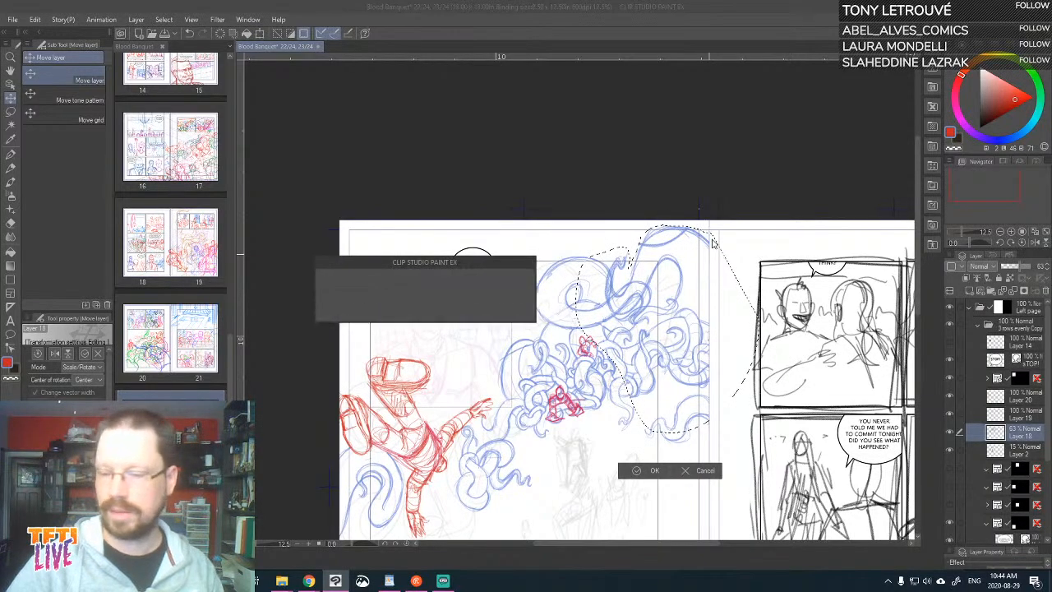
- Toggle Layer 18's visibility to check its contents, and undo the tentacle section's move and transformation
click(950, 432)
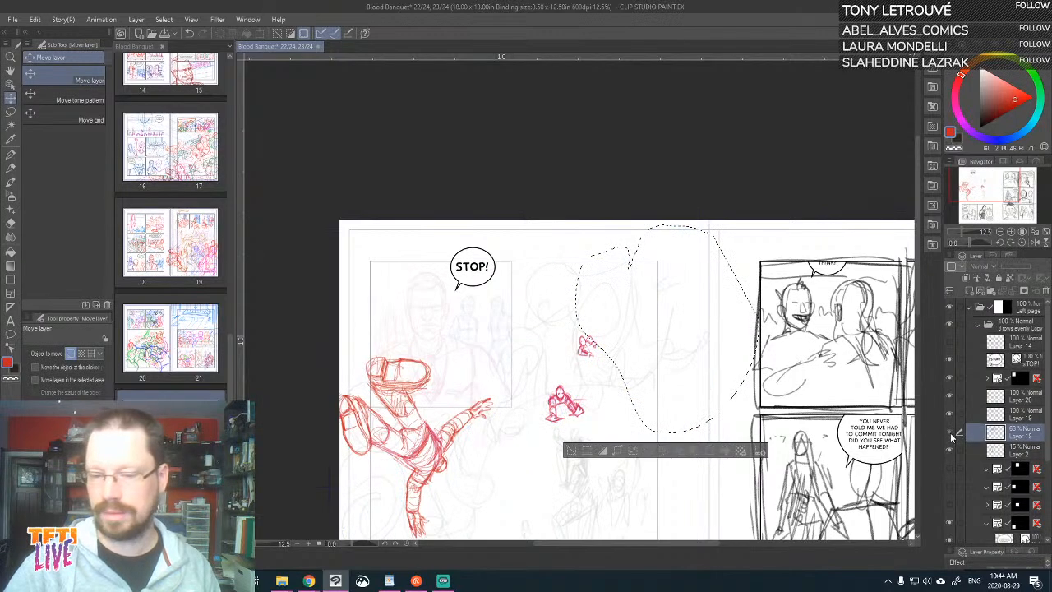
click(951, 433)
key(ctrl+z)
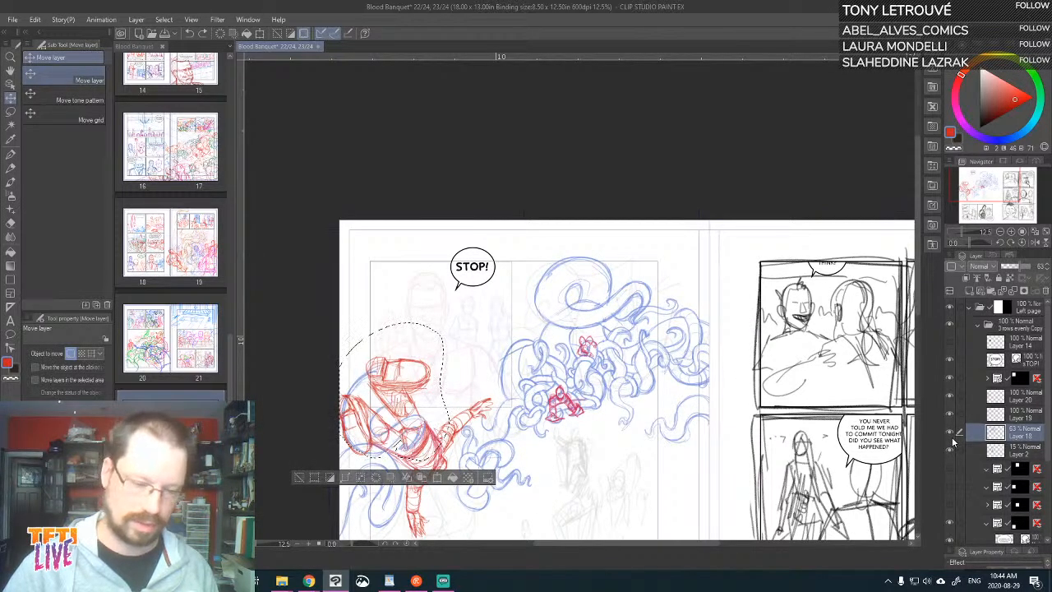
- Cut the selected tentacle lines out of Layer 18, paste them onto a separate layer, and clear the selection
key(ctrl+x)
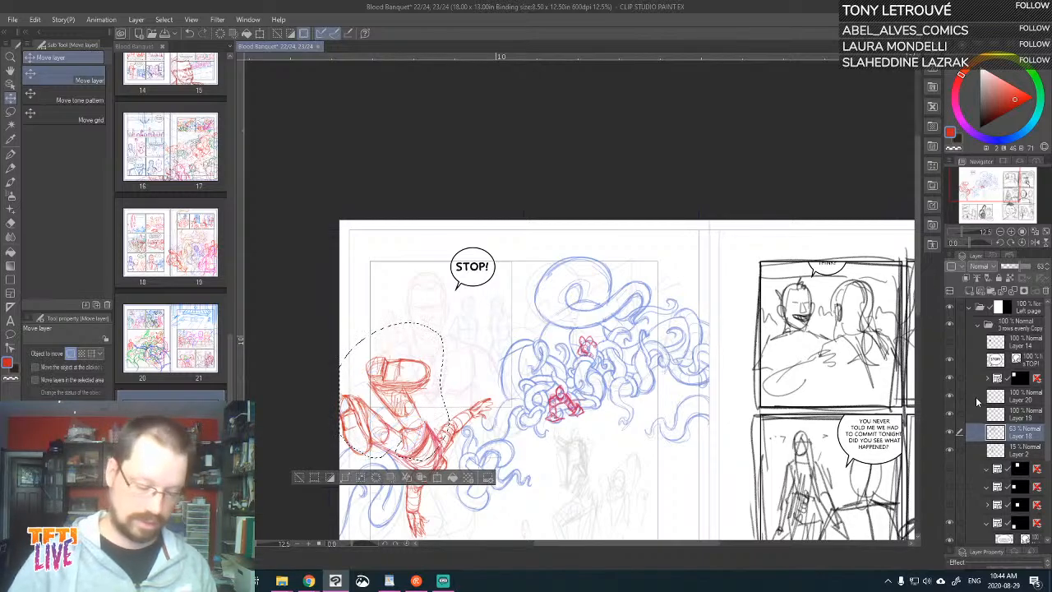
key(ctrl+v)
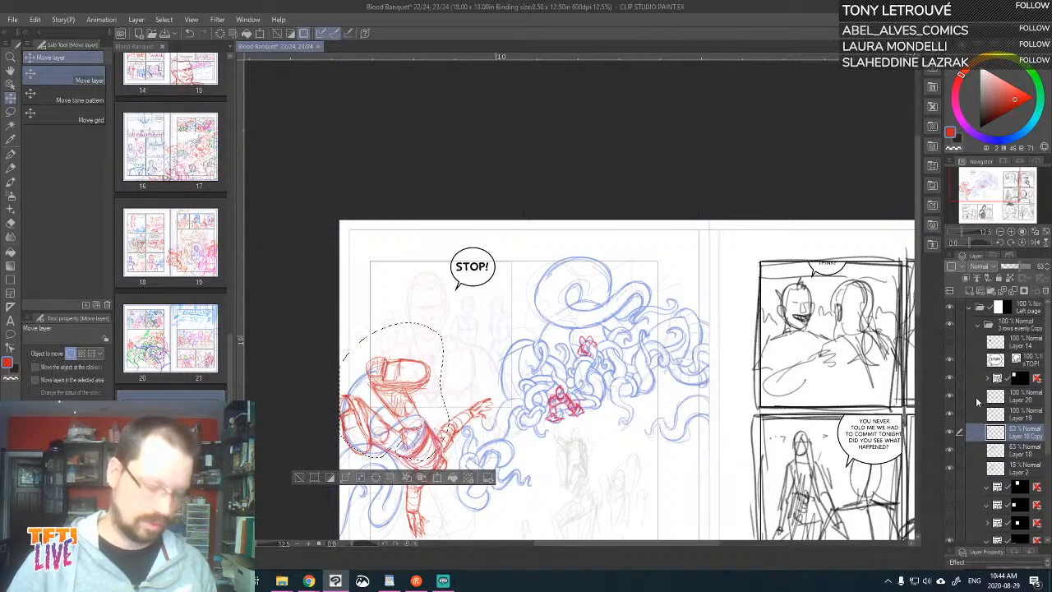
key(ctrl+d)
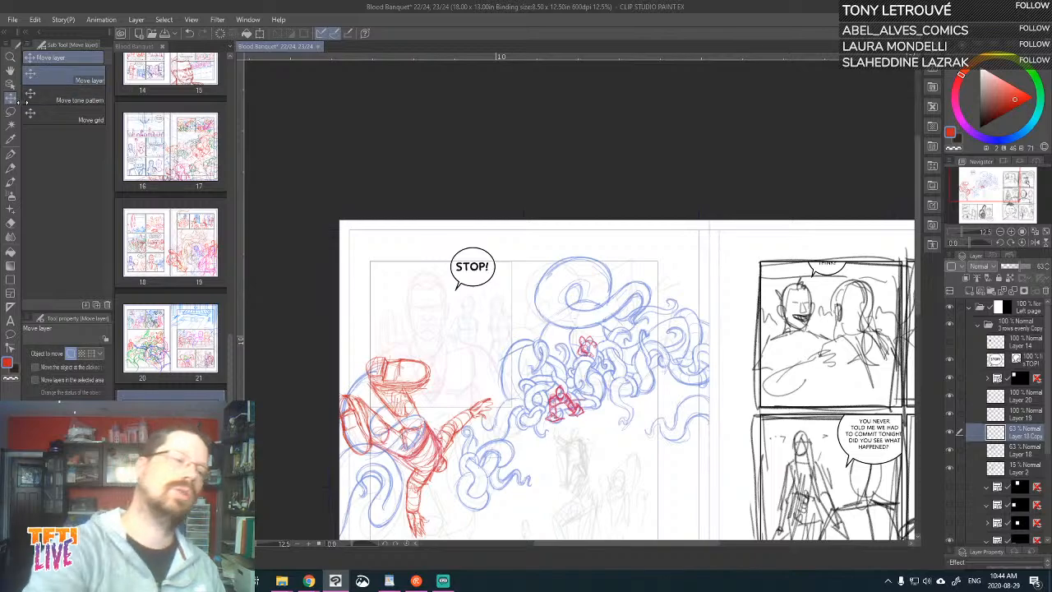
- Move, rotate and scale the pasted tentacle section so it arches up between the large blue loop and the page gutter
mouse_move(521, 458)
mouse_down()
mouse_move(653, 311)
mouse_move(727, 339)
mouse_up()
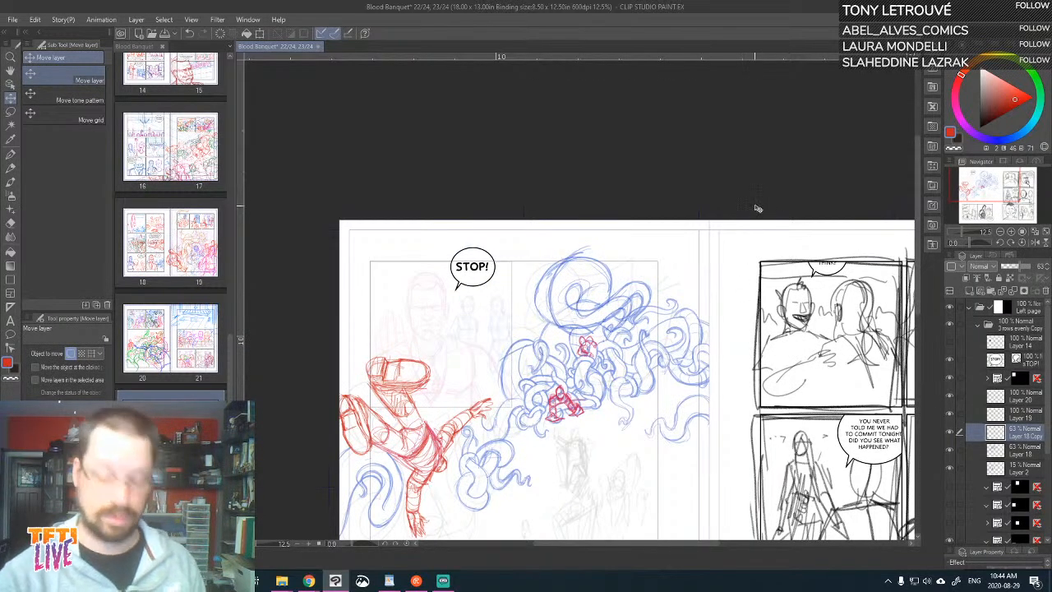
key(ctrl+t)
drag(671, 233, 663, 319)
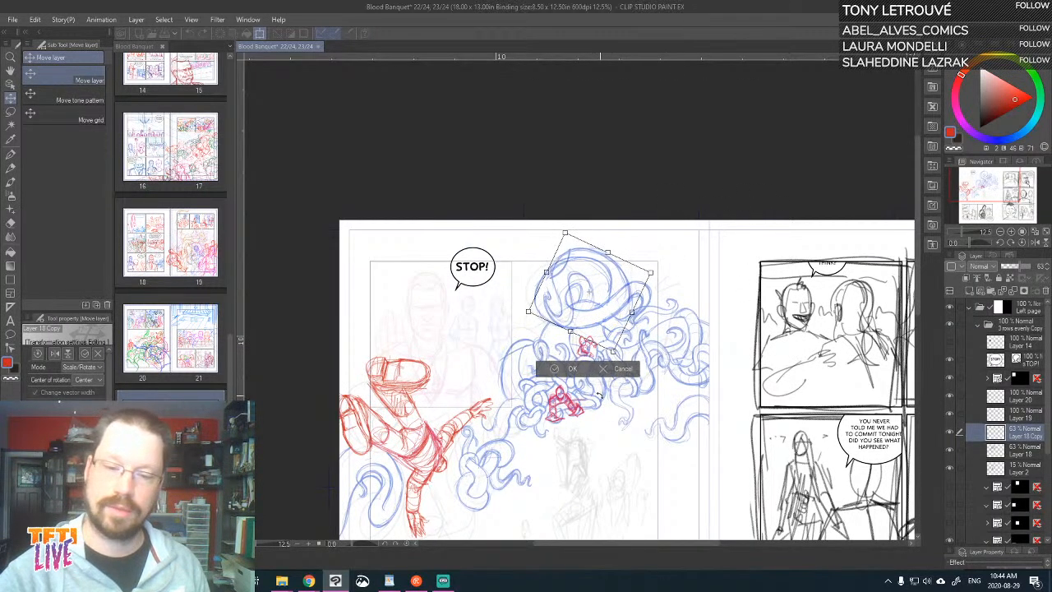
mouse_move(589, 296)
mouse_down()
mouse_move(671, 259)
mouse_move(709, 278)
mouse_move(751, 244)
mouse_move(852, 212)
mouse_move(721, 268)
mouse_move(744, 246)
mouse_move(716, 257)
mouse_up()
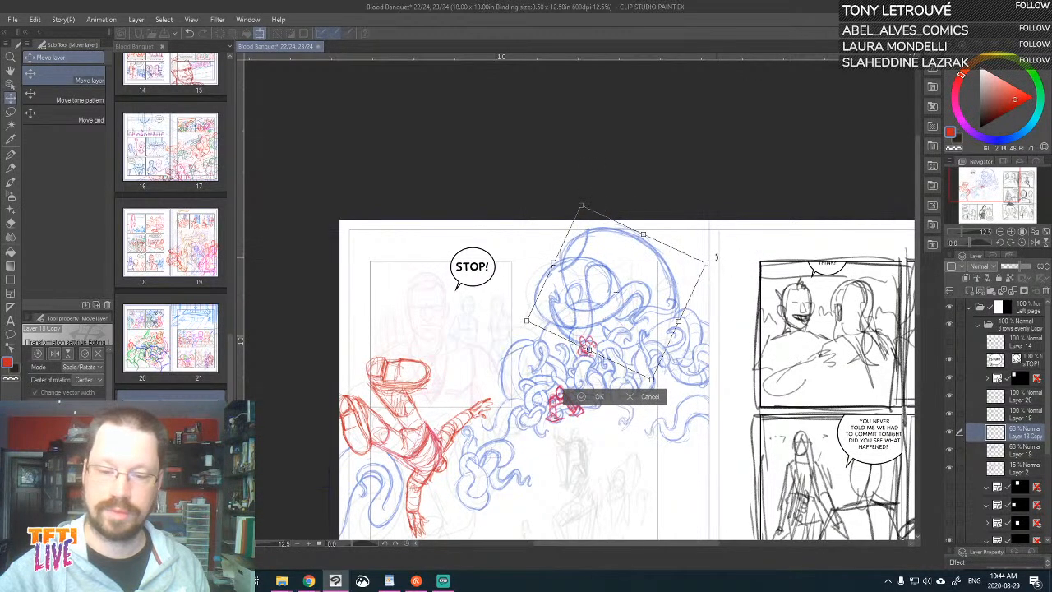
drag(669, 287, 710, 279)
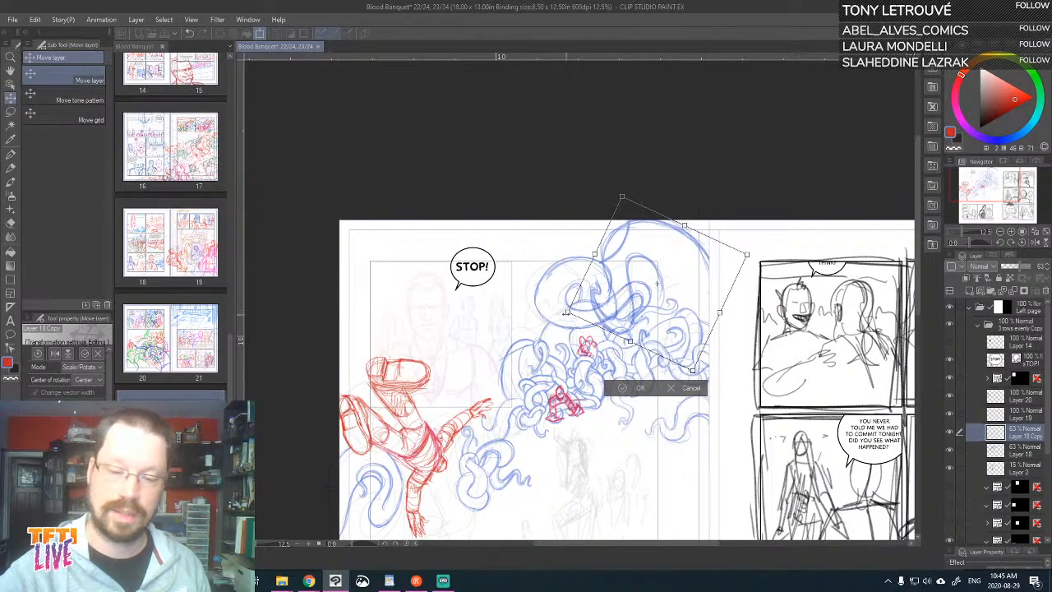
drag(575, 308, 597, 309)
drag(721, 294, 715, 297)
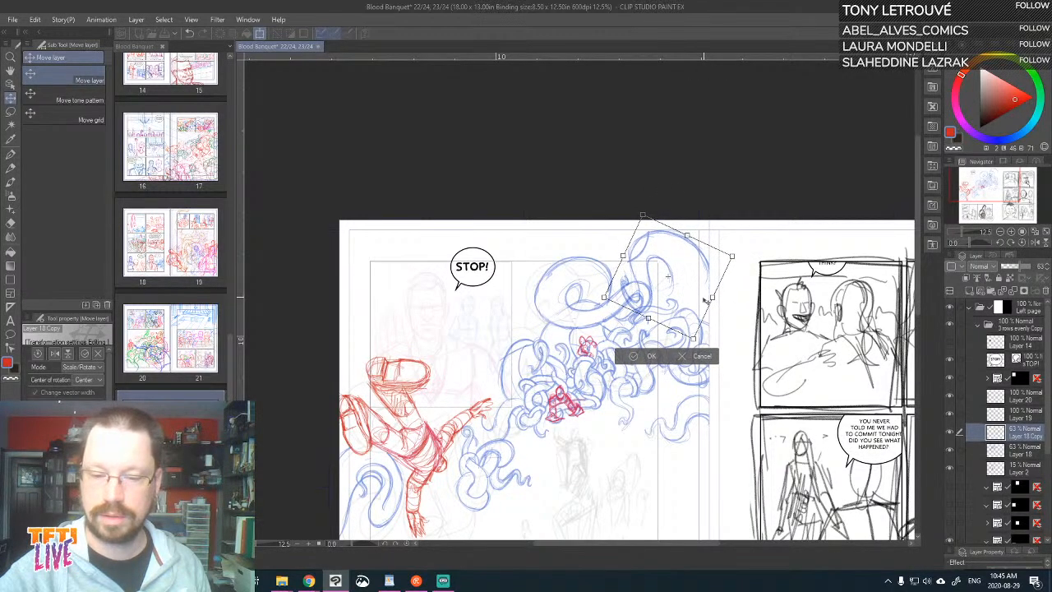
drag(703, 300, 707, 297)
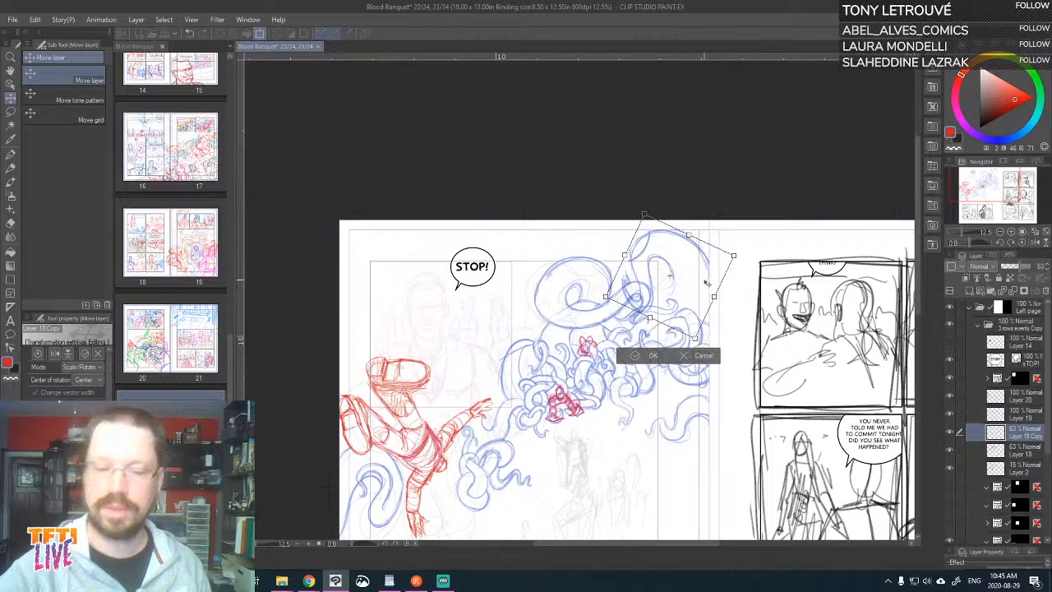
key(Return)
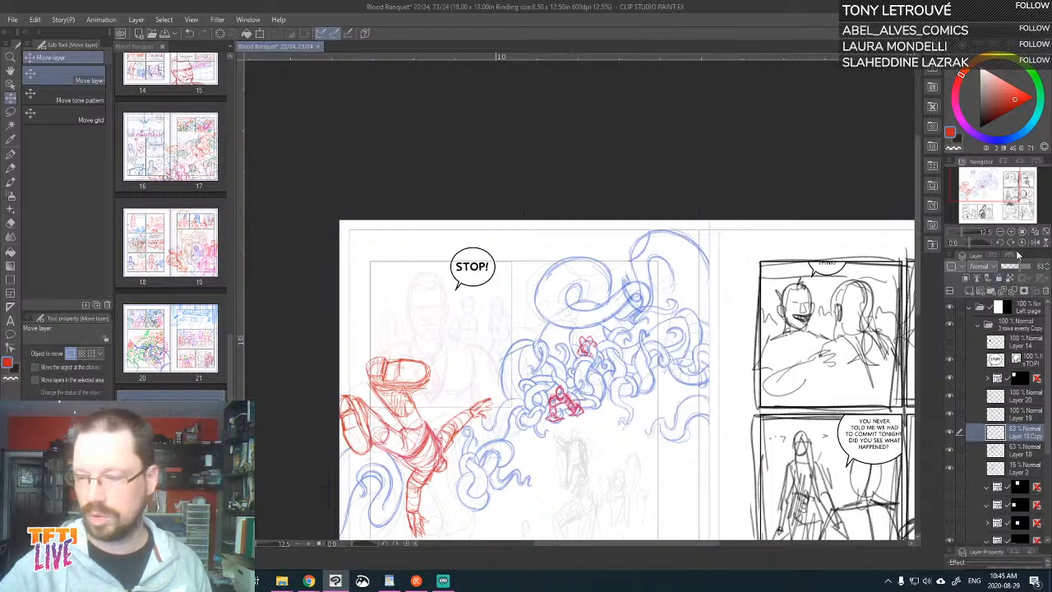
- Recolour the pasted tentacle lines magenta and pencil its inner curve down into the blue tentacle mass
click(951, 133)
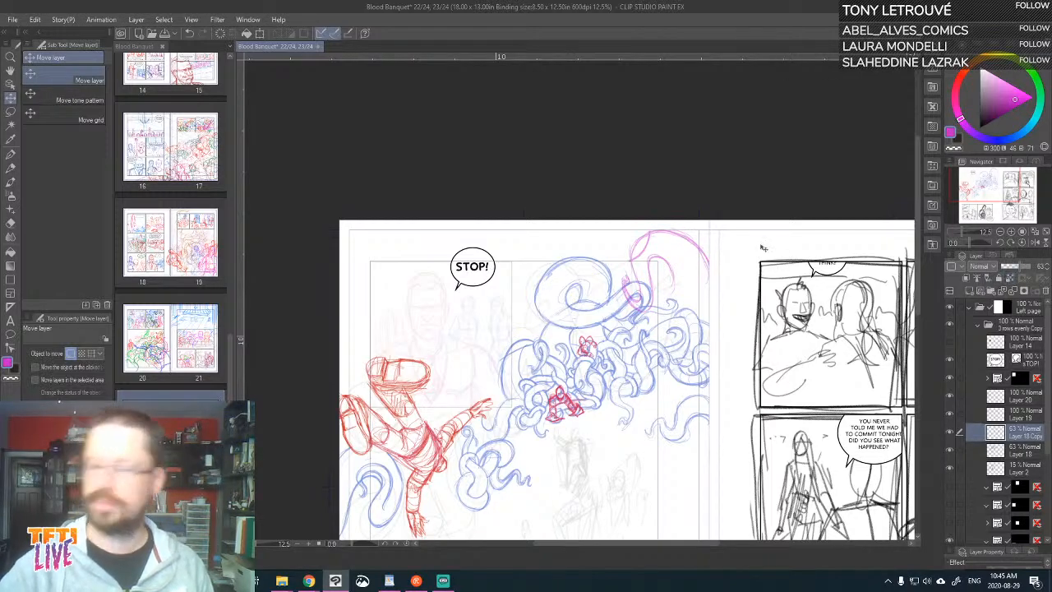
click(11, 167)
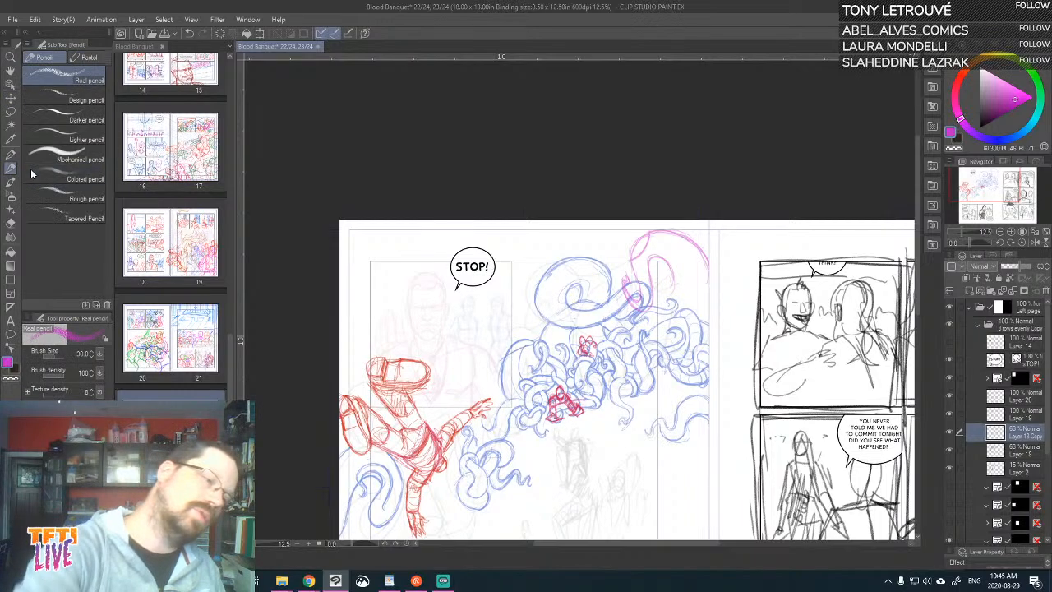
drag(695, 276, 664, 226)
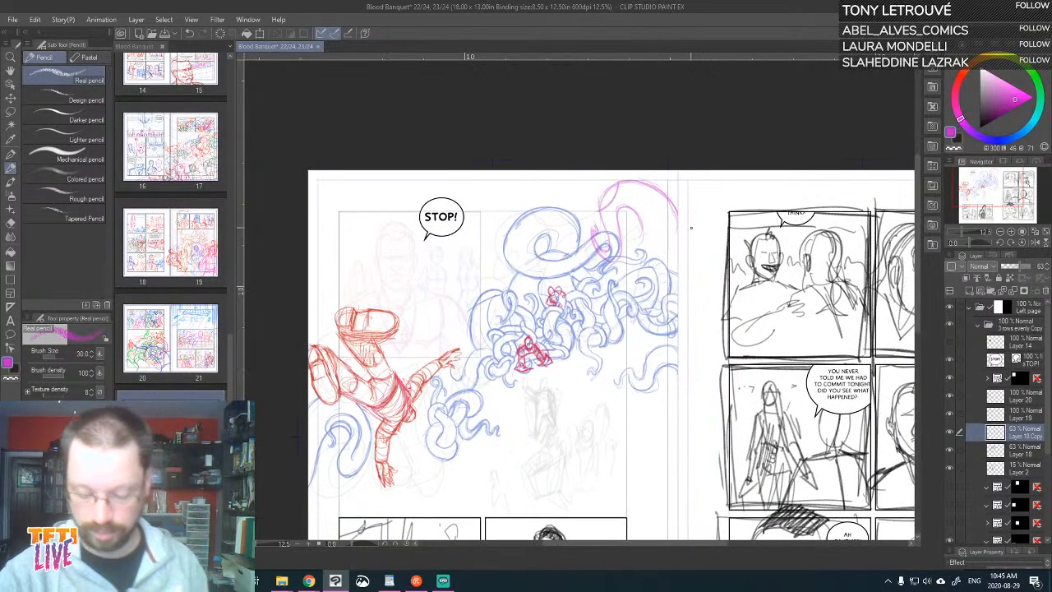
scroll(690, 231, up, 2)
drag(630, 336, 674, 346)
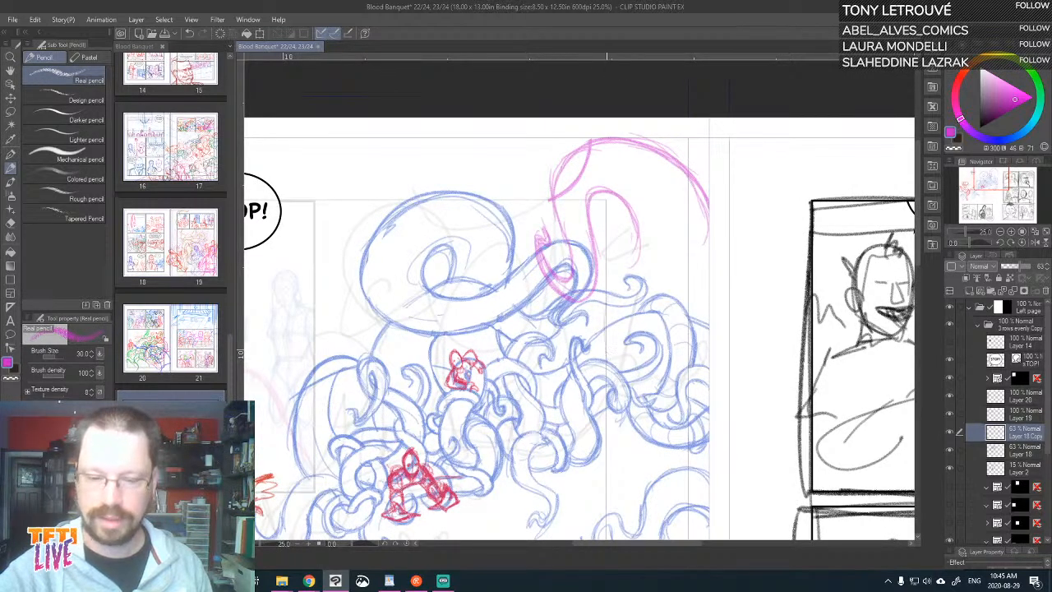
mouse_move(614, 278)
mouse_down()
mouse_move(598, 317)
mouse_move(633, 260)
mouse_move(609, 292)
mouse_move(634, 225)
mouse_move(618, 269)
mouse_up()
drag(603, 362, 599, 332)
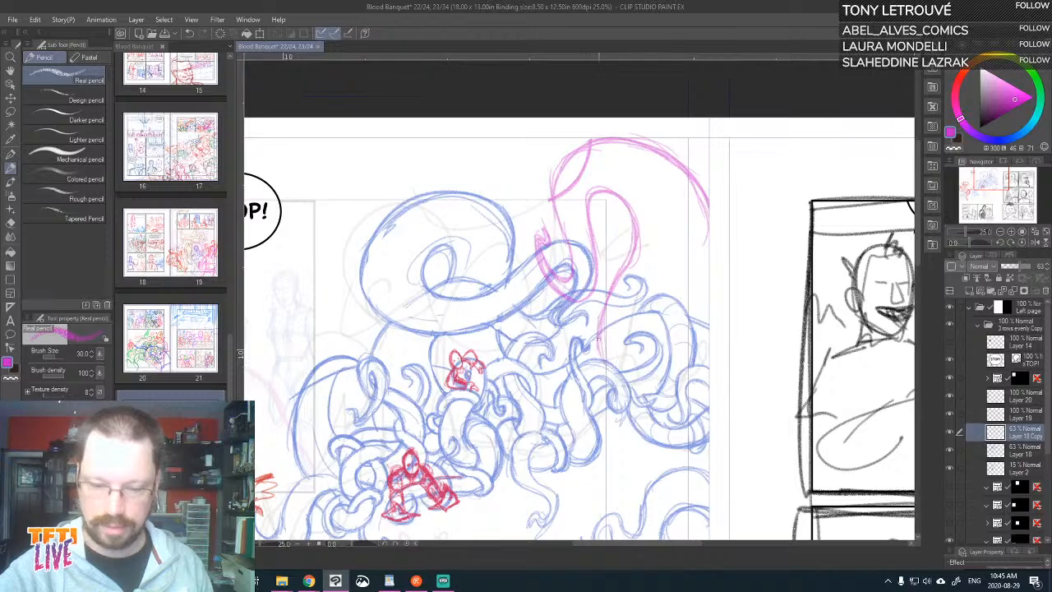
drag(618, 378, 602, 345)
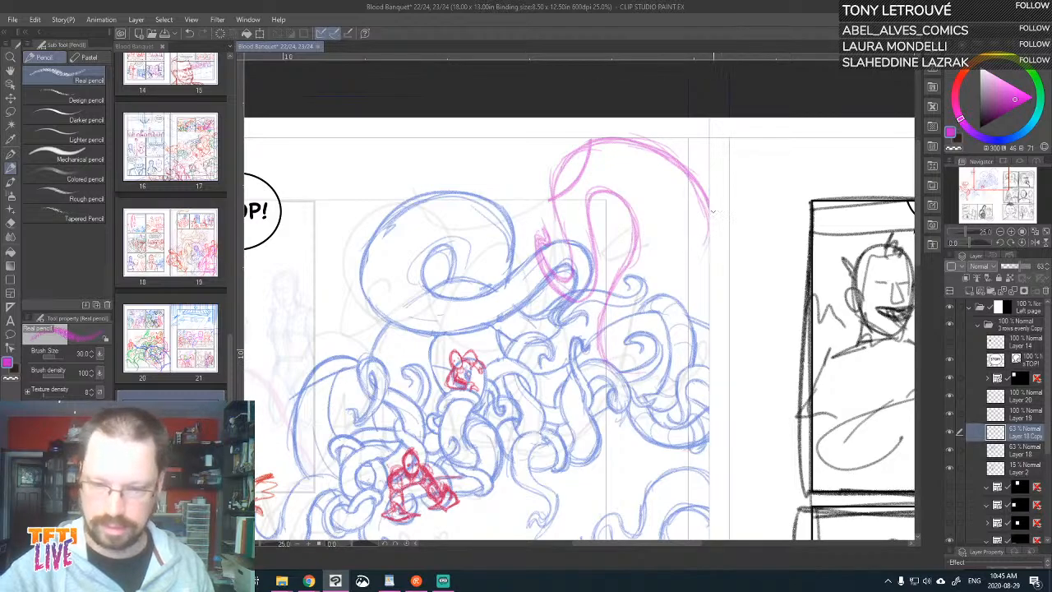
- Pencil the magenta tentacle's outer edge down along the gutter, and shift its layer slightly up and to the right
drag(708, 246, 705, 306)
drag(707, 265, 707, 307)
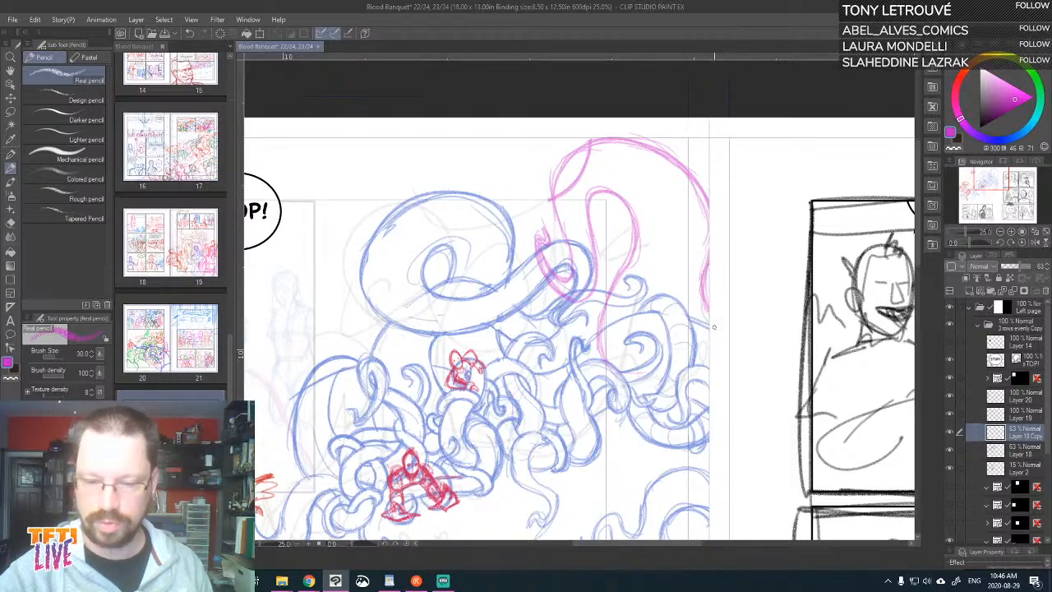
drag(709, 320, 702, 289)
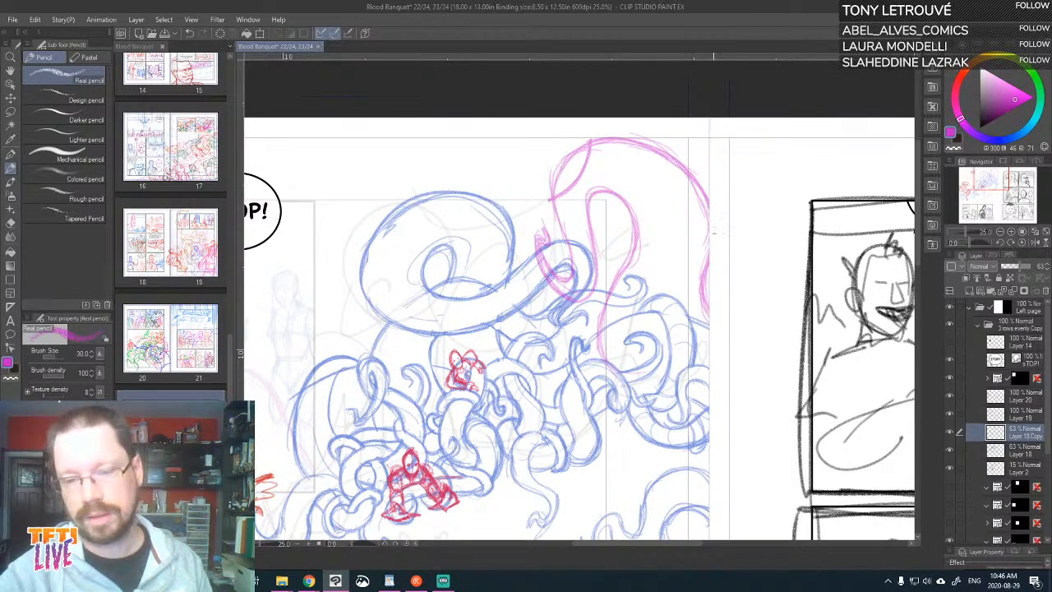
key(k)
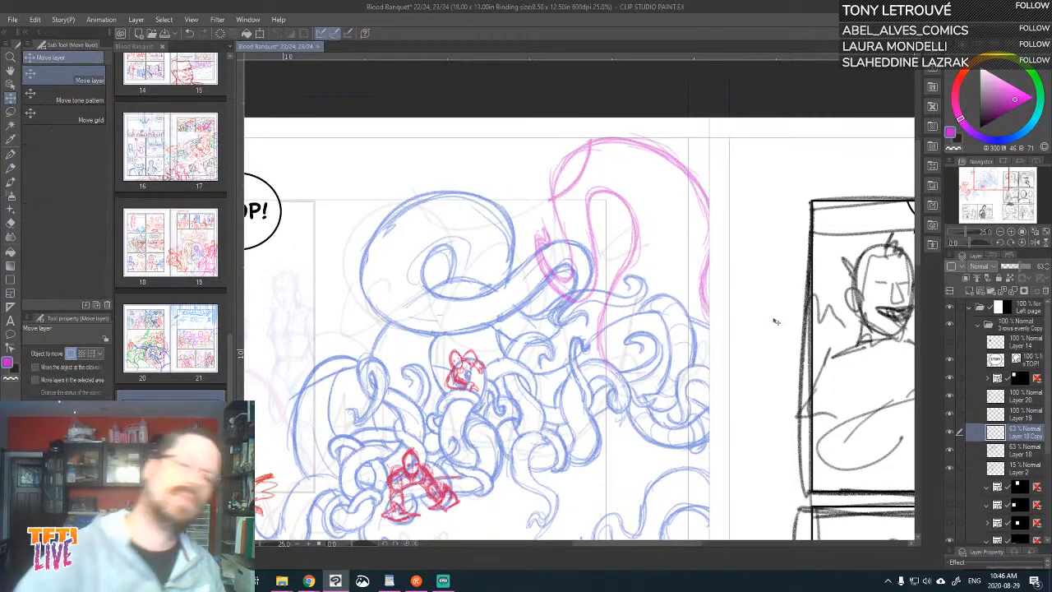
mouse_move(775, 322)
mouse_down()
mouse_move(747, 383)
mouse_move(755, 398)
mouse_move(750, 387)
mouse_up()
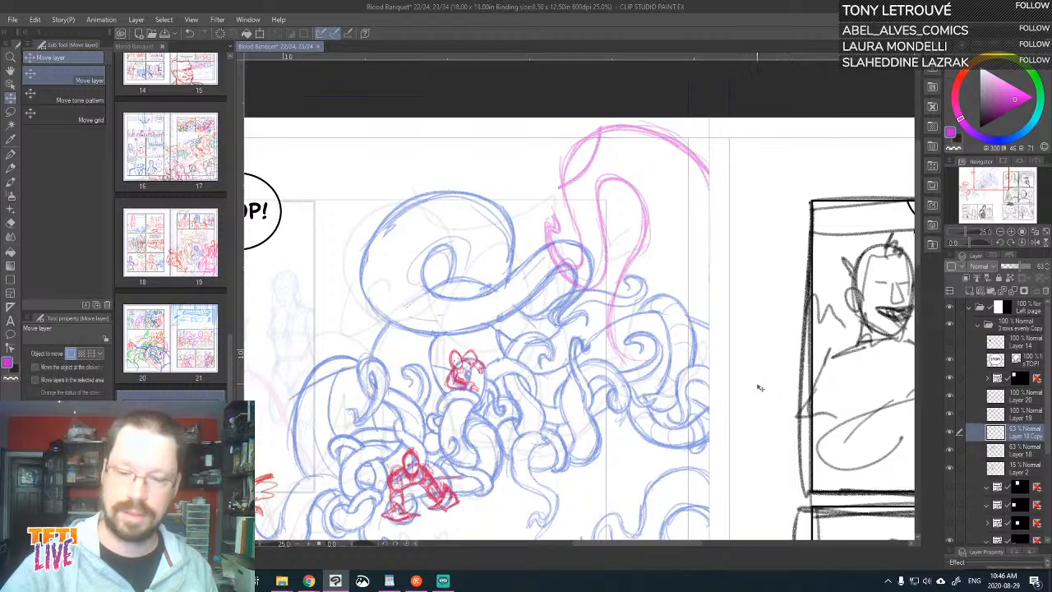
- Clean up the overlapping line inside the magenta tentacle's upper bend and refine its inner curve with the Real pencil
click(11, 158)
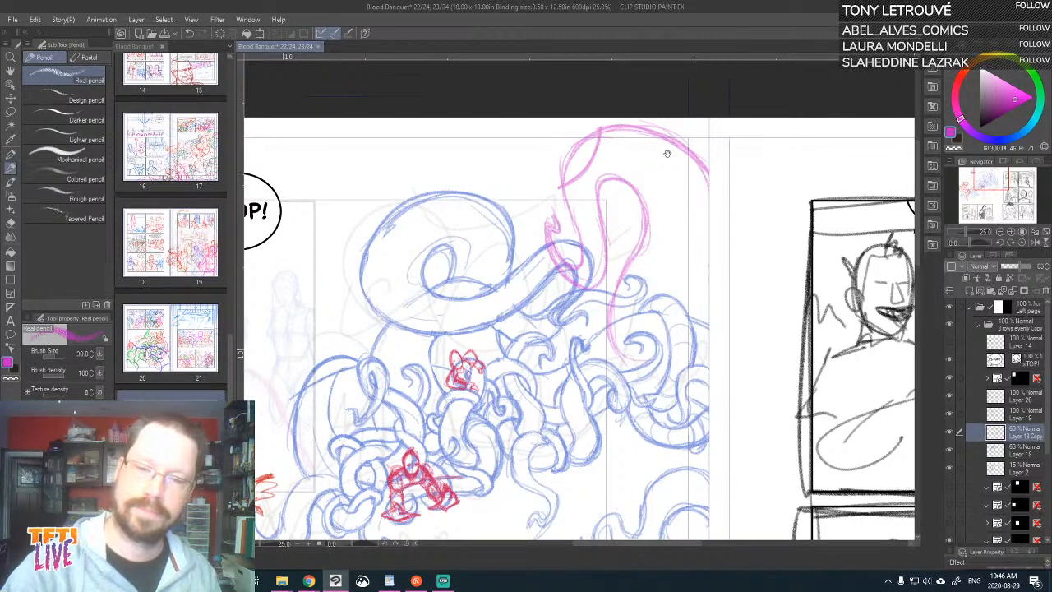
drag(667, 156, 669, 210)
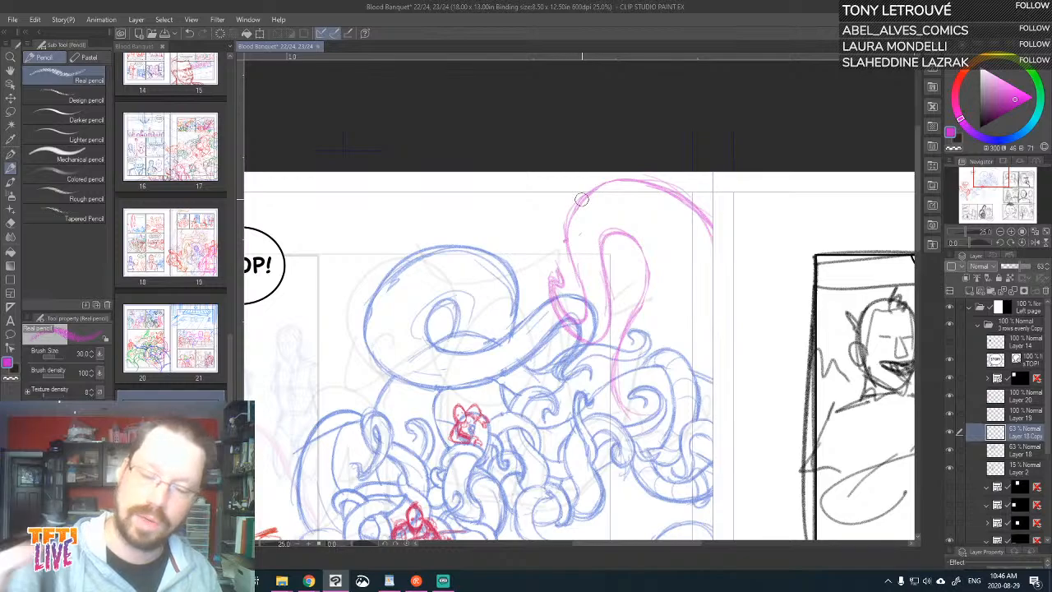
drag(599, 321, 583, 292)
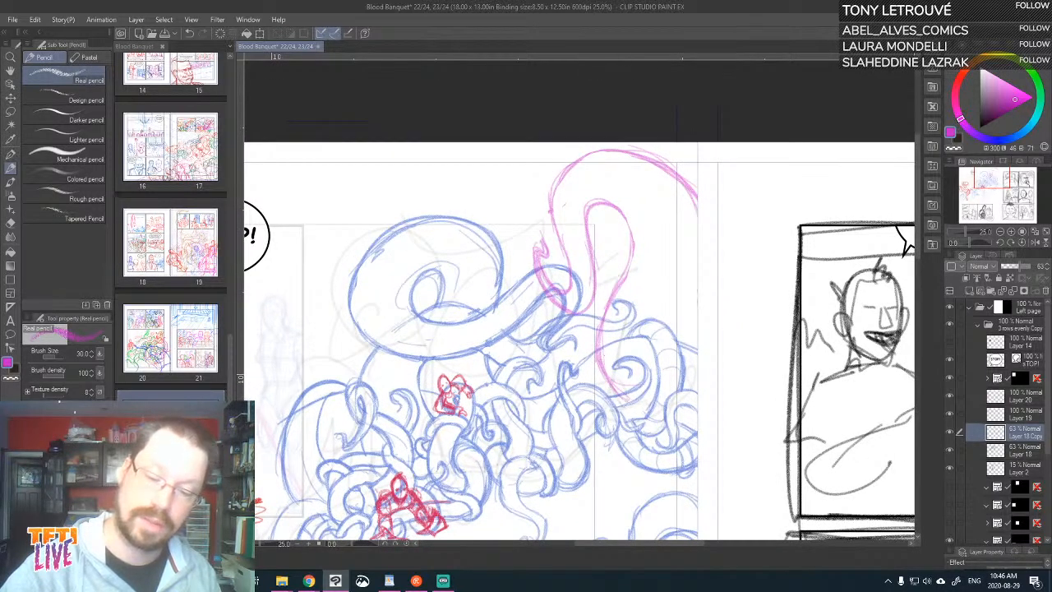
drag(630, 257, 613, 289)
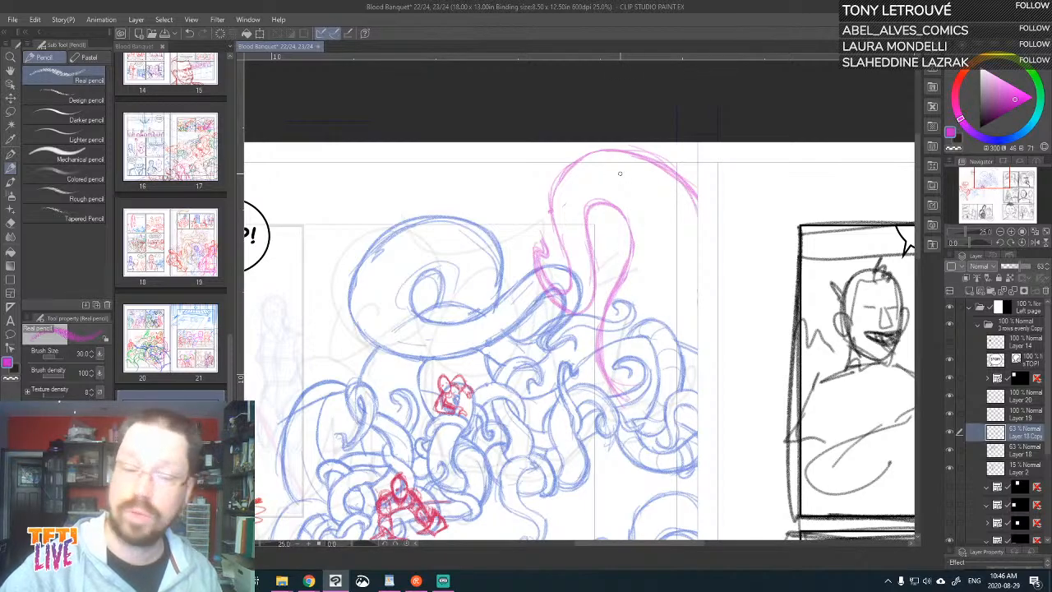
- Rotate the magenta tentacle slightly clockwise, shrink it a little and reposition it just below the page's upper edge
drag(690, 276, 646, 296)
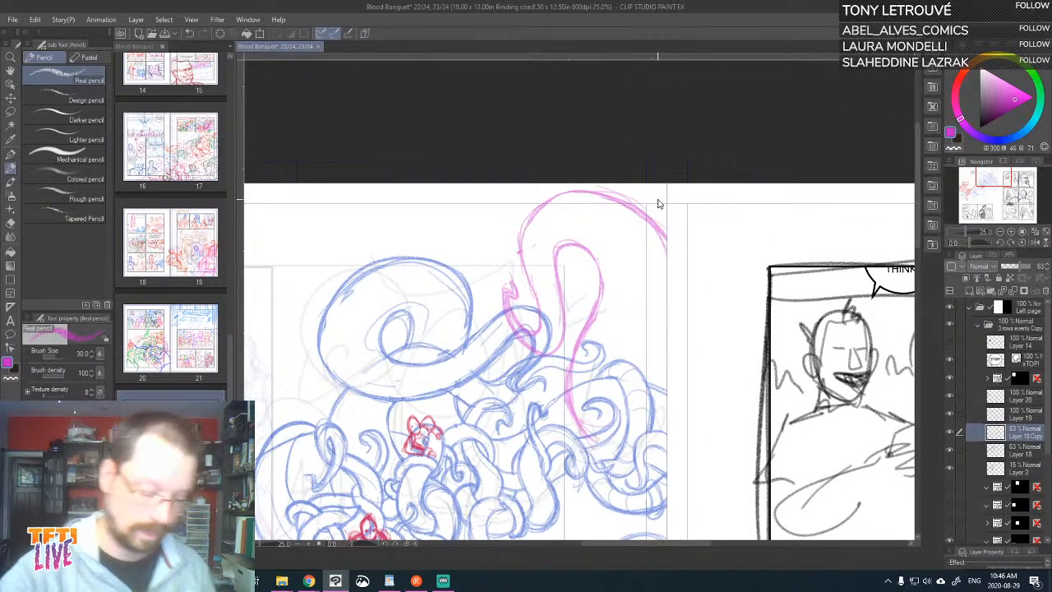
key(ctrl+t)
drag(711, 181, 719, 223)
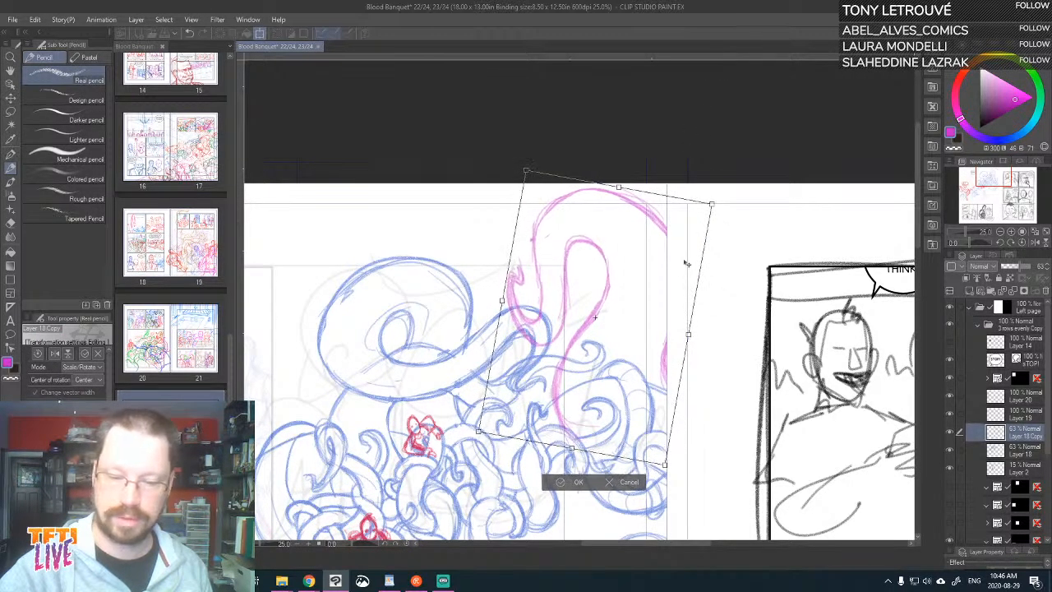
drag(679, 282, 680, 273)
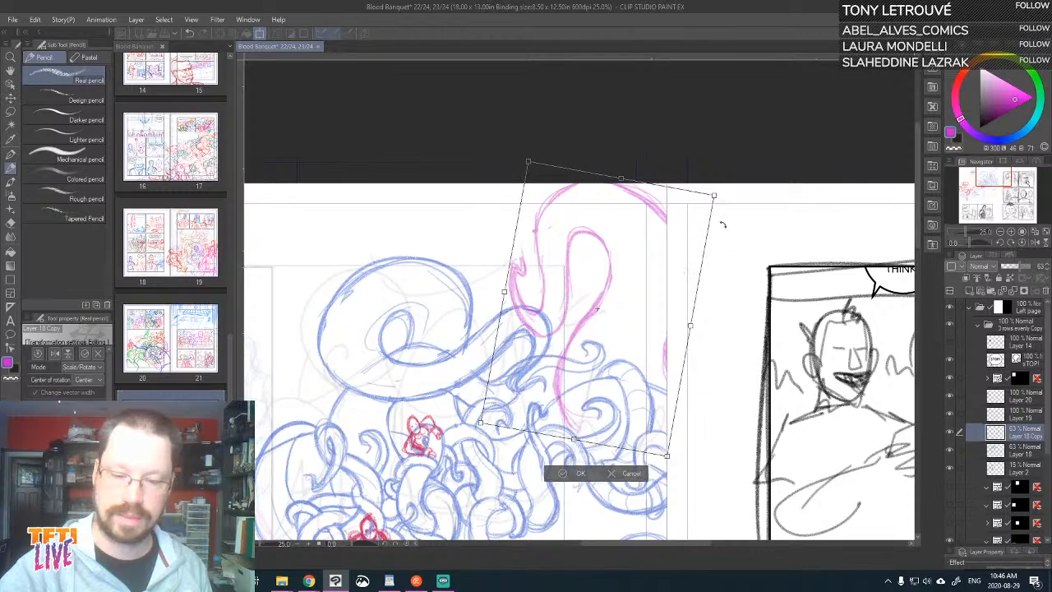
drag(715, 196, 699, 211)
drag(672, 248, 679, 239)
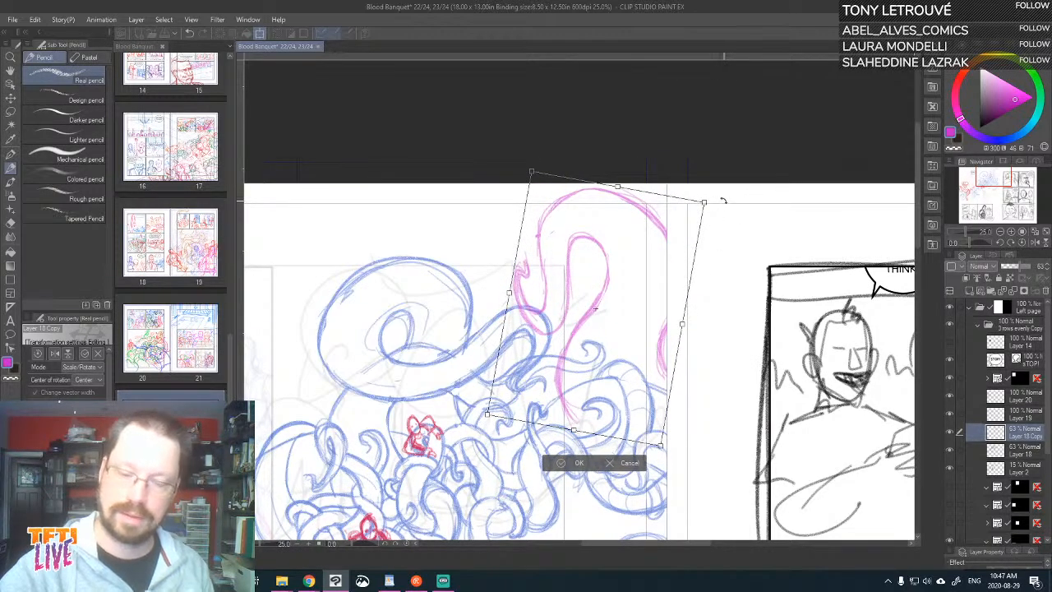
key(Return)
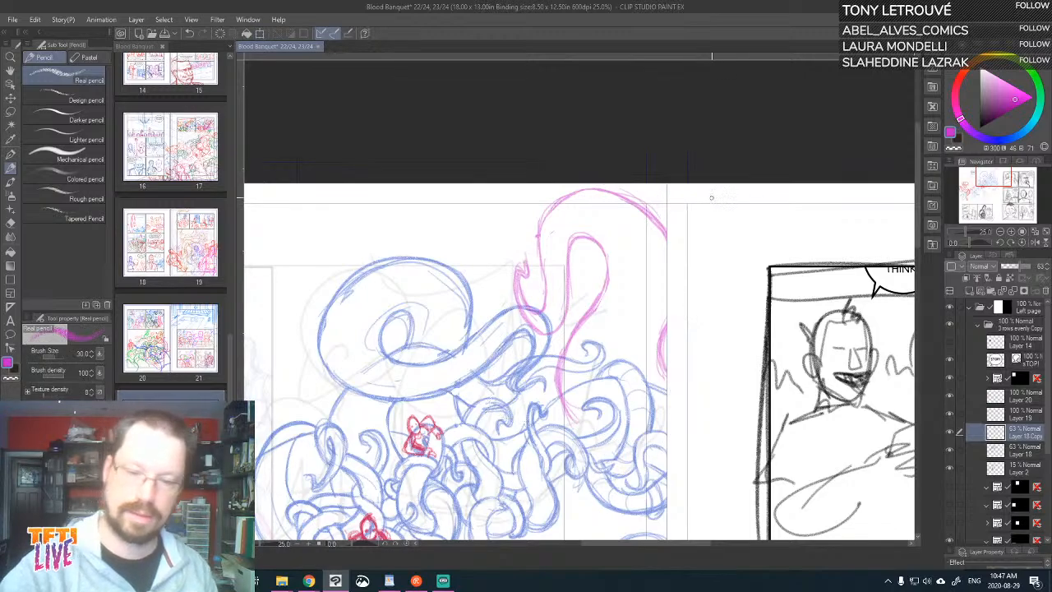
- Rotate the canvas and lightly sketch an arc from the magenta tentacle's inner curve toward the gutter
scroll(727, 158, down, 2)
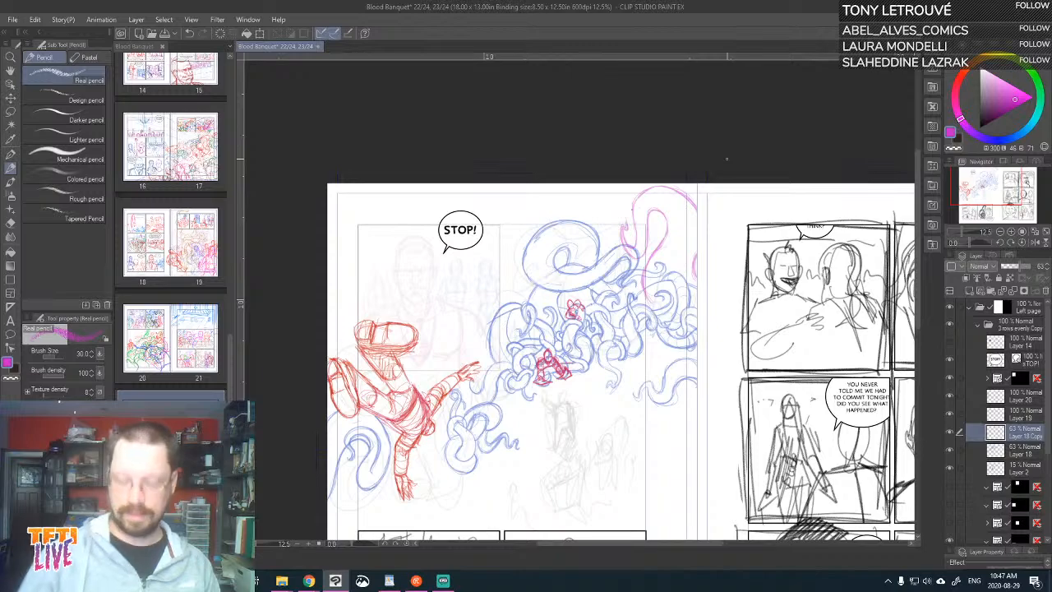
scroll(727, 159, up, 2)
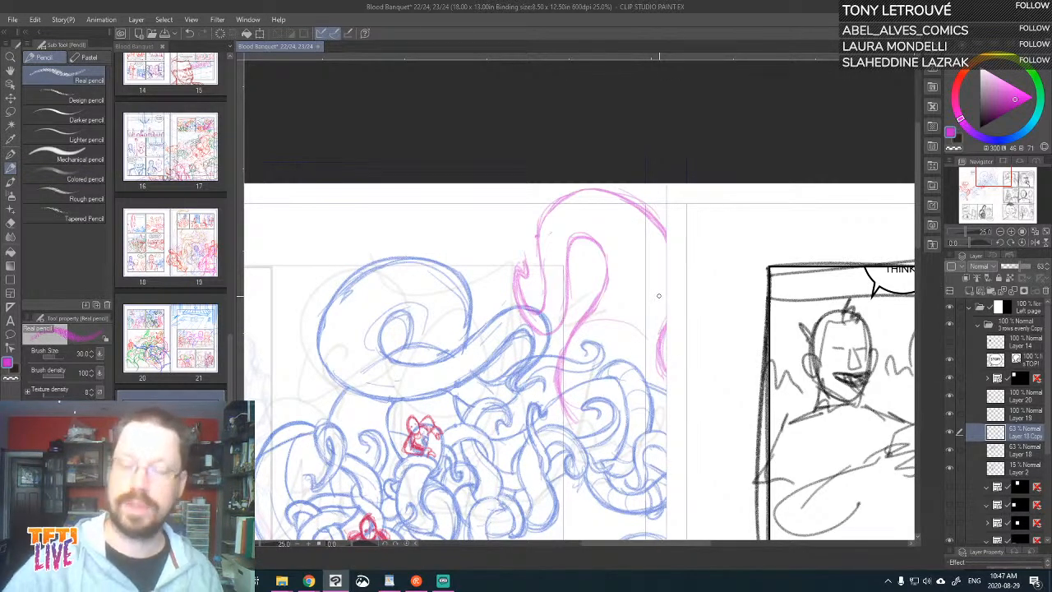
key(minus)
key(minus)
key(minus)
key(minus)
key(minus)
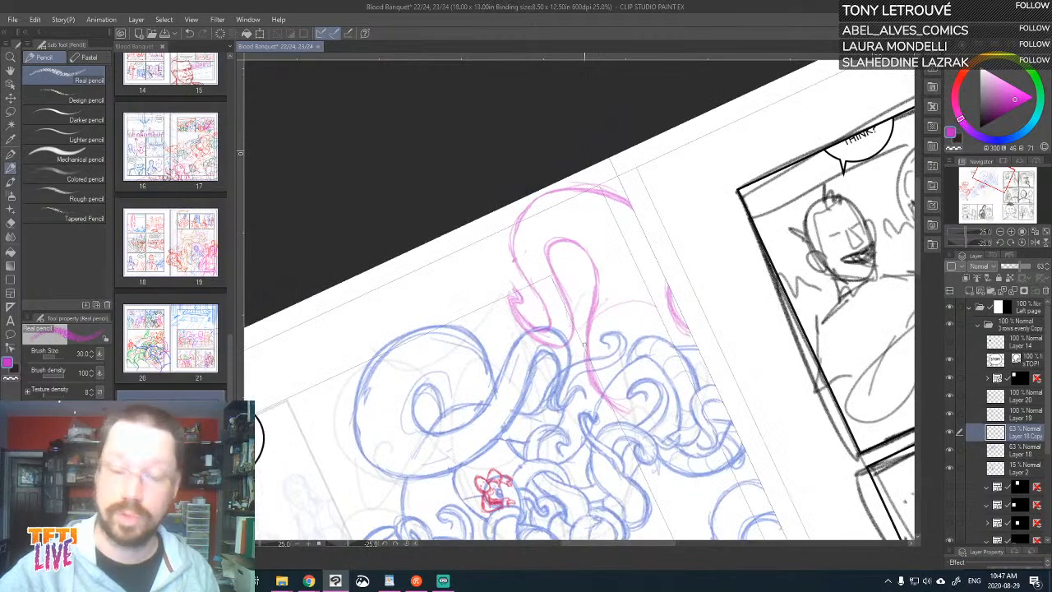
drag(603, 293, 667, 284)
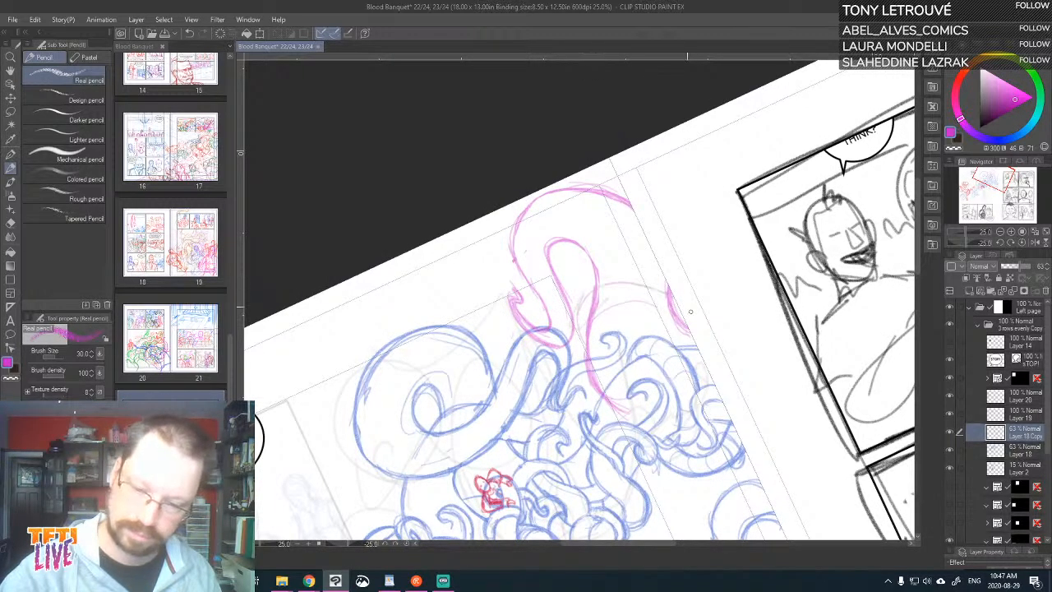
- Pencil firm edges for the magenta tentacle's arc toward the gutter, clear the overlapping inner line, and rotate the canvas back toward upright
key(minus)
key(minus)
key(minus)
key(minus)
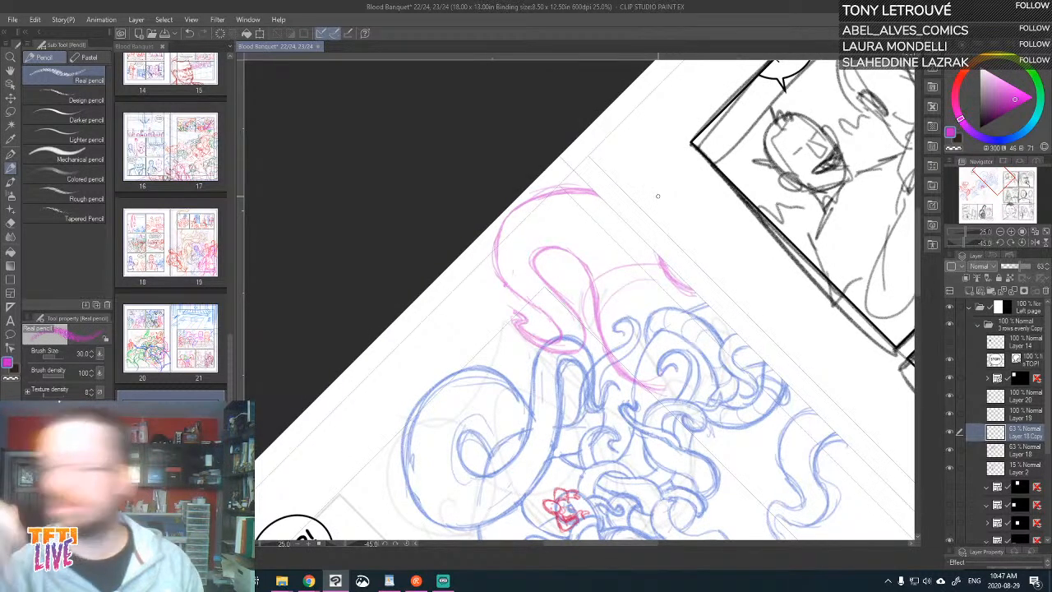
key(minus)
key(minus)
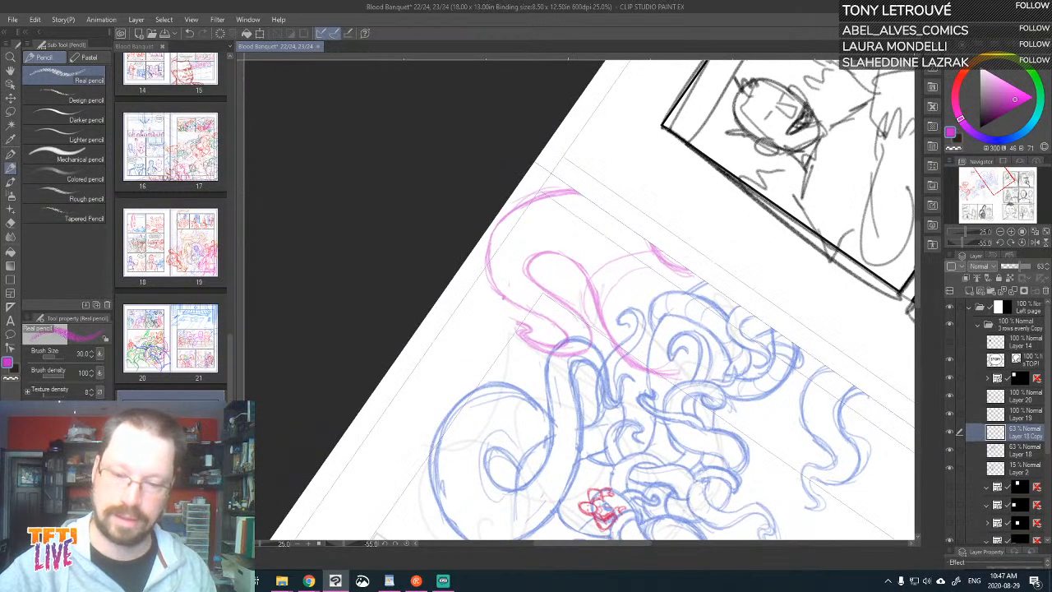
mouse_move(609, 335)
mouse_down()
mouse_move(605, 298)
mouse_move(618, 281)
mouse_move(643, 263)
mouse_move(684, 268)
mouse_up()
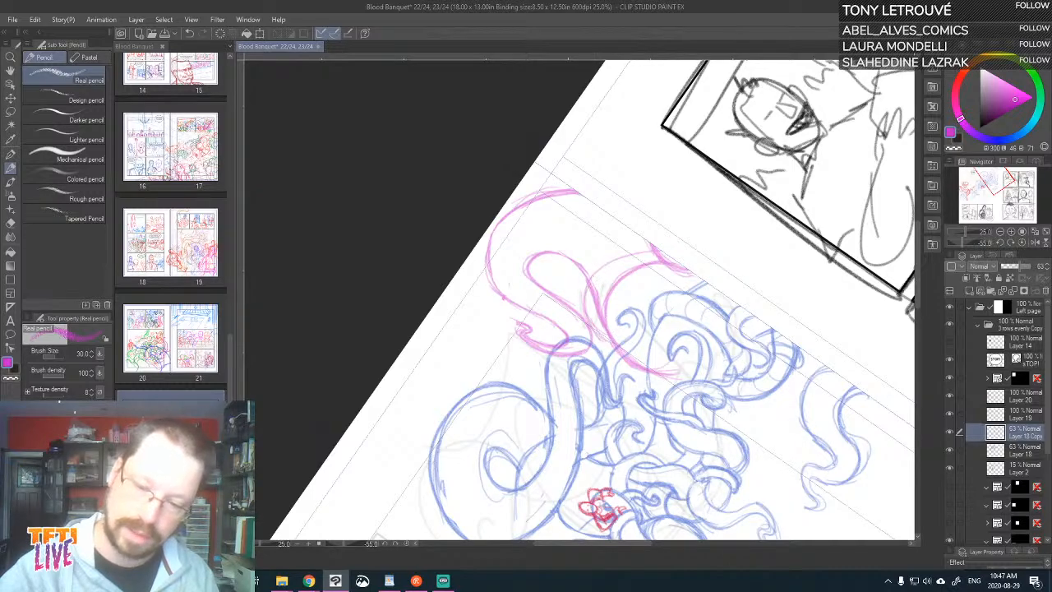
mouse_move(590, 315)
mouse_down()
mouse_move(594, 276)
mouse_move(653, 245)
mouse_up()
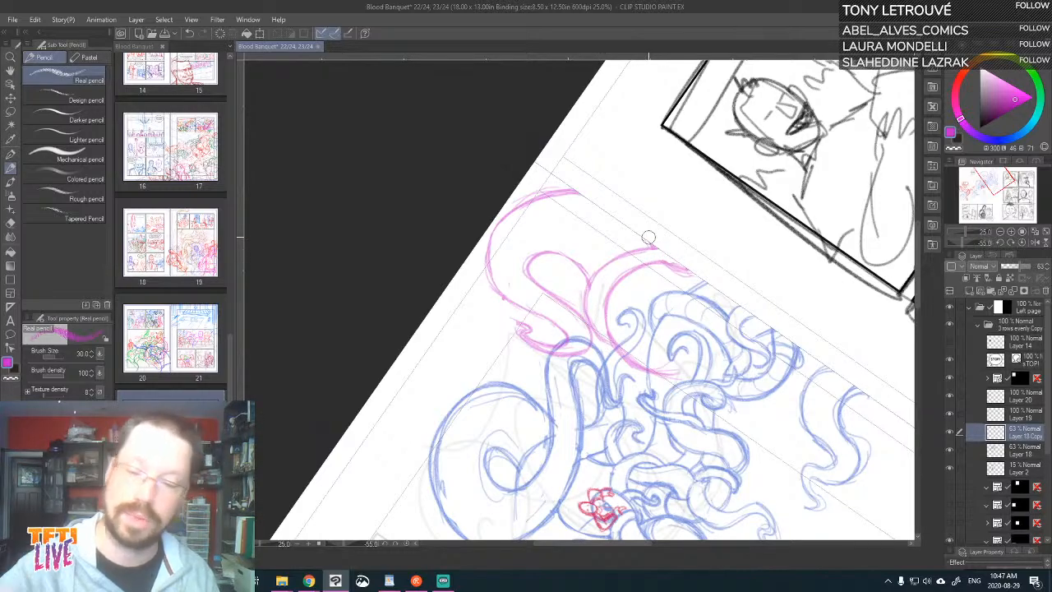
key(asciicircum)
key(asciicircum)
key(asciicircum)
key(asciicircum)
key(asciicircum)
key(asciicircum)
key(asciicircum)
key(asciicircum)
key(asciicircum)
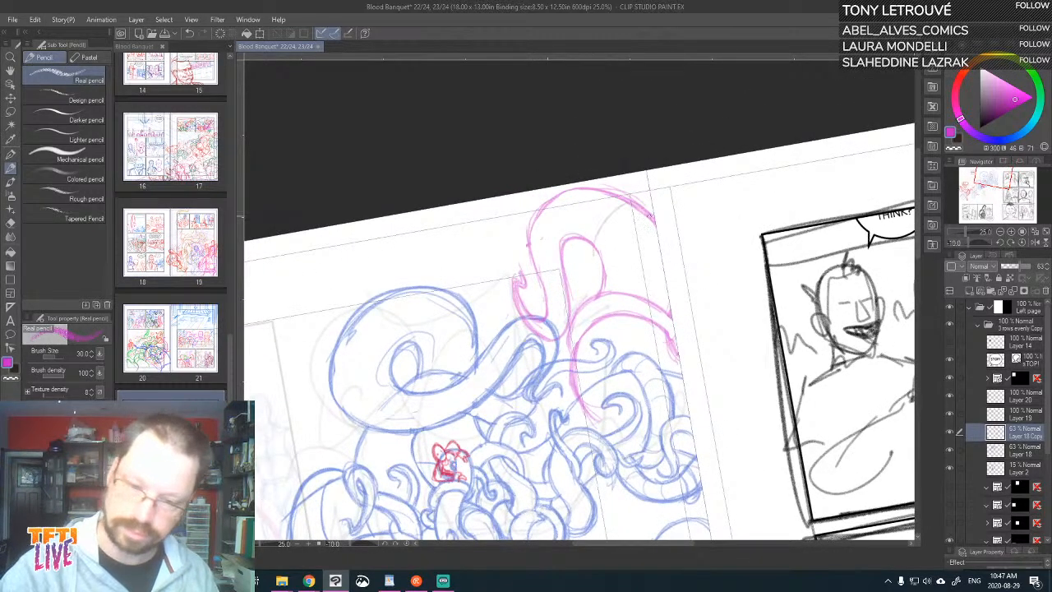
- Pencil the inner edge of the magenta tentacle's upper bend where it curls over toward the gutter
drag(594, 244, 593, 270)
mouse_move(607, 216)
mouse_down()
mouse_move(594, 240)
mouse_move(644, 197)
mouse_move(602, 254)
mouse_up()
mouse_move(641, 206)
mouse_down()
mouse_move(605, 271)
mouse_move(602, 221)
mouse_move(634, 195)
mouse_move(649, 211)
mouse_up()
mouse_move(604, 267)
mouse_down()
mouse_move(645, 208)
mouse_move(614, 229)
mouse_up()
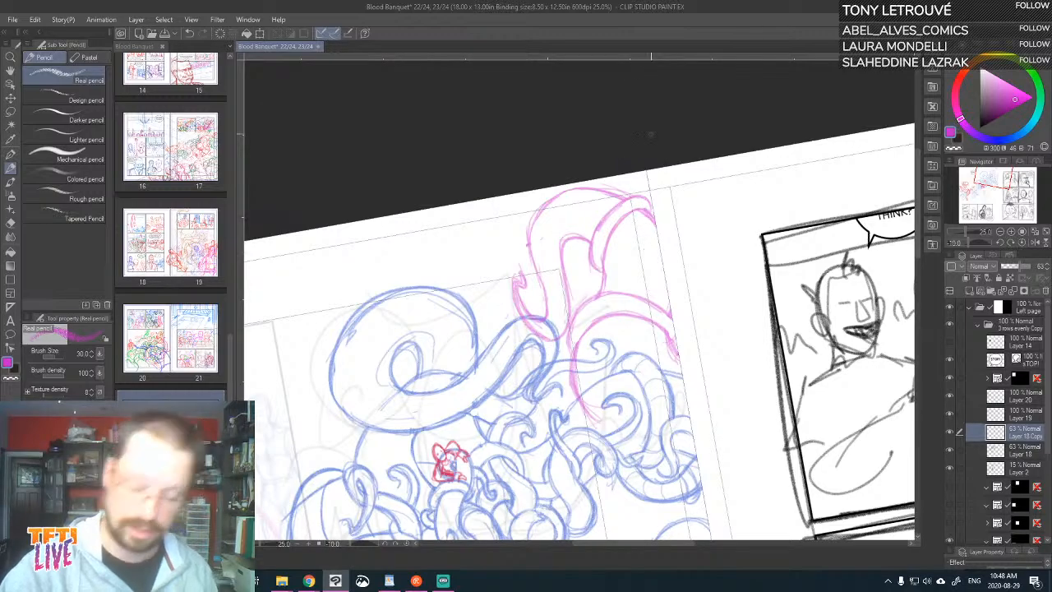
- Rotate the canvas, pencil a thin hooked tip extending from the magenta tentacle's upper bend, and return the canvas to 0 degrees
key(minus)
key(minus)
key(minus)
key(minus)
key(minus)
key(minus)
key(minus)
key(minus)
key(minus)
key(minus)
key(minus)
key(minus)
key(minus)
key(minus)
key(minus)
key(minus)
key(minus)
key(minus)
key(minus)
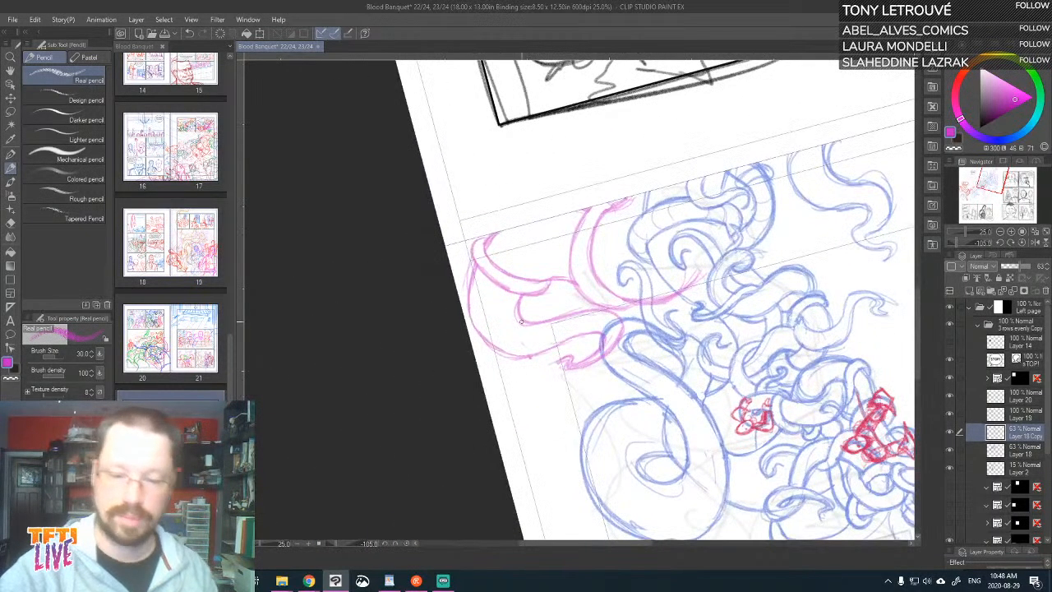
mouse_move(526, 313)
mouse_down()
mouse_move(536, 325)
mouse_move(513, 351)
mouse_up()
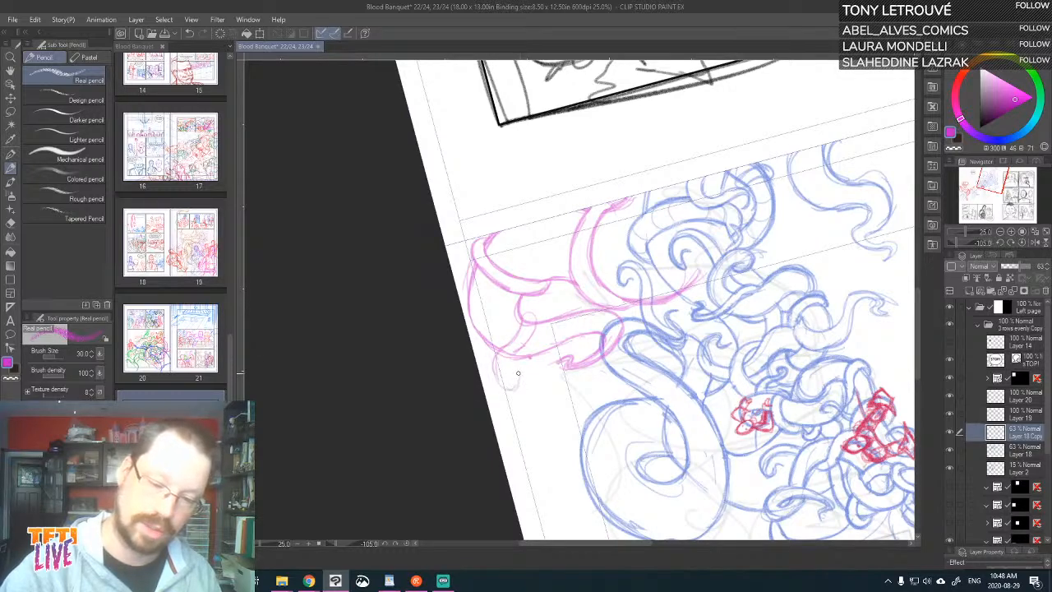
mouse_move(522, 374)
mouse_down()
mouse_move(500, 389)
mouse_move(493, 363)
mouse_move(500, 349)
mouse_move(514, 355)
mouse_move(510, 386)
mouse_move(499, 368)
mouse_move(523, 348)
mouse_move(531, 314)
mouse_move(536, 321)
mouse_move(520, 312)
mouse_move(533, 323)
mouse_move(521, 317)
mouse_move(509, 388)
mouse_up()
key(asciicircum)
key(asciicircum)
key(asciicircum)
key(asciicircum)
key(asciicircum)
key(asciicircum)
key(asciicircum)
key(asciicircum)
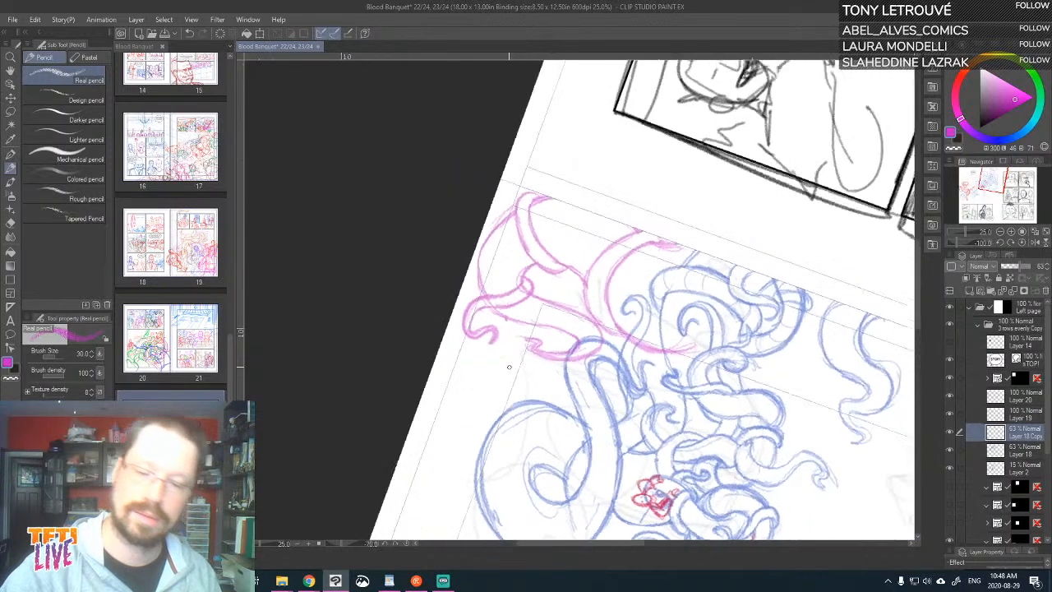
drag(694, 237, 718, 190)
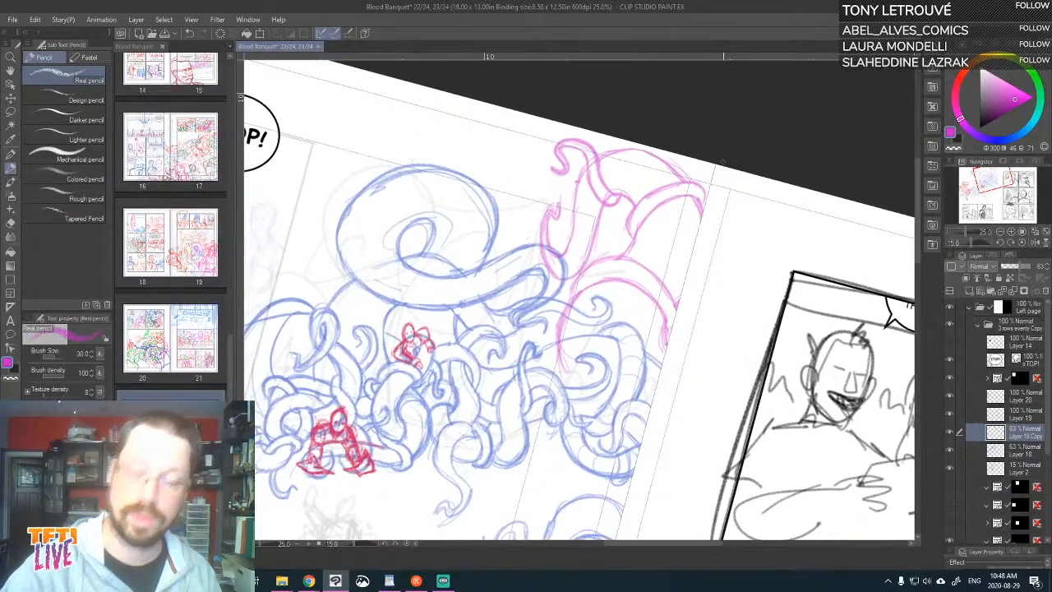
key(minus)
key(minus)
key(minus)
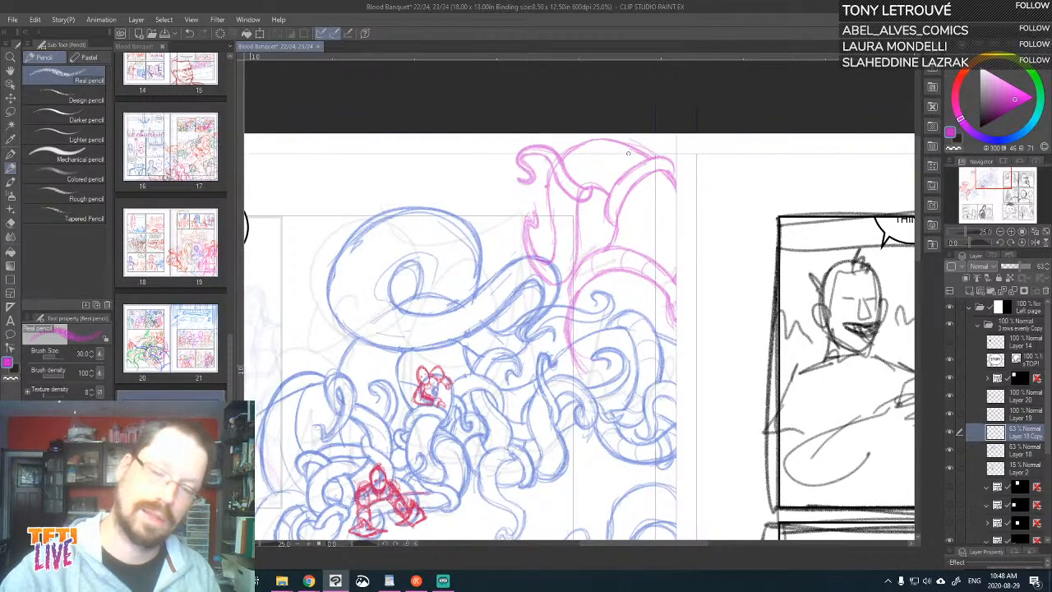
- Examine the whole tentacle panel and check which drawings sit on Layer 18 Copy, Layer 18, Layer 19 and Layer 20 by toggling their visibility
drag(617, 204, 673, 193)
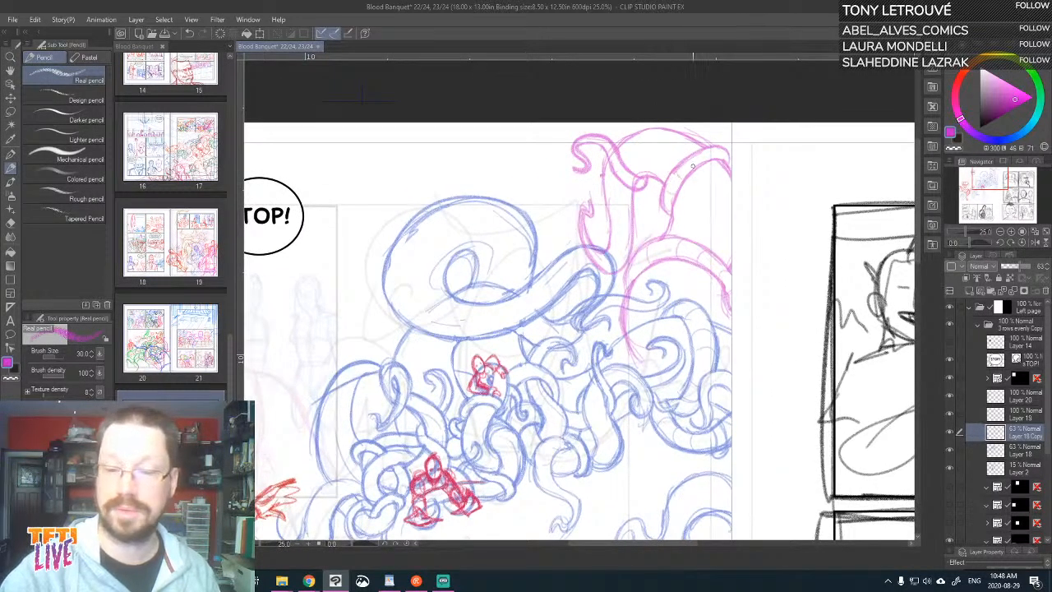
drag(568, 372, 750, 315)
scroll(792, 501, down, 3)
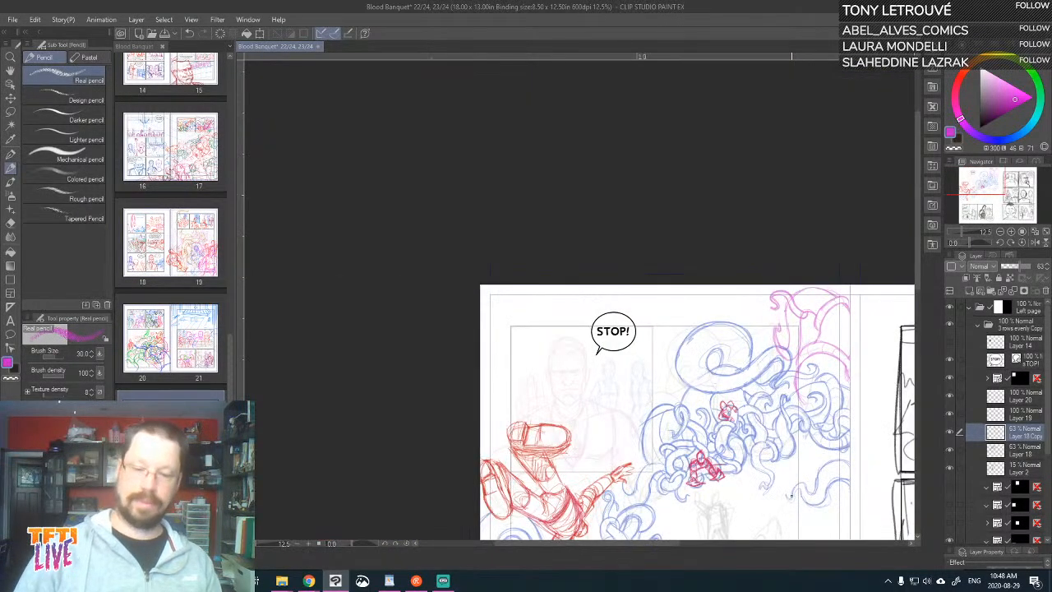
drag(792, 500, 762, 302)
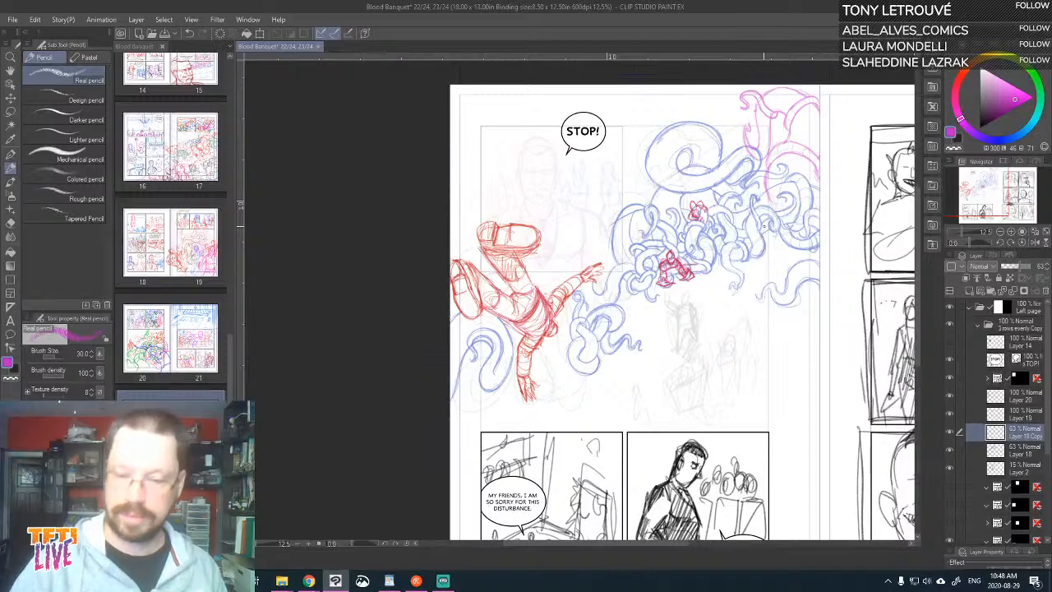
click(951, 434)
click(953, 437)
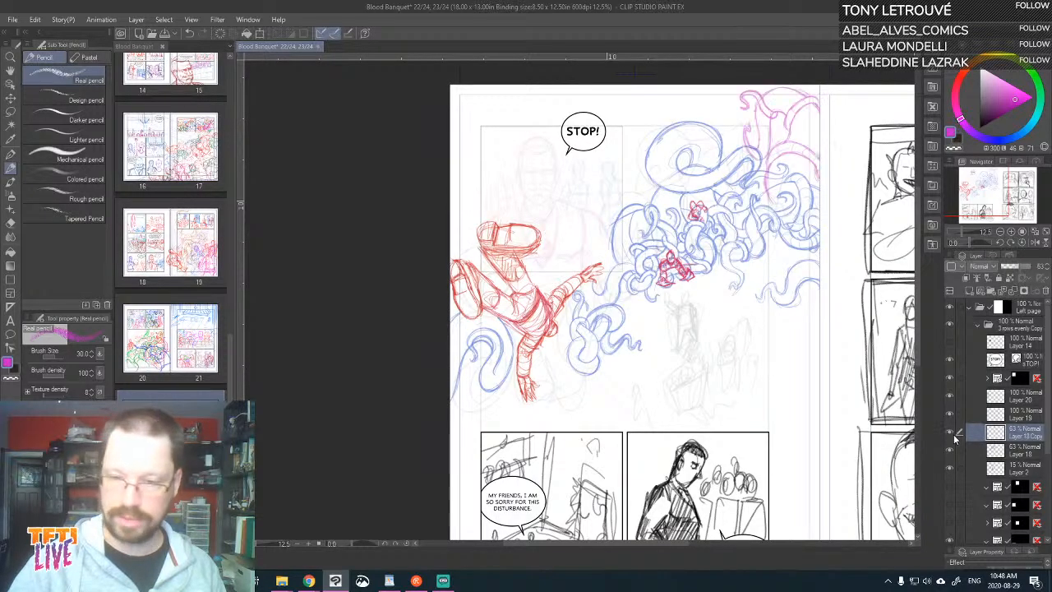
click(949, 452)
click(950, 452)
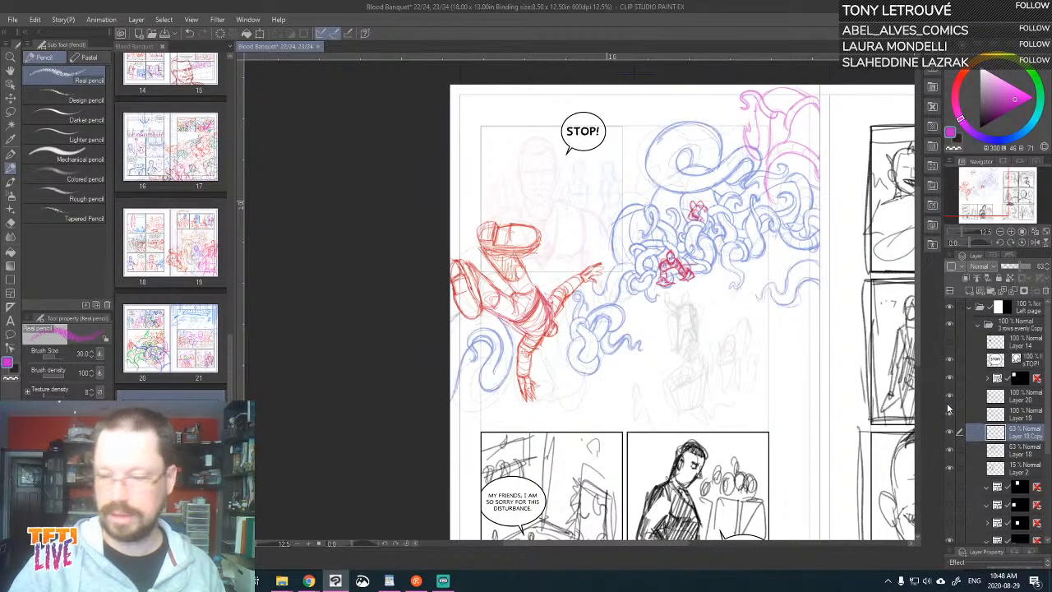
click(949, 412)
click(949, 412)
click(950, 395)
click(950, 395)
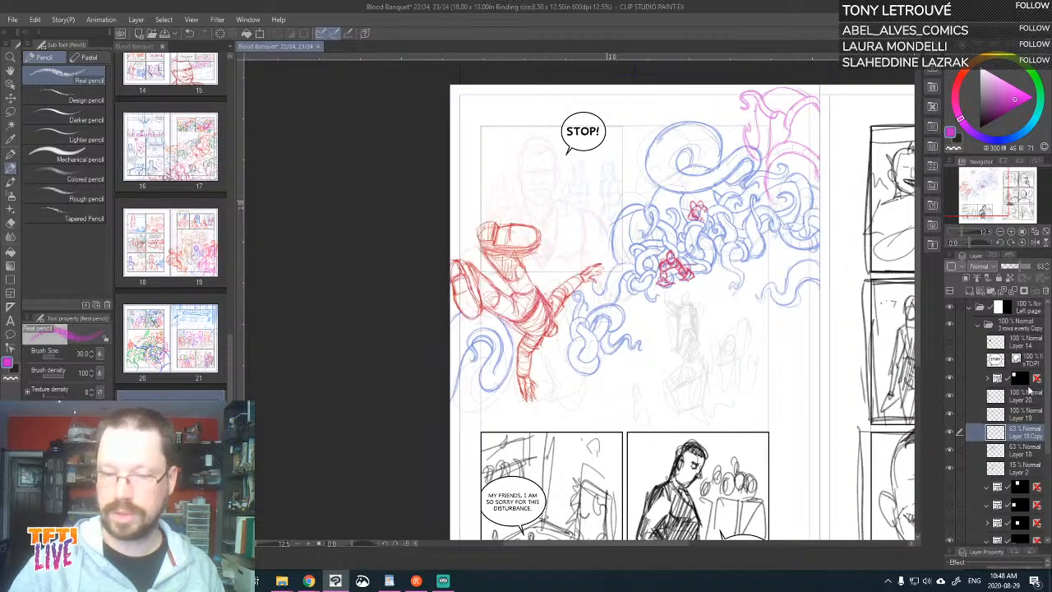
- Select Layer 20 with the red falling figure and lower its opacity to 46%
click(1015, 395)
key(ctrl+plus)
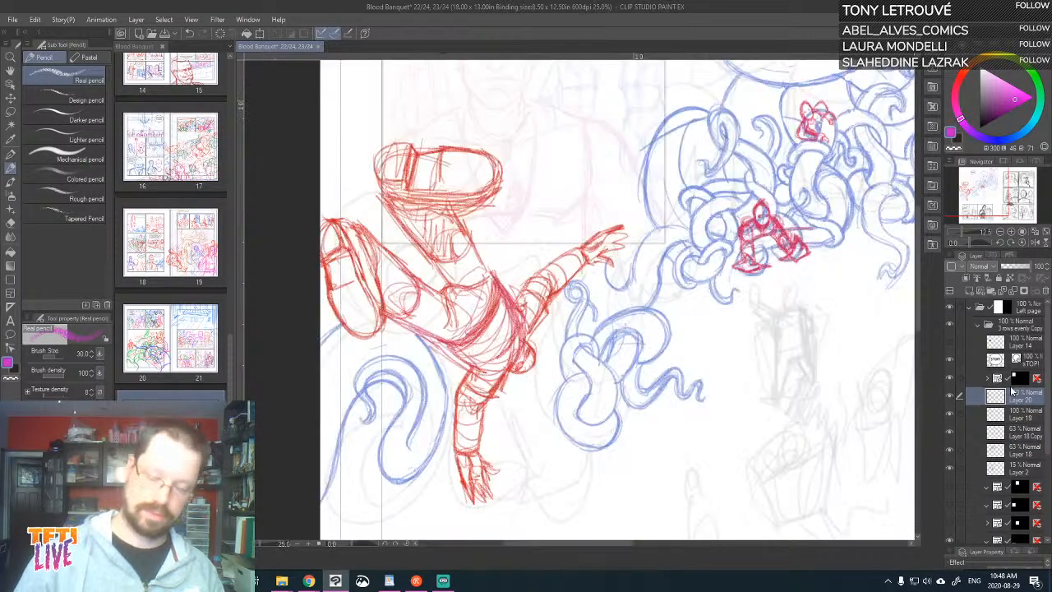
mouse_move(614, 304)
mouse_down()
mouse_move(636, 241)
mouse_move(647, 239)
mouse_move(653, 282)
mouse_up()
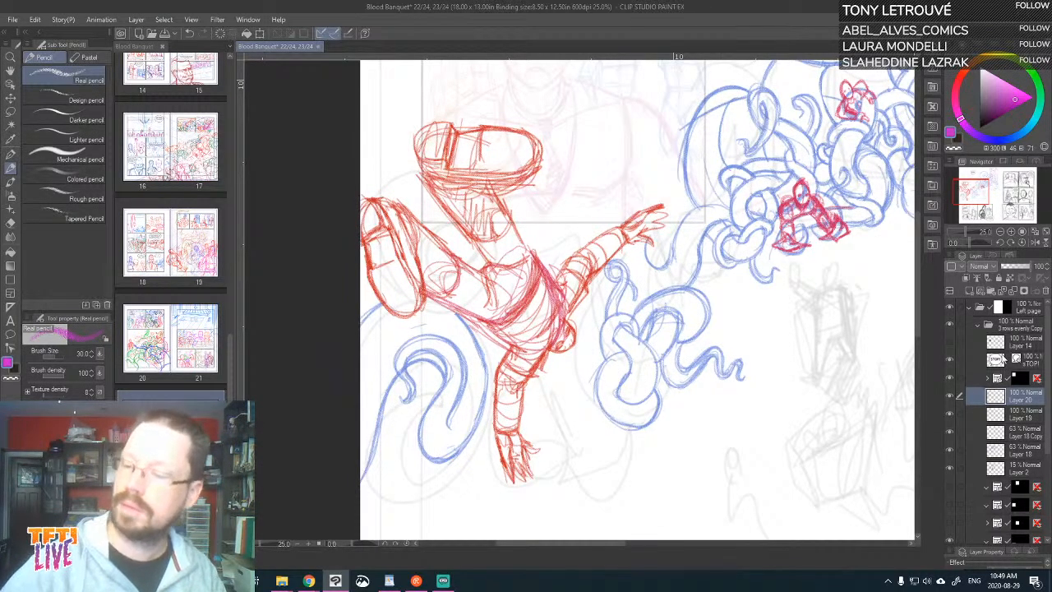
click(951, 398)
click(951, 398)
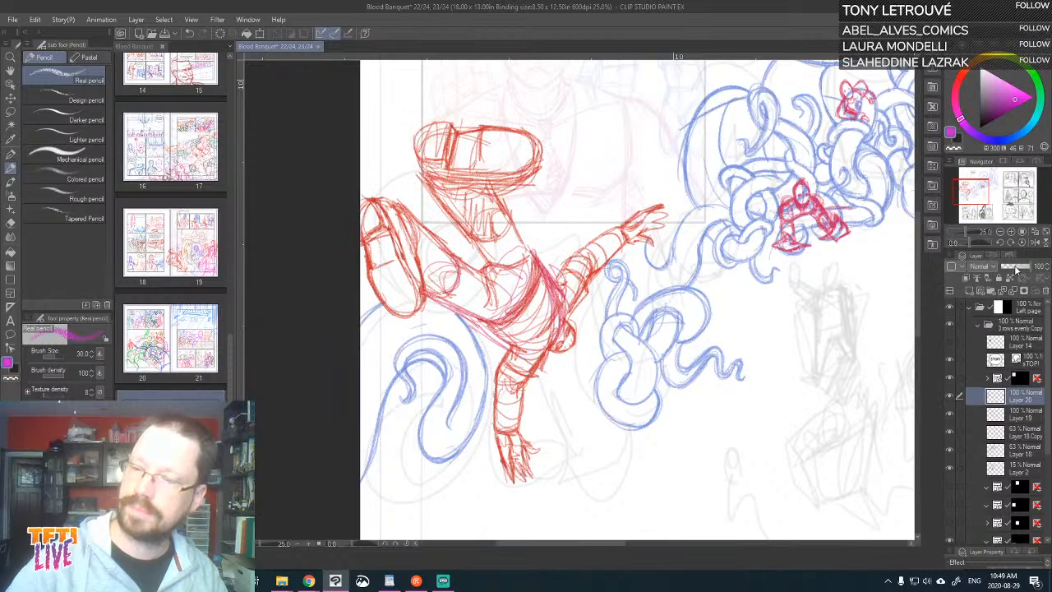
drag(1017, 270, 993, 268)
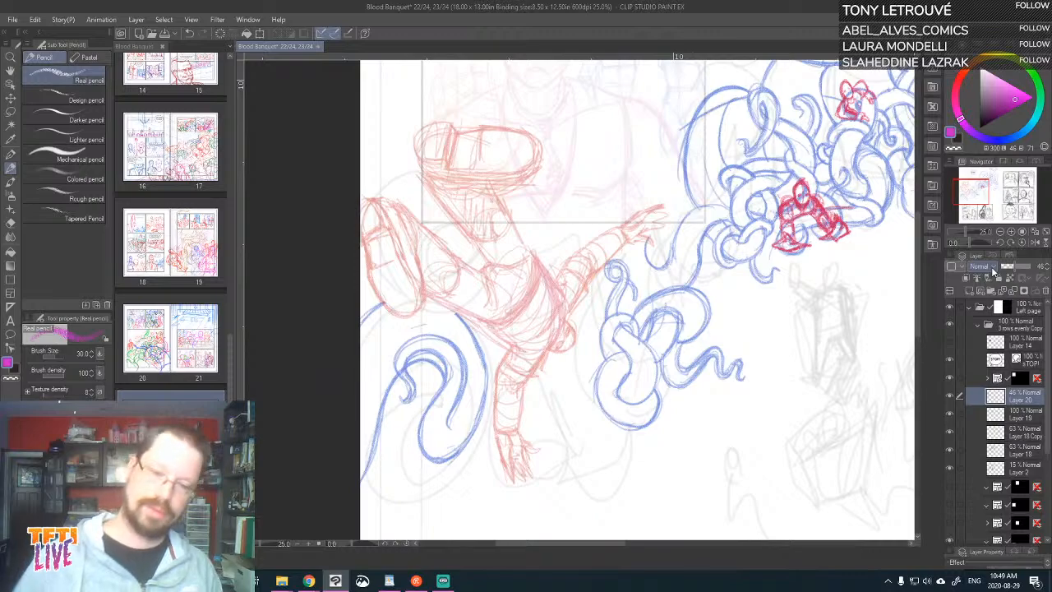
- Add a new layer directly above the red figure's Layer 20
drag(565, 302, 665, 334)
drag(658, 294, 674, 323)
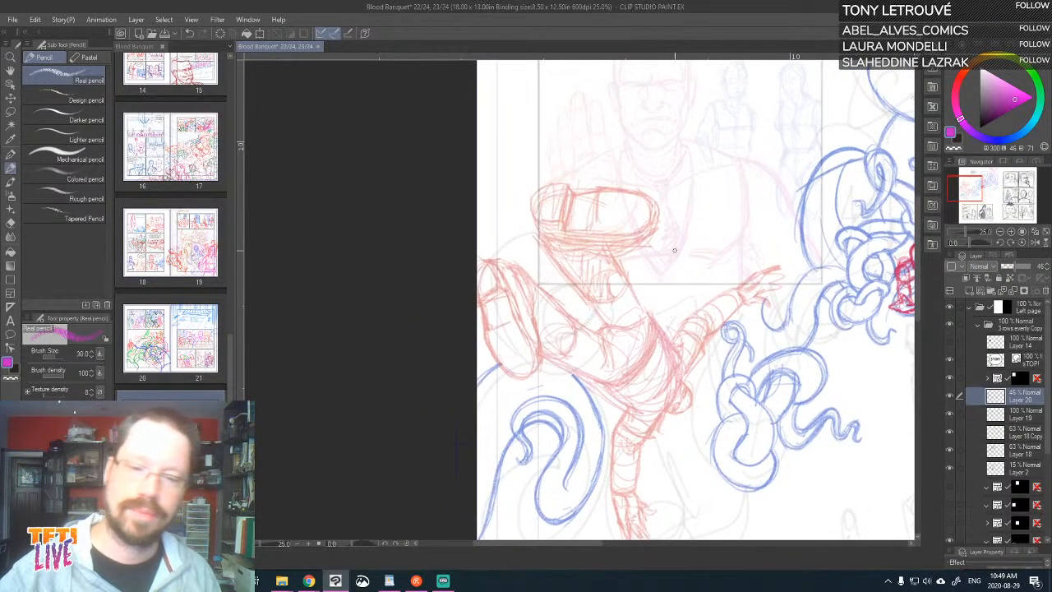
click(950, 396)
click(950, 396)
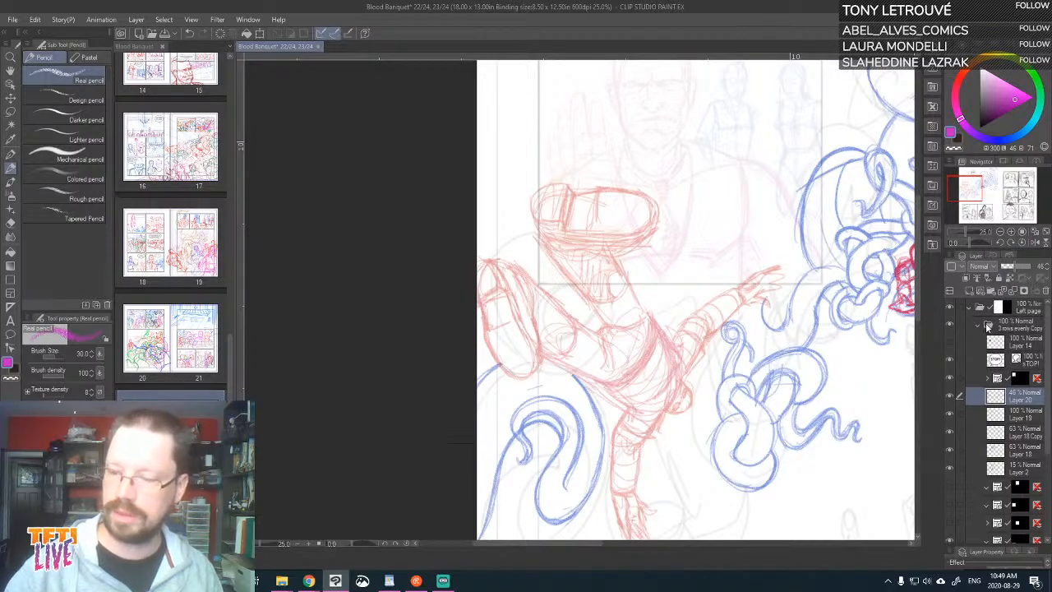
click(968, 290)
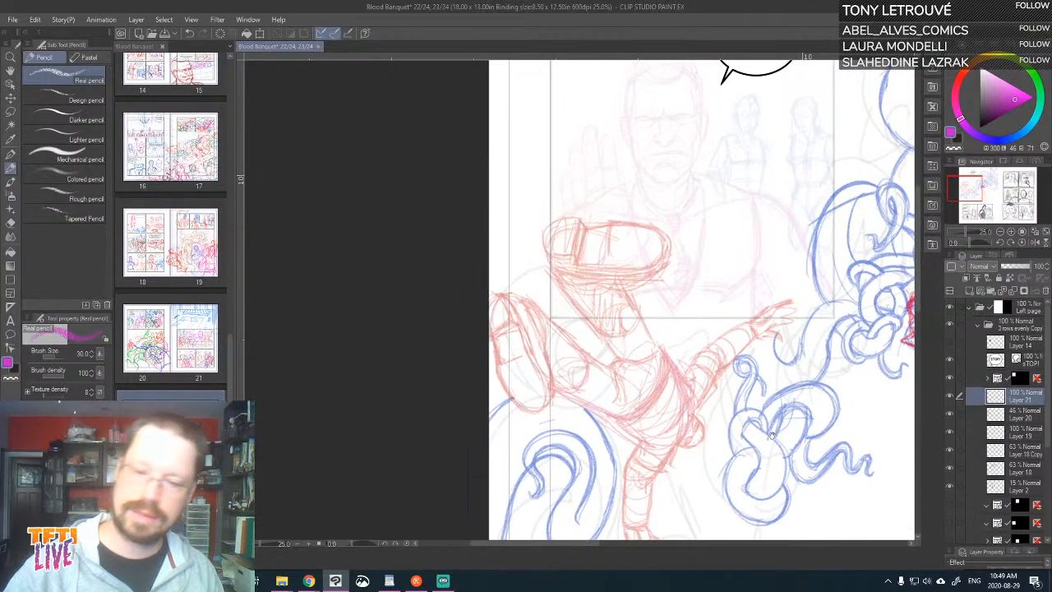
- Pencil magenta tentacle coils around the red figure's lower leg, just below the upper boot
drag(767, 411, 779, 446)
drag(558, 292, 613, 305)
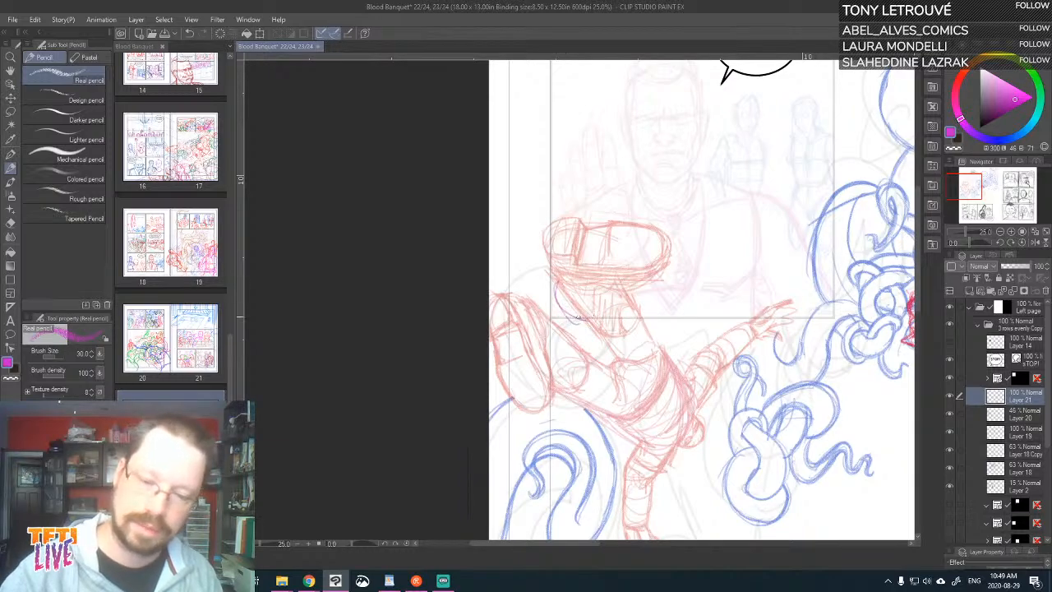
mouse_move(555, 291)
mouse_down()
mouse_move(579, 324)
mouse_move(613, 320)
mouse_move(633, 279)
mouse_move(596, 317)
mouse_move(568, 309)
mouse_move(612, 277)
mouse_move(583, 293)
mouse_move(563, 285)
mouse_move(553, 300)
mouse_move(565, 314)
mouse_move(608, 284)
mouse_move(615, 313)
mouse_move(564, 306)
mouse_up()
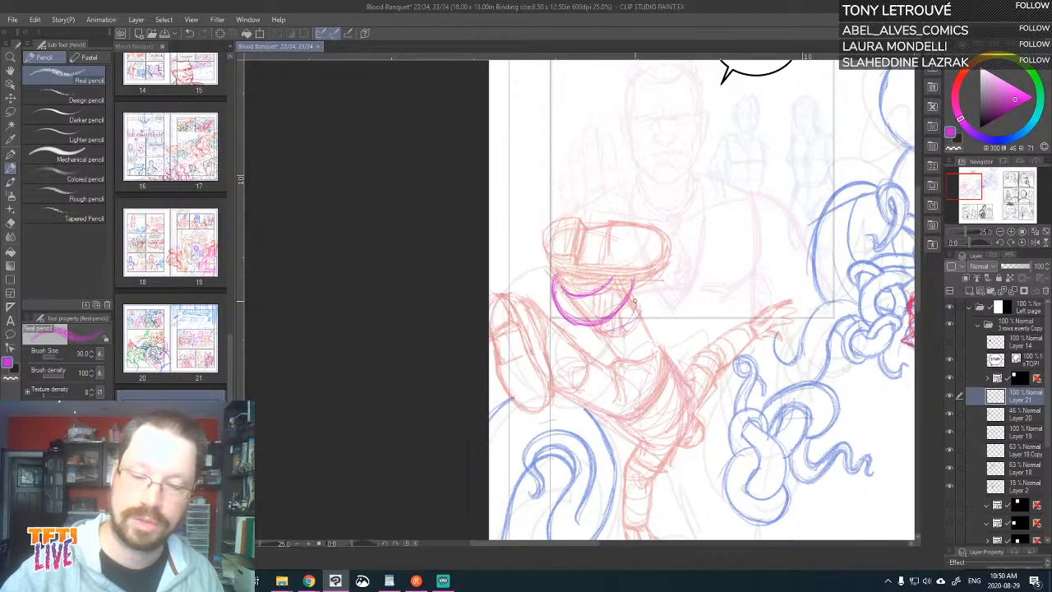
mouse_move(633, 305)
mouse_down()
mouse_move(646, 301)
mouse_move(648, 319)
mouse_move(634, 297)
mouse_move(644, 319)
mouse_move(590, 342)
mouse_move(630, 346)
mouse_move(646, 313)
mouse_move(635, 340)
mouse_move(600, 345)
mouse_move(586, 331)
mouse_up()
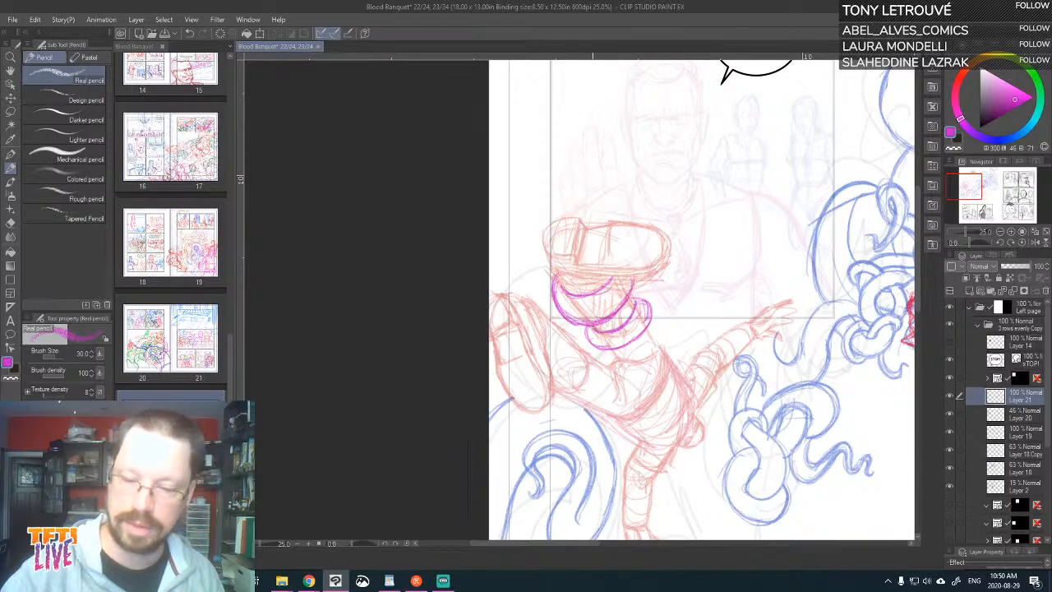
- Turn the canvas upside down and pencil a magenta tentacle coil with two curved edges around the red figure's waist
mouse_move(673, 335)
mouse_down()
mouse_move(664, 272)
mouse_move(695, 240)
mouse_move(683, 267)
mouse_up()
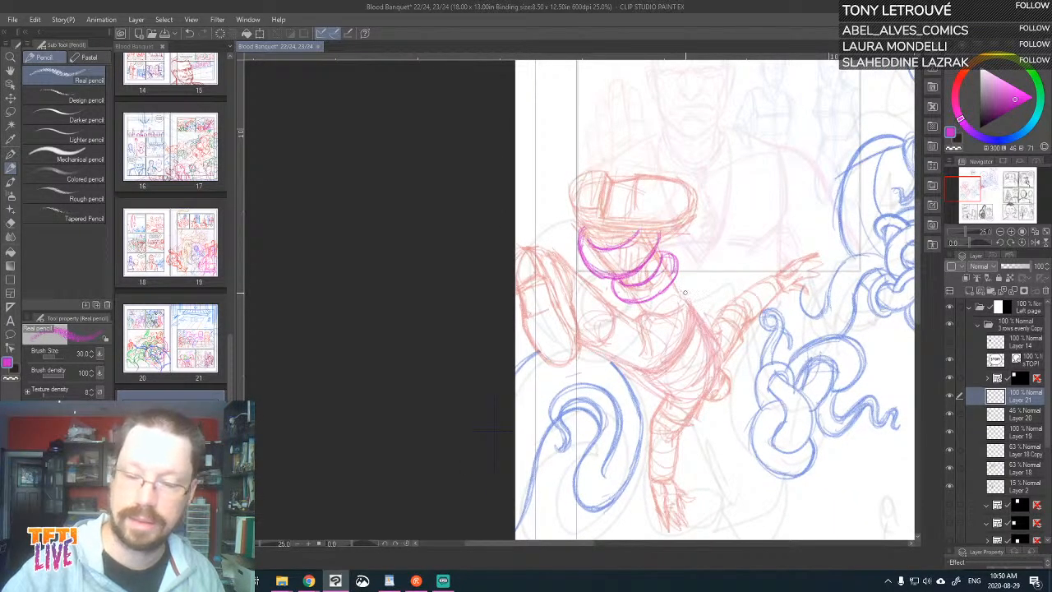
key(asciicircum)
mouse_move(701, 213)
mouse_down()
mouse_move(709, 277)
mouse_move(661, 381)
mouse_move(562, 384)
mouse_move(601, 398)
mouse_up()
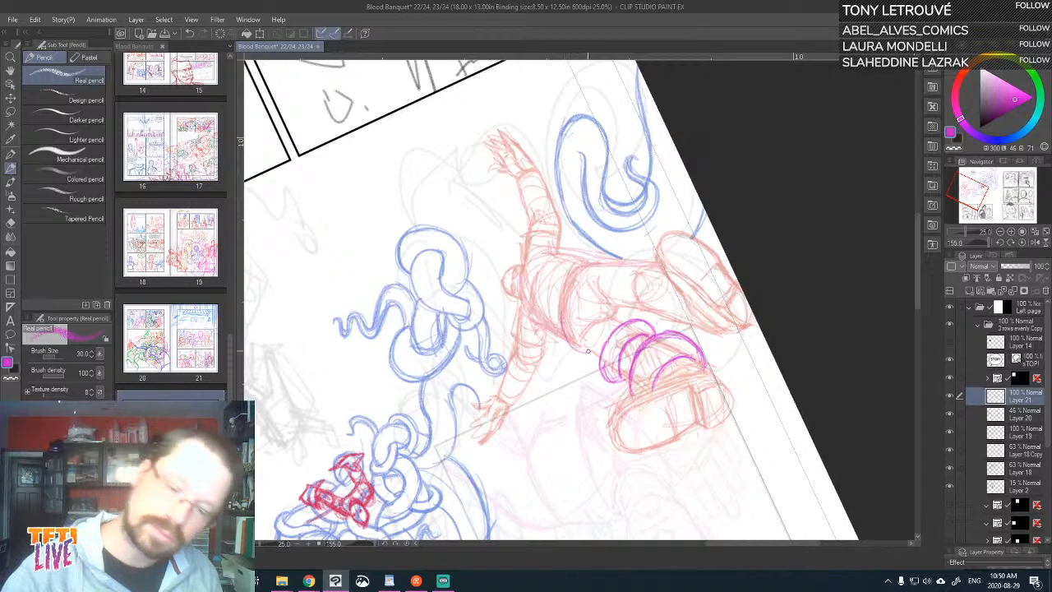
drag(559, 327, 586, 263)
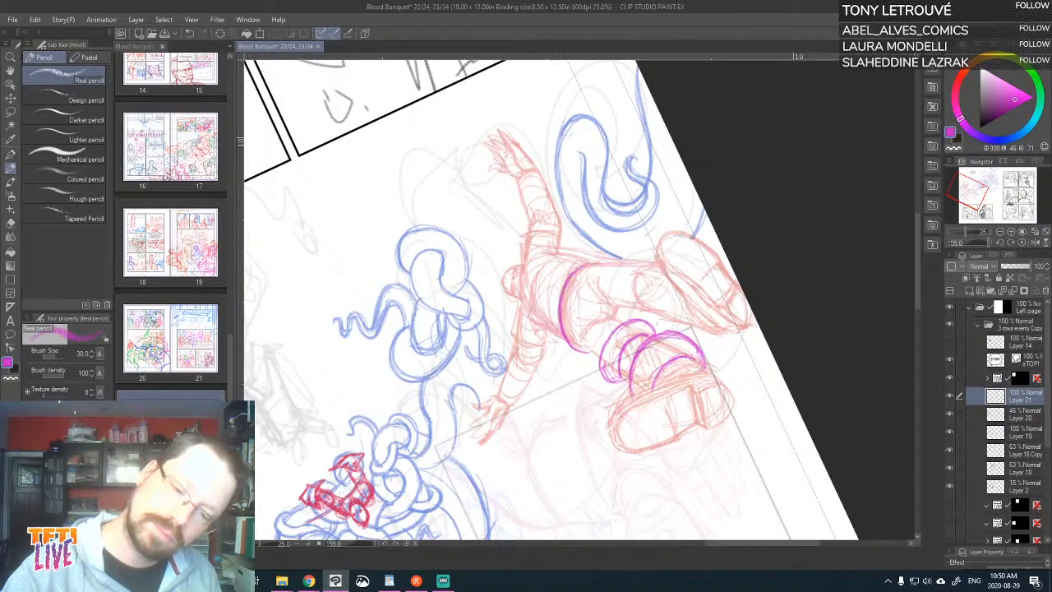
mouse_move(588, 349)
mouse_down()
mouse_move(573, 350)
mouse_move(546, 321)
mouse_move(546, 292)
mouse_move(577, 251)
mouse_move(549, 307)
mouse_move(555, 340)
mouse_move(584, 354)
mouse_move(560, 346)
mouse_move(552, 302)
mouse_up()
mouse_move(552, 343)
mouse_down()
mouse_move(543, 298)
mouse_move(559, 265)
mouse_up()
mouse_move(545, 309)
mouse_down()
mouse_move(568, 258)
mouse_move(558, 263)
mouse_up()
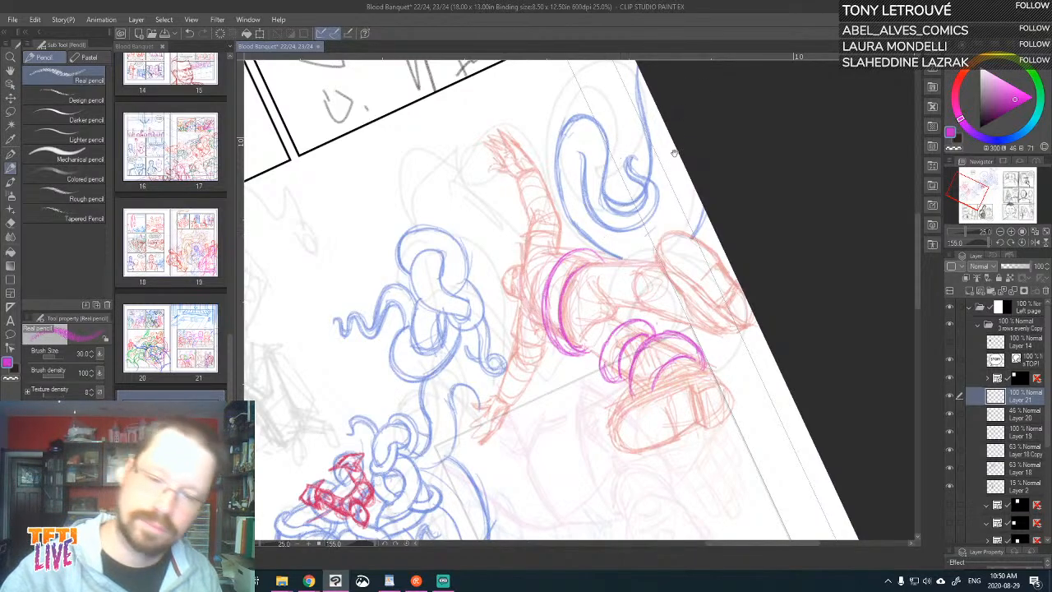
drag(674, 153, 676, 149)
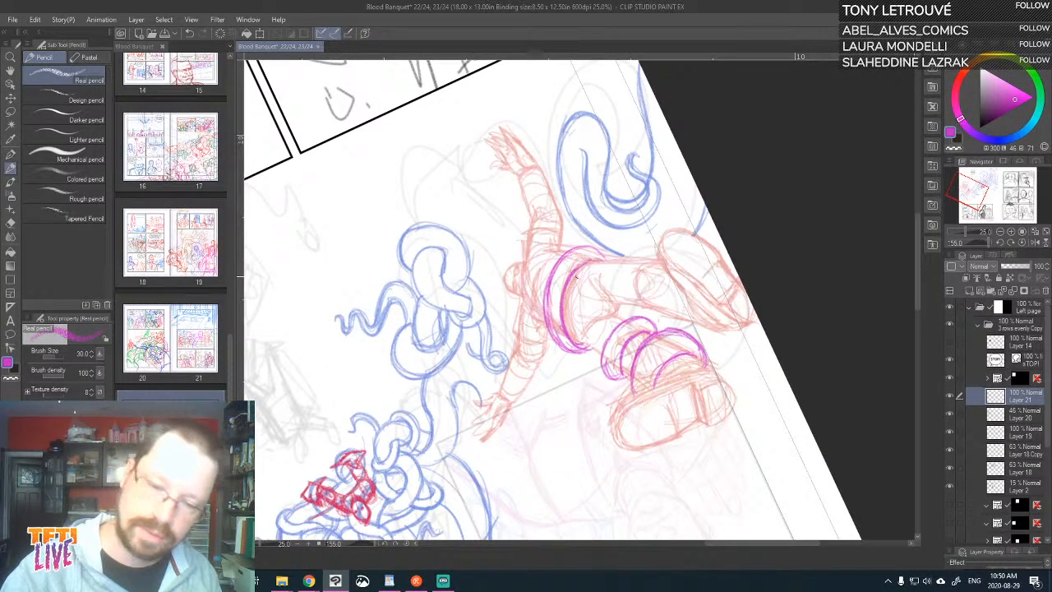
drag(587, 262, 560, 320)
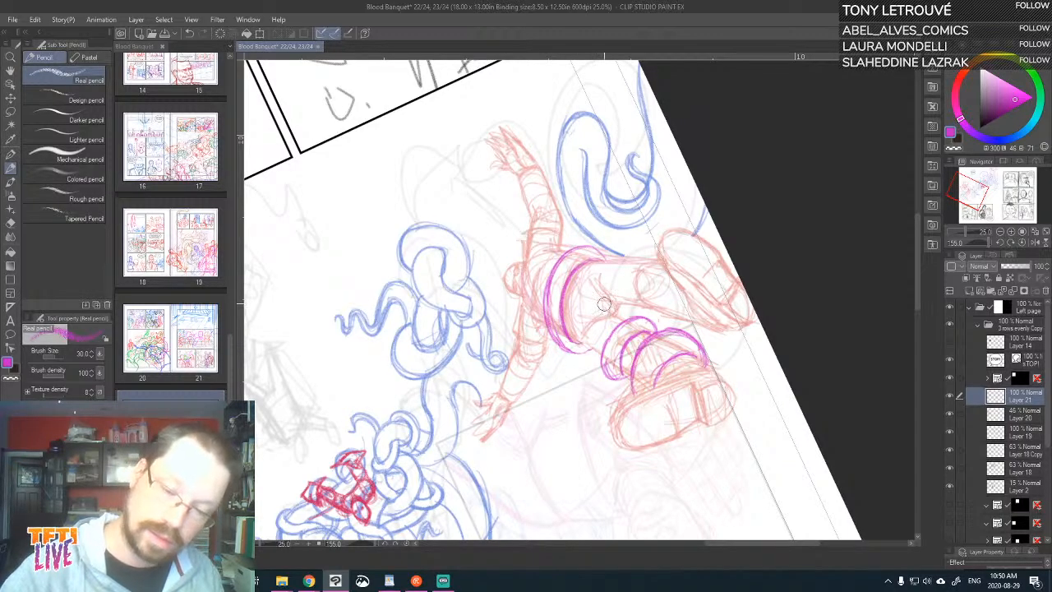
- Rotate the canvas to stand the red figure upright and touch up the ends of the magenta coil around its waist
key(^)
key(^)
key(^)
key(^)
key(^)
key(^)
key(^)
key(^)
key(^)
key(^)
key(^)
key(^)
key(^)
key(^)
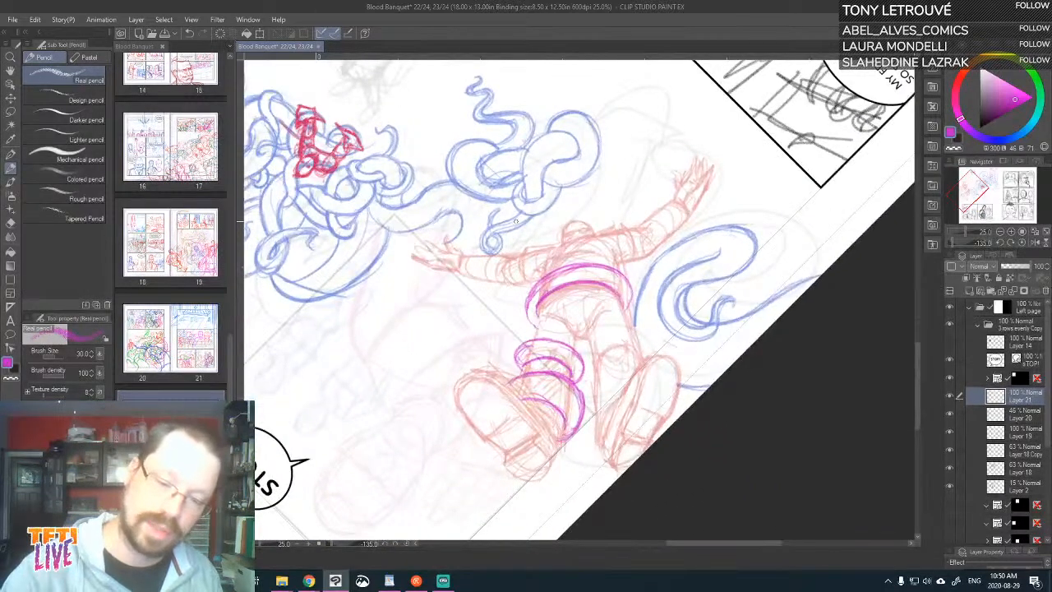
mouse_move(526, 307)
mouse_down()
mouse_move(536, 329)
mouse_move(536, 316)
mouse_up()
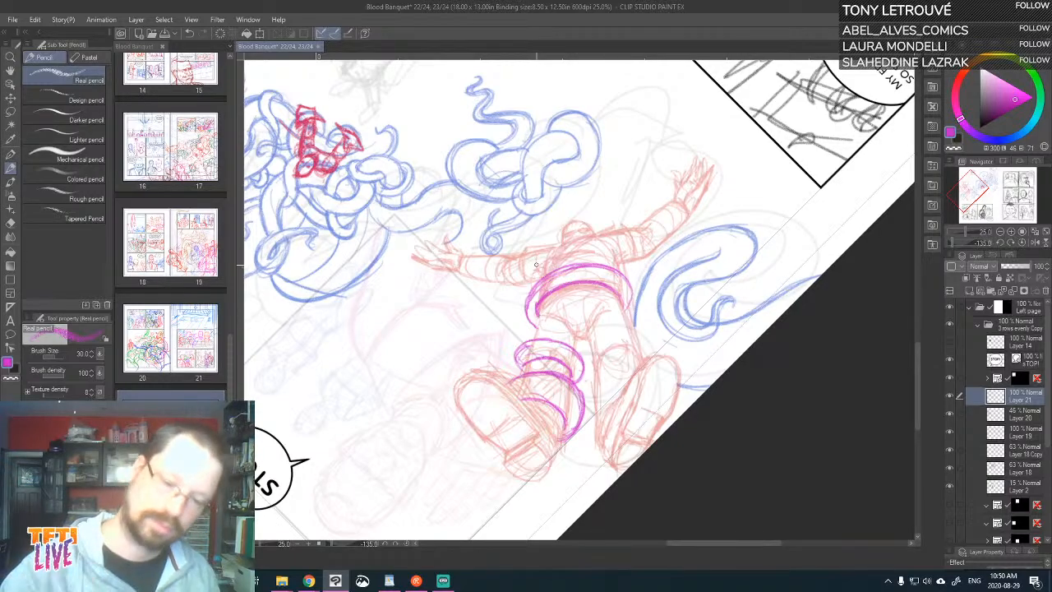
drag(630, 179, 636, 214)
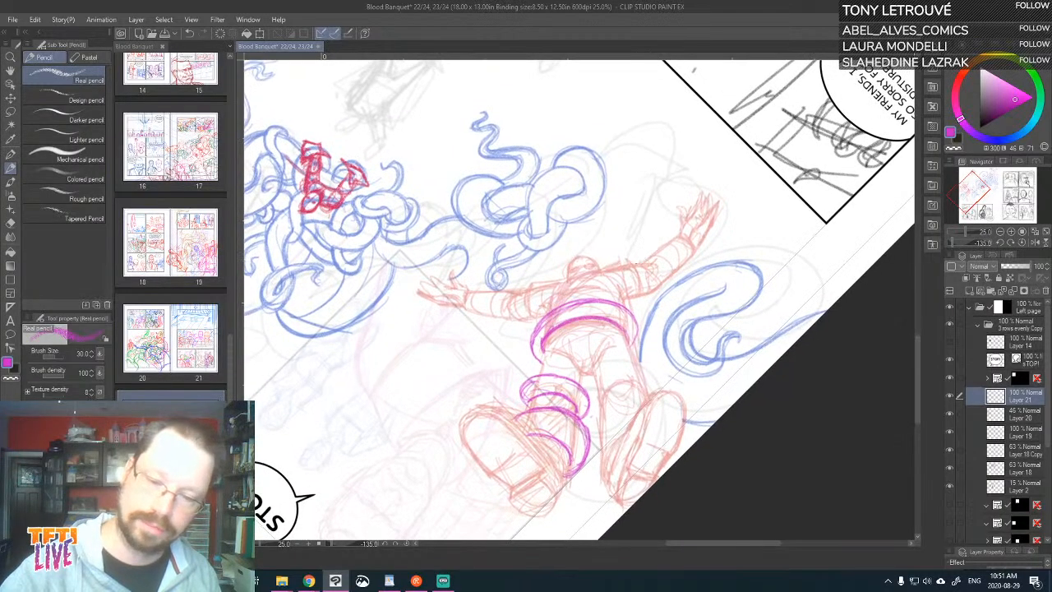
drag(544, 362, 542, 350)
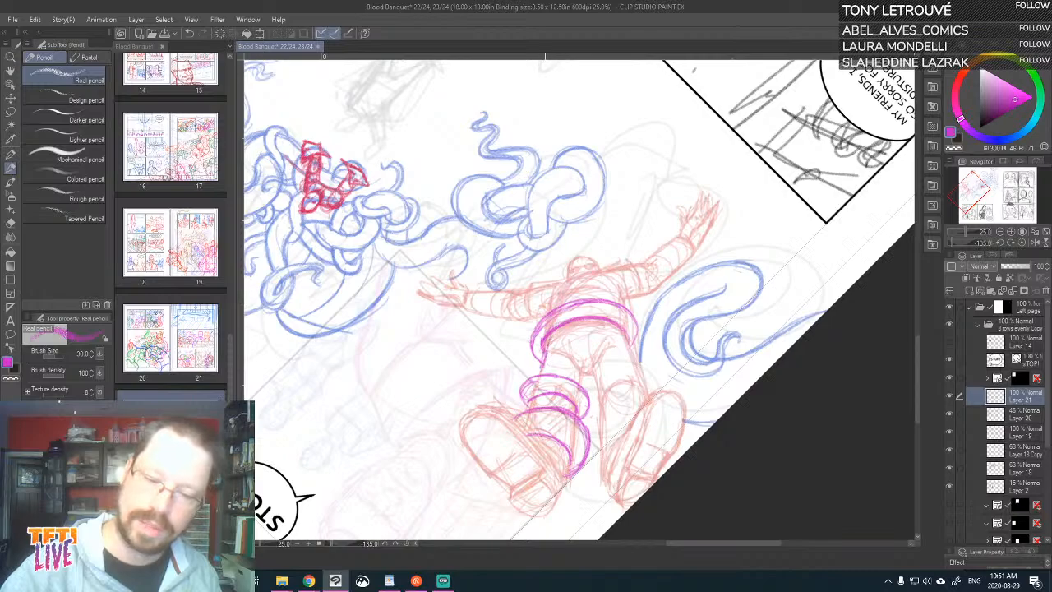
drag(628, 334, 634, 380)
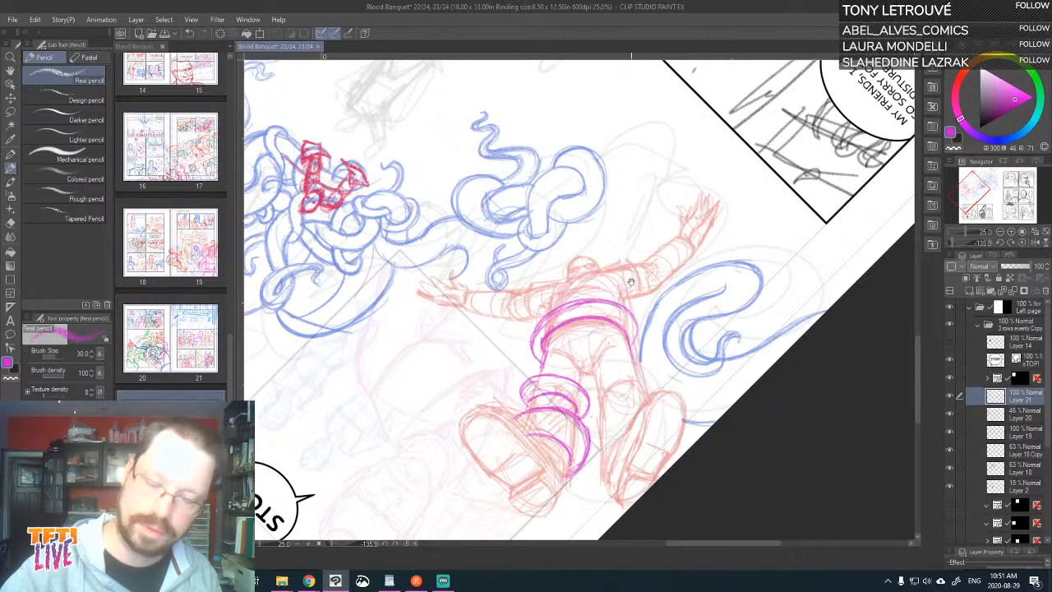
drag(630, 282, 632, 305)
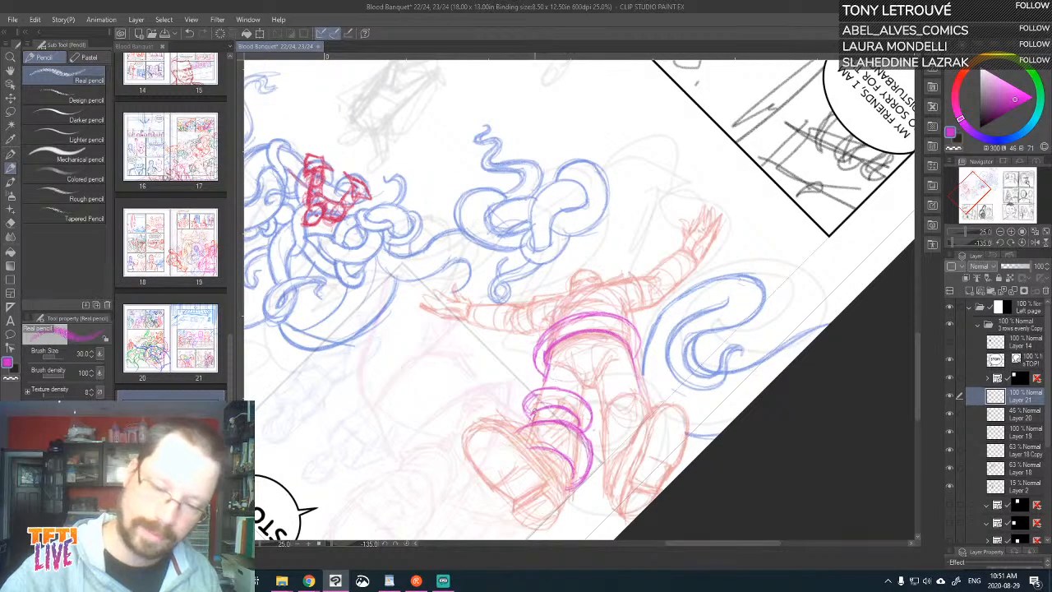
drag(536, 415, 530, 352)
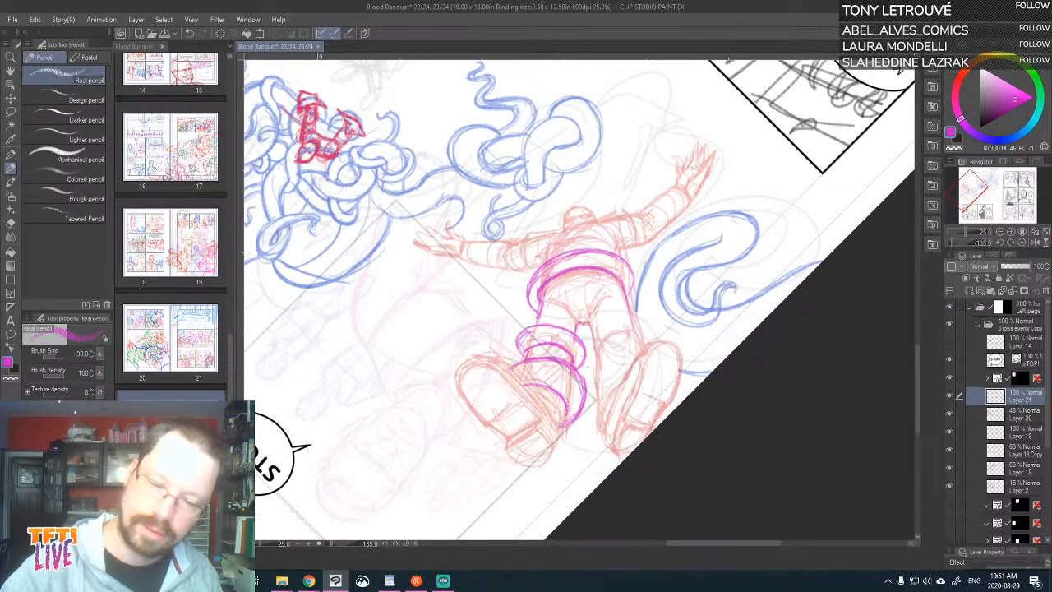
- Examine the magenta coils on the red figure from several angles and within the whole page layout
drag(619, 287, 622, 318)
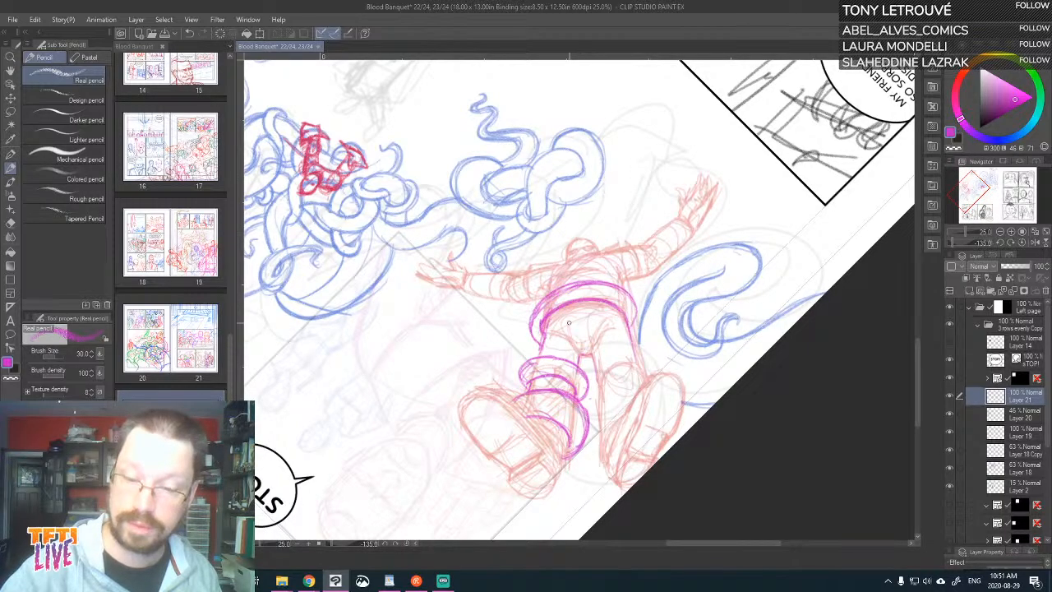
drag(569, 322, 578, 275)
scroll(737, 329, down, 2)
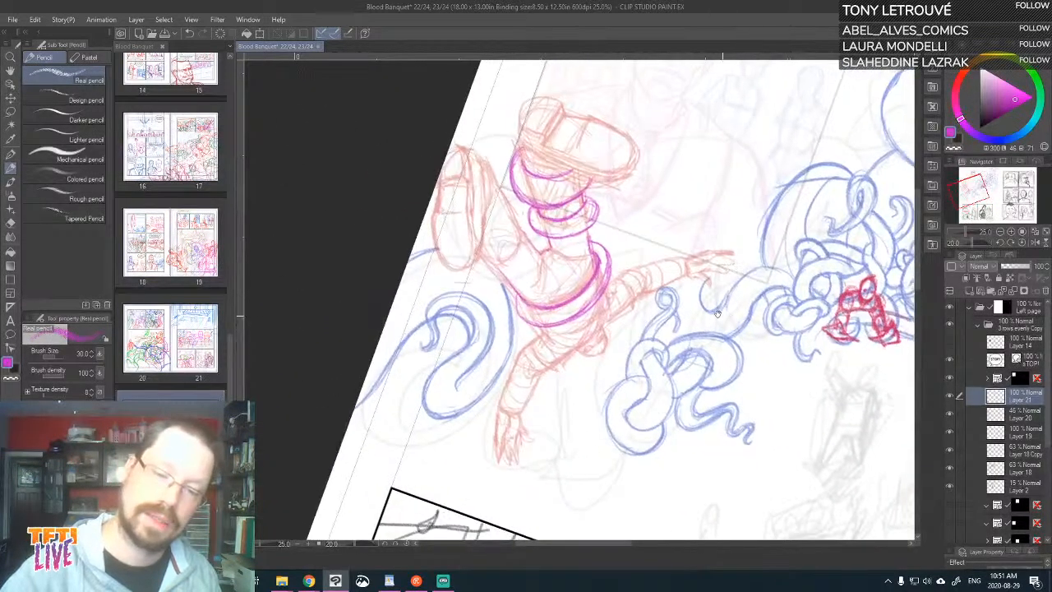
scroll(679, 179, down, 2)
key(minus)
key(minus)
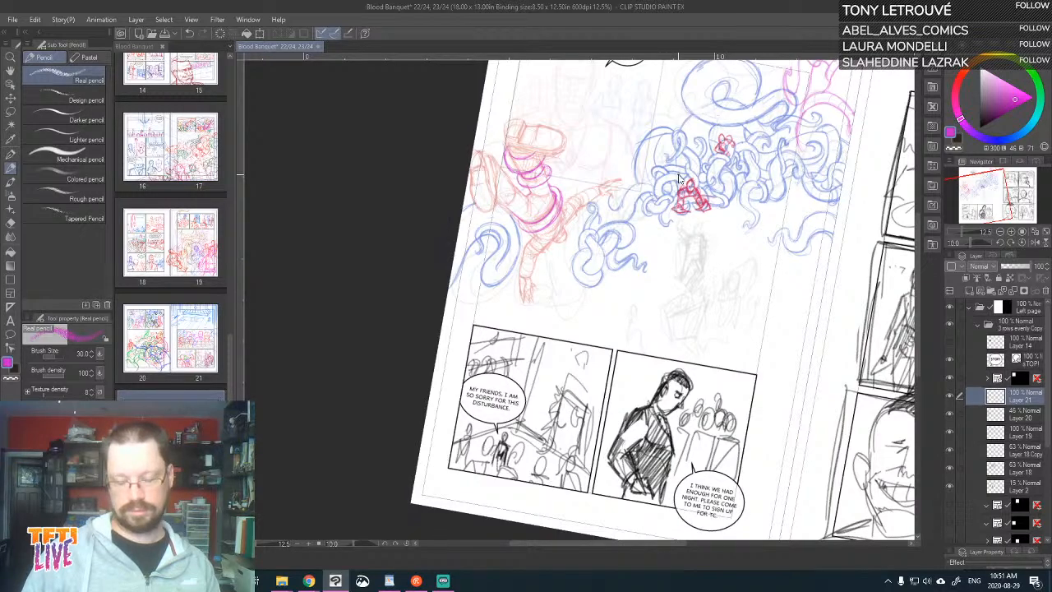
scroll(679, 175, up, 2)
drag(678, 174, 733, 150)
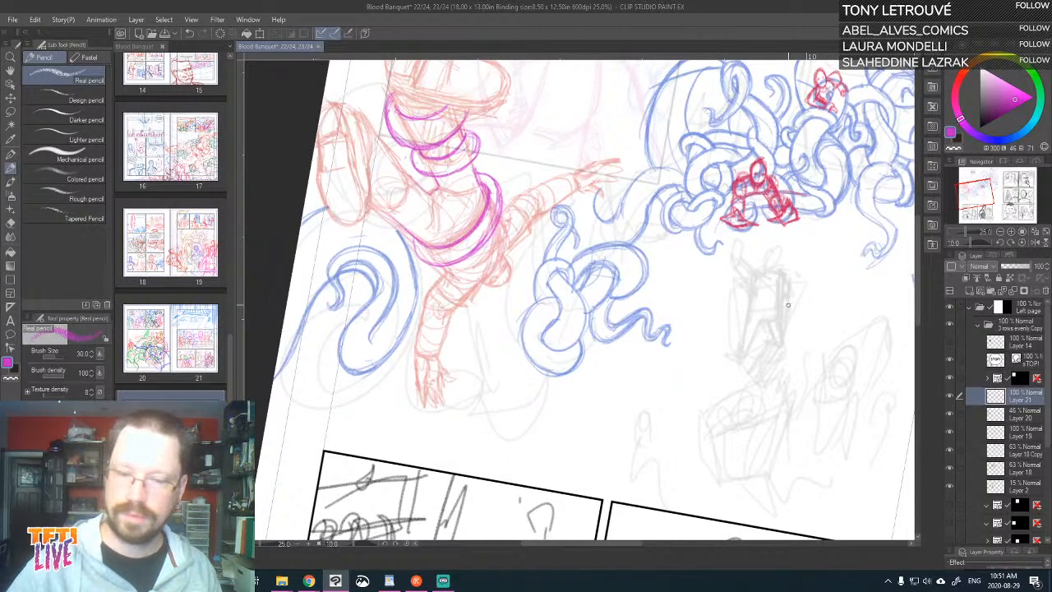
- Select the red figure's Layer 20 and toggle the visibility of Layers 20 and 21 to check what each contains
click(949, 415)
click(949, 417)
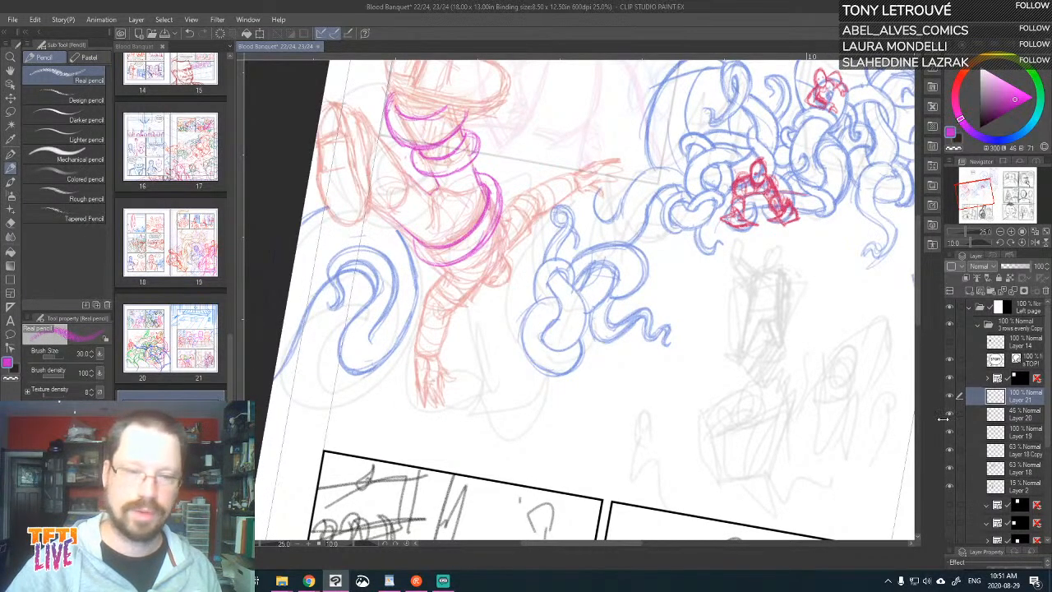
click(1018, 421)
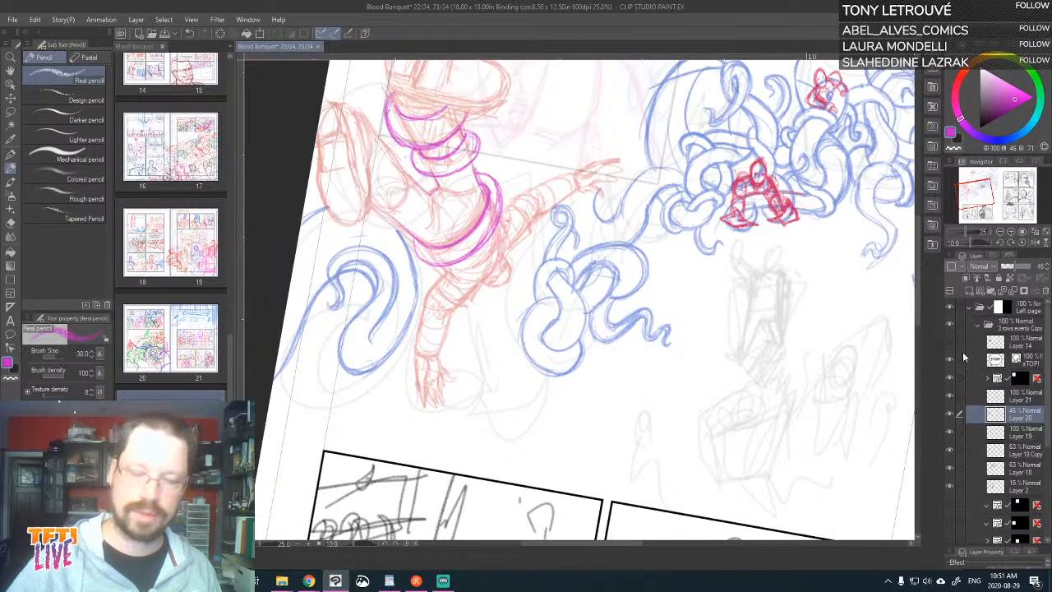
click(950, 416)
click(950, 415)
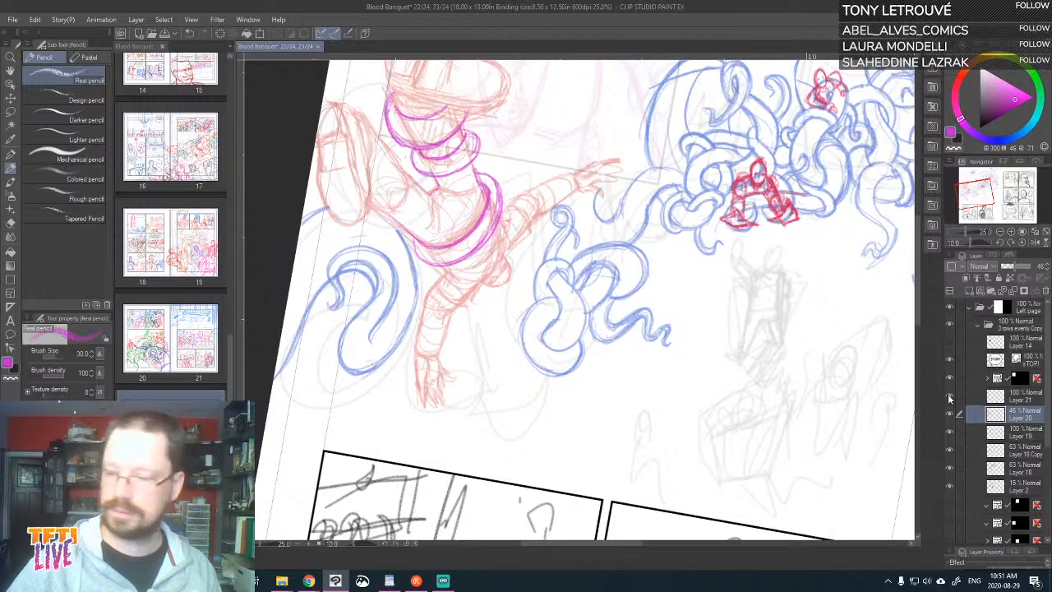
click(951, 398)
click(950, 401)
click(951, 417)
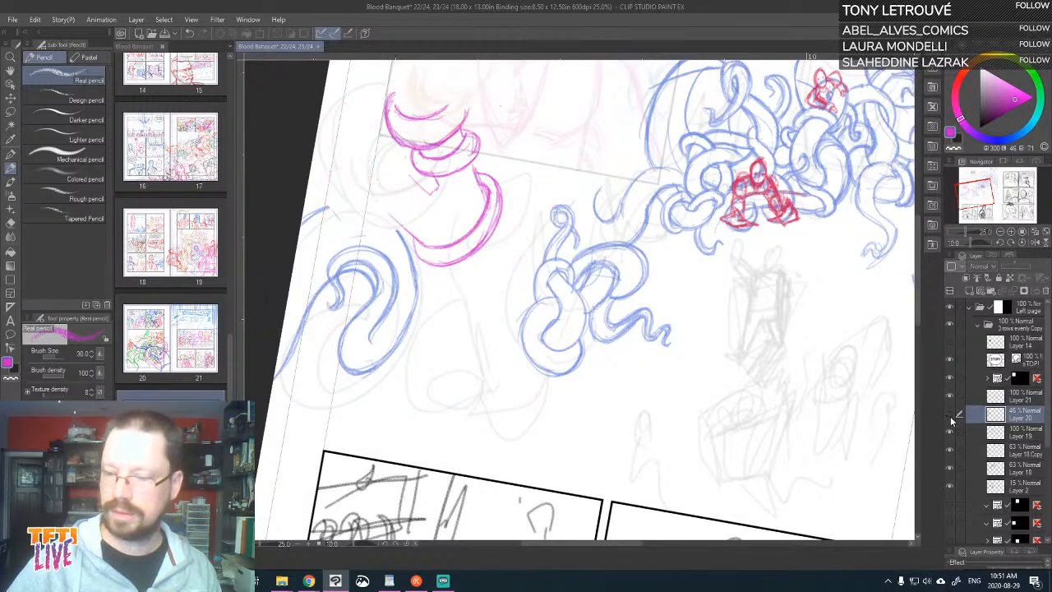
click(950, 417)
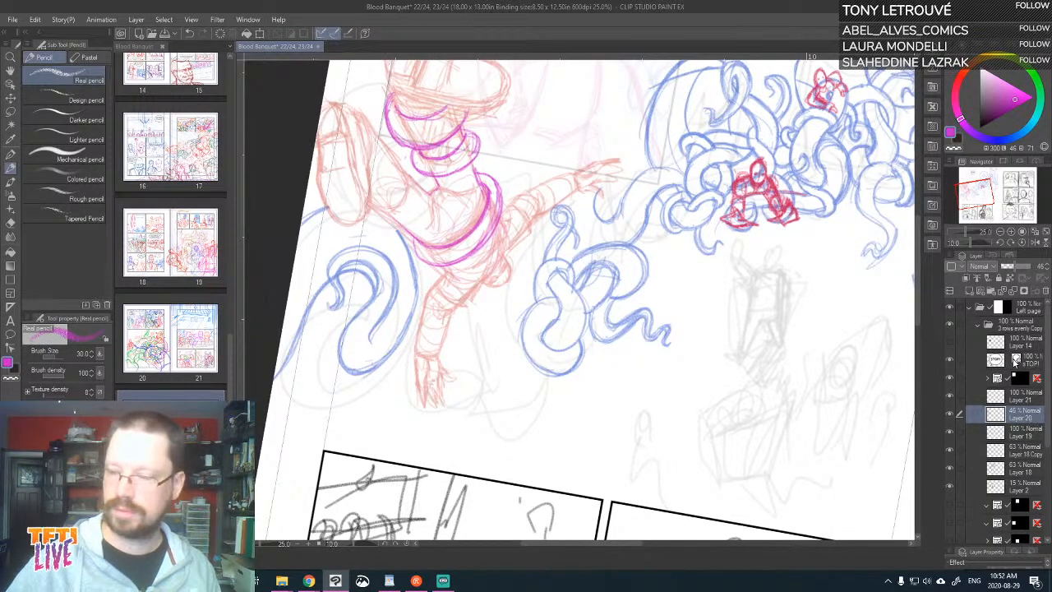
- Add a new layer directly above the figure's Layer 20 and choose a bright red-orange pencil colour
click(964, 293)
click(967, 85)
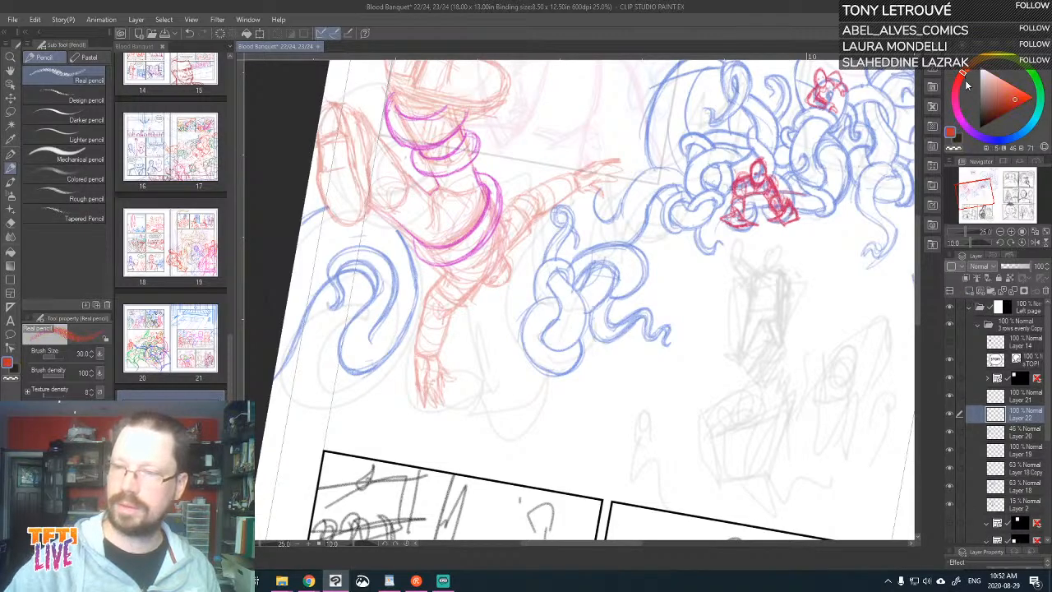
click(1018, 95)
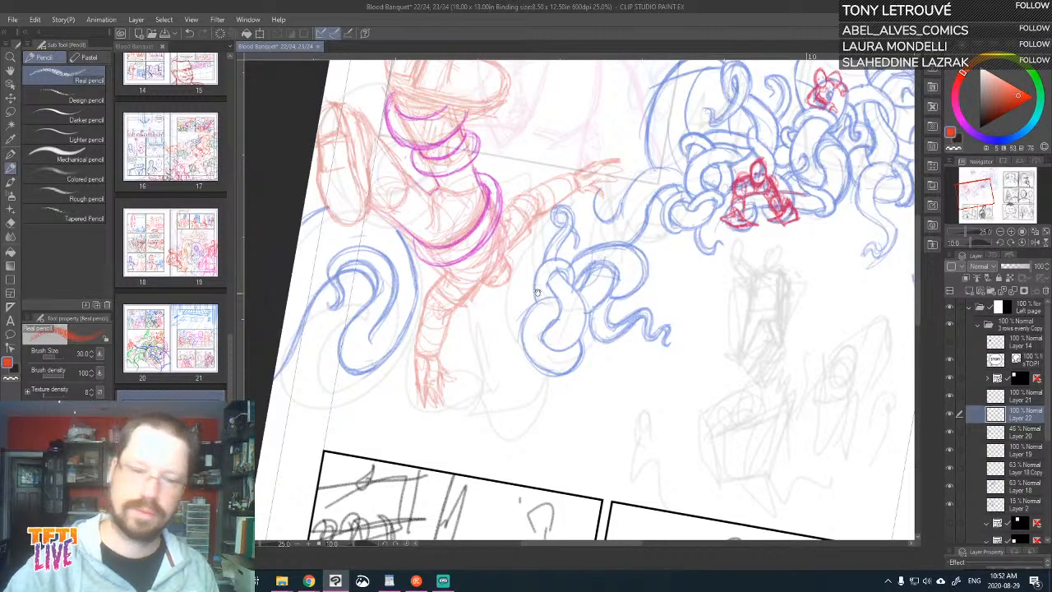
- Rotate the canvas and pencil bolder red knee, thigh and lower-leg contours over the figure's uncoiled leg
drag(537, 293, 590, 306)
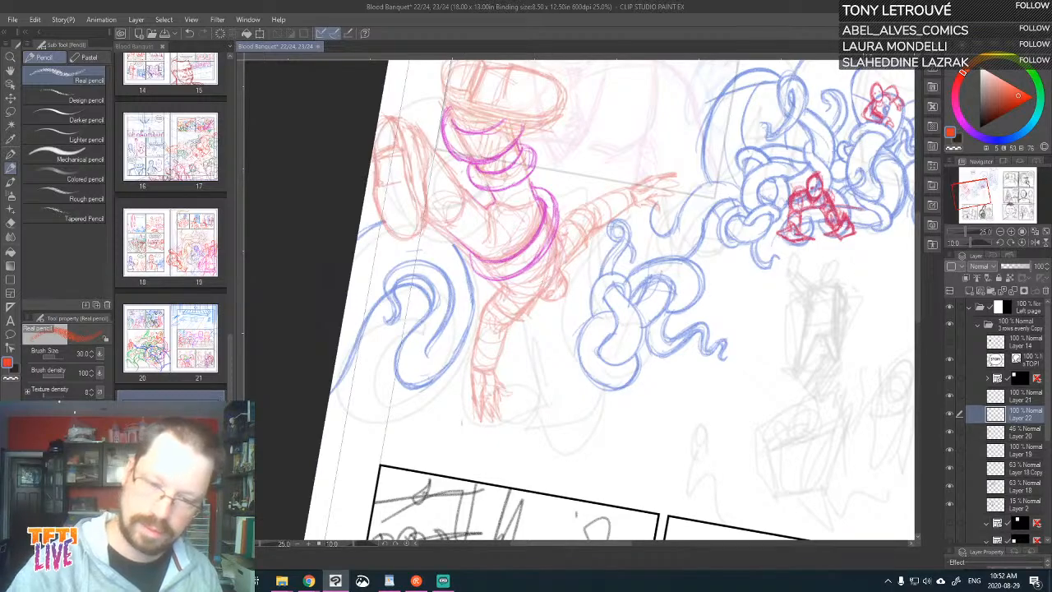
mouse_move(549, 200)
mouse_down()
mouse_move(613, 220)
mouse_move(620, 237)
mouse_move(600, 305)
mouse_up()
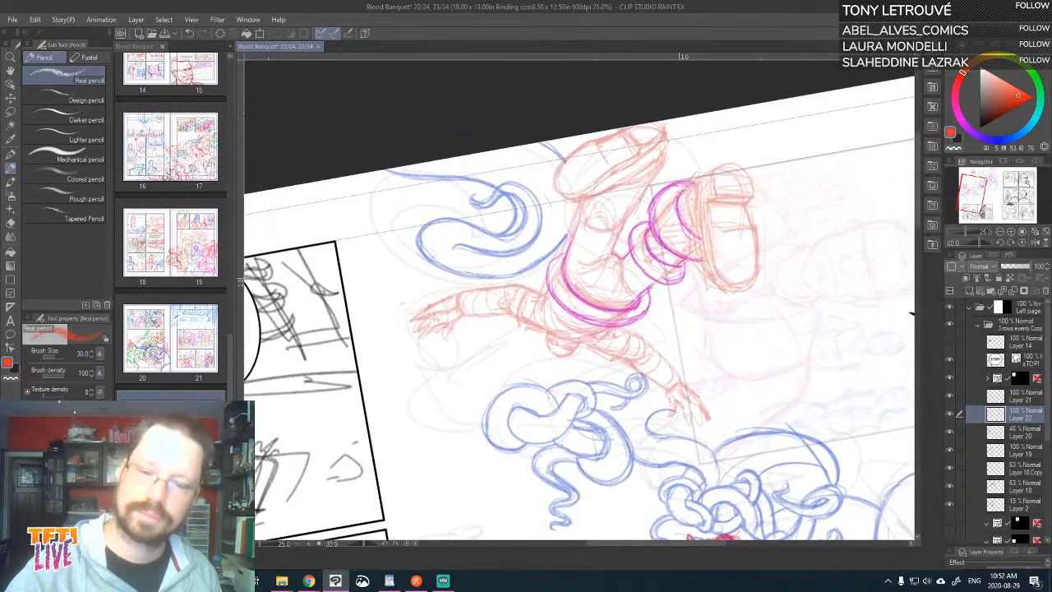
mouse_move(564, 268)
mouse_down()
mouse_move(573, 227)
mouse_move(585, 220)
mouse_move(602, 221)
mouse_move(611, 249)
mouse_move(606, 216)
mouse_move(571, 237)
mouse_move(608, 207)
mouse_move(575, 245)
mouse_up()
drag(584, 209, 609, 250)
mouse_move(608, 215)
mouse_down()
mouse_move(612, 230)
mouse_move(613, 207)
mouse_move(610, 223)
mouse_move(588, 174)
mouse_move(572, 225)
mouse_move(603, 227)
mouse_move(572, 233)
mouse_move(583, 171)
mouse_up()
mouse_move(582, 195)
mouse_down()
mouse_move(578, 165)
mouse_move(613, 216)
mouse_up()
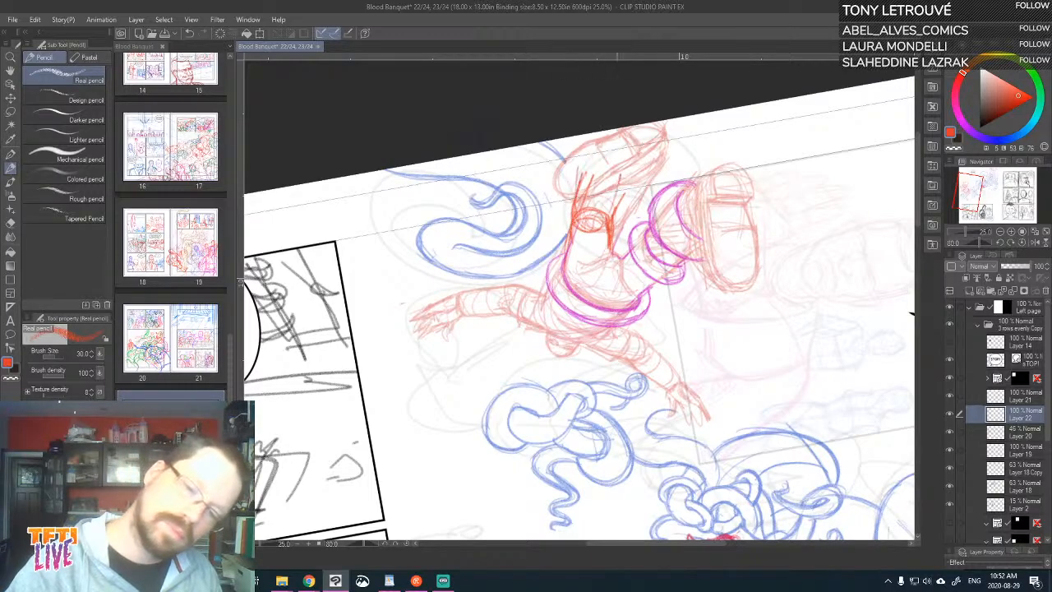
mouse_move(612, 178)
mouse_down()
mouse_move(621, 258)
mouse_move(573, 265)
mouse_move(580, 271)
mouse_up()
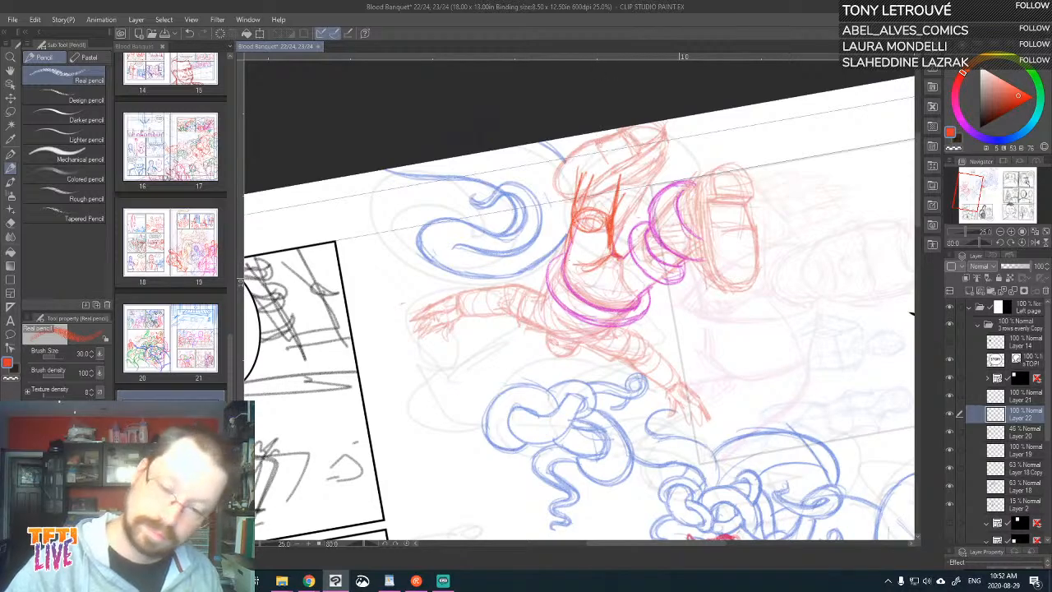
- Turn the figure upright and pencil firmer red contours along its shoulders, both sides of the torso and the hip
key(asciicircum)
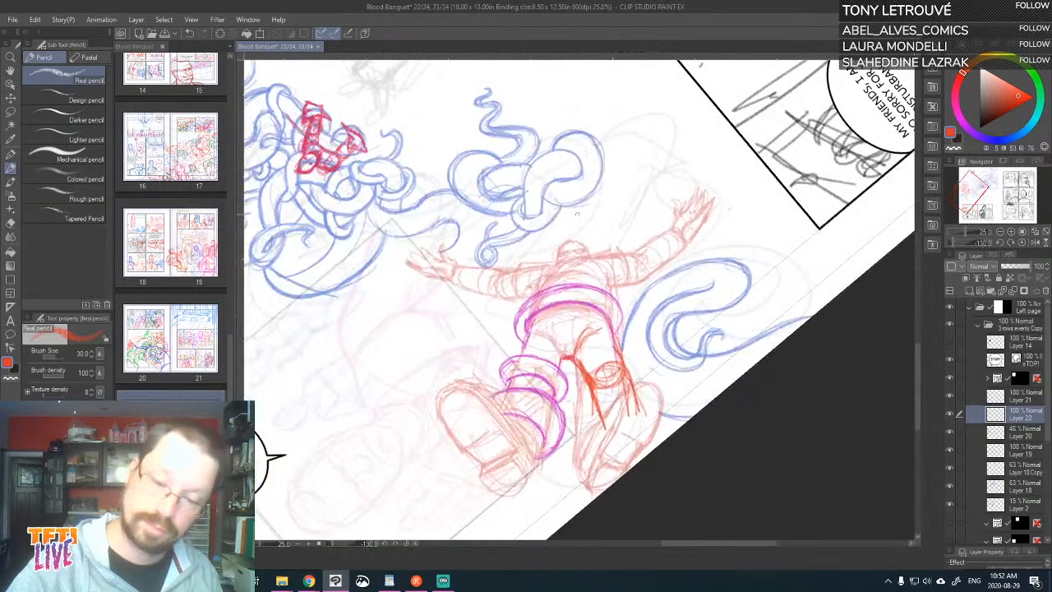
drag(563, 258, 536, 309)
drag(563, 265, 537, 292)
mouse_move(612, 257)
mouse_down()
mouse_move(563, 270)
mouse_move(604, 309)
mouse_up()
drag(610, 266, 606, 280)
mouse_move(612, 257)
mouse_down()
mouse_move(564, 266)
mouse_move(546, 285)
mouse_up()
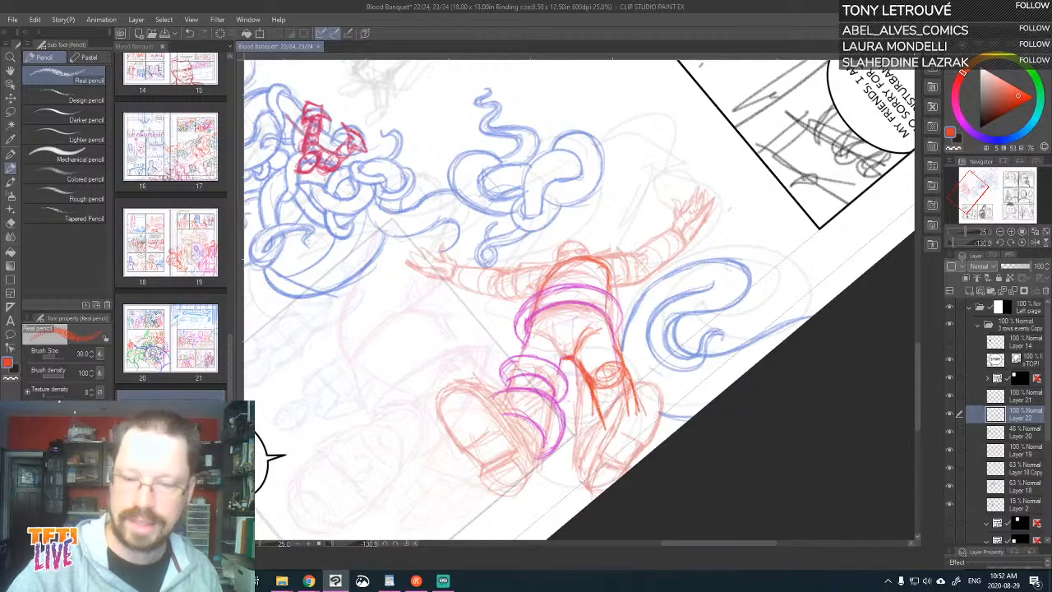
drag(613, 279, 606, 336)
drag(610, 300, 609, 315)
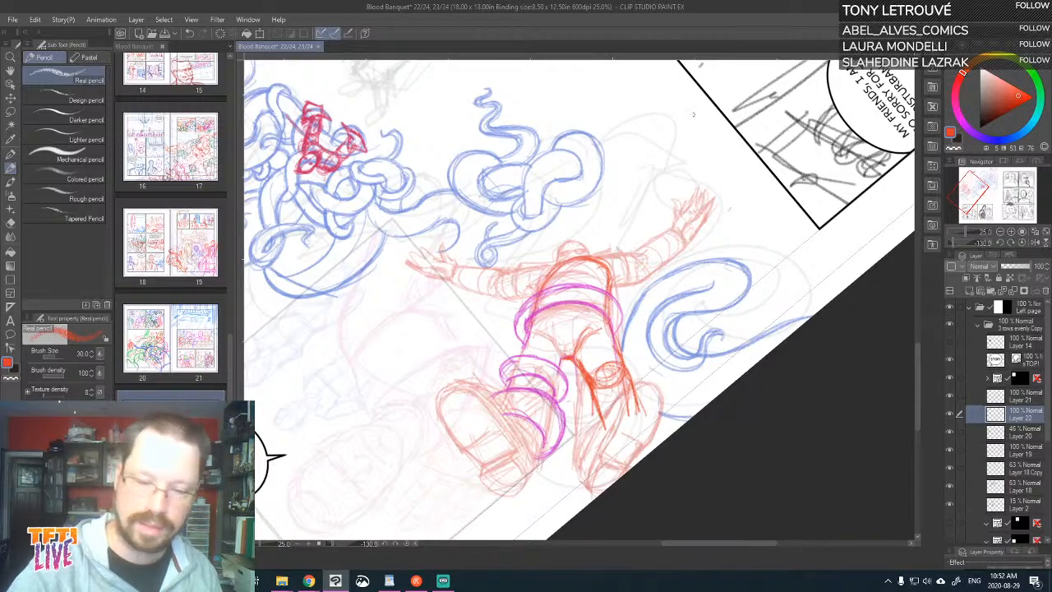
drag(560, 327, 565, 354)
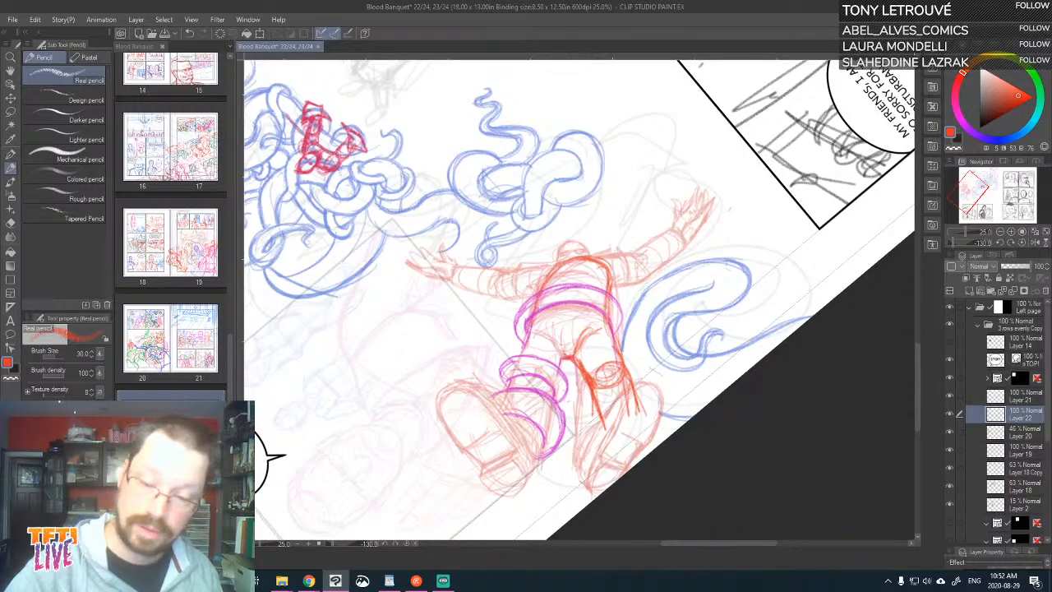
- Pencil a larger, raised head outline and reinforce the shoulder and upper arm beside it in red
mouse_move(574, 258)
mouse_down()
mouse_move(593, 256)
mouse_move(580, 254)
mouse_move(605, 226)
mouse_move(574, 262)
mouse_move(580, 225)
mouse_up()
drag(580, 226, 600, 240)
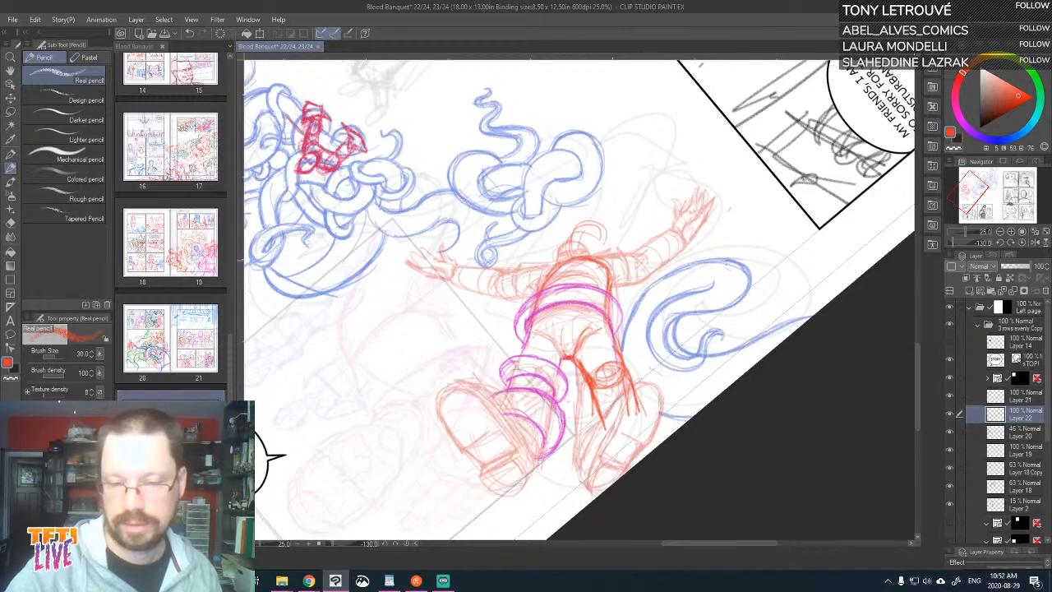
drag(595, 259, 626, 252)
mouse_move(610, 286)
mouse_down()
mouse_move(641, 266)
mouse_move(616, 157)
mouse_up()
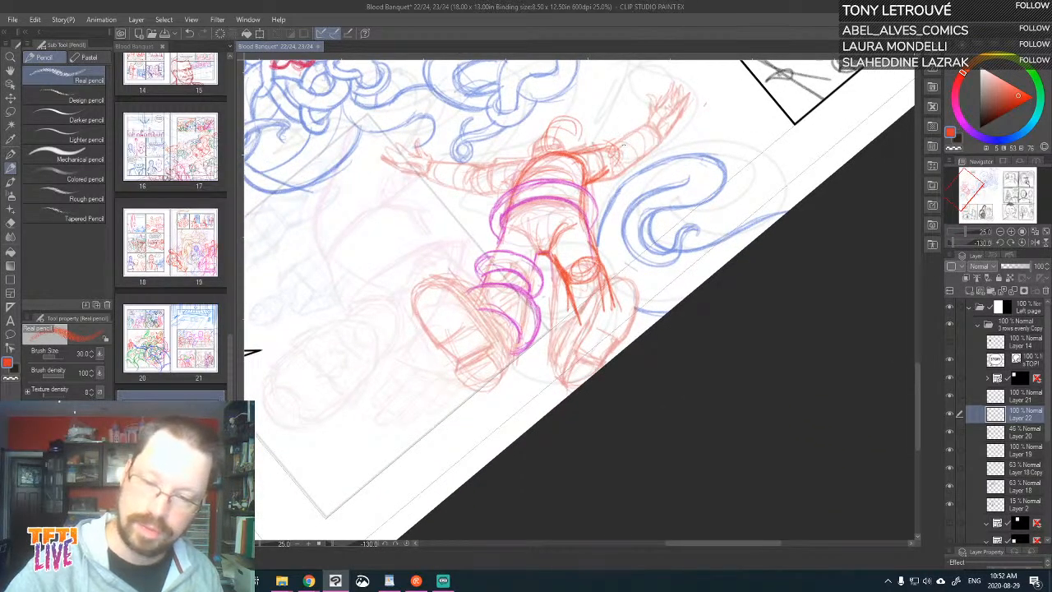
- Pencil the uncoiled leg's outer thigh and knee in heavier red, and sketch a large boot sole swung outward
drag(587, 218, 592, 243)
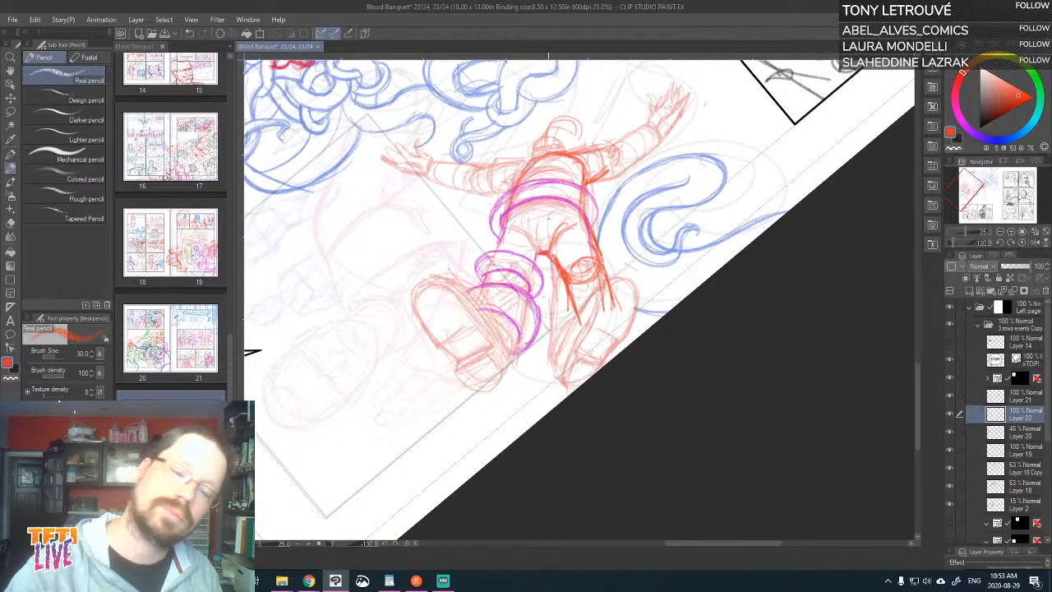
mouse_move(551, 250)
mouse_down()
mouse_move(581, 218)
mouse_move(599, 239)
mouse_move(593, 261)
mouse_move(579, 247)
mouse_move(568, 275)
mouse_move(573, 245)
mouse_move(615, 275)
mouse_move(621, 245)
mouse_up()
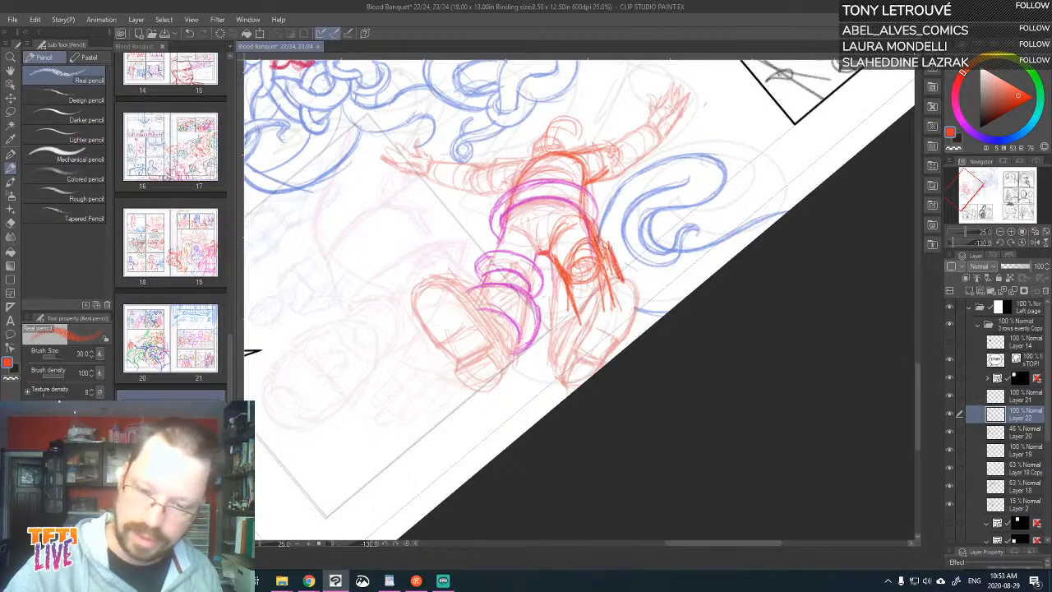
mouse_move(615, 286)
mouse_down()
mouse_move(588, 329)
mouse_move(678, 222)
mouse_move(656, 317)
mouse_up()
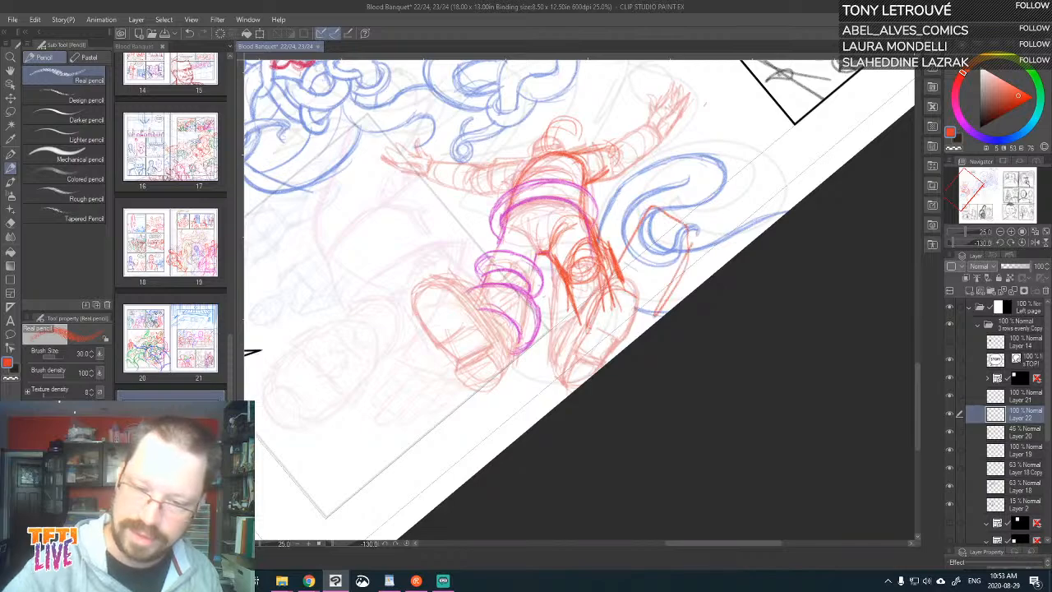
drag(692, 240, 597, 290)
mouse_move(626, 252)
mouse_down()
mouse_move(692, 211)
mouse_move(600, 281)
mouse_move(582, 340)
mouse_move(628, 330)
mouse_move(662, 295)
mouse_move(646, 320)
mouse_up()
drag(725, 128, 656, 264)
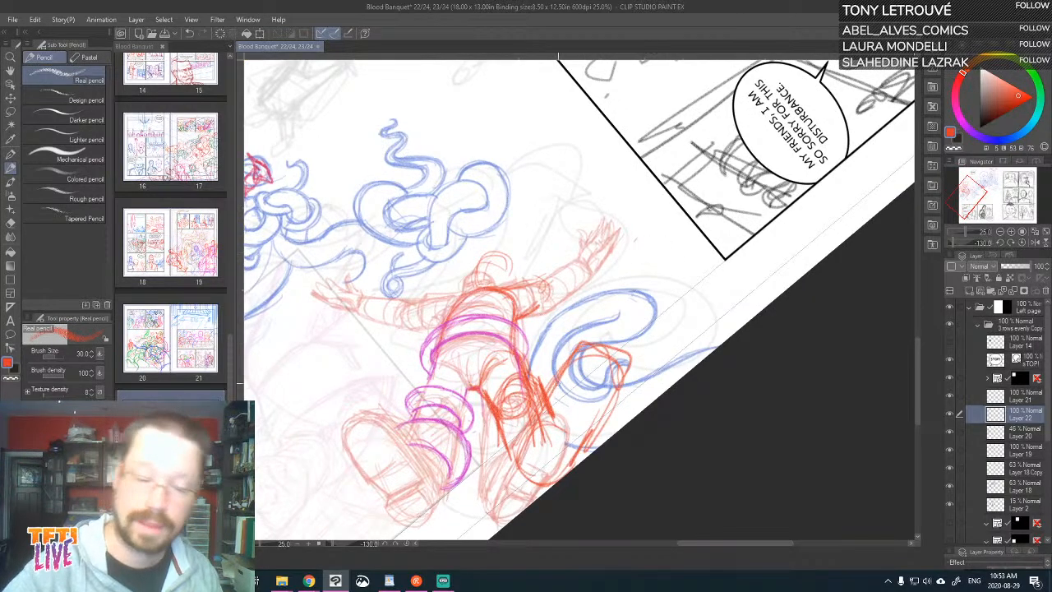
- Undo the last stroke on the outward boot and erase most of the boot sole's outline
drag(569, 378, 608, 408)
key(ctrl+z)
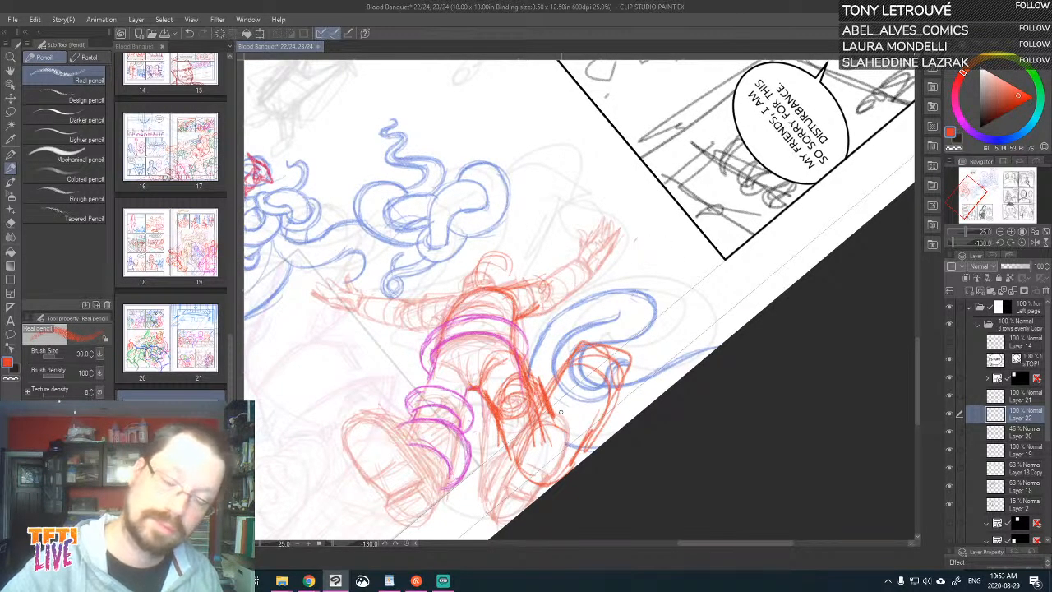
mouse_move(564, 359)
mouse_down()
mouse_move(579, 346)
mouse_move(615, 375)
mouse_move(617, 411)
mouse_move(588, 451)
mouse_up()
- Rotate the canvas to hang the figure upside down and redraw the outward boot's long rounded sole in red
key(asciicircum)
key(asciicircum)
key(asciicircum)
key(asciicircum)
key(asciicircum)
key(asciicircum)
key(asciicircum)
key(asciicircum)
key(asciicircum)
key(asciicircum)
key(asciicircum)
key(asciicircum)
key(asciicircum)
key(asciicircum)
key(asciicircum)
key(asciicircum)
key(asciicircum)
key(asciicircum)
key(asciicircum)
key(asciicircum)
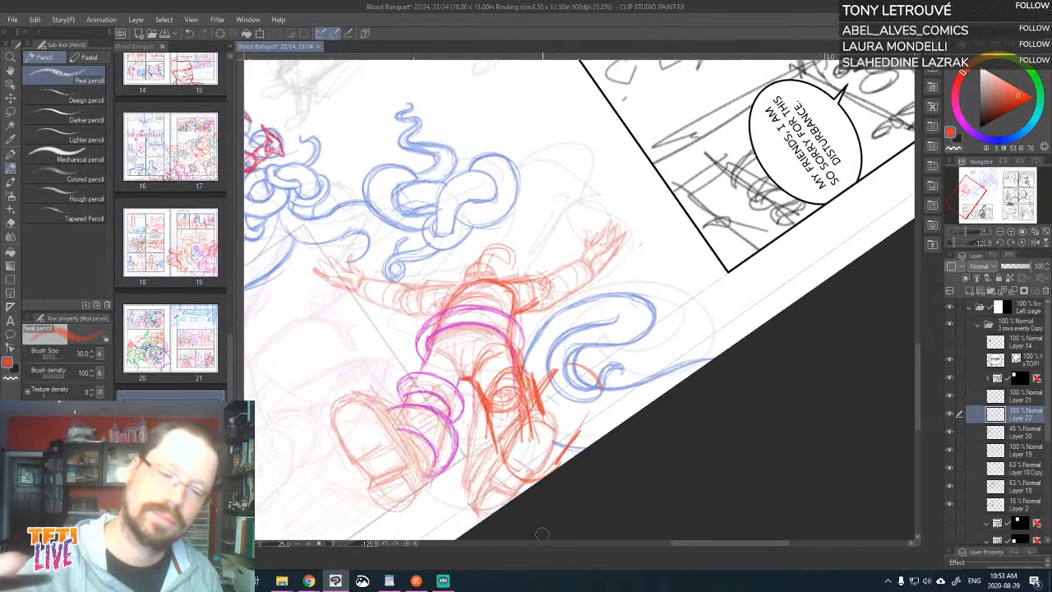
key(asciicircum)
key(asciicircum)
key(asciicircum)
key(asciicircum)
key(asciicircum)
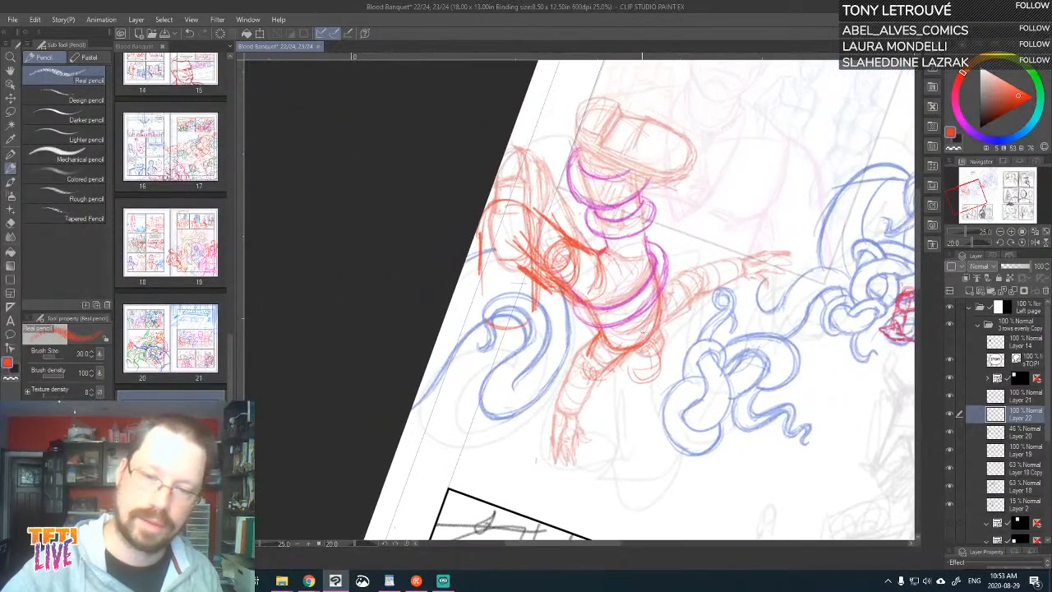
mouse_move(555, 255)
mouse_down()
mouse_move(544, 307)
mouse_move(557, 315)
mouse_up()
mouse_move(552, 259)
mouse_down()
mouse_move(541, 287)
mouse_move(564, 317)
mouse_move(618, 238)
mouse_move(613, 212)
mouse_up()
mouse_move(595, 310)
mouse_down()
mouse_move(567, 320)
mouse_move(580, 317)
mouse_up()
mouse_move(630, 232)
mouse_down()
mouse_move(610, 260)
mouse_move(619, 261)
mouse_up()
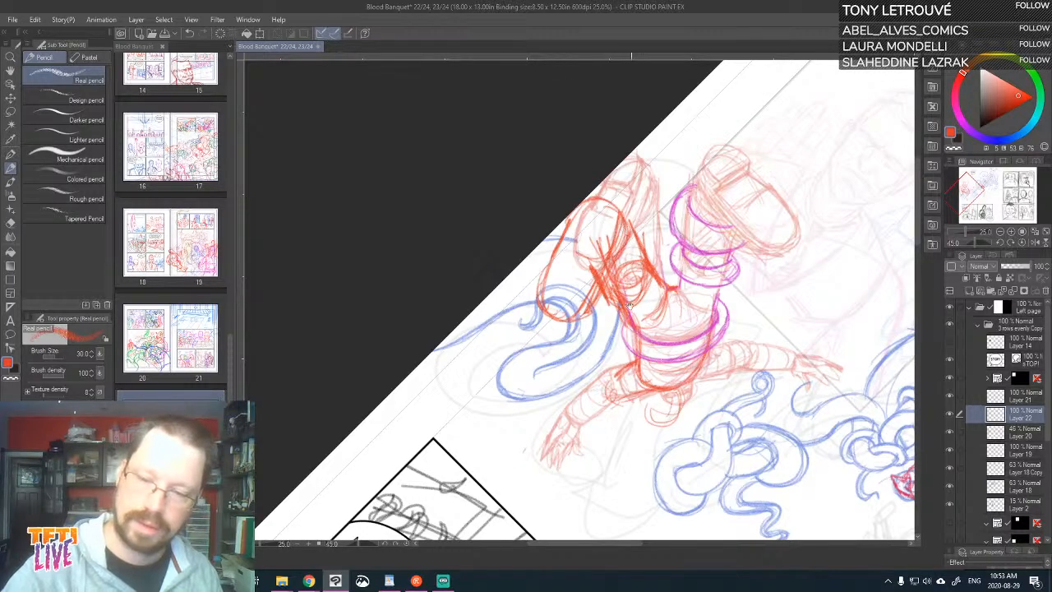
- Erase the circular knee construction on the uncoiled leg and redraw the knee and thigh contours in red
drag(629, 307, 613, 326)
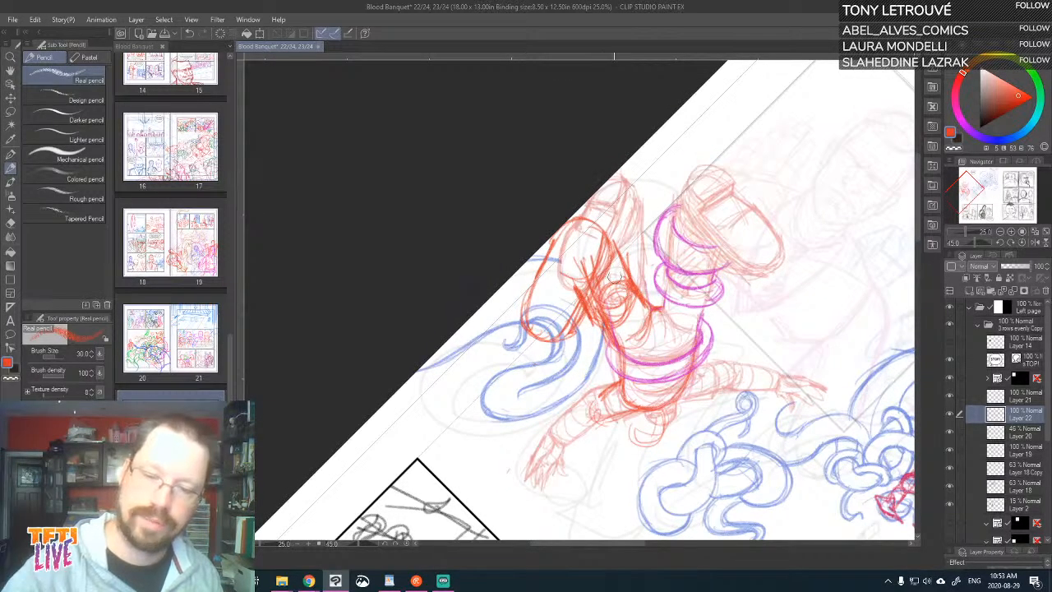
mouse_move(614, 277)
mouse_down()
mouse_move(606, 312)
mouse_move(617, 299)
mouse_move(593, 309)
mouse_up()
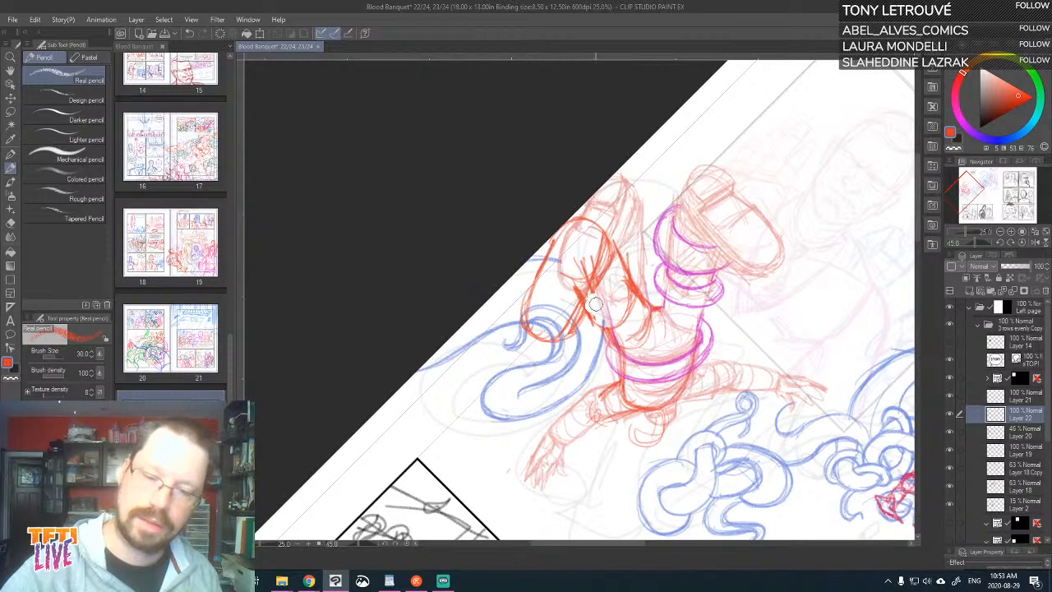
key(asciicircum)
key(asciicircum)
key(asciicircum)
key(asciicircum)
key(asciicircum)
key(asciicircum)
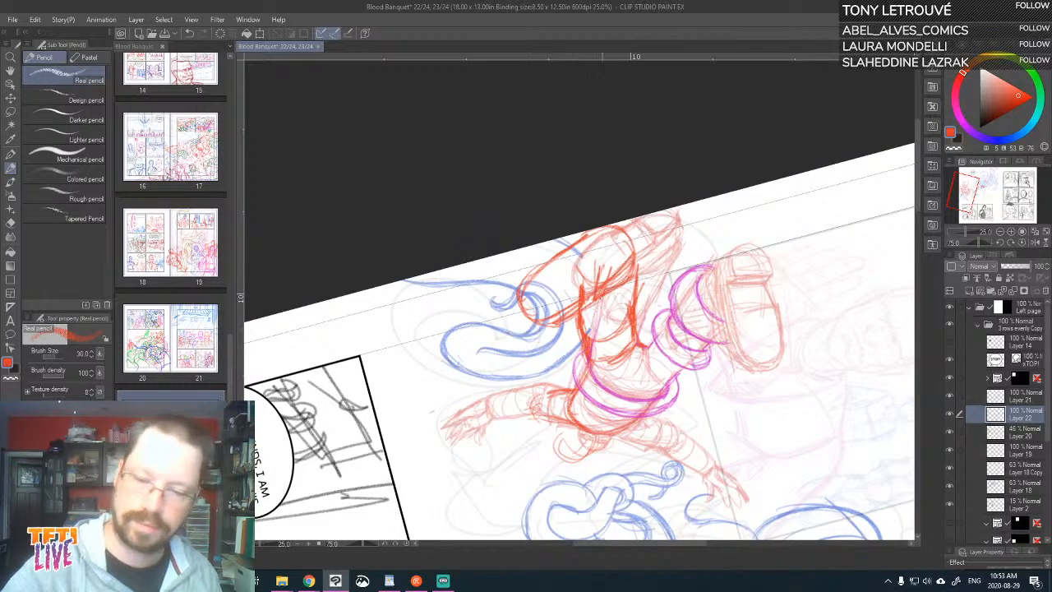
- Turn the figure upright again and pencil a rounder red head outline above the shoulders
scroll(575, 312, down, 2)
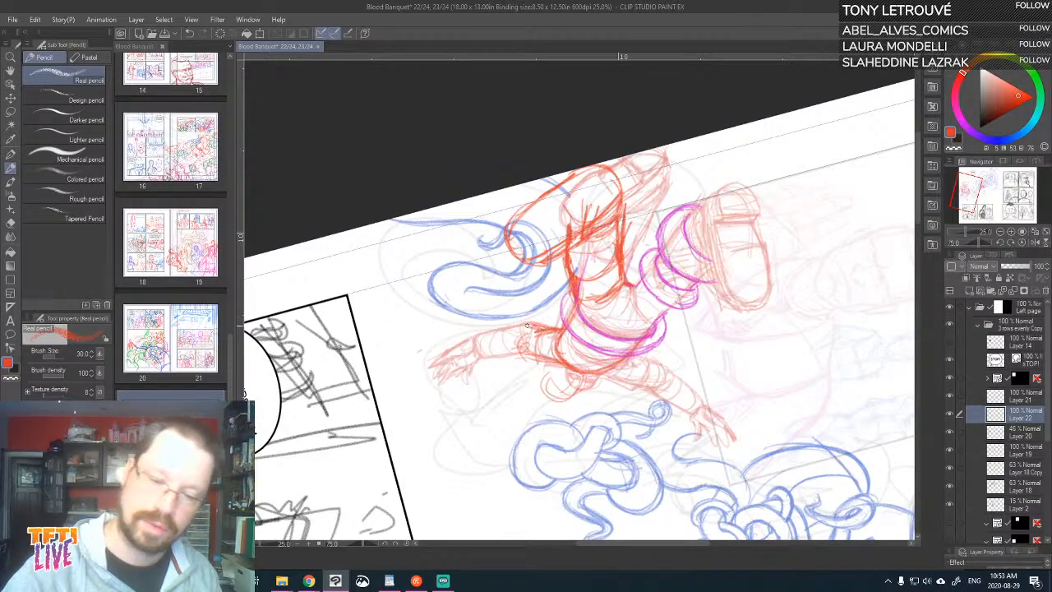
mouse_move(481, 319)
mouse_down()
mouse_move(460, 323)
mouse_move(480, 309)
mouse_move(467, 346)
mouse_move(491, 309)
mouse_move(494, 271)
mouse_move(584, 210)
mouse_move(640, 233)
mouse_up()
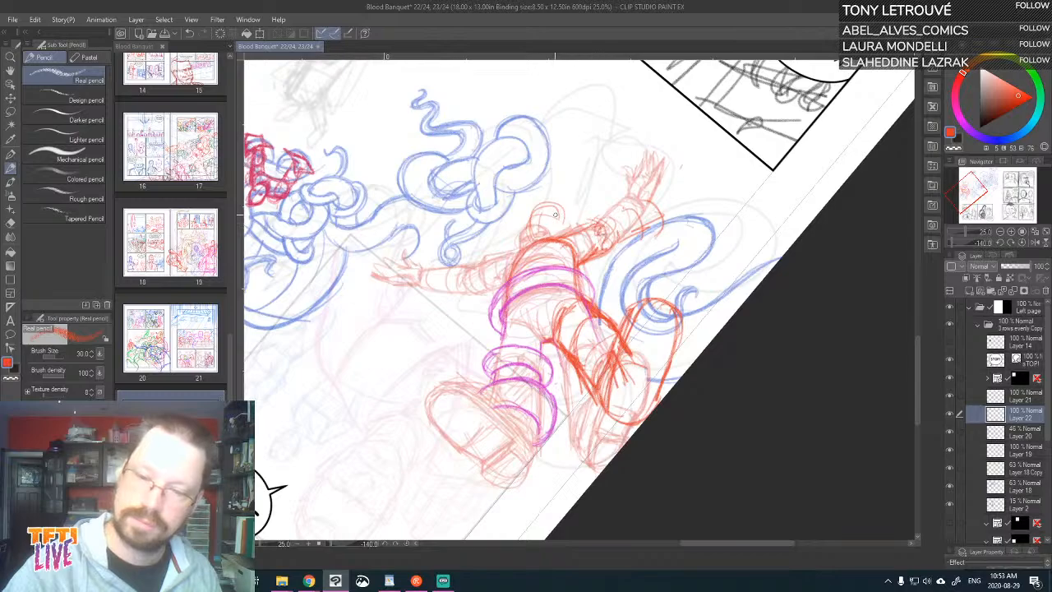
mouse_move(542, 207)
mouse_down()
mouse_move(519, 234)
mouse_move(547, 237)
mouse_move(525, 231)
mouse_up()
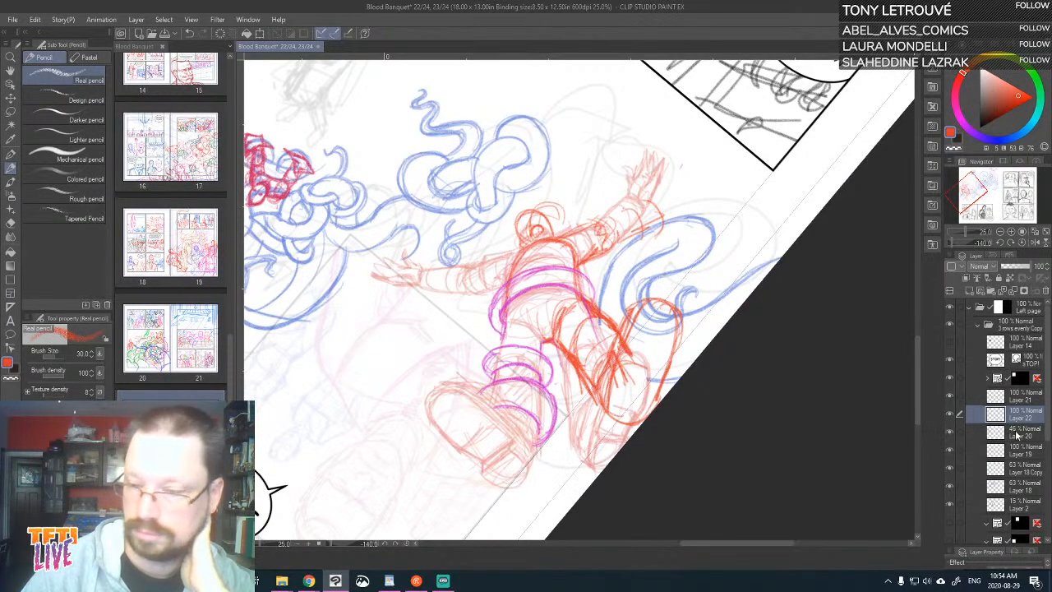
- Lower Layer 20's opacity to 24% and make Layer 22 the active drawing layer again
click(999, 433)
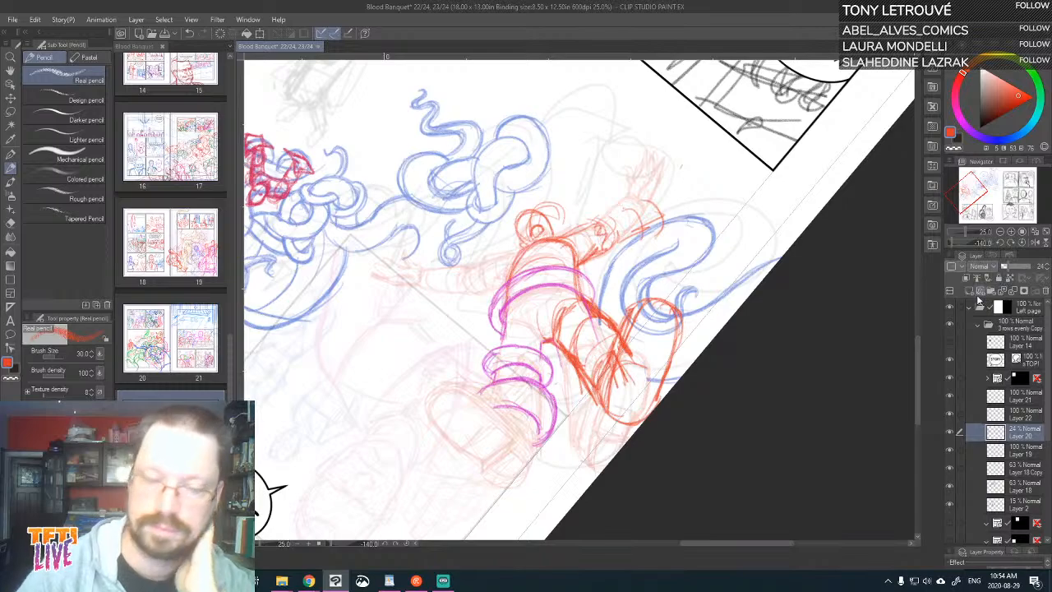
click(1018, 398)
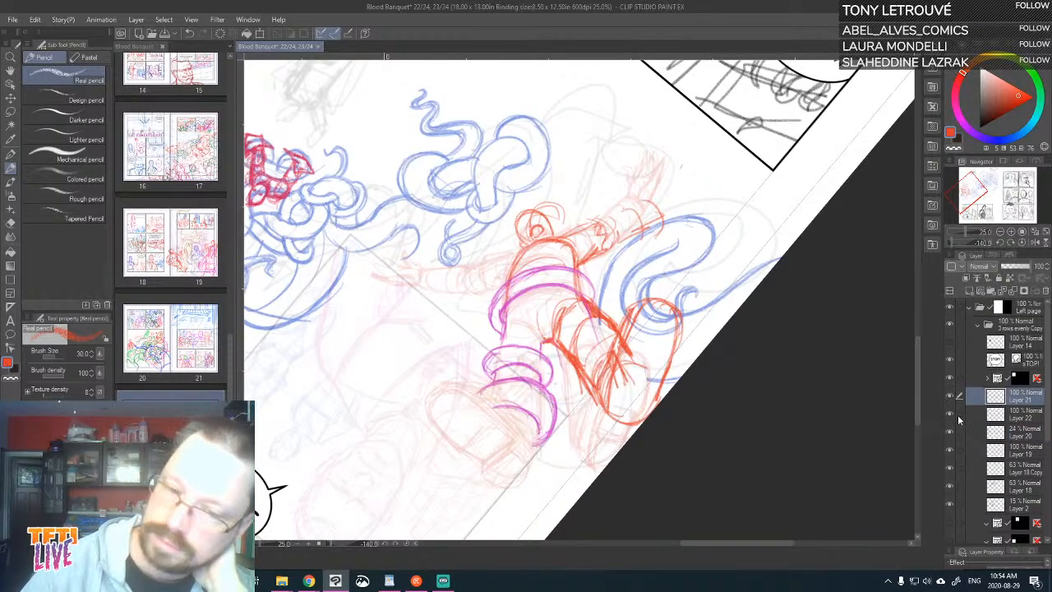
click(1019, 416)
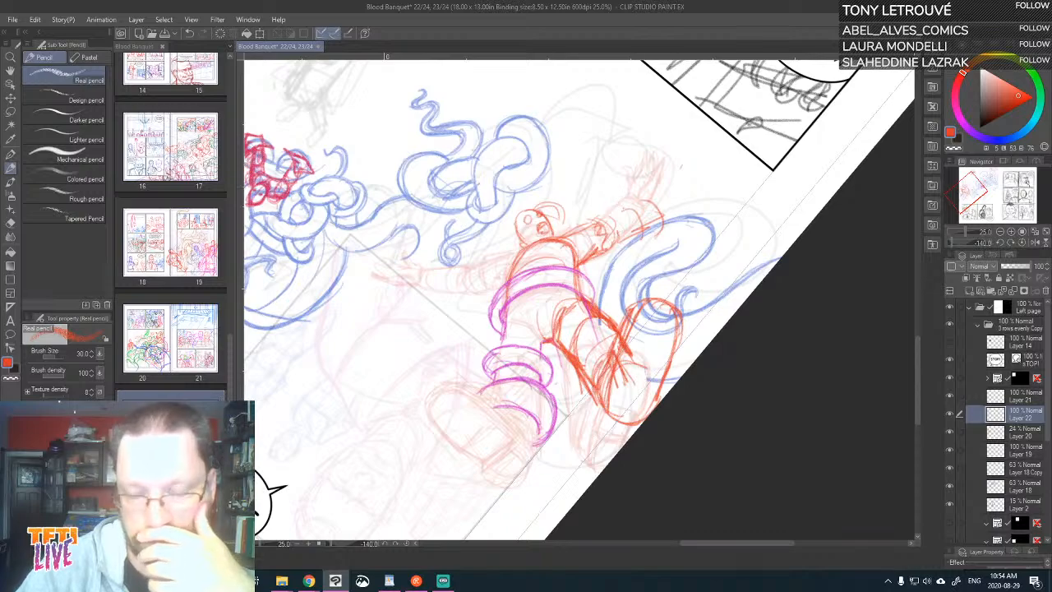
- Redraw the figure's head smaller in red and strengthen the torso sides and shoulder line, adding the near hand beside the ribs
mouse_move(549, 238)
mouse_down()
mouse_move(577, 235)
mouse_move(577, 255)
mouse_move(538, 271)
mouse_up()
mouse_move(541, 263)
mouse_down()
mouse_move(534, 209)
mouse_move(526, 237)
mouse_move(573, 215)
mouse_move(563, 221)
mouse_up()
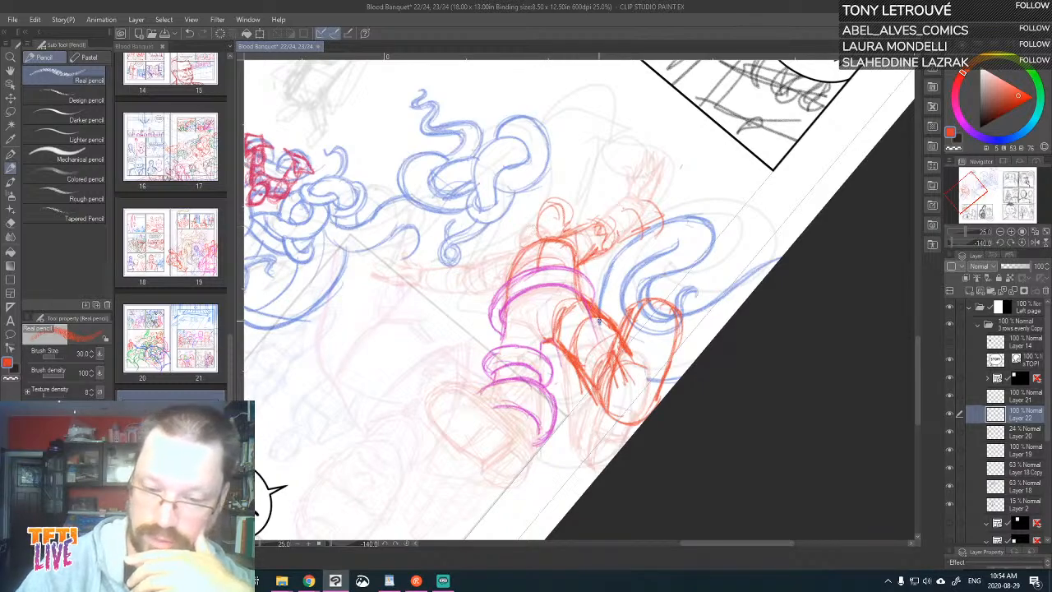
drag(574, 291, 591, 313)
drag(572, 262, 579, 306)
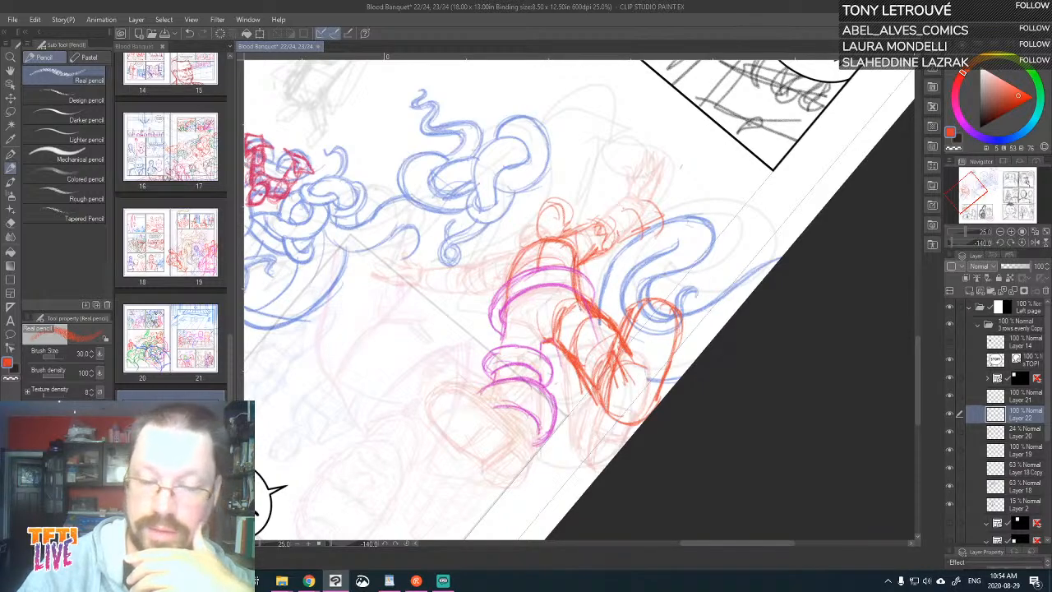
drag(577, 254, 572, 285)
drag(511, 264, 504, 306)
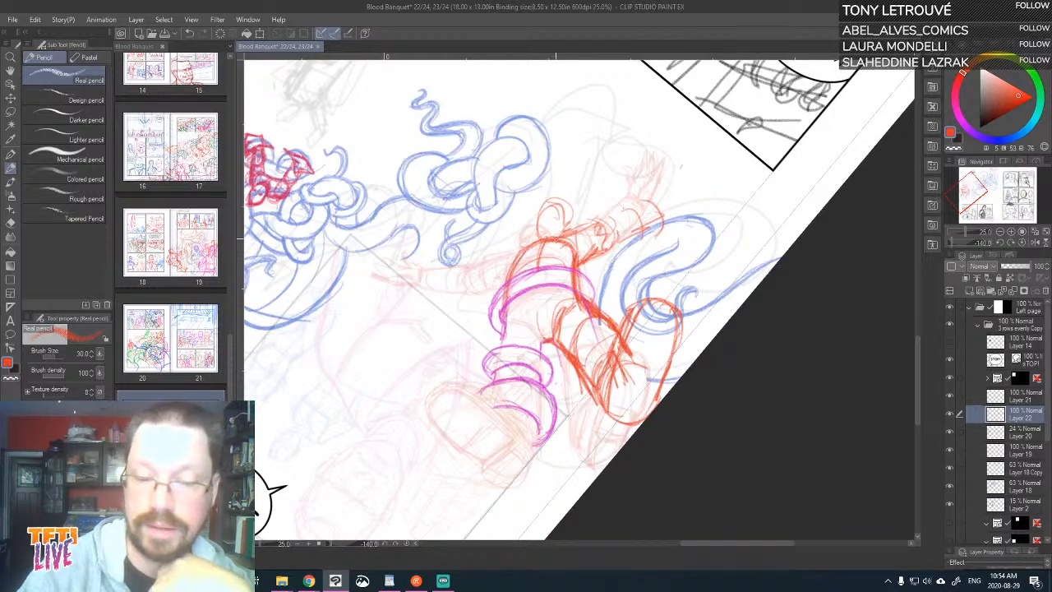
drag(563, 235, 597, 242)
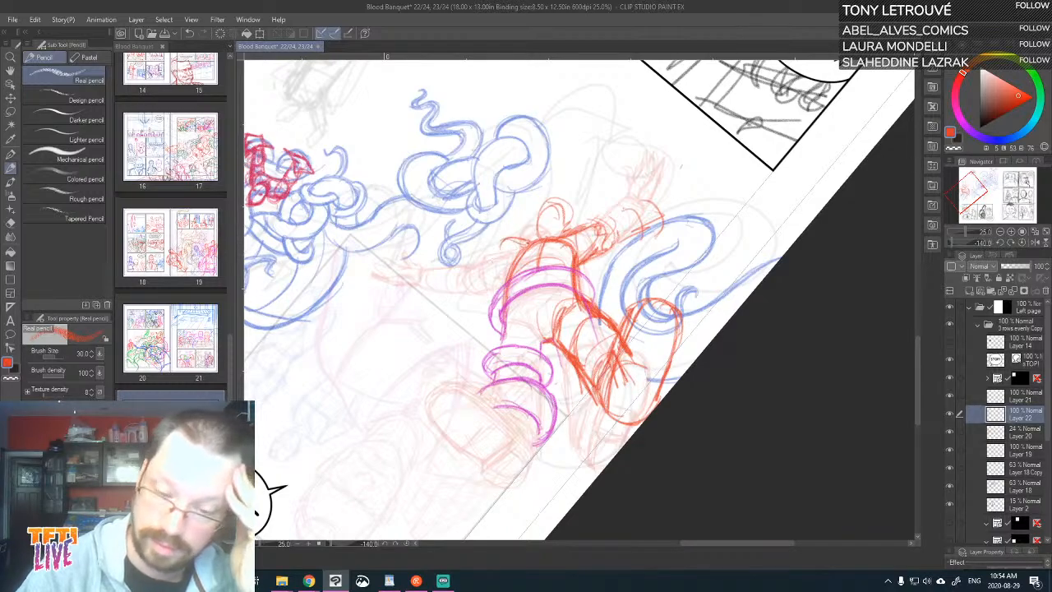
mouse_move(495, 301)
mouse_down()
mouse_move(493, 280)
mouse_move(509, 293)
mouse_up()
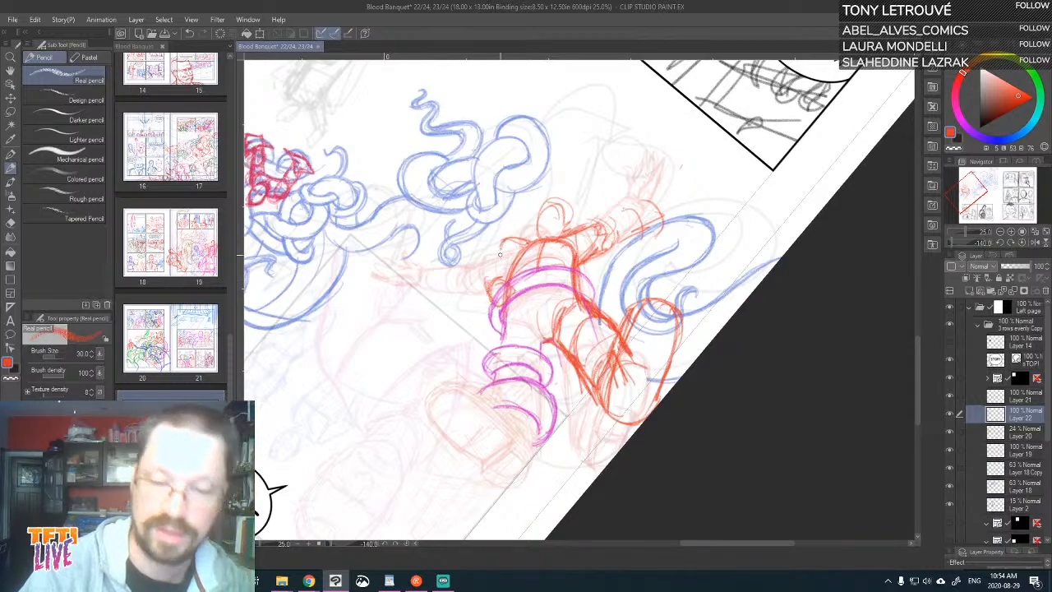
mouse_move(497, 266)
mouse_down()
mouse_move(509, 229)
mouse_move(508, 249)
mouse_move(534, 236)
mouse_move(501, 241)
mouse_up()
drag(488, 278, 489, 283)
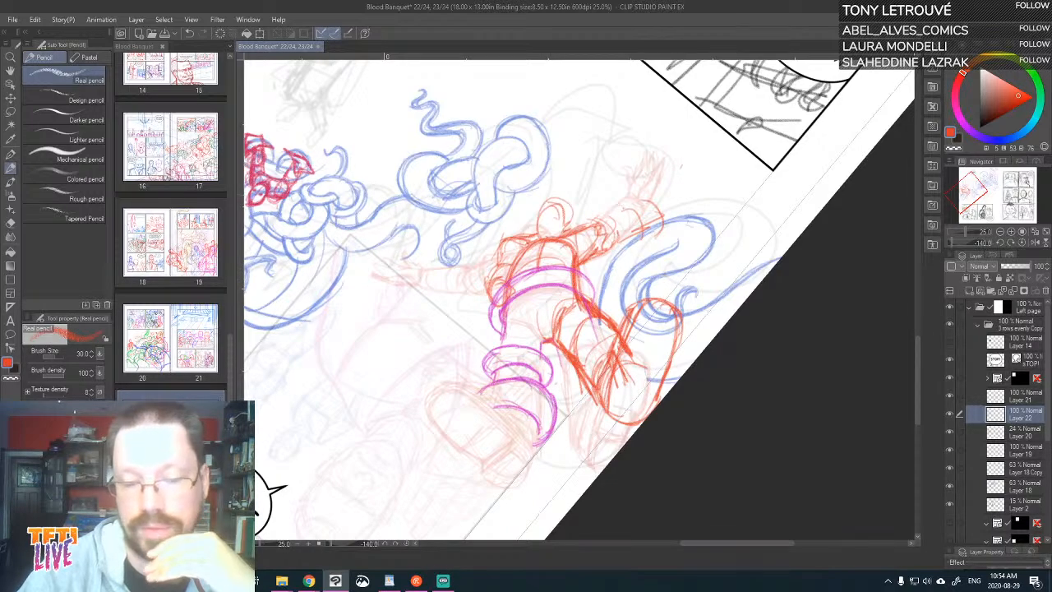
mouse_move(492, 279)
mouse_down()
mouse_move(500, 255)
mouse_move(503, 276)
mouse_move(501, 246)
mouse_move(533, 245)
mouse_move(516, 240)
mouse_up()
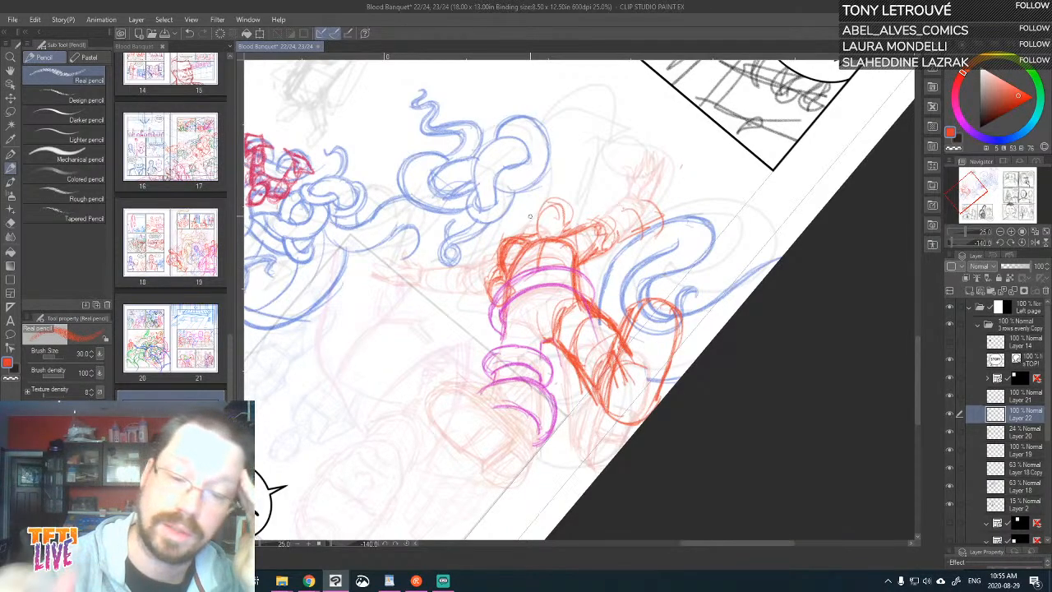
key(ctrl+z)
key(ctrl+z)
key(ctrl+z)
key(ctrl+z)
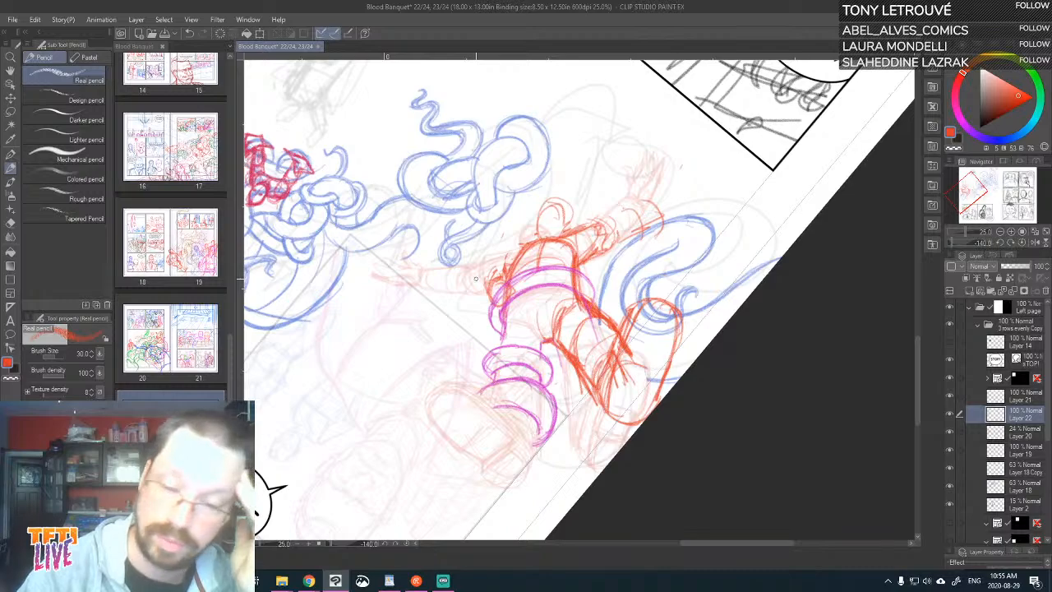
- Pencil the shoulder and chest edge above the upper magenta coil and add red contour strokes at the waist
drag(506, 274, 523, 243)
drag(506, 263, 526, 241)
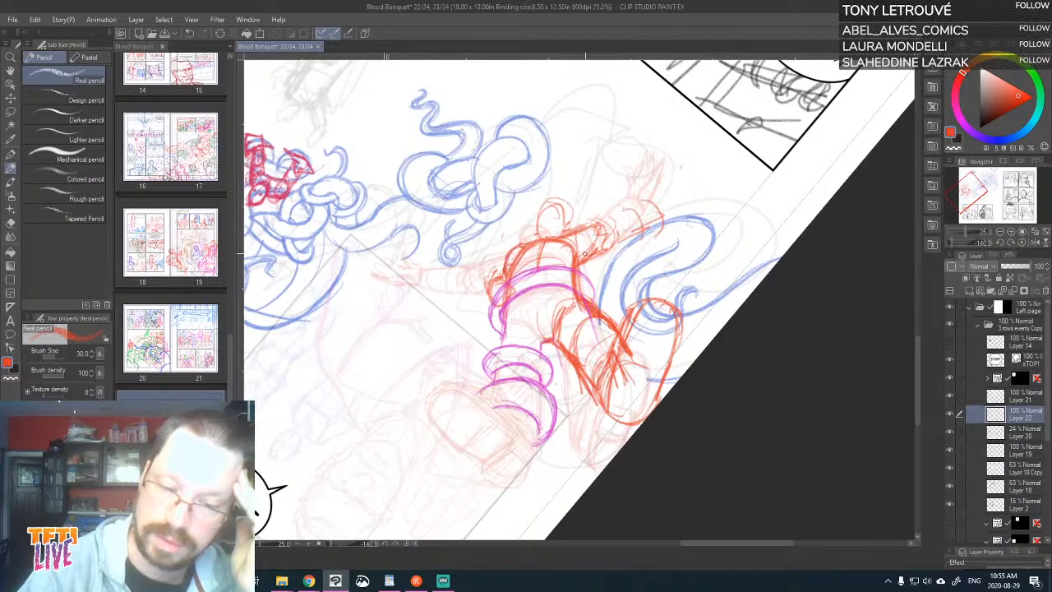
drag(519, 314, 542, 338)
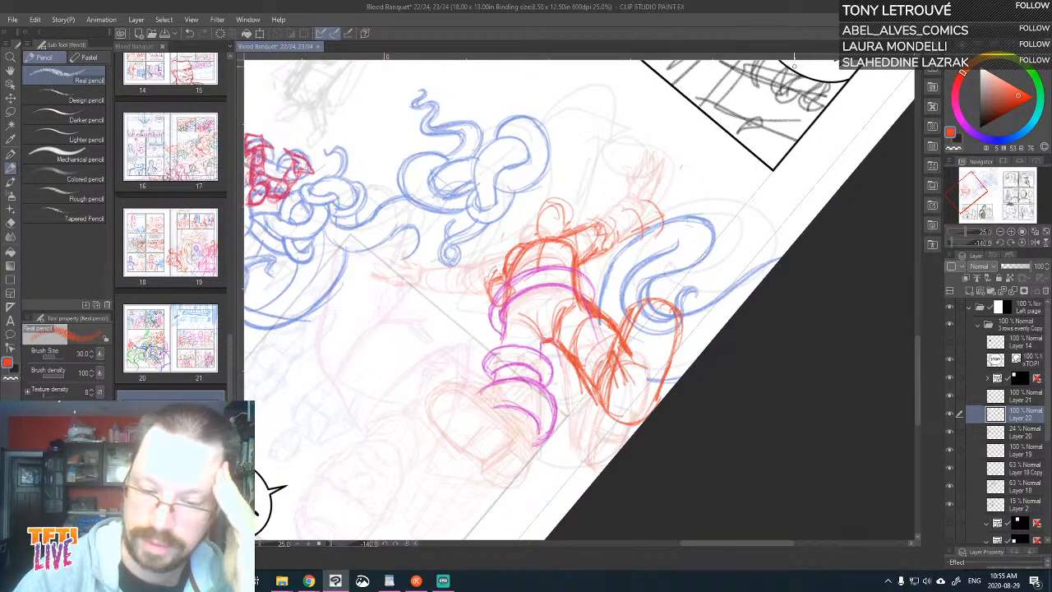
- Pencil the raised arm's cuffed forearm and clenched fist with a curling wisp, and mark the face on the head
mouse_move(598, 230)
mouse_down()
mouse_move(623, 207)
mouse_move(606, 217)
mouse_move(616, 231)
mouse_move(635, 208)
mouse_move(648, 211)
mouse_move(625, 236)
mouse_move(627, 220)
mouse_move(653, 212)
mouse_move(618, 212)
mouse_move(588, 260)
mouse_up()
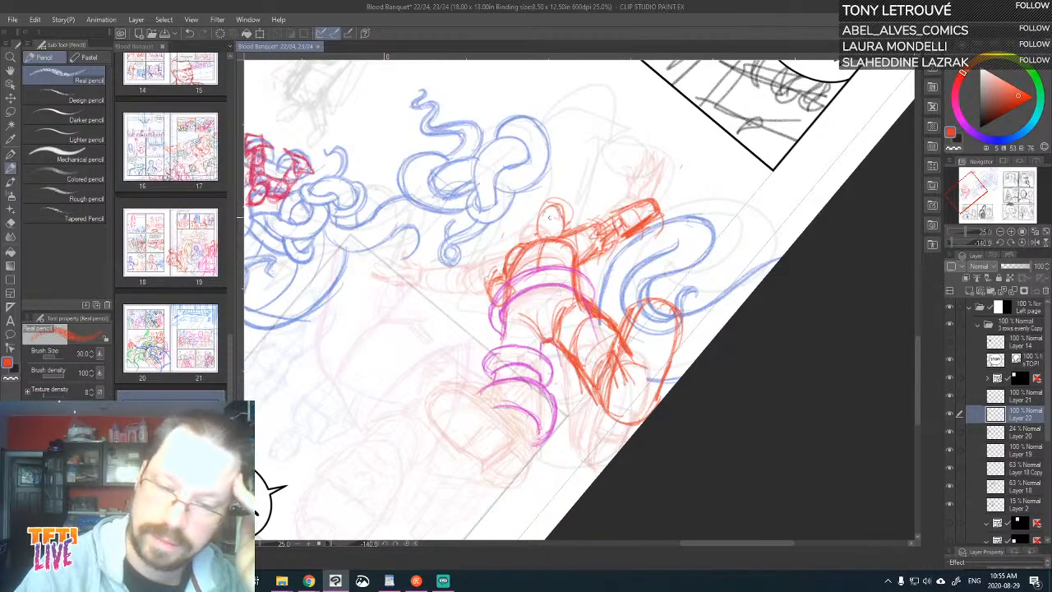
mouse_move(563, 217)
mouse_down()
mouse_move(539, 228)
mouse_move(546, 243)
mouse_move(554, 230)
mouse_up()
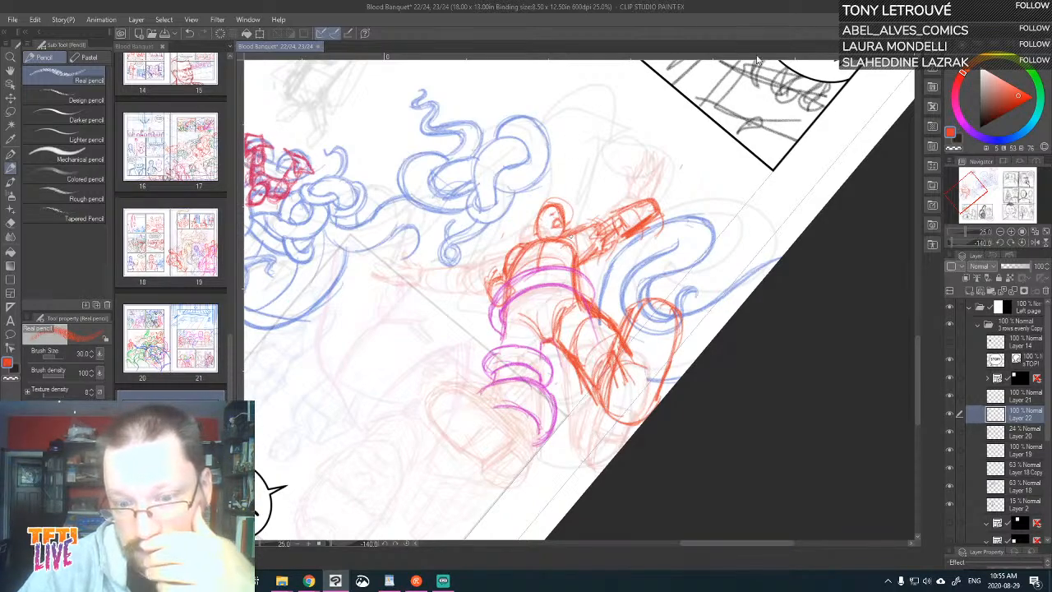
mouse_move(664, 183)
mouse_down()
mouse_move(661, 193)
mouse_move(682, 196)
mouse_move(664, 205)
mouse_move(683, 195)
mouse_move(637, 197)
mouse_move(654, 225)
mouse_move(661, 219)
mouse_up()
mouse_move(655, 204)
mouse_down()
mouse_move(658, 192)
mouse_move(669, 199)
mouse_move(668, 188)
mouse_up()
mouse_move(659, 225)
mouse_down()
mouse_move(643, 191)
mouse_move(639, 237)
mouse_move(636, 181)
mouse_move(643, 189)
mouse_move(629, 184)
mouse_move(651, 152)
mouse_move(633, 198)
mouse_move(633, 176)
mouse_move(641, 137)
mouse_up()
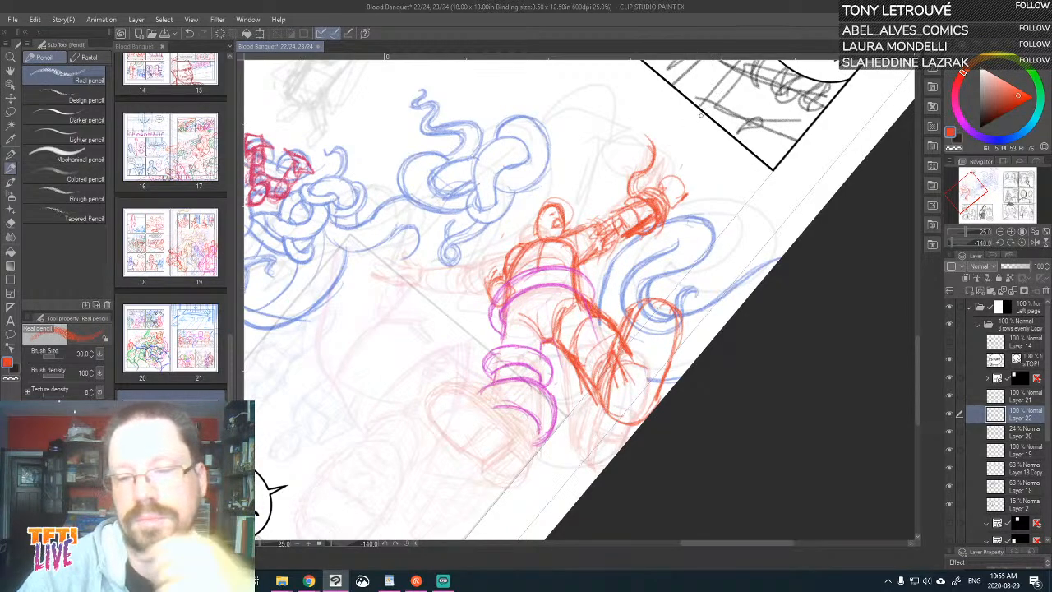
drag(680, 178, 675, 198)
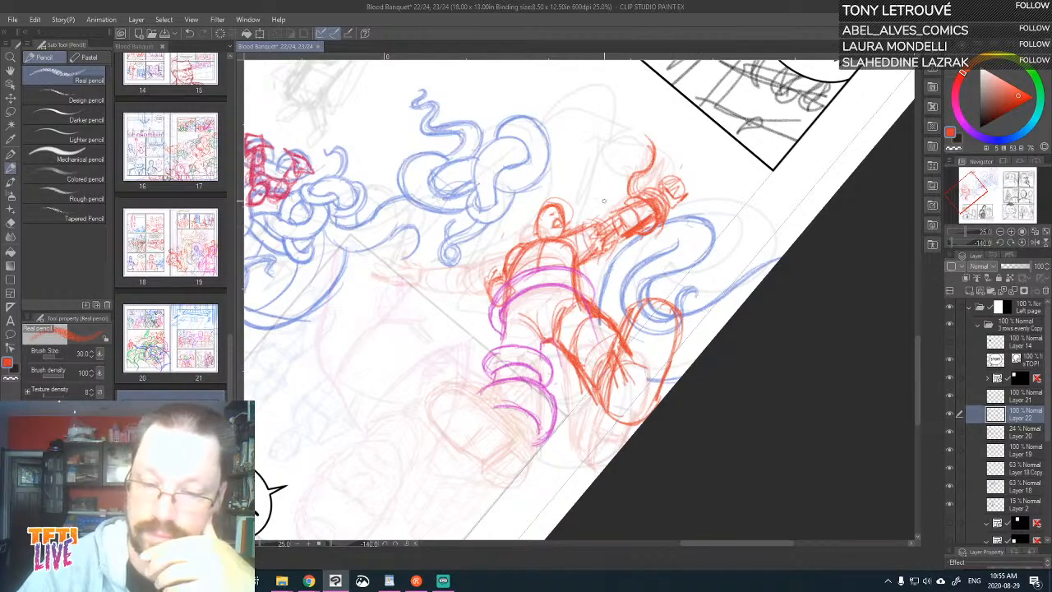
- Round out the raised arm's shoulder and upper arm with red contour strokes where it joins the torso
drag(583, 257, 593, 266)
drag(572, 230, 590, 218)
drag(576, 265, 593, 257)
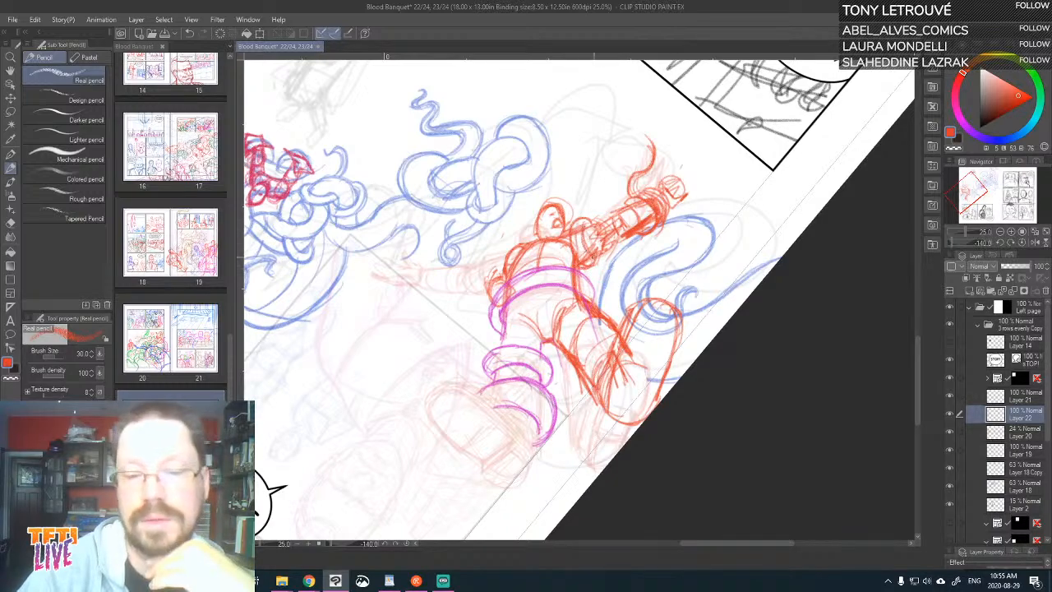
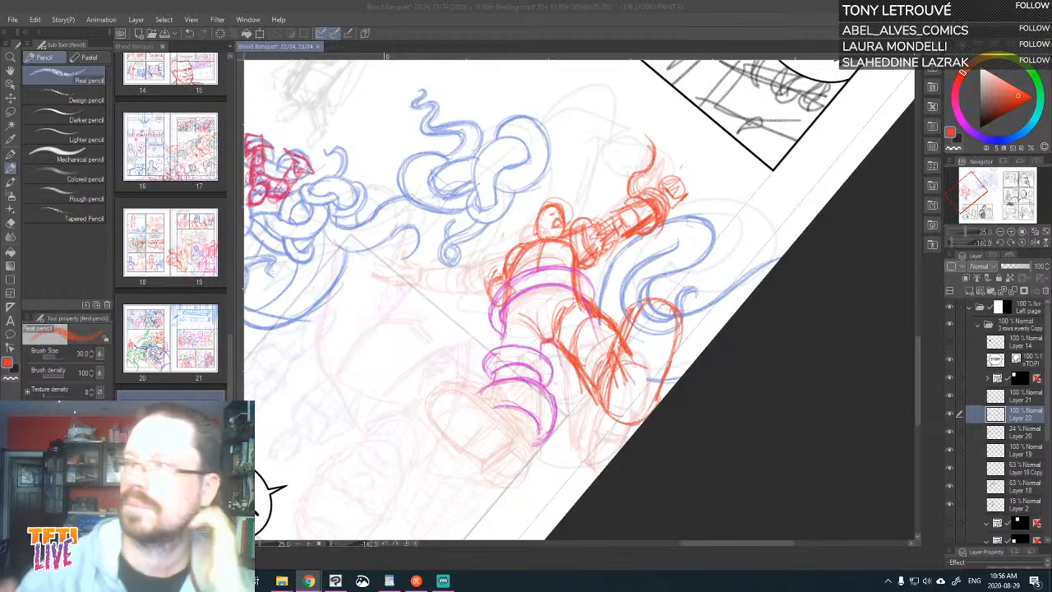
- Pencil the heel edge and ankle contours of the outward boot in red
click(649, 275)
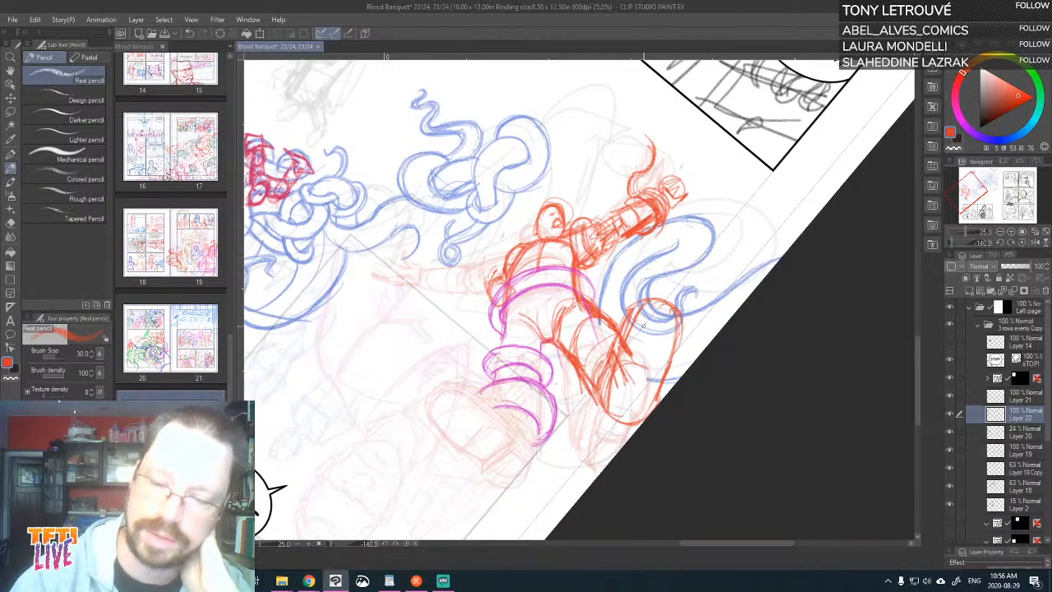
mouse_move(618, 385)
mouse_down()
mouse_move(662, 376)
mouse_move(622, 421)
mouse_move(629, 424)
mouse_move(656, 381)
mouse_move(624, 383)
mouse_up()
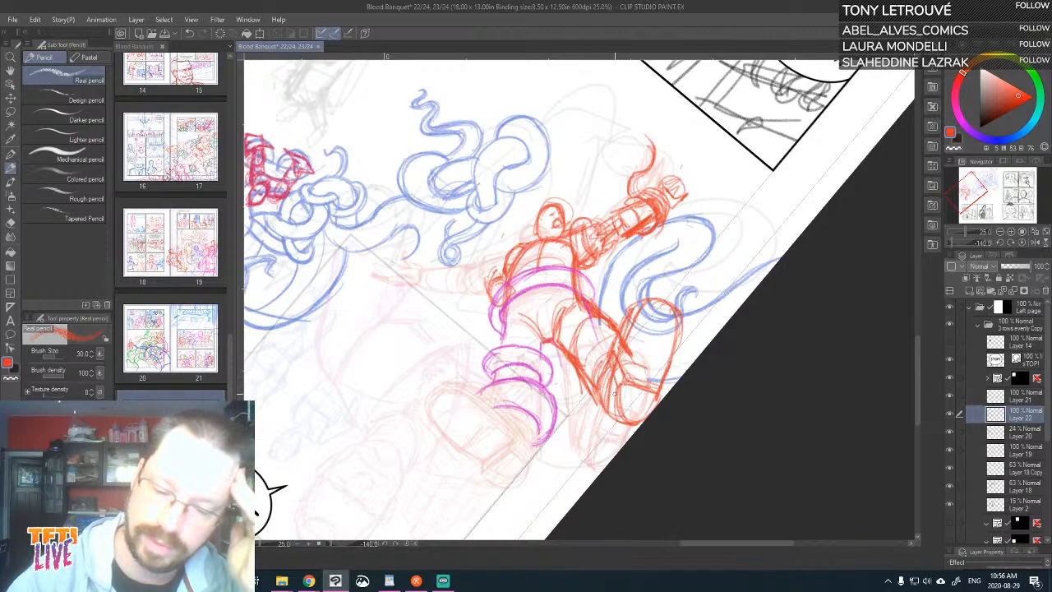
mouse_move(615, 391)
mouse_down()
mouse_move(618, 420)
mouse_move(620, 374)
mouse_up()
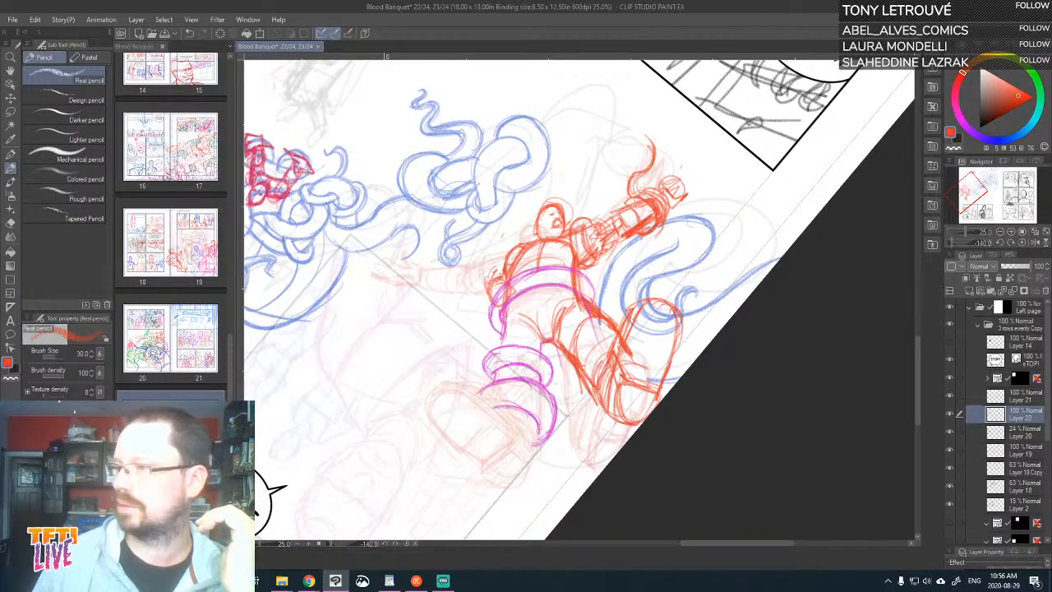
key(alt+Tab)
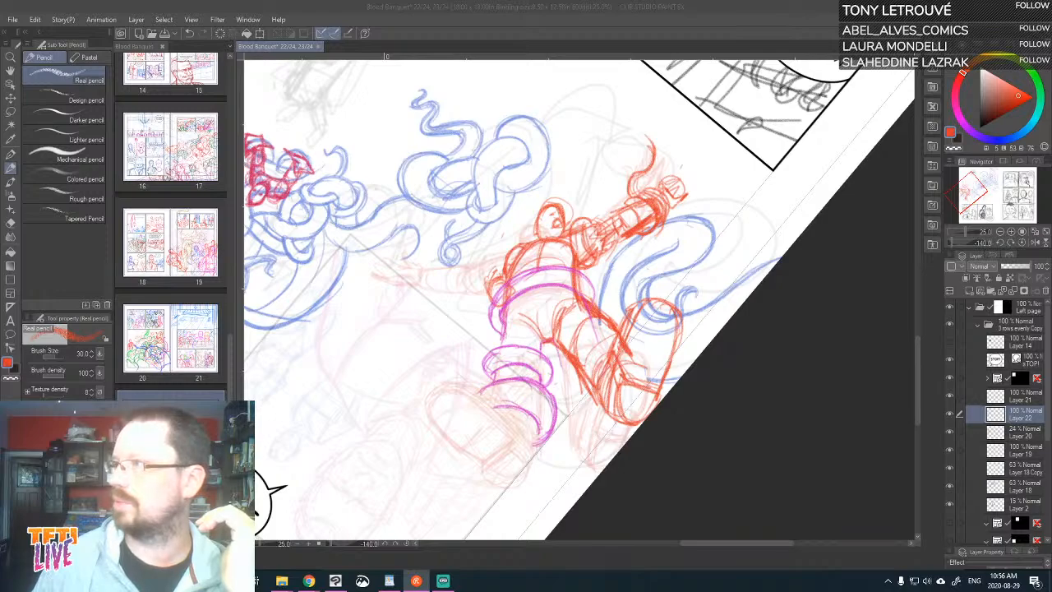
key(alt+Tab)
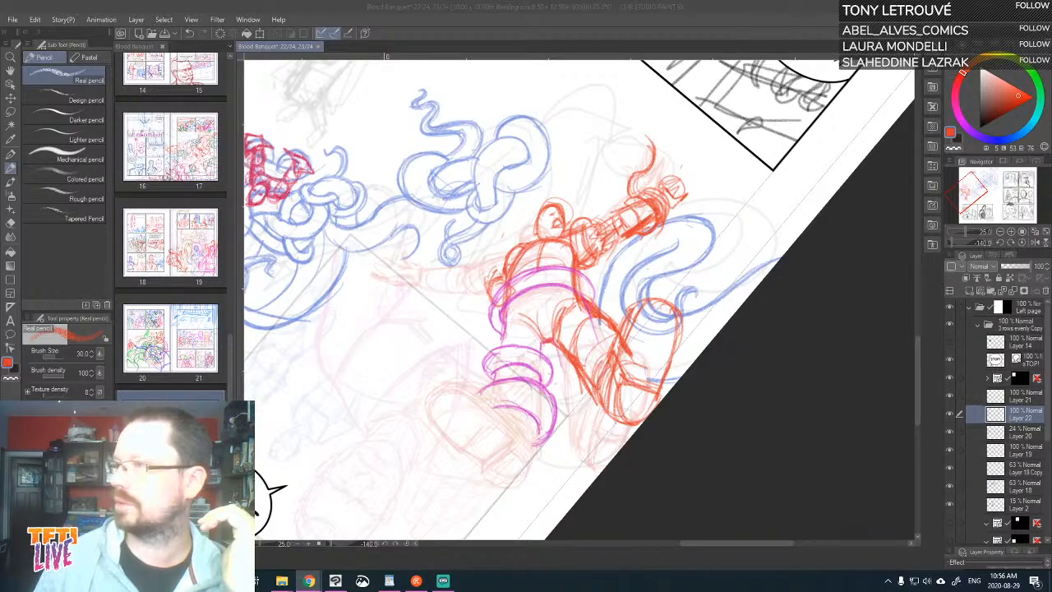
key(alt+Tab)
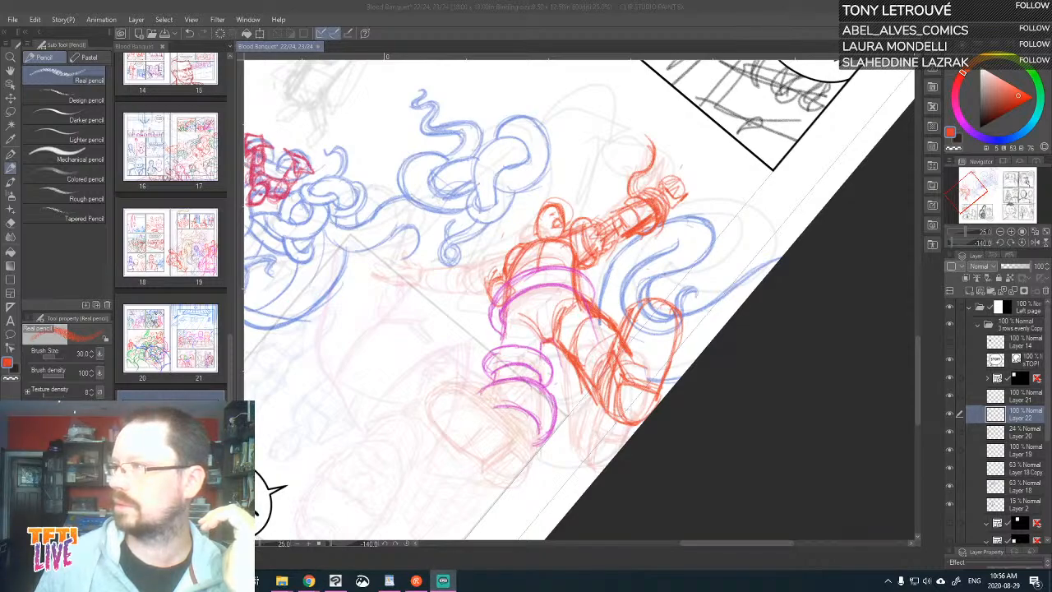
key(alt+Tab)
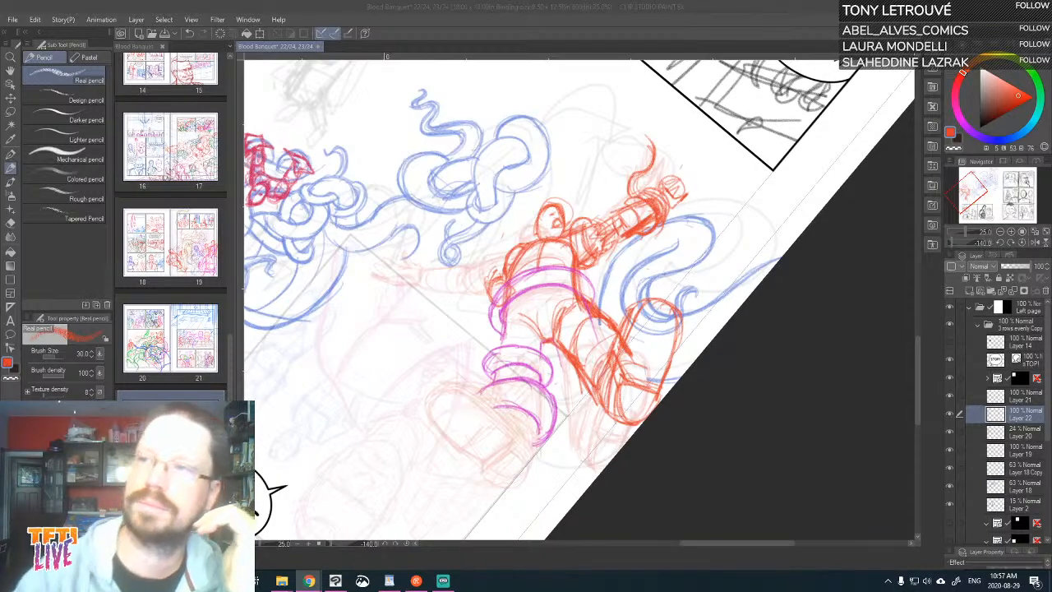
click(615, 242)
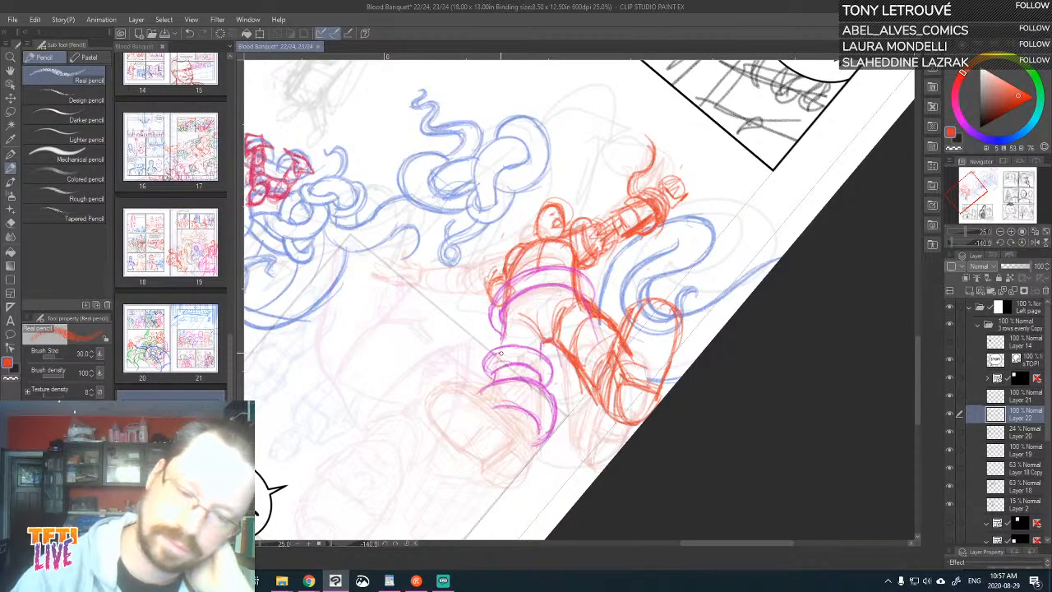
- Pencil the hip and crotch details below the waist coil, and define the fingers of the raised fist
mouse_move(500, 353)
mouse_down()
mouse_move(509, 315)
mouse_move(496, 352)
mouse_up()
drag(533, 289, 542, 330)
mouse_move(534, 288)
mouse_down()
mouse_move(528, 313)
mouse_move(540, 289)
mouse_move(552, 331)
mouse_move(541, 331)
mouse_up()
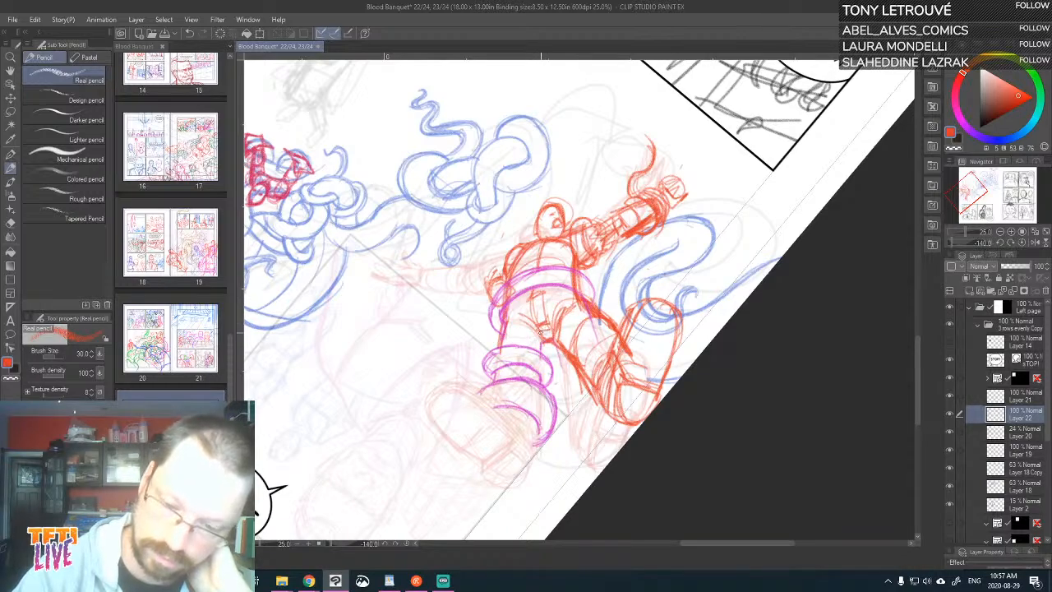
mouse_move(545, 292)
mouse_down()
mouse_move(516, 304)
mouse_move(555, 293)
mouse_up()
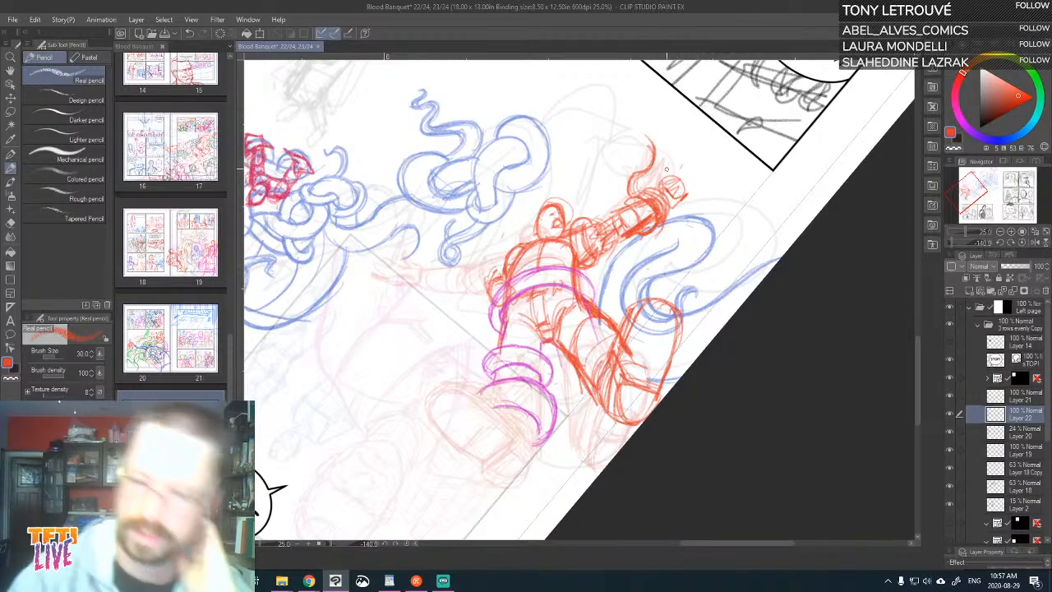
mouse_move(678, 173)
mouse_down()
mouse_move(662, 189)
mouse_move(679, 187)
mouse_move(681, 201)
mouse_up()
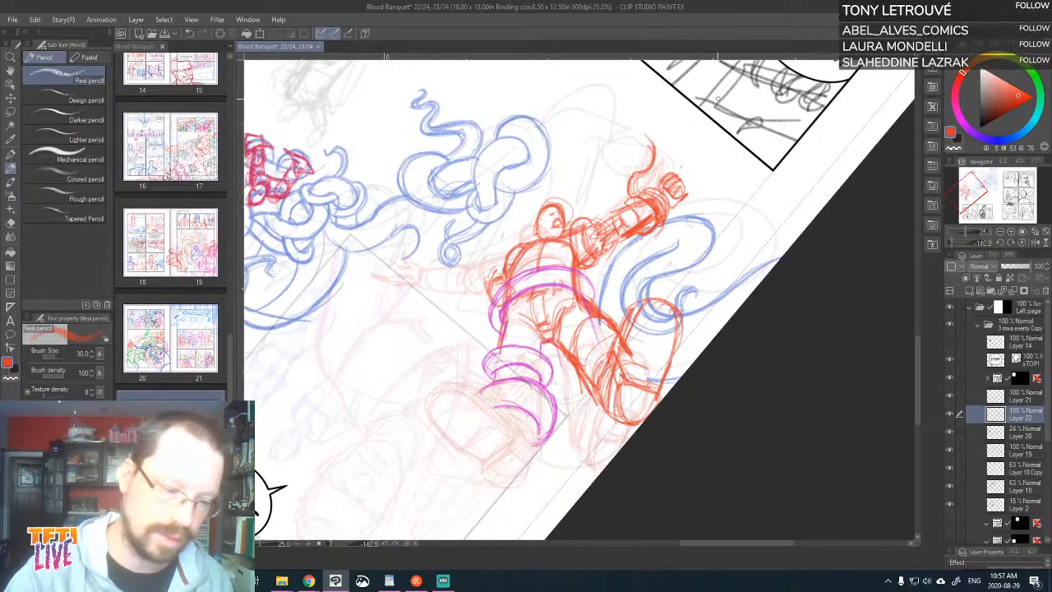
- Pencil red fold lines on the coiled leg's thigh between the waist coil and the knee coils
drag(647, 256, 682, 295)
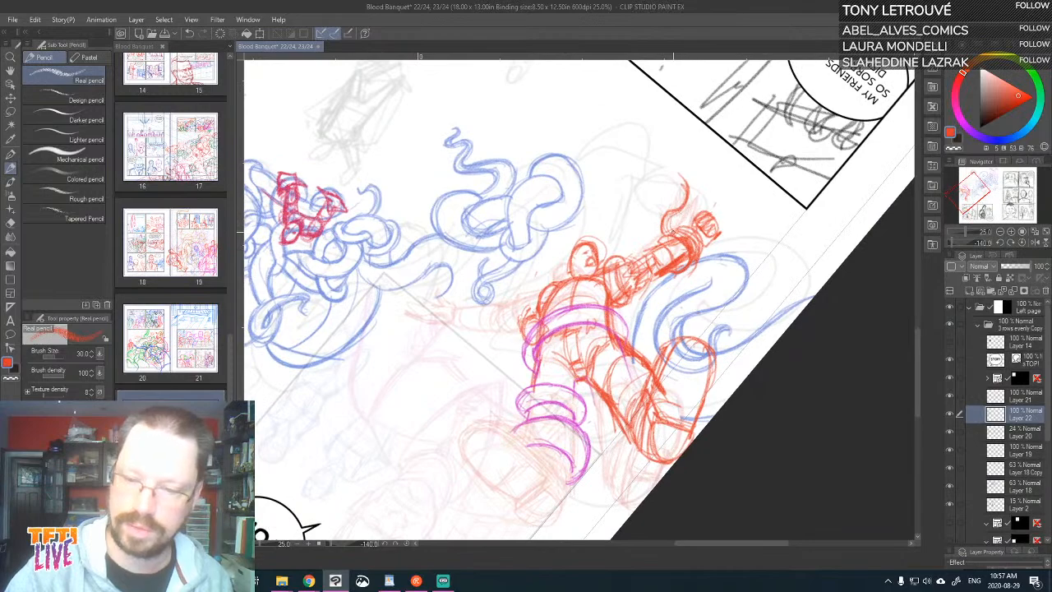
mouse_move(671, 228)
mouse_down()
mouse_move(683, 186)
mouse_move(760, 67)
mouse_move(771, 108)
mouse_move(761, 119)
mouse_up()
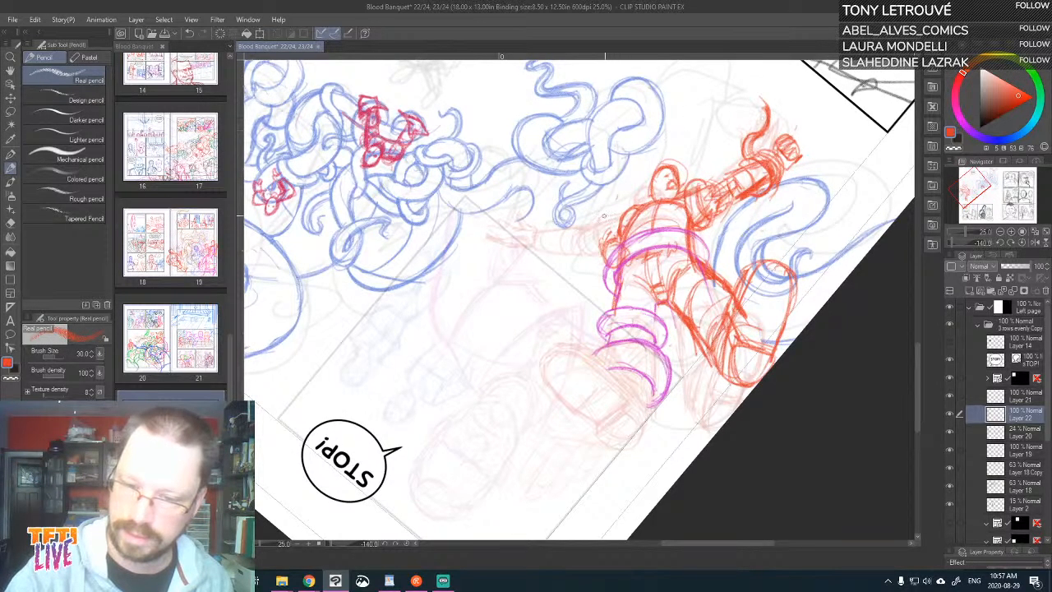
drag(667, 314, 630, 261)
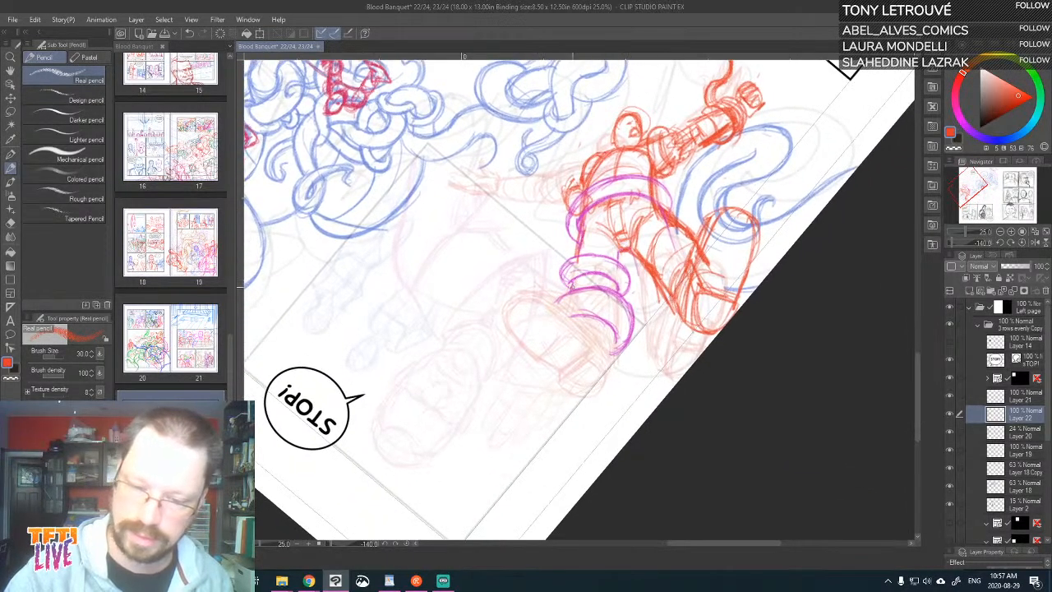
drag(573, 288, 577, 267)
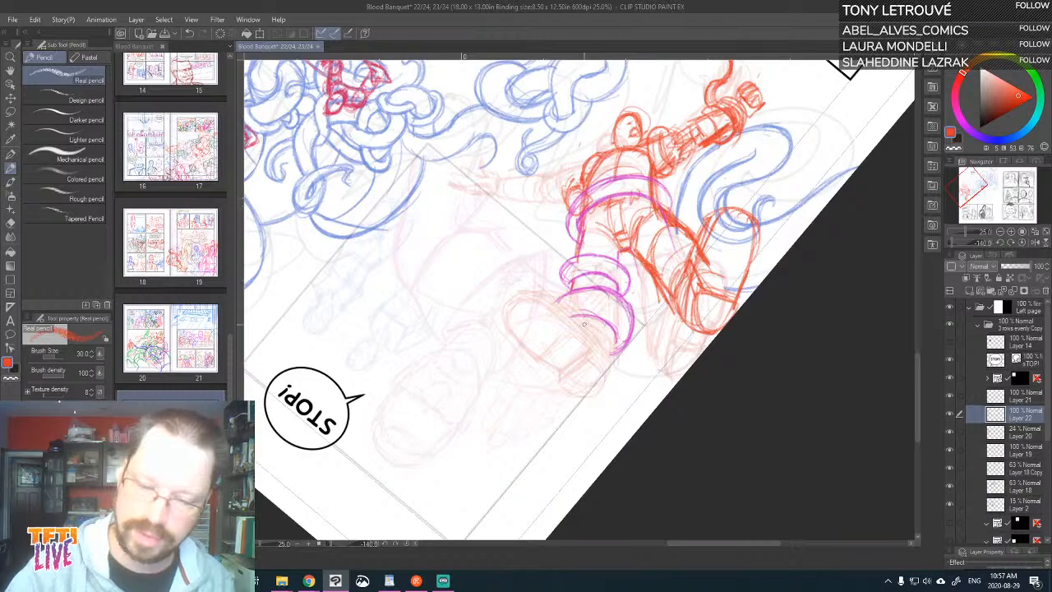
mouse_move(584, 324)
mouse_down()
mouse_move(614, 353)
mouse_move(596, 318)
mouse_move(554, 359)
mouse_up()
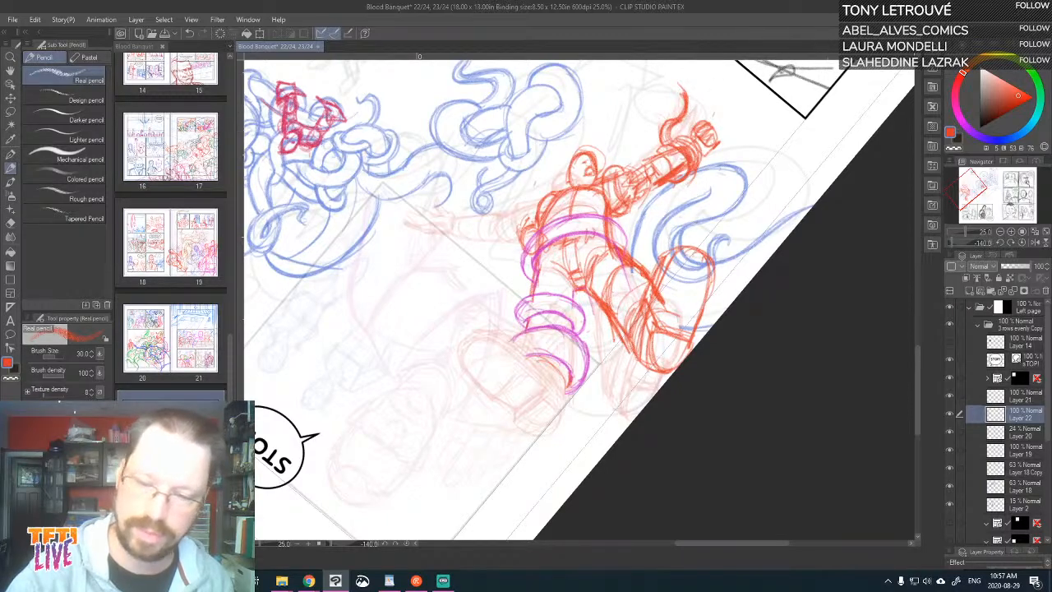
drag(630, 205, 706, 166)
drag(616, 242, 648, 255)
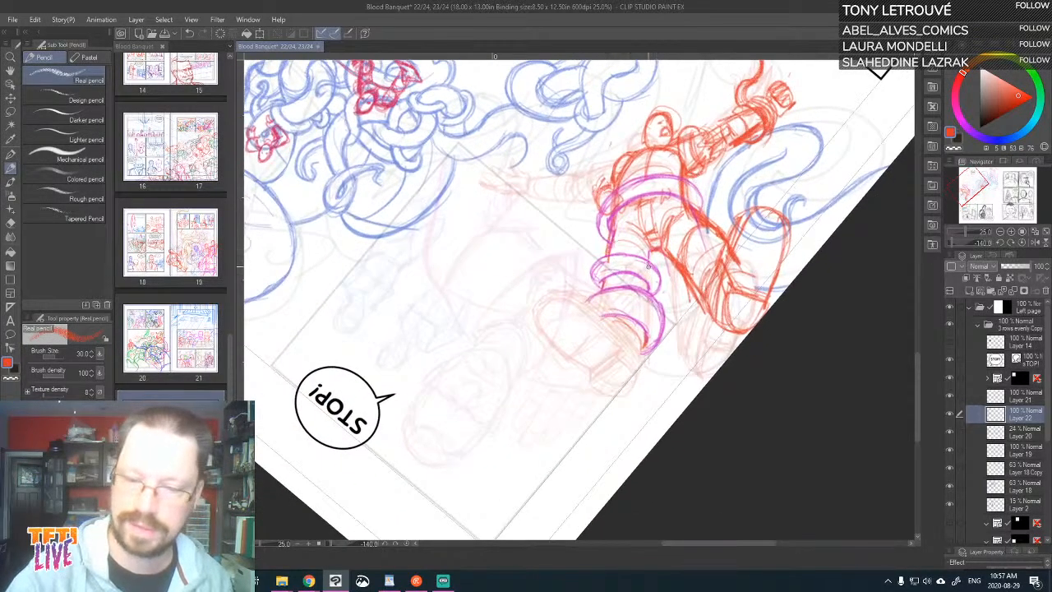
drag(617, 220, 646, 230)
mouse_move(605, 288)
mouse_down()
mouse_move(642, 277)
mouse_move(629, 274)
mouse_move(635, 246)
mouse_move(651, 213)
mouse_move(685, 204)
mouse_move(676, 199)
mouse_up()
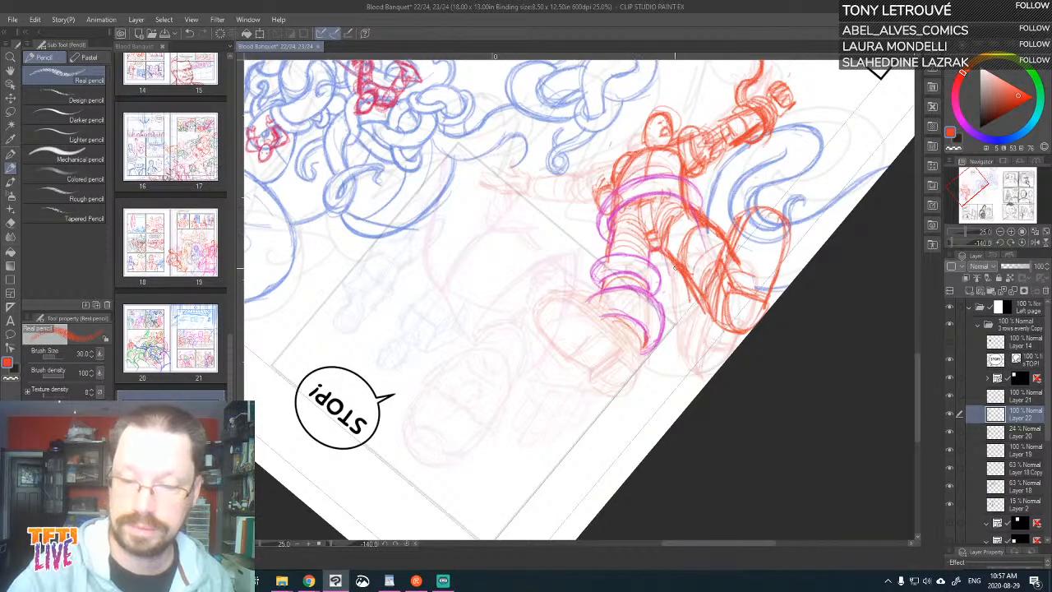
- Add curved red wrinkle lines along the trouser of the outward bent leg, from thigh to boot
drag(670, 250, 697, 222)
drag(705, 244, 717, 231)
drag(688, 268, 704, 235)
drag(692, 279, 716, 247)
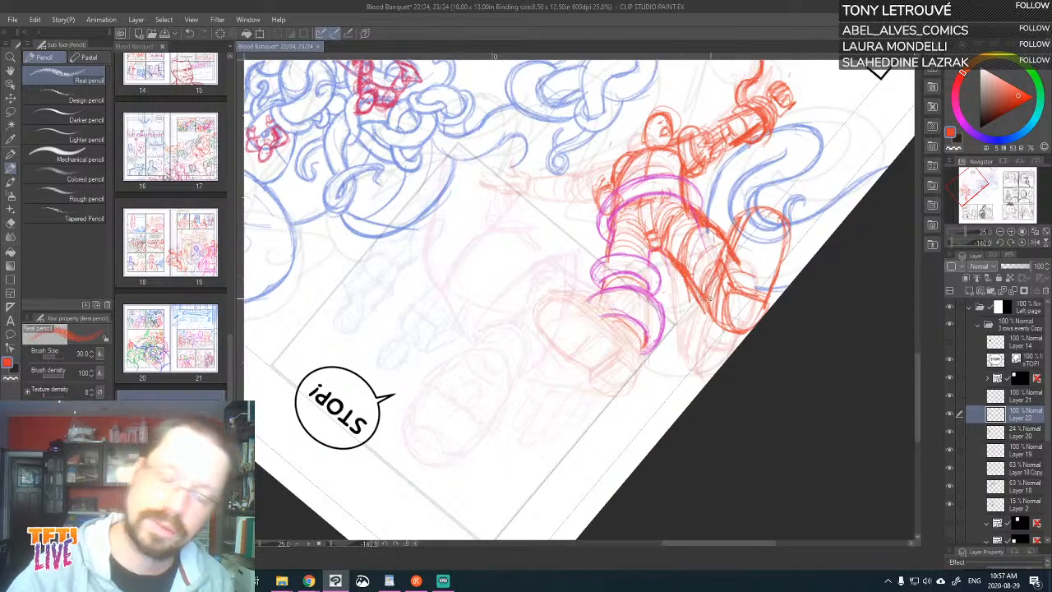
- Pencil the other arm's forearm and fingered hand in red, and refine the head and chest contours
drag(786, 65, 742, 162)
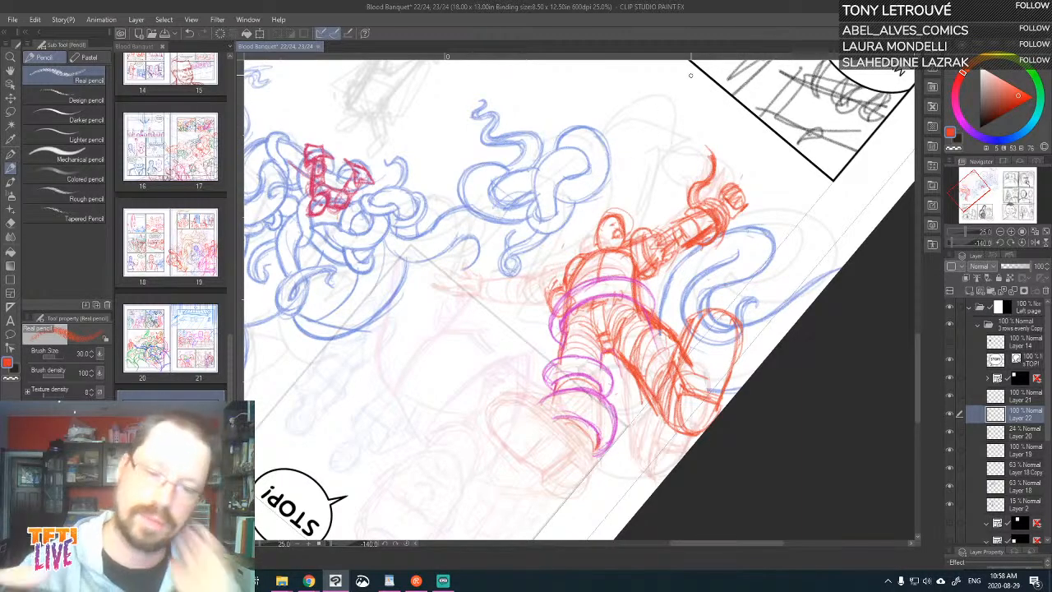
mouse_move(522, 305)
mouse_down()
mouse_move(526, 290)
mouse_move(551, 286)
mouse_move(546, 297)
mouse_move(574, 255)
mouse_up()
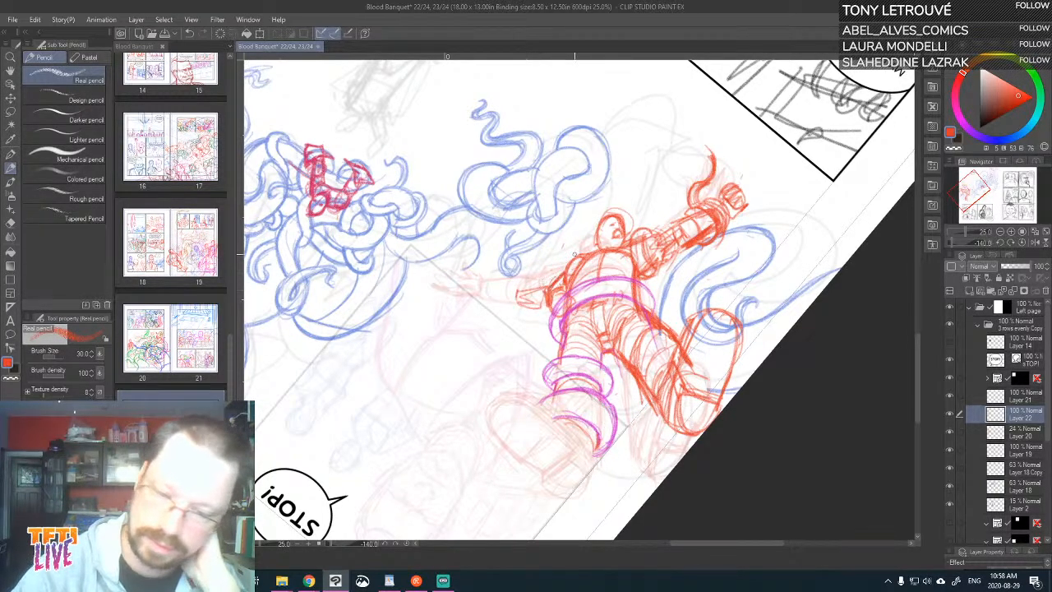
mouse_move(566, 298)
mouse_down()
mouse_move(531, 311)
mouse_move(531, 286)
mouse_move(543, 285)
mouse_move(536, 314)
mouse_move(523, 307)
mouse_move(536, 306)
mouse_move(533, 289)
mouse_move(523, 289)
mouse_move(545, 319)
mouse_move(559, 280)
mouse_up()
drag(557, 286, 564, 271)
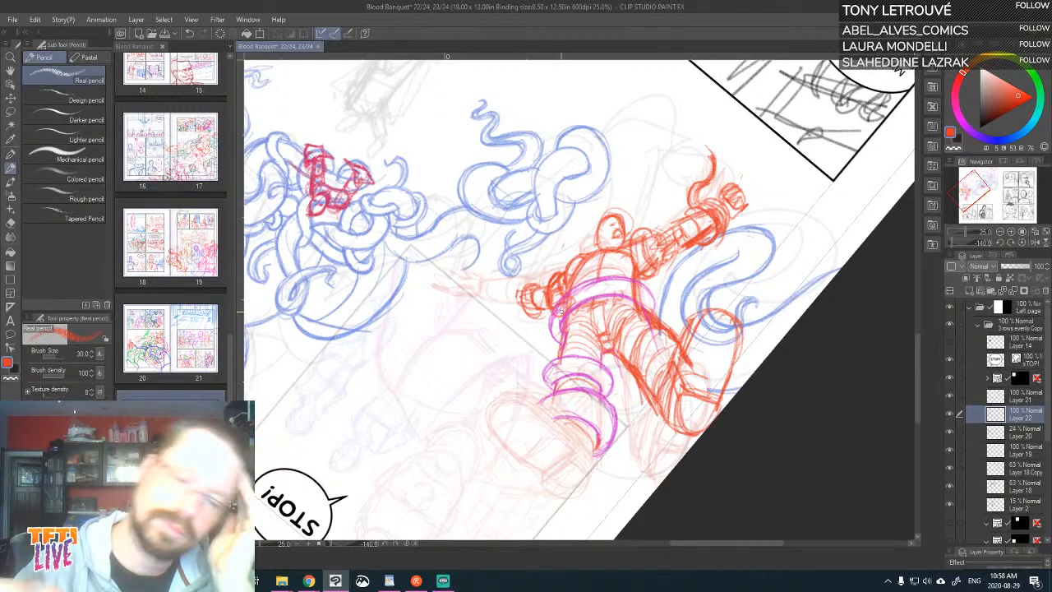
mouse_move(559, 309)
mouse_down()
mouse_move(502, 224)
mouse_move(517, 292)
mouse_move(505, 285)
mouse_move(507, 309)
mouse_move(510, 295)
mouse_move(502, 305)
mouse_move(491, 289)
mouse_move(508, 280)
mouse_move(518, 294)
mouse_move(491, 298)
mouse_up()
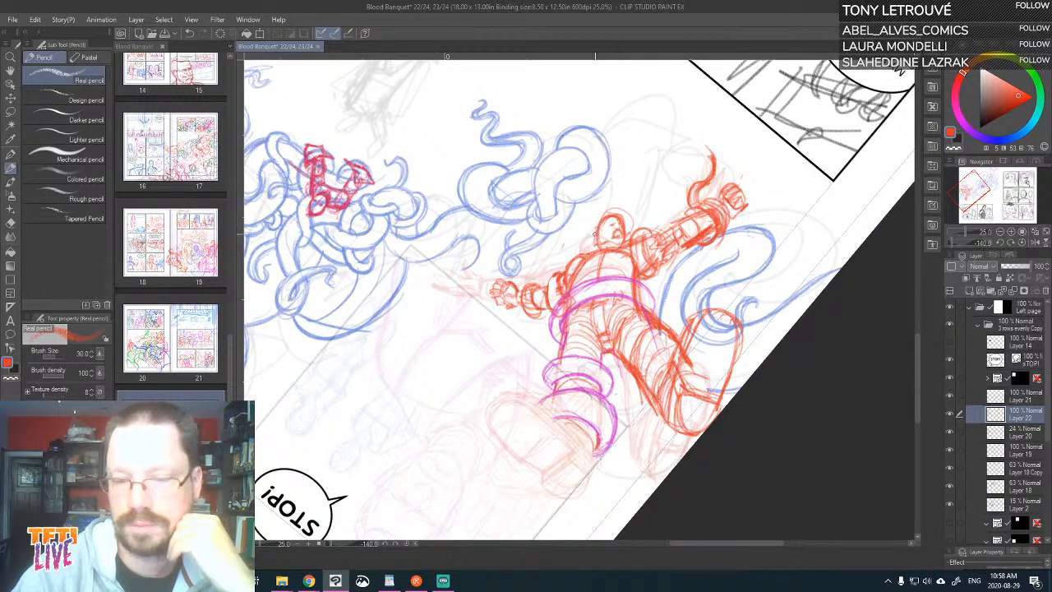
mouse_move(608, 213)
mouse_down()
mouse_move(624, 229)
mouse_move(690, 233)
mouse_move(676, 229)
mouse_up()
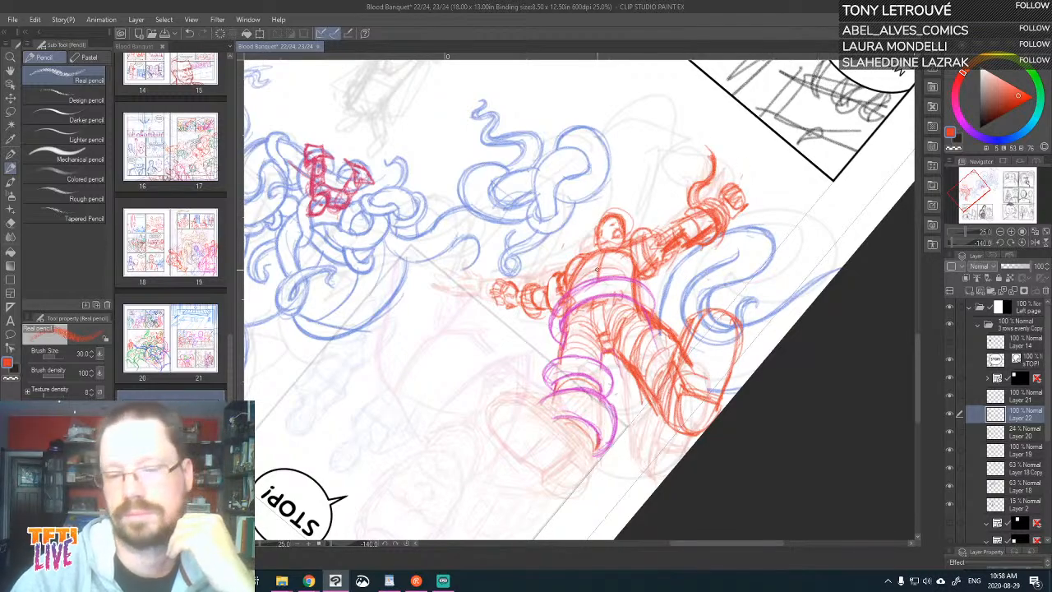
mouse_move(598, 270)
mouse_down()
mouse_move(636, 255)
mouse_move(614, 268)
mouse_move(596, 268)
mouse_move(604, 256)
mouse_move(581, 265)
mouse_up()
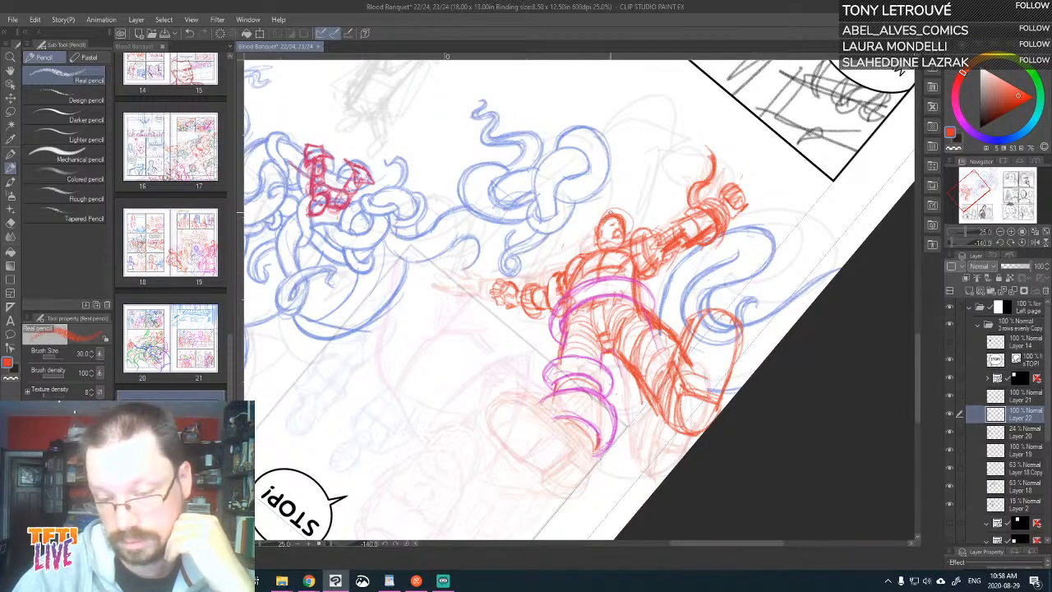
- Outline the sole and heel block of the coiled leg's foreshortened boot in red over the faint sketch
key(^)
key(^)
key(^)
key(^)
key(^)
key(^)
key(^)
key(^)
key(^)
key(^)
key(^)
key(^)
key(^)
key(^)
key(^)
key(^)
key(^)
key(^)
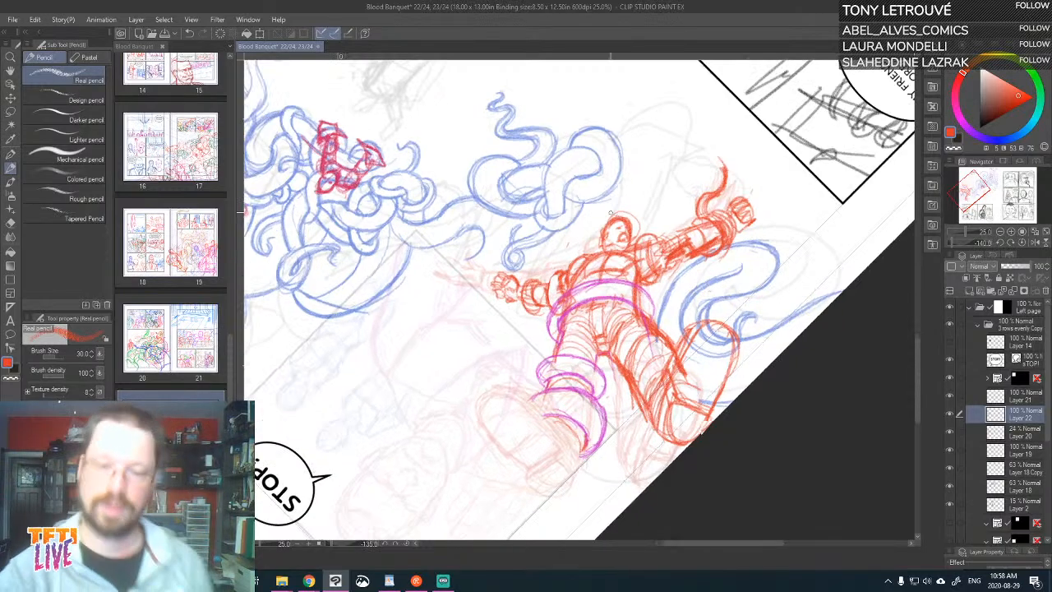
key(^)
key(^)
key(^)
key(^)
key(^)
key(^)
key(^)
key(^)
key(^)
key(^)
key(^)
key(^)
key(^)
key(^)
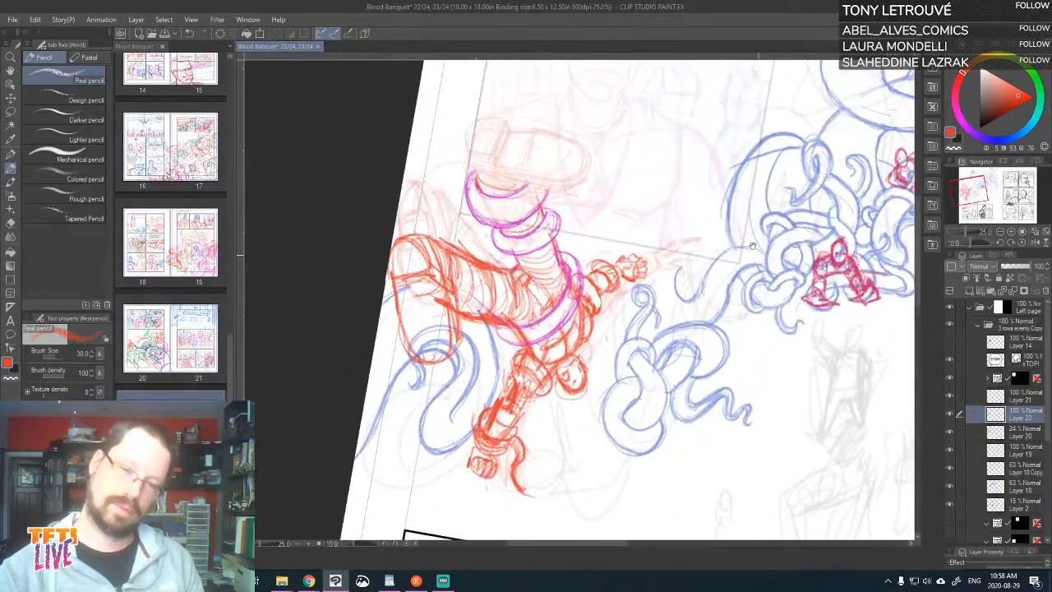
key(^)
key(^)
key(^)
key(^)
key(^)
key(^)
key(^)
key(^)
key(^)
key(^)
key(^)
key(^)
key(^)
key(^)
key(^)
key(^)
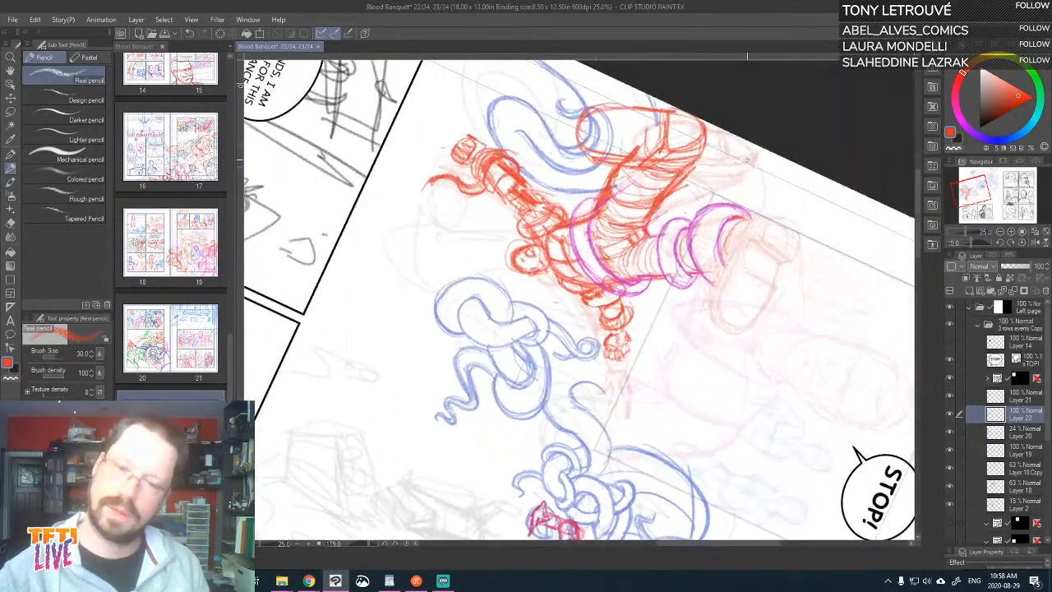
mouse_move(749, 239)
mouse_down()
mouse_move(783, 253)
mouse_move(756, 239)
mouse_move(780, 260)
mouse_move(750, 240)
mouse_move(785, 261)
mouse_move(798, 218)
mouse_move(762, 238)
mouse_move(800, 255)
mouse_up()
mouse_move(782, 216)
mouse_down()
mouse_move(754, 231)
mouse_move(725, 273)
mouse_move(722, 327)
mouse_move(748, 330)
mouse_move(785, 260)
mouse_up()
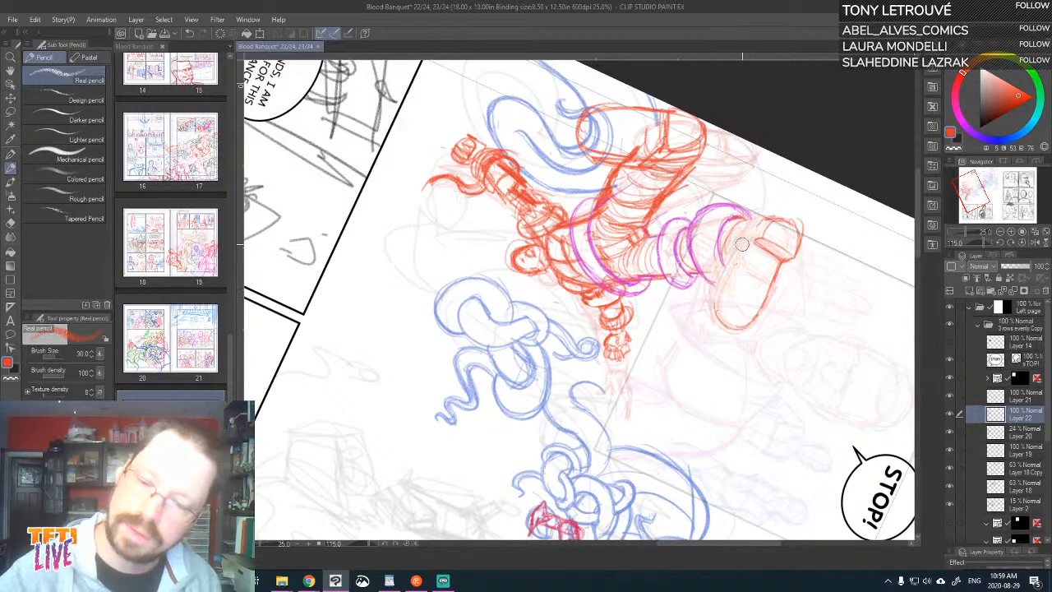
mouse_move(714, 307)
mouse_down()
mouse_move(758, 238)
mouse_move(725, 289)
mouse_up()
- Strengthen the boot sole's outer contour and mark the arch line dividing the forefoot from the heel
key(asciicircum)
key(asciicircum)
key(asciicircum)
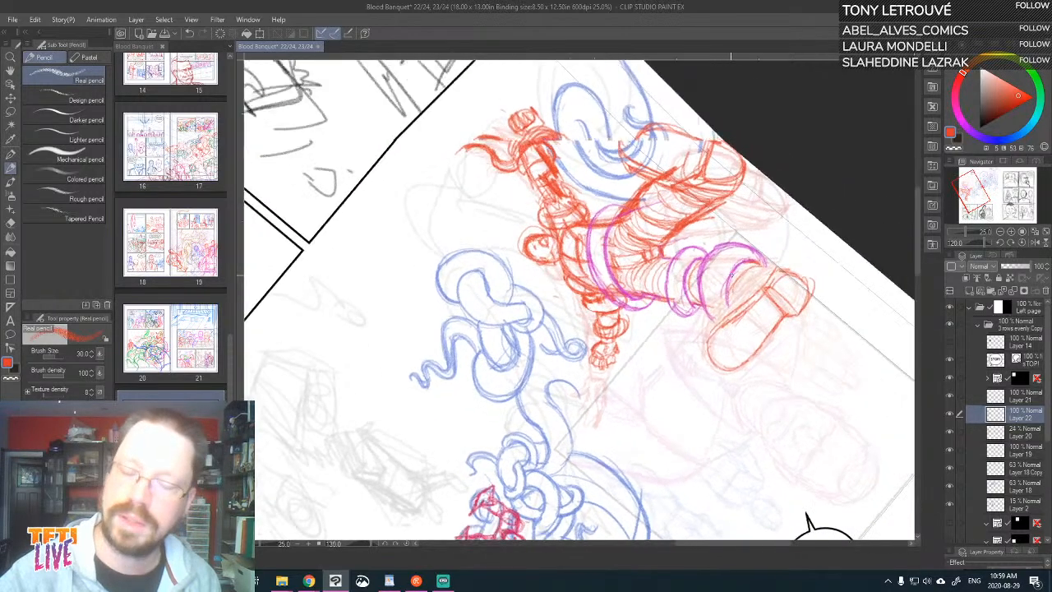
key(asciicircum)
key(asciicircum)
key(asciicircum)
key(asciicircum)
key(asciicircum)
key(asciicircum)
key(asciicircum)
key(asciicircum)
key(asciicircum)
key(asciicircum)
key(asciicircum)
key(asciicircum)
key(asciicircum)
key(asciicircum)
key(asciicircum)
key(asciicircum)
key(asciicircum)
key(asciicircum)
key(asciicircum)
key(asciicircum)
drag(564, 354, 738, 245)
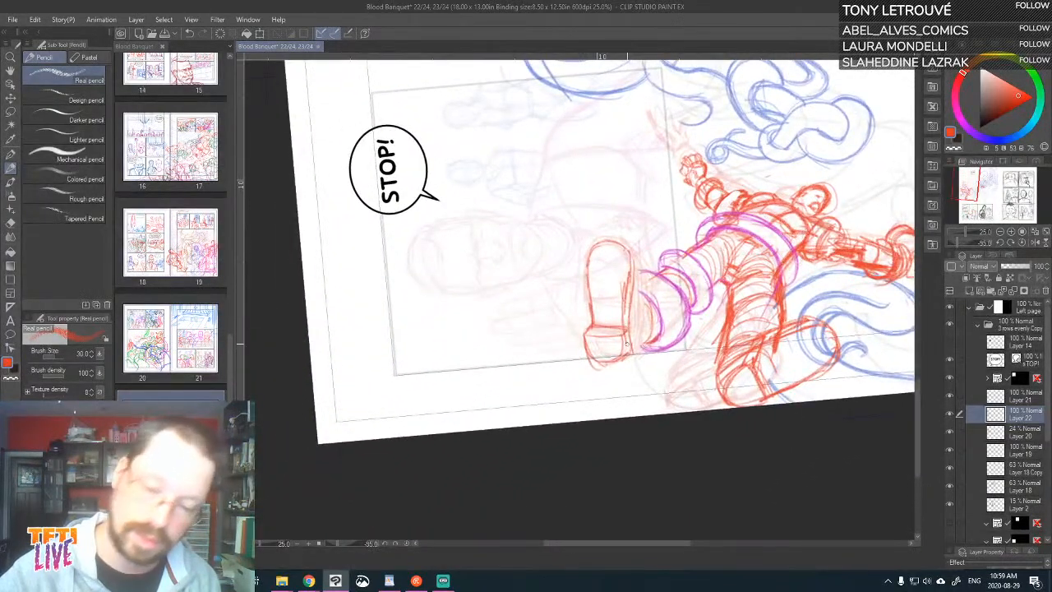
mouse_move(628, 355)
mouse_down()
mouse_move(621, 297)
mouse_move(585, 295)
mouse_move(592, 246)
mouse_up()
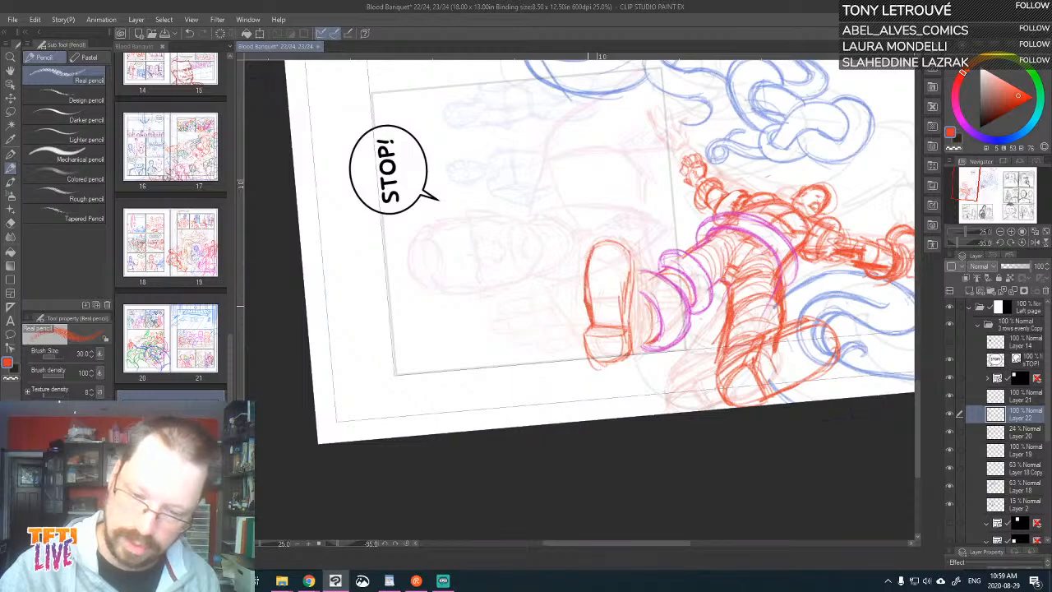
mouse_move(586, 297)
mouse_down()
mouse_move(588, 245)
mouse_move(610, 237)
mouse_move(623, 298)
mouse_move(580, 264)
mouse_move(579, 275)
mouse_move(620, 300)
mouse_up()
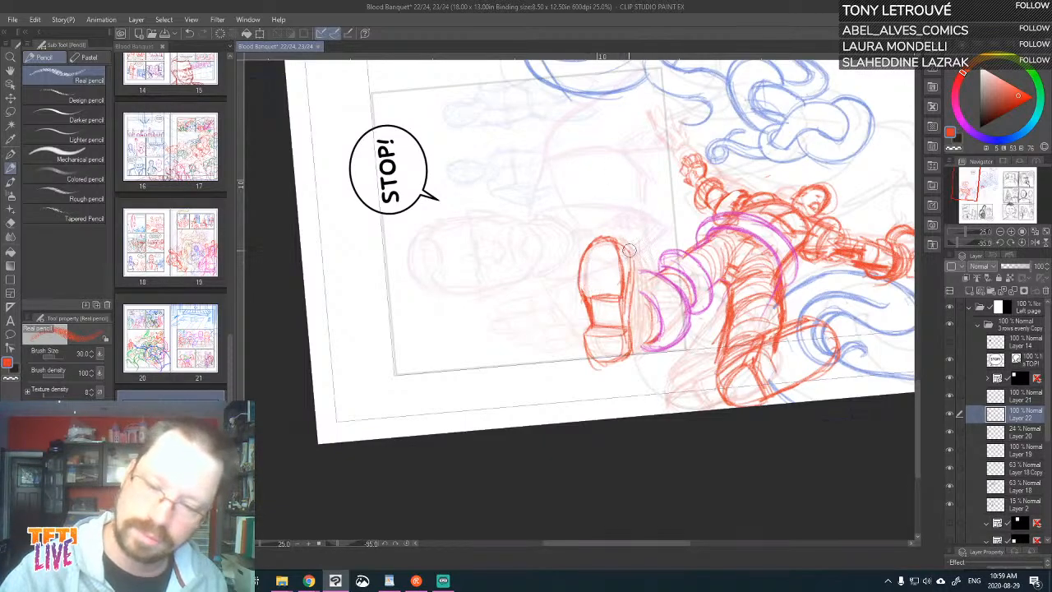
- Pencil the sole's thickness along the boot's side and heel, and hatch tread lines across the sole
key(asciicircum)
key(asciicircum)
key(asciicircum)
key(asciicircum)
key(asciicircum)
key(asciicircum)
key(asciicircum)
key(asciicircum)
key(asciicircum)
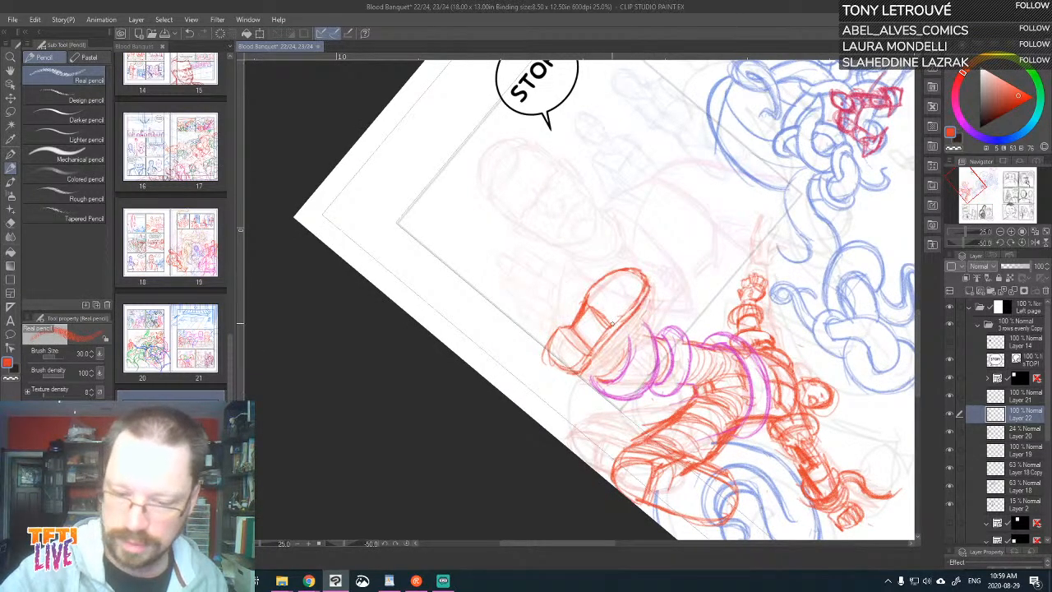
drag(648, 286, 644, 310)
drag(641, 309, 594, 364)
drag(632, 322, 621, 342)
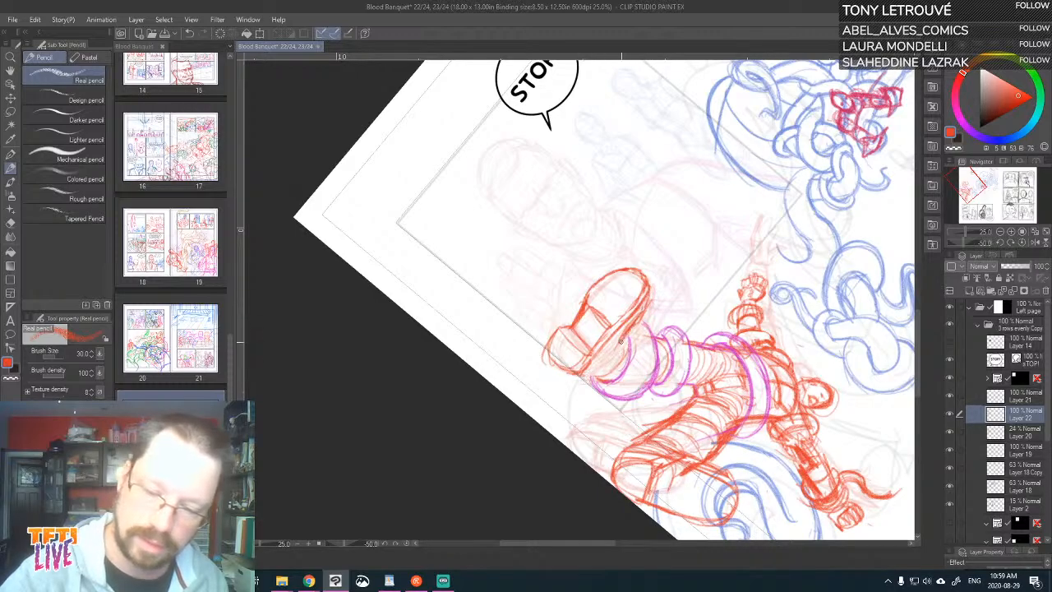
drag(585, 373, 630, 327)
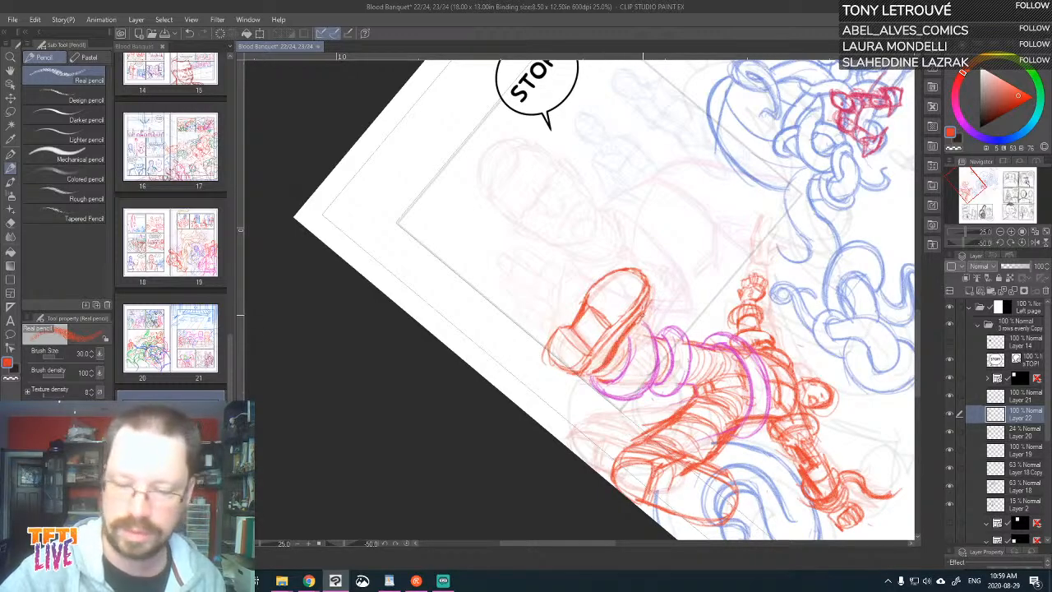
mouse_move(575, 373)
mouse_down()
mouse_move(590, 372)
mouse_move(552, 360)
mouse_move(590, 360)
mouse_move(610, 335)
mouse_up()
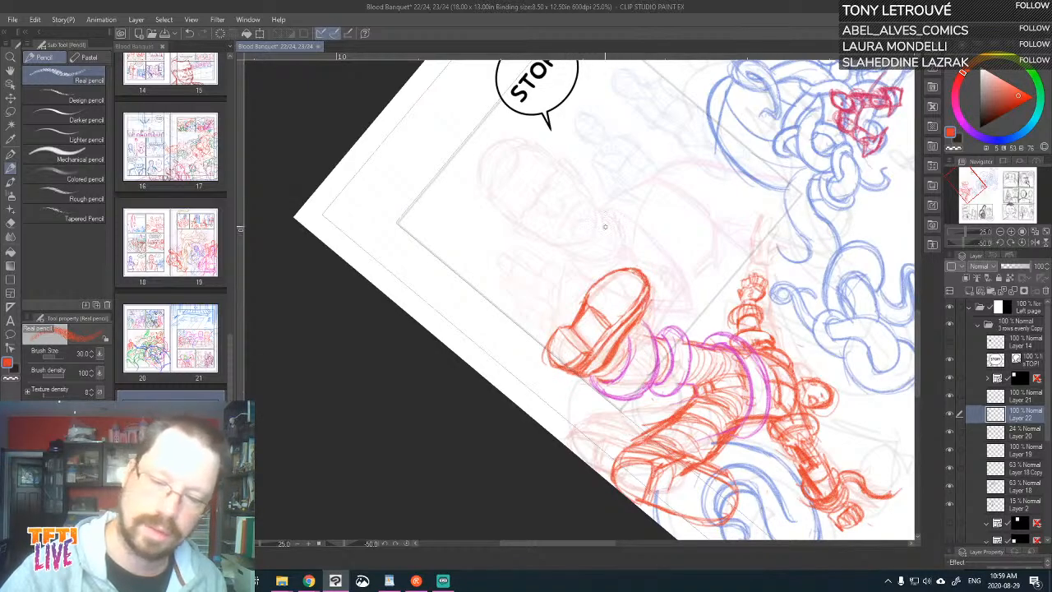
mouse_move(591, 301)
mouse_down()
mouse_move(620, 314)
mouse_move(633, 277)
mouse_up()
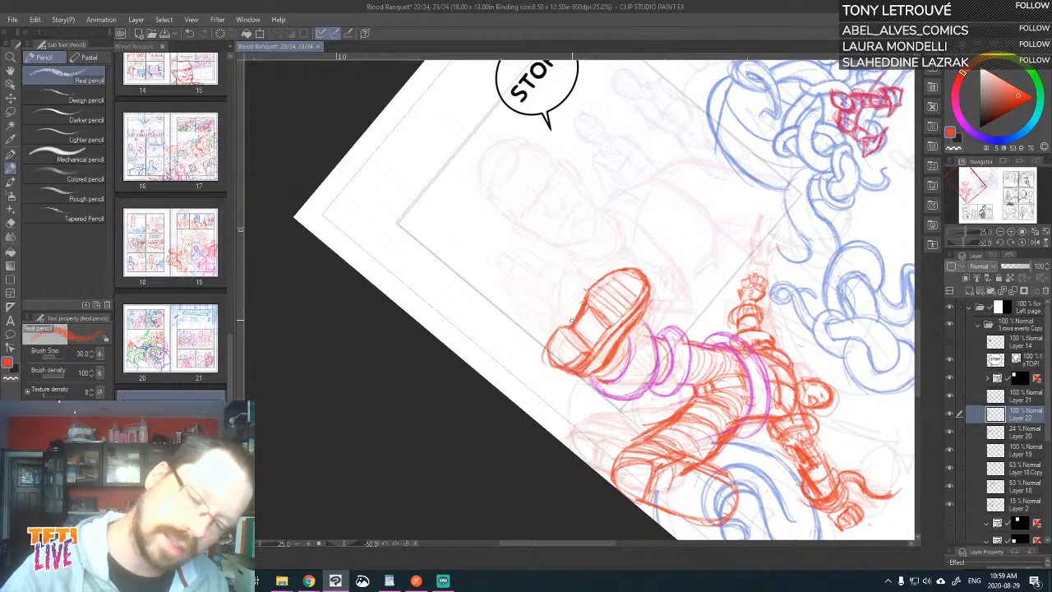
drag(562, 327, 582, 346)
- Pencil the boot's ankle and lower shaft in red where they meet the magenta coils under the sole
drag(733, 244, 717, 192)
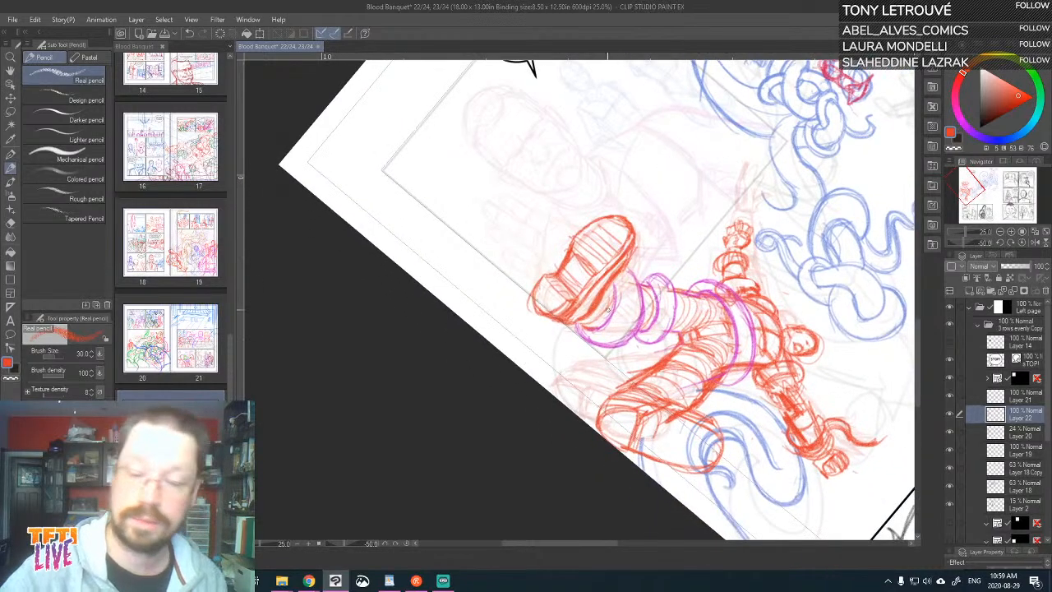
mouse_move(611, 286)
mouse_down()
mouse_move(608, 306)
mouse_move(579, 328)
mouse_up()
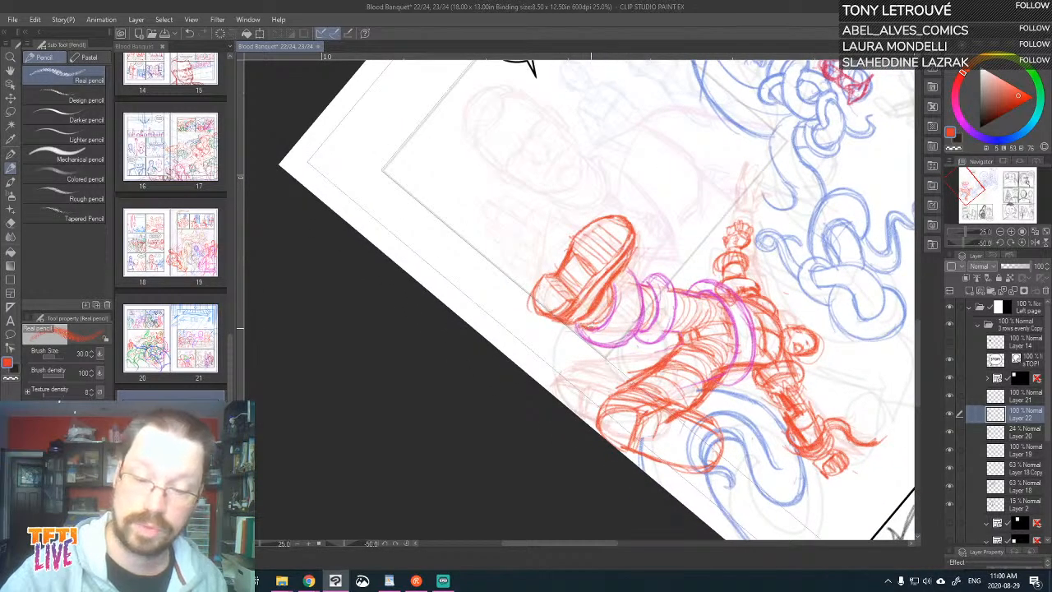
drag(613, 286, 616, 312)
key(asciicircum)
key(asciicircum)
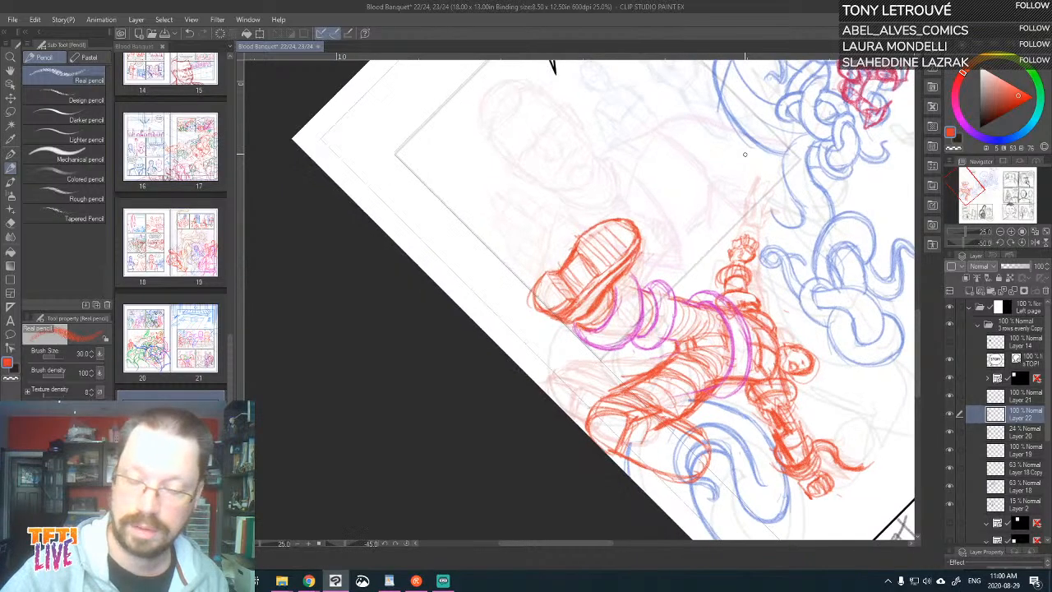
key(asciicircum)
key(asciicircum)
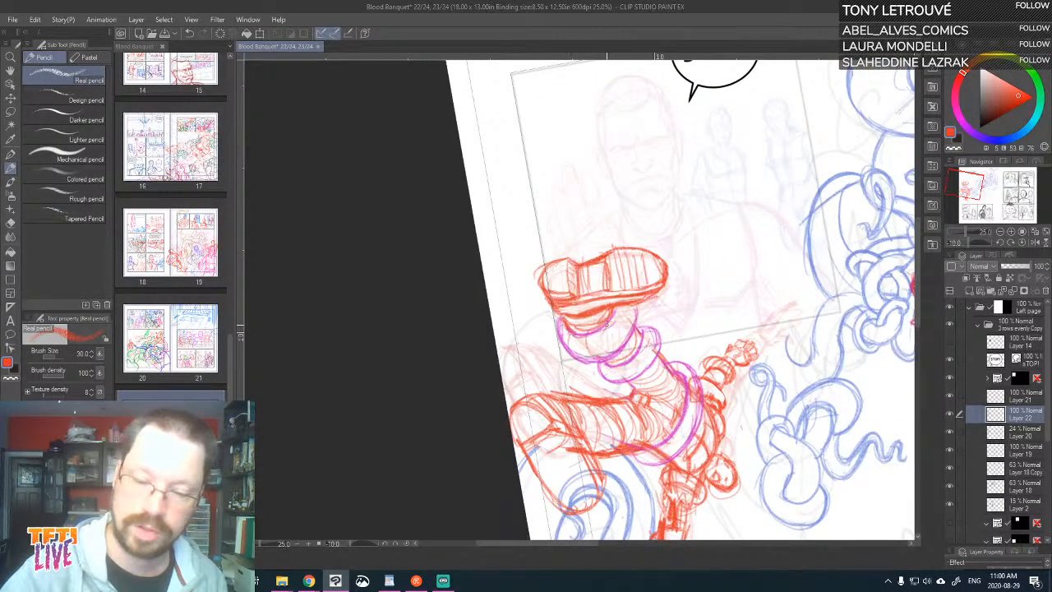
drag(615, 309, 640, 326)
- Firm up the coiled leg's thigh contour in red between the knee coils and the waist coil
mouse_move(661, 361)
mouse_down()
mouse_move(658, 282)
mouse_move(644, 304)
mouse_up()
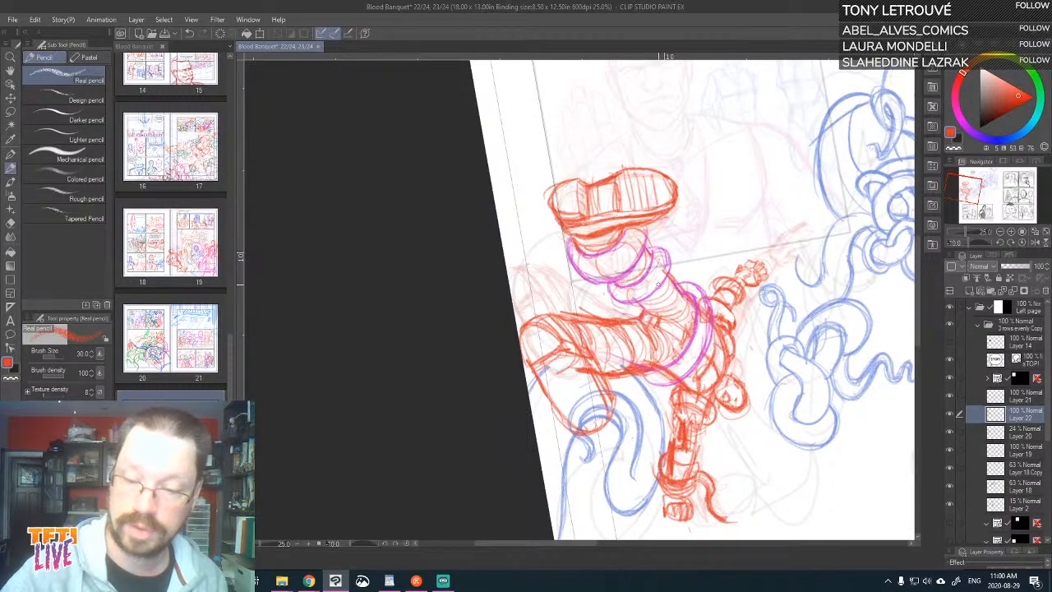
mouse_move(677, 351)
mouse_down()
mouse_move(657, 307)
mouse_move(645, 350)
mouse_up()
key(asciicircum)
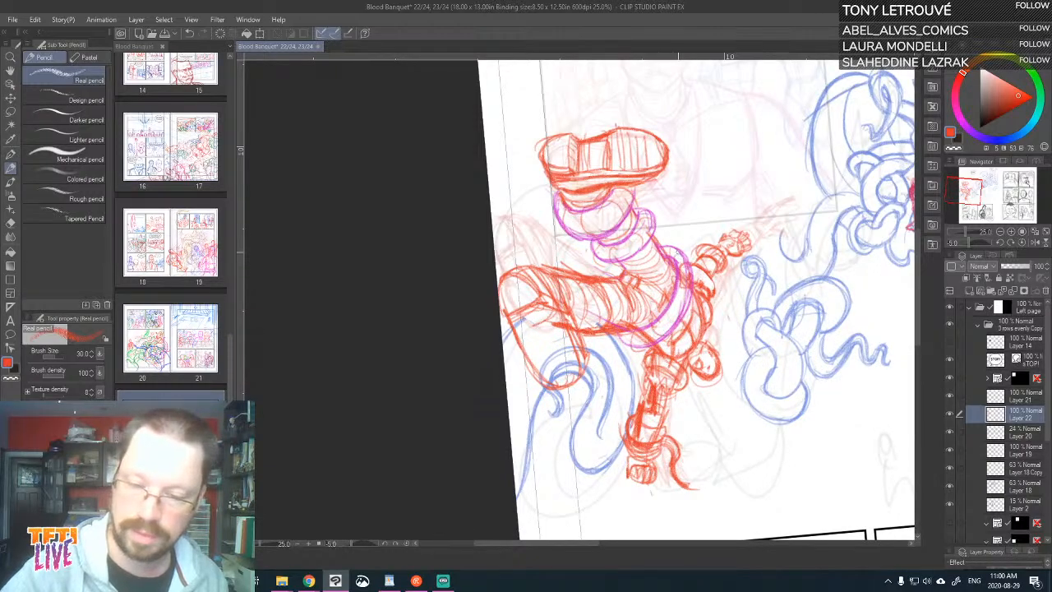
drag(676, 259, 695, 250)
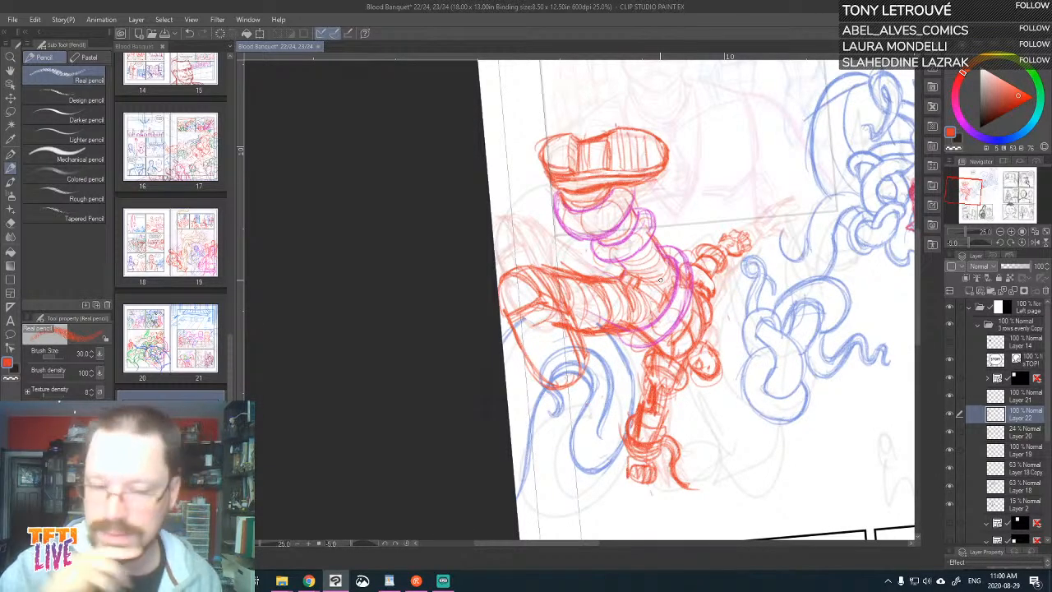
drag(736, 275, 723, 236)
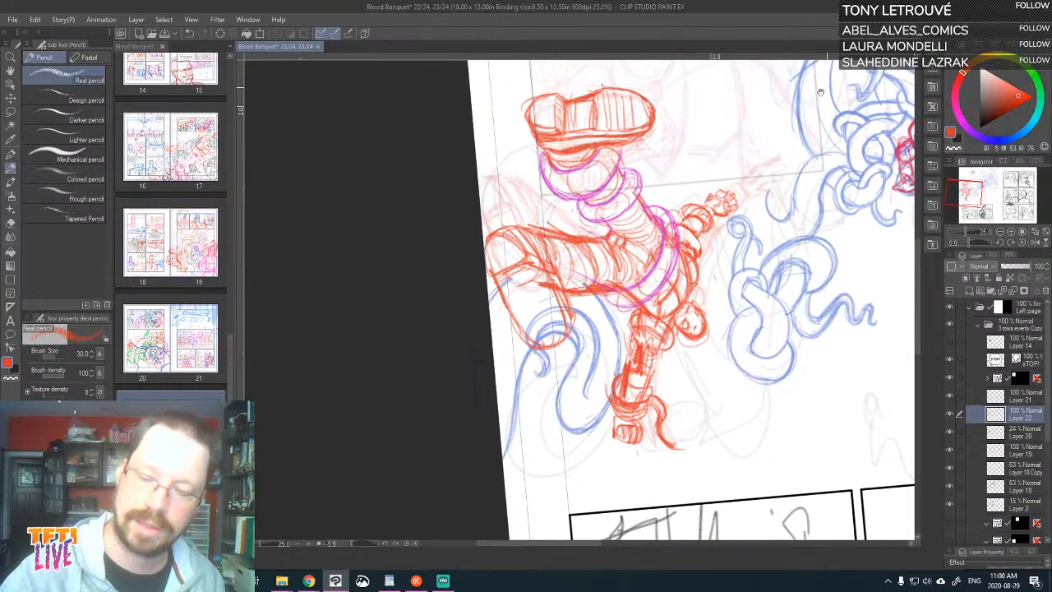
- Erase the old lower-leg outline hanging below the bent leg's knee
drag(821, 93, 796, 93)
key(^)
key(^)
key(^)
key(^)
key(^)
key(^)
key(^)
key(^)
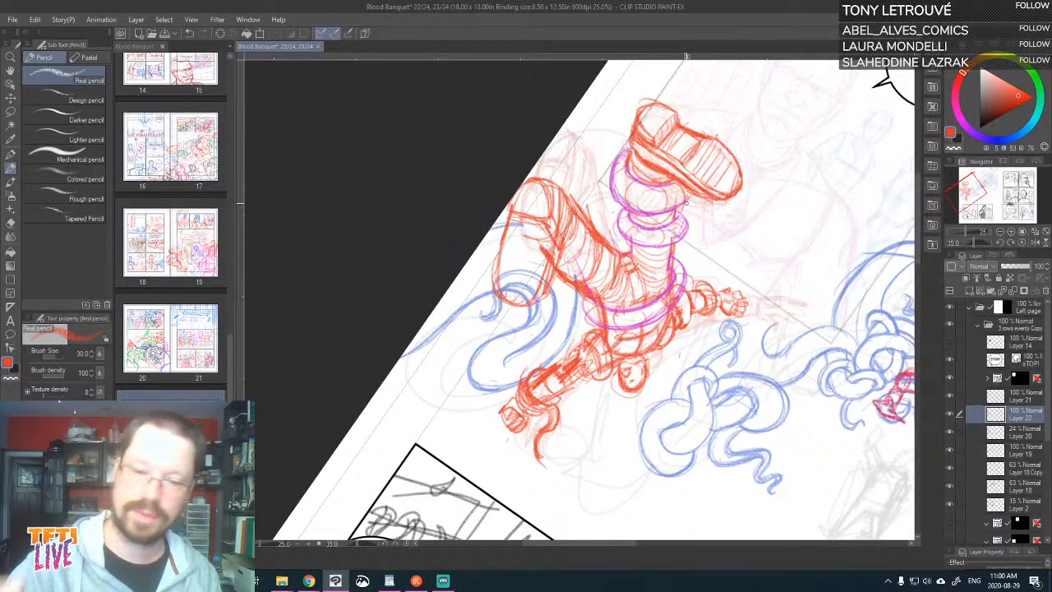
mouse_move(559, 224)
mouse_down()
mouse_move(545, 290)
mouse_move(540, 267)
mouse_up()
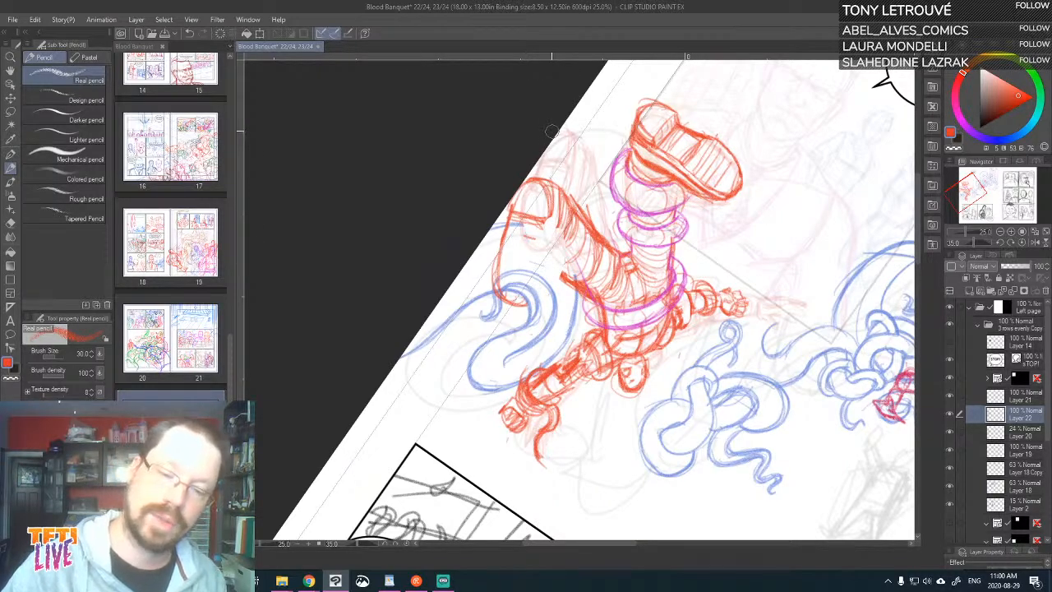
mouse_move(506, 219)
mouse_down()
mouse_move(498, 288)
mouse_move(497, 267)
mouse_move(520, 309)
mouse_up()
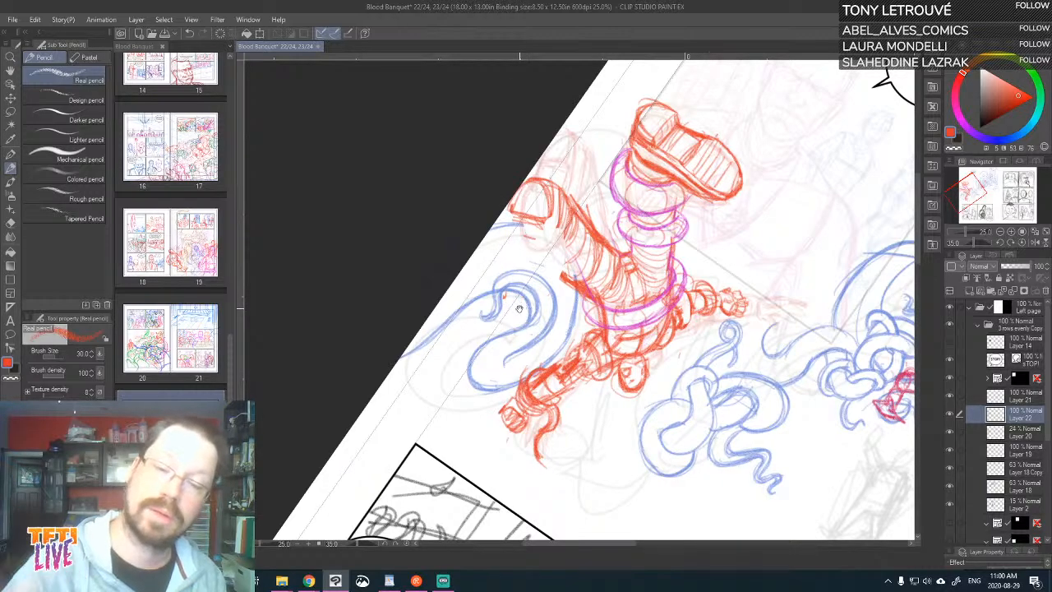
- Rough in the heel end of the bent leg's boot in red at the knee
drag(617, 229, 625, 291)
mouse_move(556, 241)
mouse_down()
mouse_move(598, 239)
mouse_move(584, 258)
mouse_move(577, 227)
mouse_move(569, 273)
mouse_move(591, 253)
mouse_move(597, 237)
mouse_move(548, 251)
mouse_move(555, 261)
mouse_up()
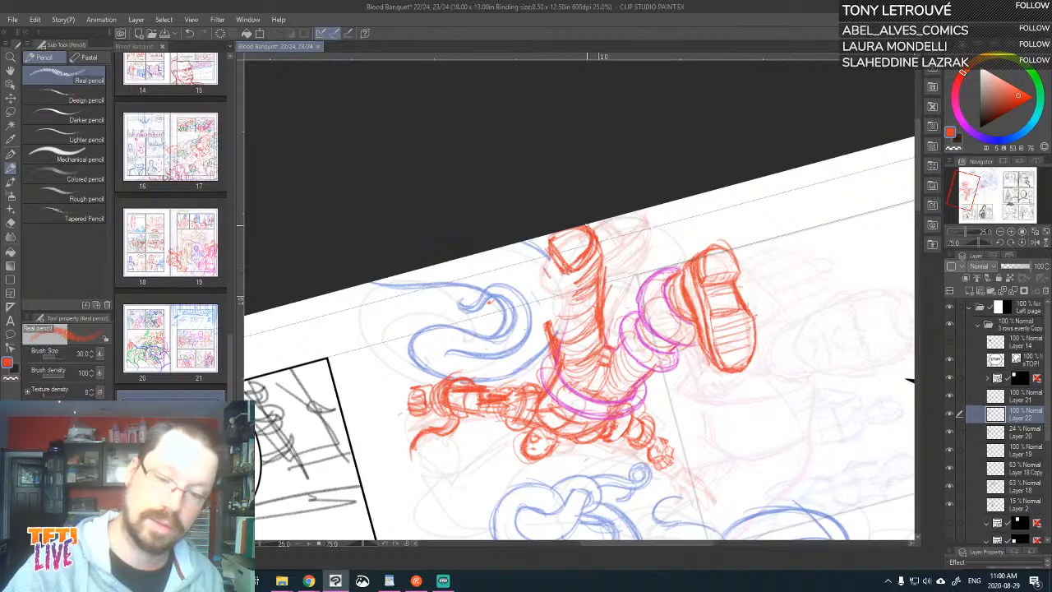
mouse_move(549, 251)
mouse_down()
mouse_move(507, 270)
mouse_move(492, 294)
mouse_move(498, 317)
mouse_move(540, 303)
mouse_move(553, 280)
mouse_move(531, 307)
mouse_move(501, 317)
mouse_move(500, 280)
mouse_move(519, 263)
mouse_move(491, 290)
mouse_move(514, 261)
mouse_move(549, 254)
mouse_up()
drag(511, 268, 537, 256)
- Pencil the bent leg's boot sole in red as an elongated oval, with a thickness line along its side
key(asciicircum)
key(asciicircum)
key(asciicircum)
key(asciicircum)
key(asciicircum)
key(asciicircum)
key(asciicircum)
key(asciicircum)
key(asciicircum)
key(asciicircum)
key(asciicircum)
key(asciicircum)
key(asciicircum)
key(asciicircum)
key(asciicircum)
key(asciicircum)
key(asciicircum)
key(asciicircum)
key(asciicircum)
key(asciicircum)
key(asciicircum)
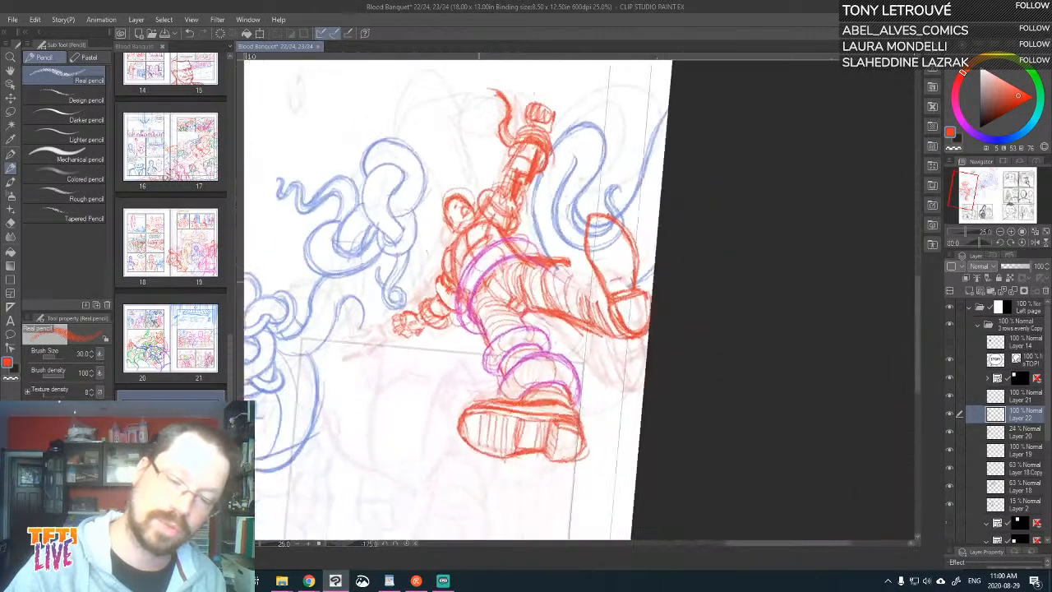
mouse_move(609, 225)
mouse_down()
mouse_move(595, 251)
mouse_move(602, 312)
mouse_move(597, 255)
mouse_move(601, 322)
mouse_up()
drag(602, 262, 602, 316)
mouse_move(595, 241)
mouse_down()
mouse_move(597, 286)
mouse_move(590, 273)
mouse_up()
mouse_move(608, 225)
mouse_down()
mouse_move(587, 267)
mouse_move(596, 341)
mouse_up()
drag(590, 277, 595, 337)
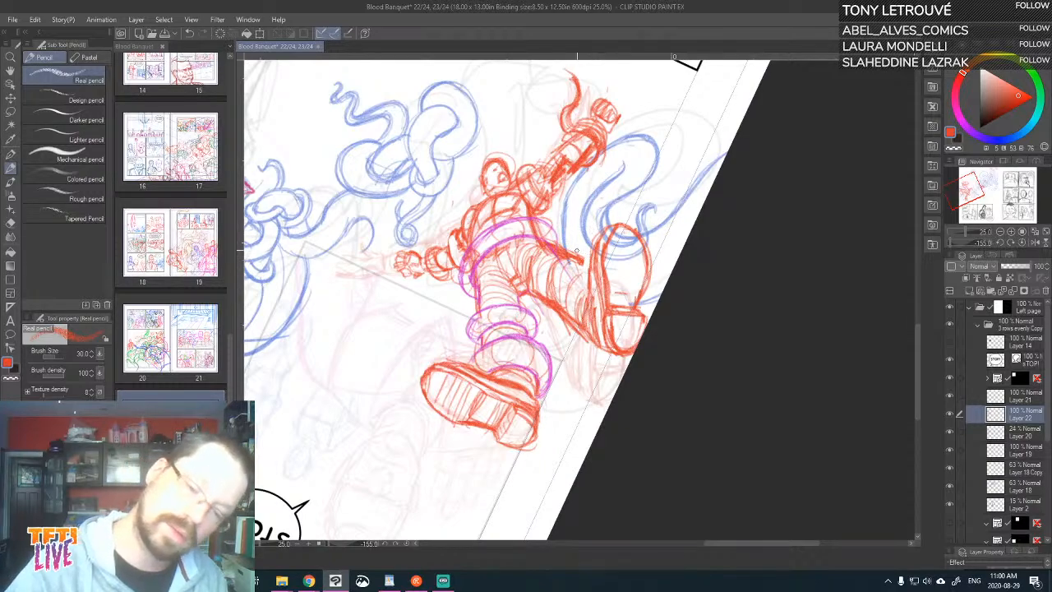
- Extend the bent leg's outer thigh contour to the boot and firm up the leg's edges in red
mouse_move(578, 264)
mouse_down()
mouse_move(584, 276)
mouse_move(592, 269)
mouse_up()
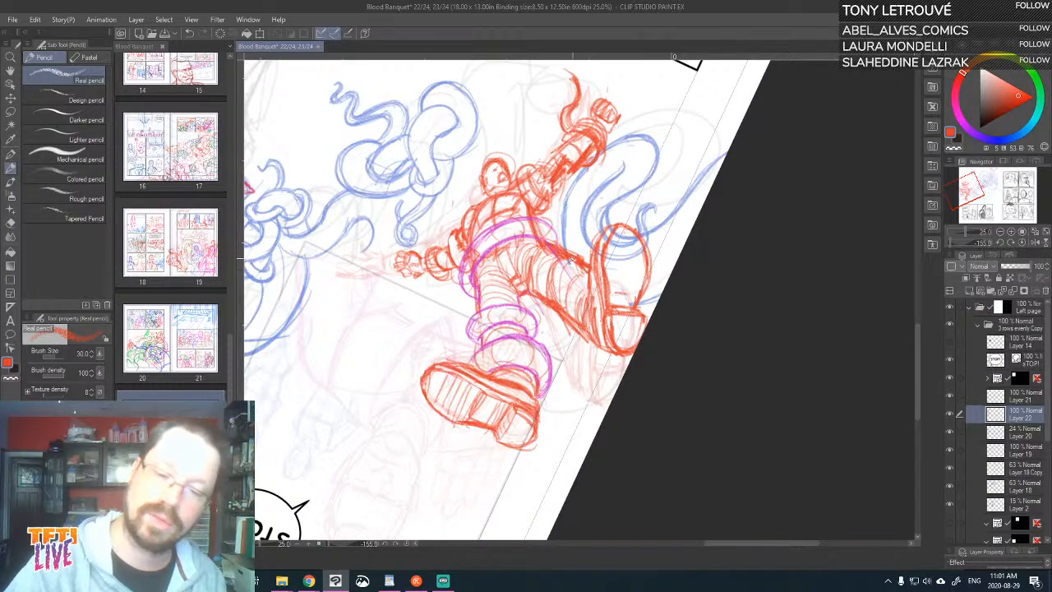
key(asciicircum)
key(asciicircum)
key(asciicircum)
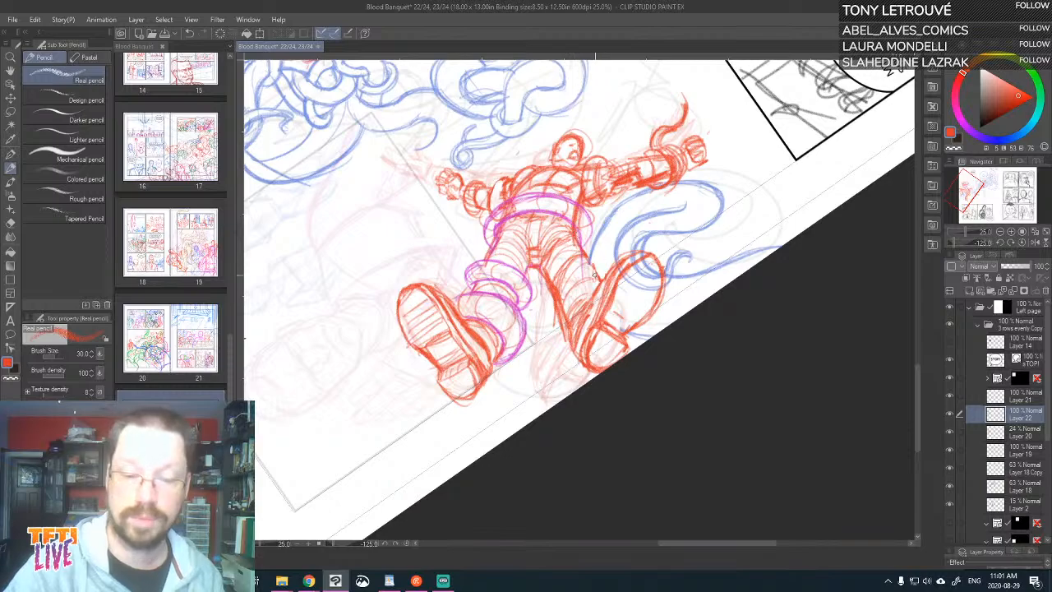
drag(594, 275, 588, 259)
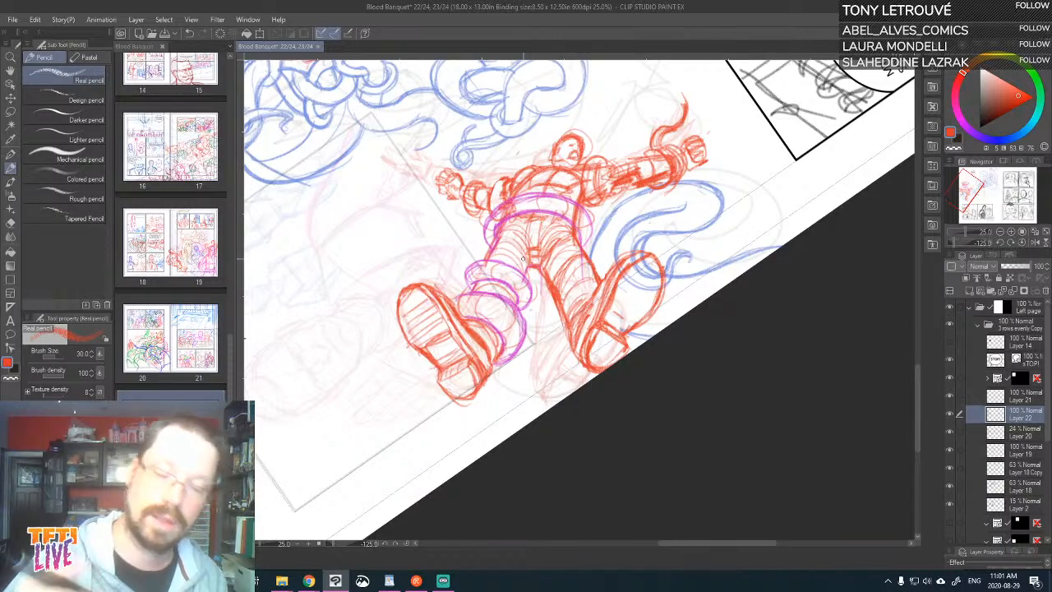
mouse_move(574, 315)
mouse_down()
mouse_move(590, 304)
mouse_move(559, 294)
mouse_move(560, 307)
mouse_move(554, 245)
mouse_move(564, 237)
mouse_move(562, 276)
mouse_move(518, 275)
mouse_move(519, 265)
mouse_up()
- Hatch red tread lines across the forefoot and heel of the bent leg's boot sole
drag(505, 304, 492, 311)
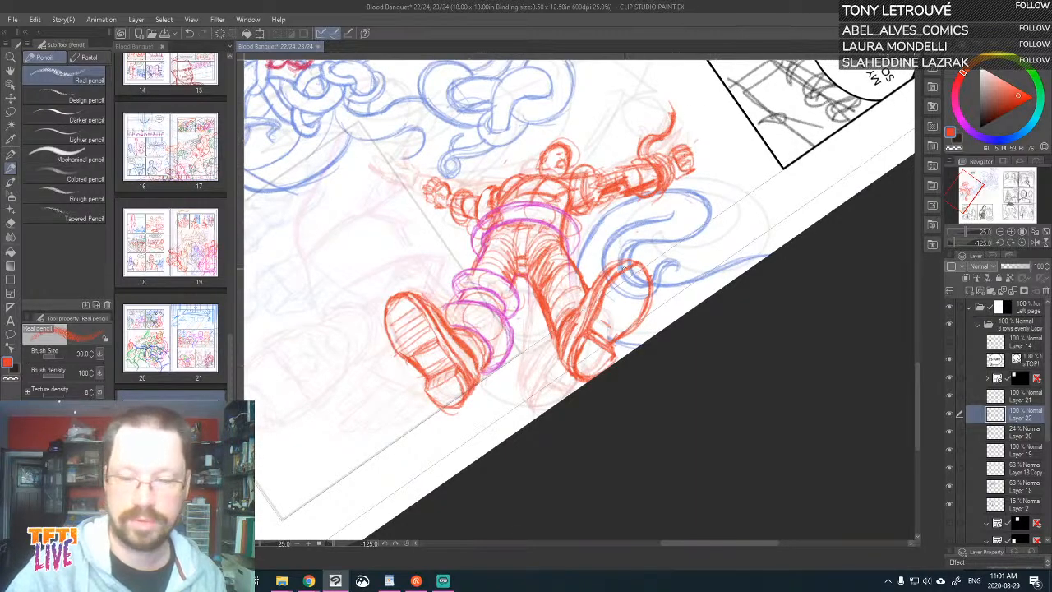
drag(595, 332, 646, 278)
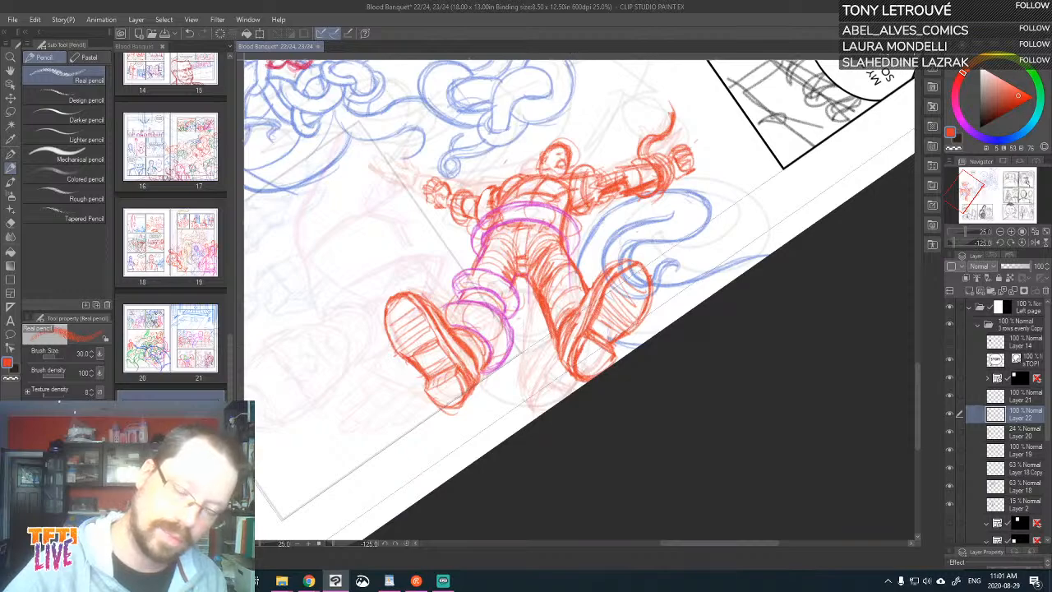
drag(578, 377, 591, 365)
drag(583, 373, 611, 337)
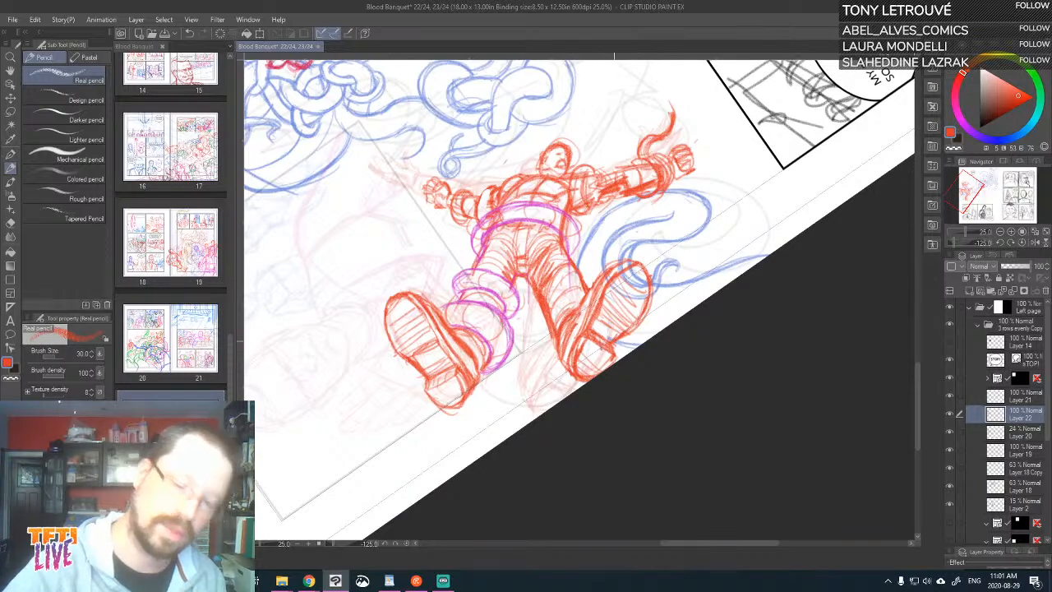
- Redraw the forearm and fist of the tentacle-wrapped arm, with clearer bands around the wrist
drag(615, 229, 683, 312)
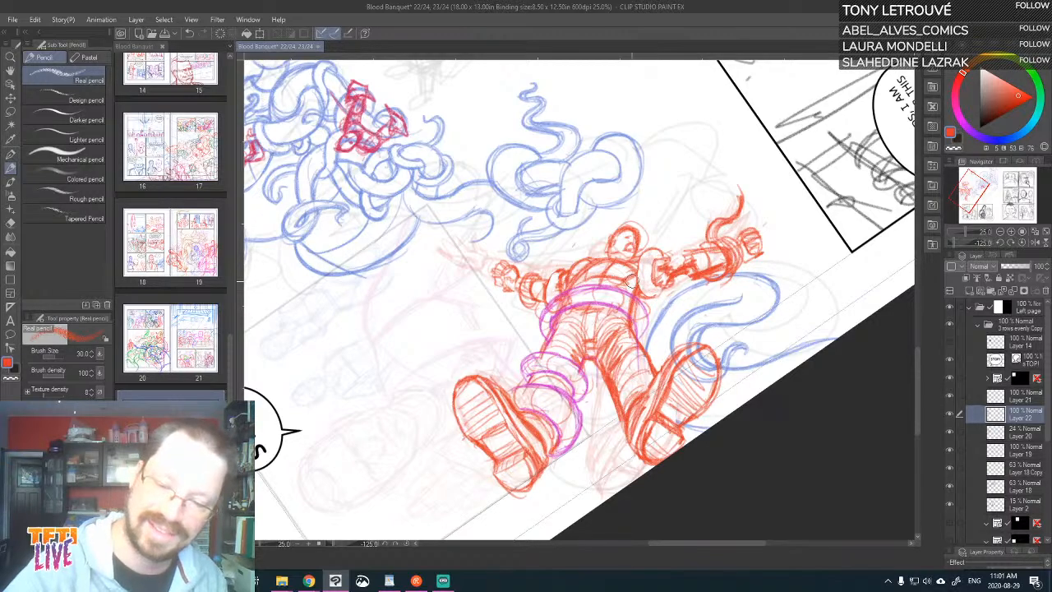
mouse_move(674, 238)
mouse_down()
mouse_move(609, 267)
mouse_move(626, 226)
mouse_up()
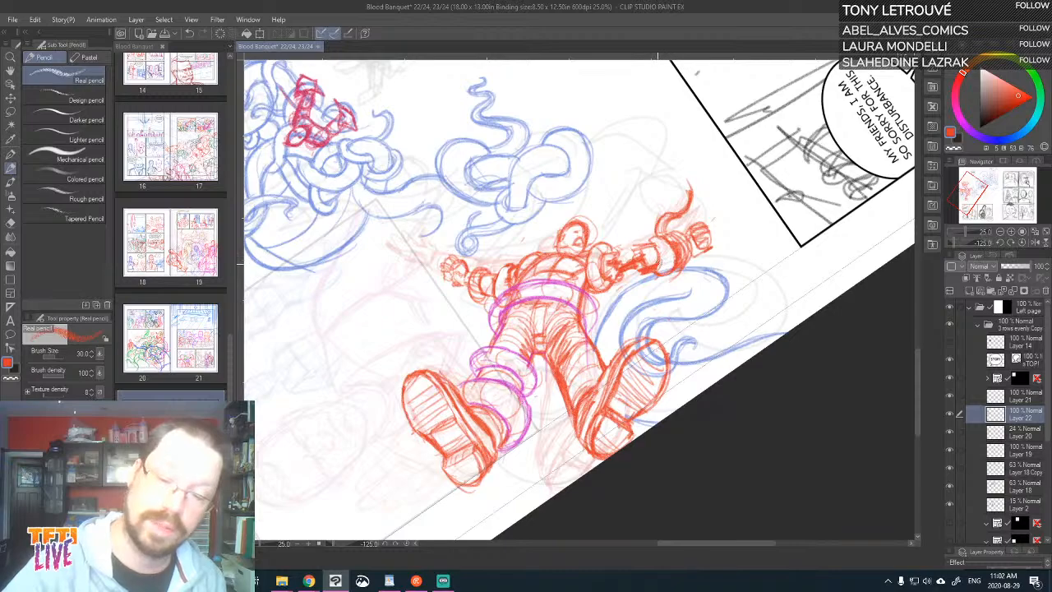
mouse_move(667, 239)
mouse_down()
mouse_move(671, 262)
mouse_move(673, 252)
mouse_up()
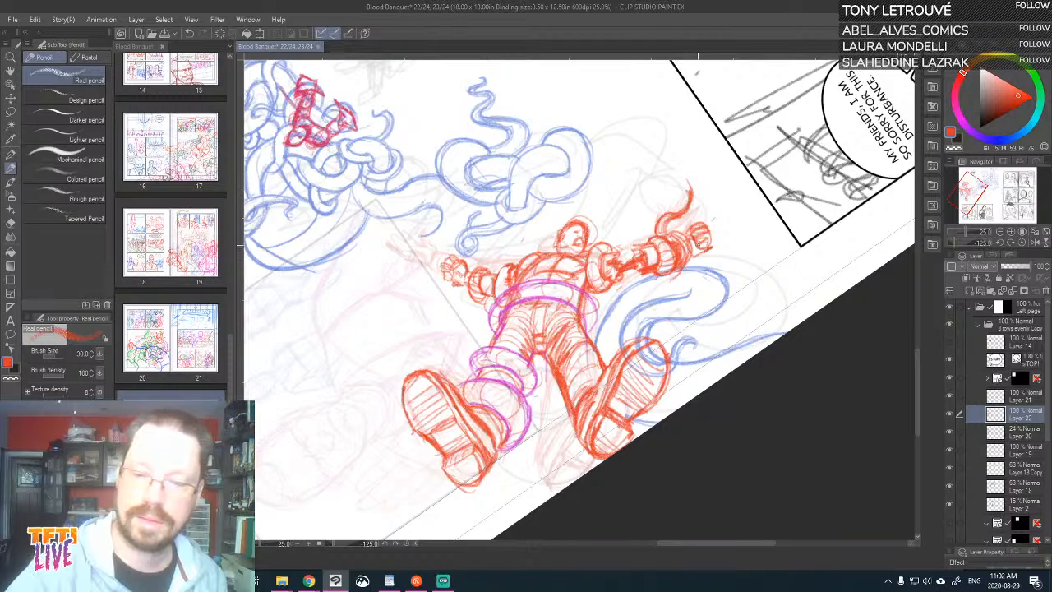
mouse_move(698, 245)
mouse_down()
mouse_move(689, 248)
mouse_move(700, 258)
mouse_move(708, 249)
mouse_up()
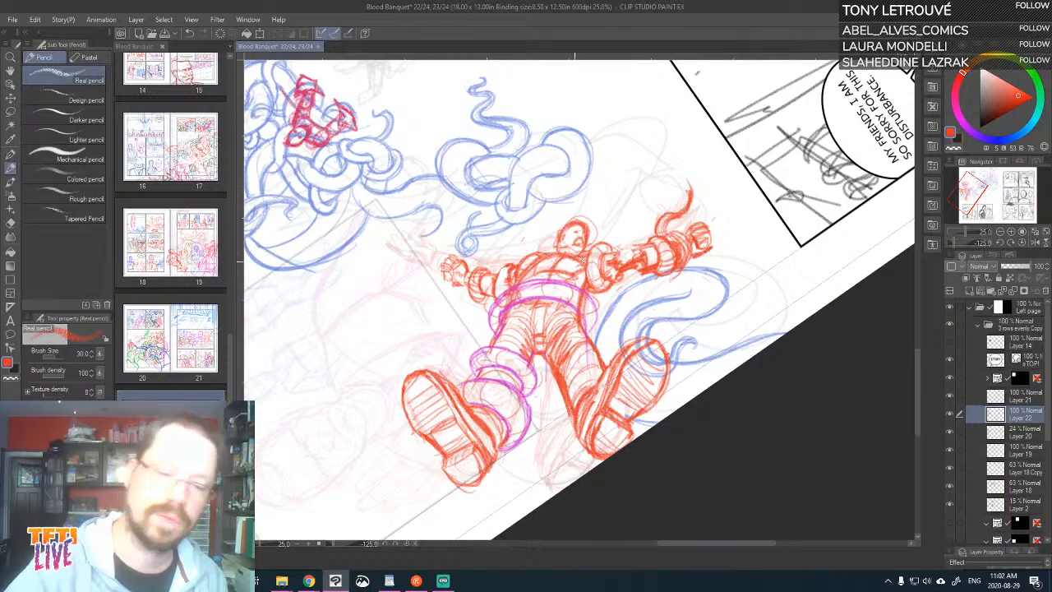
- Refine the opposite arm in red, reworking its open hand and the contours up to the shoulder
drag(537, 413, 627, 472)
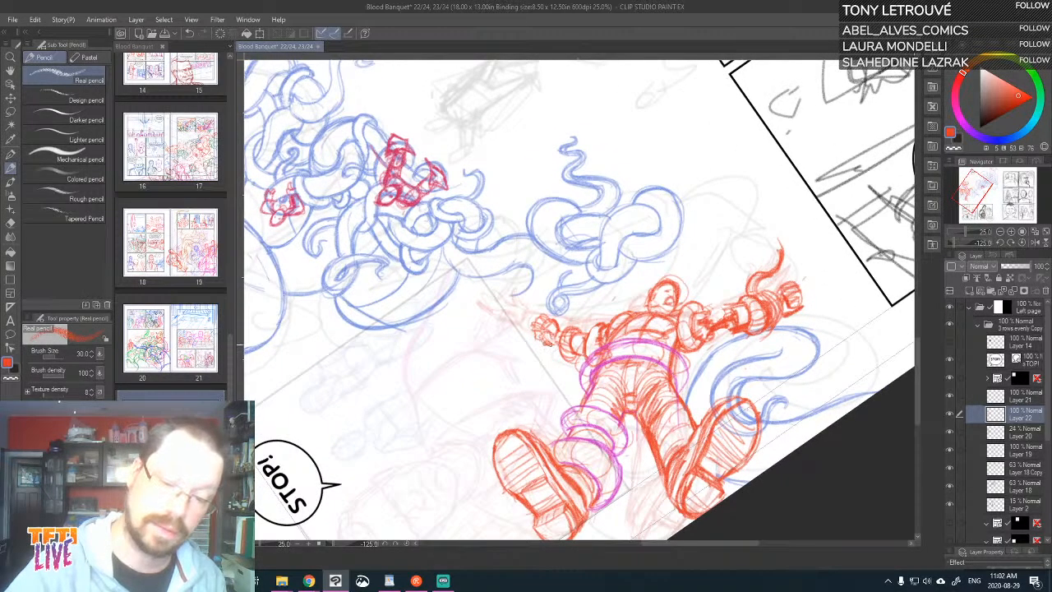
mouse_move(544, 343)
mouse_down()
mouse_move(531, 327)
mouse_move(543, 312)
mouse_up()
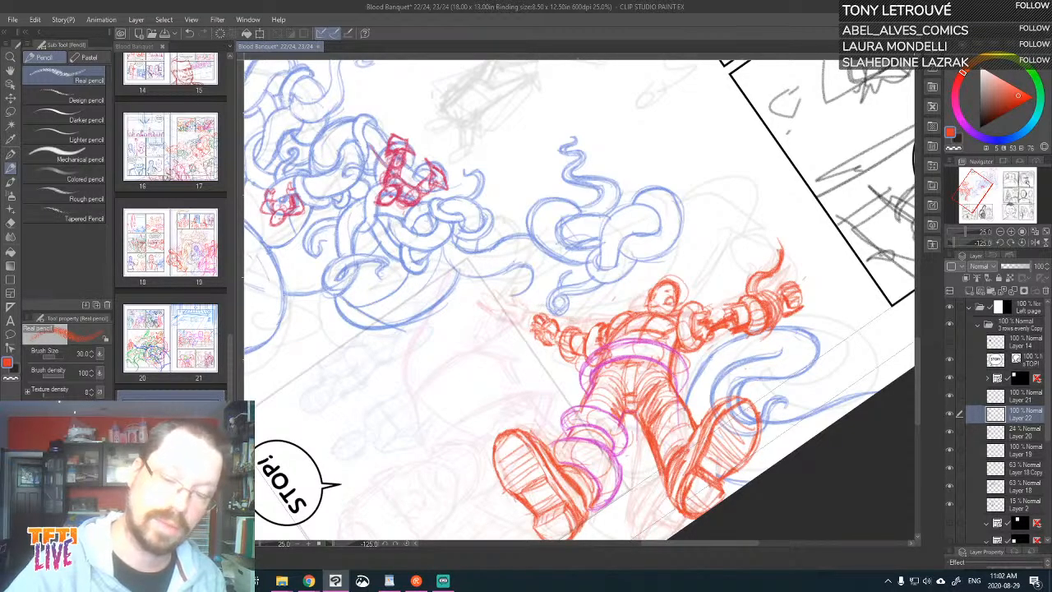
drag(667, 262, 684, 219)
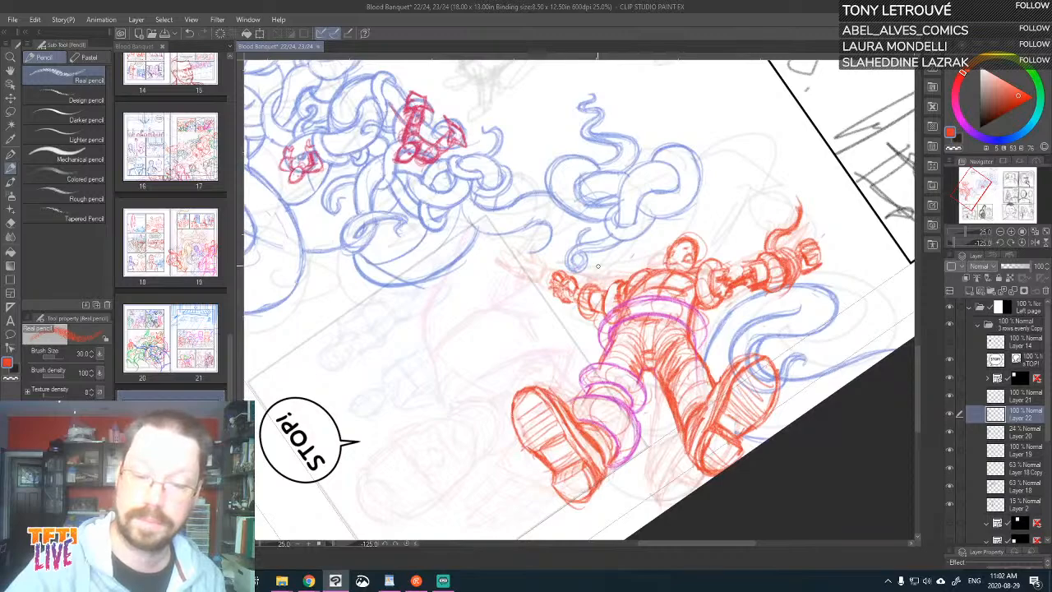
mouse_move(604, 309)
mouse_down()
mouse_move(621, 280)
mouse_move(613, 316)
mouse_up()
drag(618, 290, 613, 313)
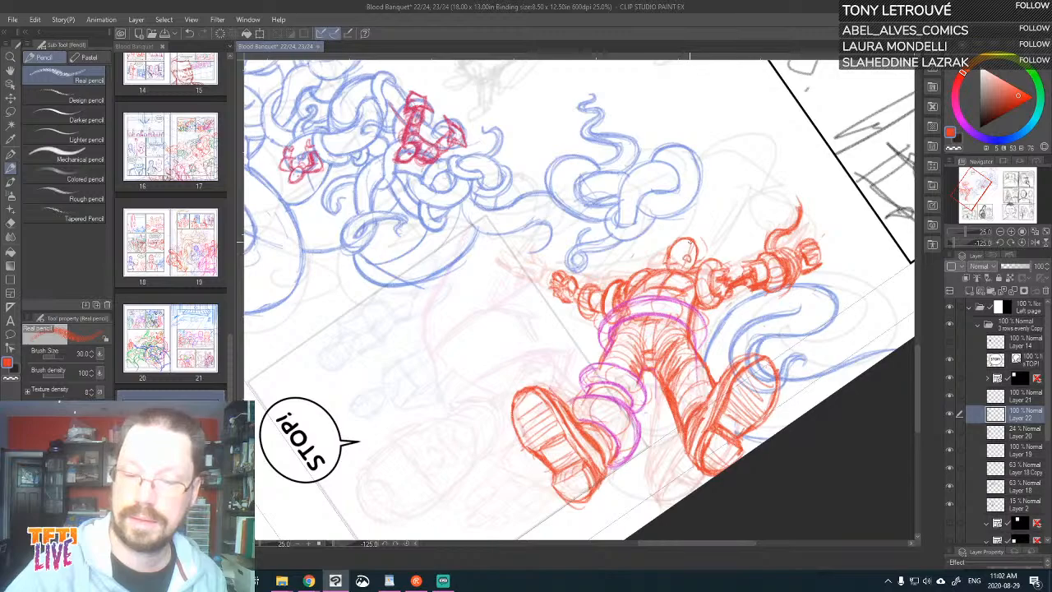
- Redraw the falling figure's facial features and touch up the chest contours above the waist coil
mouse_move(689, 240)
mouse_down()
mouse_move(670, 224)
mouse_move(678, 245)
mouse_move(682, 223)
mouse_move(696, 250)
mouse_up()
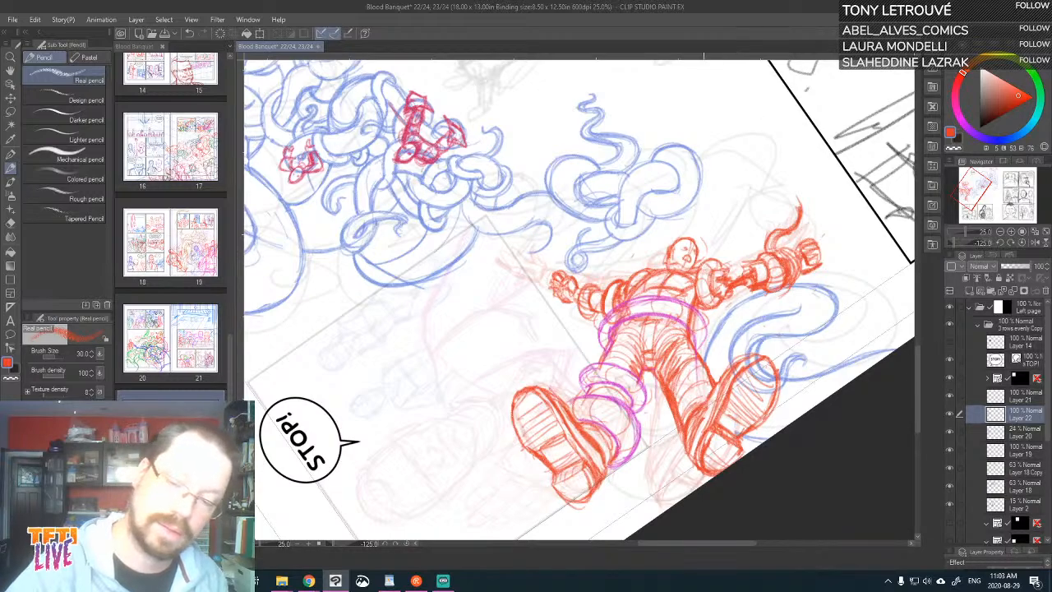
mouse_move(645, 286)
mouse_down()
mouse_move(637, 289)
mouse_move(658, 287)
mouse_move(634, 293)
mouse_move(642, 277)
mouse_up()
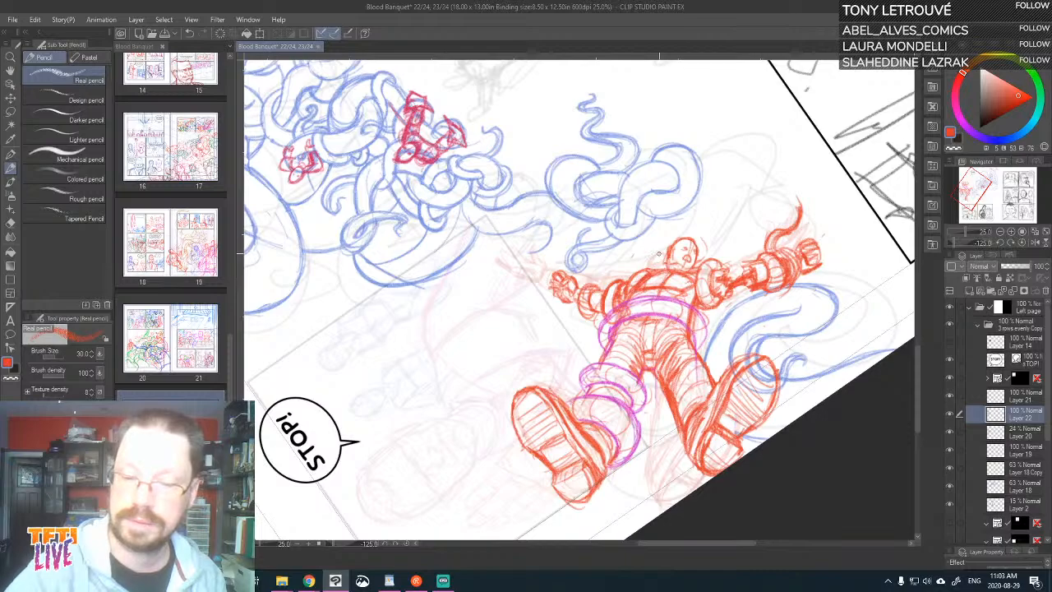
key(minus)
key(minus)
key(minus)
key(minus)
key(minus)
key(minus)
key(minus)
key(minus)
key(minus)
key(minus)
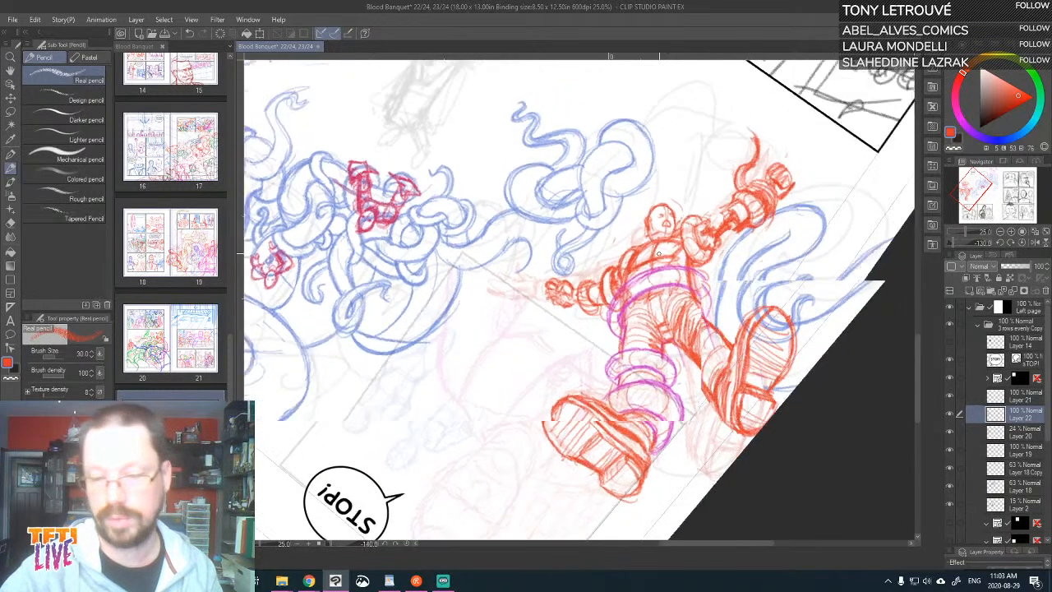
scroll(629, 312, up, 1)
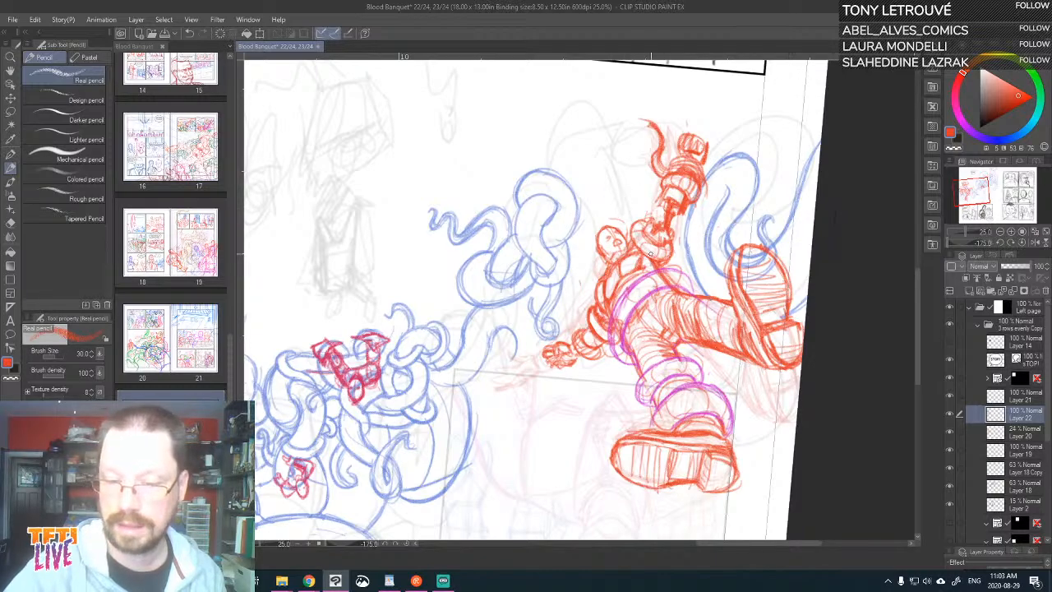
drag(613, 319, 610, 300)
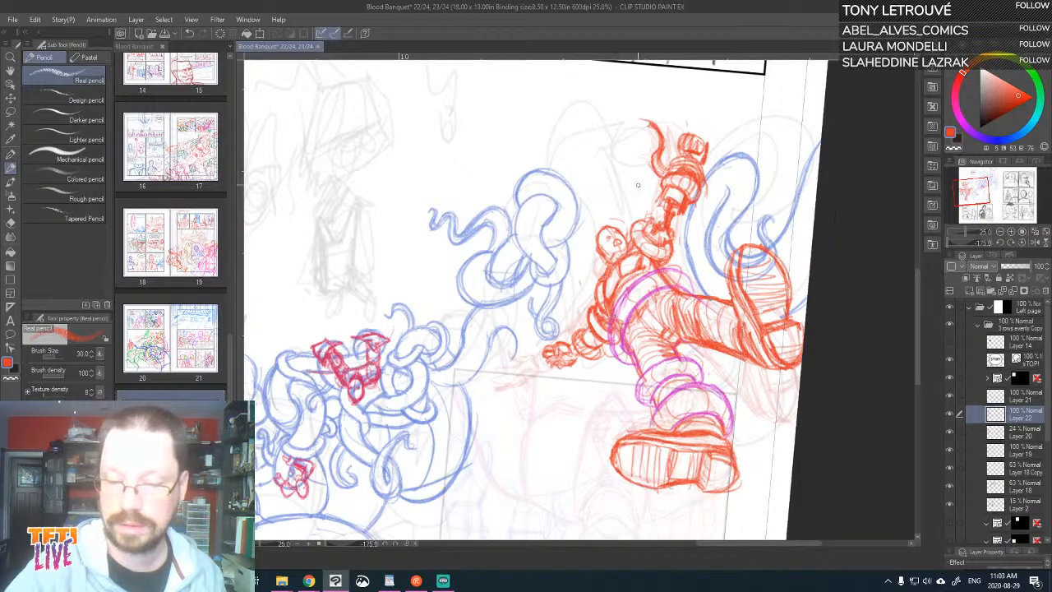
- Erase the waist coil's outer edge on Layer 21 and the red lines overlapping it on Layer 22
click(950, 414)
click(950, 414)
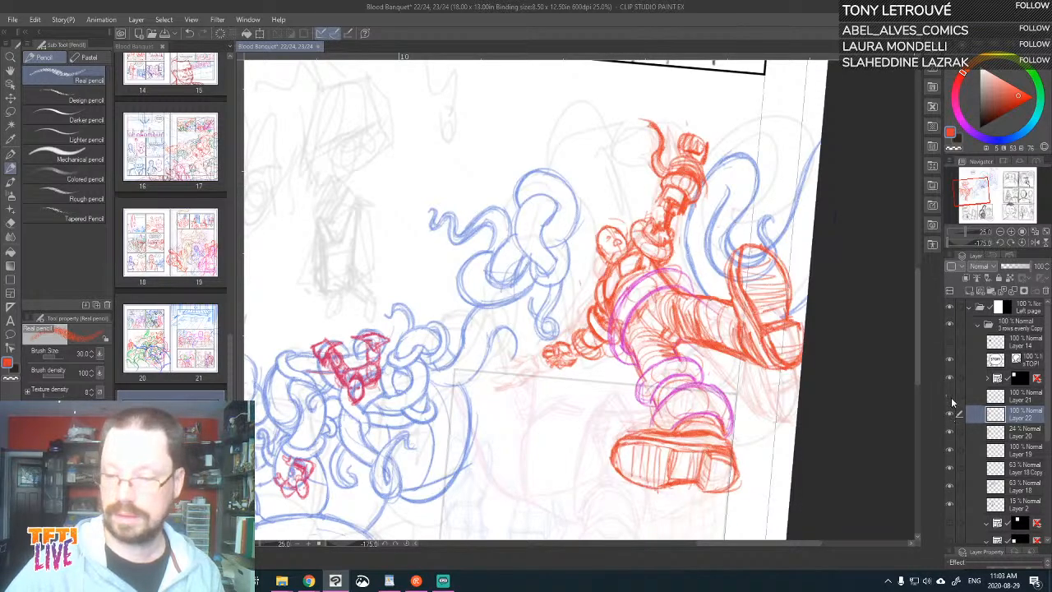
click(952, 402)
click(952, 403)
click(998, 398)
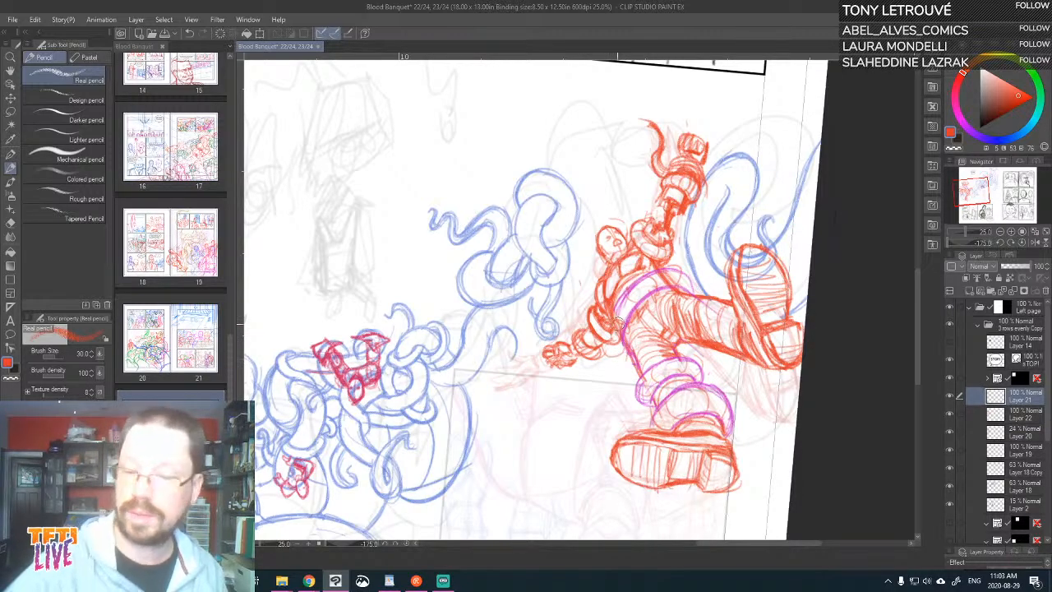
click(949, 415)
click(949, 415)
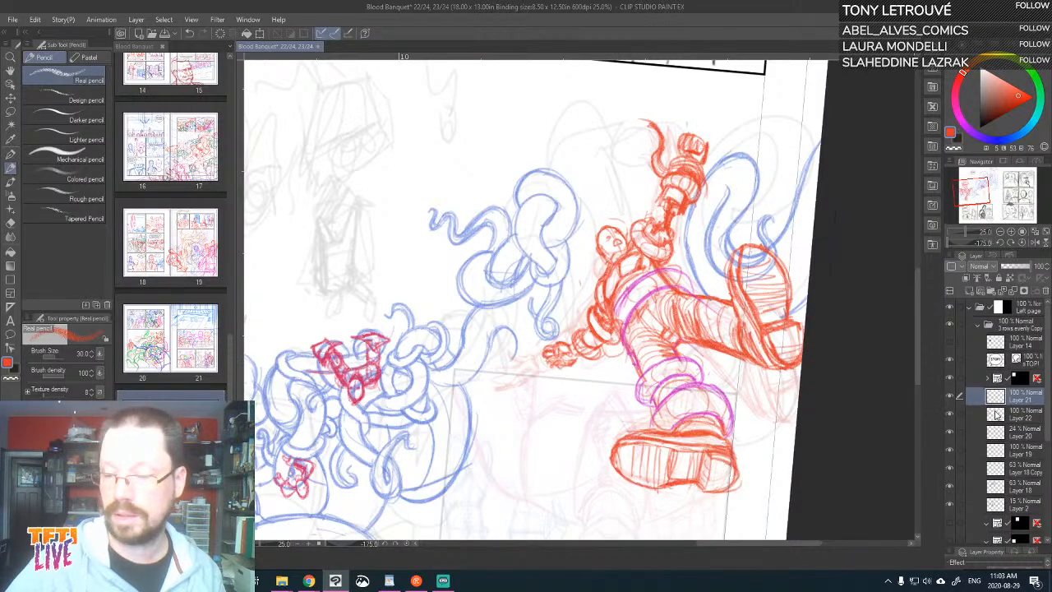
click(997, 415)
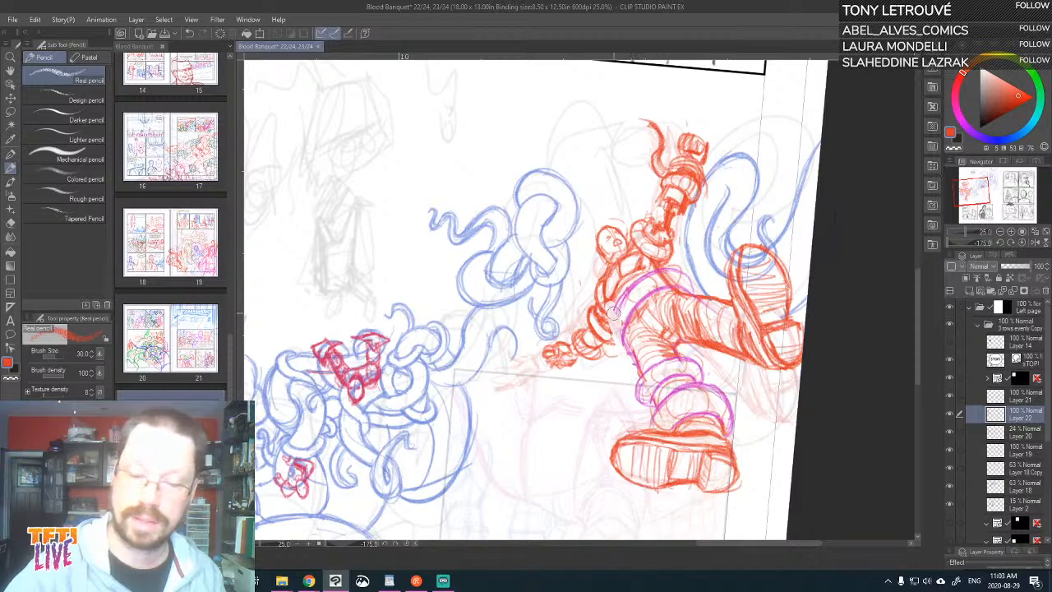
click(949, 398)
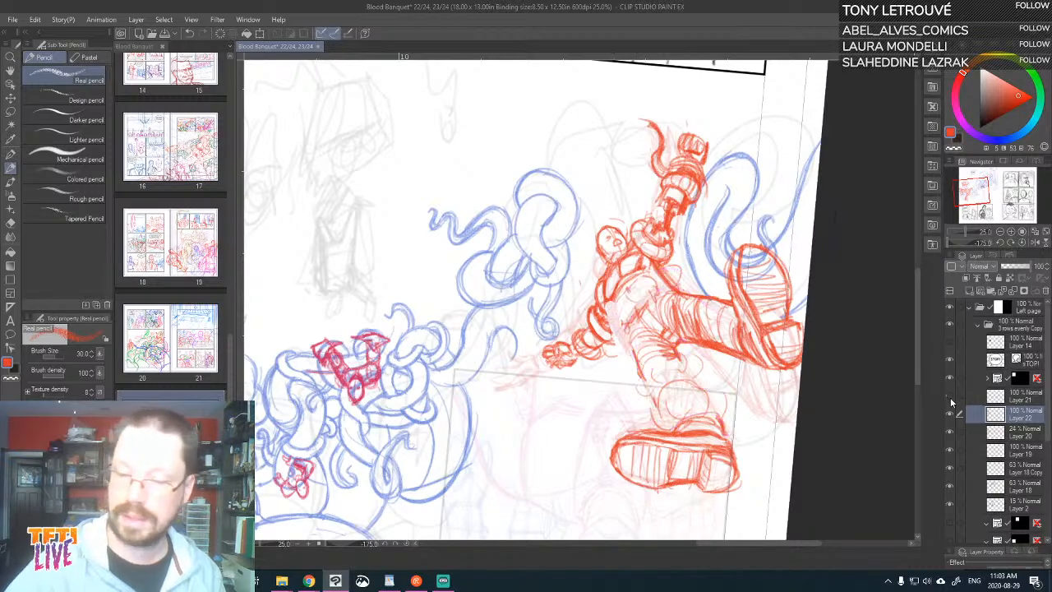
click(949, 398)
- Redraw the waist coil's outer edge in purple on Layer 21, checking it against Layer 22
click(998, 395)
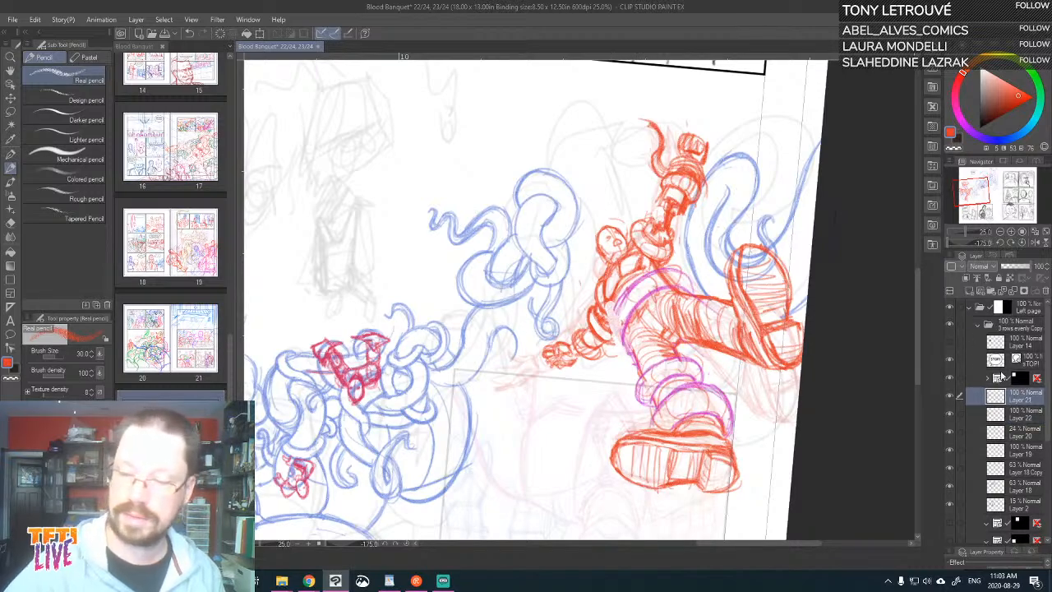
click(980, 134)
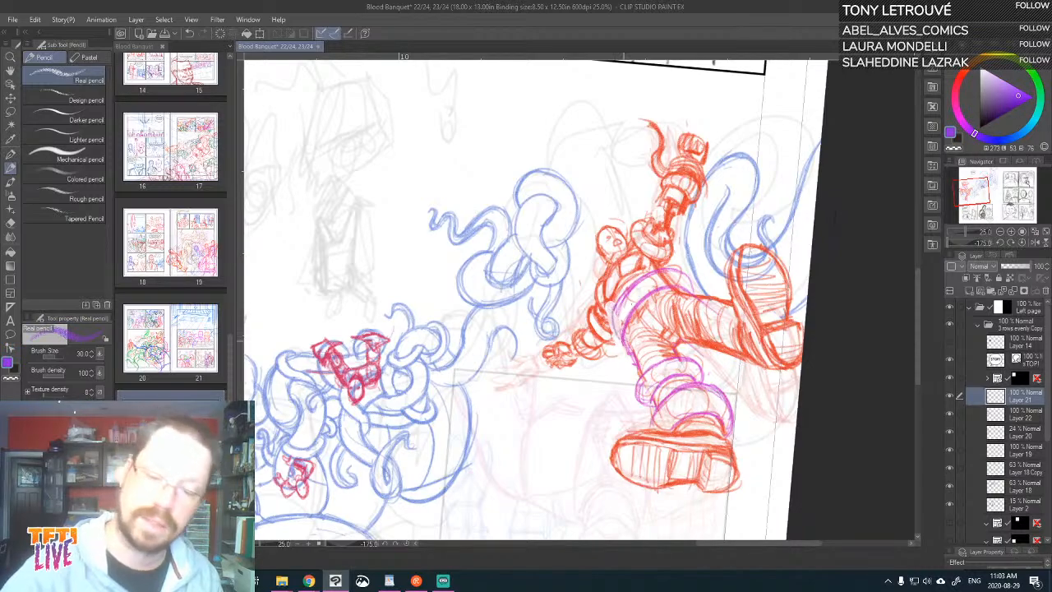
mouse_move(626, 311)
mouse_down()
mouse_move(612, 345)
mouse_move(613, 333)
mouse_up()
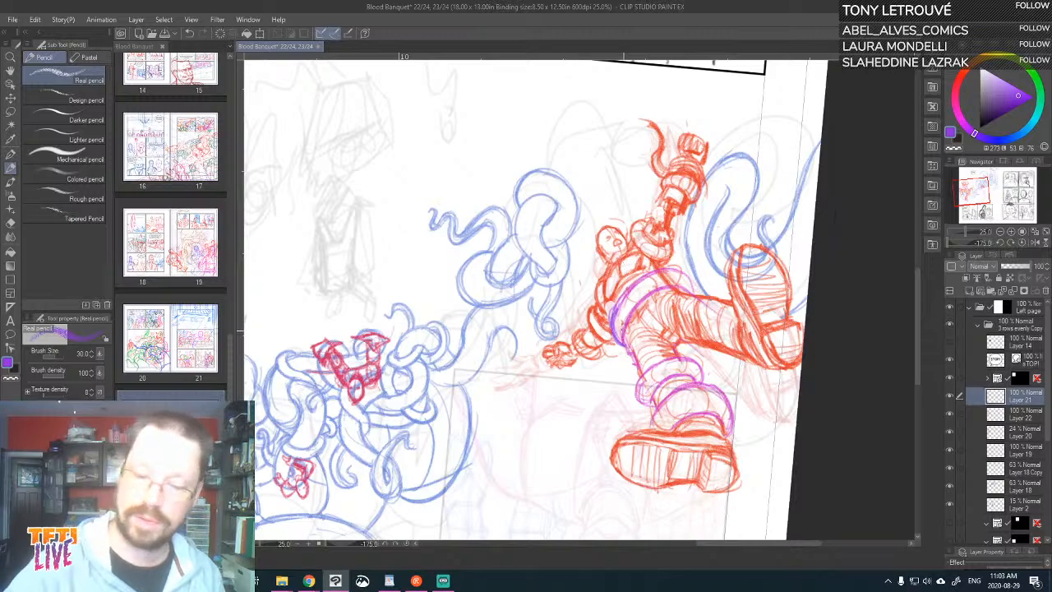
mouse_move(623, 332)
mouse_down()
mouse_move(629, 352)
mouse_move(620, 345)
mouse_up()
drag(618, 296, 613, 316)
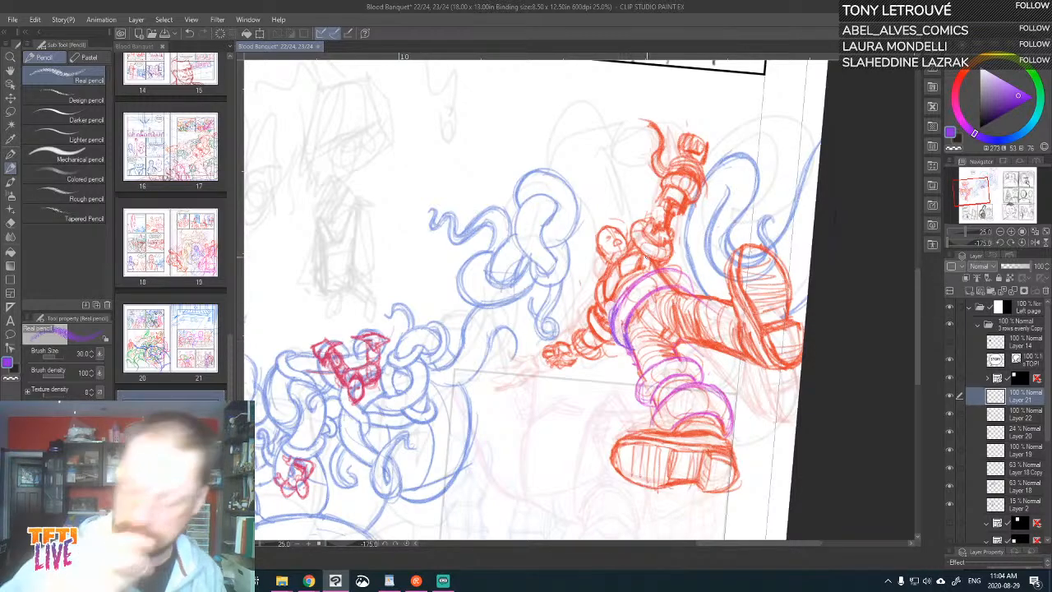
click(951, 412)
click(951, 412)
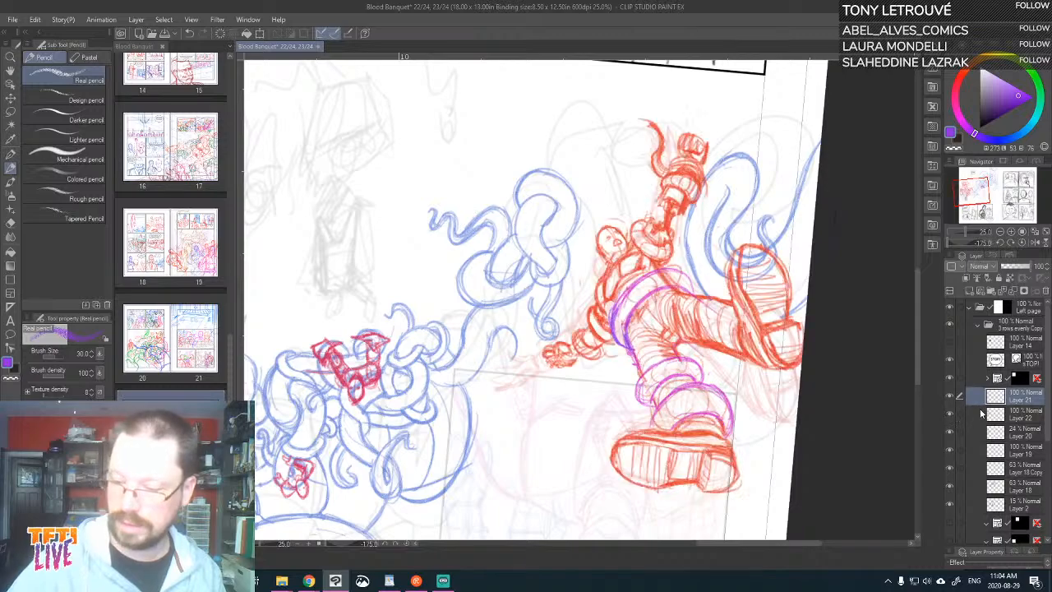
- Examine the falling figure from several canvas rotations, comparing it with the Layer 21 coils hidden and shown
click(994, 415)
click(955, 88)
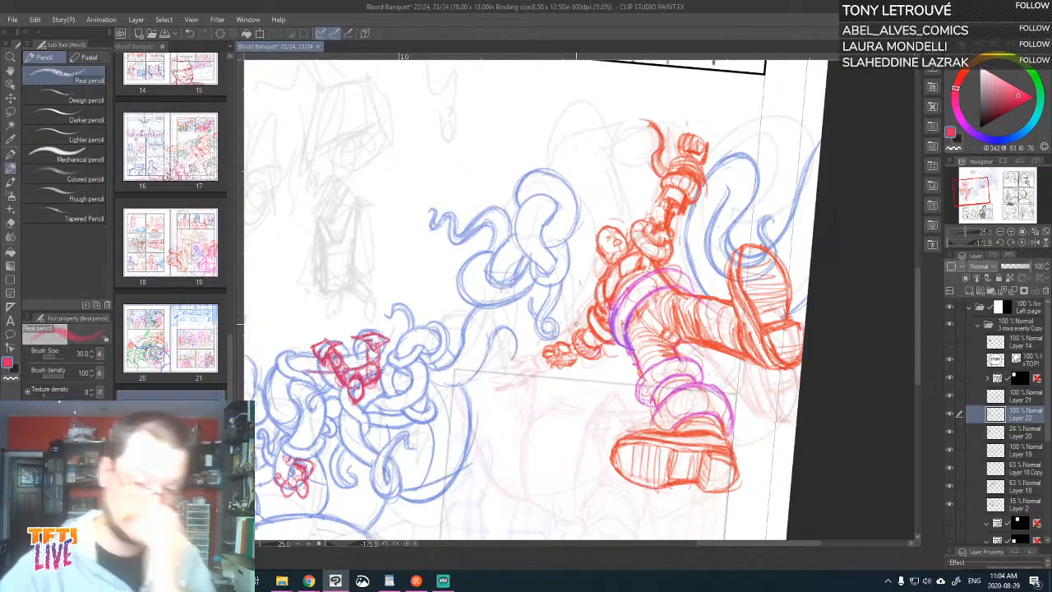
key(^)
key(^)
key(^)
key(^)
key(^)
key(^)
key(^)
key(^)
key(^)
key(^)
key(^)
key(^)
key(^)
key(^)
key(^)
key(^)
key(^)
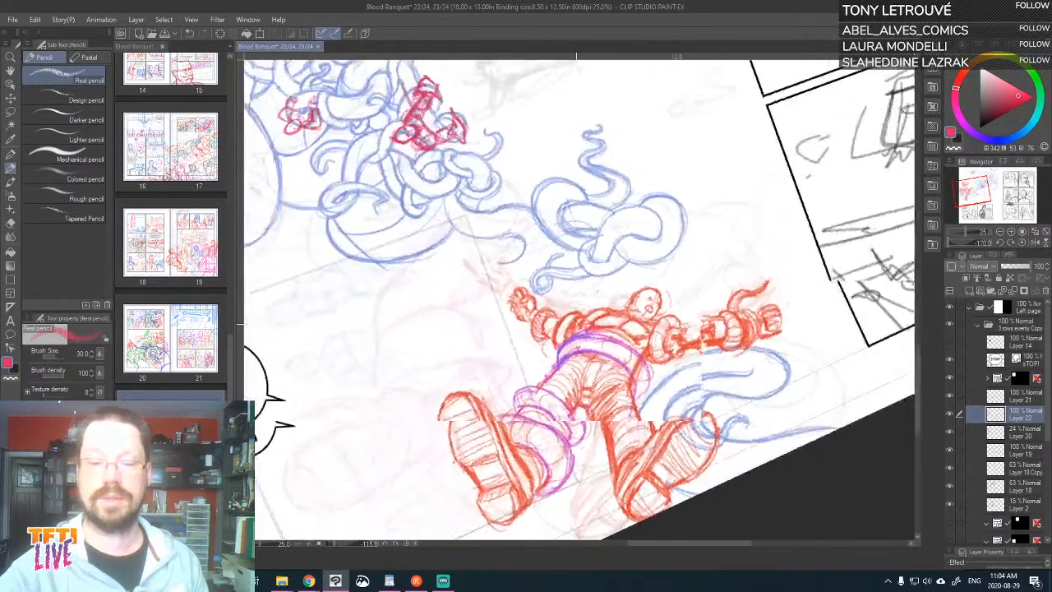
drag(707, 239, 746, 186)
key(^)
key(^)
key(^)
key(^)
key(^)
key(^)
key(^)
key(^)
key(^)
key(^)
key(^)
key(^)
key(^)
key(^)
key(^)
key(^)
key(^)
key(^)
key(^)
key(^)
key(^)
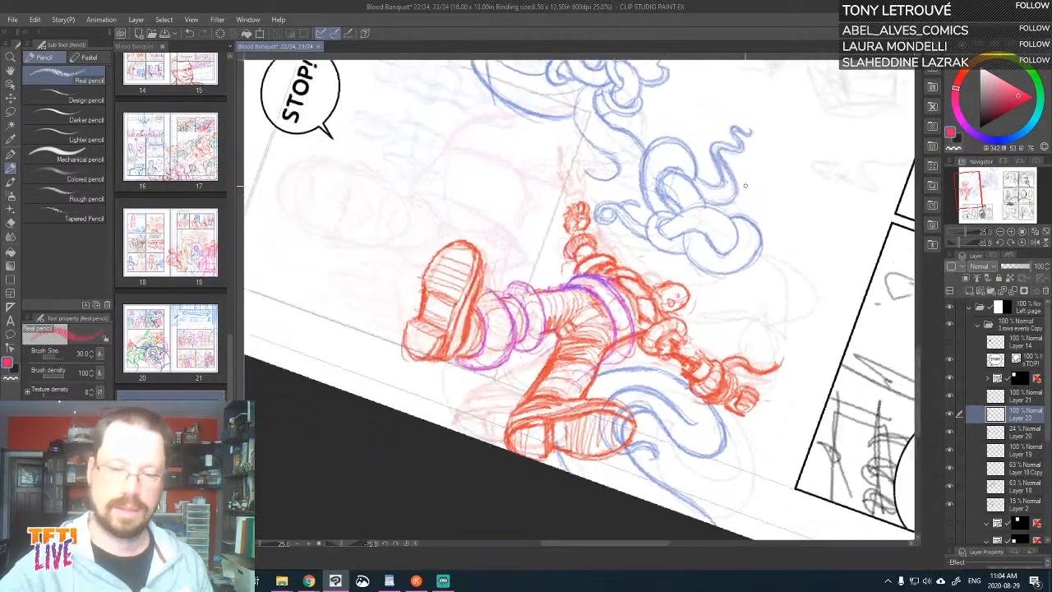
drag(646, 280, 646, 360)
click(949, 396)
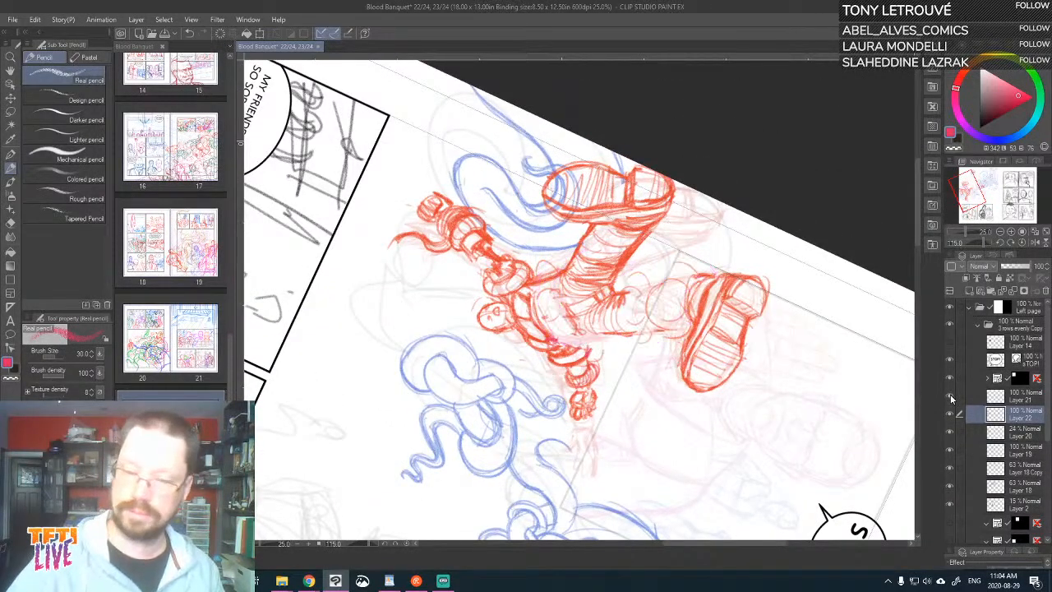
click(949, 396)
click(949, 396)
click(949, 396)
- Draw a magenta tentacle coil around the falling figure's bare thigh on Layer 21
click(998, 399)
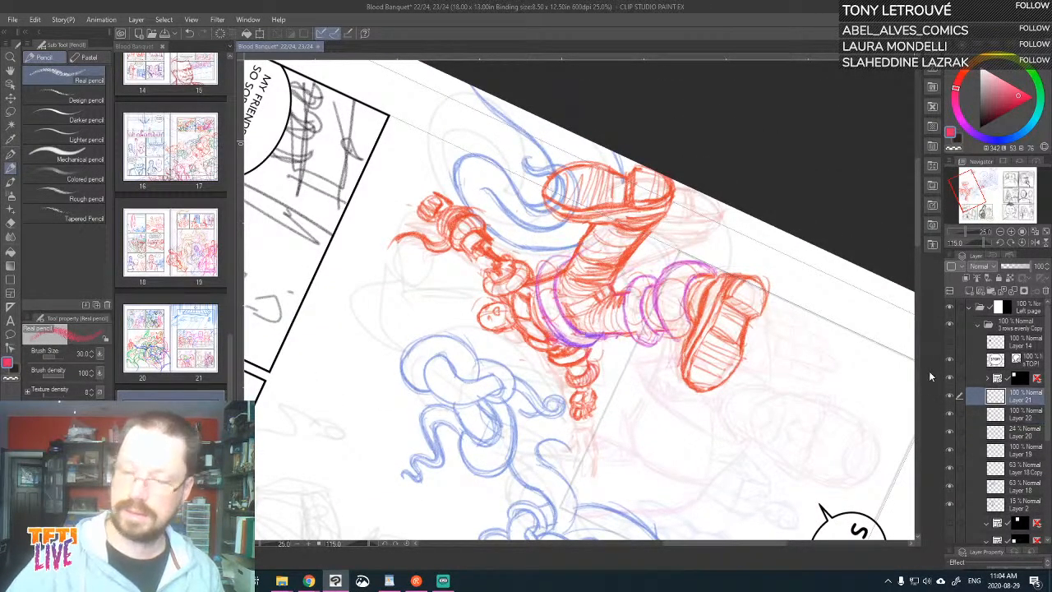
key(^)
key(^)
key(^)
key(^)
key(^)
key(^)
key(^)
key(^)
key(^)
key(^)
key(^)
key(^)
key(^)
key(^)
key(^)
key(^)
key(^)
key(^)
key(^)
drag(639, 318, 604, 296)
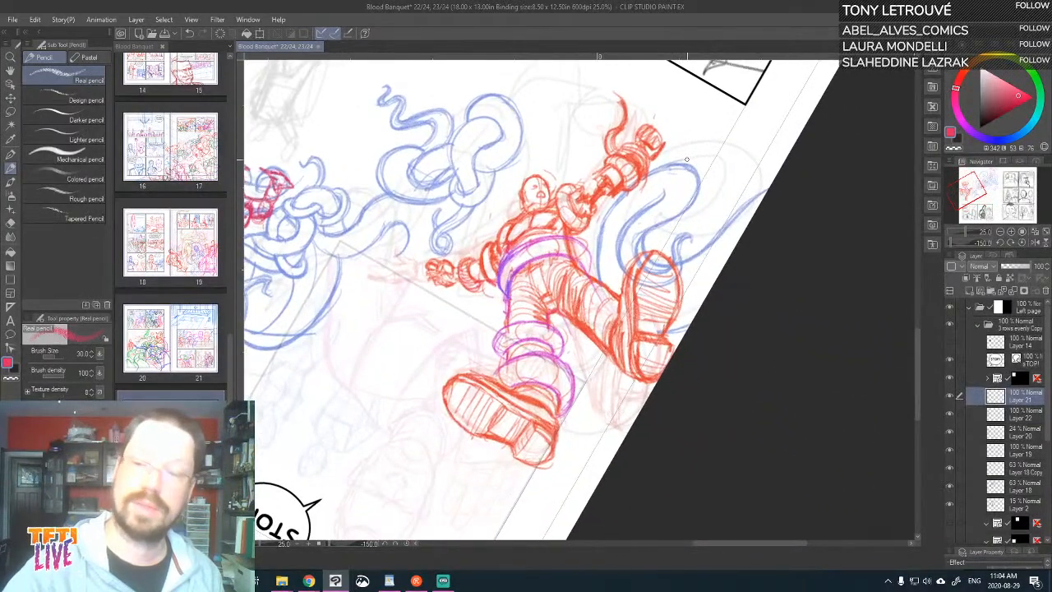
click(959, 119)
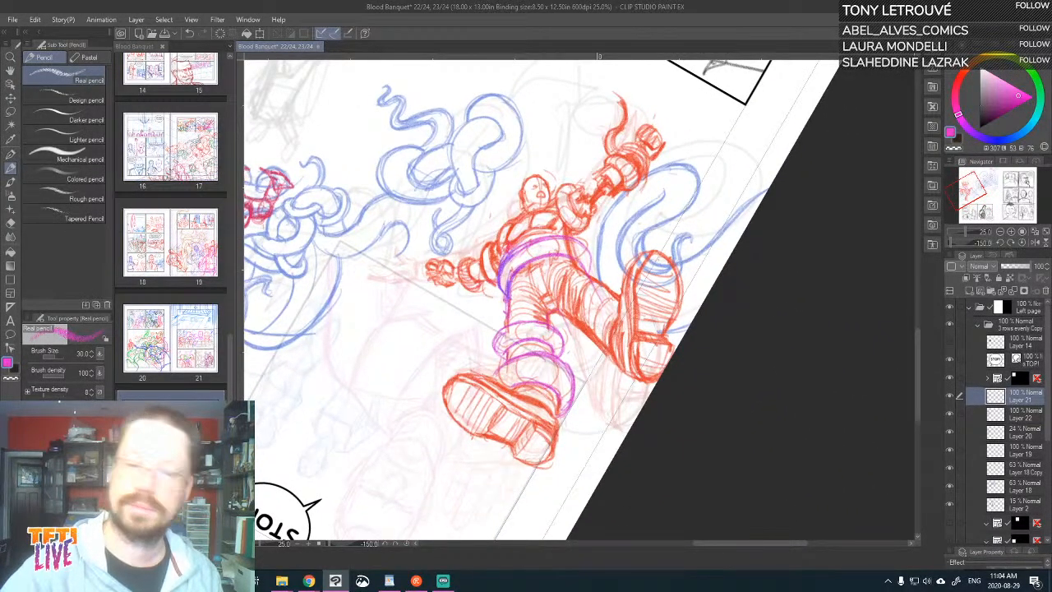
drag(594, 281, 576, 312)
drag(579, 295, 599, 271)
drag(603, 274, 581, 266)
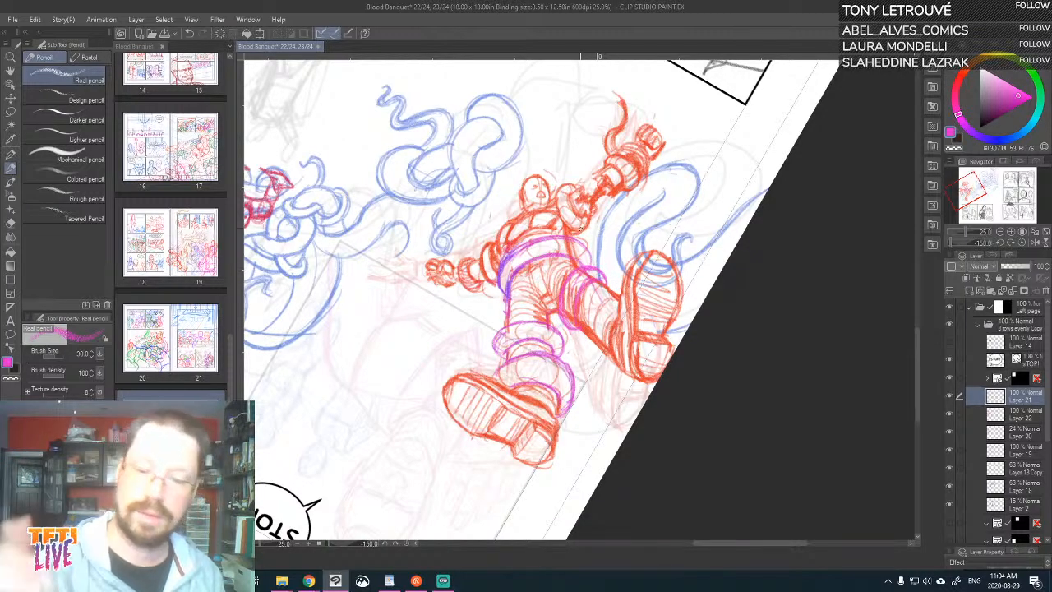
- Erase the red thigh lines overlapping the new coil on Layer 22, checking against each layer's visibility
click(949, 418)
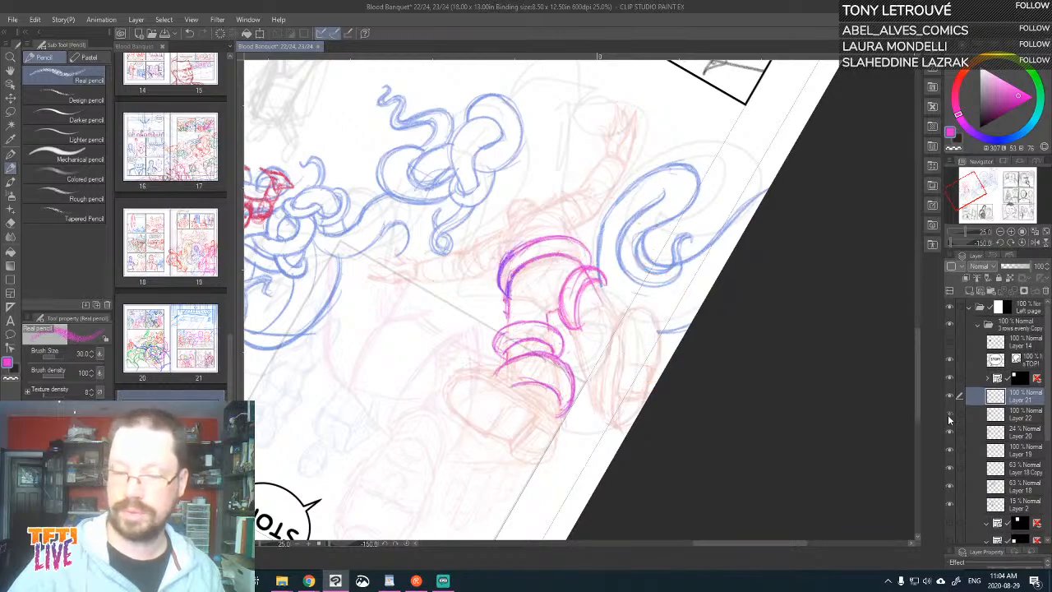
click(949, 417)
click(1011, 415)
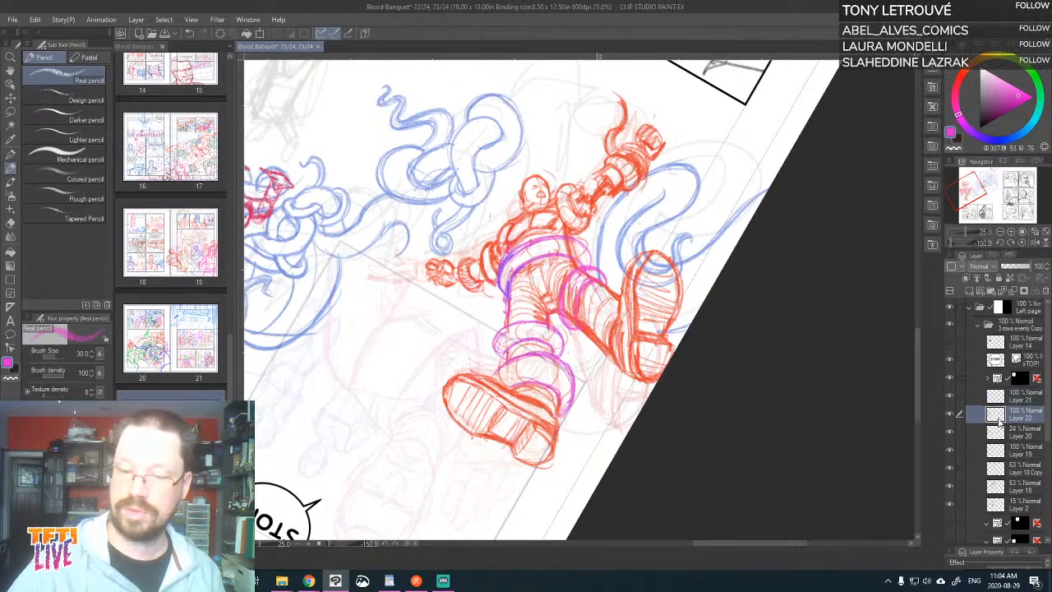
click(950, 417)
click(950, 418)
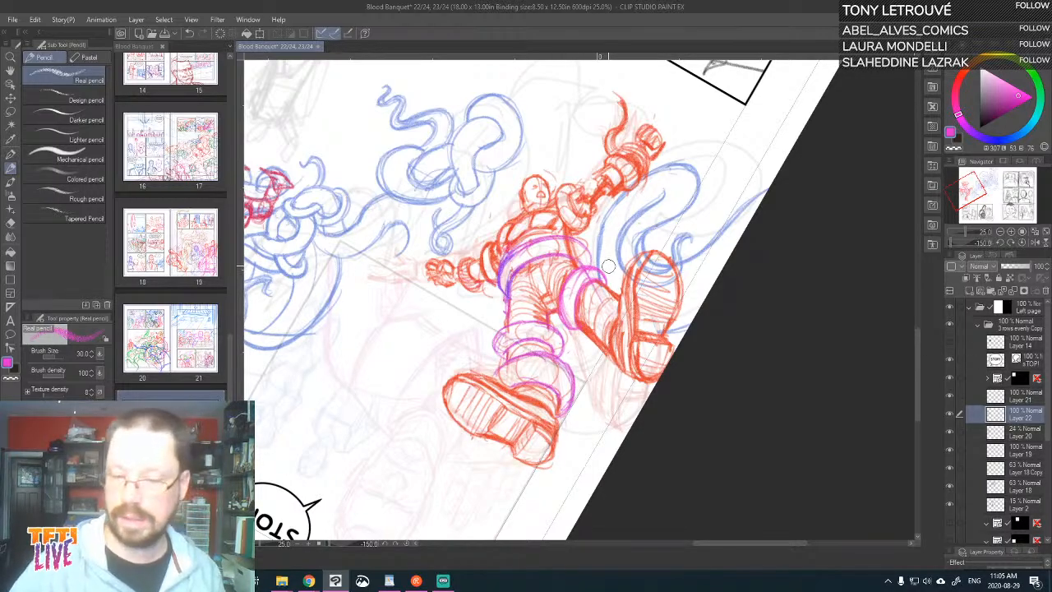
click(950, 415)
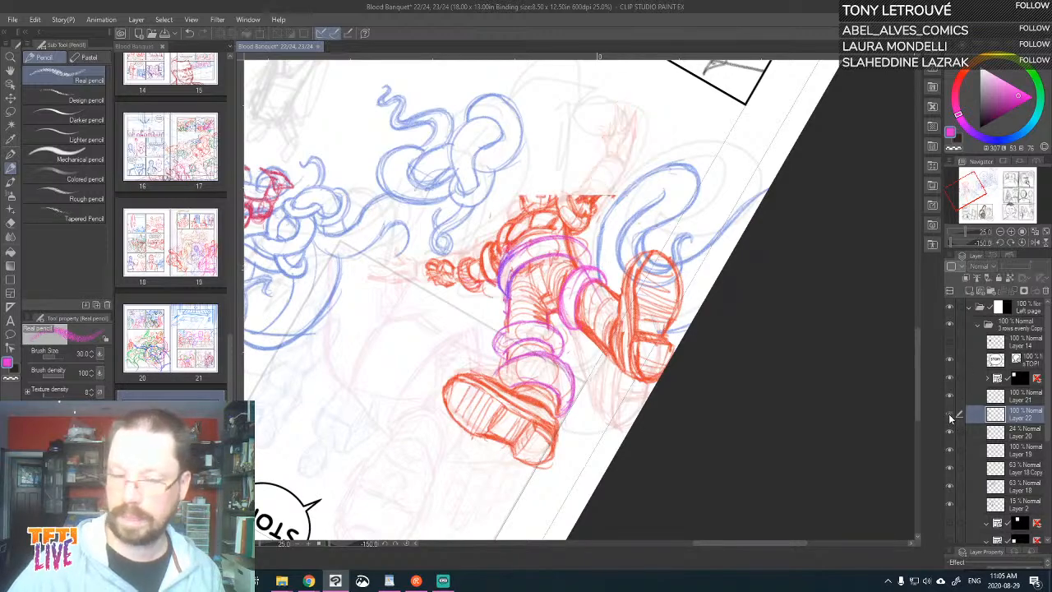
click(951, 415)
click(949, 396)
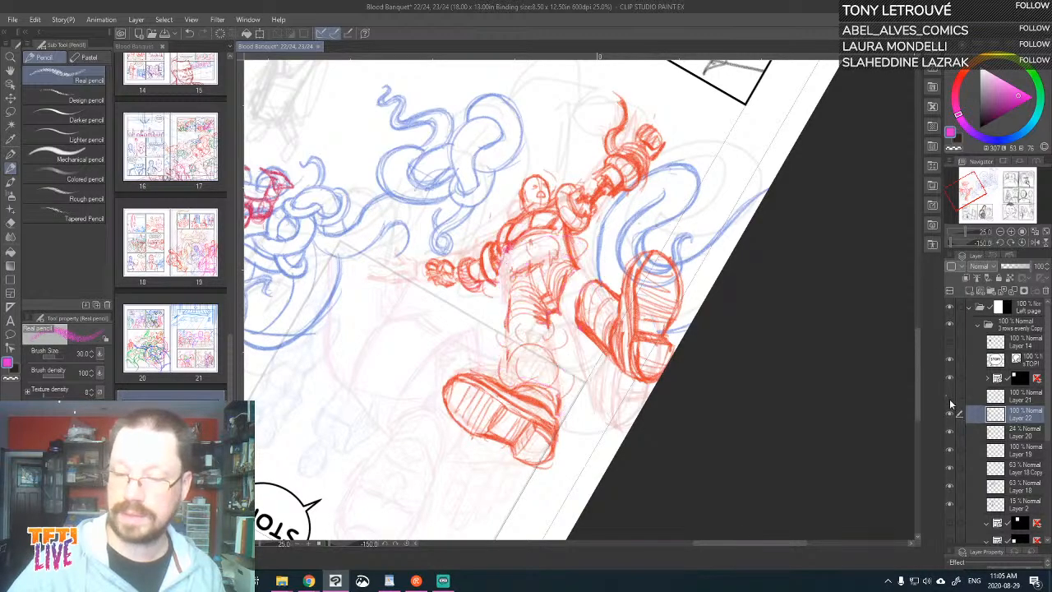
click(949, 396)
- Add another magenta coil lower on the same leg, close to the shoe, on Layer 21
click(999, 403)
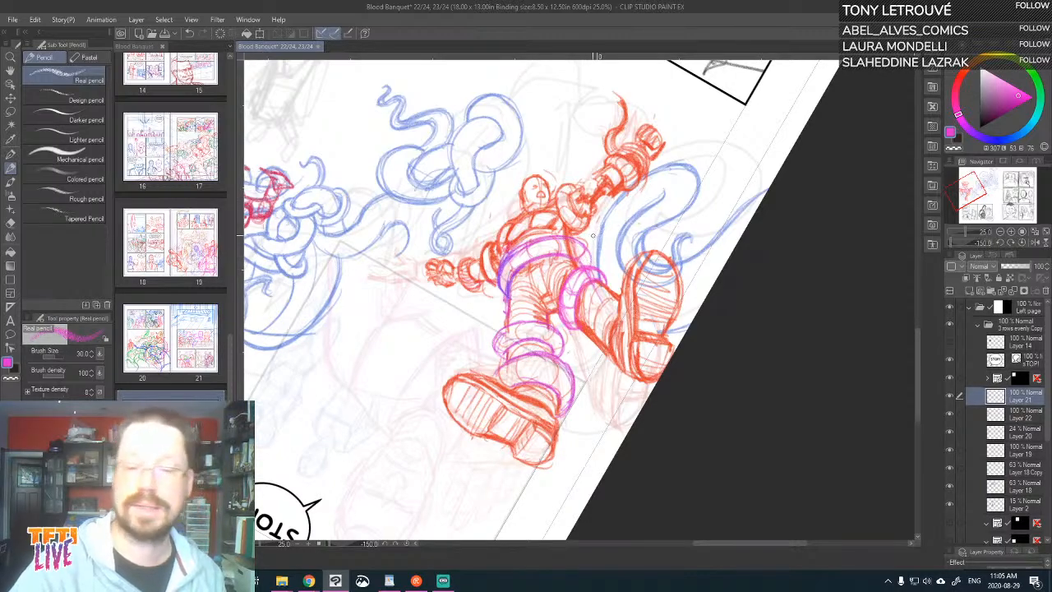
mouse_move(592, 236)
mouse_down()
mouse_move(644, 301)
mouse_move(588, 364)
mouse_up()
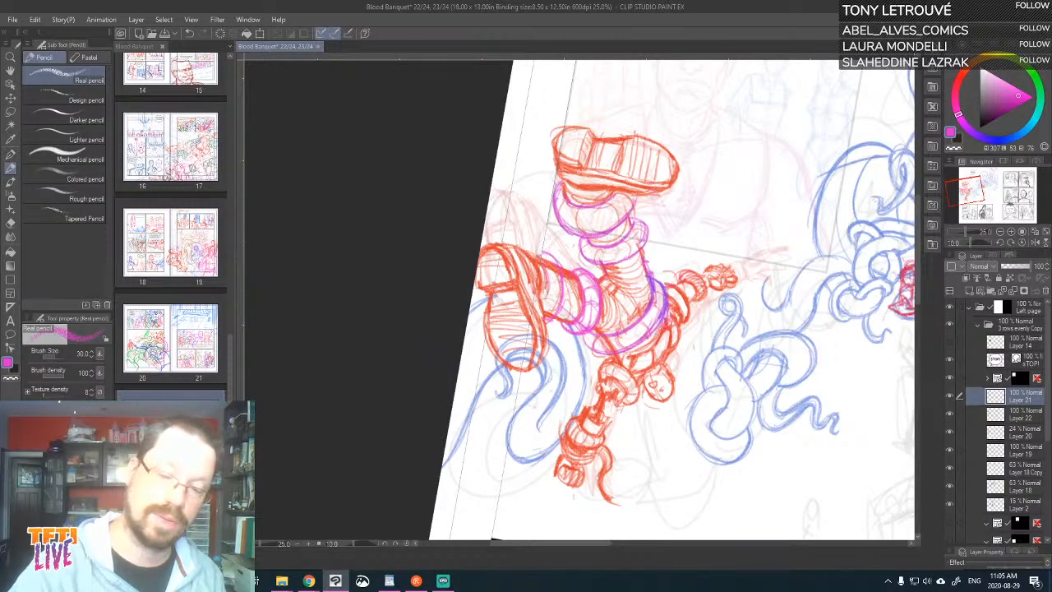
mouse_move(527, 246)
mouse_down()
mouse_move(555, 258)
mouse_move(565, 211)
mouse_up()
key(^)
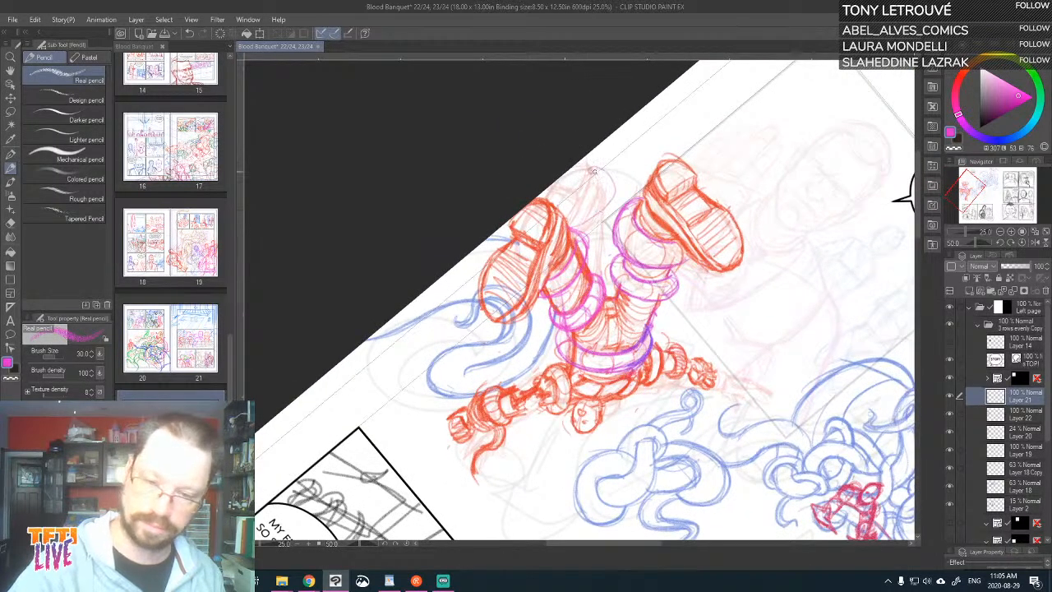
- Draw the tentacle's free end in magenta, extending from the lower leg coil and ending in a curled tip between the shoes
mouse_move(598, 175)
mouse_down()
mouse_move(602, 185)
mouse_move(584, 178)
mouse_move(607, 175)
mouse_move(608, 203)
mouse_up()
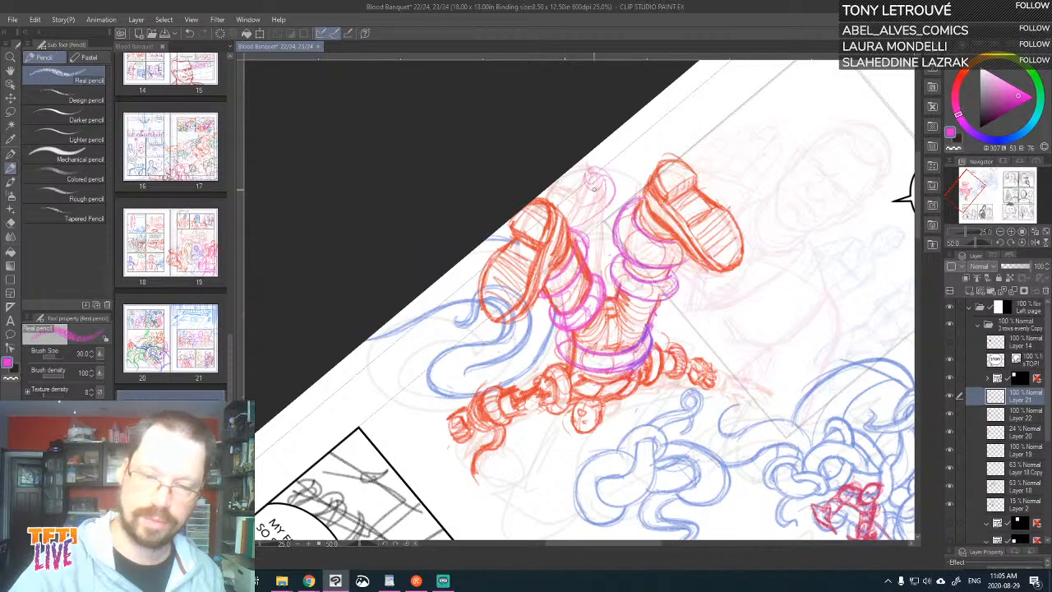
mouse_move(493, 353)
mouse_down()
mouse_move(644, 145)
mouse_move(609, 72)
mouse_up()
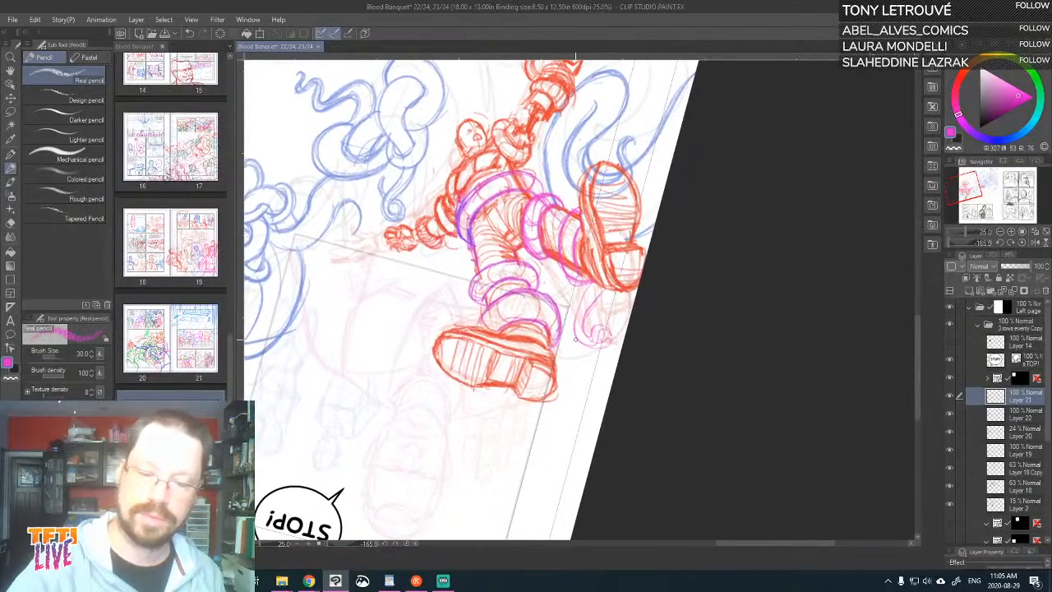
mouse_move(580, 342)
mouse_down()
mouse_move(576, 297)
mouse_move(592, 284)
mouse_up()
mouse_move(583, 319)
mouse_down()
mouse_move(604, 285)
mouse_move(586, 332)
mouse_move(607, 336)
mouse_move(577, 344)
mouse_up()
key(asciicircum)
key(^)
key(^)
key(^)
key(^)
key(^)
key(^)
key(^)
key(^)
key(^)
key(^)
key(^)
key(^)
key(^)
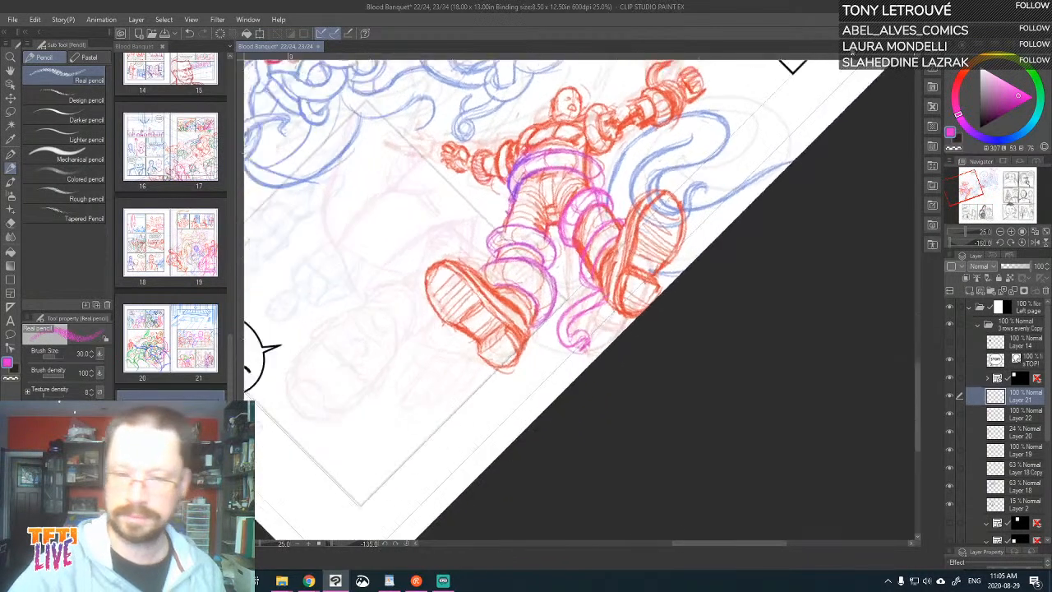
drag(649, 279, 600, 107)
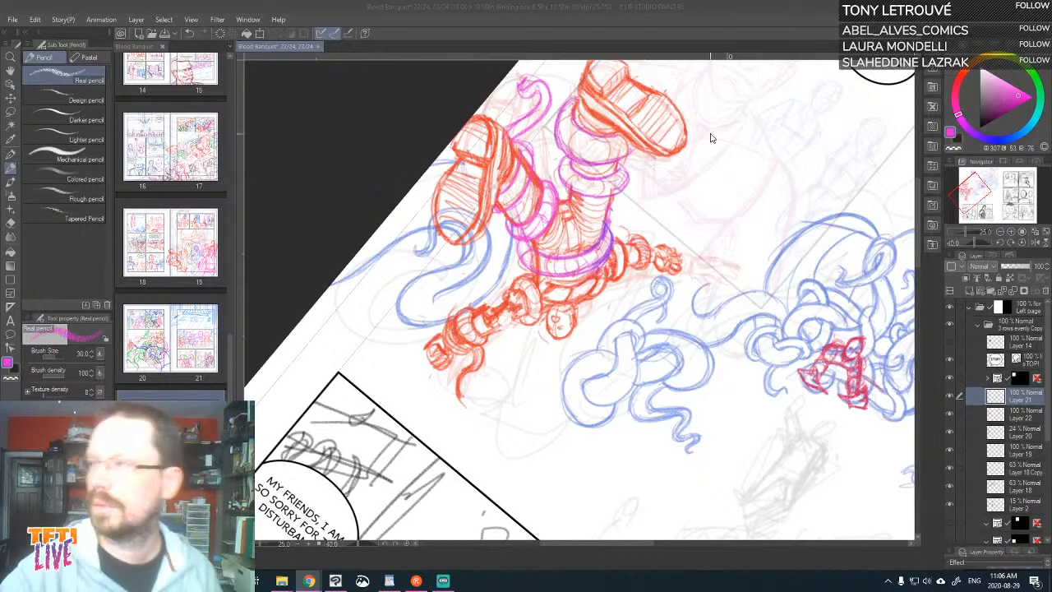
- Review the whole page, comparing the large panel with Layers 21, 22 and 20 hidden and shown
click(651, 187)
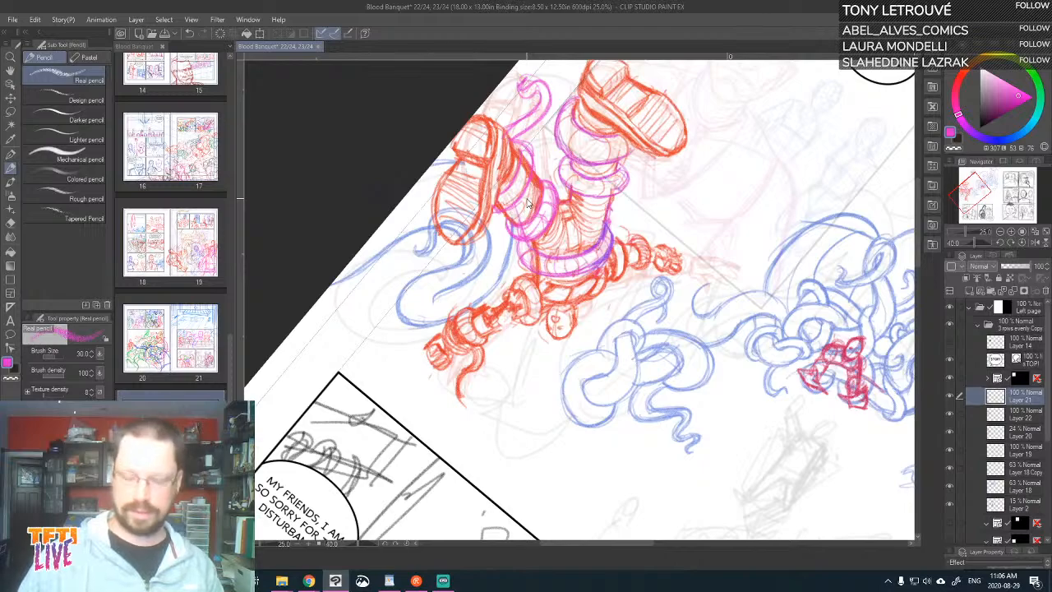
scroll(529, 204, down, 2)
key(minus)
key(minus)
key(minus)
key(minus)
key(minus)
key(minus)
key(minus)
key(minus)
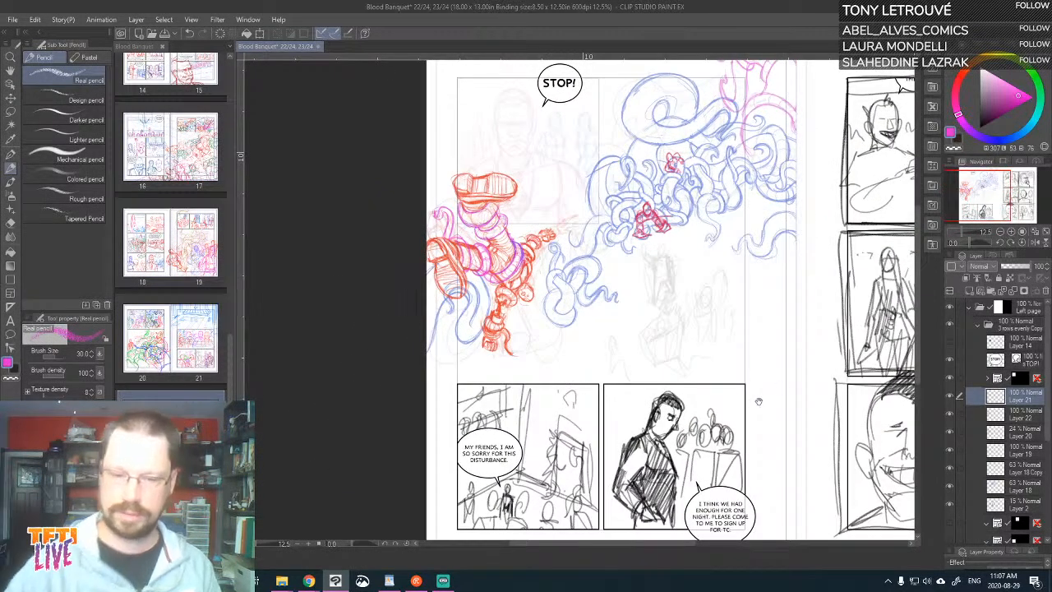
drag(759, 401, 670, 436)
click(949, 396)
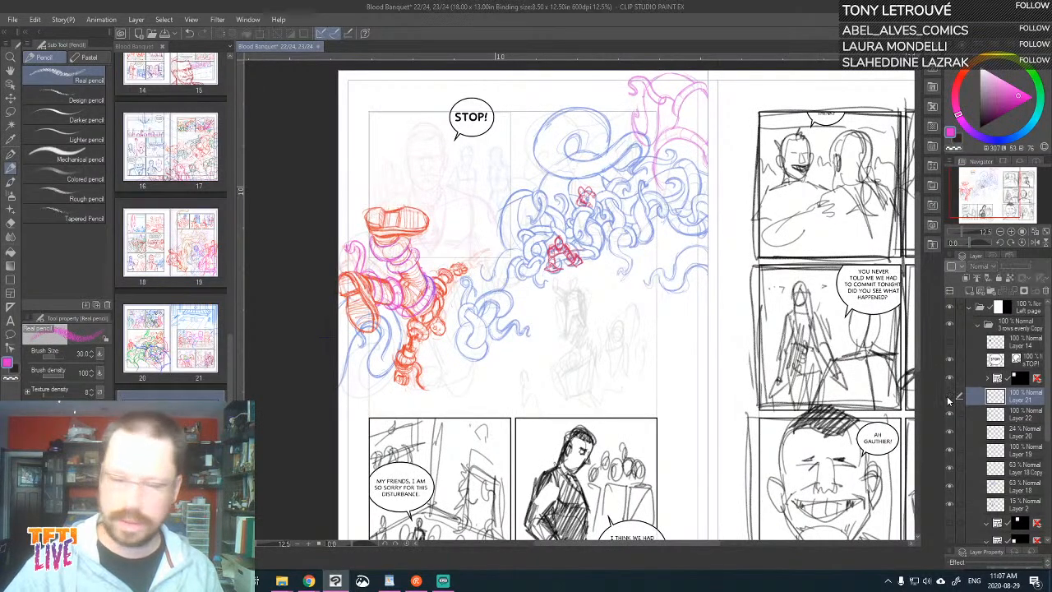
click(950, 397)
click(949, 420)
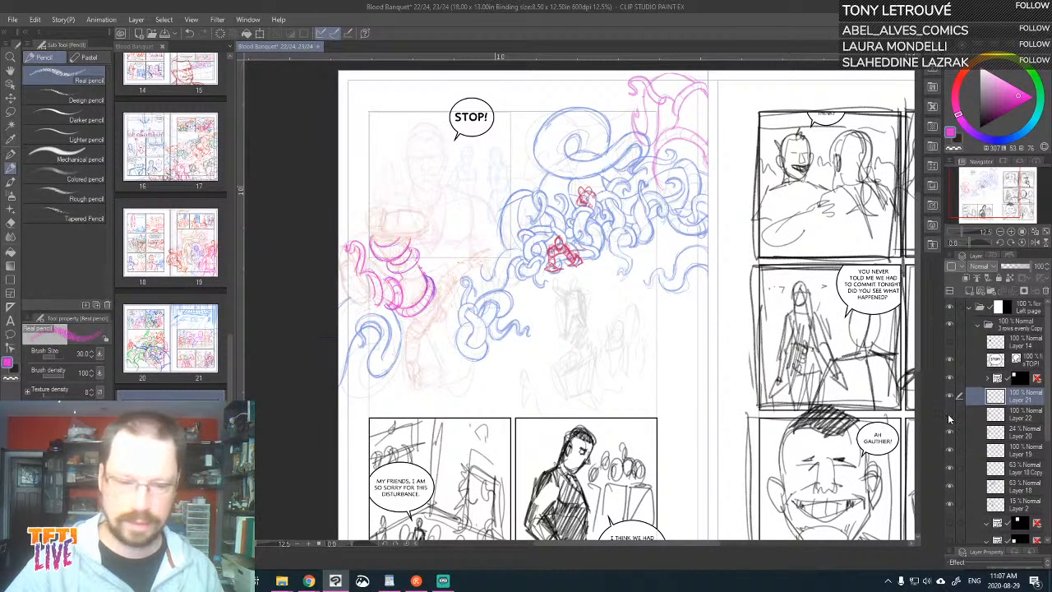
click(949, 420)
click(949, 433)
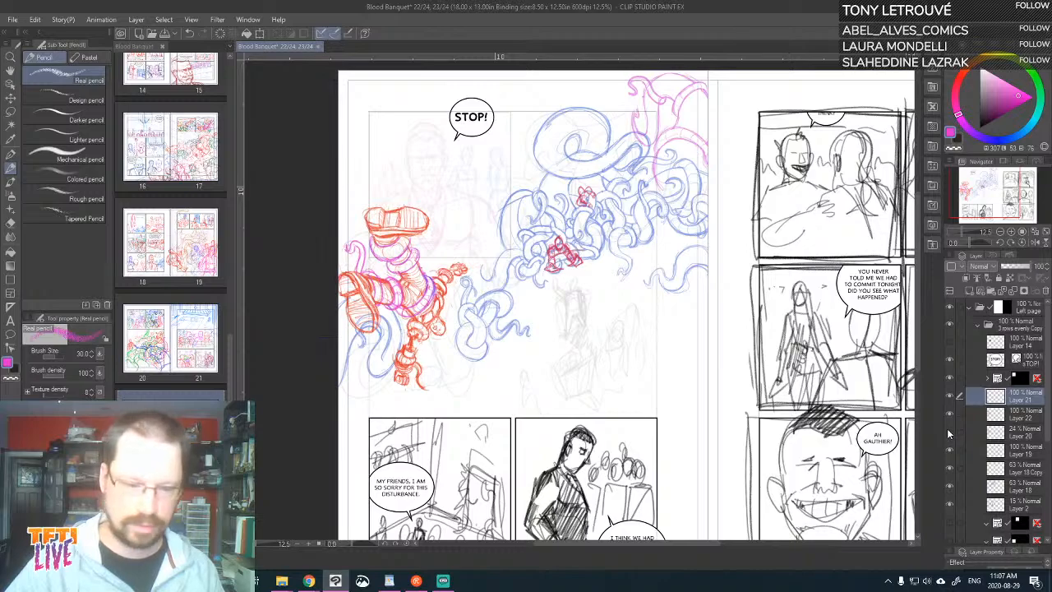
click(949, 434)
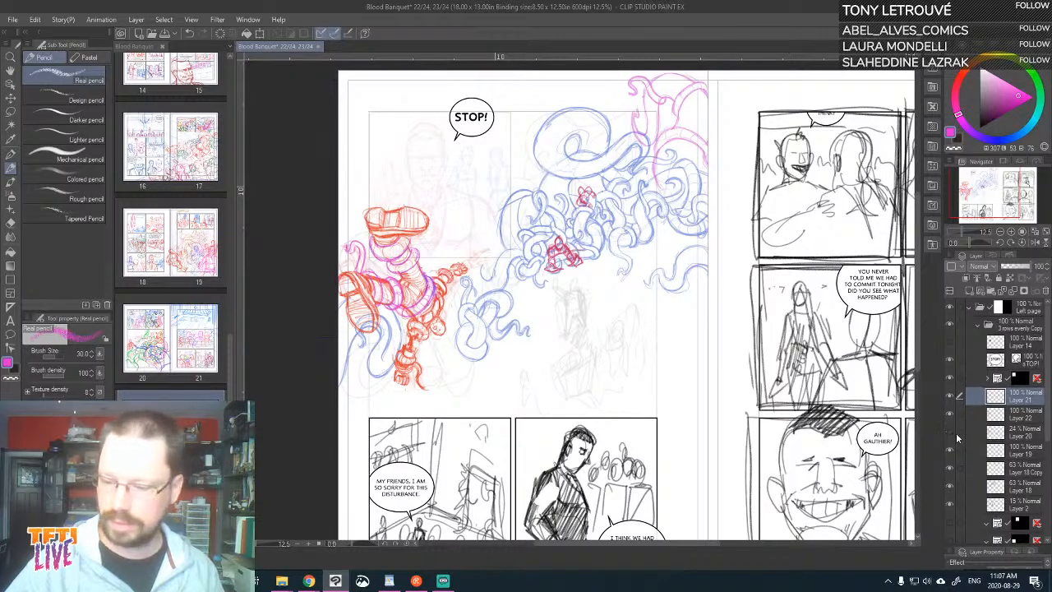
- Move Layer 20 below Layer 2 in the layer stack, and check what Layers 14 and 21 contain
drag(1009, 433, 1025, 508)
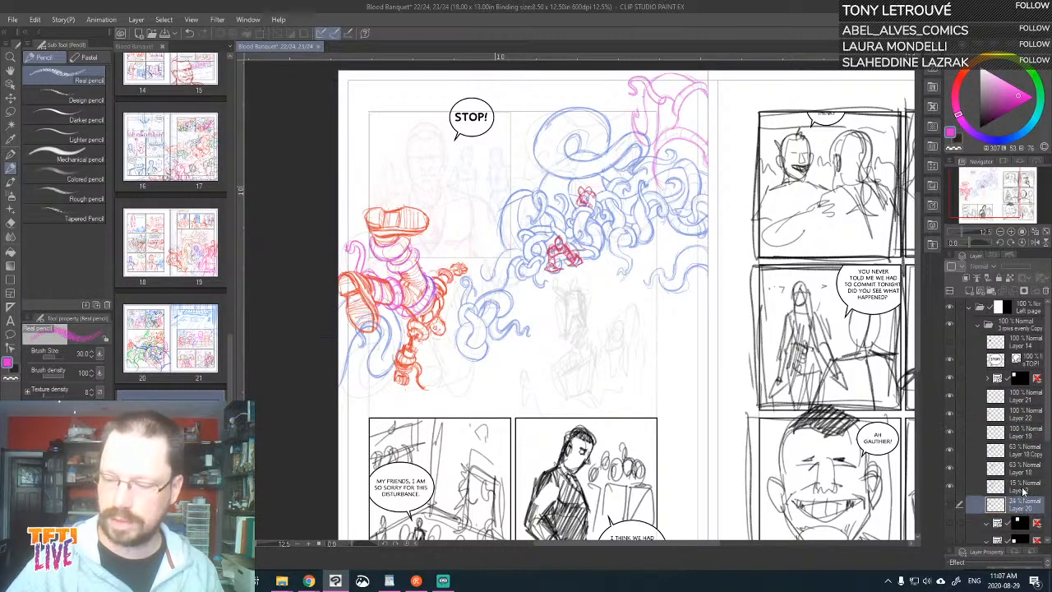
click(950, 343)
click(950, 341)
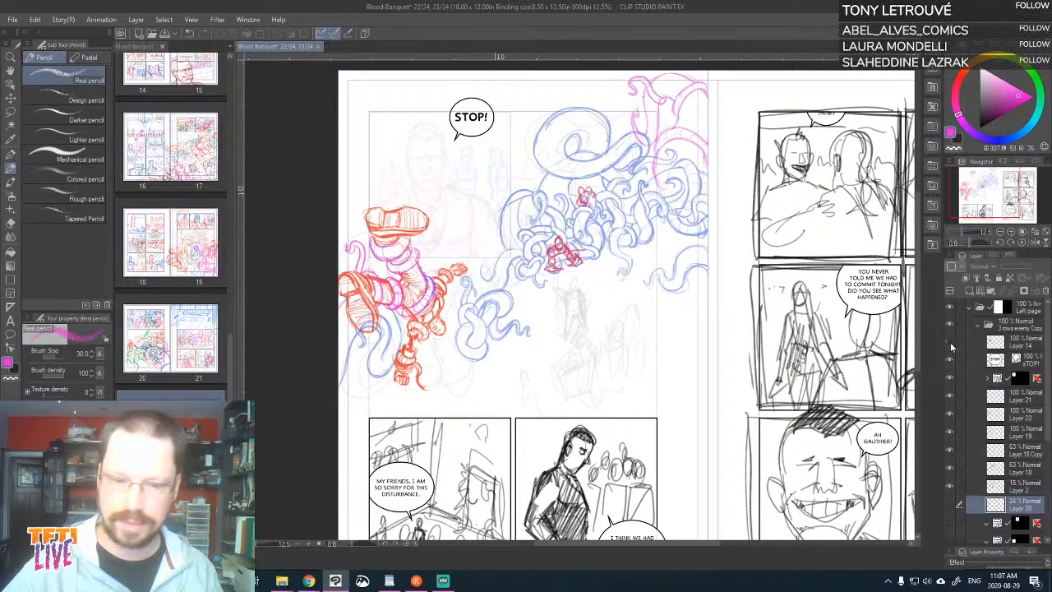
click(950, 342)
click(950, 341)
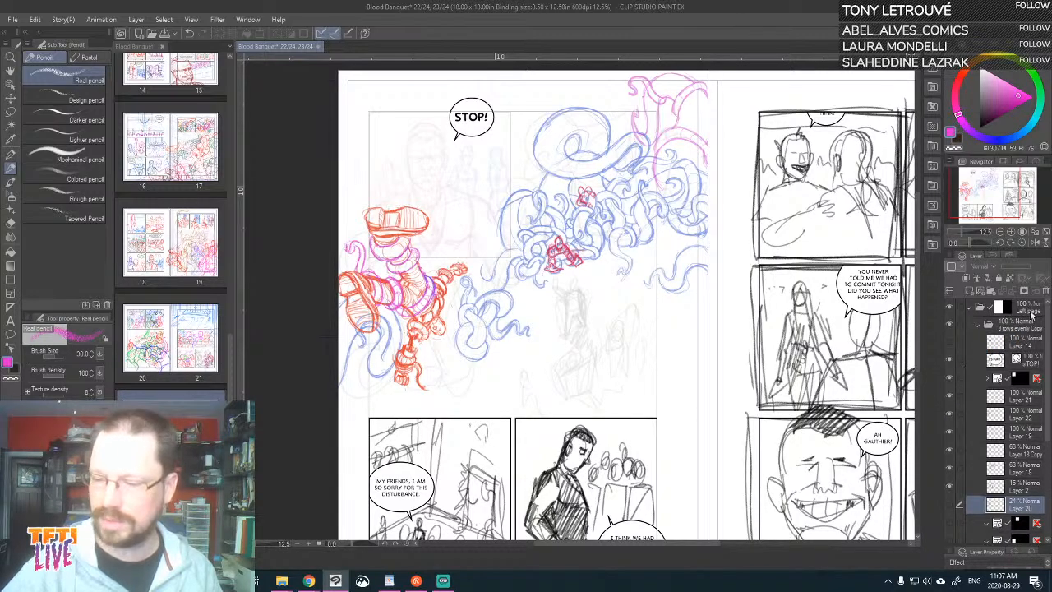
click(951, 397)
click(951, 398)
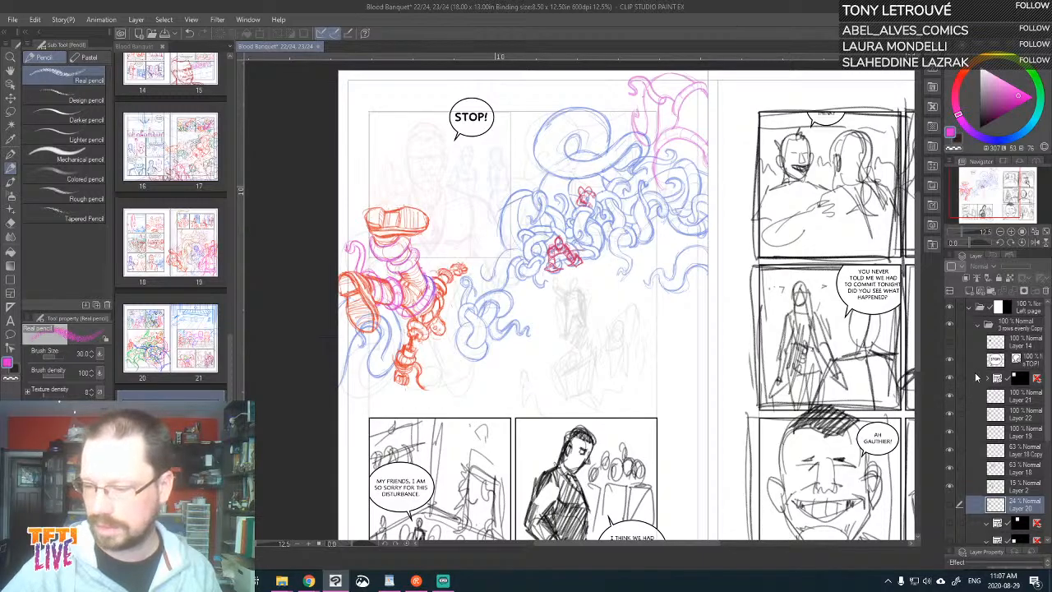
- Set the STOP! panel's frame folder to 100% opacity and move it above Layer 14
click(978, 376)
click(1018, 269)
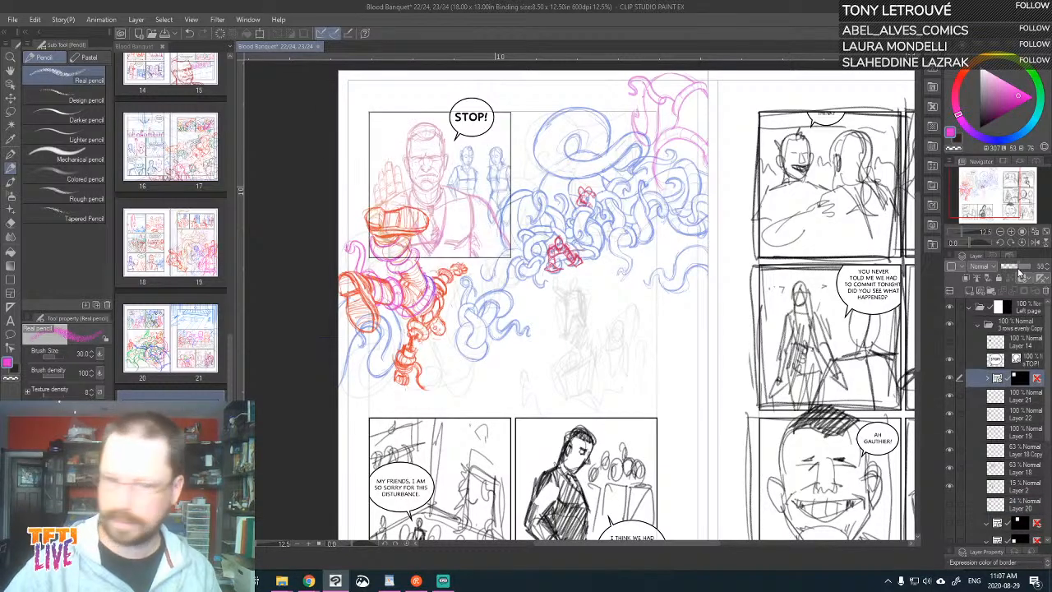
drag(1019, 274, 1037, 271)
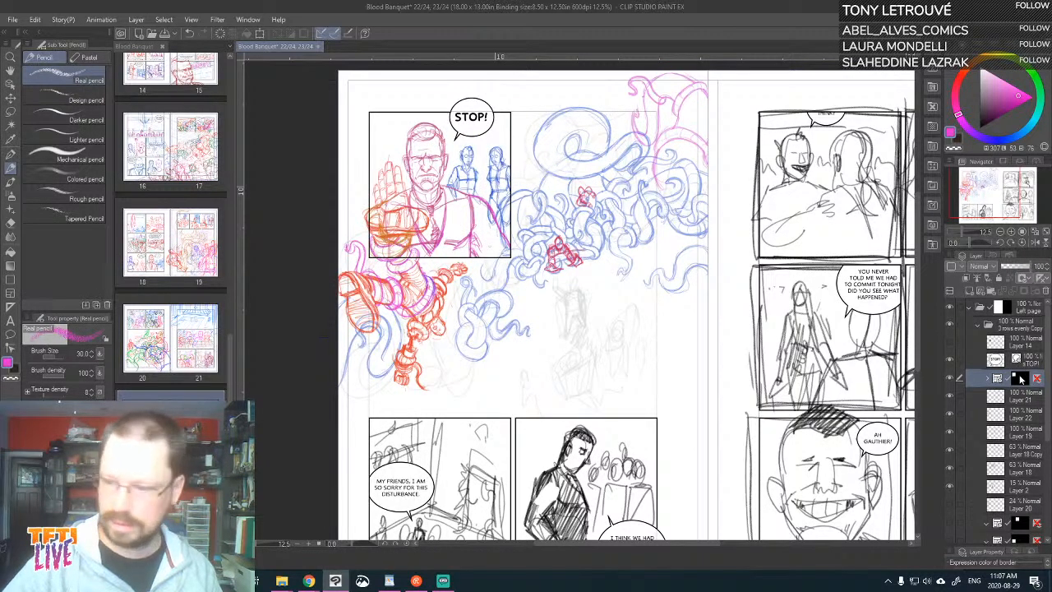
drag(976, 378, 974, 352)
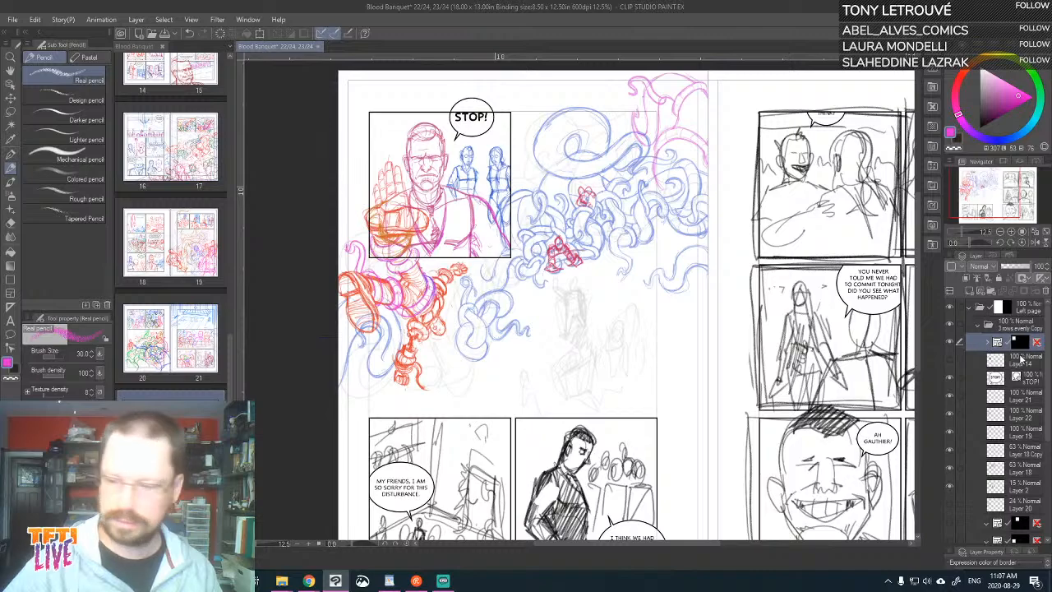
- Move the STOP! balloon layer above its panel's frame folder, and expand the folder with Layer 23 active
click(1037, 384)
drag(1038, 384, 1028, 345)
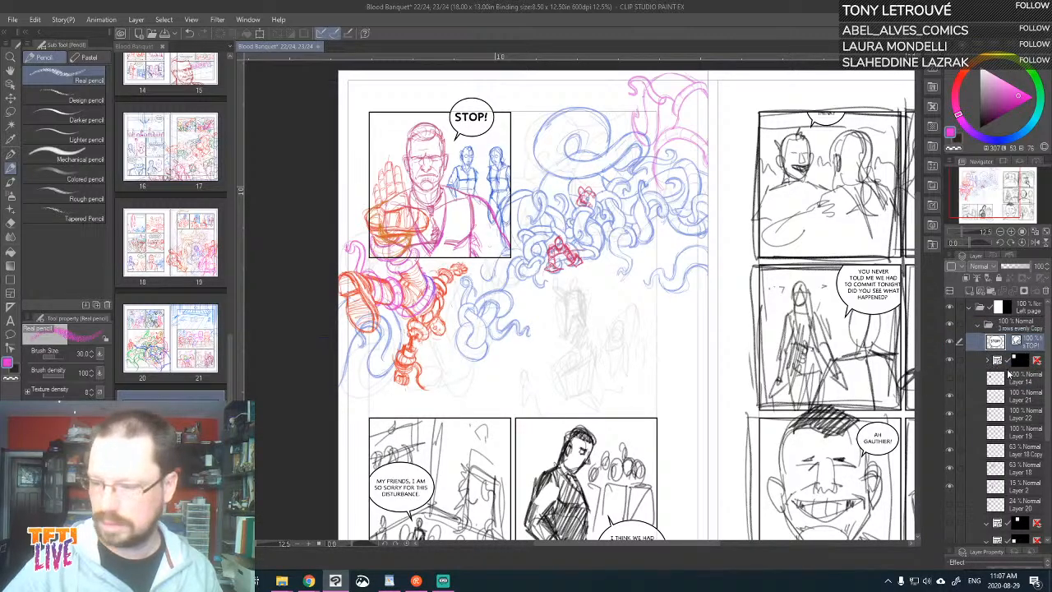
click(987, 362)
click(979, 366)
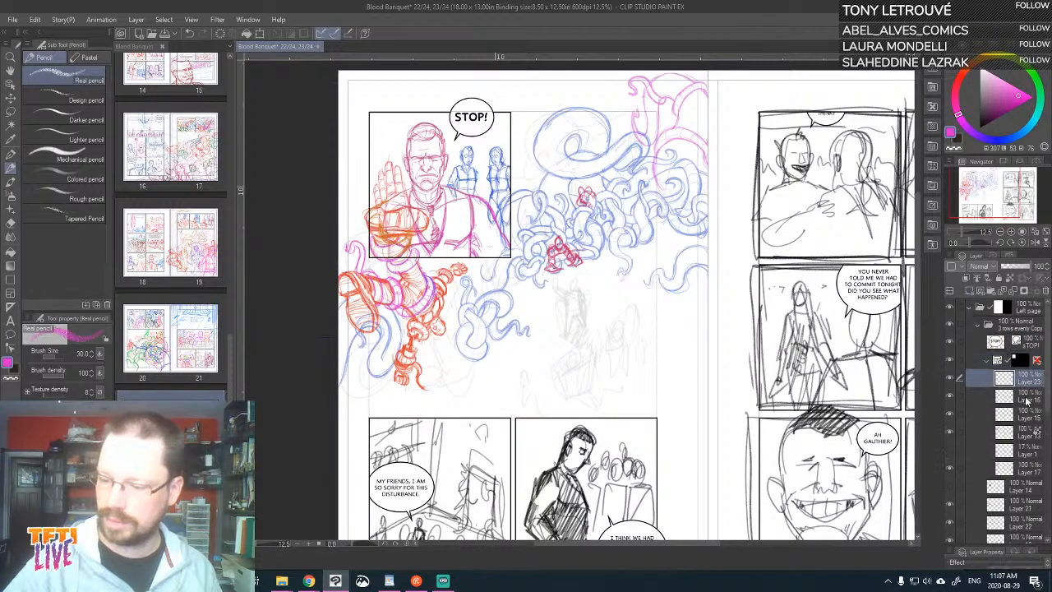
- Move Layer 23 below Layer 17 inside the STOP! panel's frame folder and fill it with white
right_click(996, 470)
click(981, 472)
drag(1027, 417, 1019, 472)
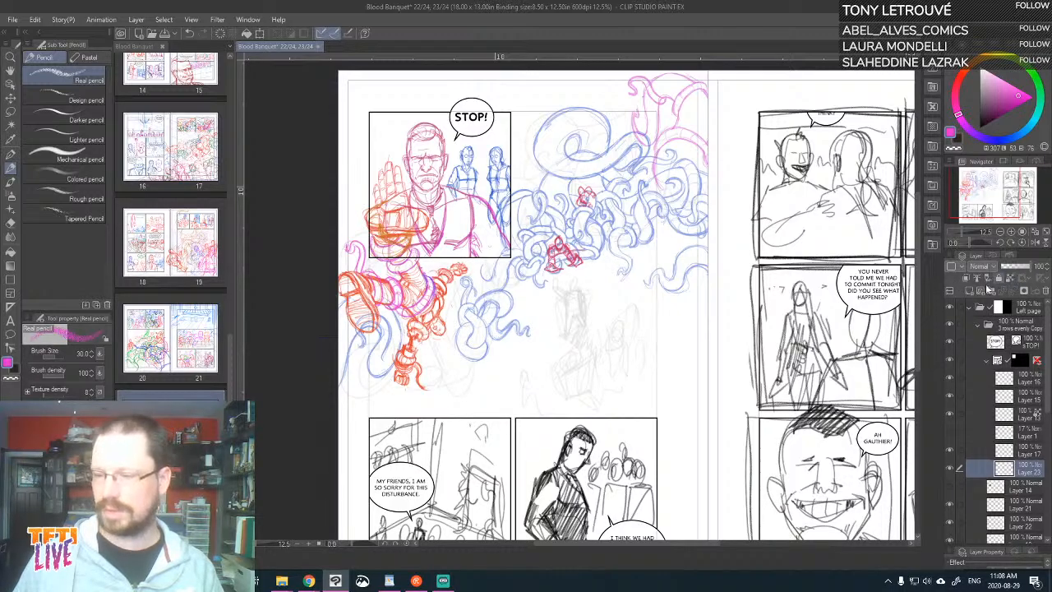
drag(998, 77, 981, 69)
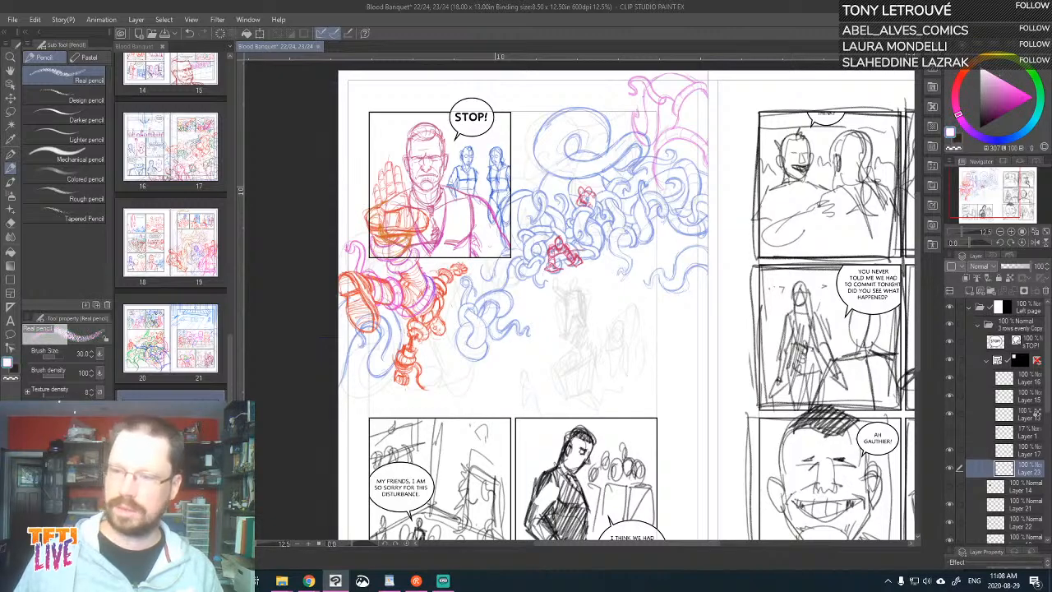
key(alt+Delete)
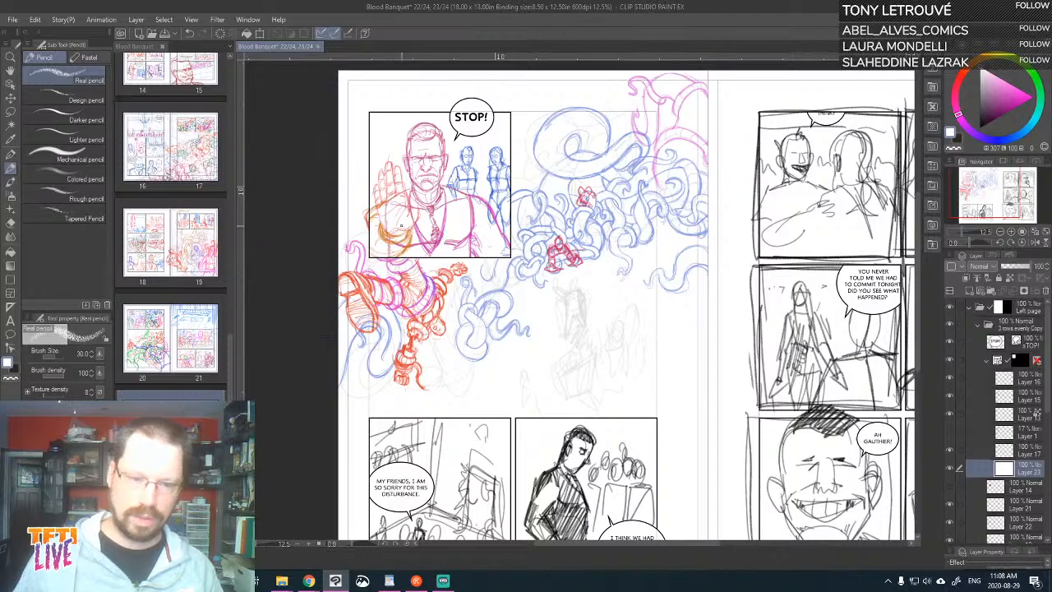
- Collapse the STOP! panel's frame folder and compare the page with the folder and Layer 21 hidden and shown
click(951, 365)
click(950, 366)
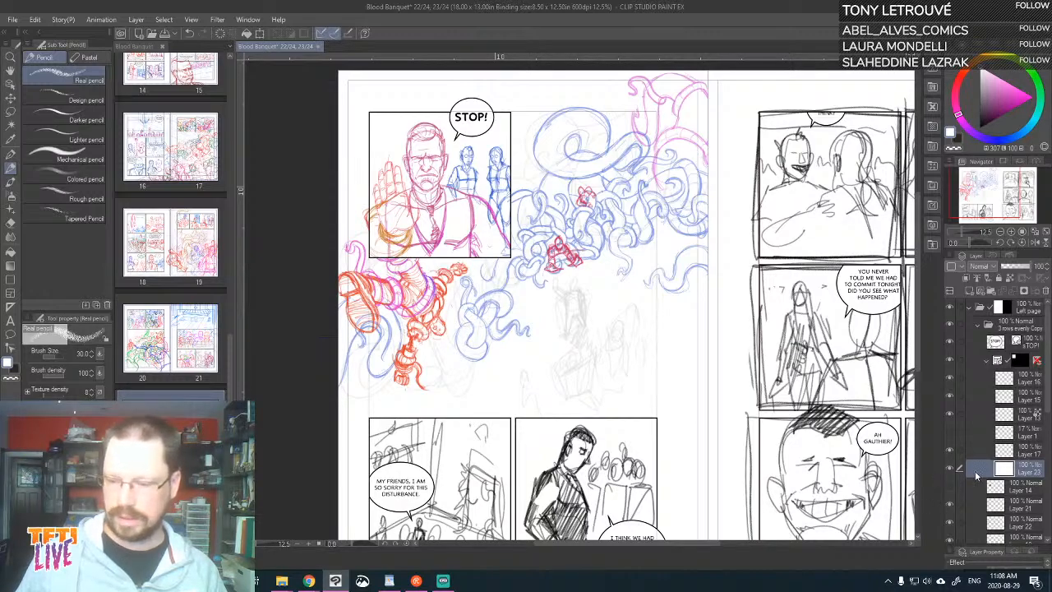
click(986, 363)
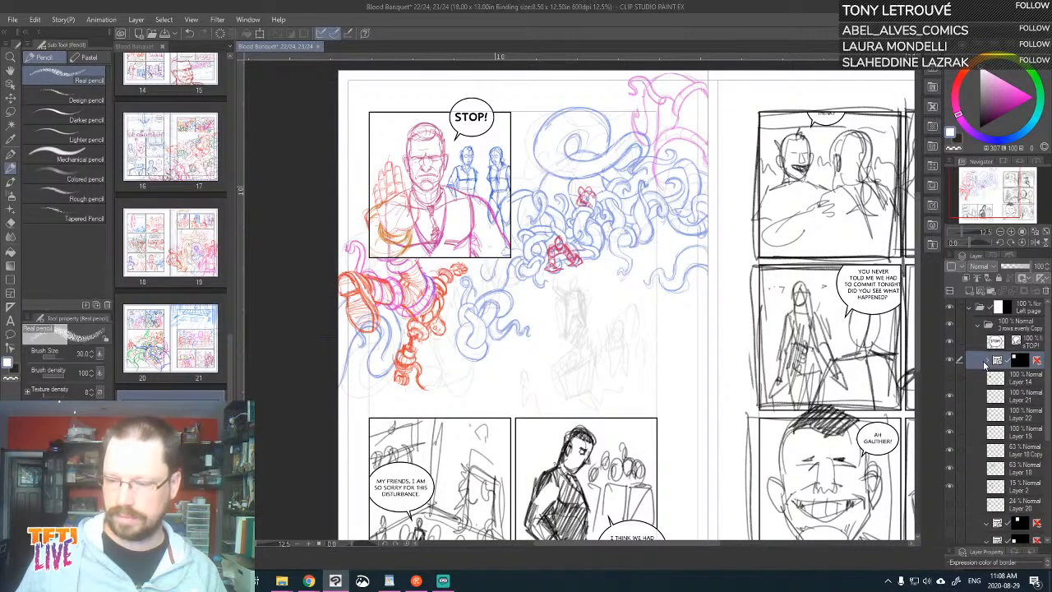
click(951, 399)
click(951, 399)
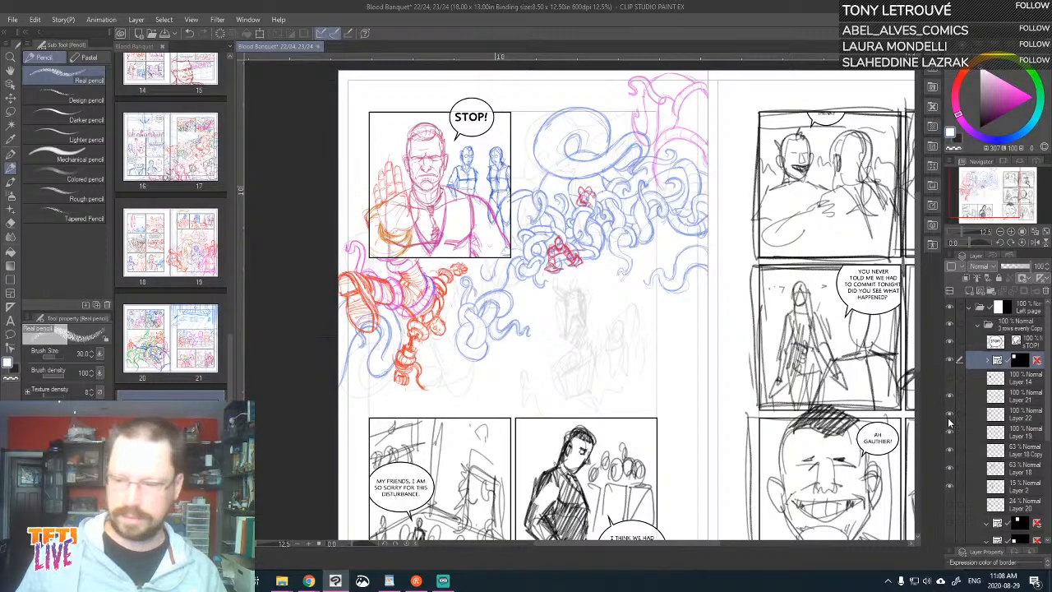
click(949, 397)
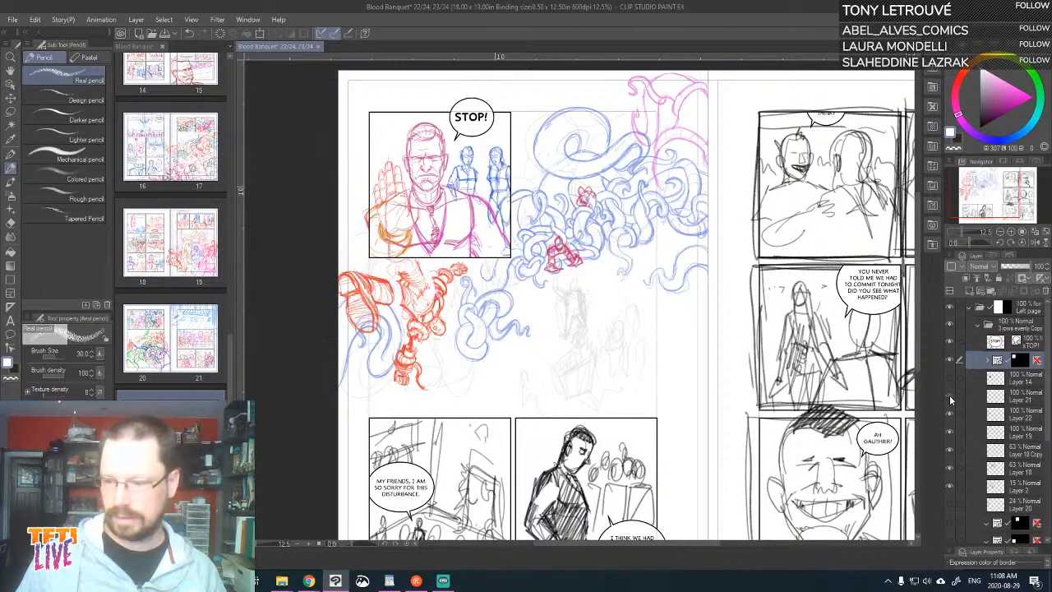
click(950, 398)
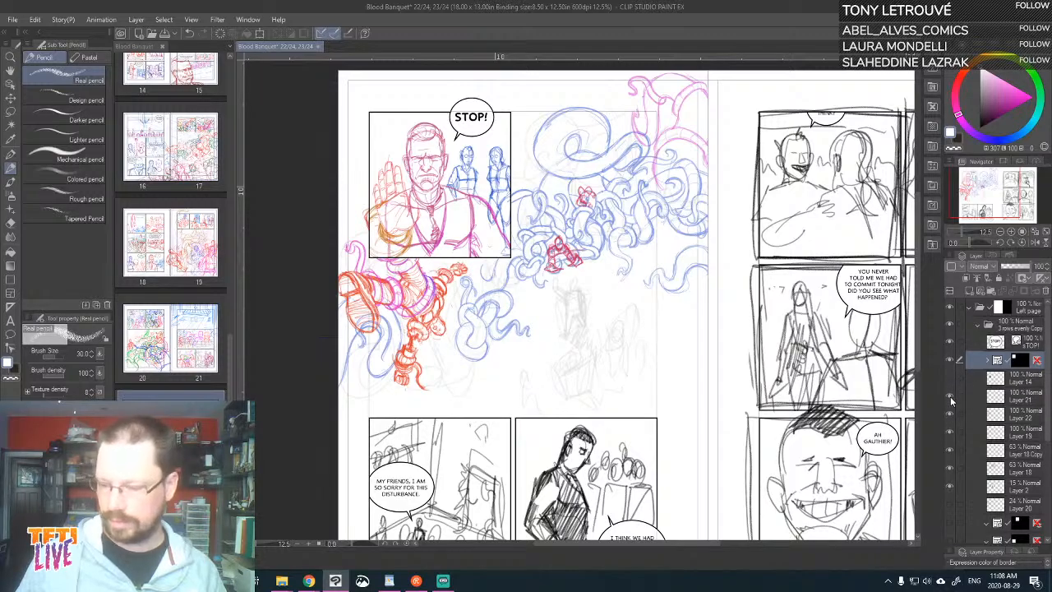
- Move Layers 21 and 22 above the STOP! panel's frame folder and shift the falling figure slightly down and to the right
click(1035, 396)
shift+click(1029, 411)
drag(1030, 400, 1034, 355)
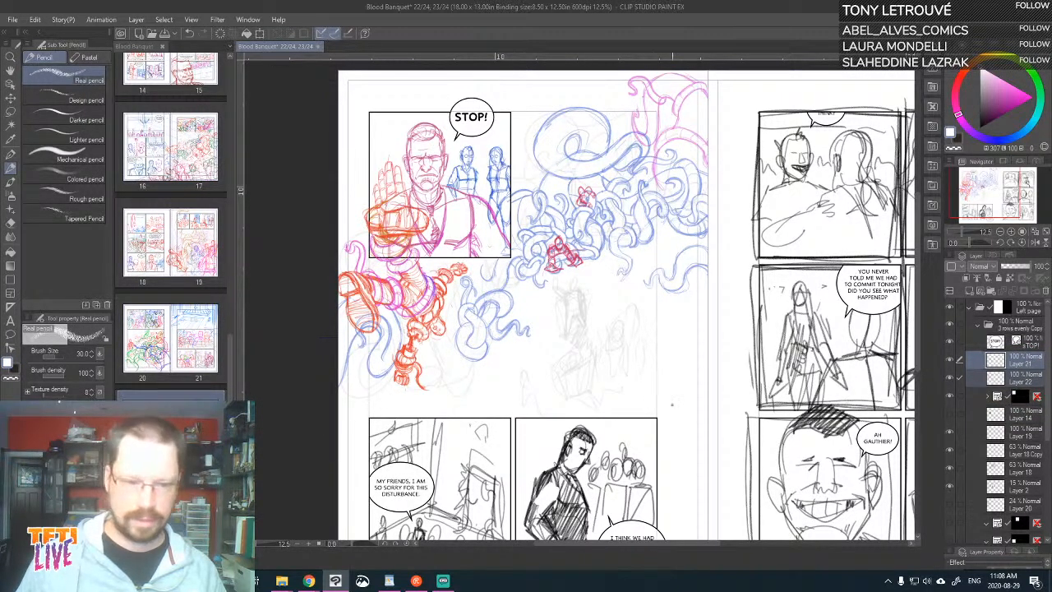
click(10, 96)
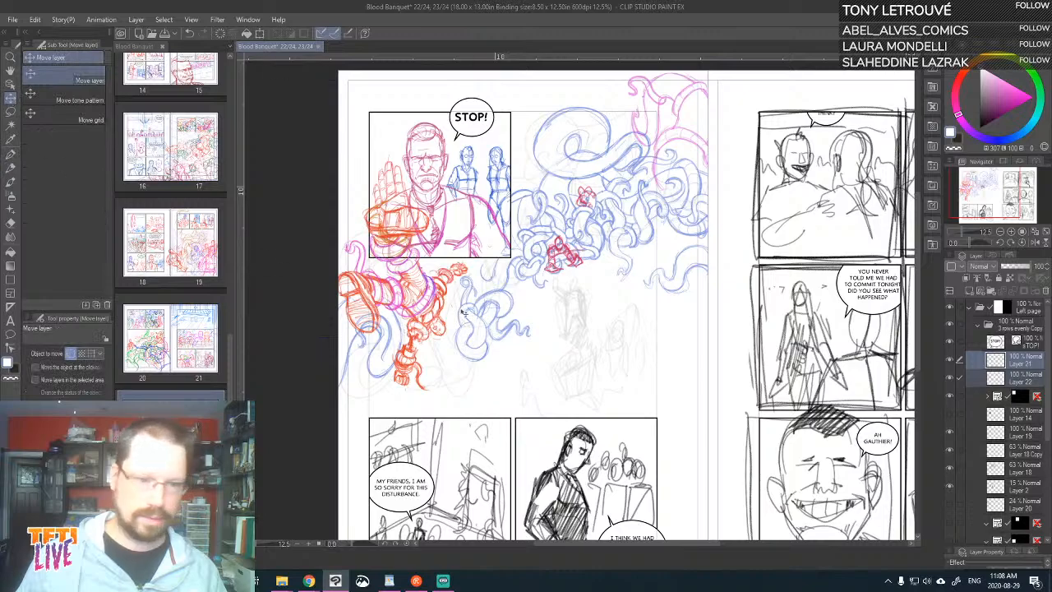
mouse_move(386, 333)
mouse_down()
mouse_move(380, 342)
mouse_move(414, 363)
mouse_move(396, 355)
mouse_move(382, 365)
mouse_move(395, 347)
mouse_move(441, 338)
mouse_move(476, 205)
mouse_move(329, 207)
mouse_move(350, 341)
mouse_move(462, 355)
mouse_move(373, 385)
mouse_move(440, 360)
mouse_move(366, 374)
mouse_move(370, 343)
mouse_move(493, 271)
mouse_move(586, 378)
mouse_move(382, 401)
mouse_move(416, 320)
mouse_move(402, 322)
mouse_move(370, 377)
mouse_move(388, 348)
mouse_move(379, 360)
mouse_up()
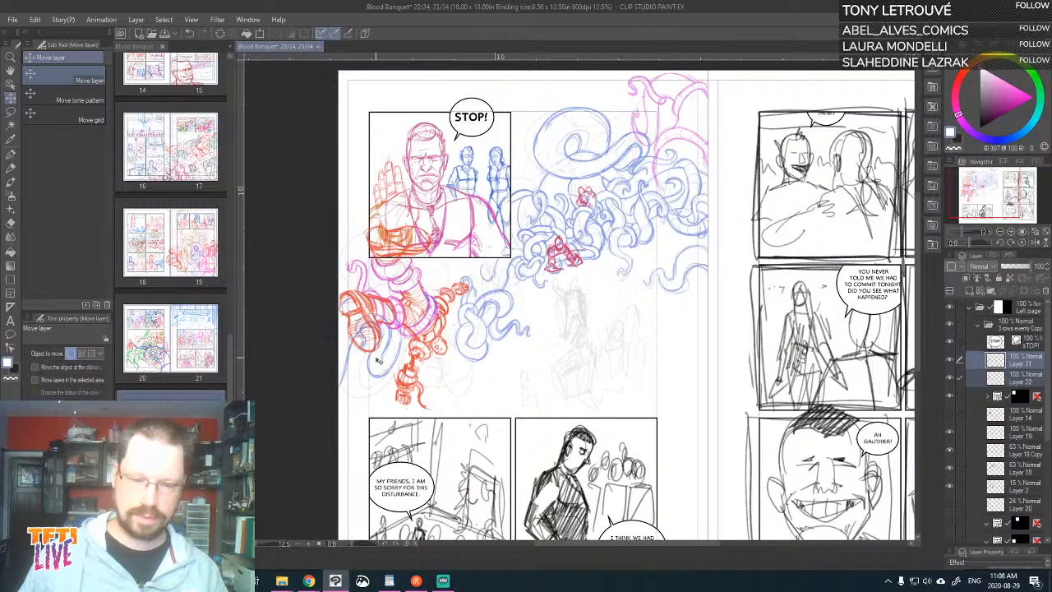
drag(377, 360, 384, 357)
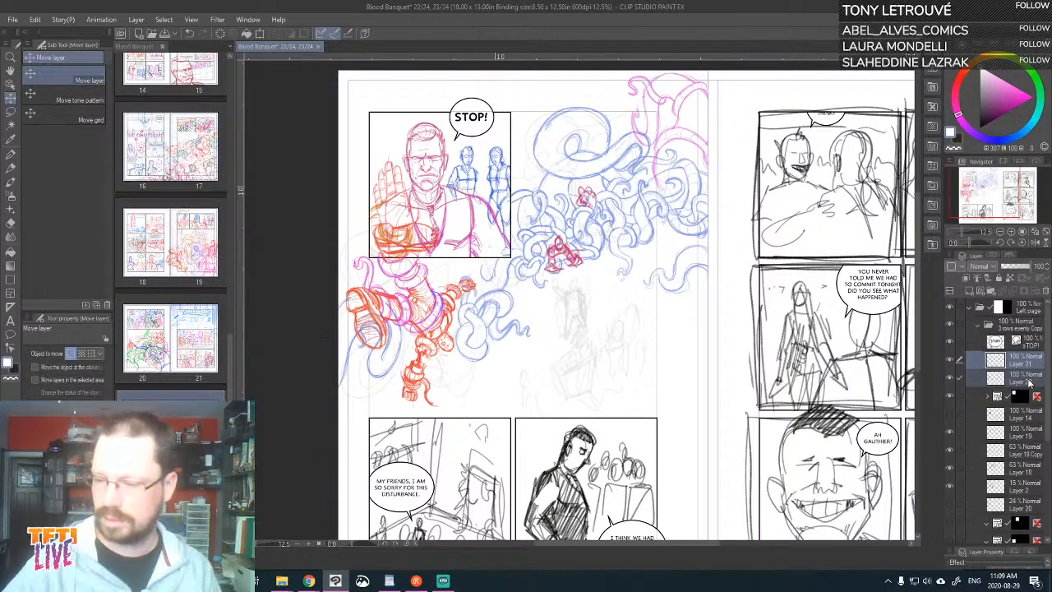
- Add a new layer directly below Layer 22 and paint white behind the figure's raised boot with the Real pencil at size 100
click(1024, 381)
click(966, 291)
drag(1009, 372, 1005, 386)
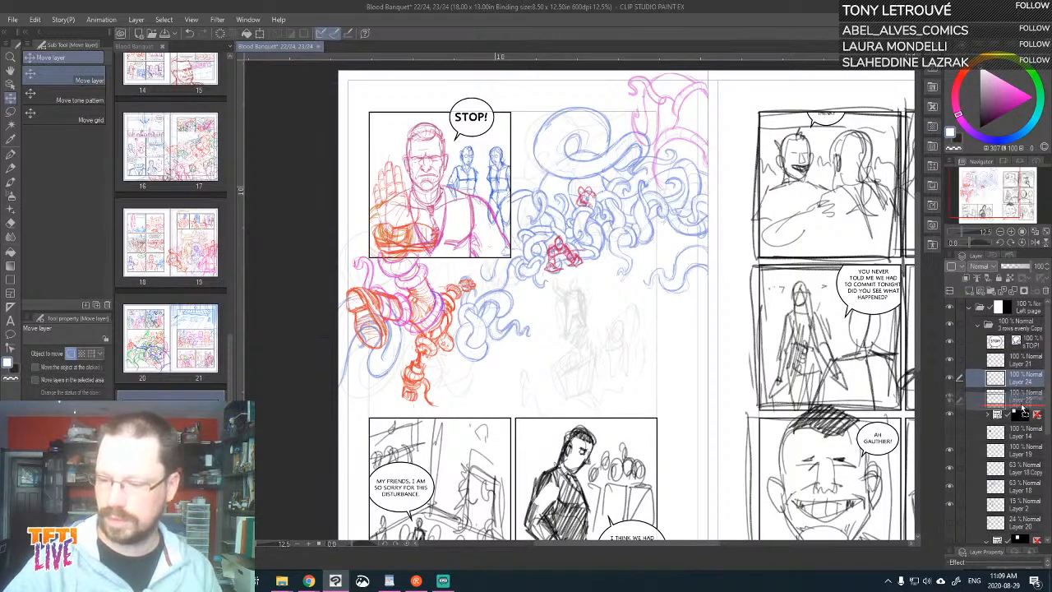
key(p)
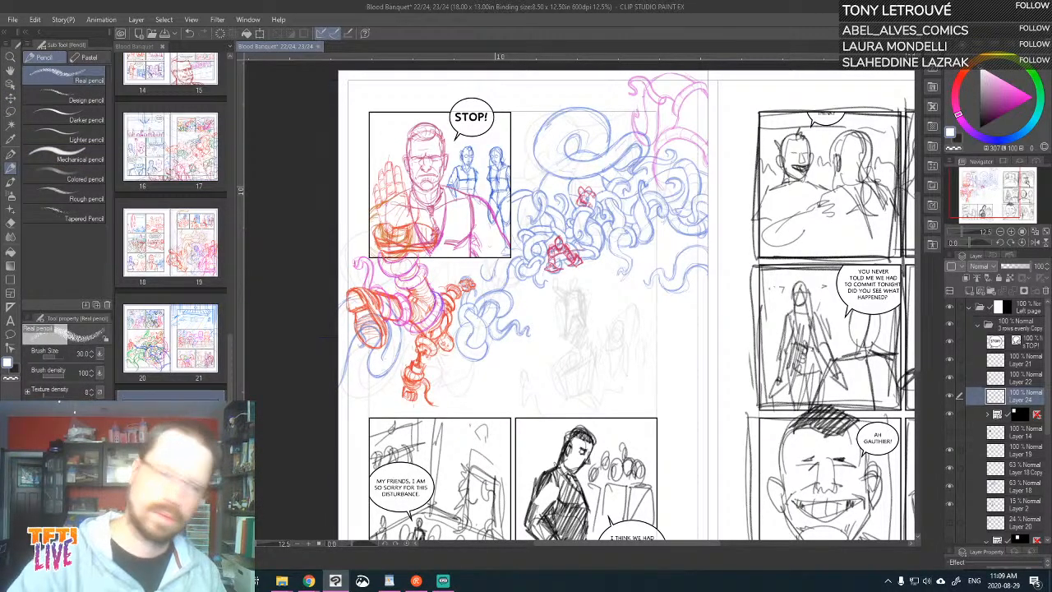
click(86, 354)
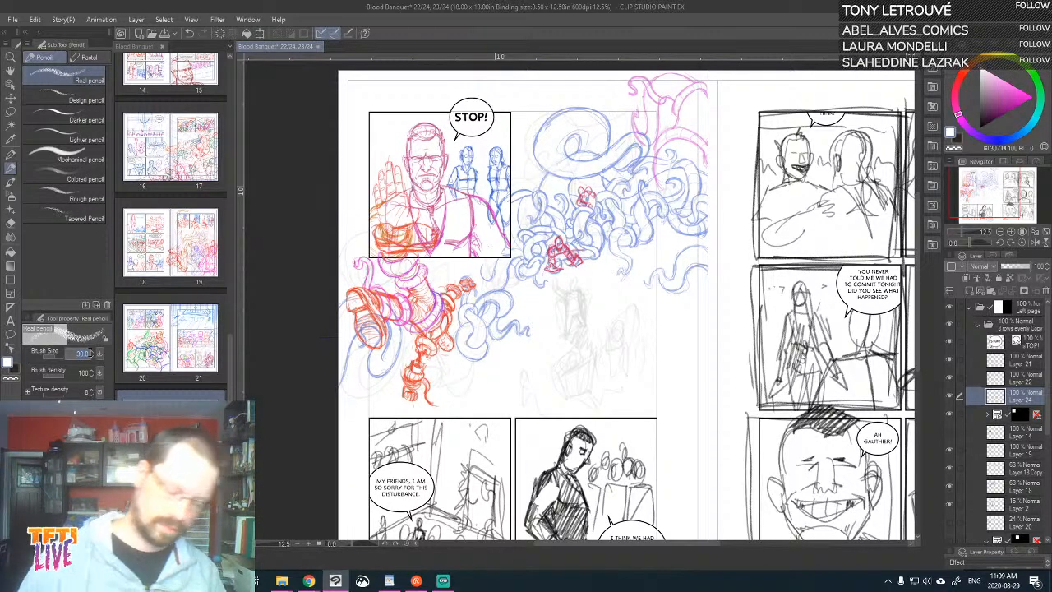
key(Return)
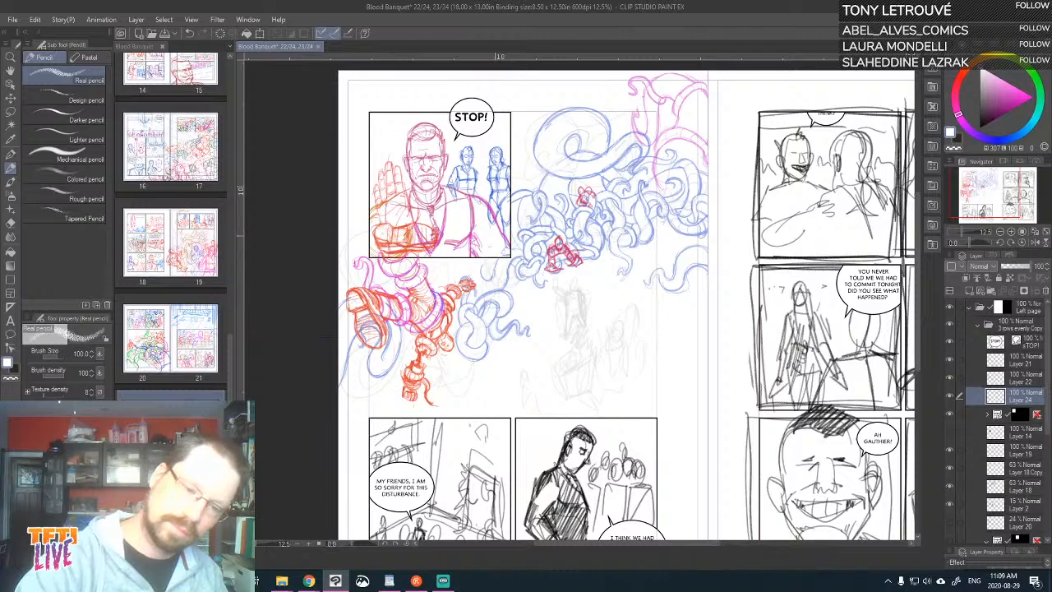
mouse_move(403, 243)
mouse_down()
mouse_move(411, 231)
mouse_move(432, 240)
mouse_move(397, 268)
mouse_move(389, 251)
mouse_up()
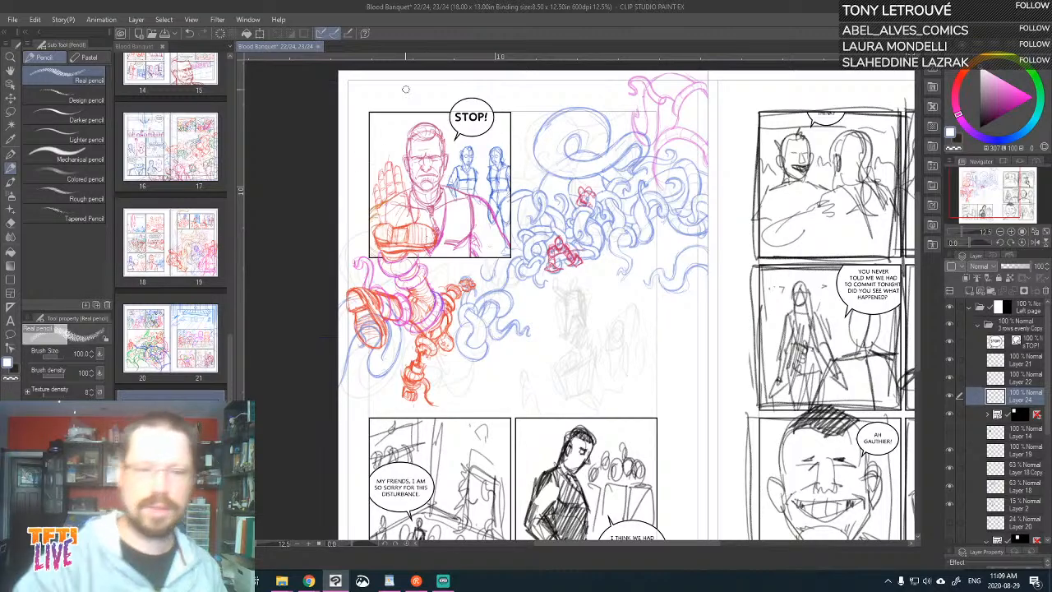
- Check what Layer 21 contains by hiding and showing it, and add a new layer above it
click(950, 360)
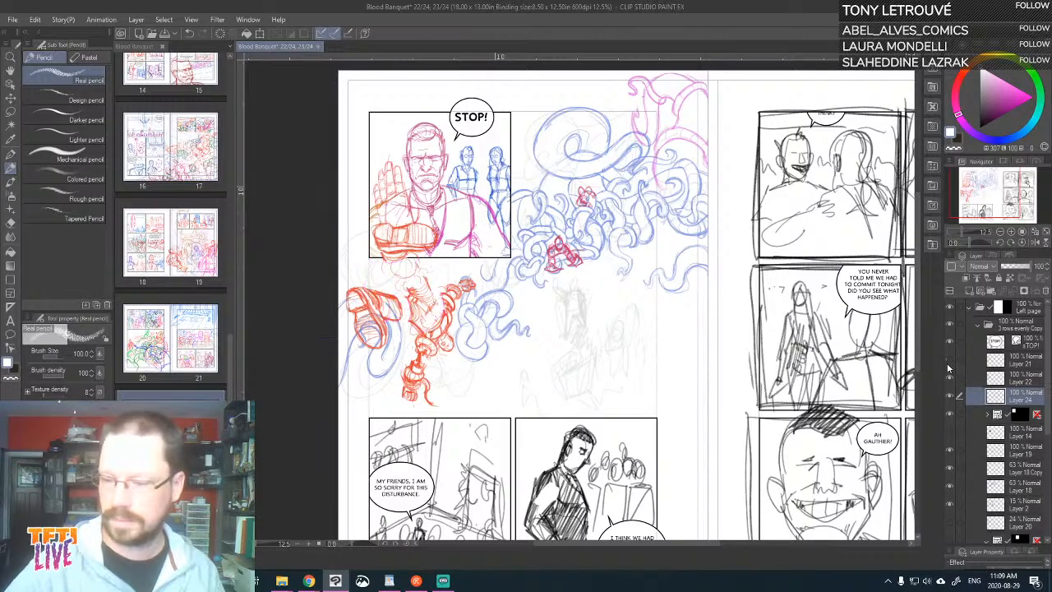
click(950, 360)
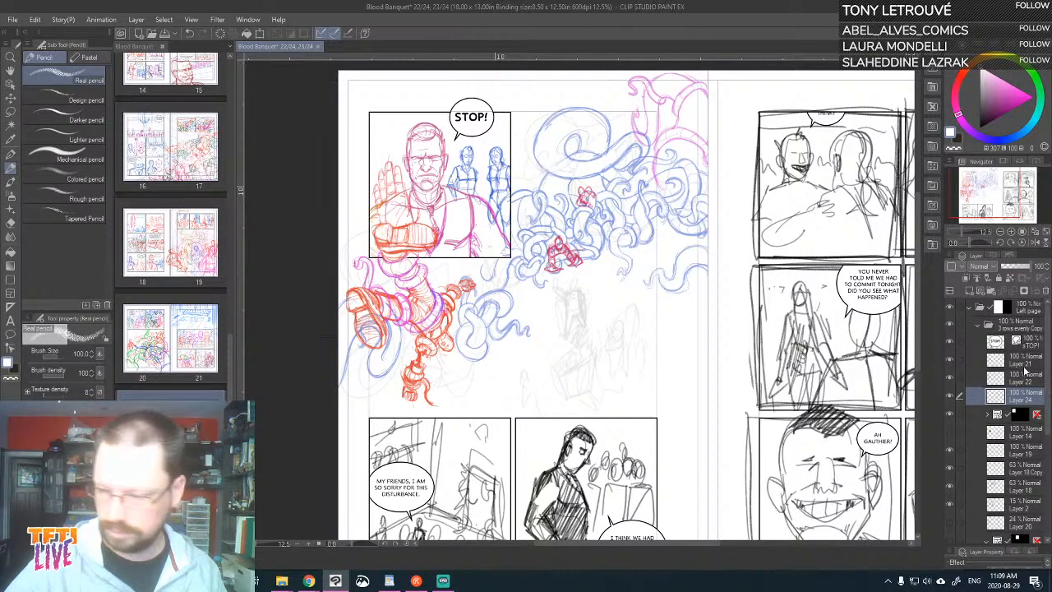
click(950, 362)
click(951, 362)
click(1023, 362)
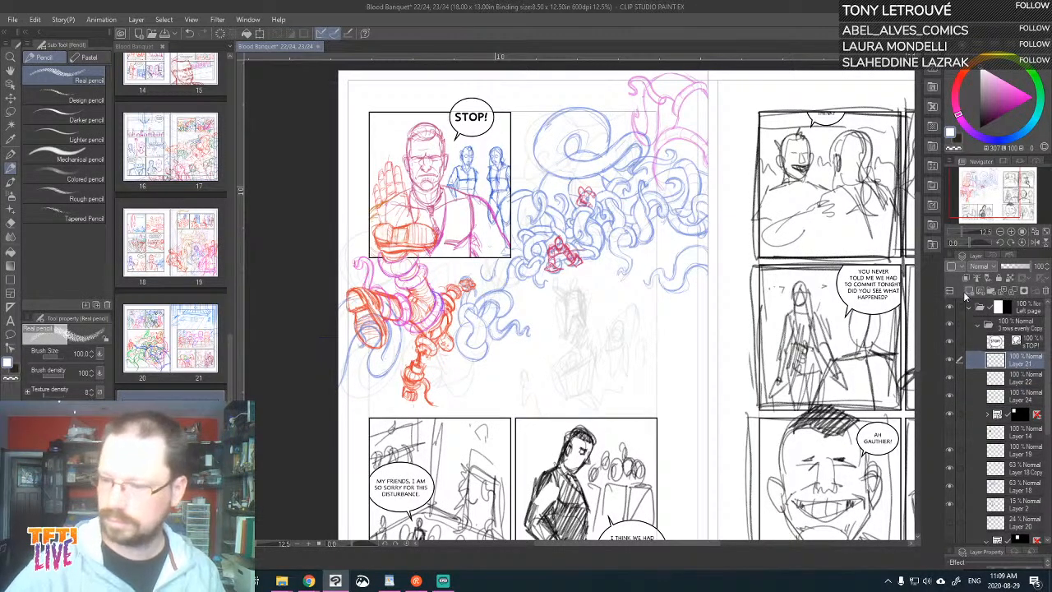
click(969, 292)
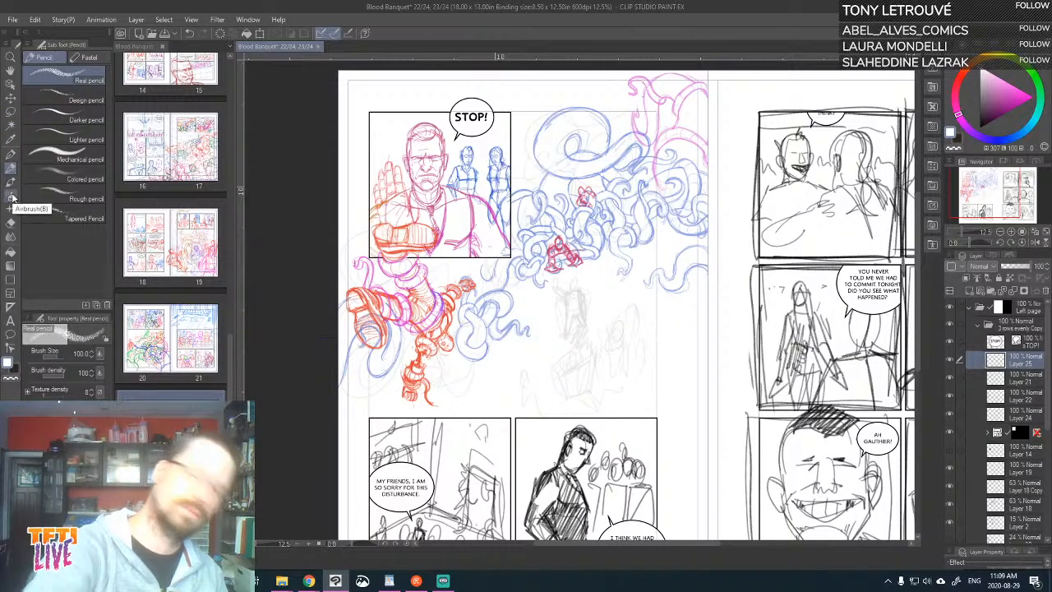
- Set the drawing colour to red and the Real pencil's brush size to 60
click(958, 81)
click(1022, 96)
drag(647, 190, 764, 288)
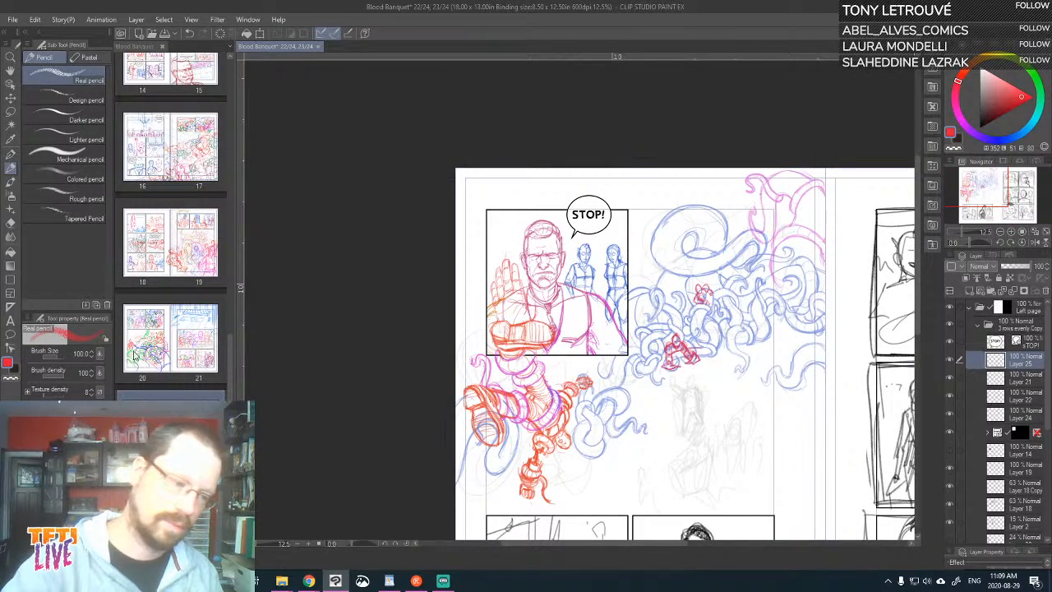
click(88, 354)
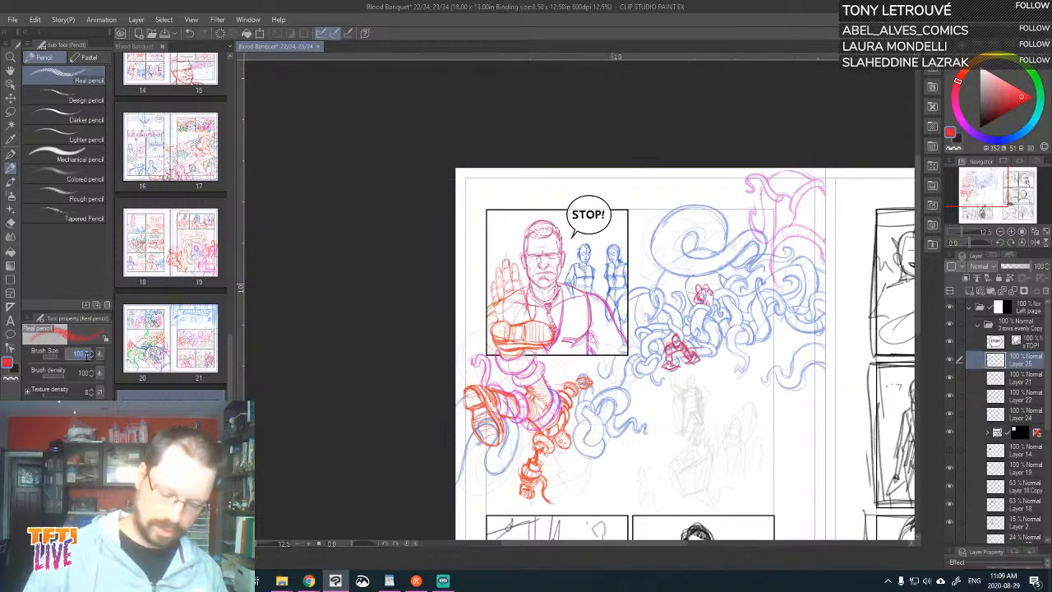
key(BackSpace)
text(80)
key(Return)
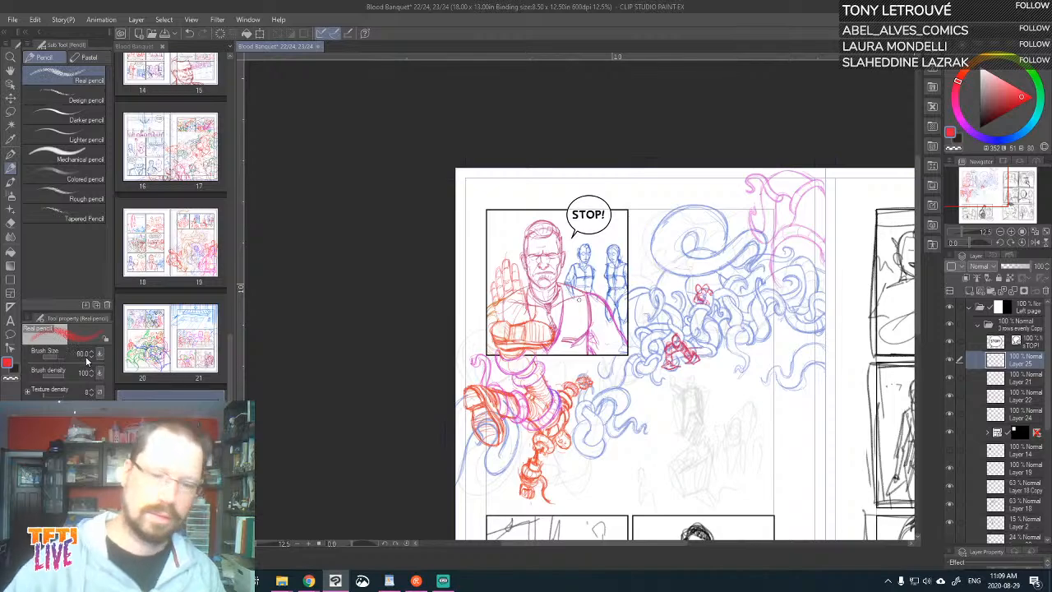
drag(478, 267, 530, 184)
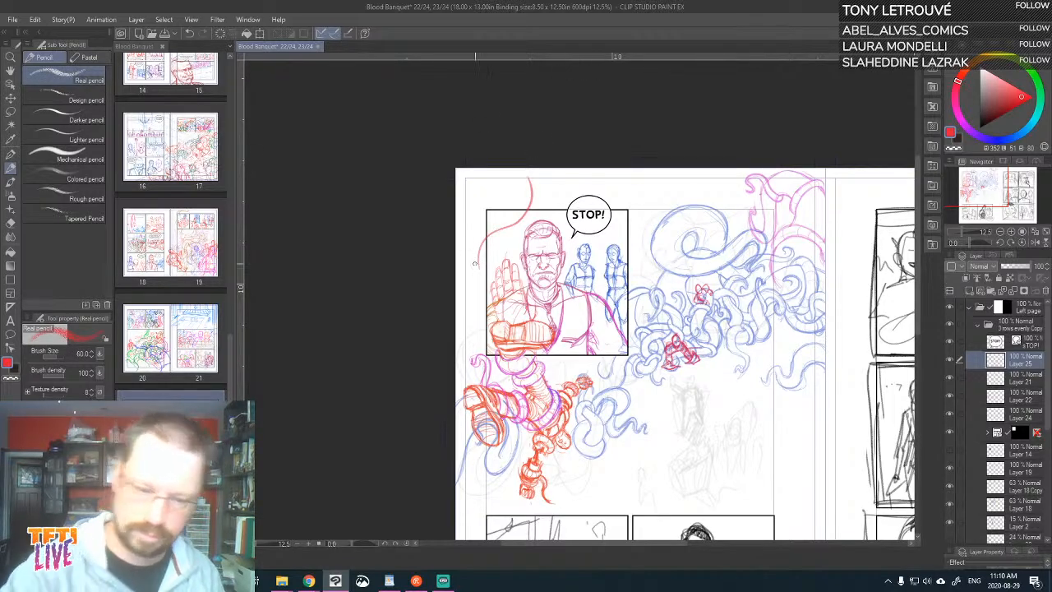
mouse_move(485, 278)
mouse_down()
mouse_move(479, 241)
mouse_move(507, 227)
mouse_move(504, 186)
mouse_move(514, 190)
mouse_move(457, 210)
mouse_up()
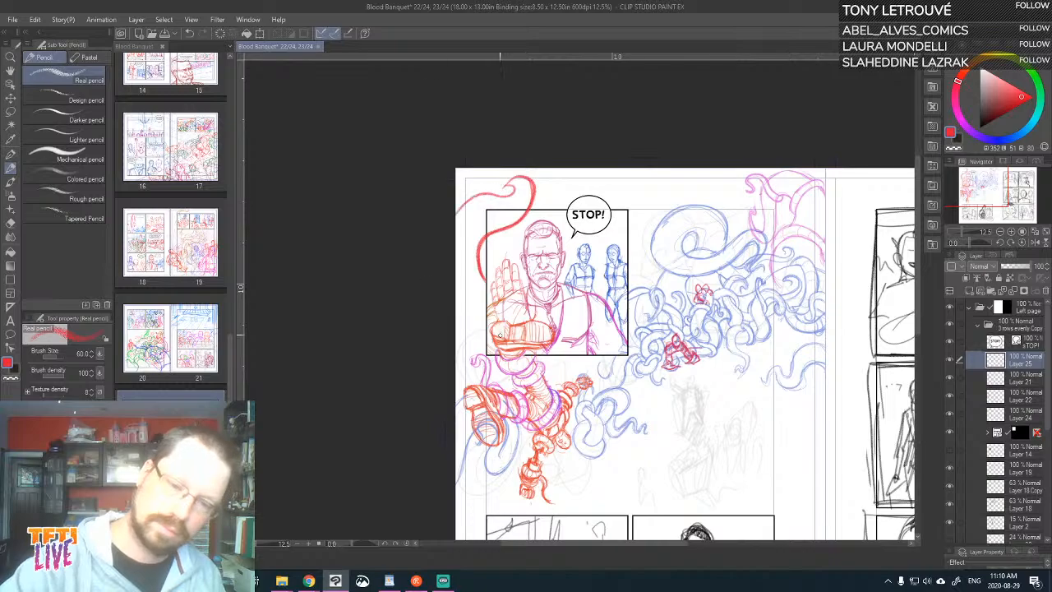
mouse_move(509, 183)
mouse_down()
mouse_move(507, 200)
mouse_move(511, 175)
mouse_move(535, 209)
mouse_up()
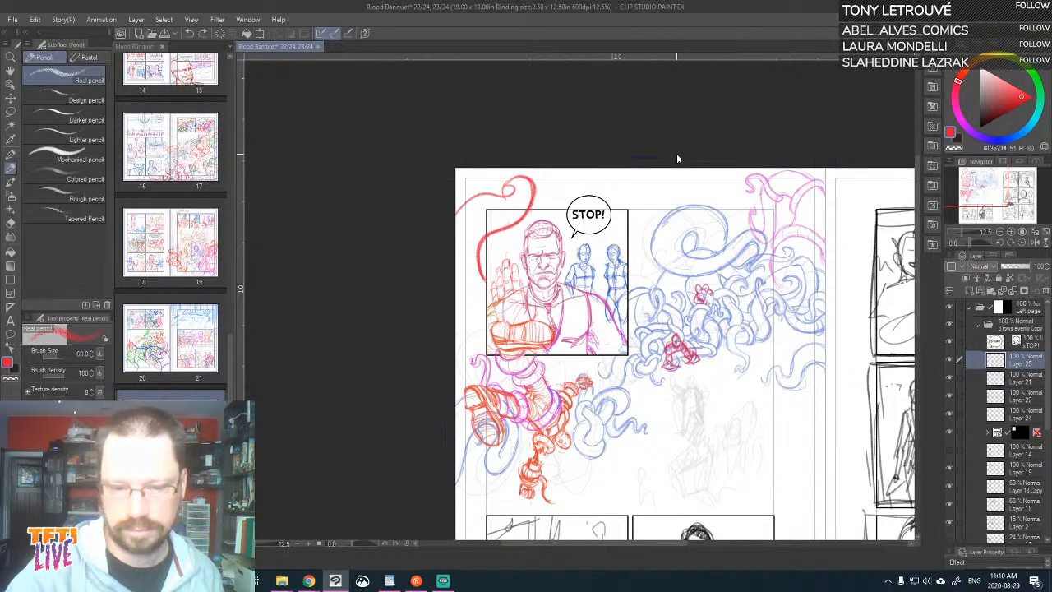
key(ctrl+z)
key(ctrl+z)
key(ctrl+z)
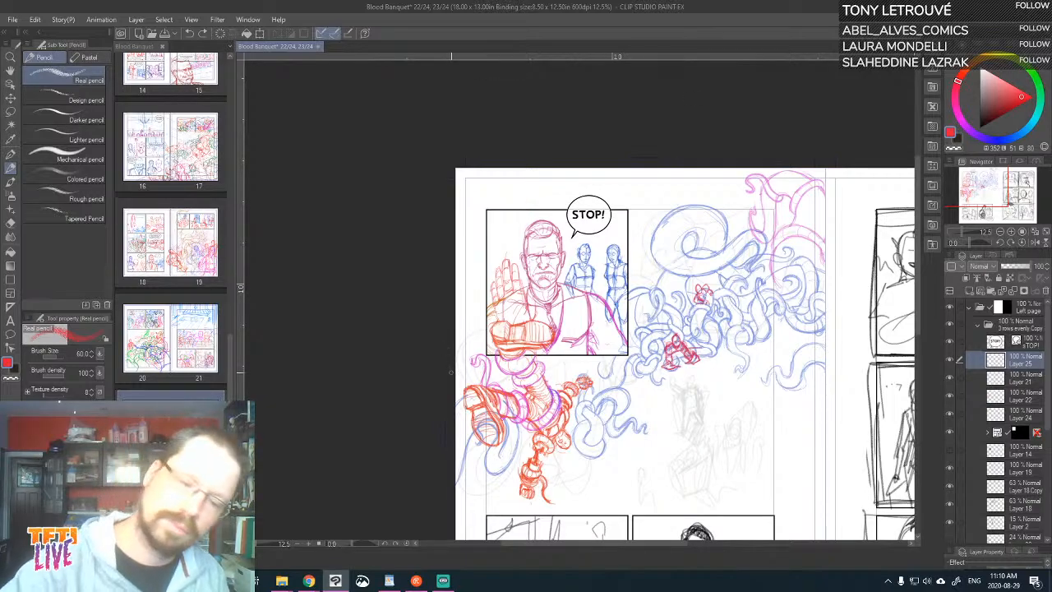
drag(457, 304, 542, 171)
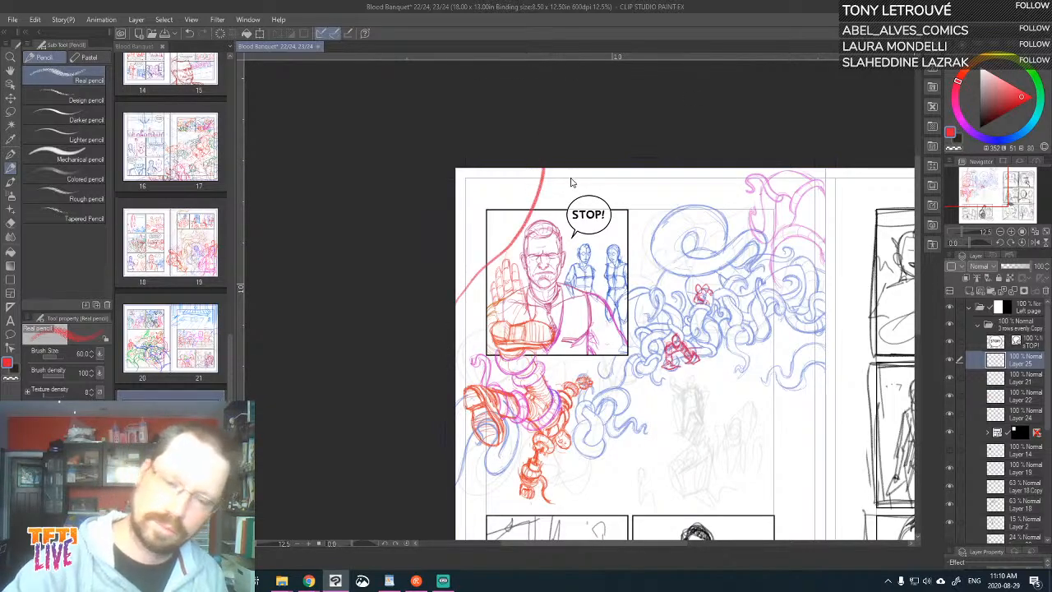
key(ctrl+z)
- Draw a red tentacle contour curving around the STOP! panel's upper-left corner and a U-shaped tentacle loop hanging from the page's top edge
drag(471, 280, 541, 170)
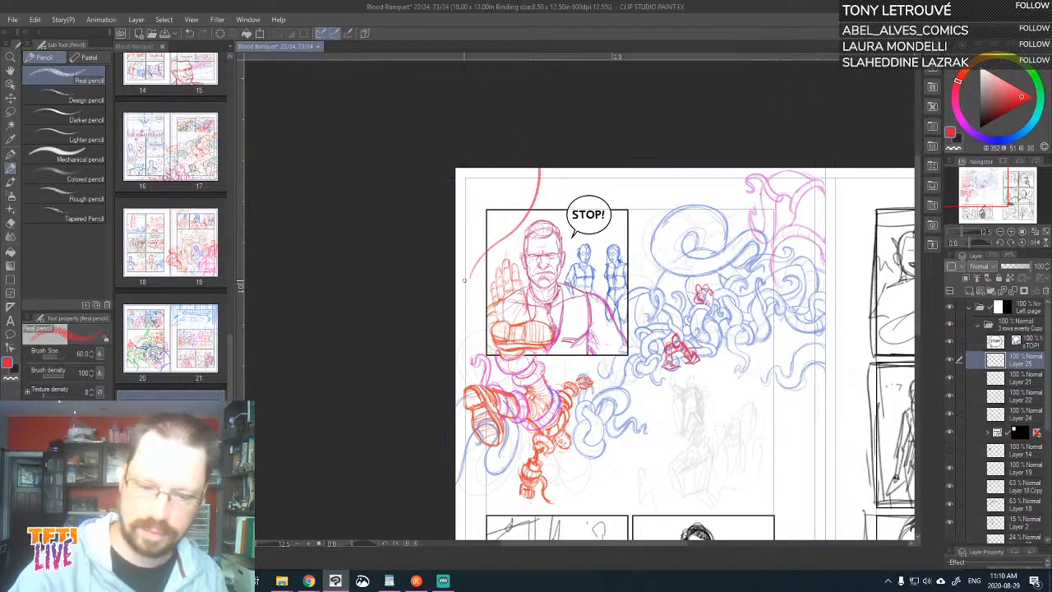
mouse_move(472, 271)
mouse_down()
mouse_move(458, 364)
mouse_move(476, 254)
mouse_move(510, 228)
mouse_up()
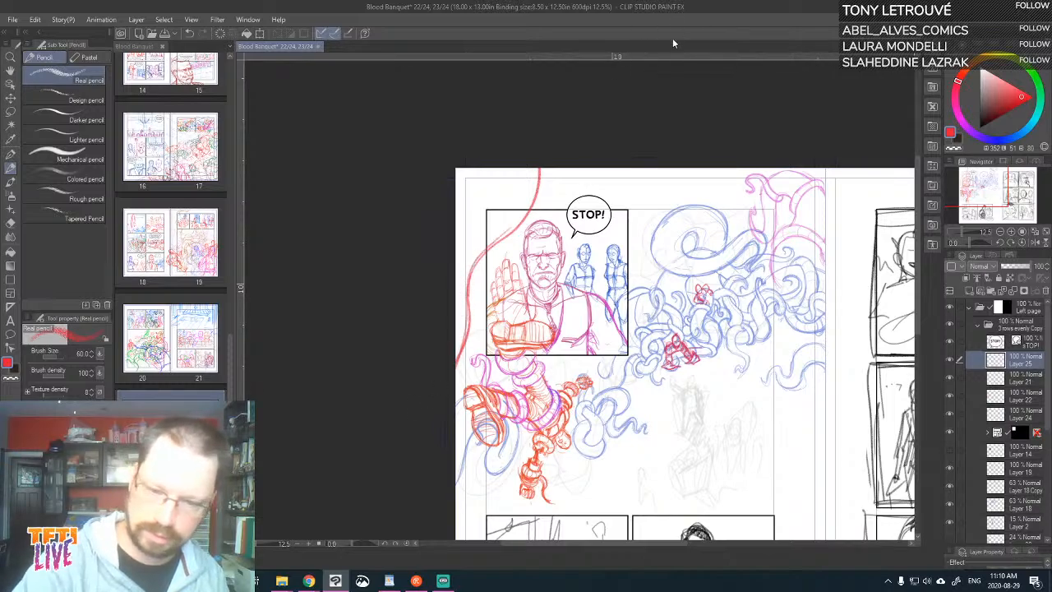
mouse_move(663, 174)
mouse_down()
mouse_move(662, 248)
mouse_move(681, 250)
mouse_move(720, 199)
mouse_move(724, 170)
mouse_move(697, 224)
mouse_move(681, 218)
mouse_move(687, 189)
mouse_move(697, 169)
mouse_move(678, 220)
mouse_move(698, 222)
mouse_move(724, 168)
mouse_move(721, 200)
mouse_move(689, 245)
mouse_move(659, 245)
mouse_move(664, 168)
mouse_up()
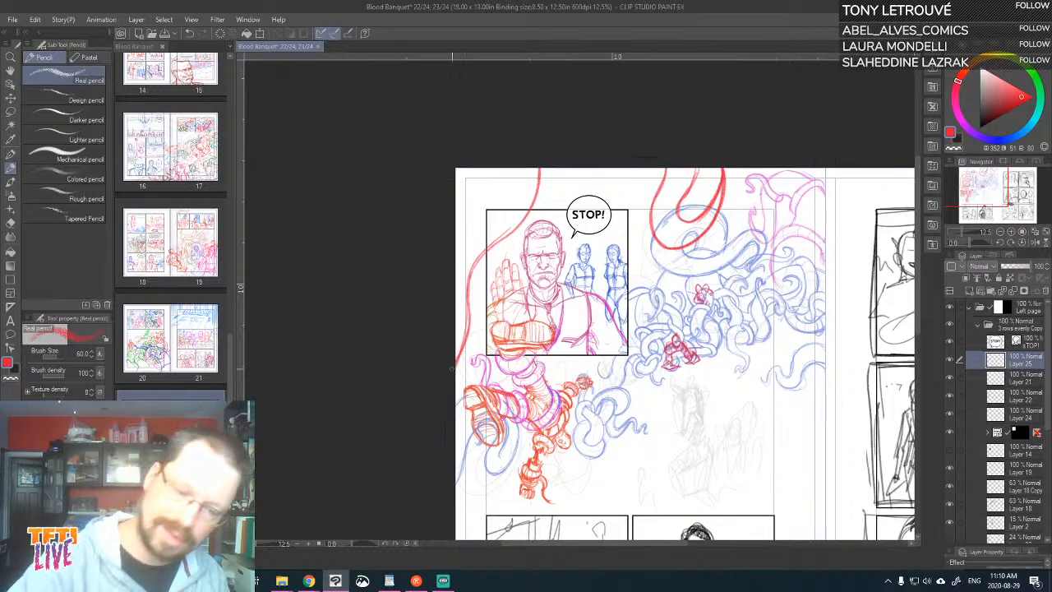
mouse_move(457, 361)
mouse_down()
mouse_move(468, 277)
mouse_move(535, 180)
mouse_move(533, 197)
mouse_move(499, 245)
mouse_move(537, 170)
mouse_up()
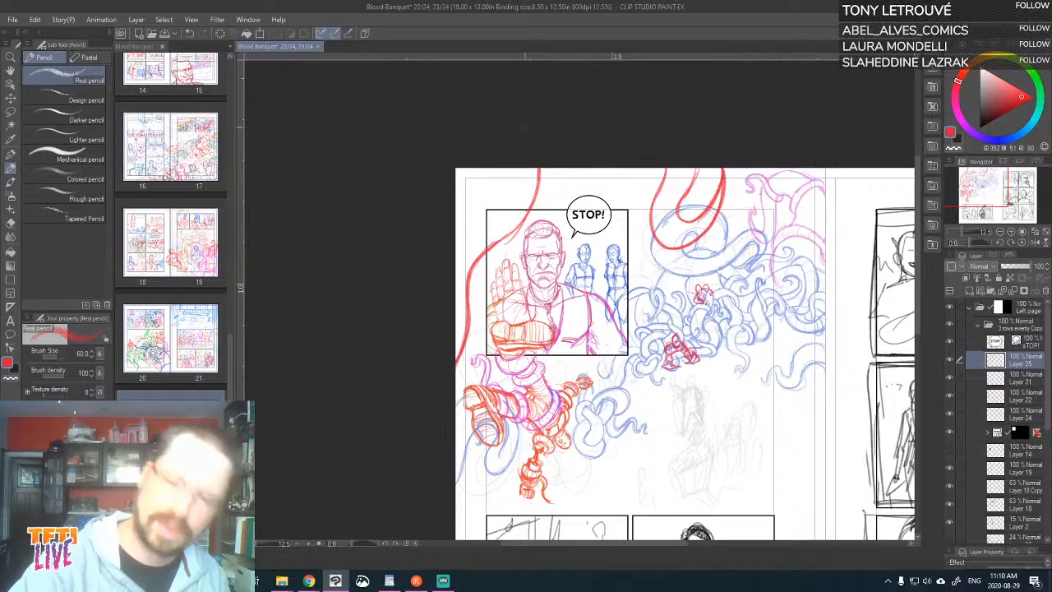
- Draw the red tentacle's curled loop along the page's left edge, beside the raised hand in the STOP! panel
key(minus)
key(minus)
key(minus)
key(minus)
key(minus)
key(minus)
key(minus)
key(minus)
key(minus)
key(minus)
key(minus)
key(minus)
key(minus)
key(minus)
key(minus)
key(minus)
key(minus)
key(minus)
key(minus)
key(minus)
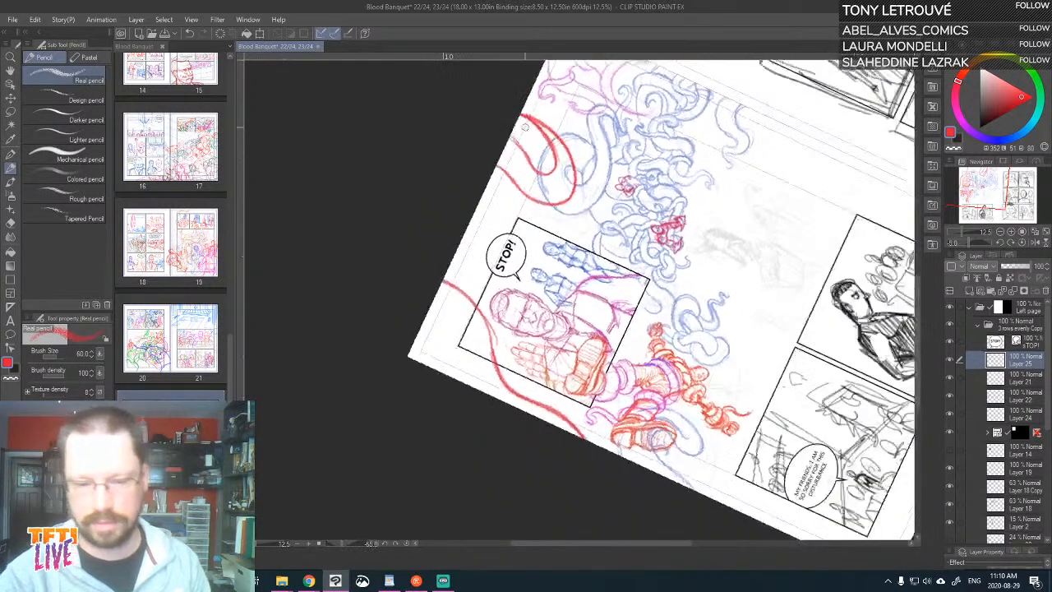
scroll(525, 128, down, 3)
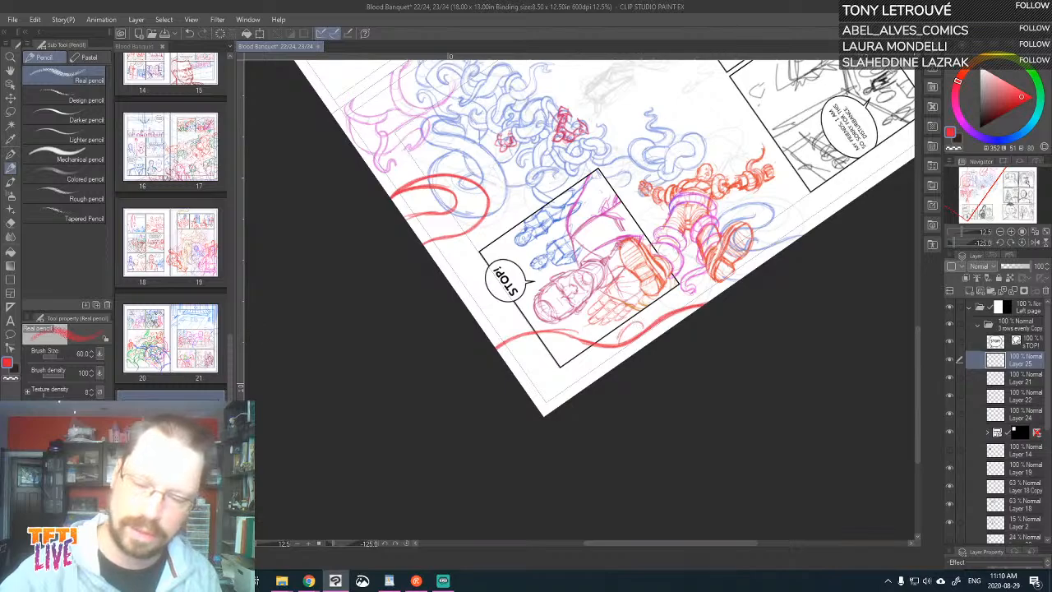
mouse_move(654, 319)
mouse_down()
mouse_move(630, 326)
mouse_move(614, 362)
mouse_up()
drag(652, 322, 643, 347)
drag(460, 189, 755, 190)
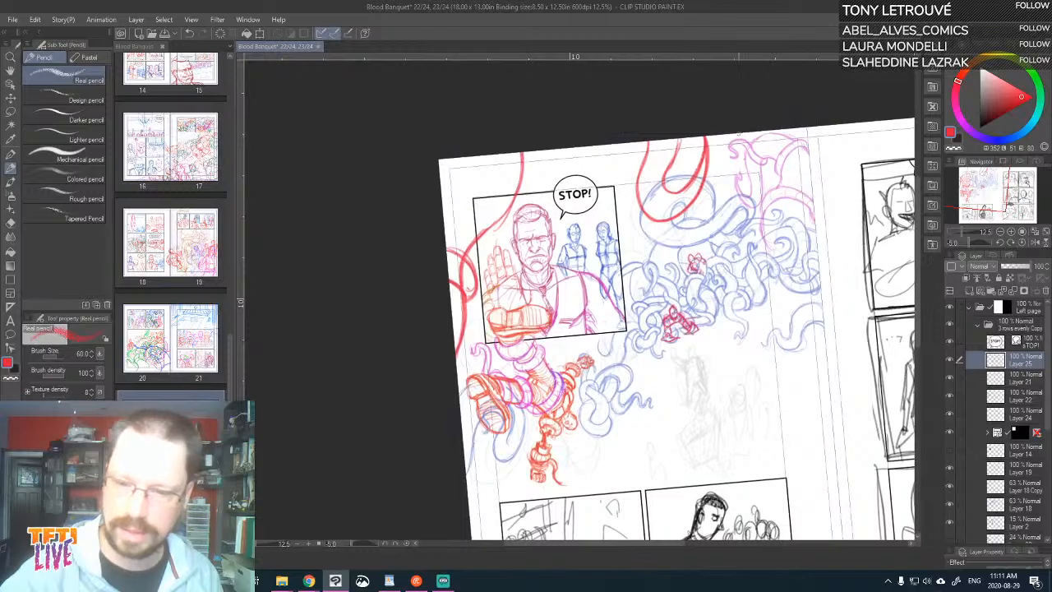
- Undo the outer right strokes of the top tentacle loop, redraw its end as a curled tip, and add small sucker marks
key(ctrl+z)
key(ctrl+z)
key(ctrl+z)
key(ctrl+z)
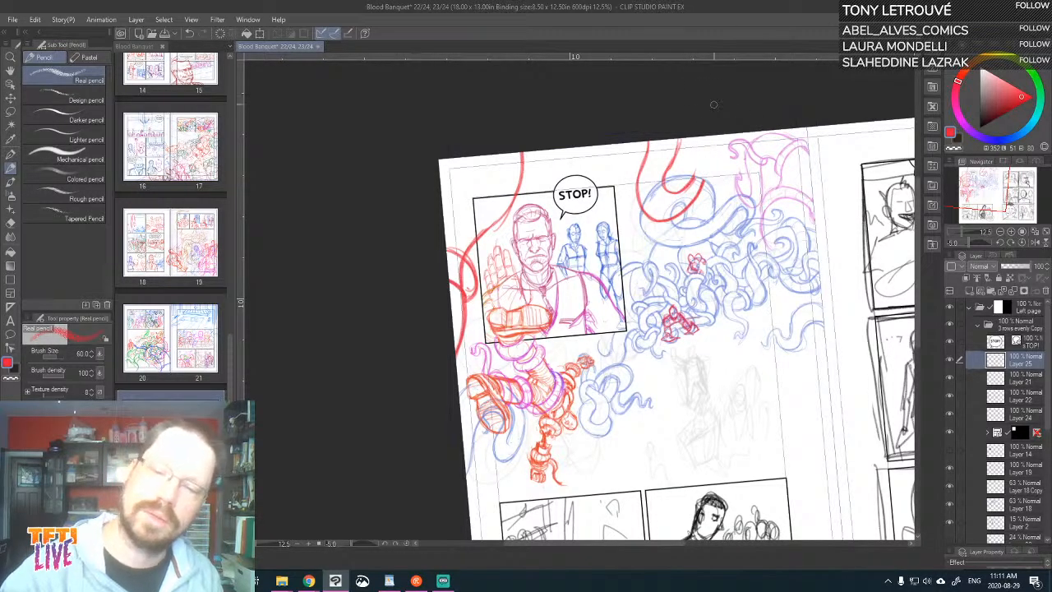
mouse_move(682, 182)
mouse_down()
mouse_move(699, 162)
mouse_move(686, 170)
mouse_move(697, 198)
mouse_move(715, 196)
mouse_move(724, 176)
mouse_move(700, 194)
mouse_move(722, 179)
mouse_up()
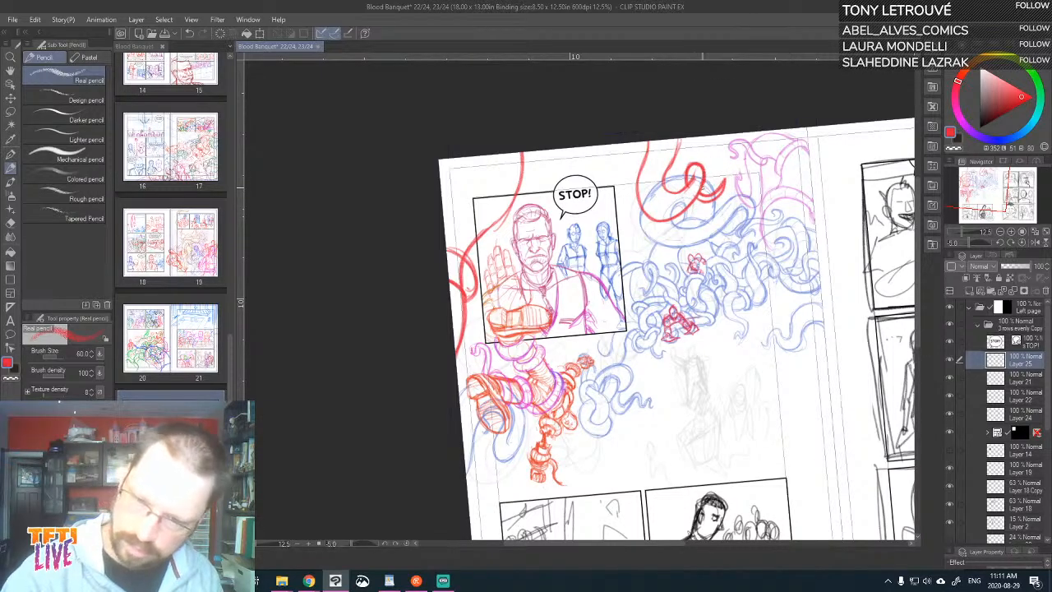
mouse_move(666, 192)
mouse_down()
mouse_move(678, 140)
mouse_move(669, 214)
mouse_up()
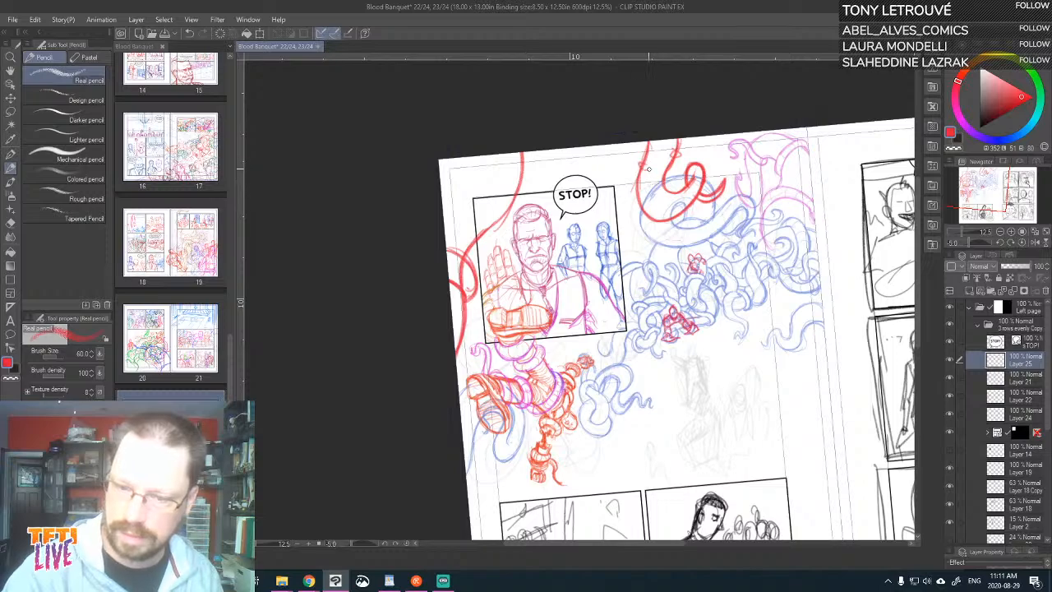
drag(655, 206, 662, 207)
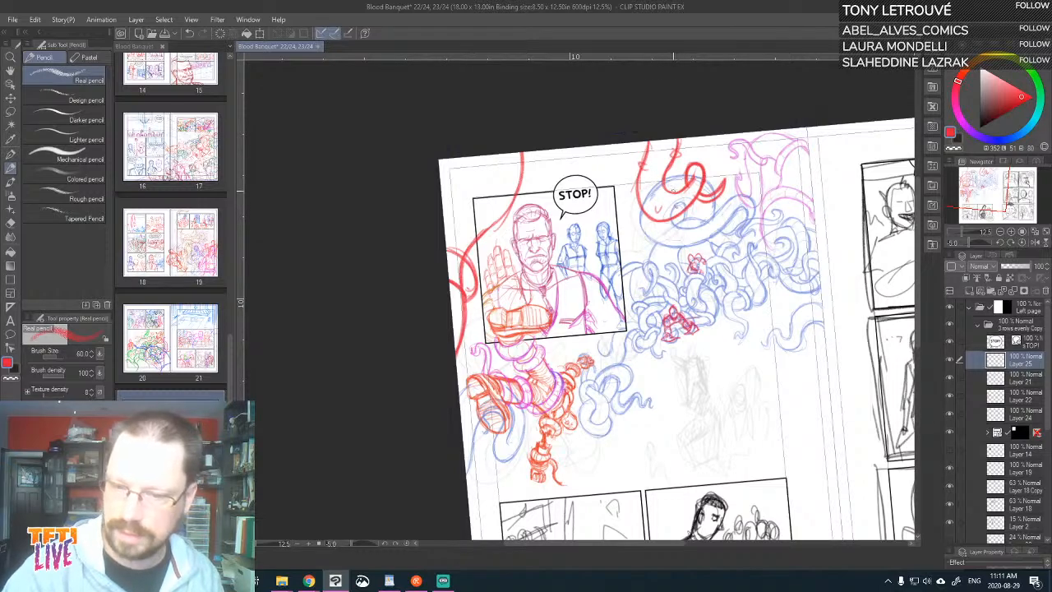
- Add a new layer directly below Layer 25 and change the drawing colour to orange-red
drag(833, 94, 817, 61)
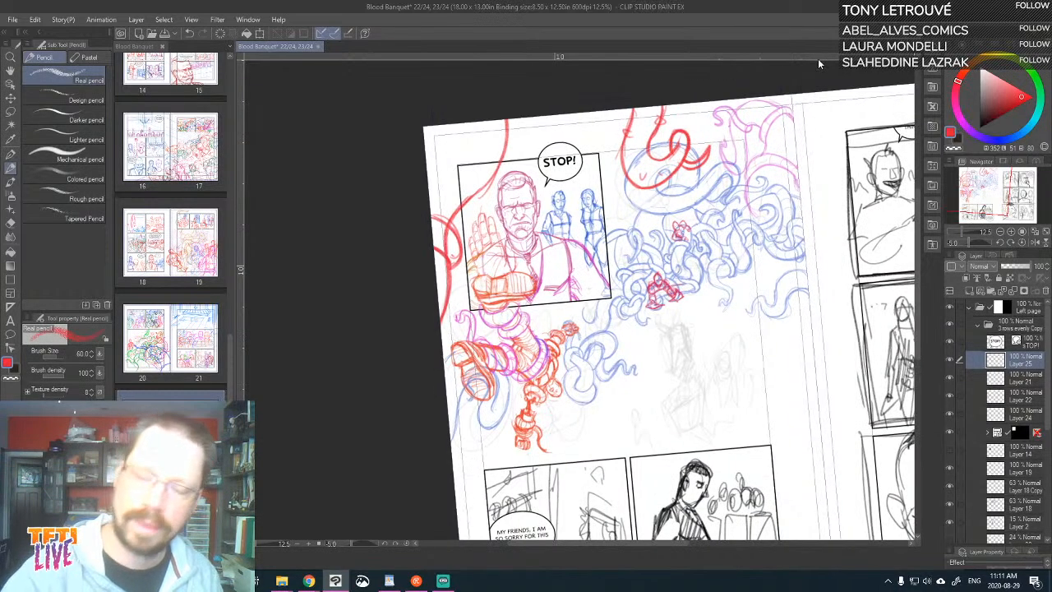
key(asciicircum)
drag(802, 180, 787, 223)
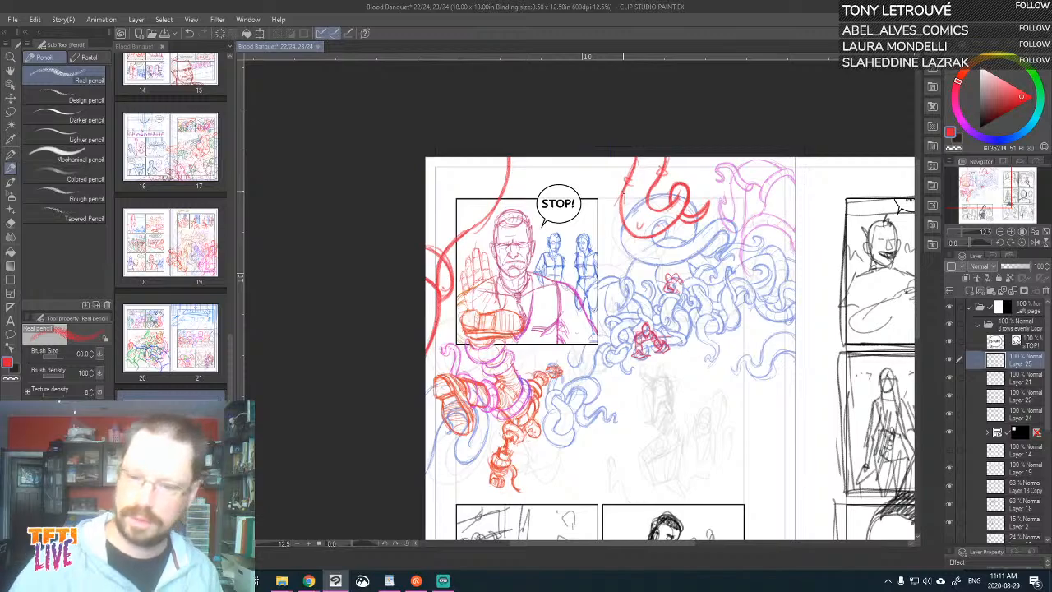
click(978, 290)
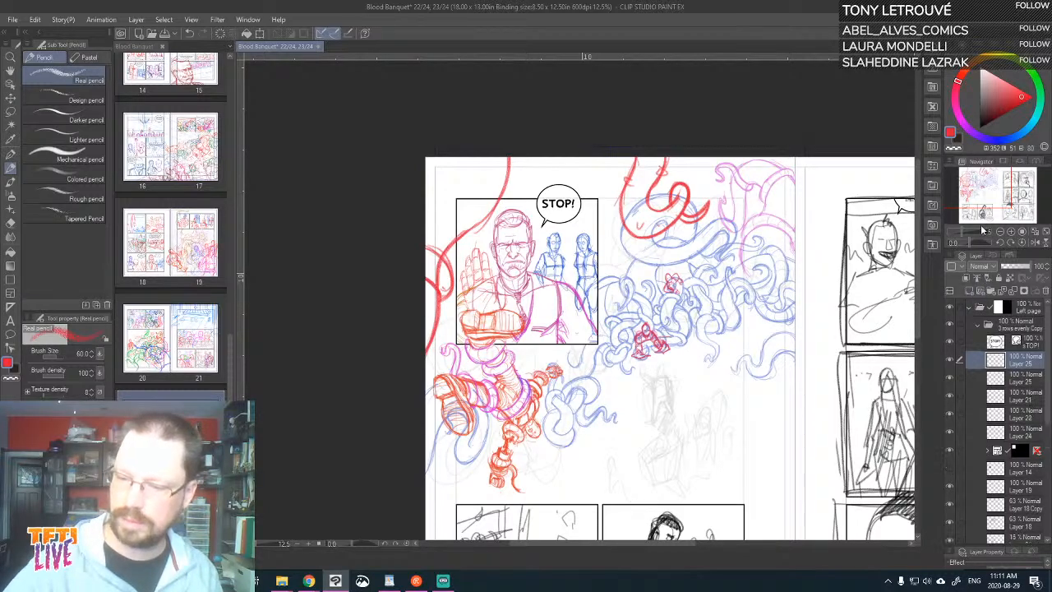
drag(1020, 360, 1024, 384)
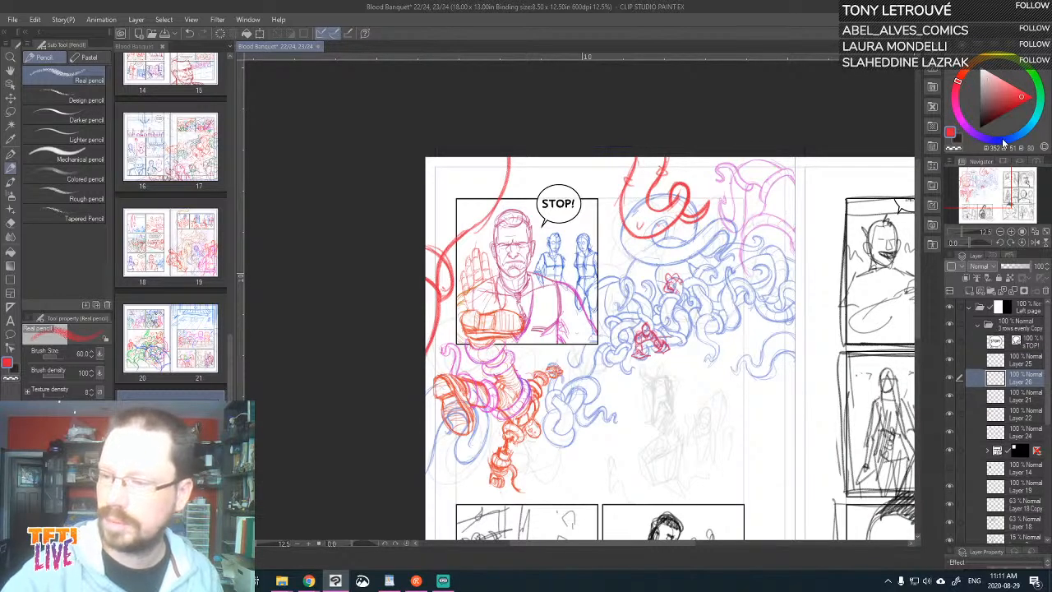
click(968, 70)
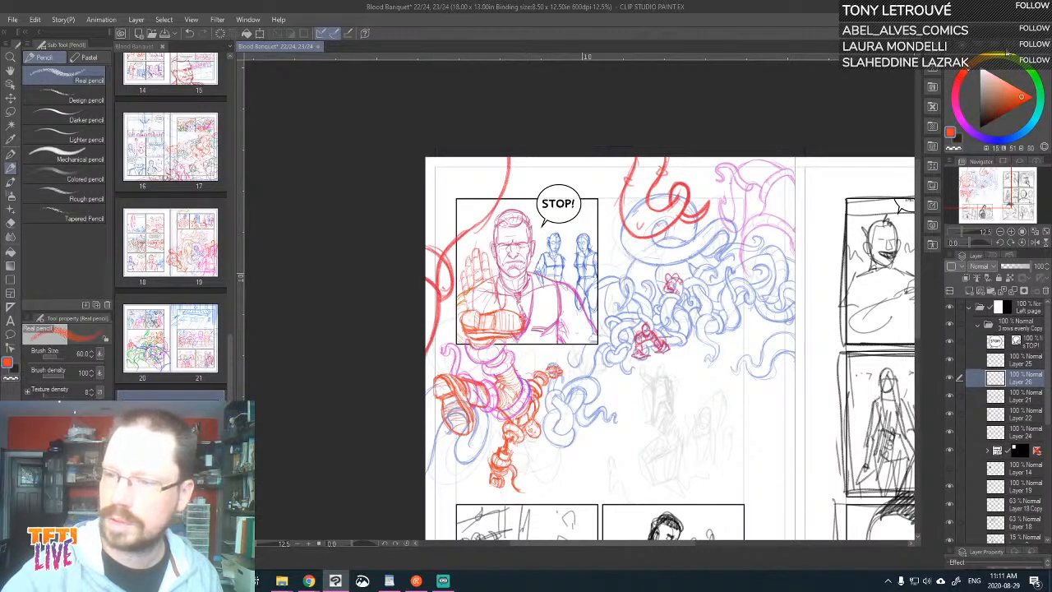
- Sketch loose orange tentacles curling down from the page's upper edge over the first panel on Layer 26
mouse_move(631, 222)
mouse_down()
mouse_move(647, 257)
mouse_move(627, 257)
mouse_up()
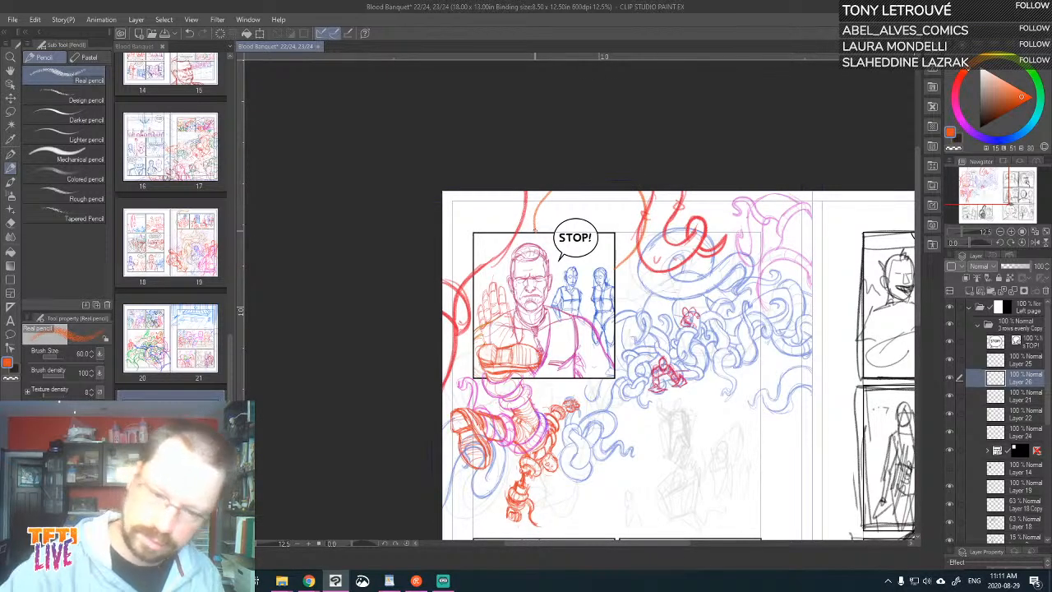
drag(534, 233, 553, 193)
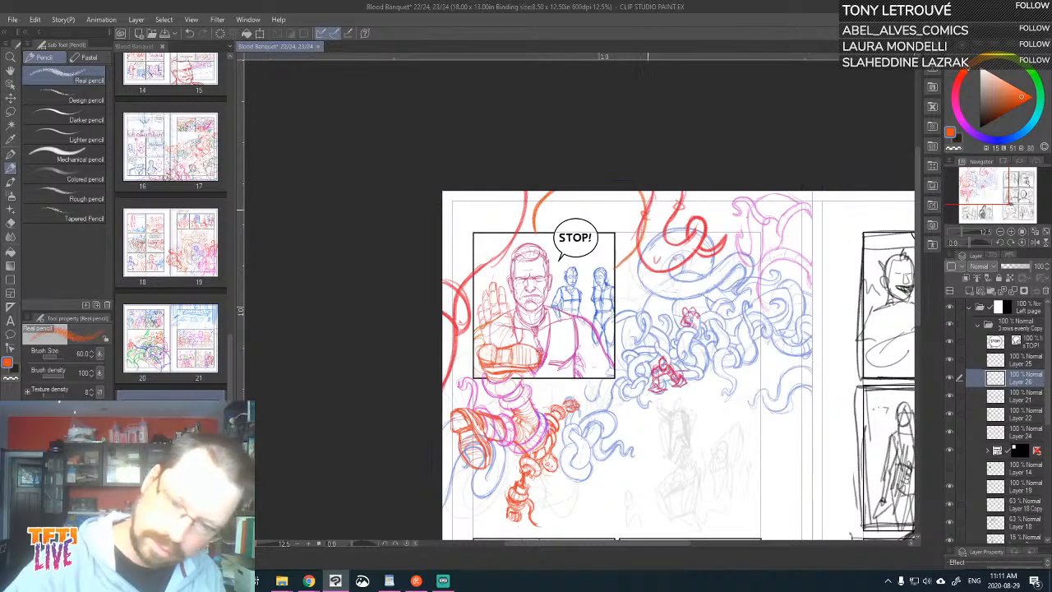
drag(599, 234, 578, 222)
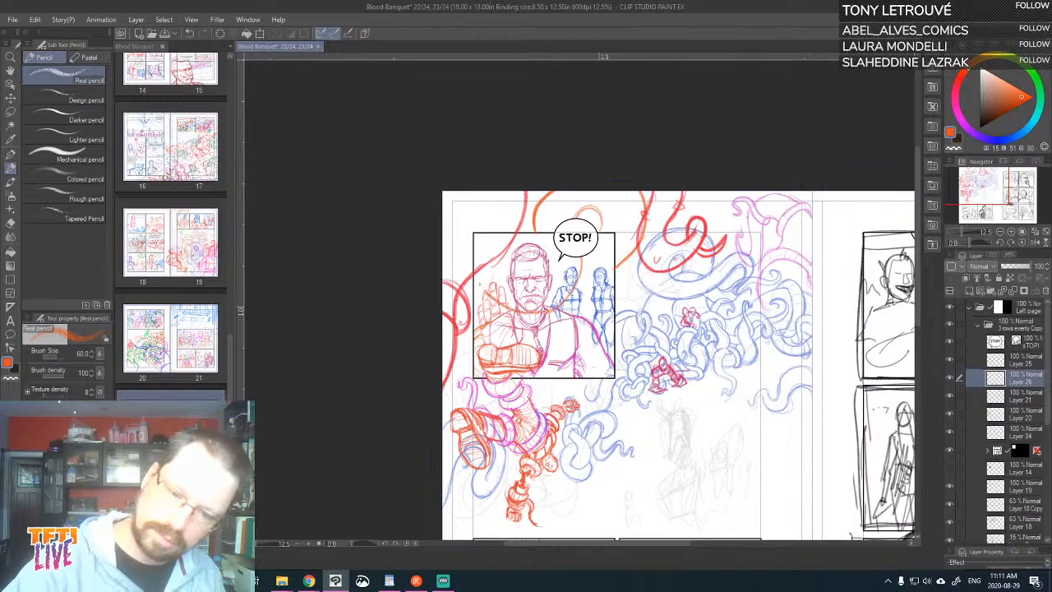
mouse_move(499, 186)
mouse_down()
mouse_move(534, 257)
mouse_move(511, 182)
mouse_up()
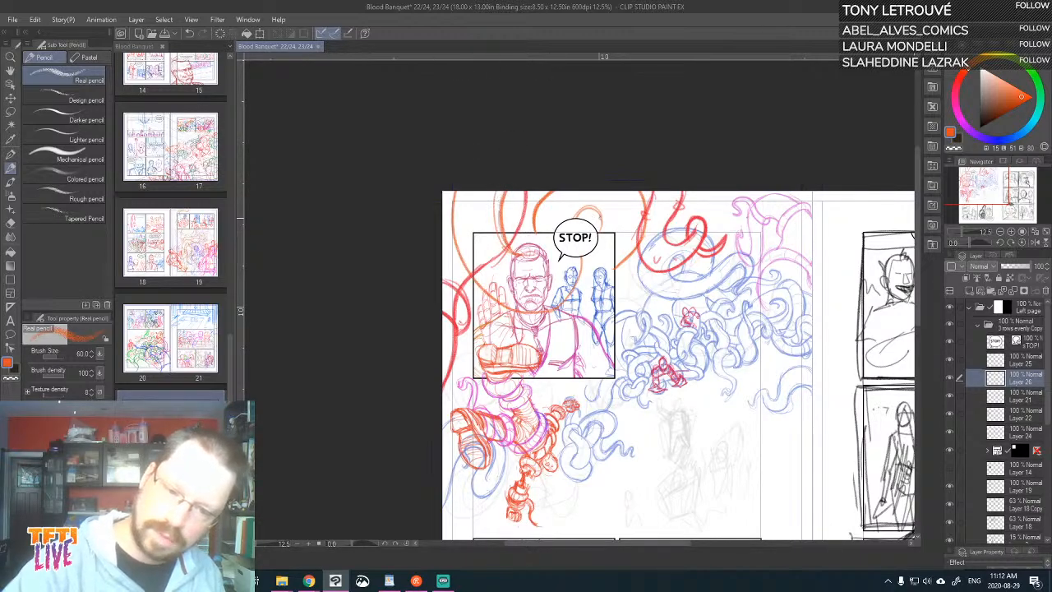
- Move Layer 26 directly below Layer 24 and hide the STOP! speech balloon layer
drag(1032, 384, 1030, 415)
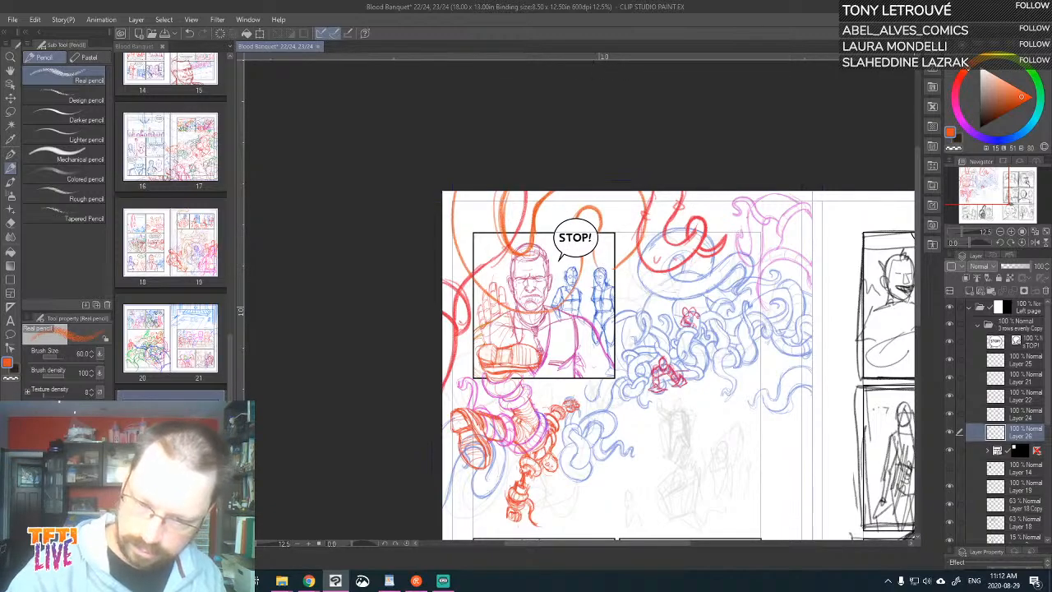
key(asciicircum)
key(asciicircum)
key(asciicircum)
key(asciicircum)
key(asciicircum)
key(asciicircum)
key(asciicircum)
key(asciicircum)
key(asciicircum)
key(asciicircum)
key(asciicircum)
key(asciicircum)
key(asciicircum)
key(asciicircum)
key(asciicircum)
key(asciicircum)
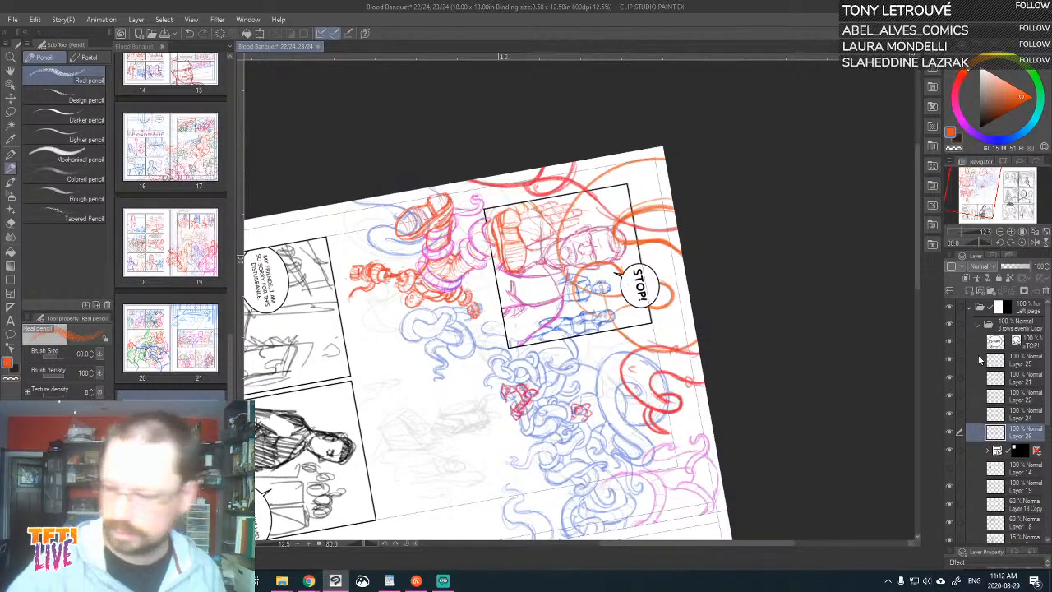
click(950, 344)
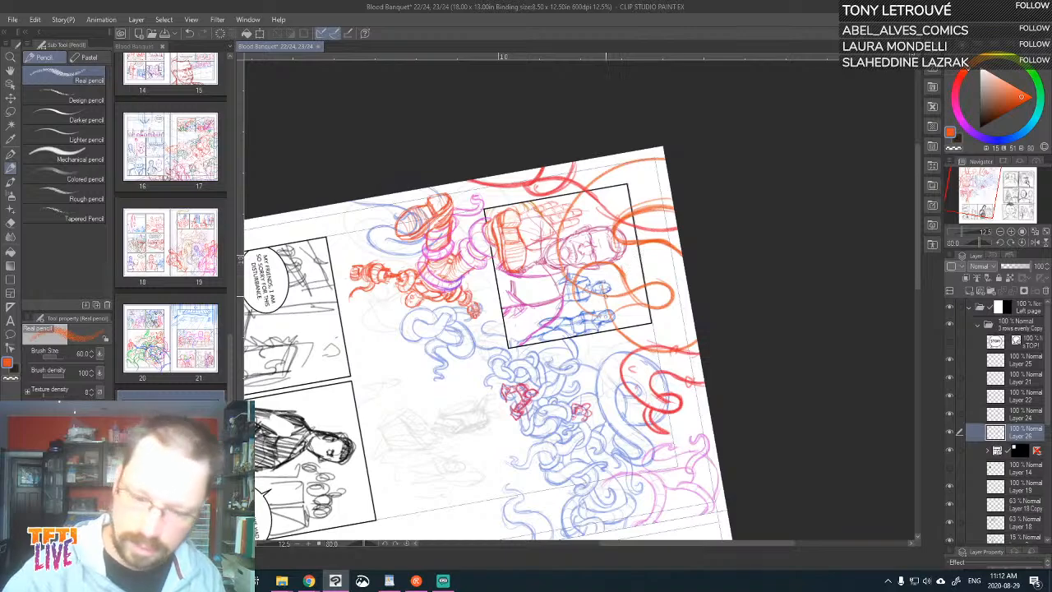
- Sketch the orange tentacle's curled end around the two blue background figures in the first panel, tapering it to a point
mouse_move(595, 287)
mouse_down()
mouse_move(592, 353)
mouse_move(579, 269)
mouse_up()
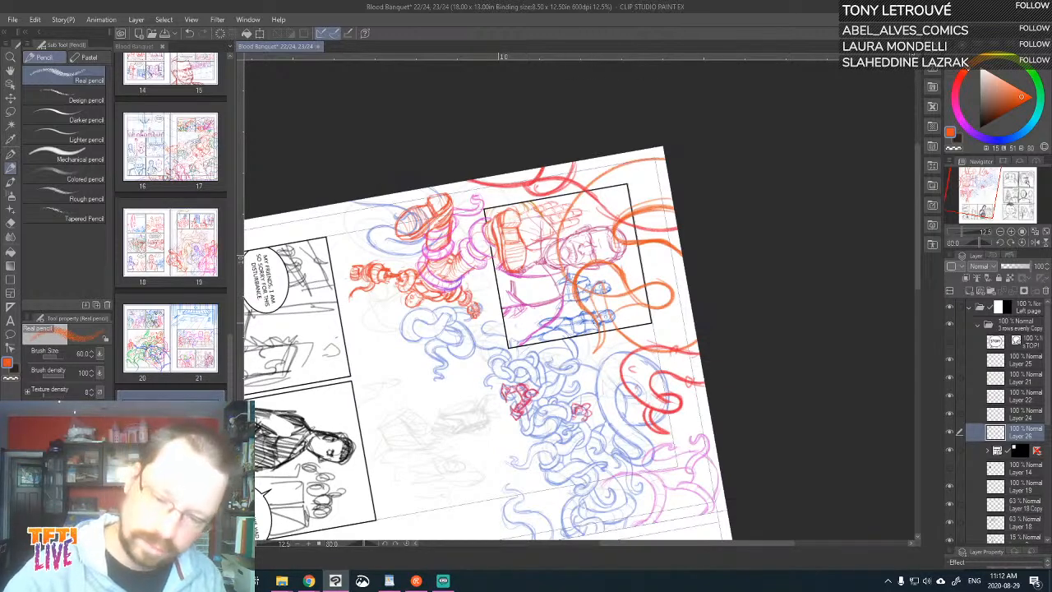
mouse_move(596, 324)
mouse_down()
mouse_move(594, 351)
mouse_move(604, 325)
mouse_move(593, 288)
mouse_move(623, 337)
mouse_move(615, 319)
mouse_up()
key(asciicircum)
key(asciicircum)
key(asciicircum)
key(asciicircum)
key(asciicircum)
key(asciicircum)
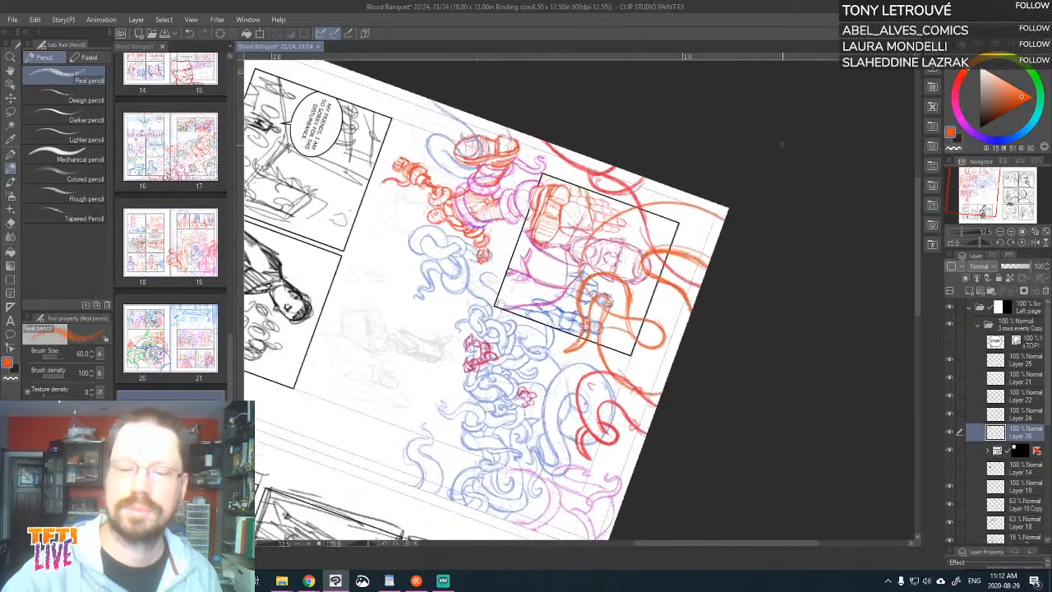
key(asciicircum)
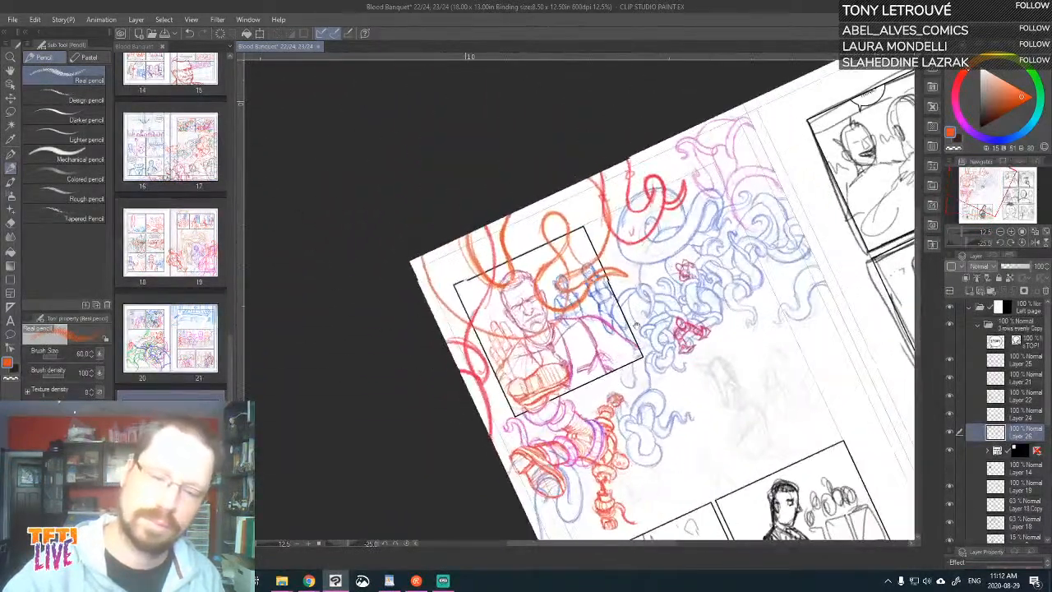
drag(636, 324, 696, 357)
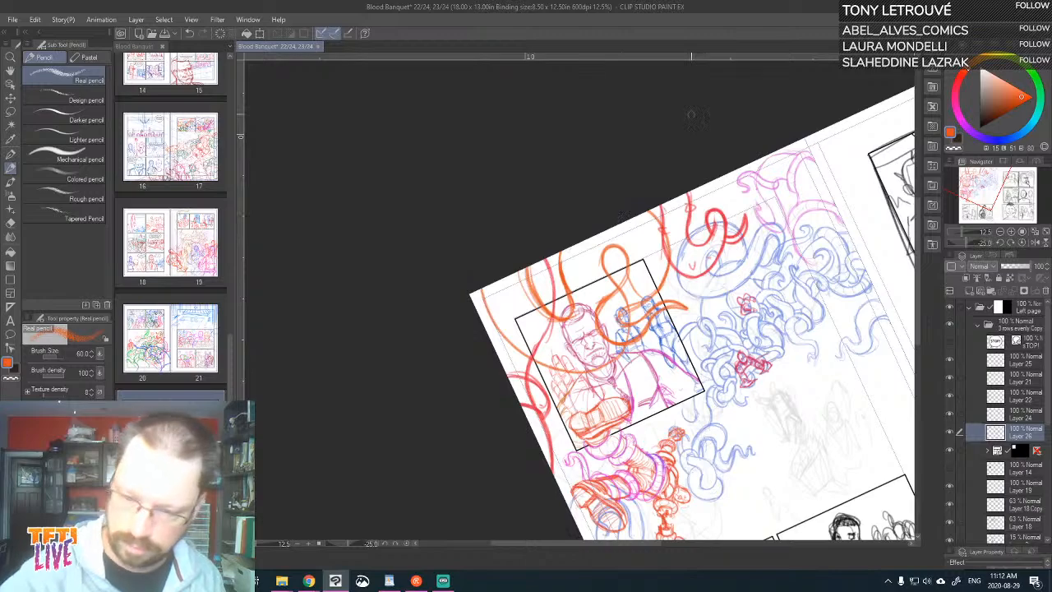
- Sketch connecting orange curves and a small loop between the tentacles along the page's upper edge
drag(625, 190, 648, 207)
key(asciicircum)
key(asciicircum)
key(asciicircum)
key(asciicircum)
key(asciicircum)
key(asciicircum)
key(asciicircum)
key(asciicircum)
key(asciicircum)
key(asciicircum)
key(asciicircum)
key(asciicircum)
key(asciicircum)
key(asciicircum)
key(asciicircum)
key(asciicircum)
key(asciicircum)
key(asciicircum)
key(asciicircum)
key(asciicircum)
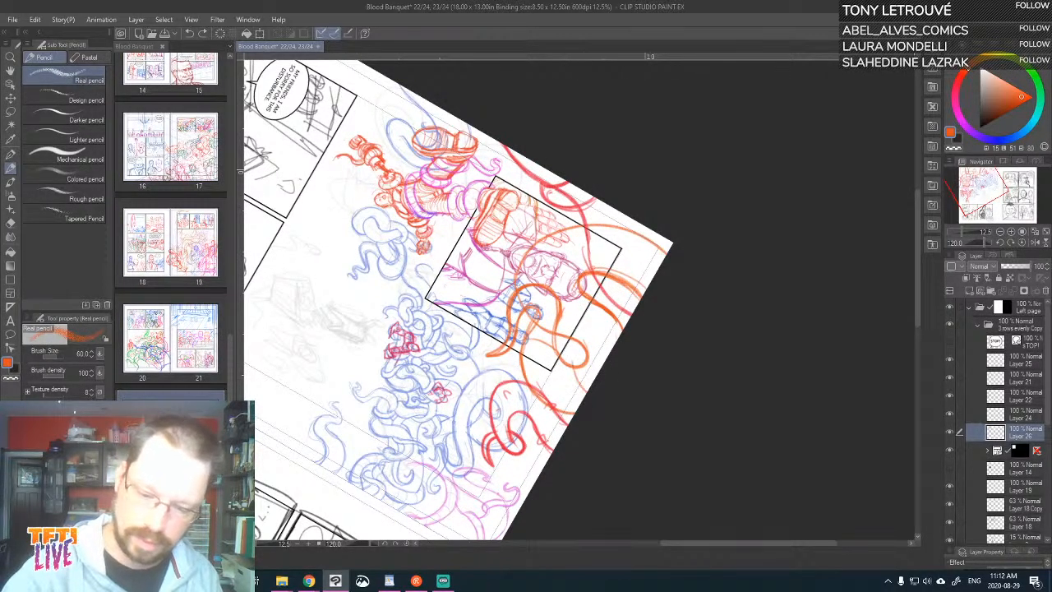
drag(573, 355, 572, 355)
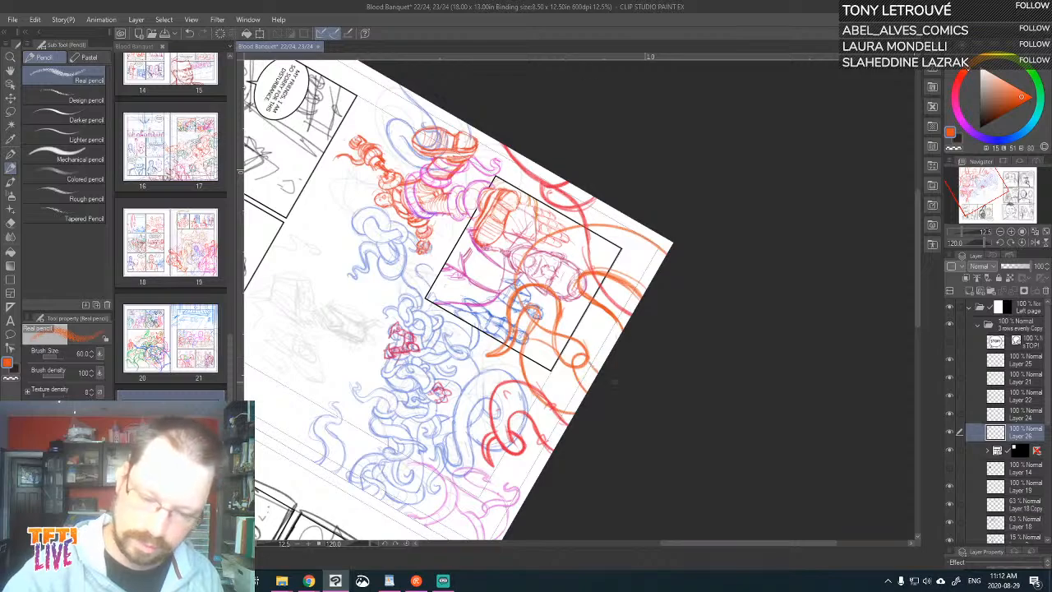
- Build up the orange tentacles above the first panel with a thicker outer contour and refine the curled end near the background figures
key(^)
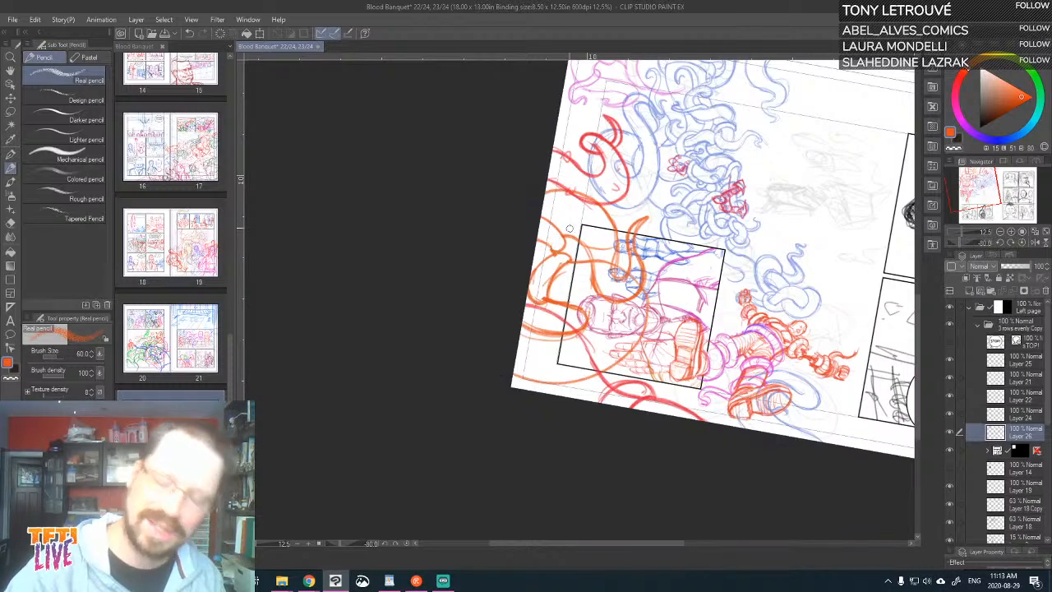
key(asciicircum)
key(asciicircum)
key(asciicircum)
key(asciicircum)
key(asciicircum)
key(asciicircum)
key(asciicircum)
key(asciicircum)
key(asciicircum)
key(asciicircum)
key(asciicircum)
key(asciicircum)
key(asciicircum)
key(asciicircum)
key(asciicircum)
key(asciicircum)
key(asciicircum)
key(asciicircum)
key(asciicircum)
key(asciicircum)
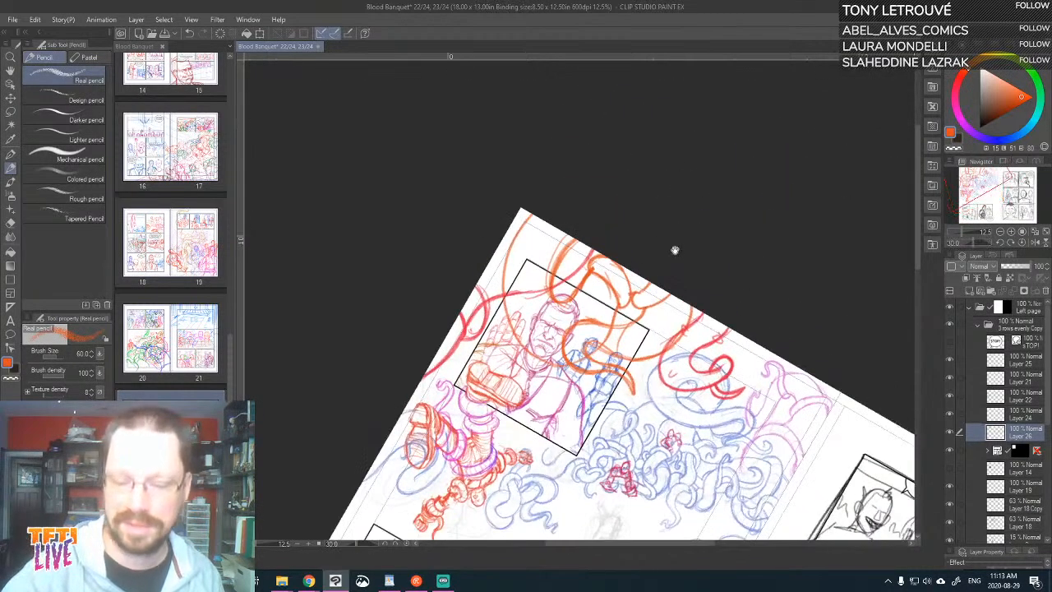
drag(675, 250, 689, 149)
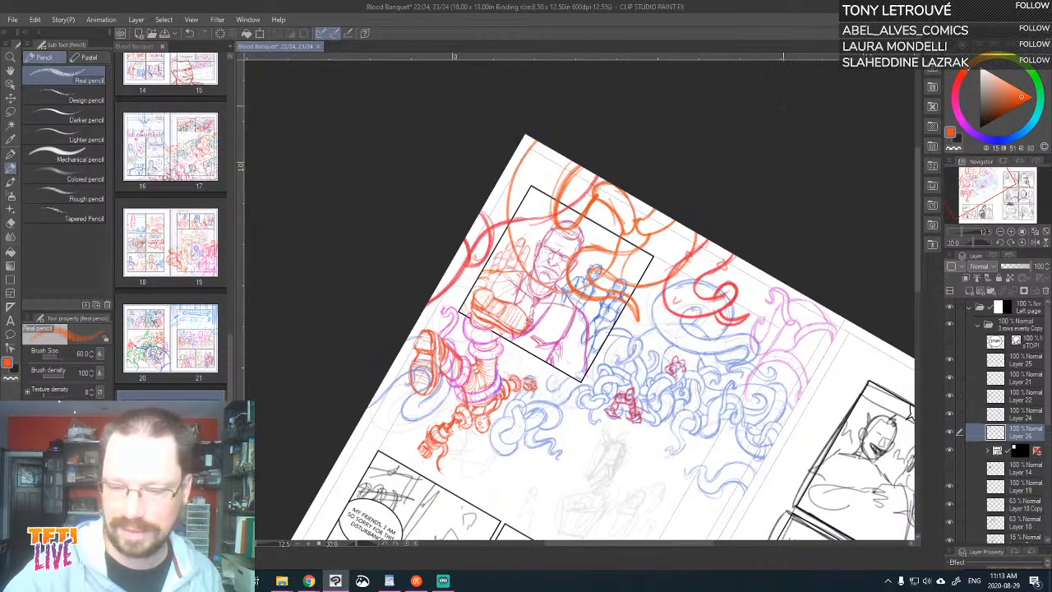
key(asciicircum)
key(asciicircum)
key(asciicircum)
key(asciicircum)
key(asciicircum)
key(asciicircum)
key(asciicircum)
key(asciicircum)
key(asciicircum)
key(asciicircum)
key(asciicircum)
key(asciicircum)
key(asciicircum)
key(asciicircum)
key(asciicircum)
key(asciicircum)
key(asciicircum)
key(asciicircum)
key(asciicircum)
key(asciicircum)
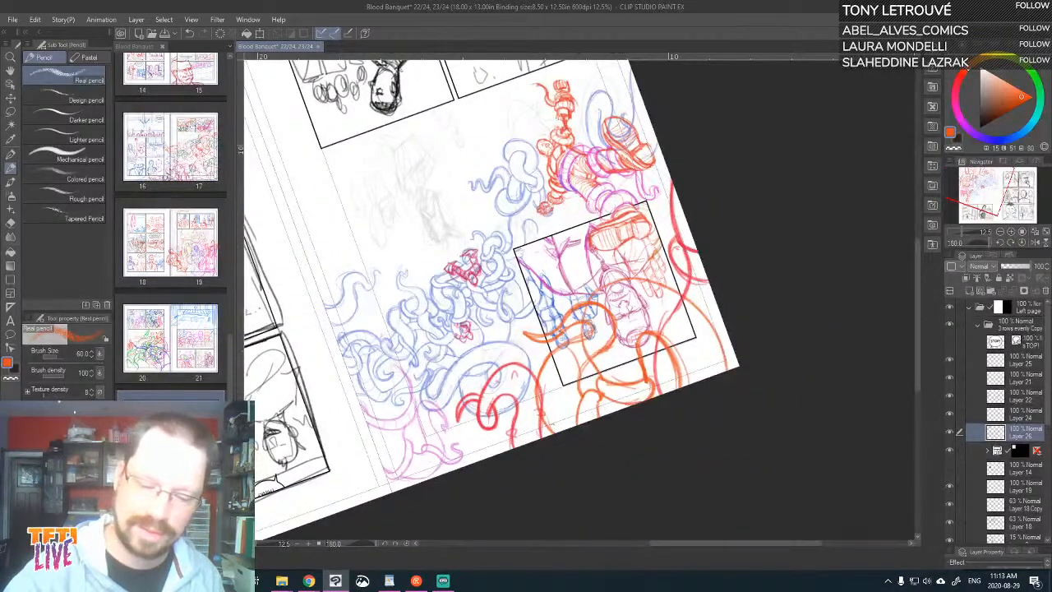
drag(579, 337, 544, 437)
mouse_move(562, 368)
mouse_down()
mouse_move(546, 421)
mouse_move(546, 405)
mouse_up()
drag(583, 342, 554, 366)
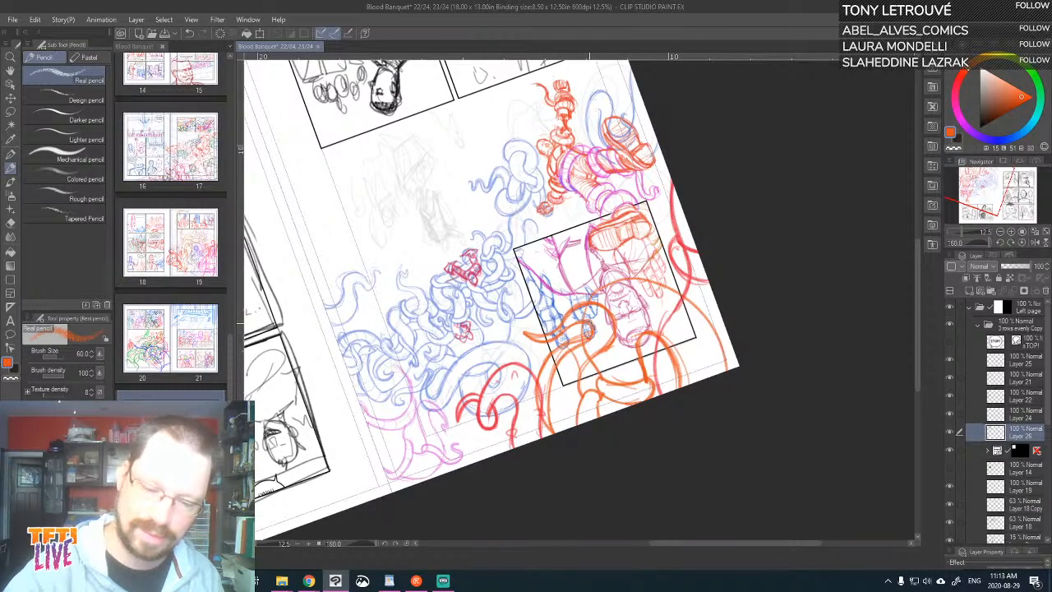
mouse_move(592, 321)
mouse_down()
mouse_move(570, 326)
mouse_move(583, 328)
mouse_up()
drag(601, 322, 595, 336)
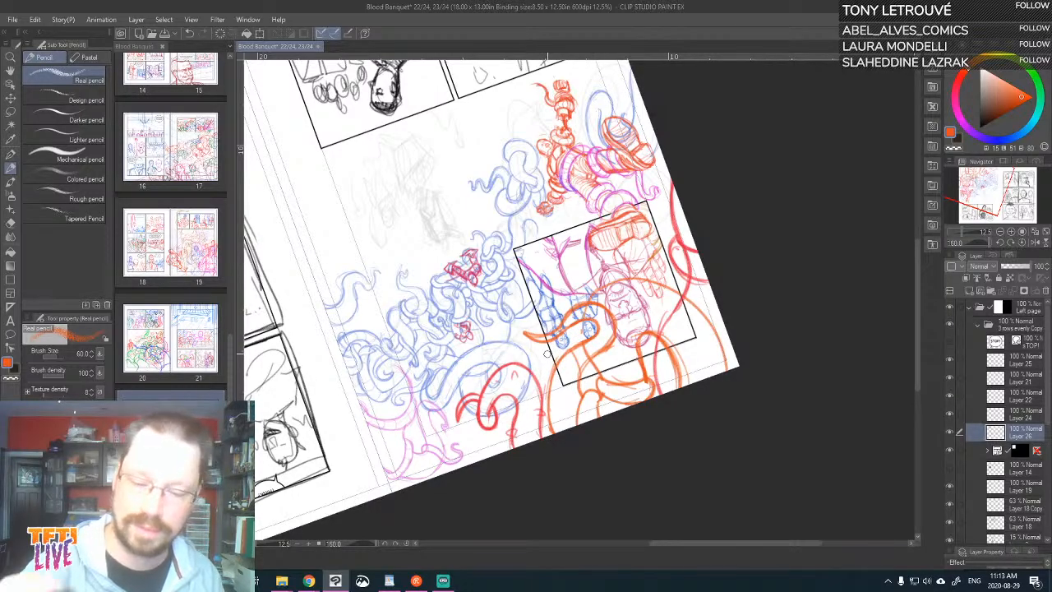
- Add small curled orange tentacle tips sticking out past the first panel's upper-right corner
mouse_move(580, 386)
mouse_down()
mouse_move(610, 335)
mouse_move(683, 148)
mouse_move(603, 215)
mouse_move(640, 326)
mouse_move(680, 223)
mouse_up()
key(minus)
key(minus)
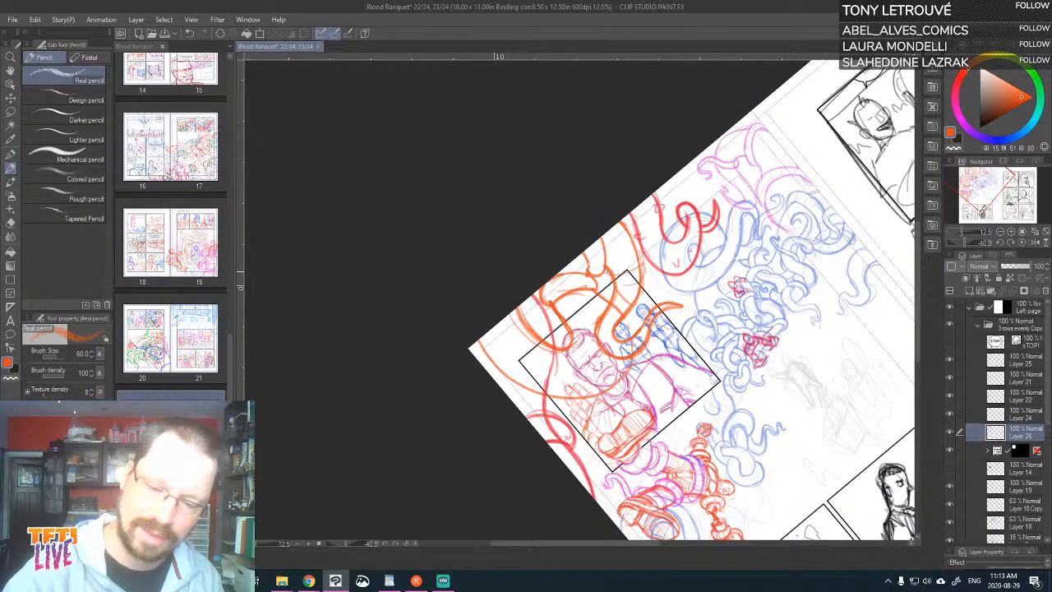
mouse_move(605, 279)
mouse_down()
mouse_move(643, 271)
mouse_move(594, 253)
mouse_move(639, 267)
mouse_up()
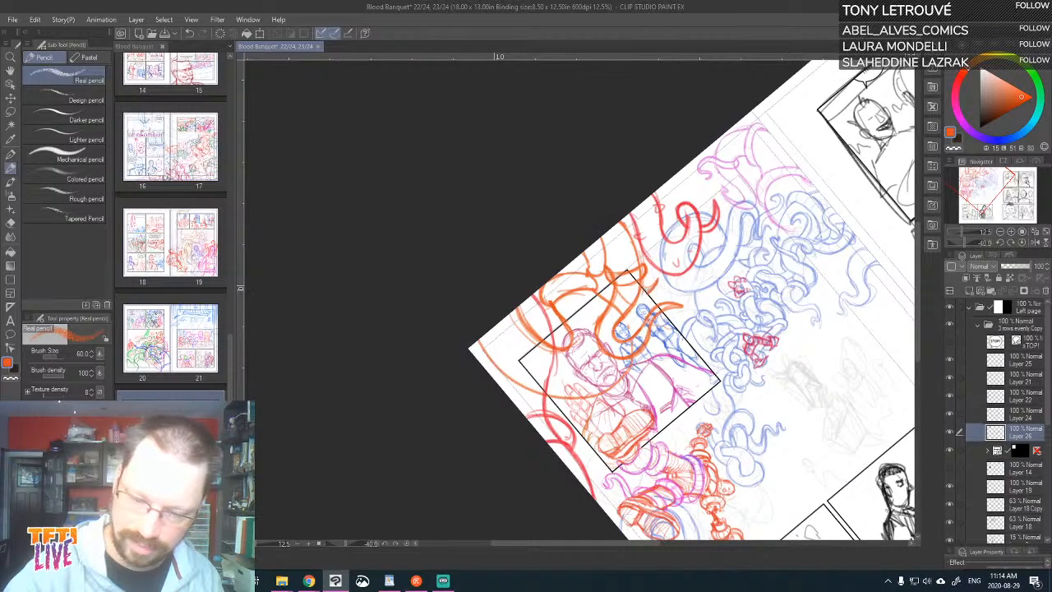
drag(644, 294, 661, 278)
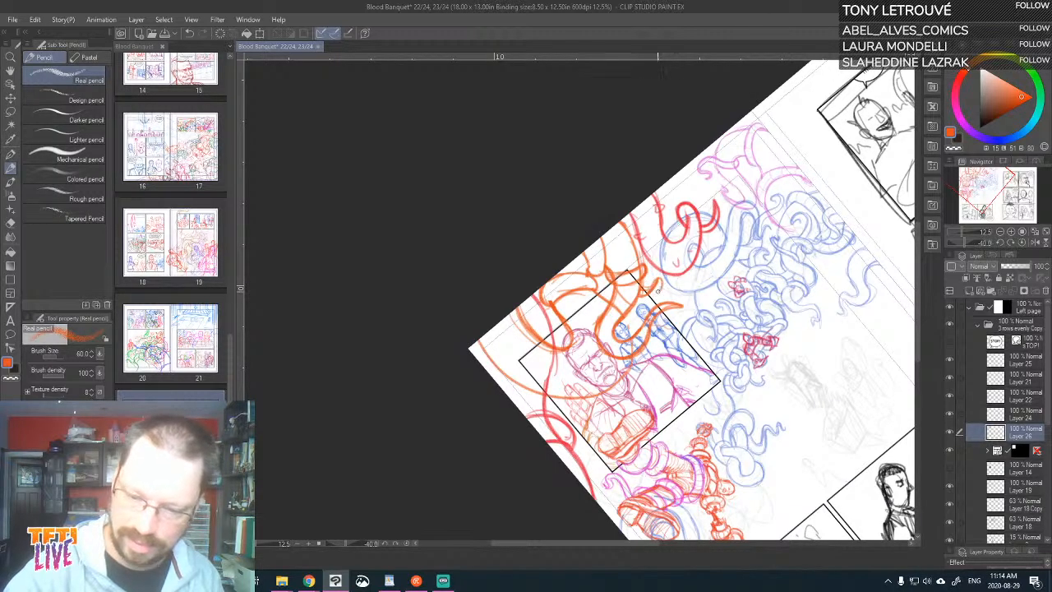
- Move Layer 26 below the masked first-panel folder so the orange tentacles sit behind the panel
key(asciicircum)
key(asciicircum)
key(asciicircum)
key(asciicircum)
key(asciicircum)
key(asciicircum)
key(asciicircum)
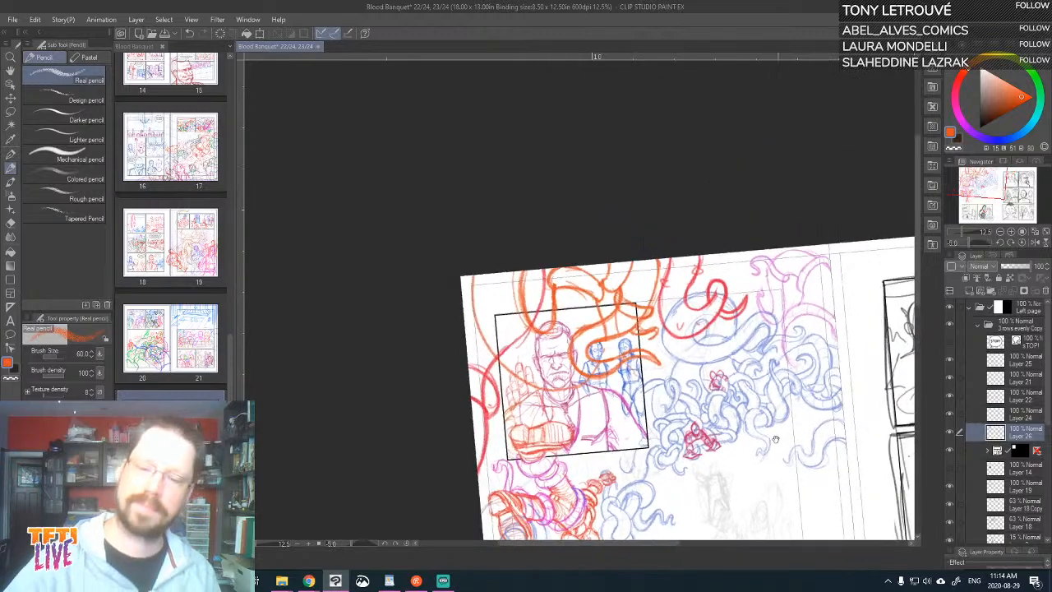
drag(768, 419, 676, 328)
key(asciicircum)
drag(1032, 434, 1026, 472)
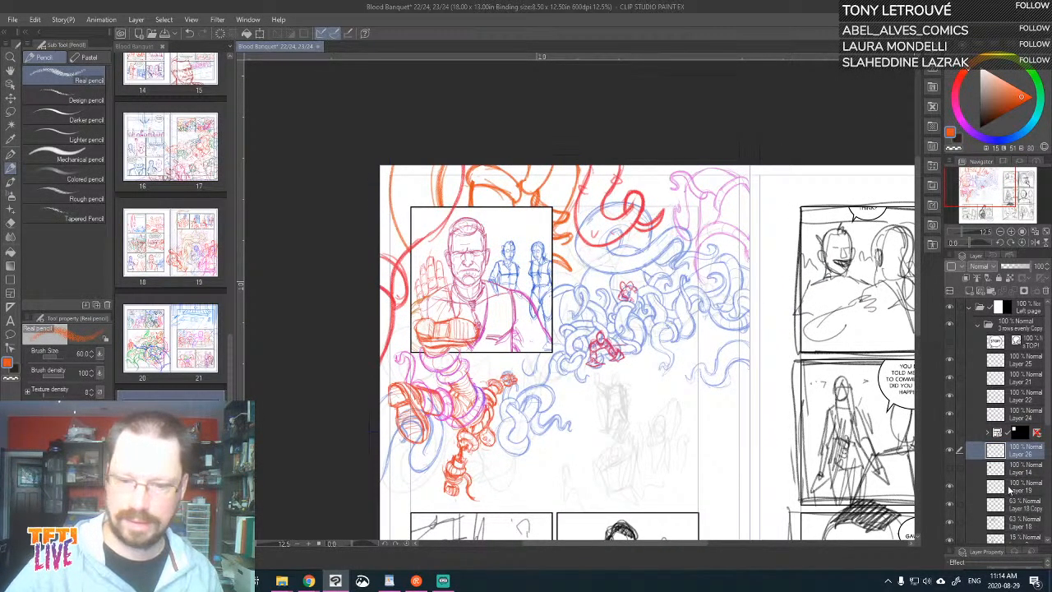
- Check which artwork Layers 25, 19, 18 Copy and 18 hold by switching their visibility off and on
key(asciicircum)
key(asciicircum)
key(asciicircum)
key(asciicircum)
key(asciicircum)
key(asciicircum)
key(asciicircum)
key(asciicircum)
key(asciicircum)
key(asciicircum)
key(asciicircum)
key(asciicircum)
key(asciicircum)
key(asciicircum)
key(asciicircum)
key(asciicircum)
key(asciicircum)
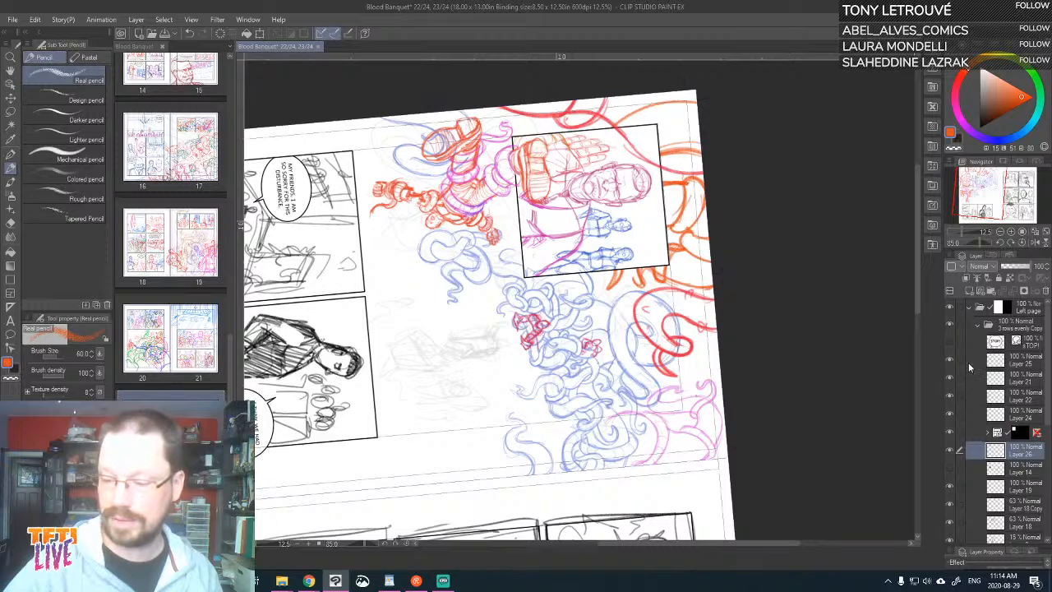
click(949, 359)
click(949, 359)
click(1014, 361)
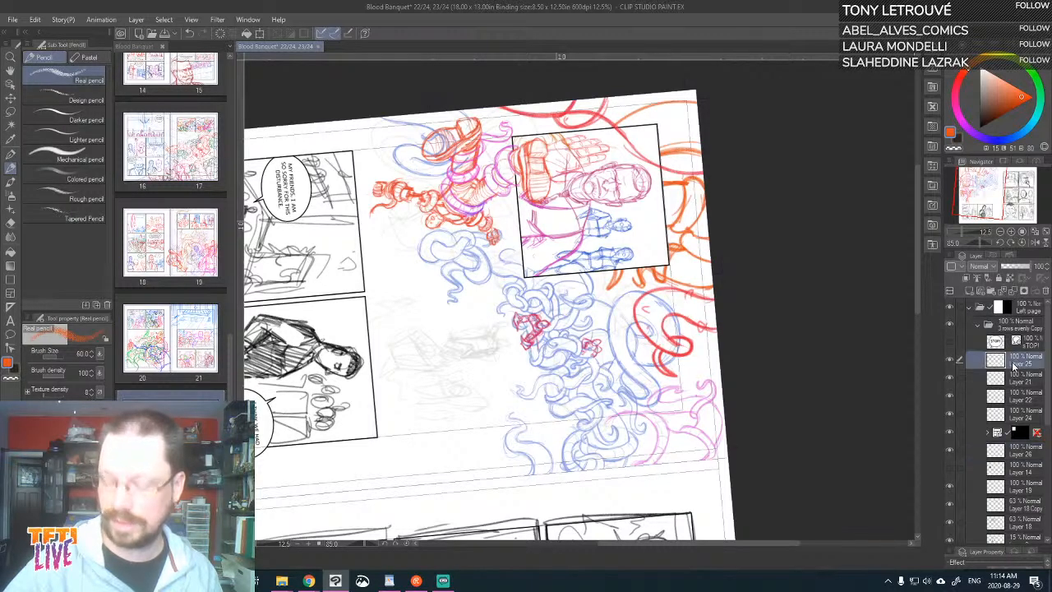
key(minus)
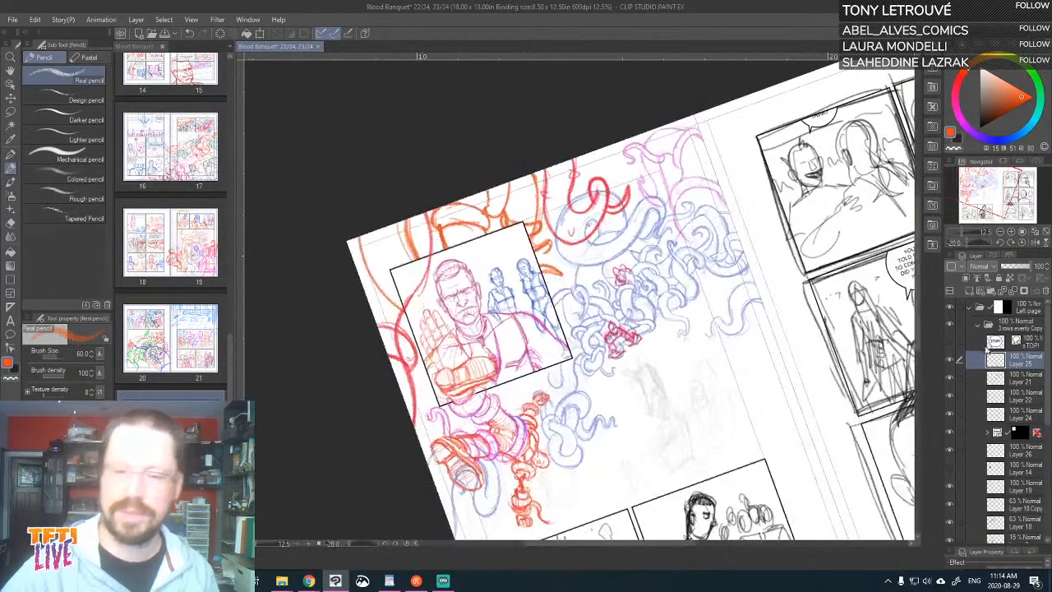
drag(693, 225, 683, 291)
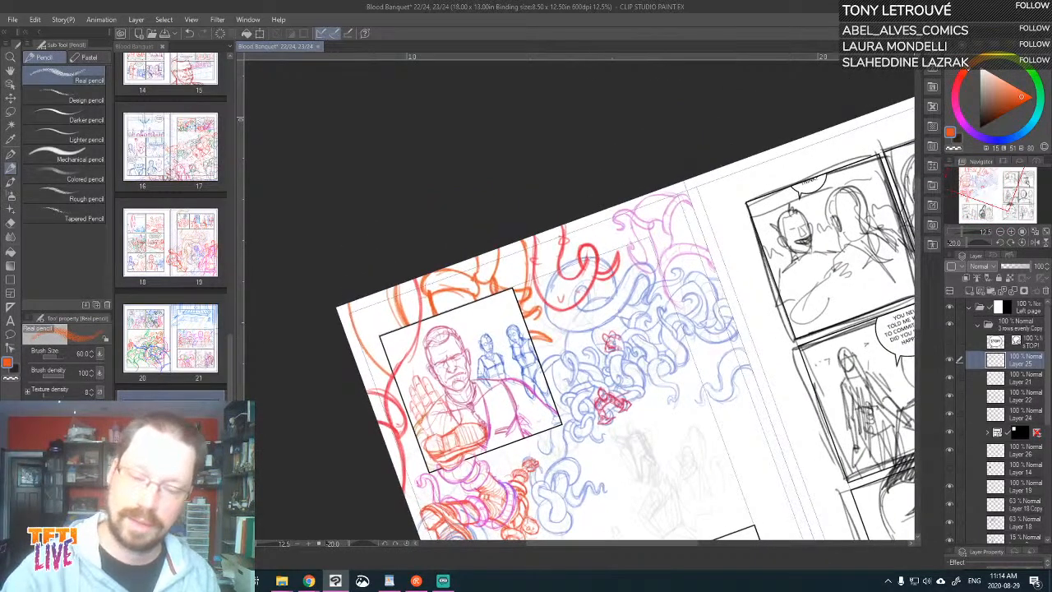
click(949, 487)
click(949, 486)
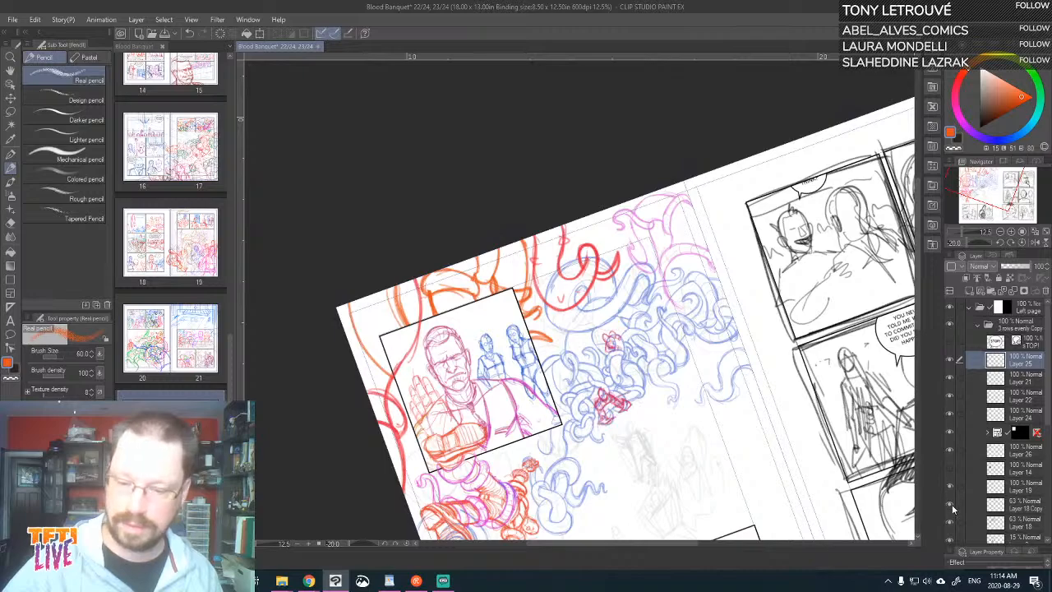
click(950, 505)
click(951, 508)
click(951, 508)
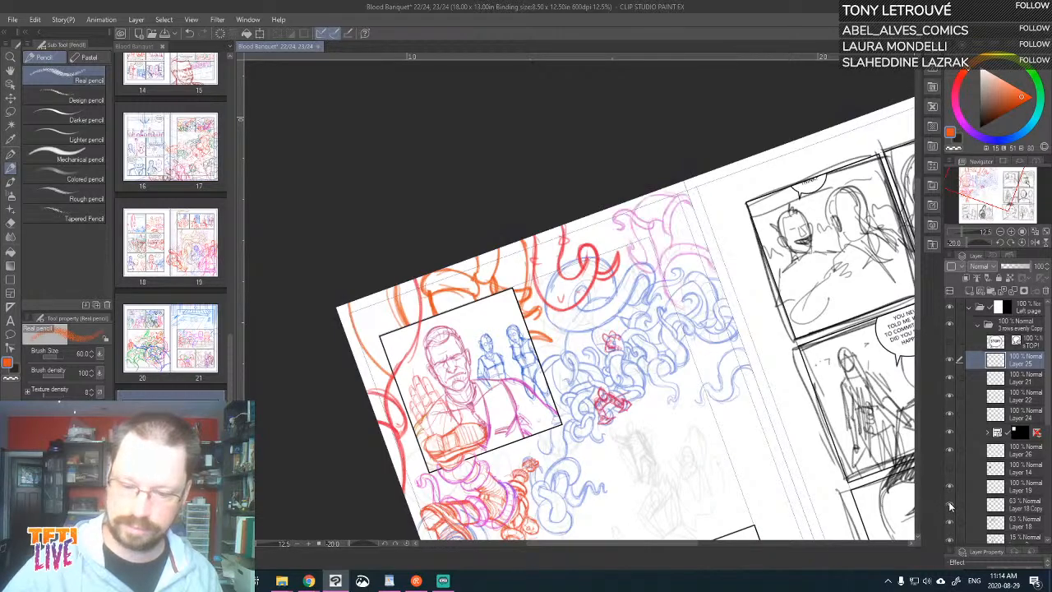
click(950, 505)
click(950, 505)
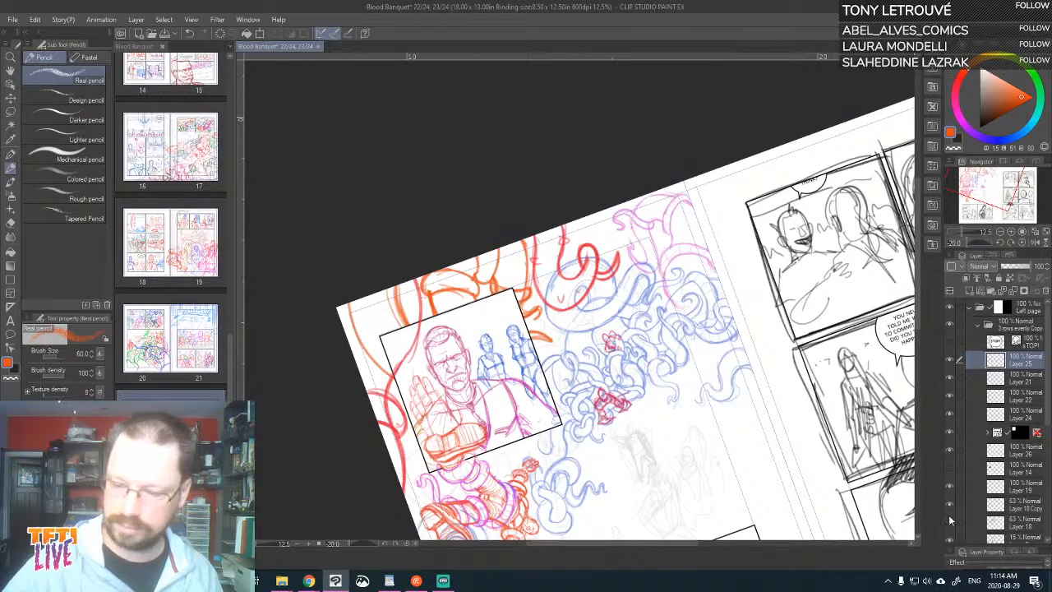
click(950, 521)
click(950, 520)
click(950, 507)
click(950, 507)
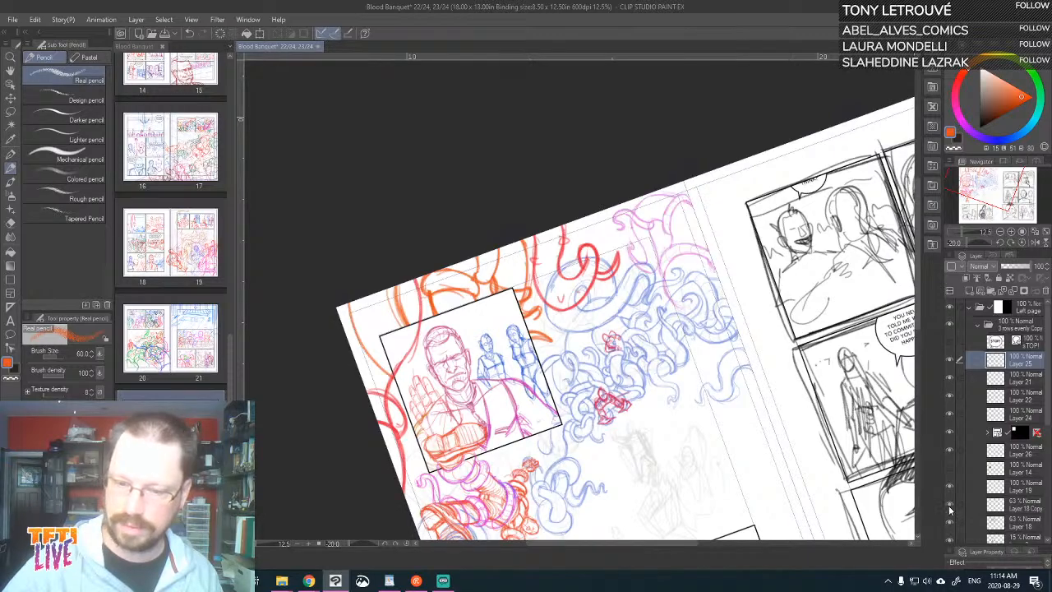
- Make Layer 18 Copy the active layer and set the drawing colour to a blue-violet with hue 261
click(1015, 503)
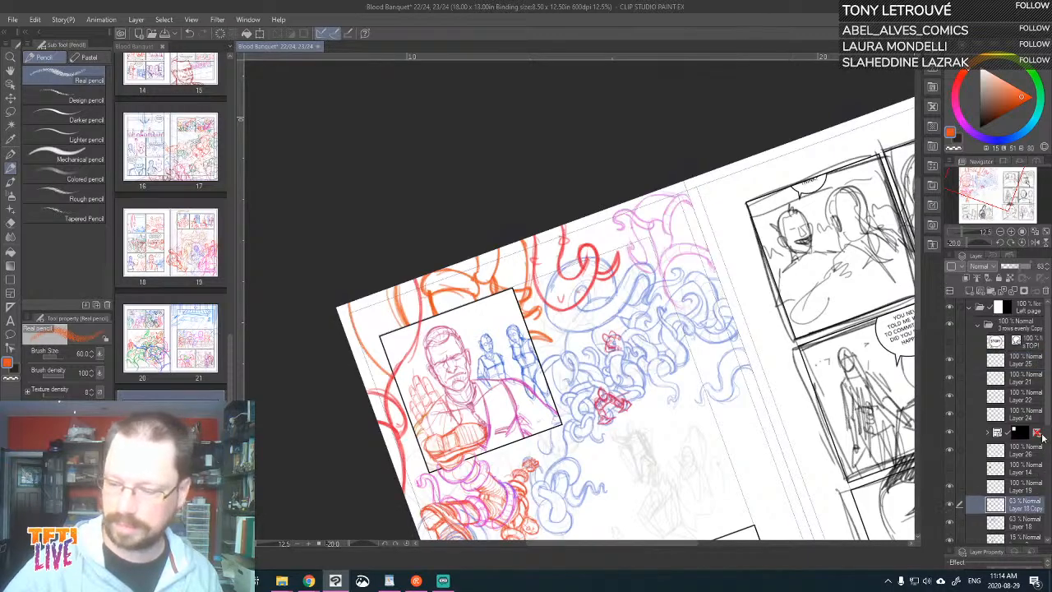
click(983, 140)
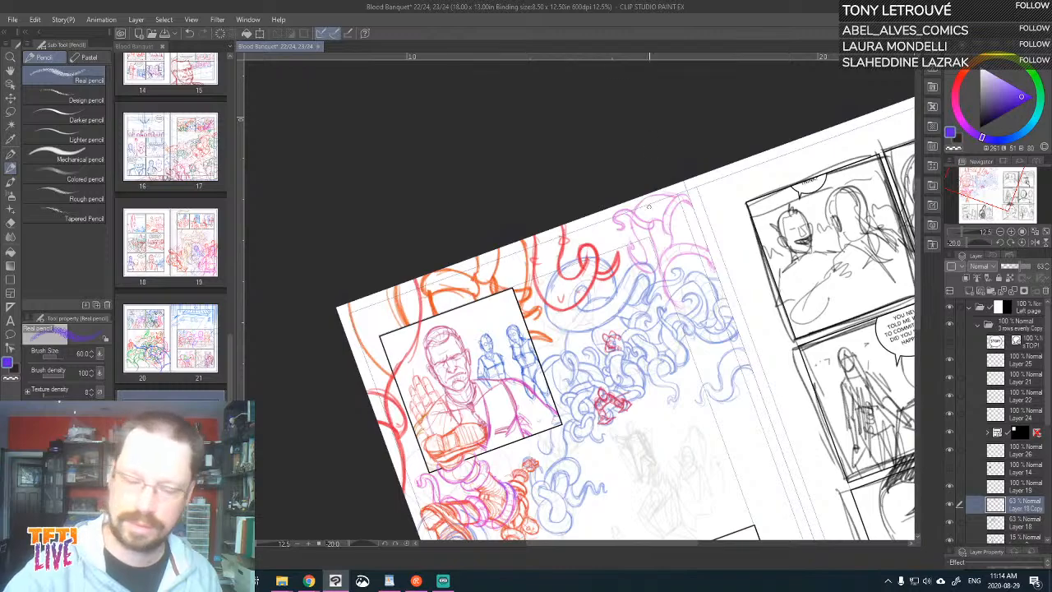
scroll(673, 213, up, 2)
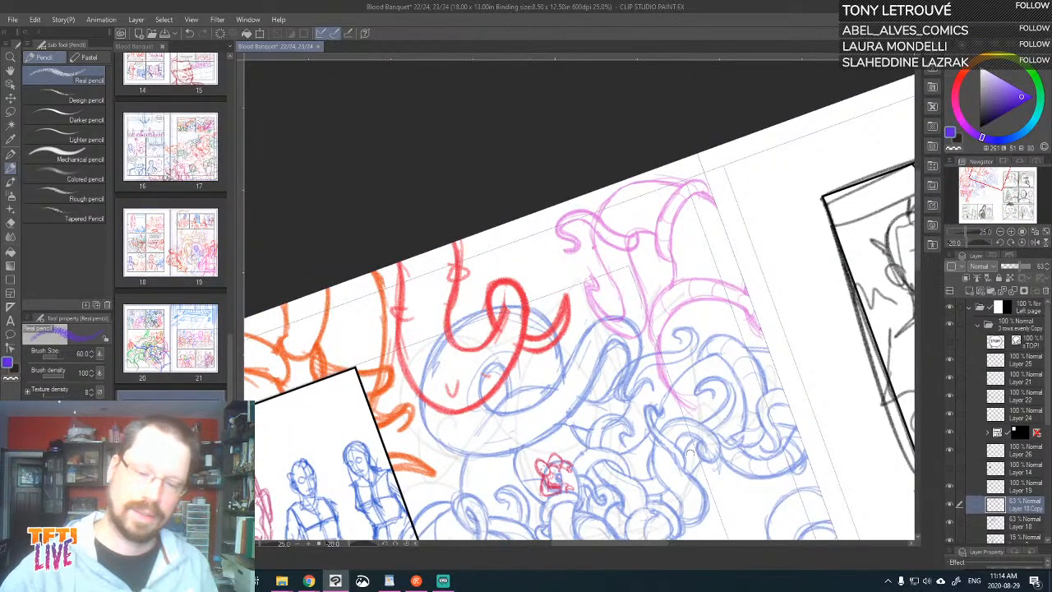
- Pencil a curling blue-violet tentacle emerging from behind the first panel's right edge, around the lowest orange tip
drag(691, 453, 692, 362)
key(asciicircum)
mouse_move(587, 341)
mouse_down()
mouse_move(738, 235)
mouse_move(784, 232)
mouse_up()
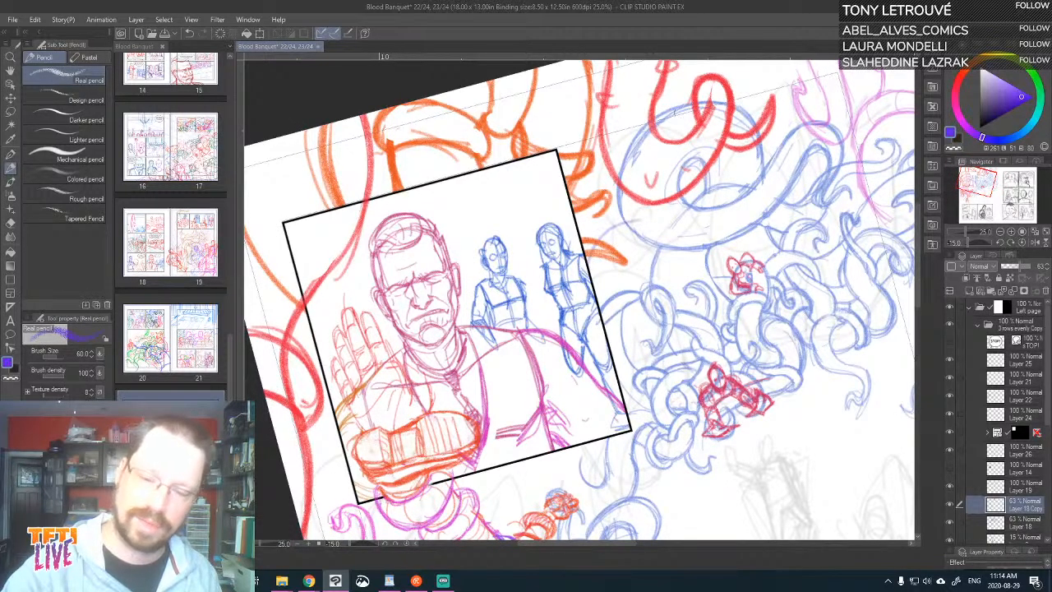
mouse_move(587, 262)
mouse_down()
mouse_move(602, 235)
mouse_move(642, 223)
mouse_up()
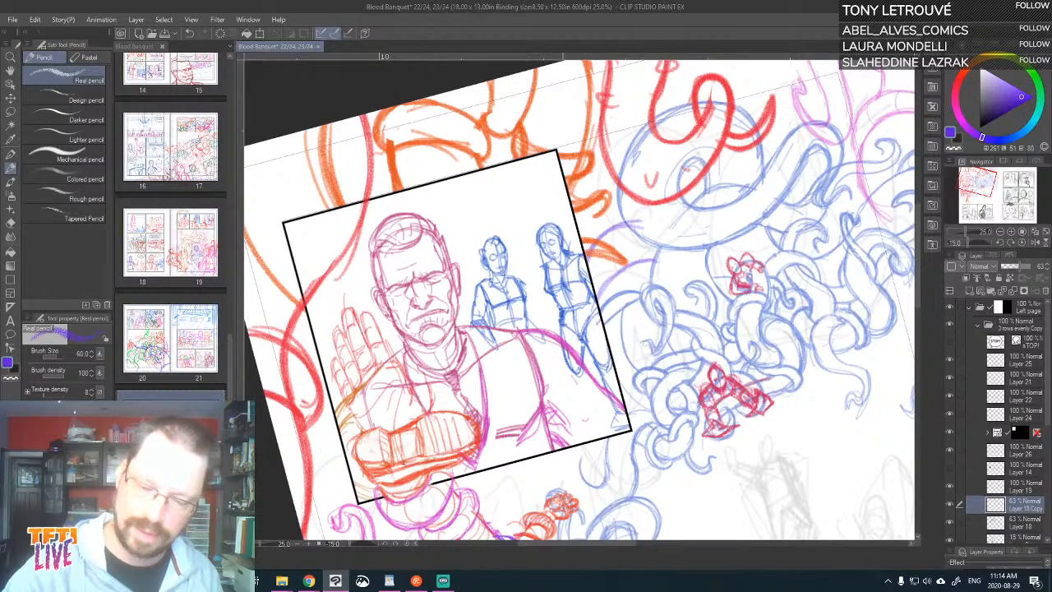
drag(748, 258, 749, 340)
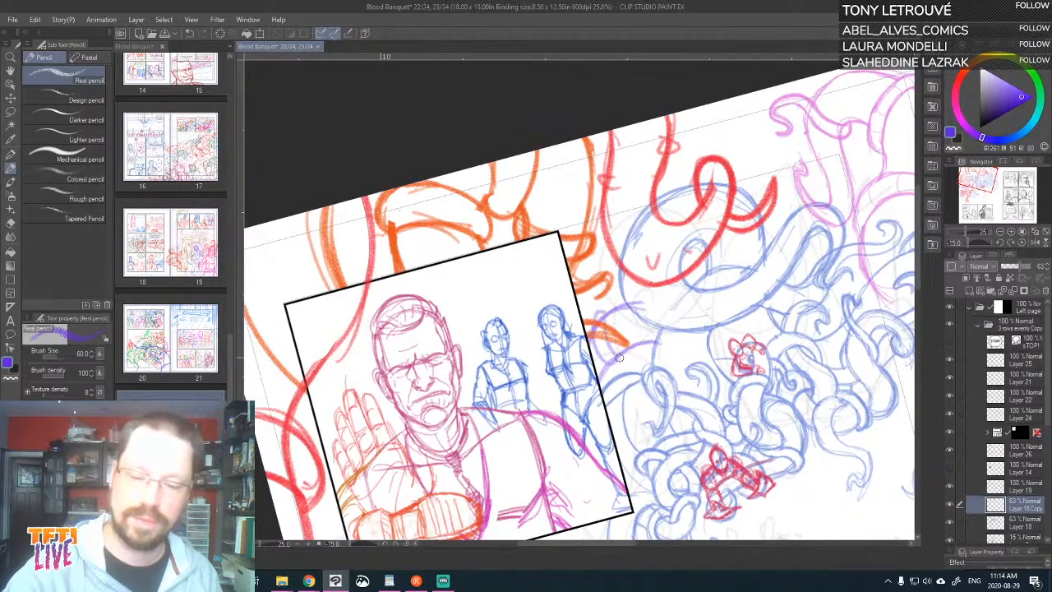
mouse_move(597, 360)
mouse_down()
mouse_move(593, 314)
mouse_move(615, 310)
mouse_up()
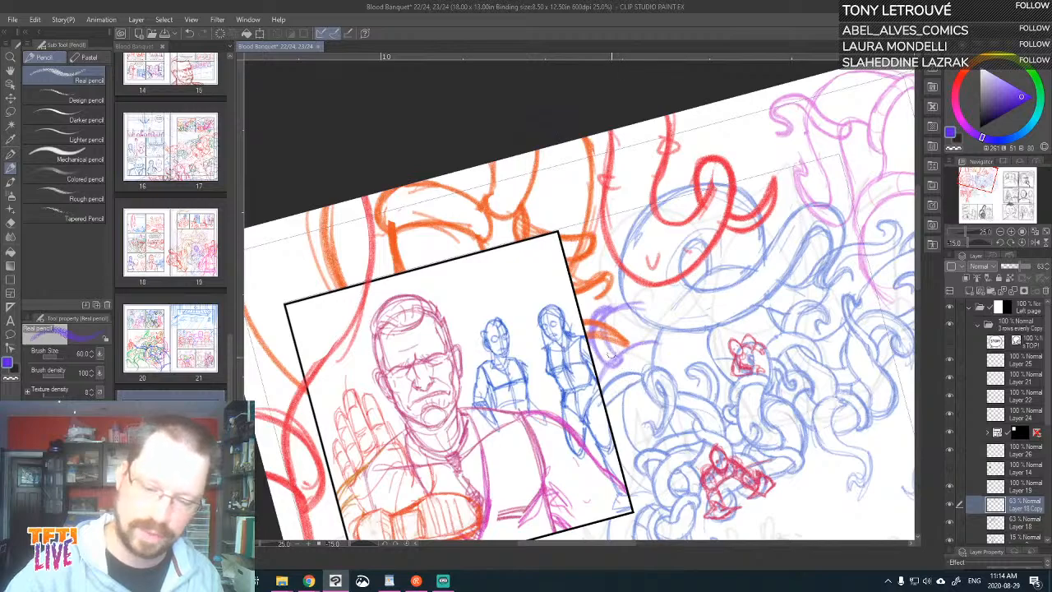
drag(655, 381, 614, 335)
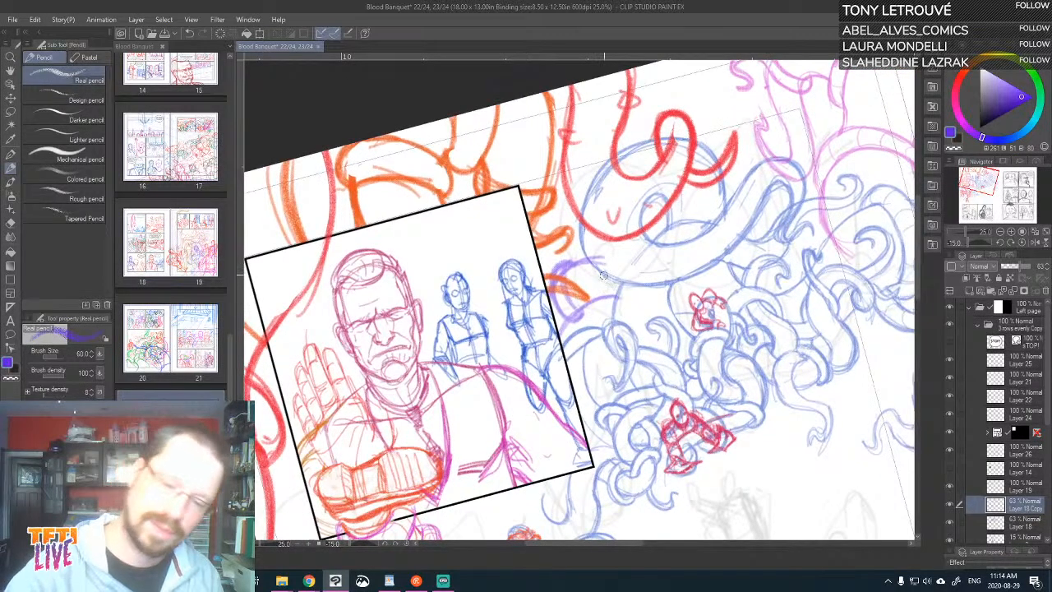
mouse_move(617, 280)
mouse_down()
mouse_move(613, 307)
mouse_move(651, 220)
mouse_up()
- Pencil a small curled blue-violet tentacle tip hanging below the first panel's bottom edge, near its lower-right corner
key(^)
key(^)
mouse_move(835, 119)
mouse_down()
mouse_move(694, 288)
mouse_move(796, 148)
mouse_up()
mouse_move(675, 313)
mouse_down()
mouse_move(762, 167)
mouse_move(752, 172)
mouse_move(785, 163)
mouse_move(672, 197)
mouse_move(716, 317)
mouse_move(779, 364)
mouse_move(692, 477)
mouse_up()
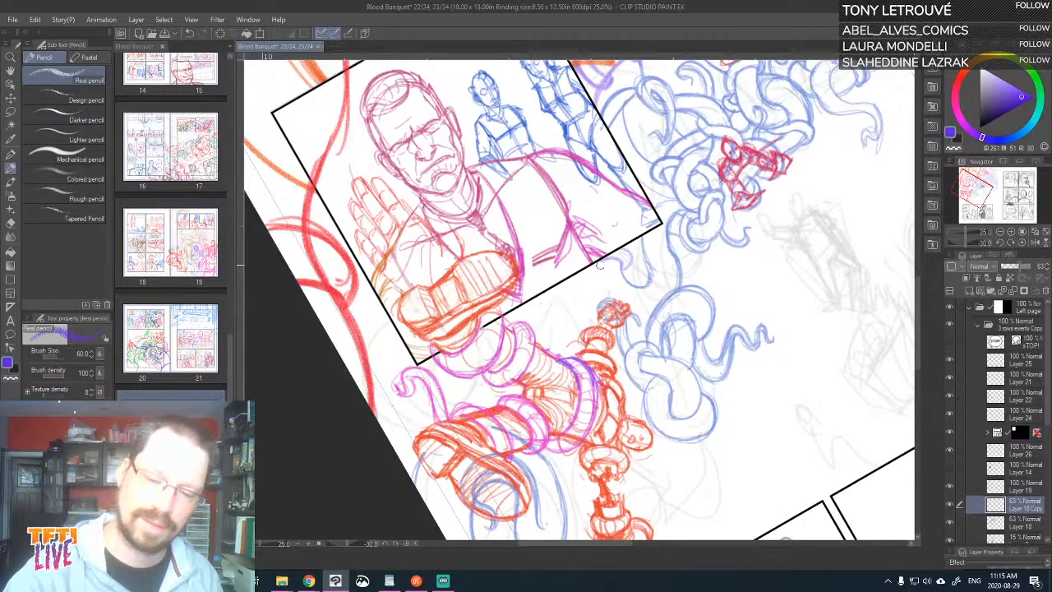
mouse_move(579, 297)
mouse_down()
mouse_move(564, 281)
mouse_move(573, 298)
mouse_up()
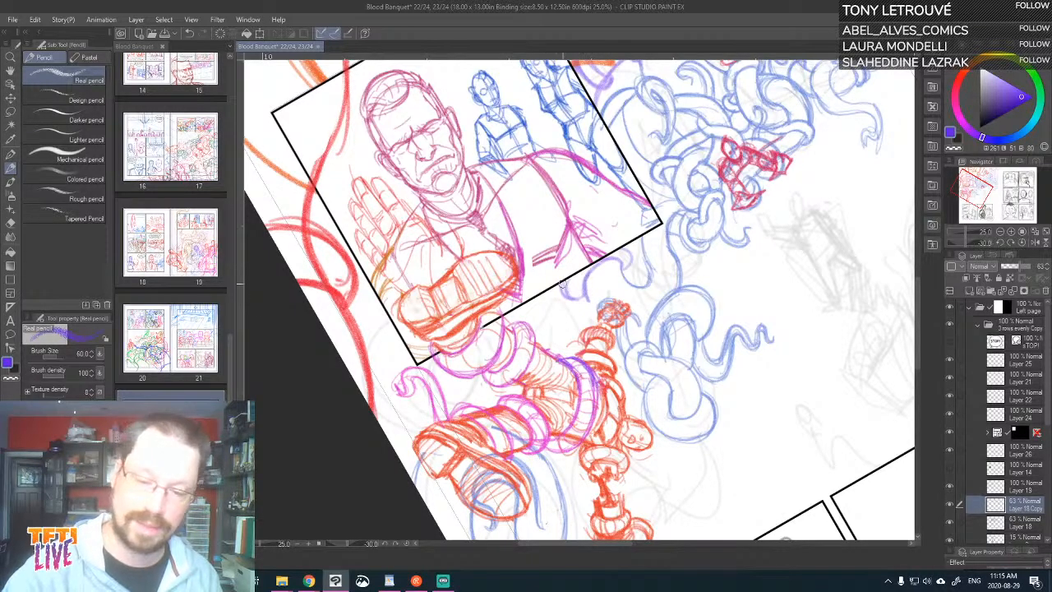
- Examine the tentacles beside and below the first panel for places that need more overlapping forms
drag(720, 277, 653, 342)
key(asciicircum)
key(asciicircum)
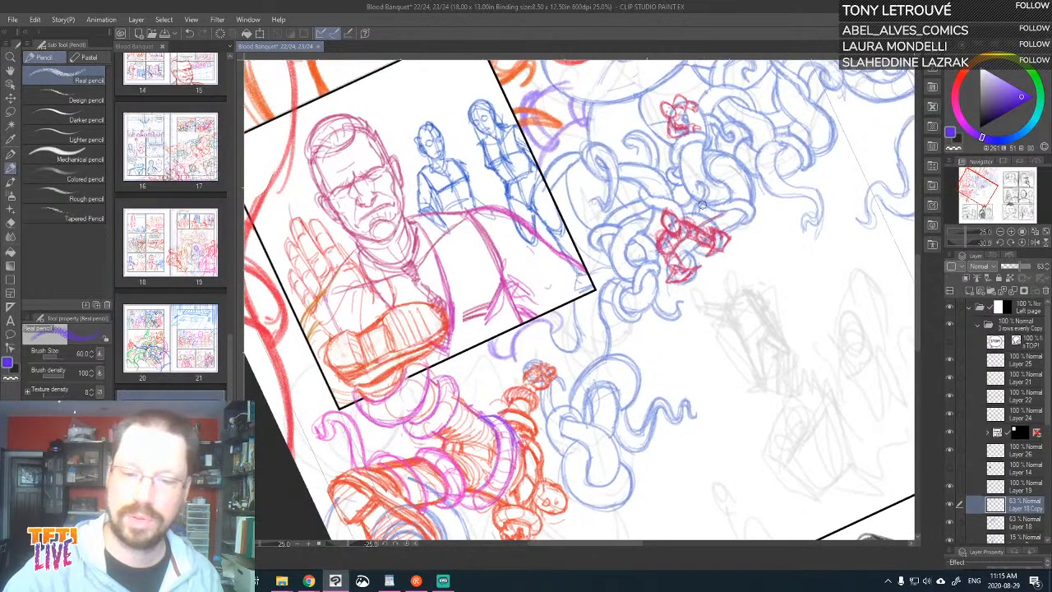
drag(703, 202, 601, 342)
key(^)
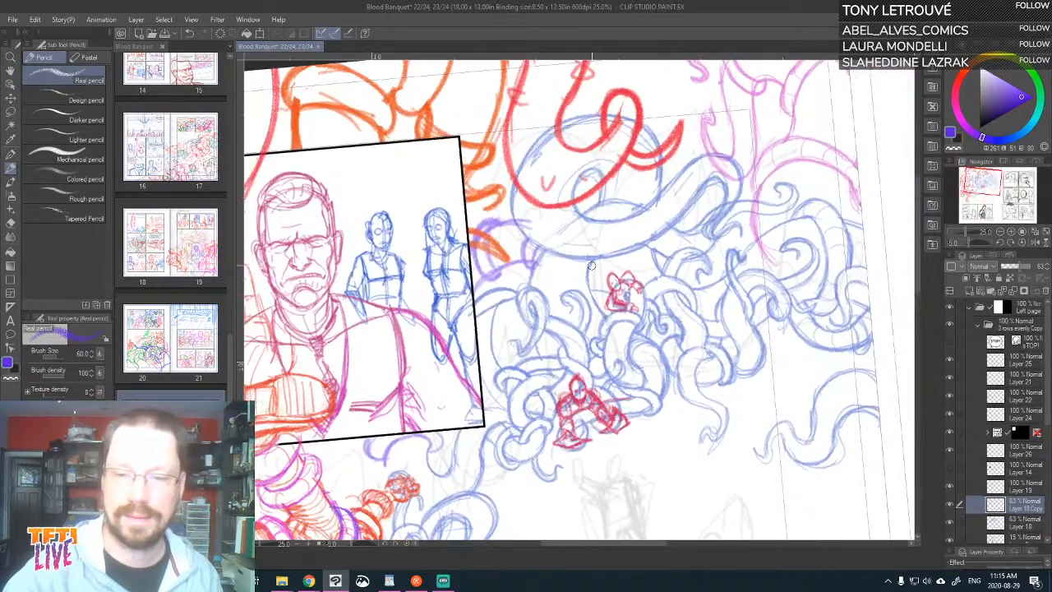
drag(643, 207, 805, 76)
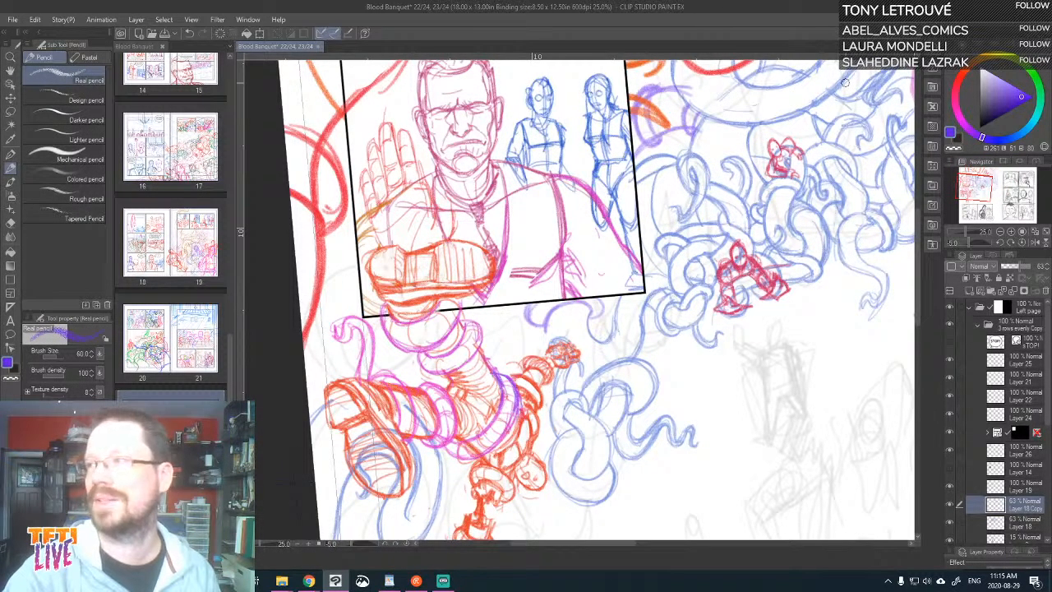
drag(599, 312, 617, 256)
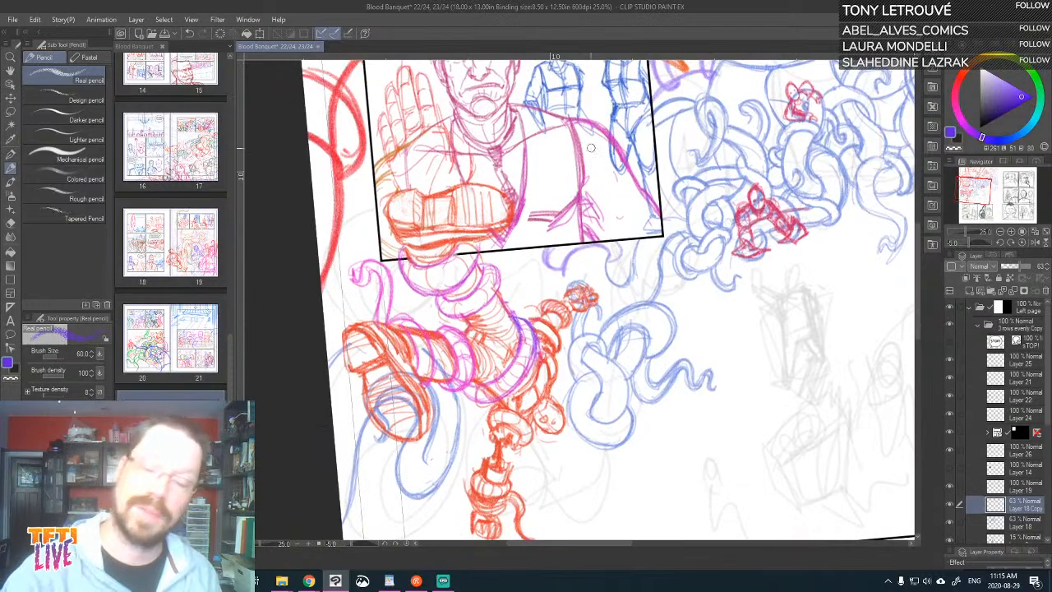
drag(767, 110, 618, 287)
drag(693, 135, 639, 219)
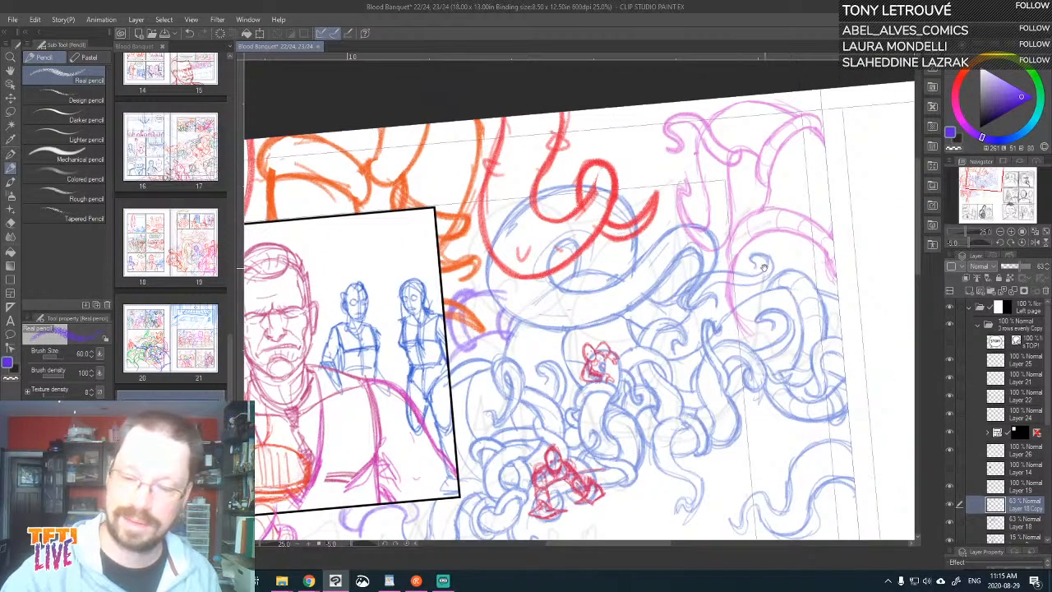
drag(764, 268, 807, 180)
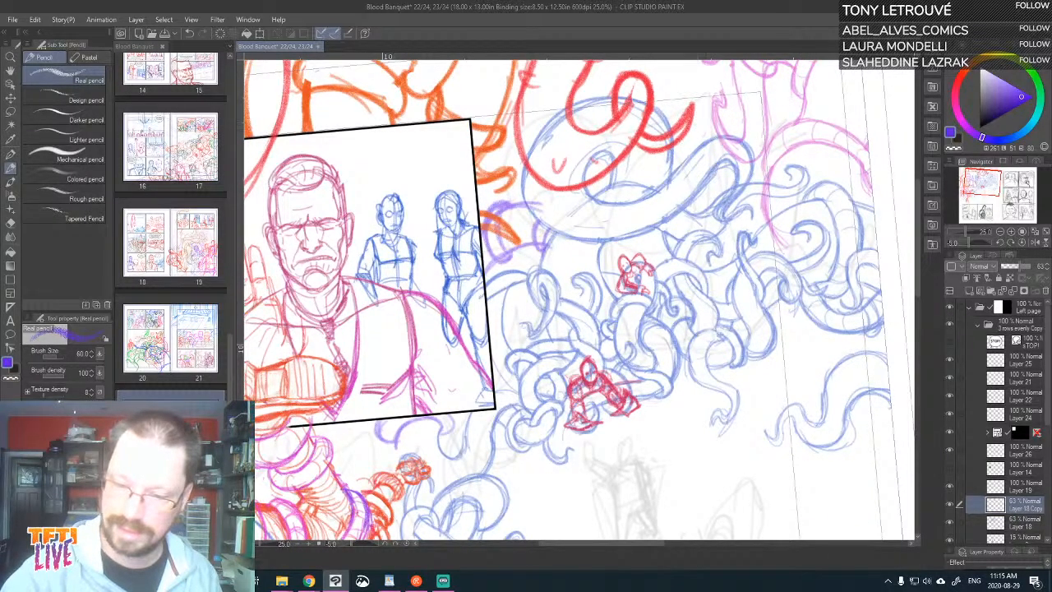
- Add blue-violet tentacles over the large rounded blue form, with a hooked tip at its lower edge and a small curl by the upper red figure
mouse_move(654, 255)
mouse_down()
mouse_move(645, 244)
mouse_move(711, 283)
mouse_move(691, 351)
mouse_up()
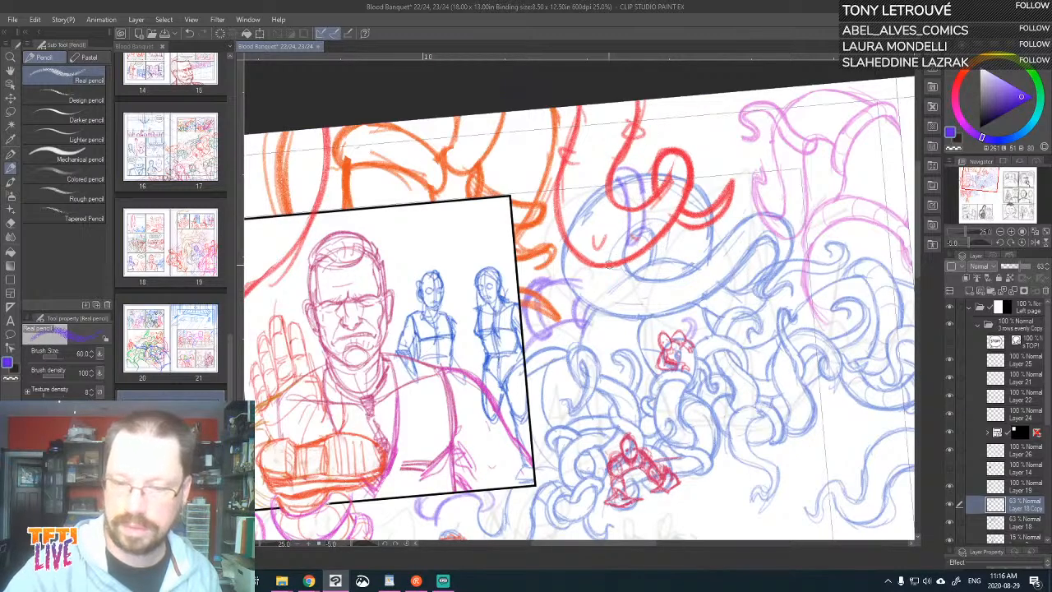
drag(725, 222, 676, 177)
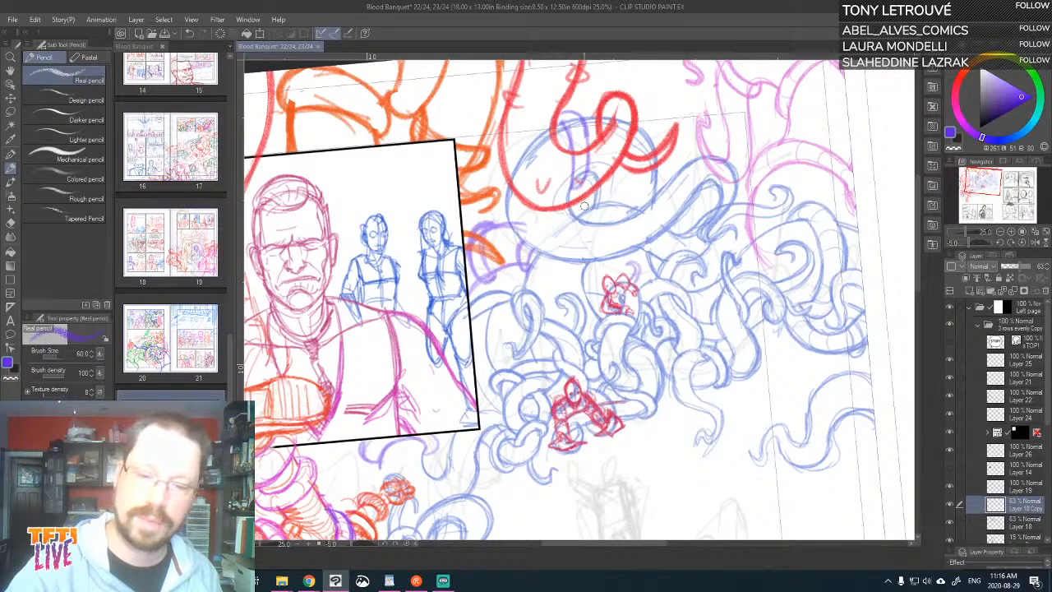
mouse_move(576, 210)
mouse_down()
mouse_move(552, 236)
mouse_move(555, 264)
mouse_up()
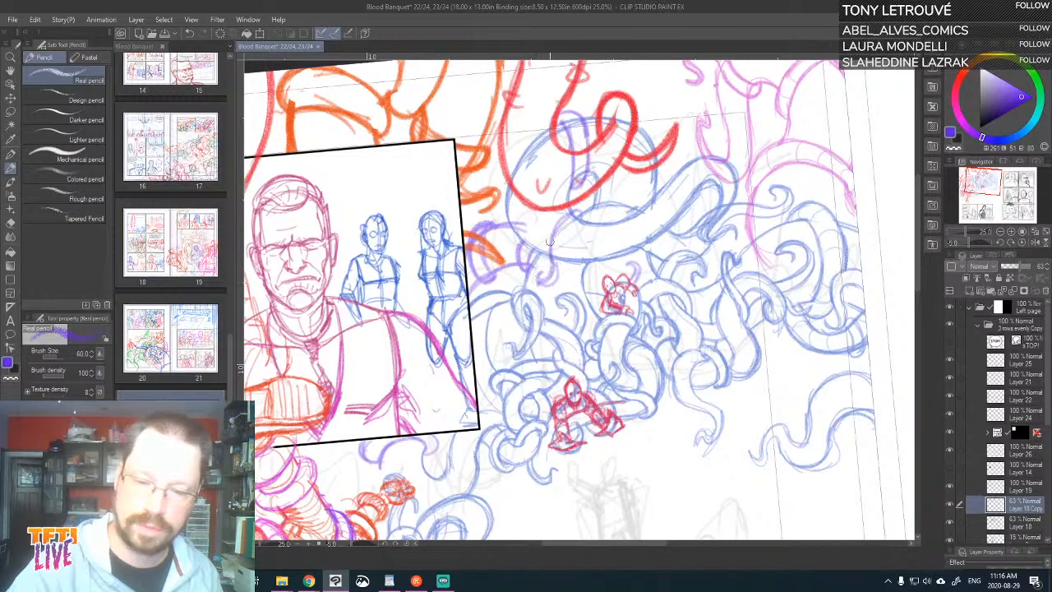
mouse_move(549, 241)
mouse_down()
mouse_move(575, 216)
mouse_move(556, 281)
mouse_move(584, 217)
mouse_move(576, 210)
mouse_move(549, 267)
mouse_up()
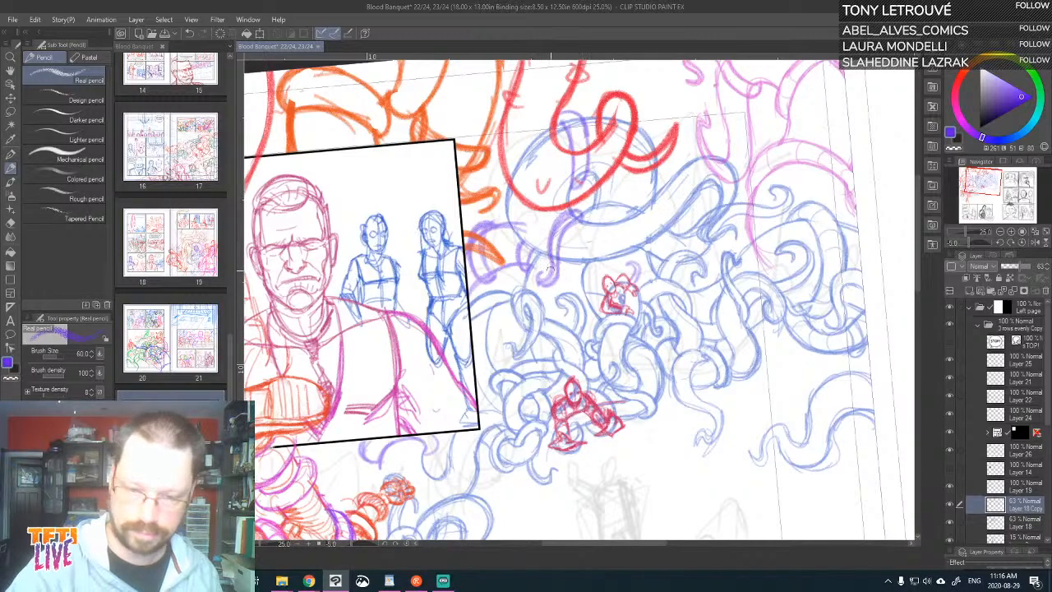
- Review the blue, violet and pink tentacle mass beside the first panel, both close up and within the whole left page
scroll(530, 295, down, 1)
key(asciicircum)
key(asciicircum)
key(asciicircum)
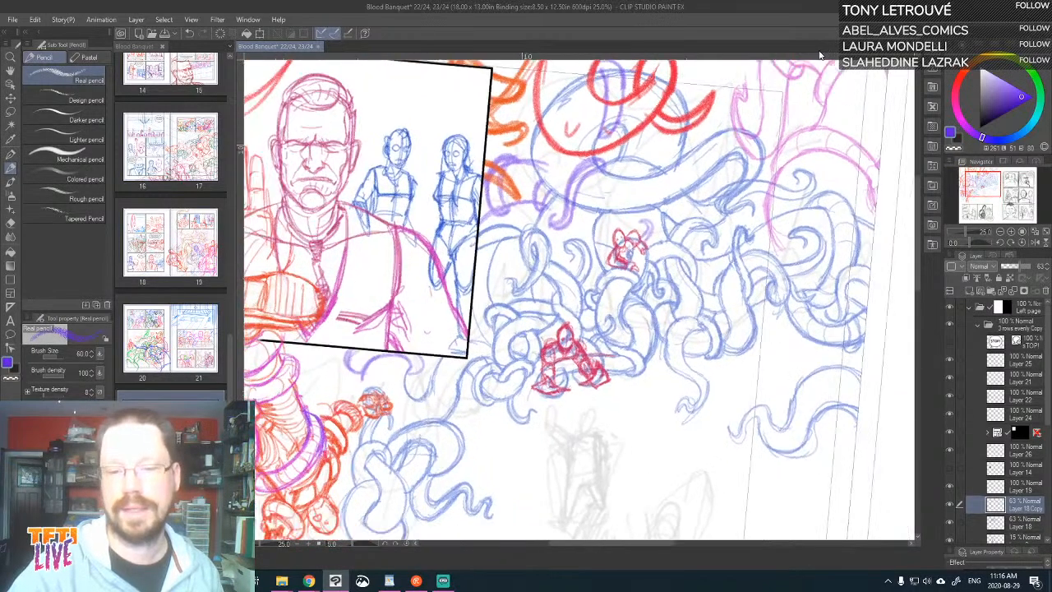
mouse_move(791, 168)
mouse_down()
mouse_move(769, 188)
mouse_move(768, 163)
mouse_move(783, 175)
mouse_up()
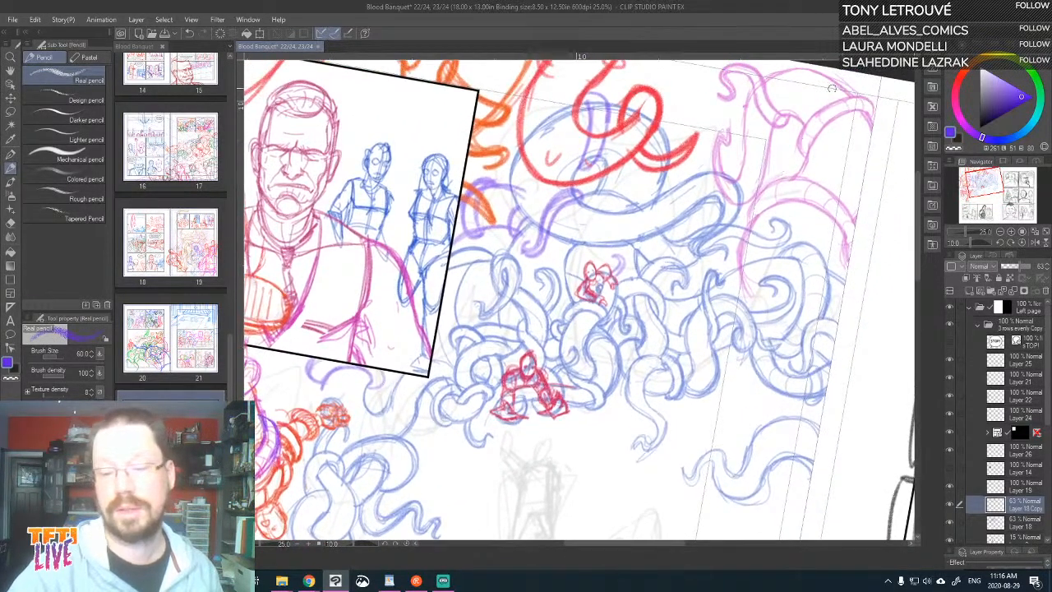
drag(813, 139, 681, 202)
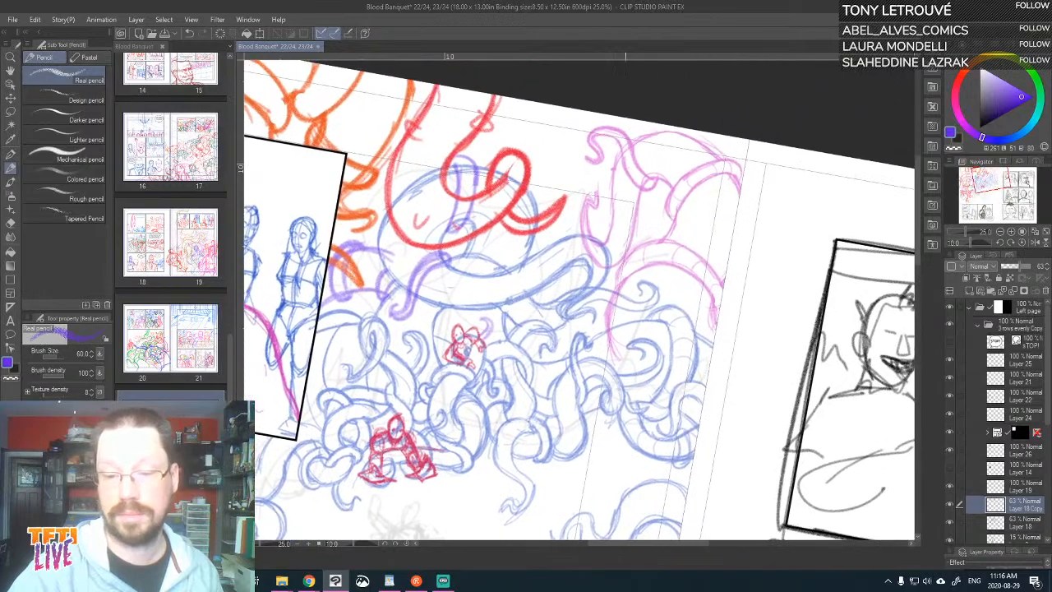
drag(640, 395, 675, 397)
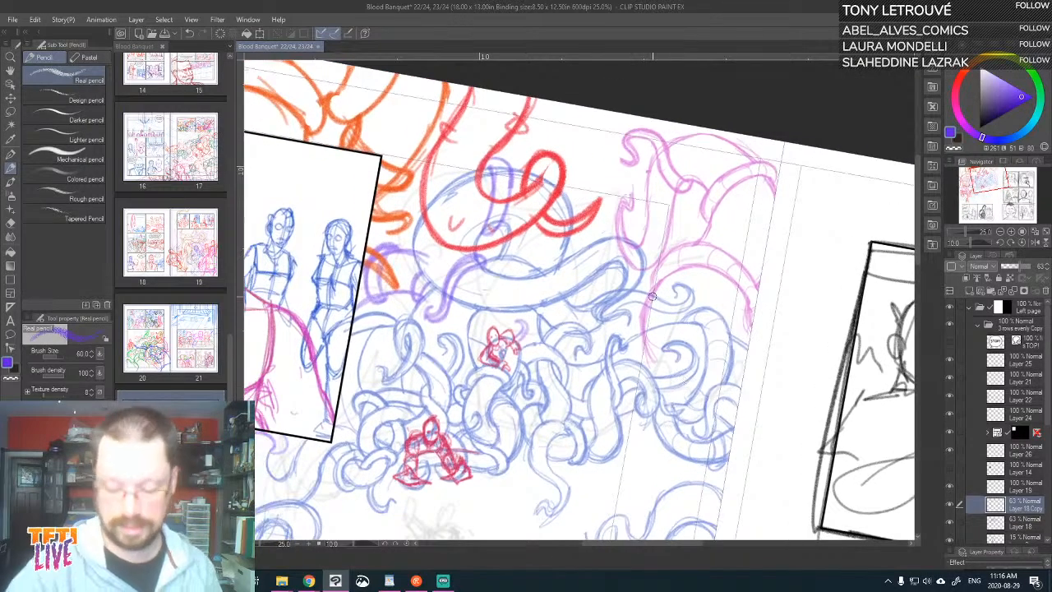
key(minus)
key(minus)
key(minus)
mouse_move(651, 330)
mouse_down()
mouse_move(646, 280)
mouse_move(688, 182)
mouse_move(638, 248)
mouse_move(633, 304)
mouse_move(695, 205)
mouse_up()
key(asciicircum)
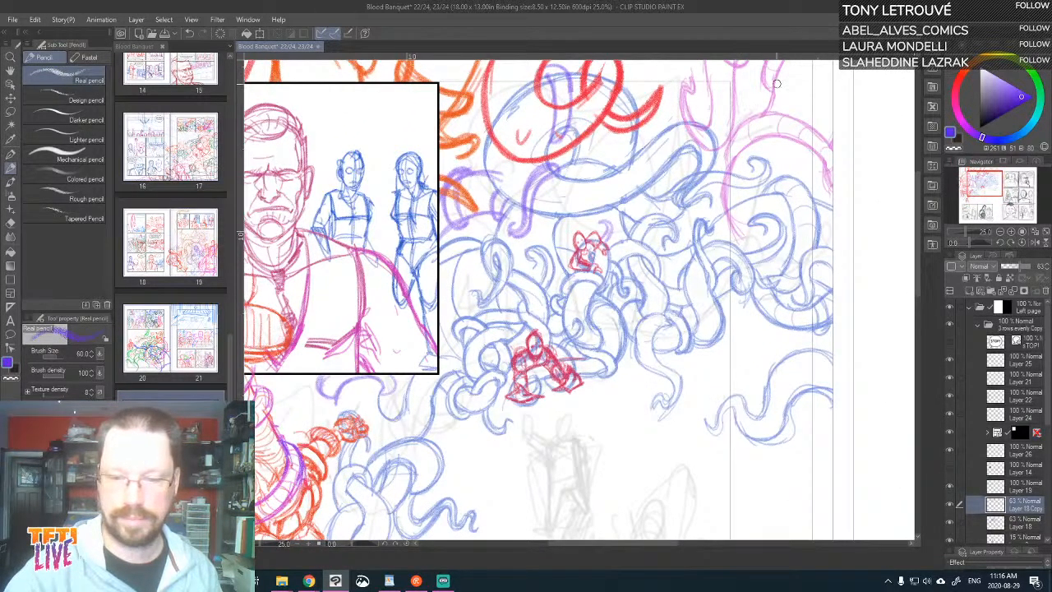
mouse_move(784, 206)
mouse_down()
mouse_move(718, 154)
mouse_move(688, 236)
mouse_move(695, 310)
mouse_up()
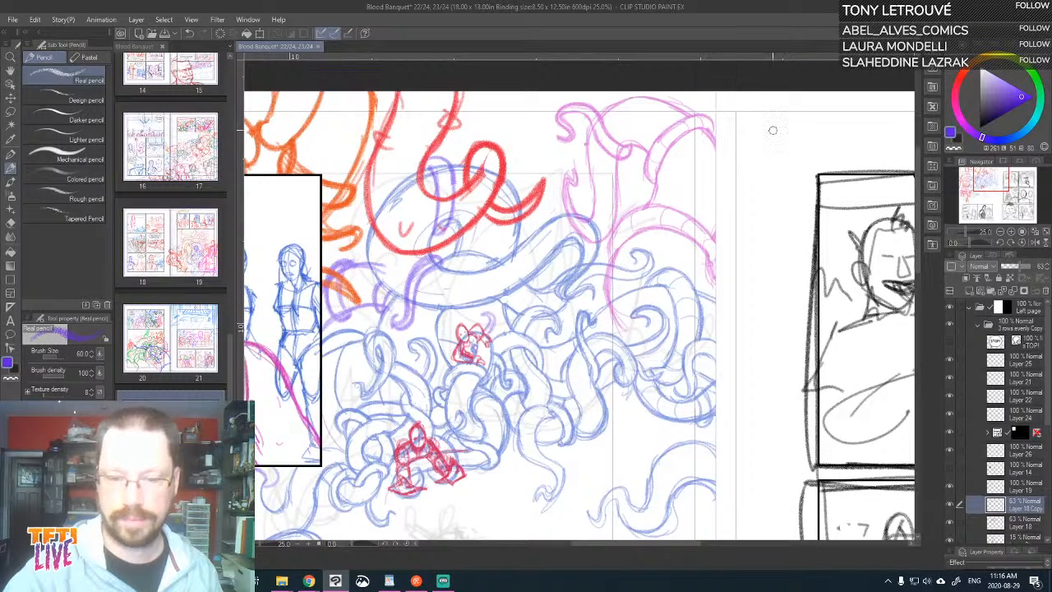
drag(661, 264, 665, 336)
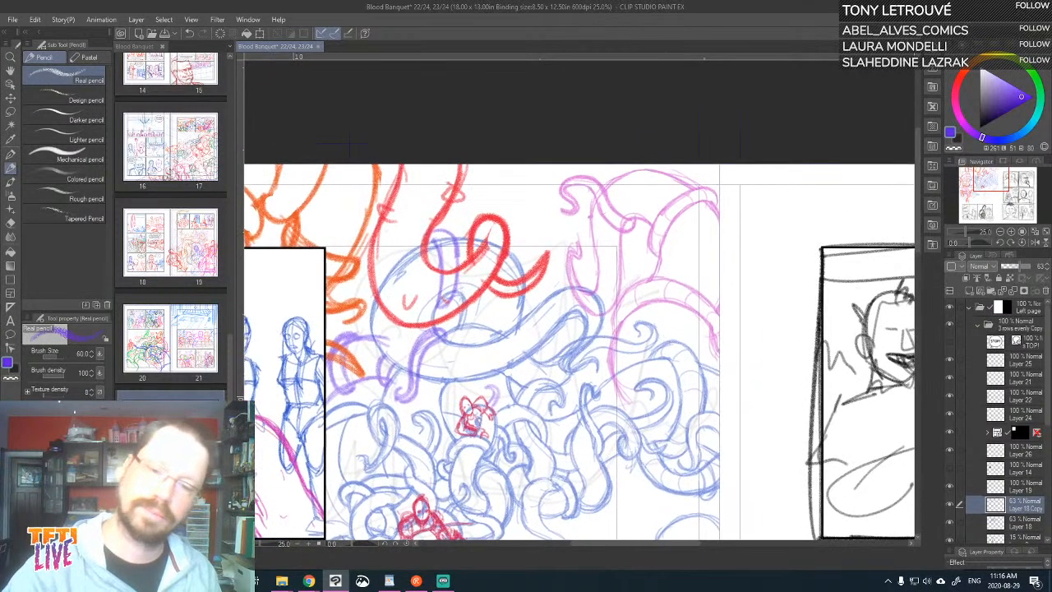
scroll(670, 221, up, 4)
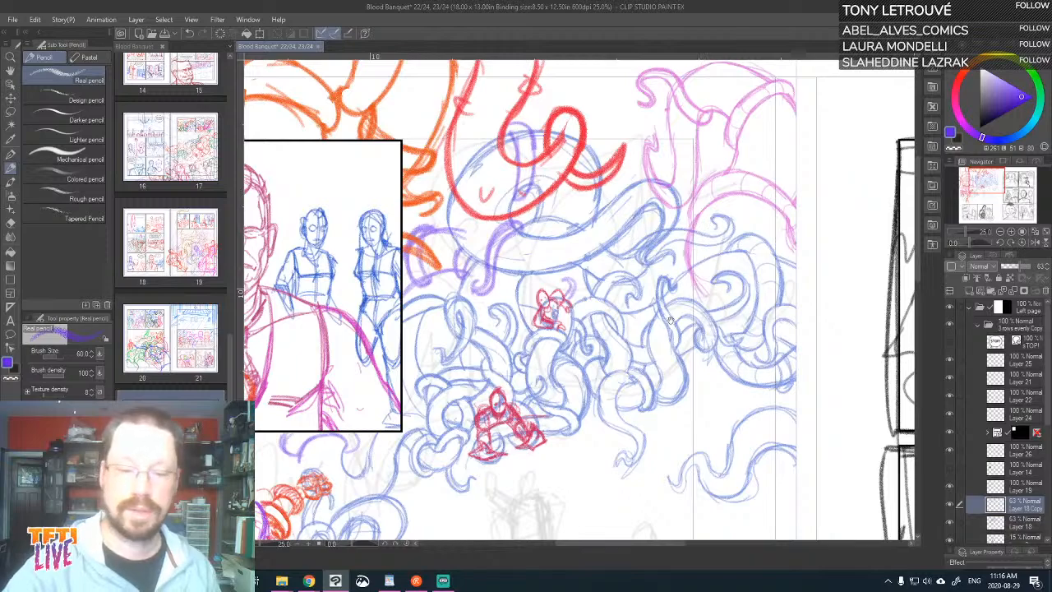
drag(700, 406, 828, 301)
scroll(828, 302, down, 3)
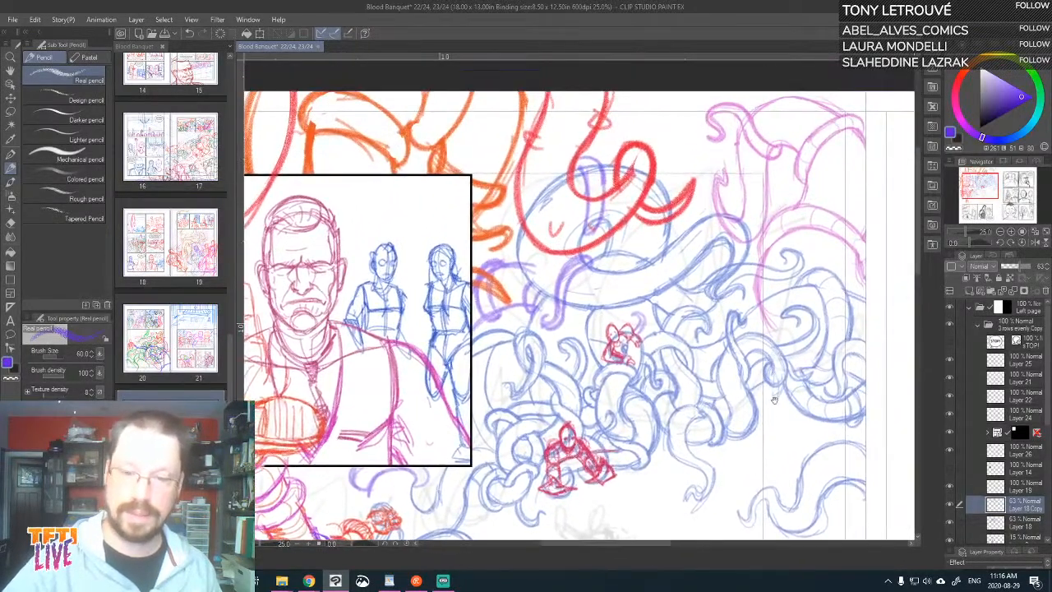
scroll(838, 302, down, 2)
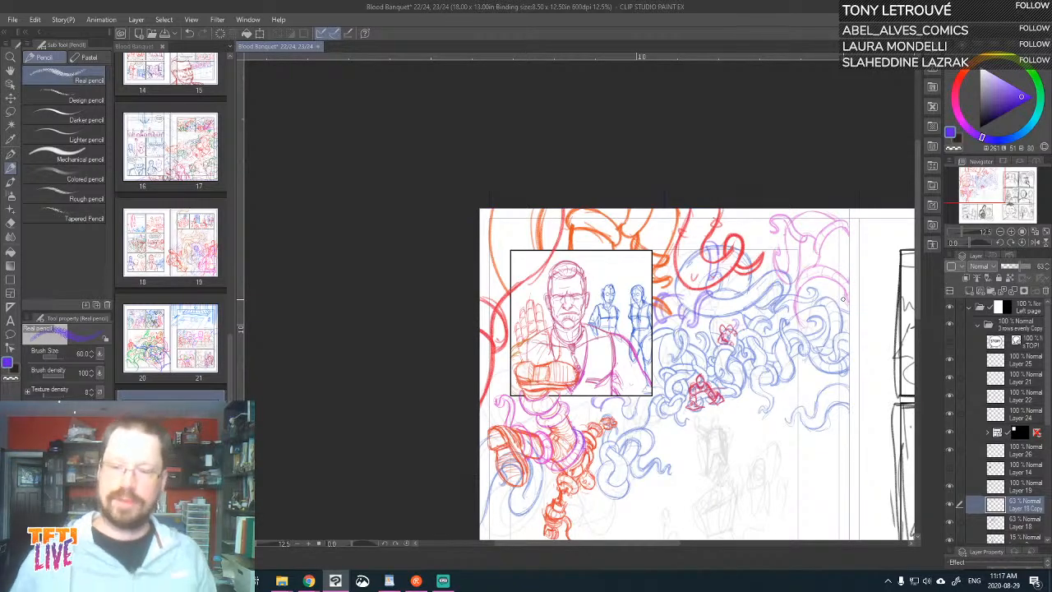
drag(843, 299, 676, 235)
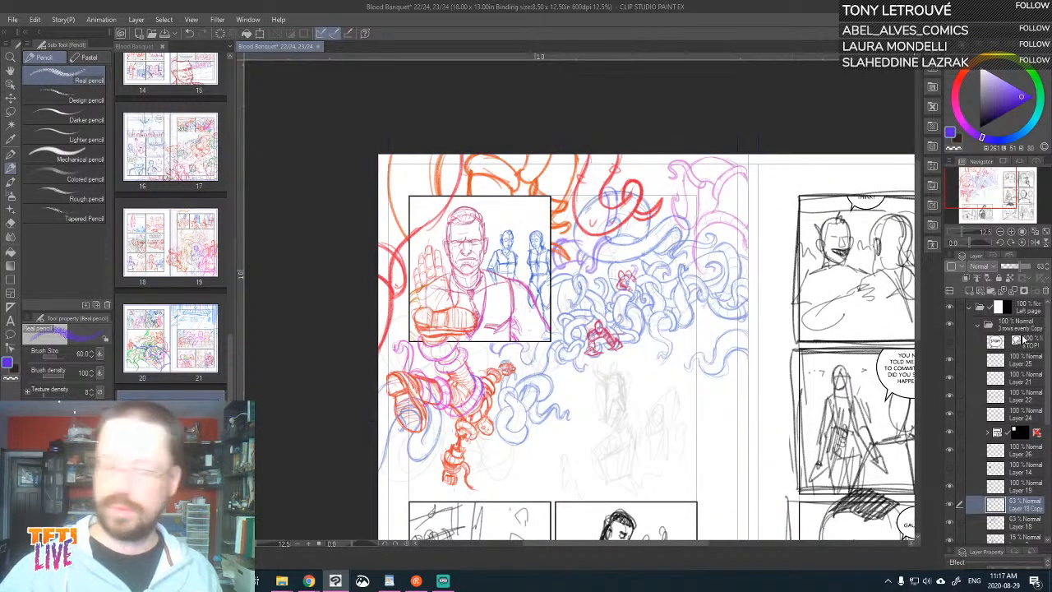
key(ctrl+plus)
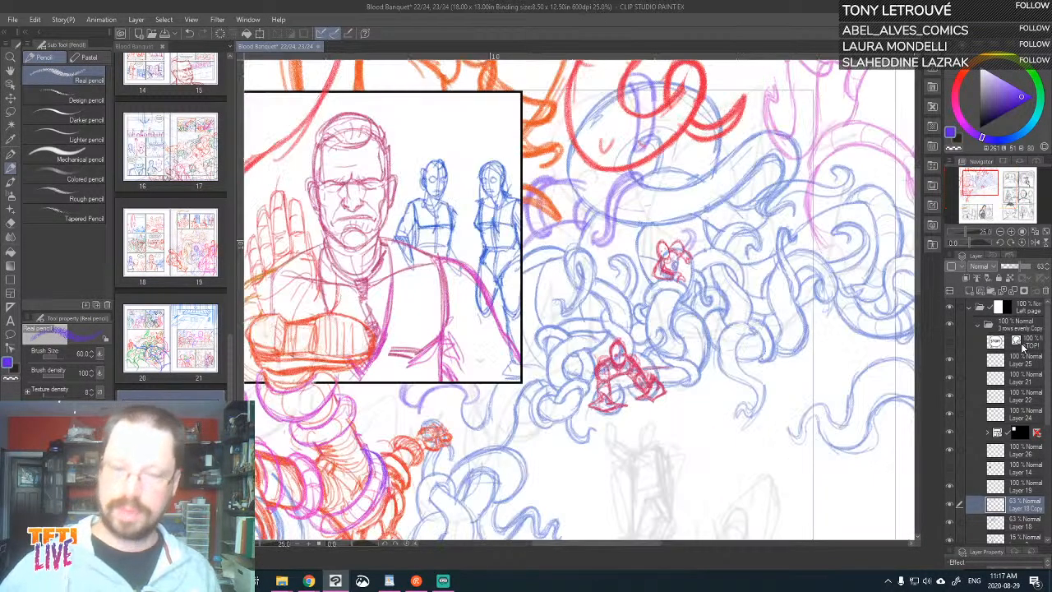
drag(783, 239, 630, 377)
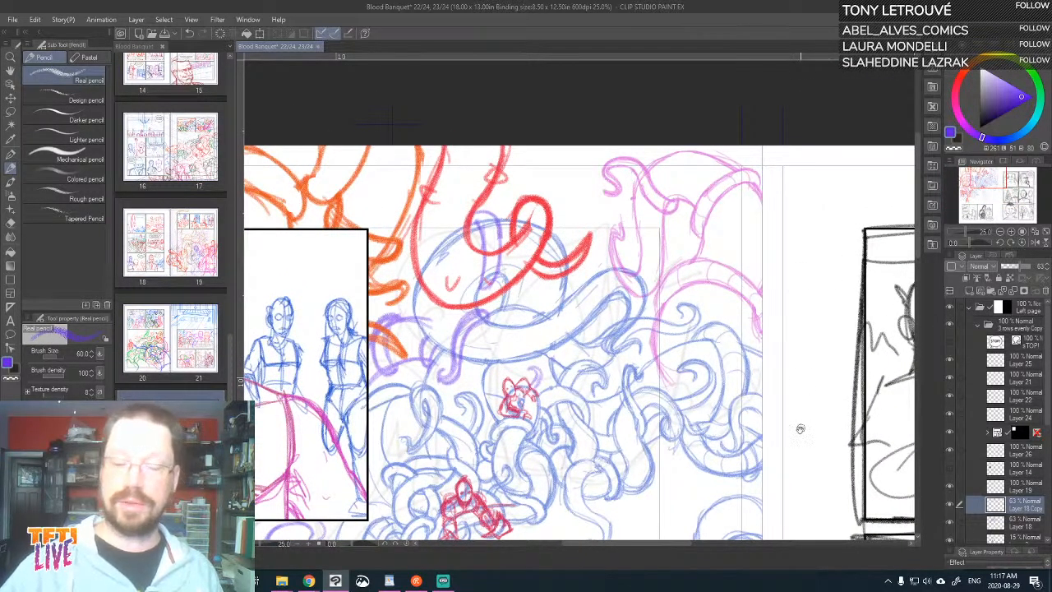
drag(798, 427, 775, 354)
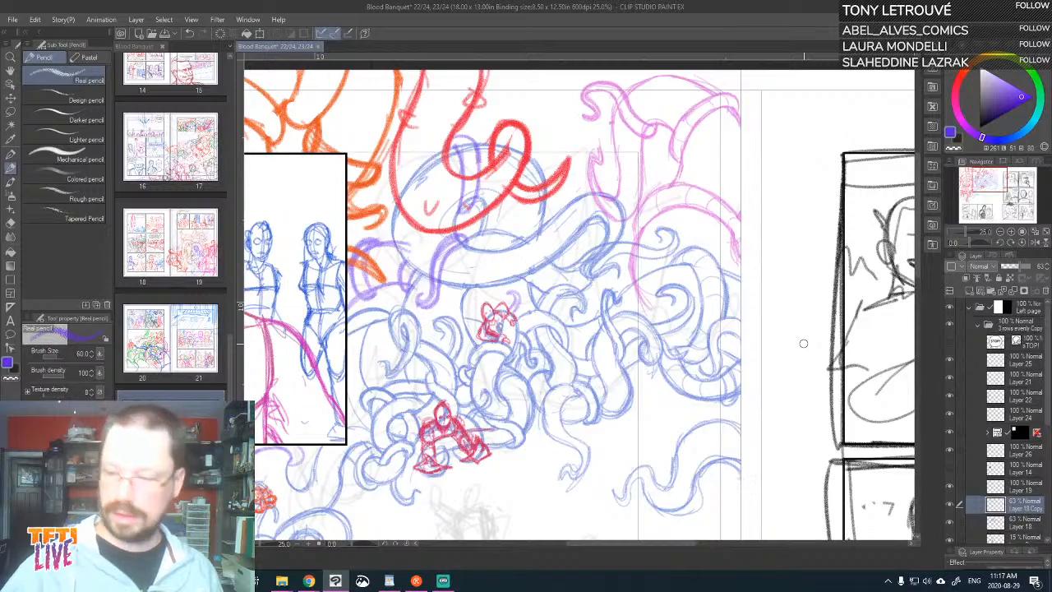
- Check what Layer 18 Copy contributes by switching its visibility off and on, and view the left page as a whole
click(949, 506)
click(949, 506)
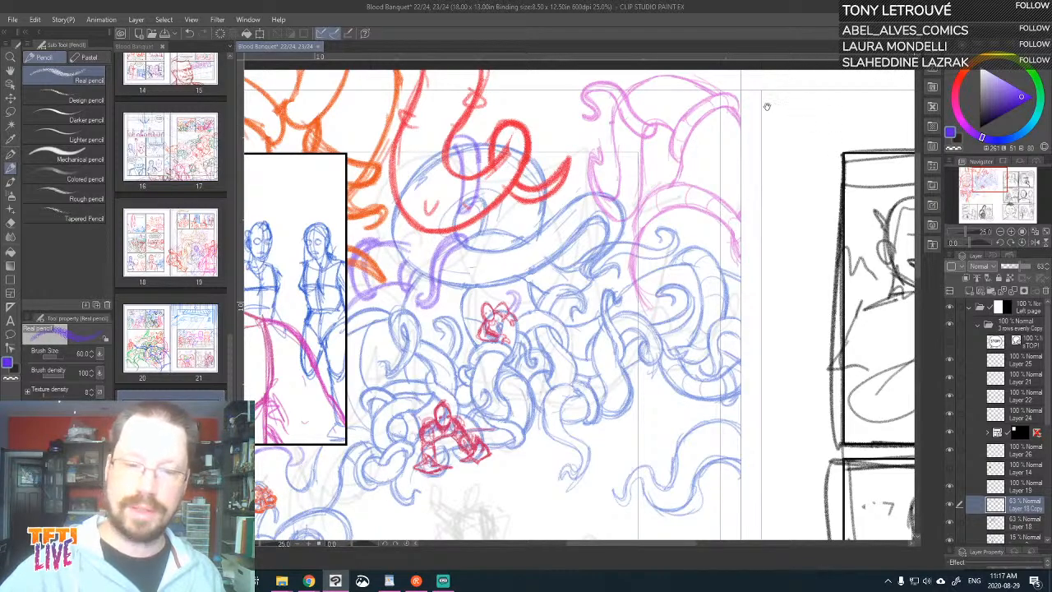
scroll(738, 199, up, 1)
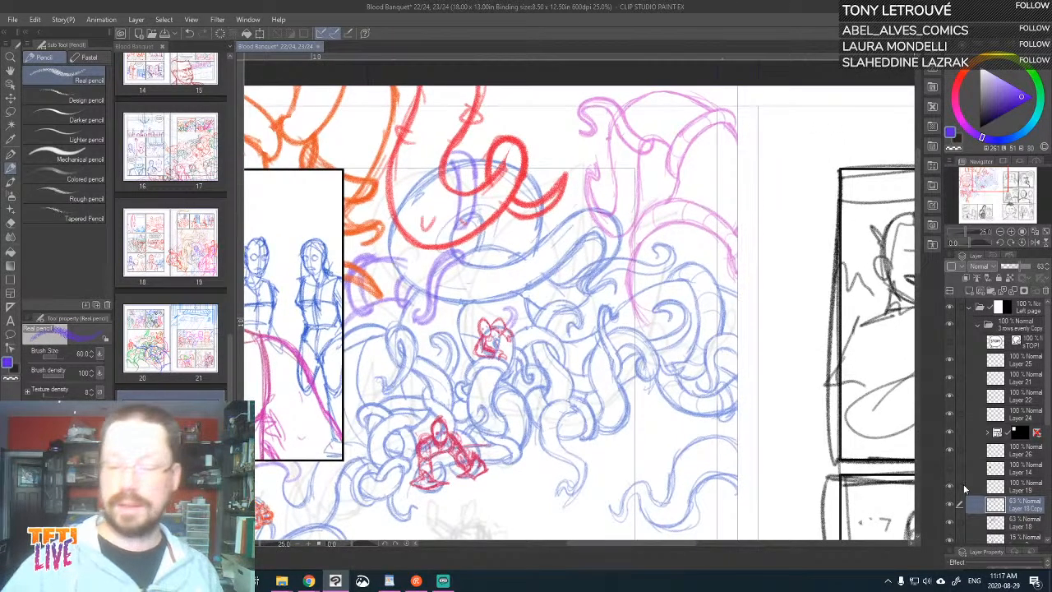
click(949, 506)
click(951, 508)
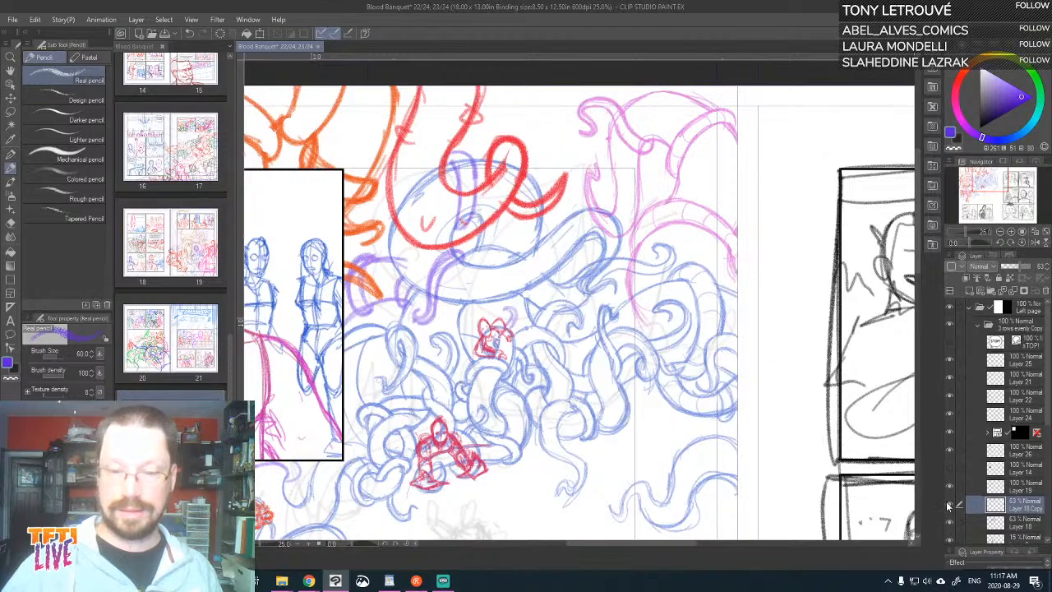
key(ctrl+minus)
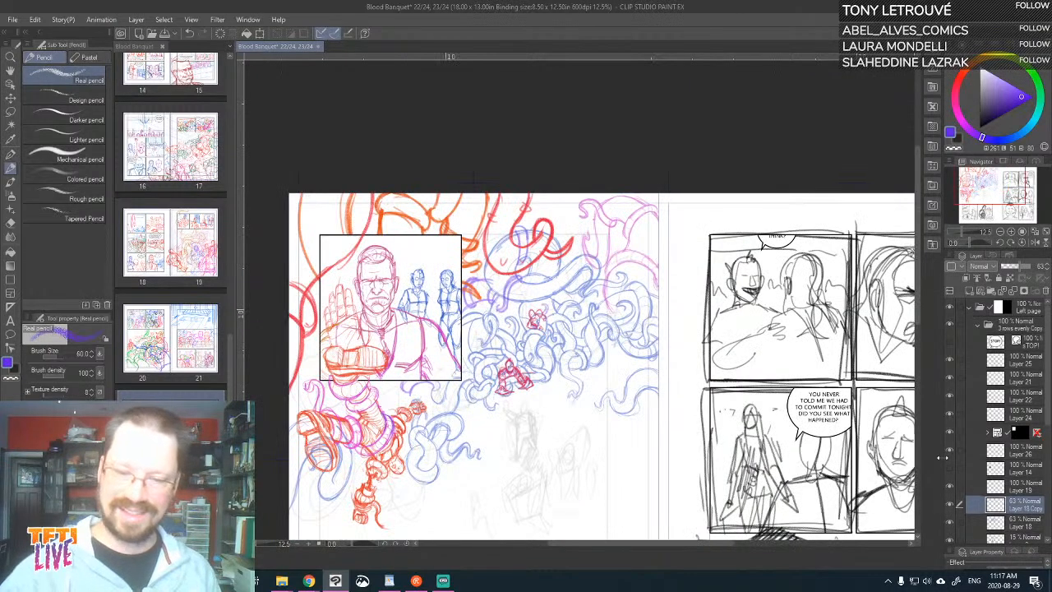
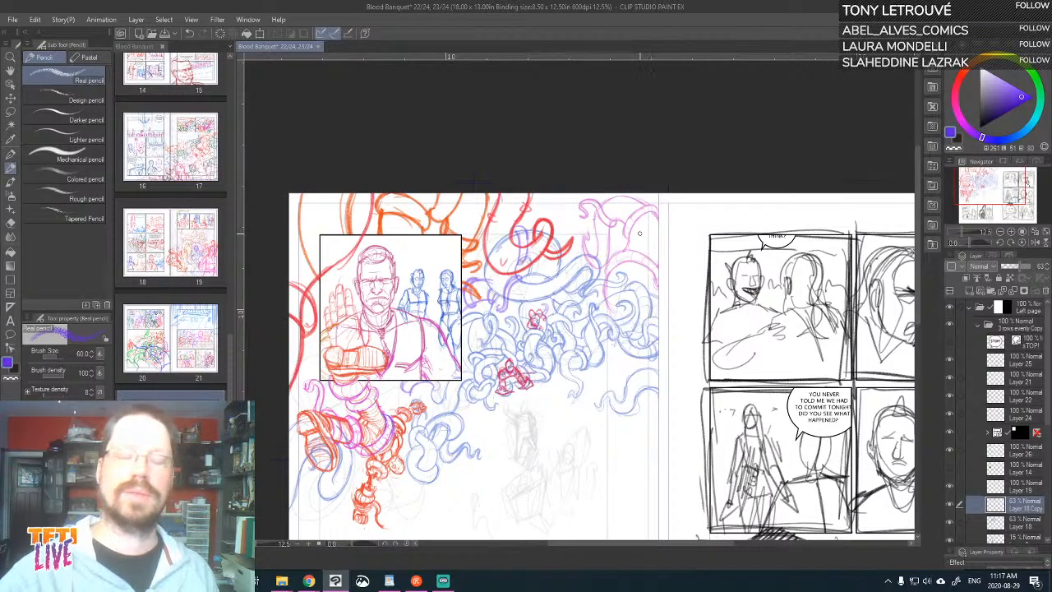
- Examine the tentacles beside the first panel close up and within the left page, checking them with Layer 18 Copy hidden and shown
scroll(641, 238, up, 2)
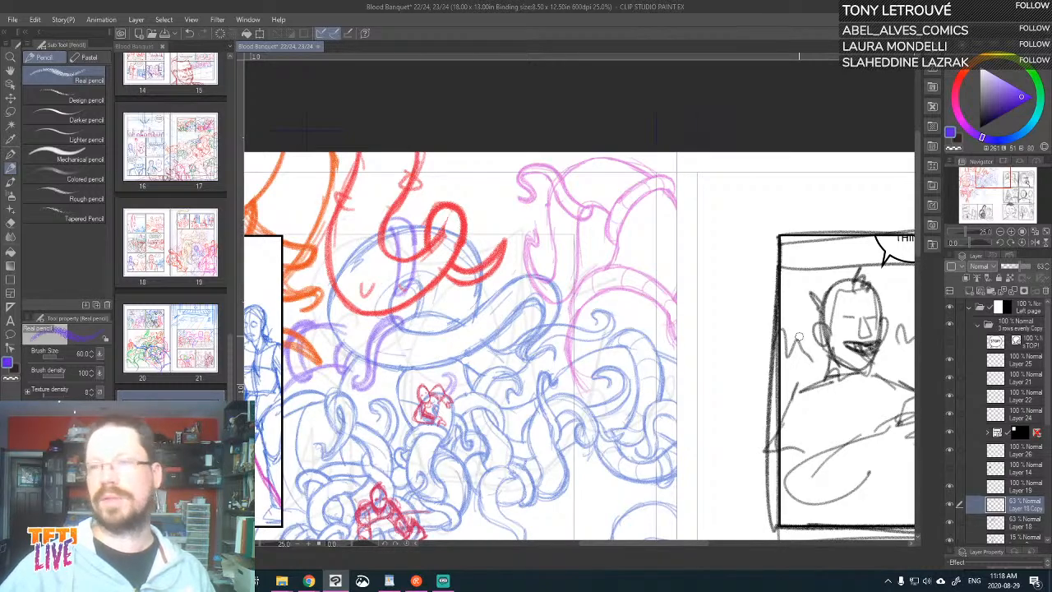
mouse_move(757, 439)
mouse_down()
mouse_move(766, 368)
mouse_move(839, 352)
mouse_up()
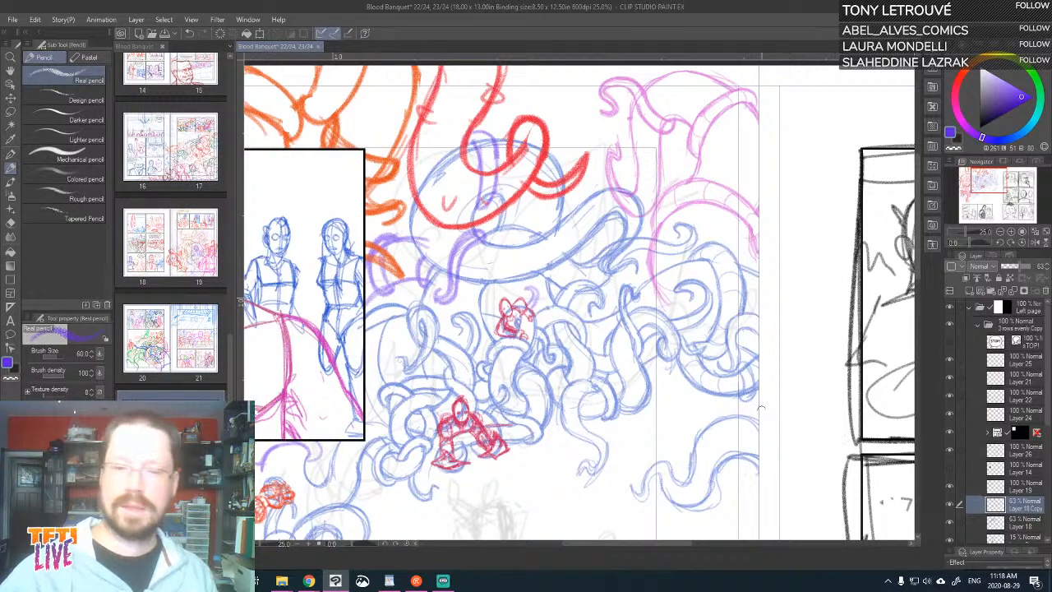
scroll(724, 393, down, 3)
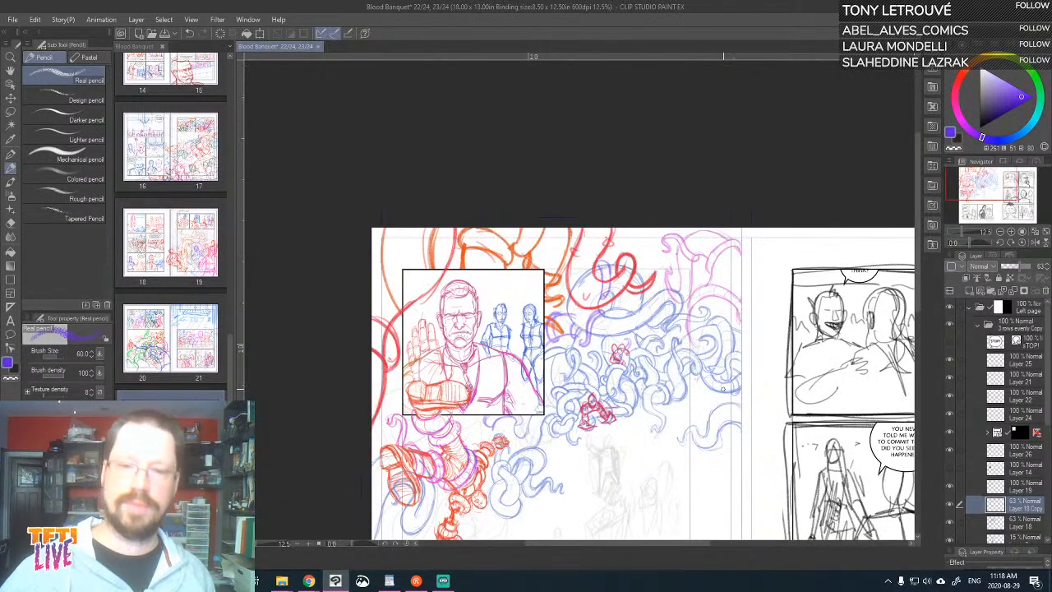
drag(758, 426, 770, 325)
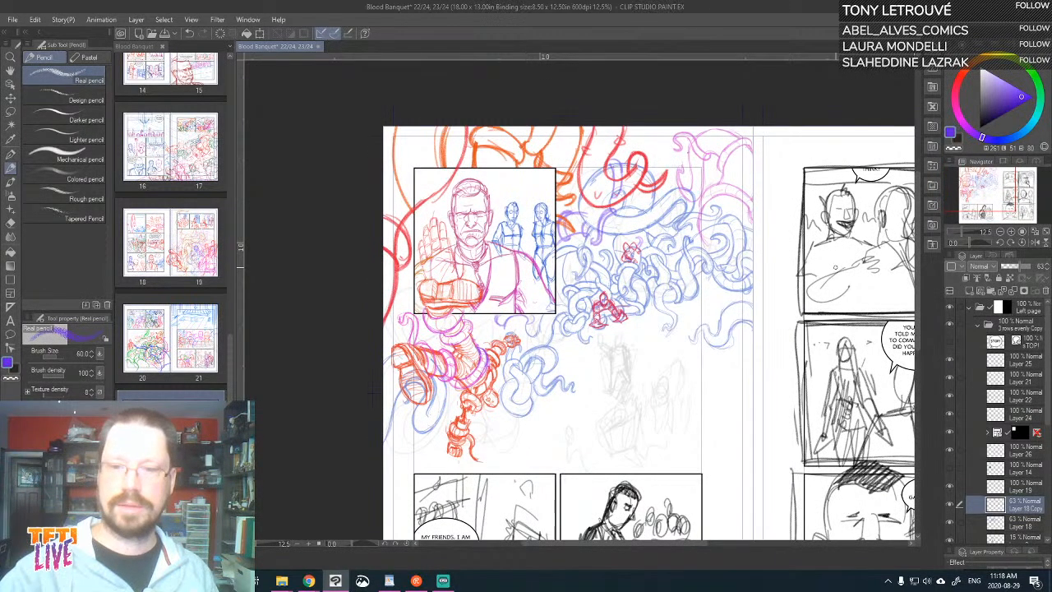
drag(709, 201, 700, 217)
key(asciicircum)
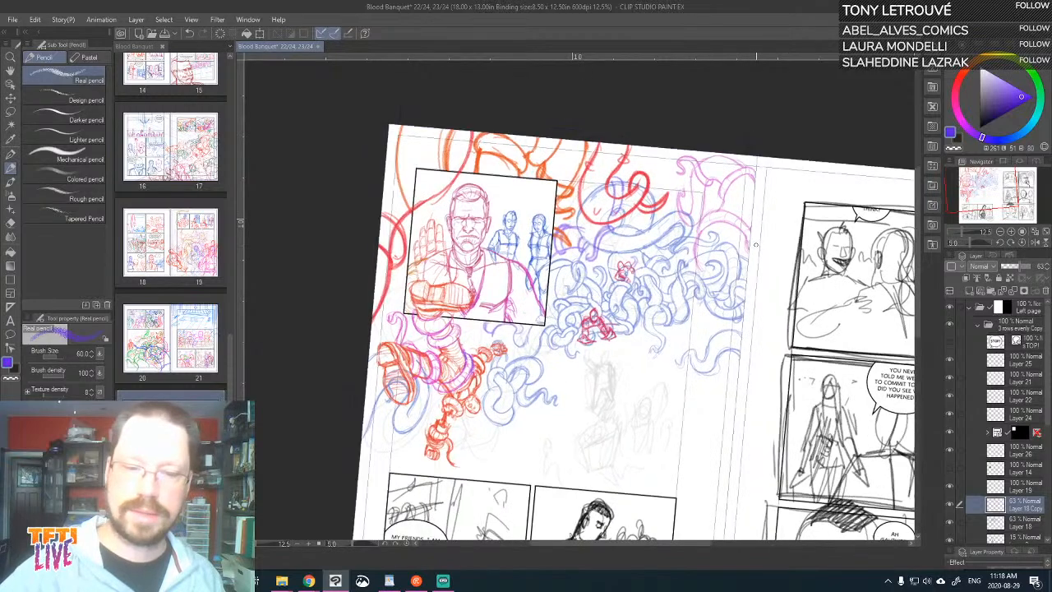
drag(762, 285, 740, 280)
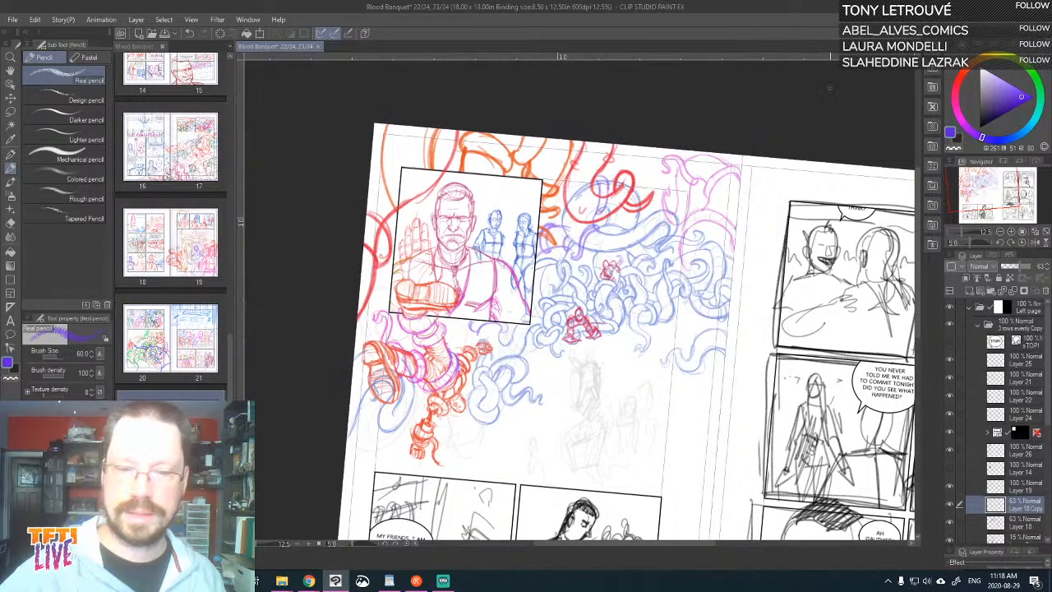
drag(708, 89, 713, 104)
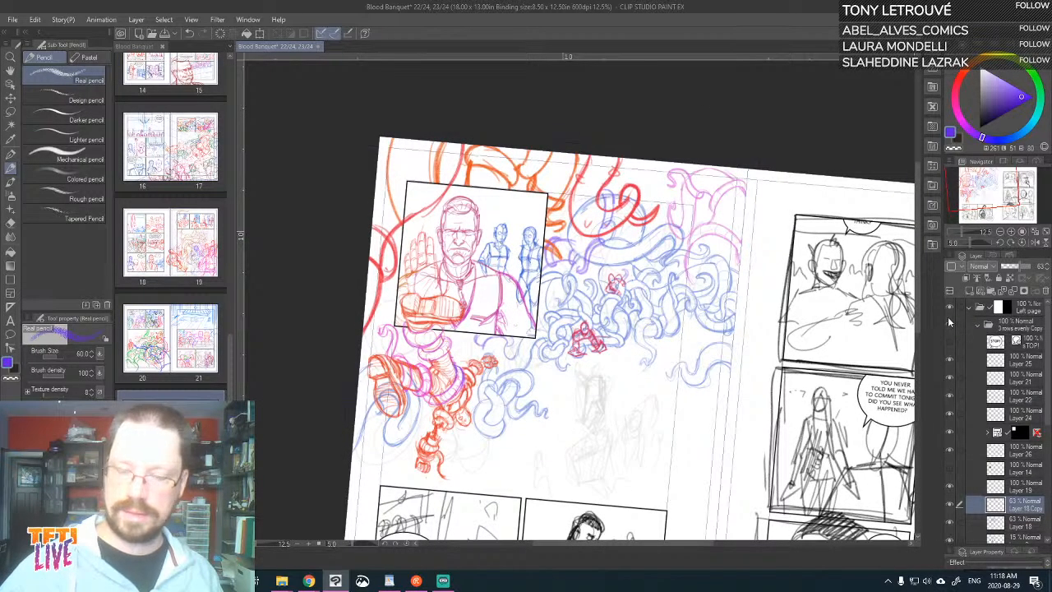
scroll(761, 190, up, 2)
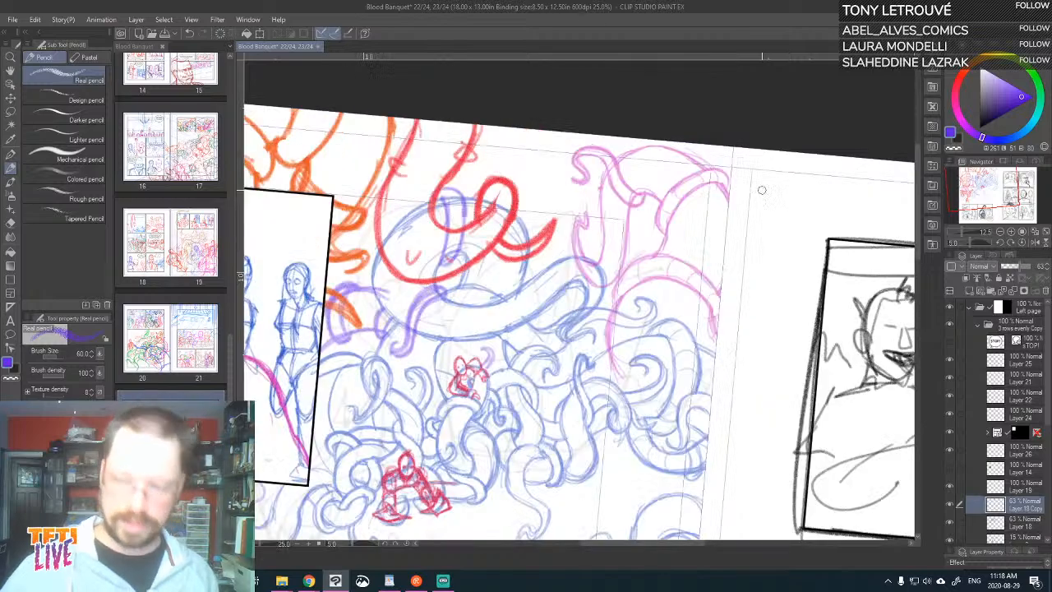
click(949, 505)
click(949, 505)
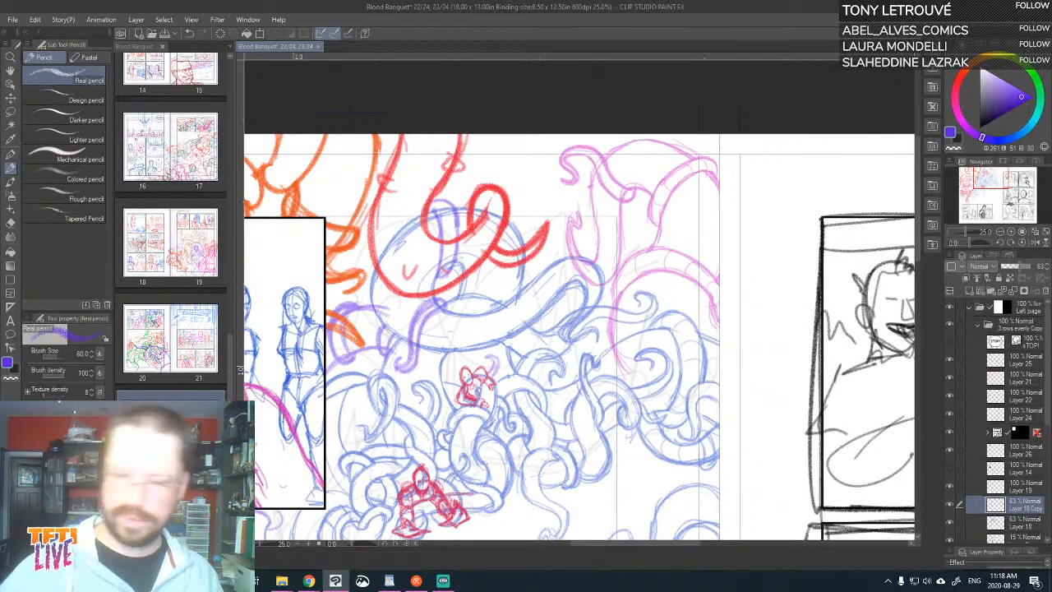
drag(639, 283, 700, 351)
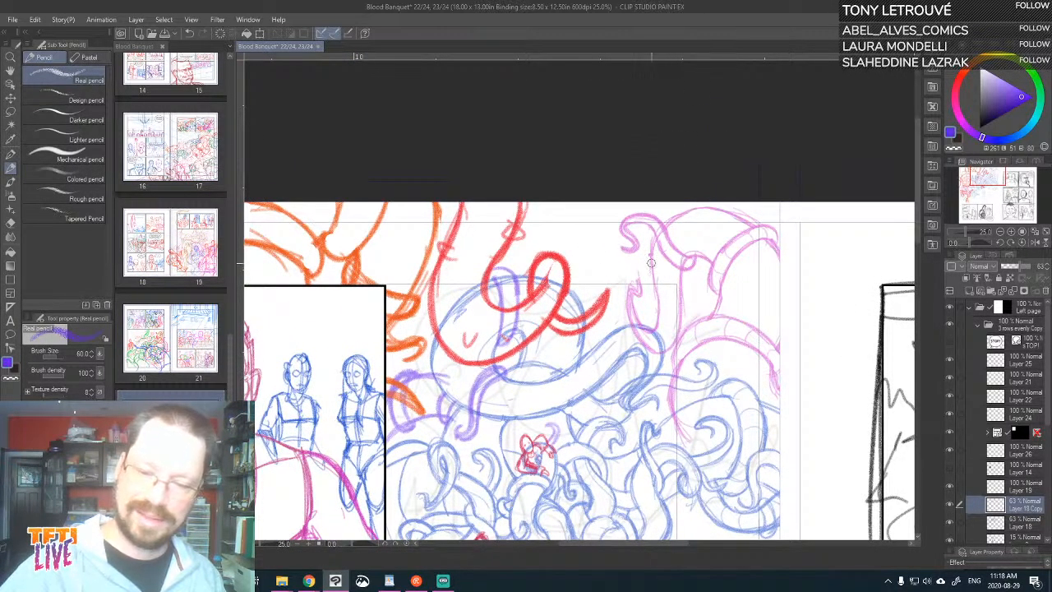
drag(654, 260, 592, 297)
key(ctrl+z)
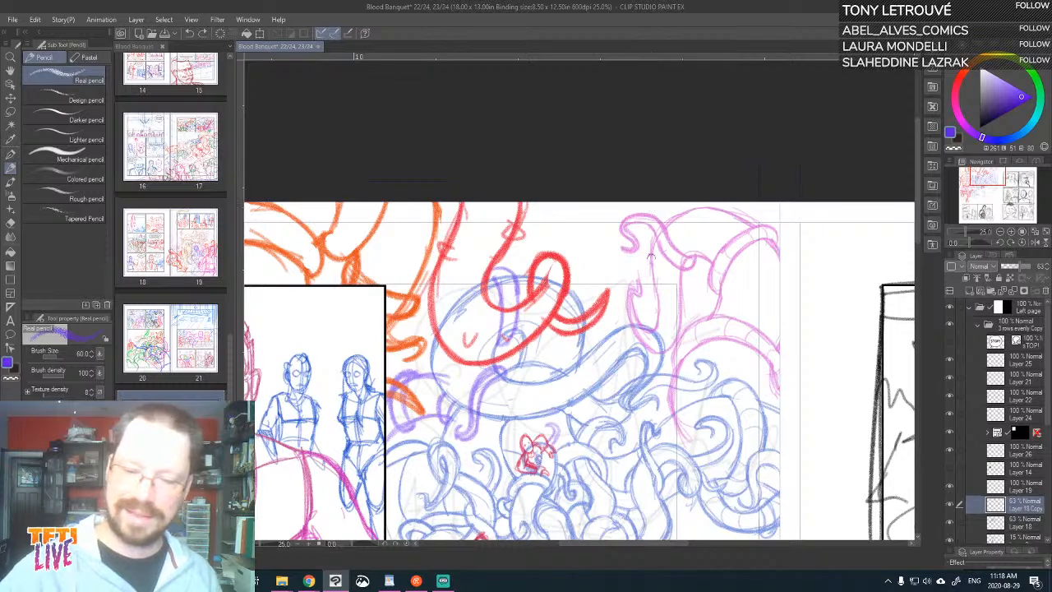
mouse_move(656, 274)
mouse_down()
mouse_move(624, 260)
mouse_move(605, 338)
mouse_move(611, 263)
mouse_up()
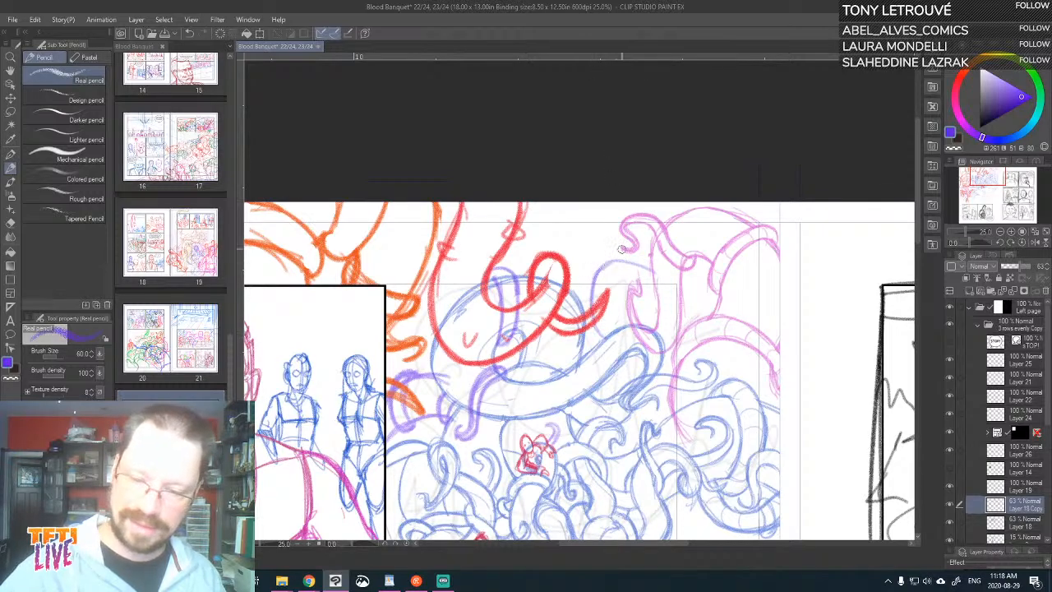
key(ctrl+z)
key(ctrl+z)
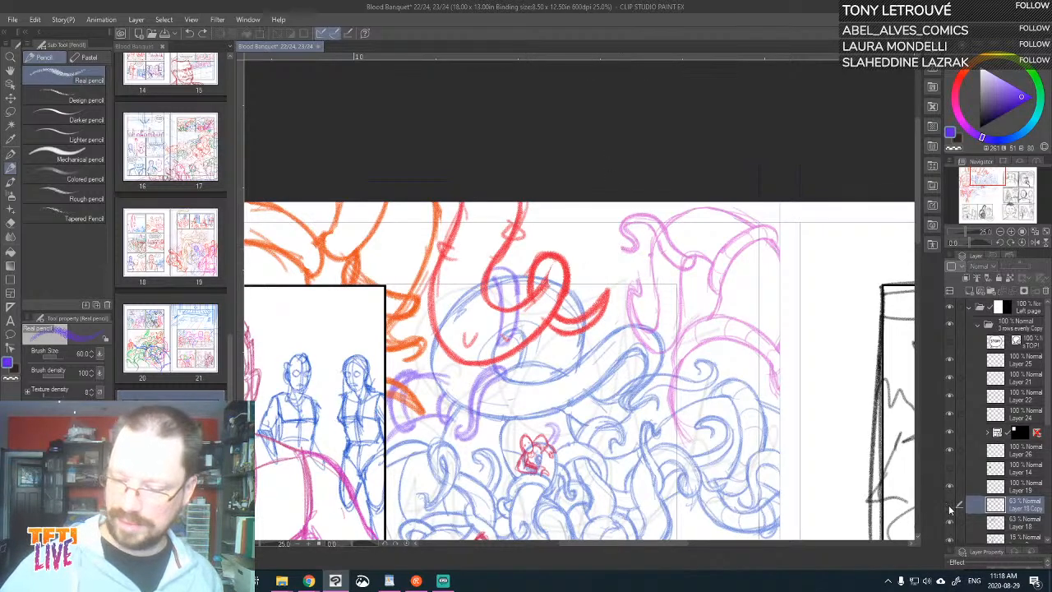
- Create a new layer above Layer 18 Copy and pencil a violet tentacle arching from the rounded blue form to a curled tip over the pink tentacles
click(949, 505)
click(949, 505)
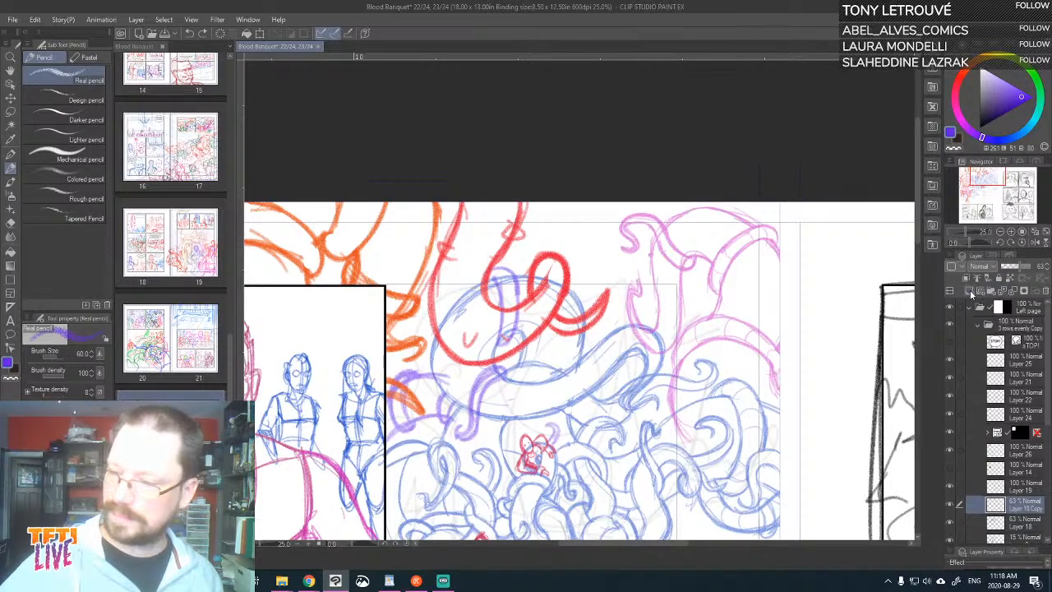
click(969, 292)
drag(761, 457, 765, 416)
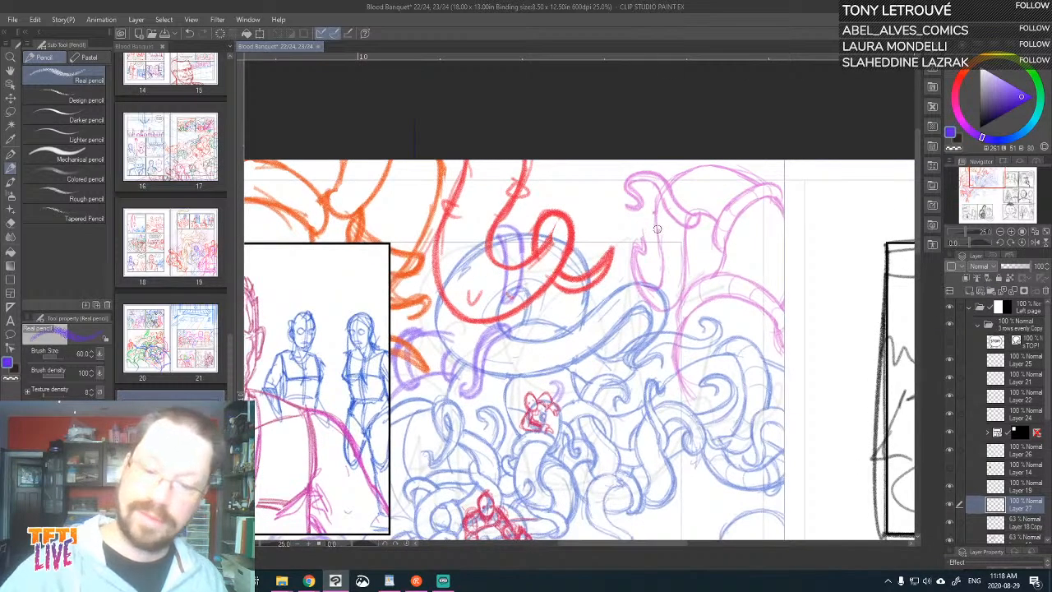
mouse_move(658, 229)
mouse_down()
mouse_move(609, 281)
mouse_move(616, 227)
mouse_move(646, 226)
mouse_move(667, 262)
mouse_move(637, 214)
mouse_move(585, 245)
mouse_move(586, 220)
mouse_move(631, 209)
mouse_up()
key(ctrl+z)
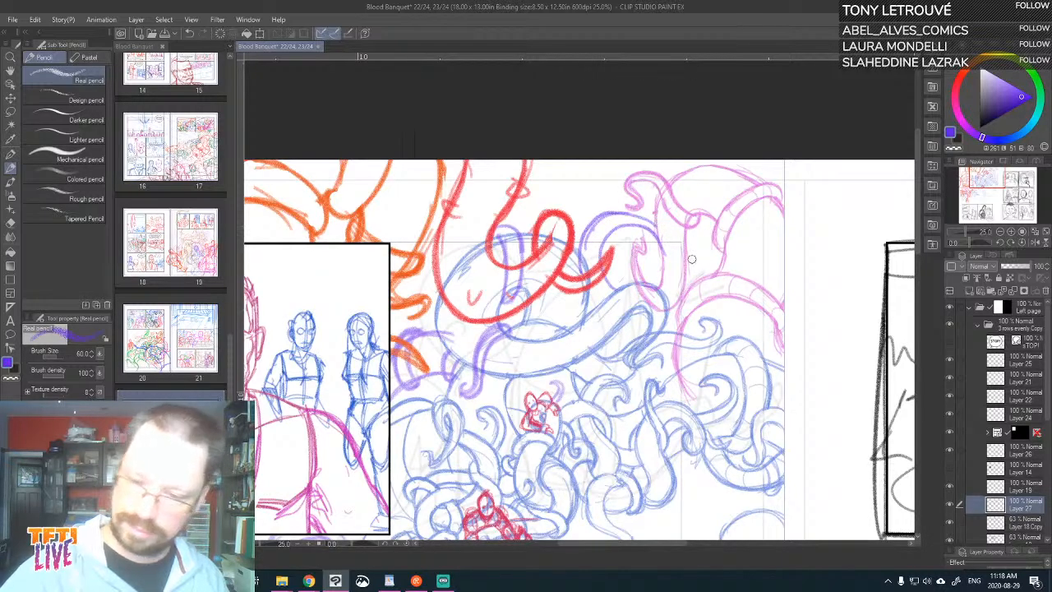
mouse_move(703, 237)
mouse_down()
mouse_move(701, 254)
mouse_move(655, 222)
mouse_move(690, 265)
mouse_up()
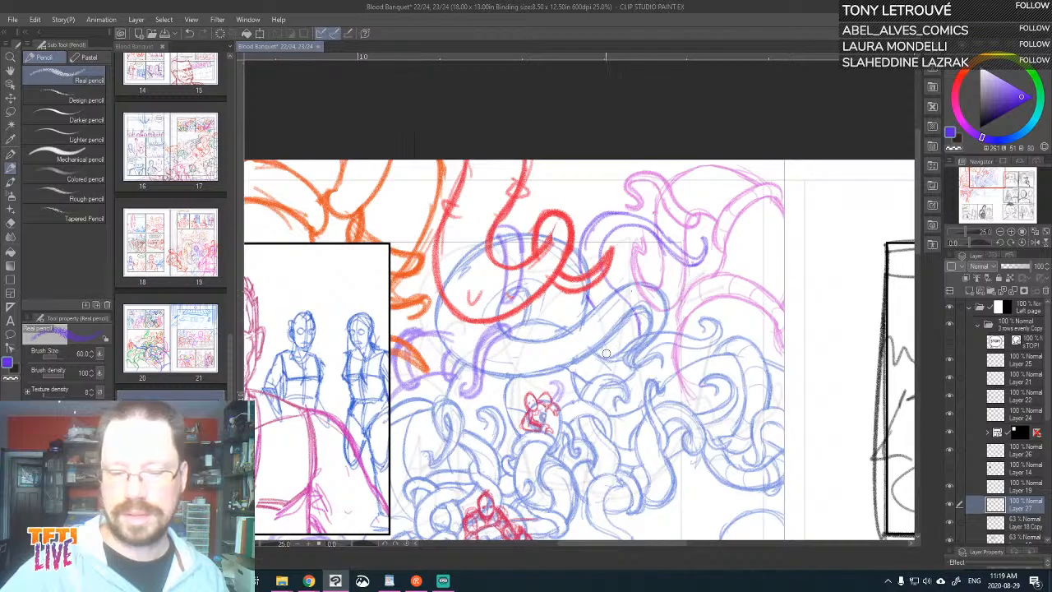
mouse_move(690, 304)
mouse_down()
mouse_move(673, 298)
mouse_move(682, 278)
mouse_move(697, 336)
mouse_up()
drag(651, 288, 658, 185)
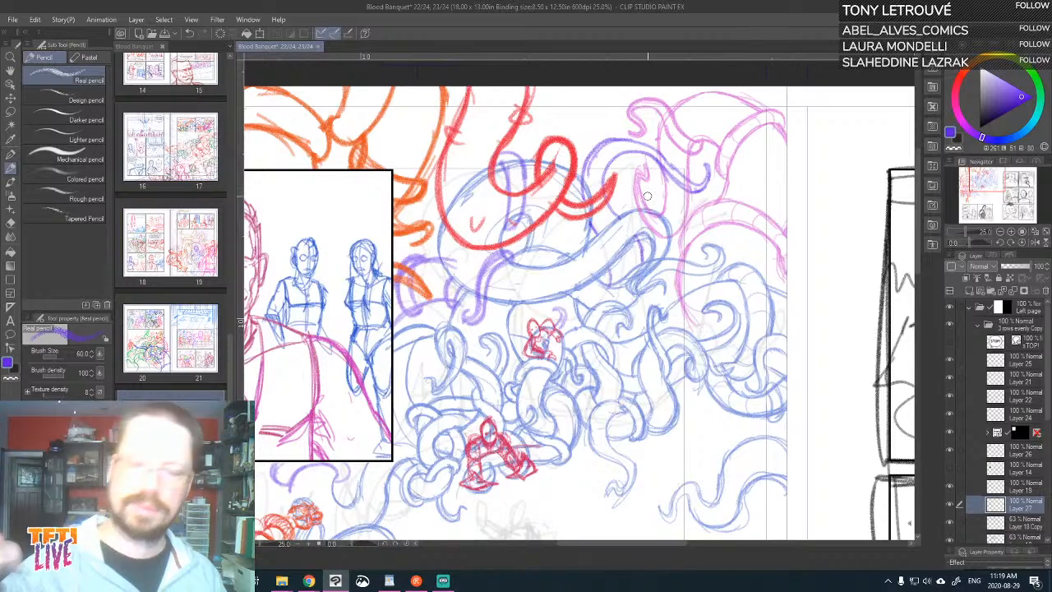
- Pencil a second violet tentacle rising behind the red hooked one, ending in a round loop with a small ring inside near the upper page edge
drag(724, 213, 772, 252)
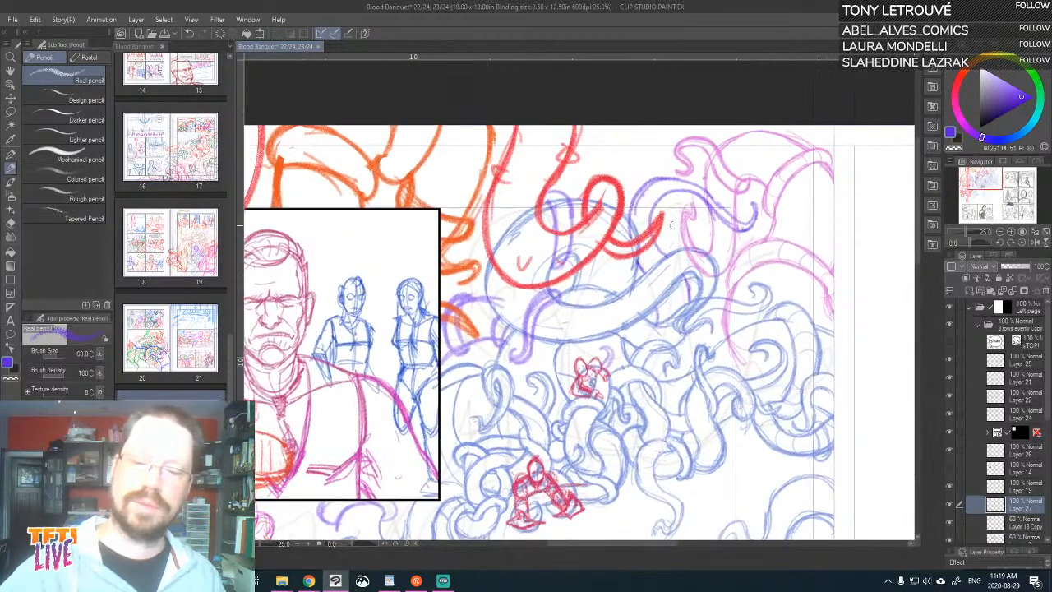
mouse_move(739, 318)
mouse_down()
mouse_move(737, 307)
mouse_move(709, 358)
mouse_up()
drag(770, 280, 789, 271)
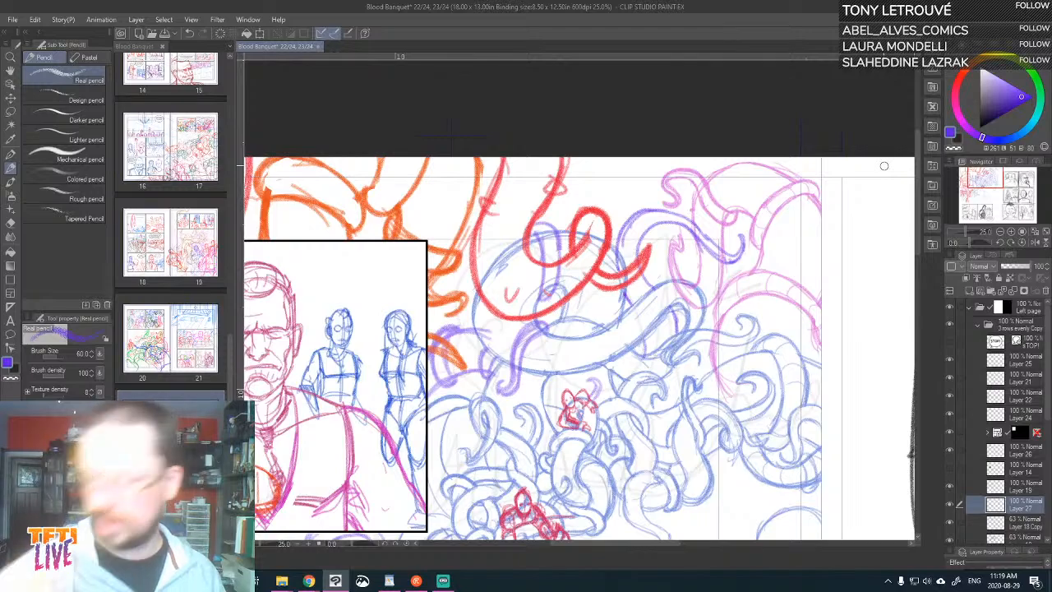
drag(813, 442, 788, 401)
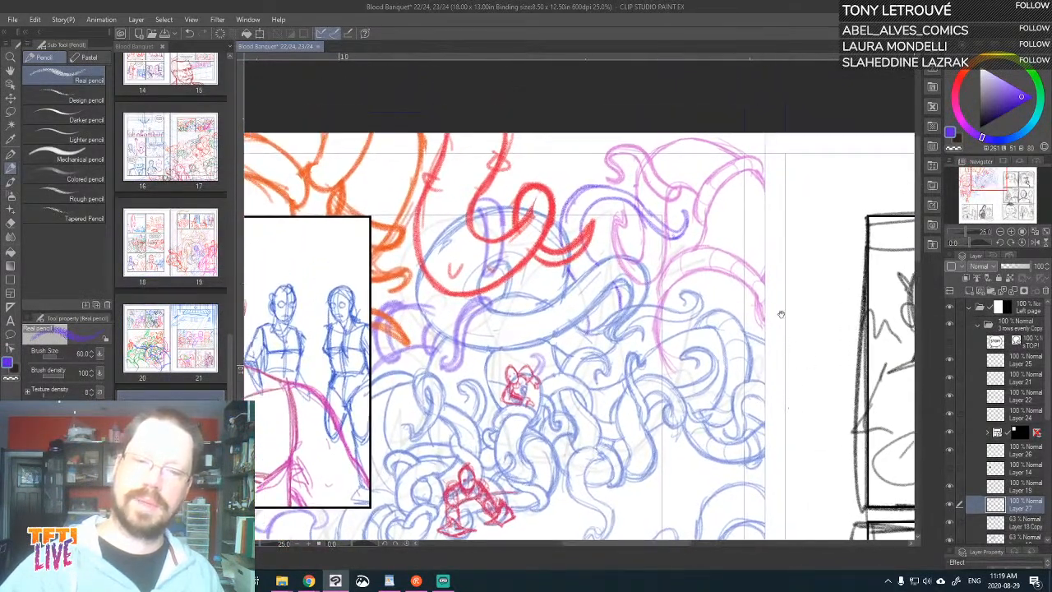
drag(681, 241, 776, 254)
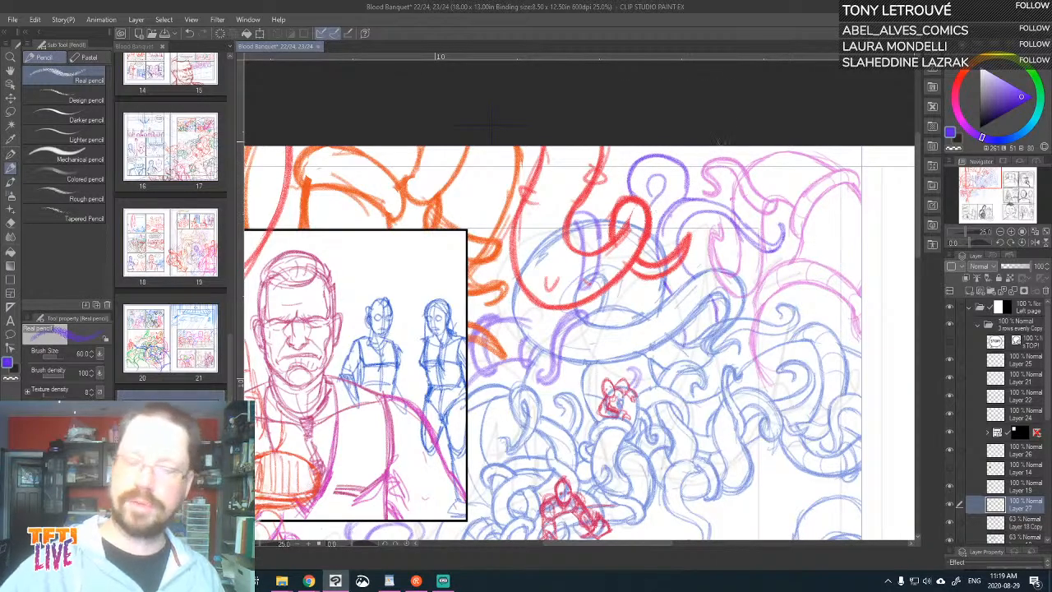
drag(646, 188, 663, 195)
mouse_move(662, 232)
mouse_down()
mouse_move(664, 183)
mouse_move(650, 175)
mouse_move(641, 209)
mouse_move(700, 237)
mouse_move(692, 271)
mouse_move(700, 231)
mouse_move(689, 205)
mouse_up()
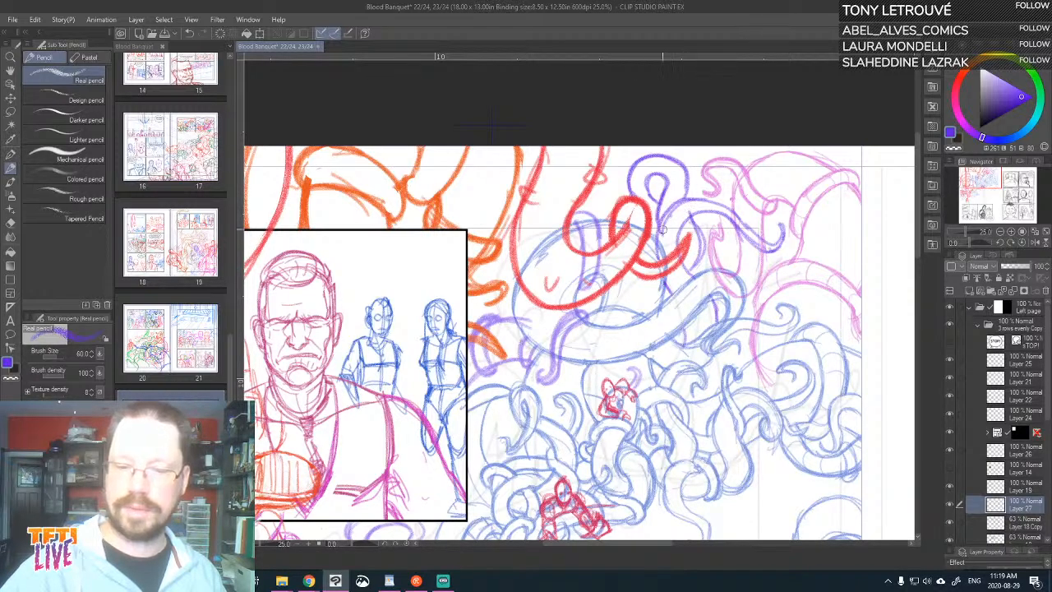
mouse_move(666, 240)
mouse_down()
mouse_move(661, 256)
mouse_move(658, 225)
mouse_move(685, 187)
mouse_up()
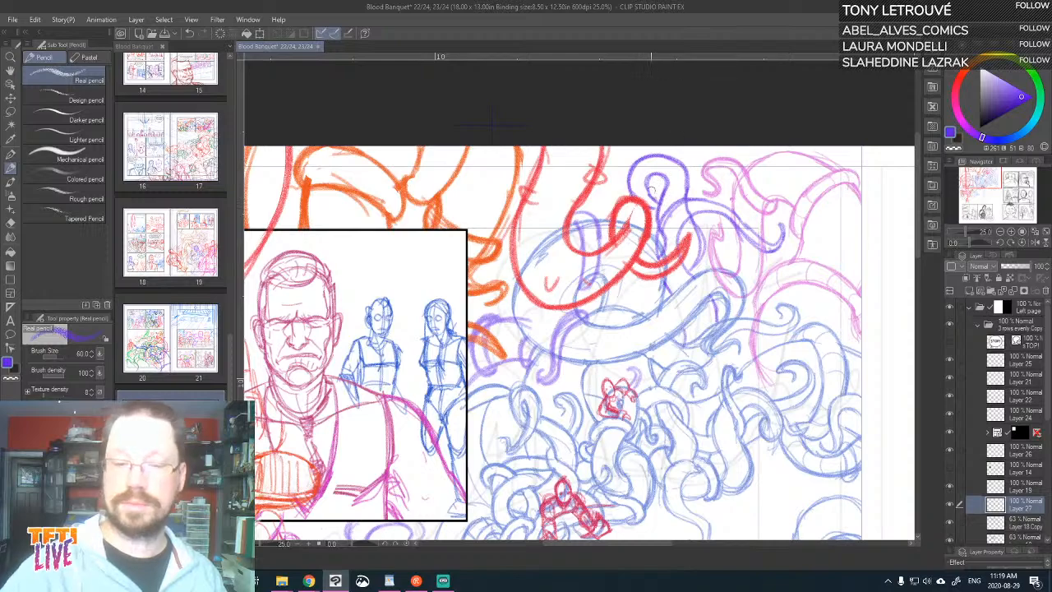
drag(650, 190, 657, 191)
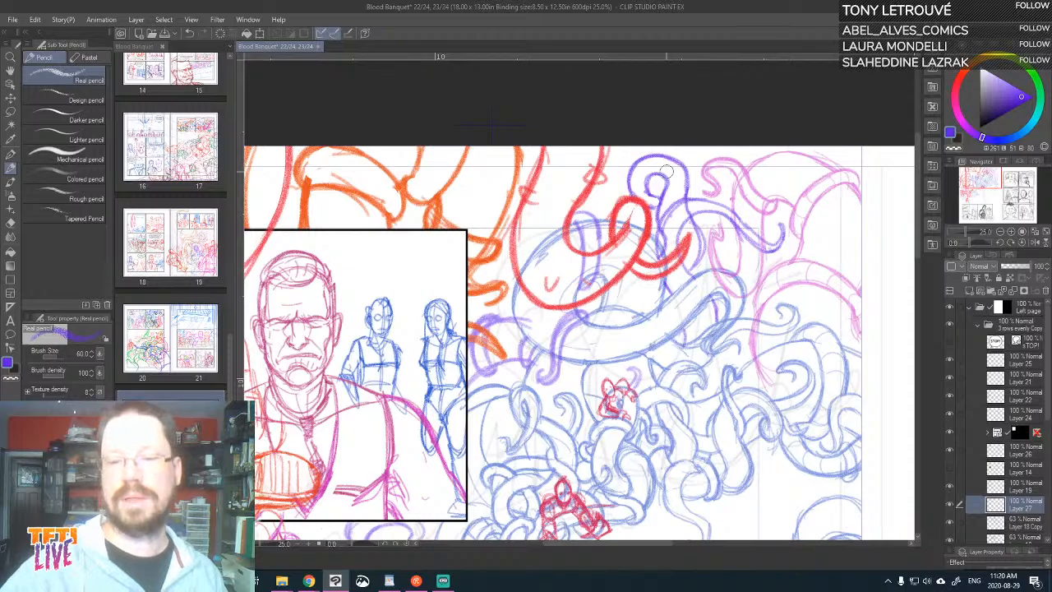
mouse_move(660, 193)
mouse_down()
mouse_move(650, 203)
mouse_move(644, 187)
mouse_move(674, 180)
mouse_move(640, 189)
mouse_up()
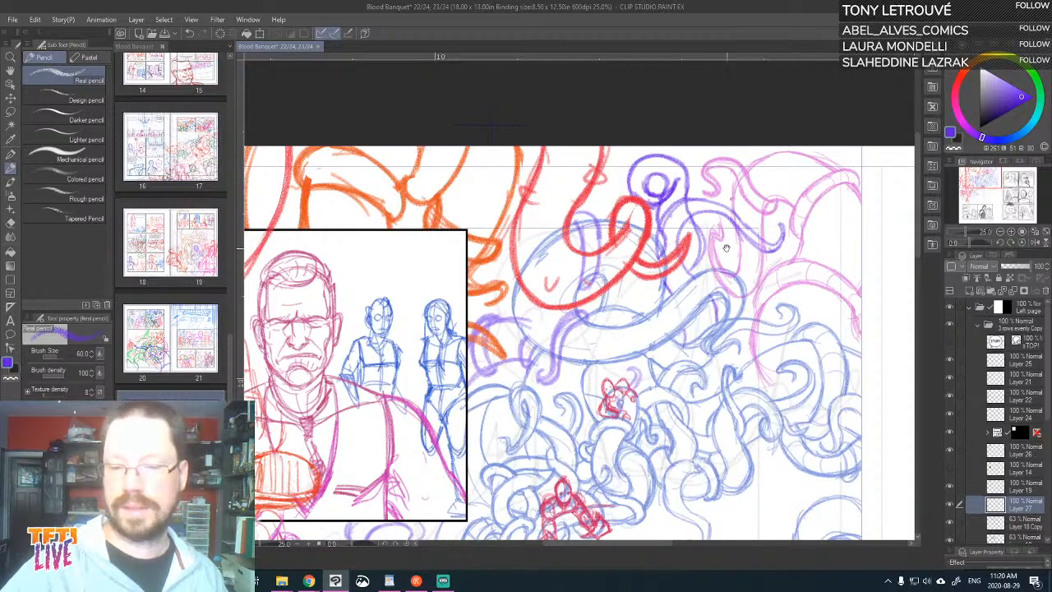
- With the canvas rotated, add a violet stroke running from the outside of the ringed loop out to the upper page edge
drag(792, 175, 730, 243)
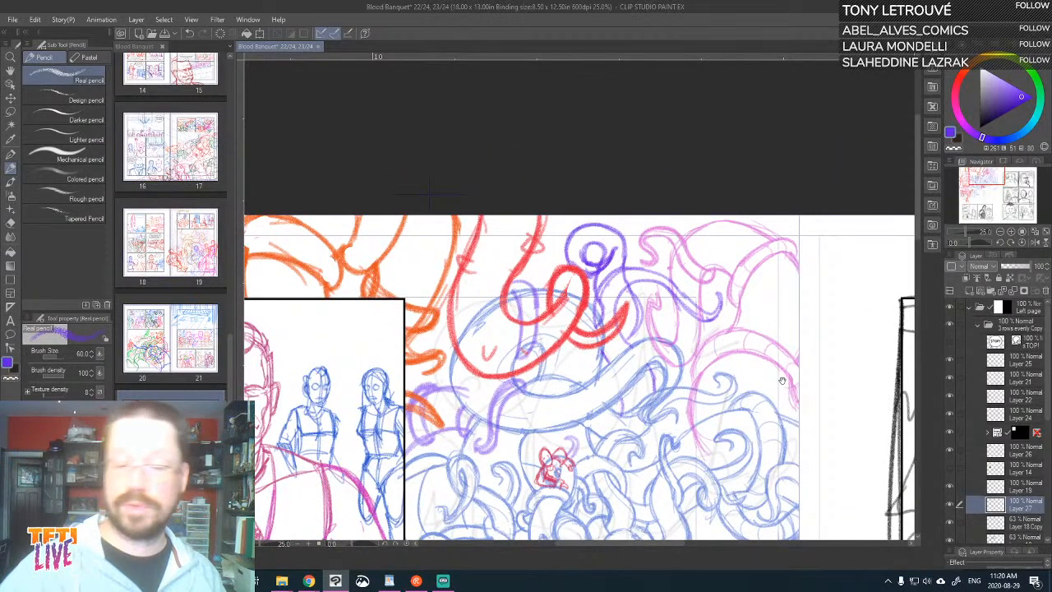
mouse_move(771, 310)
mouse_down()
mouse_move(759, 203)
mouse_move(761, 235)
mouse_up()
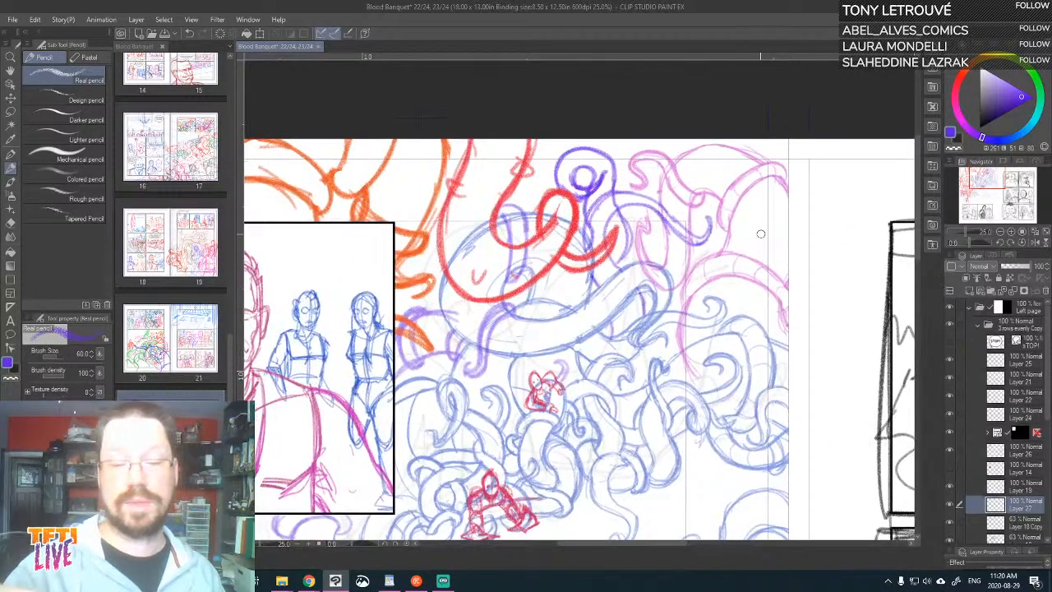
mouse_move(569, 185)
mouse_down()
mouse_move(593, 187)
mouse_move(610, 158)
mouse_up()
key(asciicircum)
key(asciicircum)
key(asciicircum)
key(asciicircum)
key(asciicircum)
key(asciicircum)
key(asciicircum)
key(asciicircum)
key(asciicircum)
key(asciicircum)
key(asciicircum)
key(asciicircum)
key(asciicircum)
key(asciicircum)
key(asciicircum)
key(asciicircum)
key(asciicircum)
key(asciicircum)
key(asciicircum)
key(asciicircum)
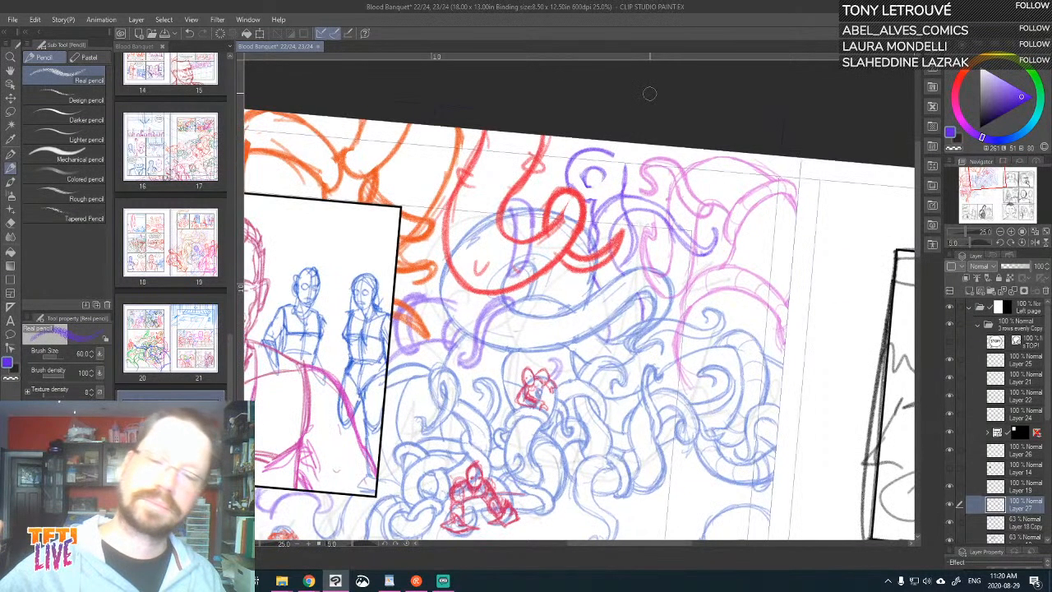
mouse_move(692, 343)
mouse_down()
mouse_move(686, 264)
mouse_move(669, 243)
mouse_up()
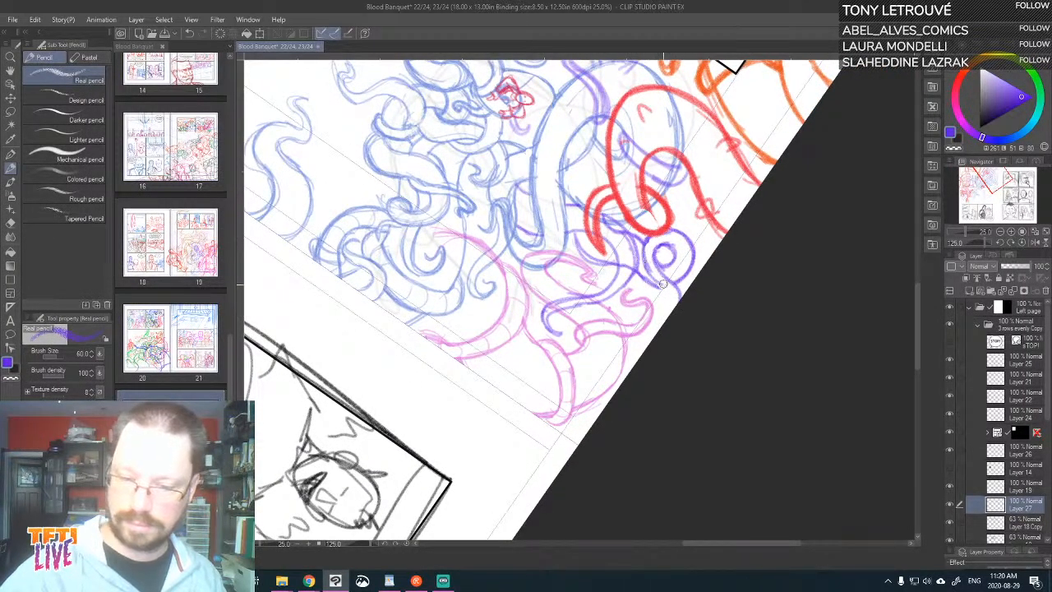
drag(659, 284, 670, 311)
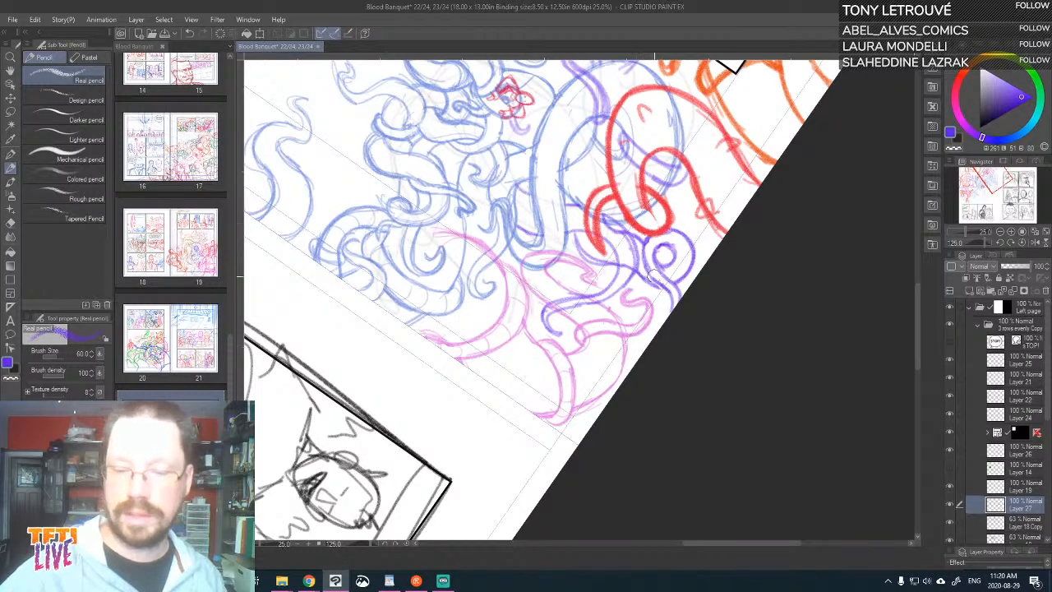
- Turn the page nearly upside down and reinforce the violet stroke joining the ringed loop to the page edge
key(asciicircum)
key(asciicircum)
key(asciicircum)
key(asciicircum)
key(asciicircum)
key(asciicircum)
key(asciicircum)
key(asciicircum)
key(asciicircum)
key(asciicircum)
key(asciicircum)
key(asciicircum)
key(asciicircum)
key(asciicircum)
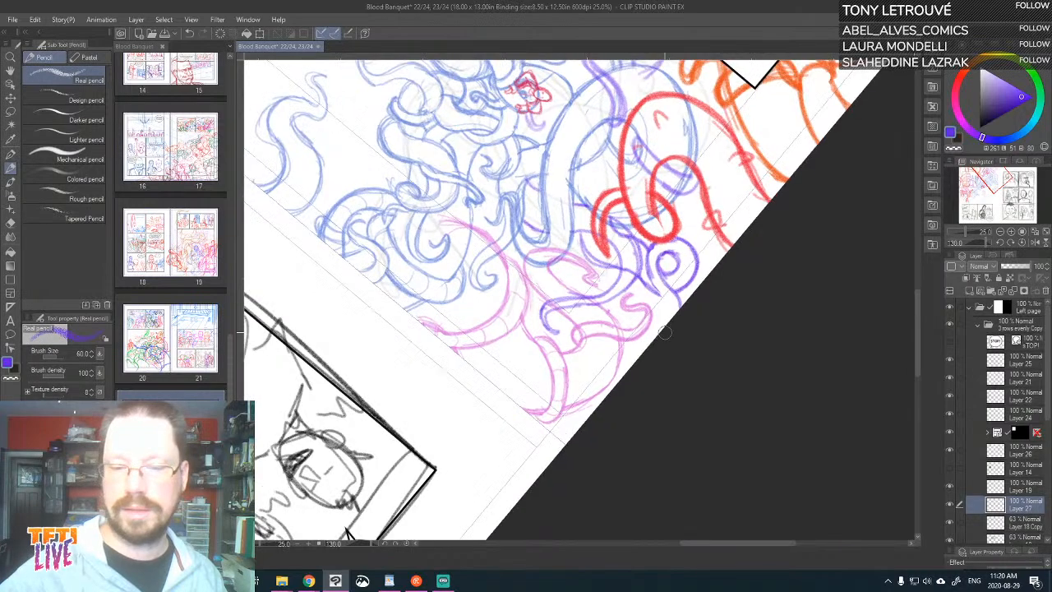
scroll(621, 322, down, 3)
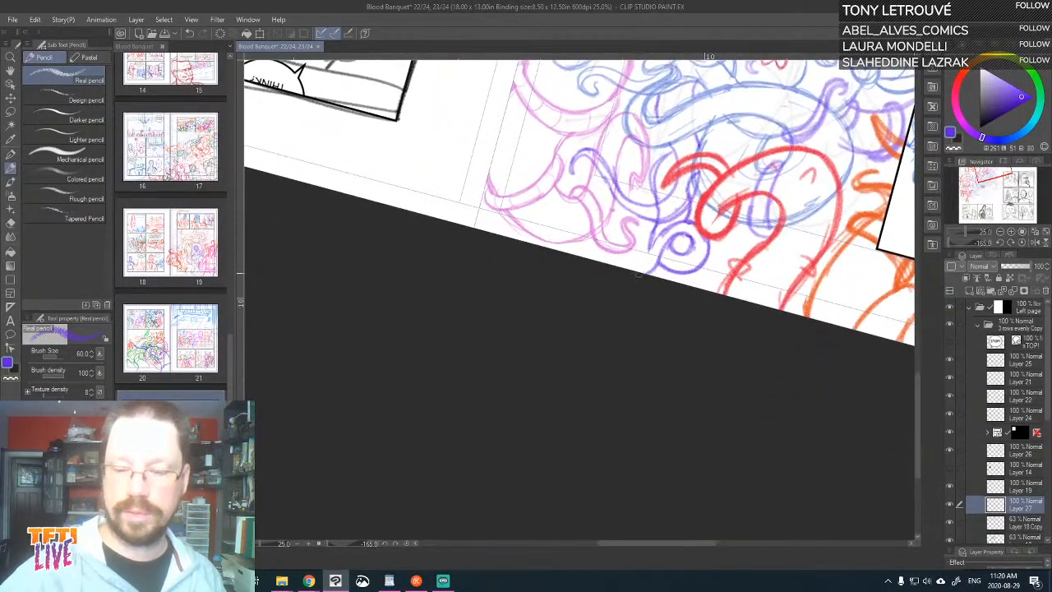
mouse_move(648, 265)
mouse_down()
mouse_move(682, 223)
mouse_move(650, 245)
mouse_move(653, 258)
mouse_move(662, 209)
mouse_move(654, 236)
mouse_move(672, 272)
mouse_up()
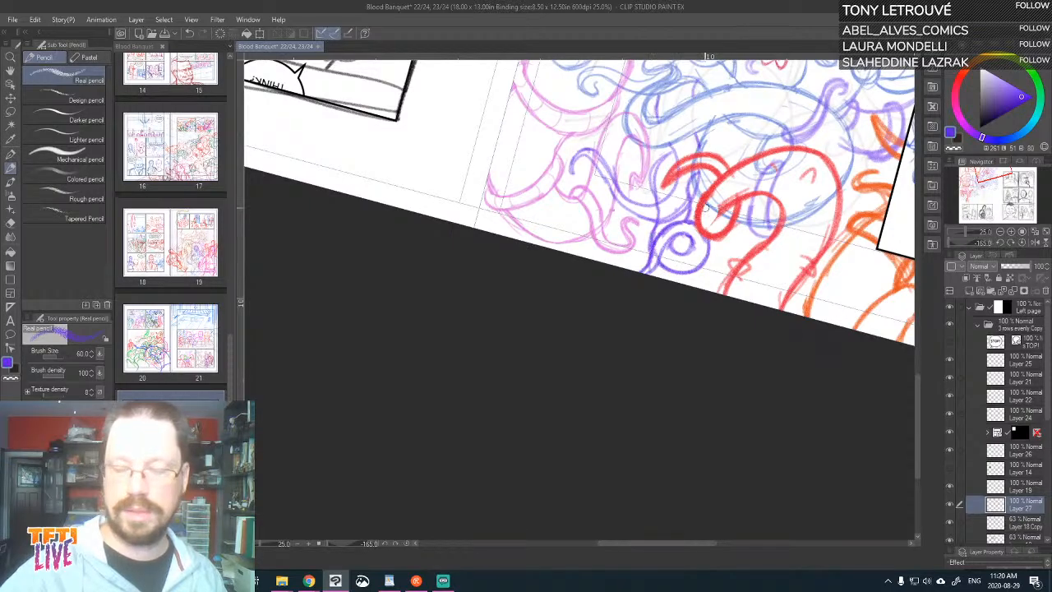
- Reinforce the violet tentacle stem beside the ringed loop where it meets the upper page edge, and return the page to upright
key(asciicircum)
key(asciicircum)
key(asciicircum)
key(asciicircum)
key(asciicircum)
key(asciicircum)
key(asciicircum)
key(asciicircum)
key(asciicircum)
key(asciicircum)
key(asciicircum)
key(asciicircum)
key(asciicircum)
key(asciicircum)
key(asciicircum)
key(asciicircum)
key(asciicircum)
key(asciicircum)
key(asciicircum)
key(asciicircum)
key(asciicircum)
key(asciicircum)
key(asciicircum)
key(asciicircum)
key(asciicircum)
key(asciicircum)
key(asciicircum)
key(asciicircum)
key(asciicircum)
drag(655, 350, 742, 167)
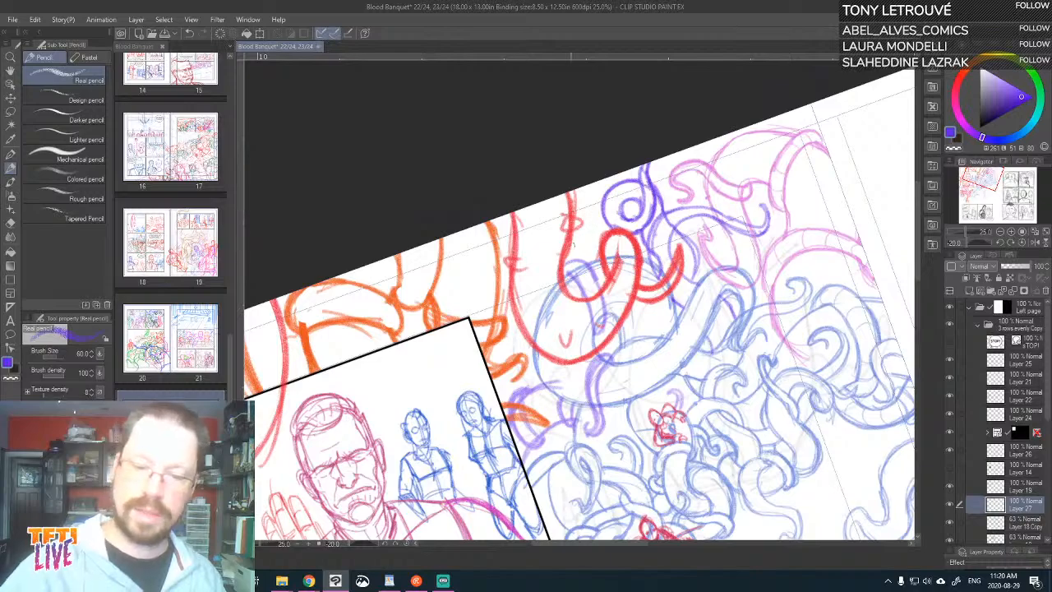
mouse_move(566, 236)
mouse_down()
mouse_move(603, 236)
mouse_move(602, 262)
mouse_move(594, 257)
mouse_up()
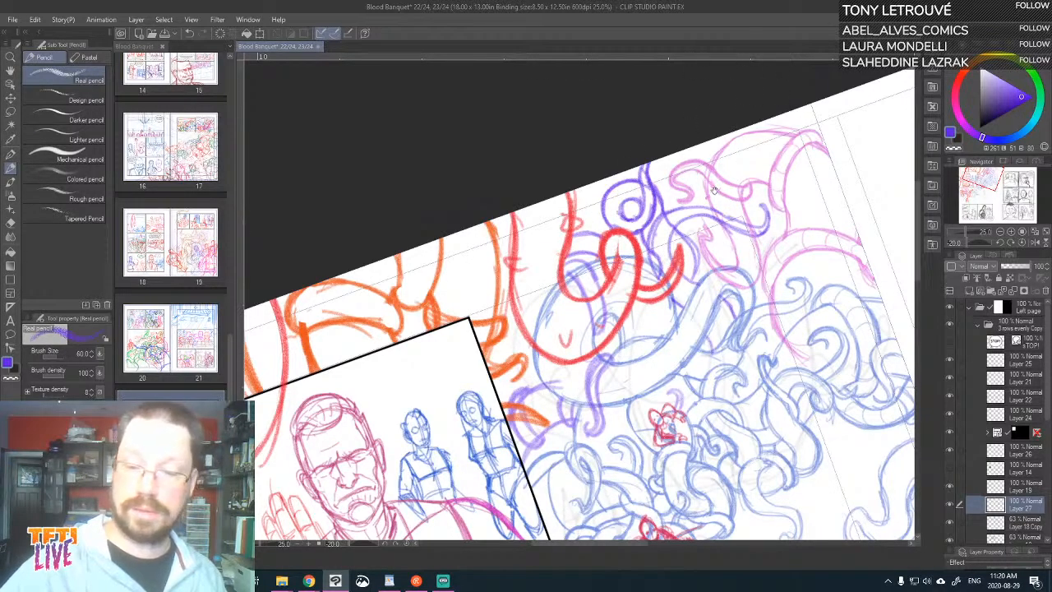
drag(715, 192, 692, 185)
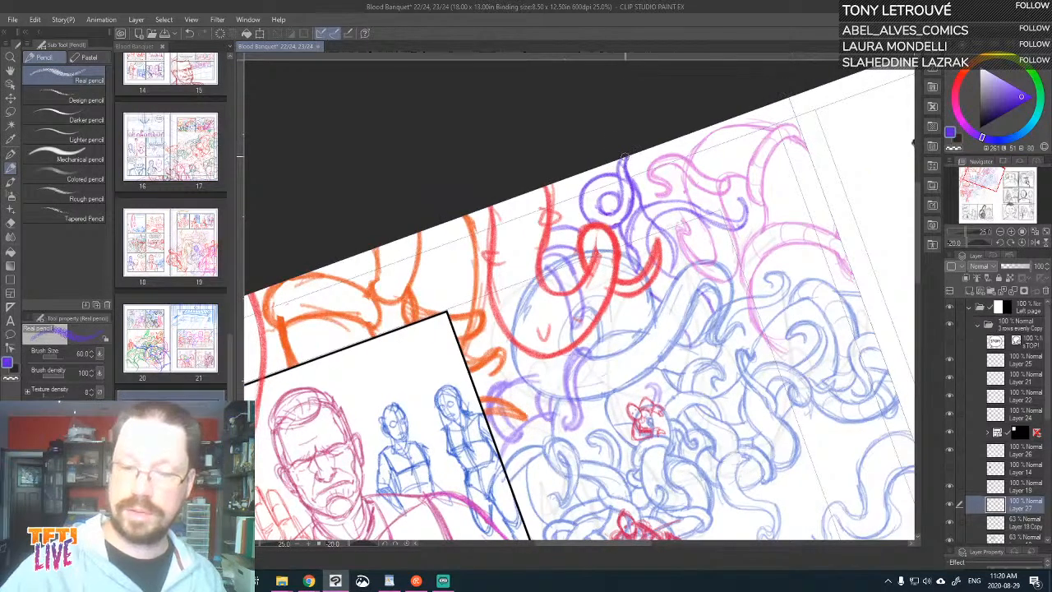
mouse_move(787, 170)
mouse_down()
mouse_move(755, 196)
mouse_move(761, 216)
mouse_move(774, 173)
mouse_up()
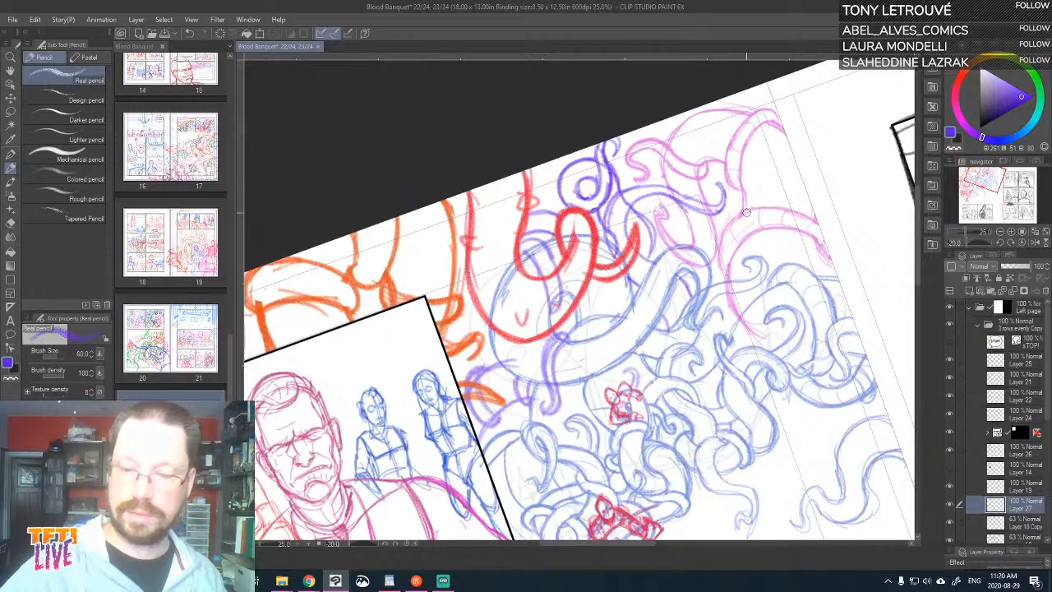
drag(738, 249, 699, 227)
key(asciicircum)
key(asciicircum)
key(asciicircum)
key(asciicircum)
key(asciicircum)
key(asciicircum)
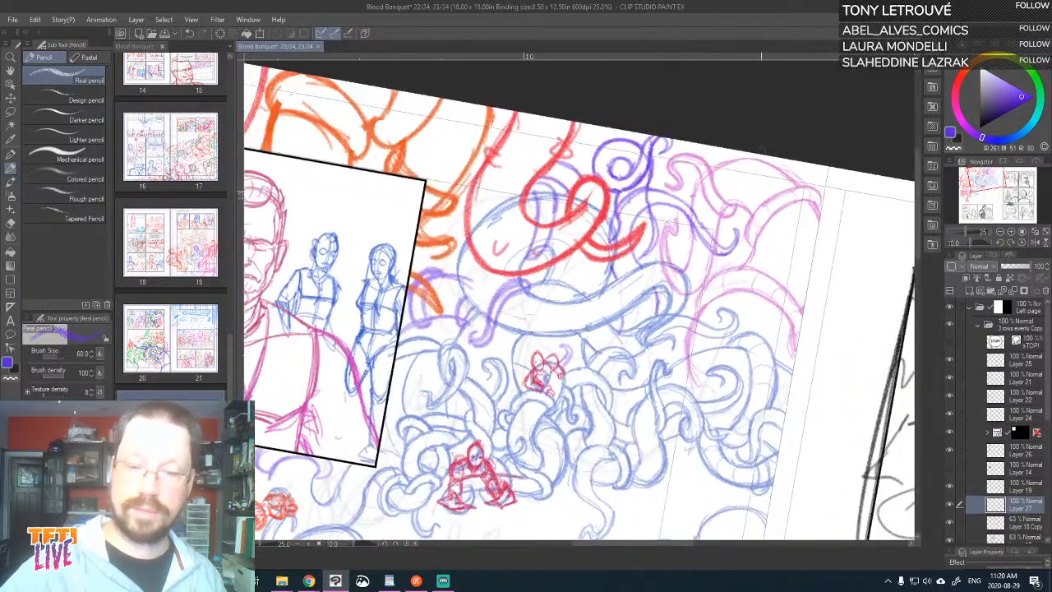
key(minus)
key(minus)
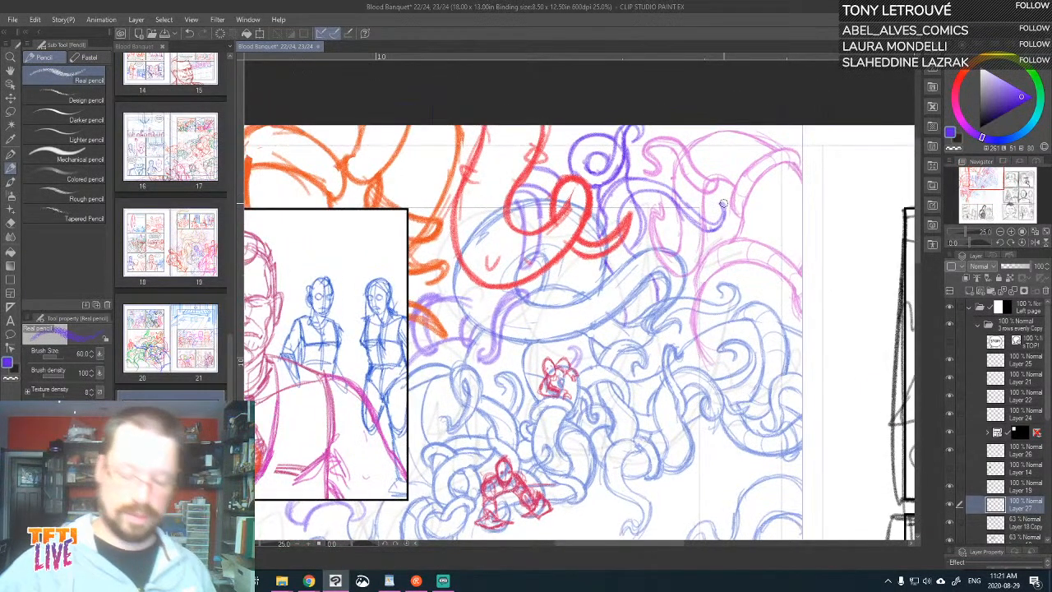
- Check what Layer 19, Layer 27 and Layer 18 Copy contain on the left page by briefly hiding and showing them
scroll(724, 207, down, 2)
drag(785, 405, 748, 327)
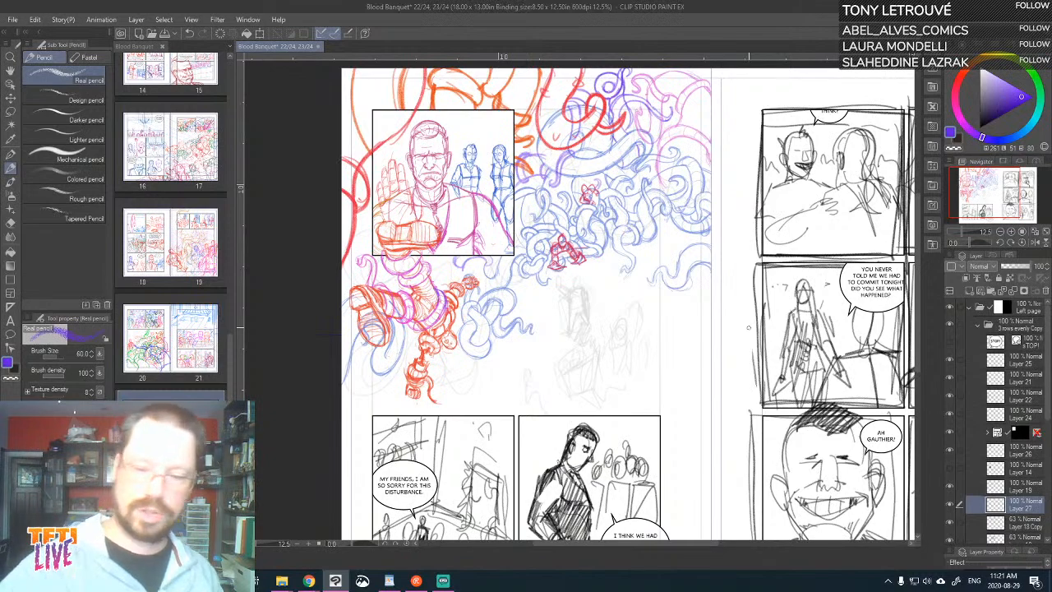
click(950, 488)
click(950, 487)
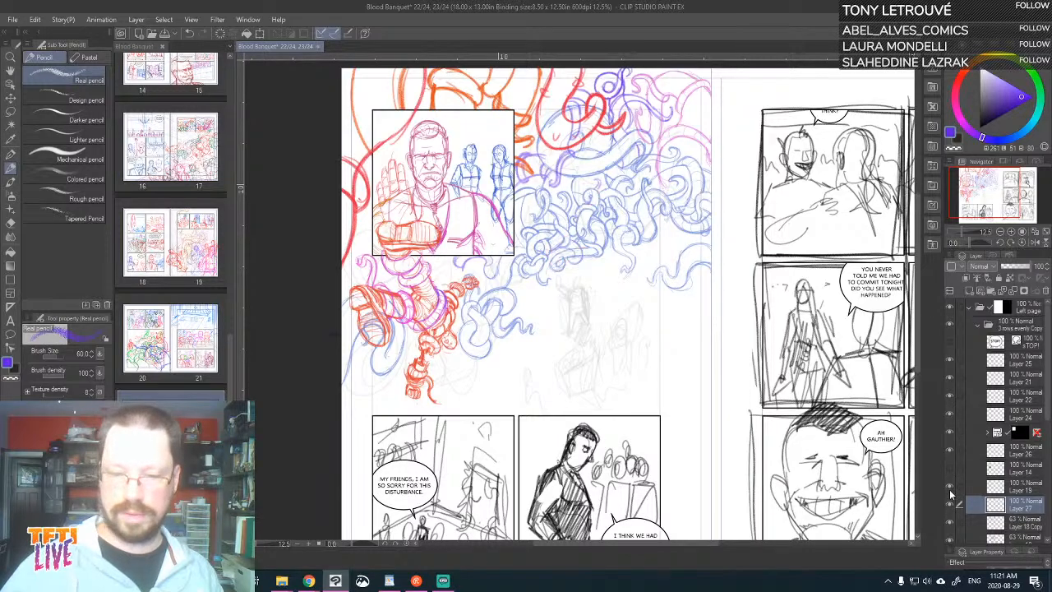
drag(734, 485, 745, 369)
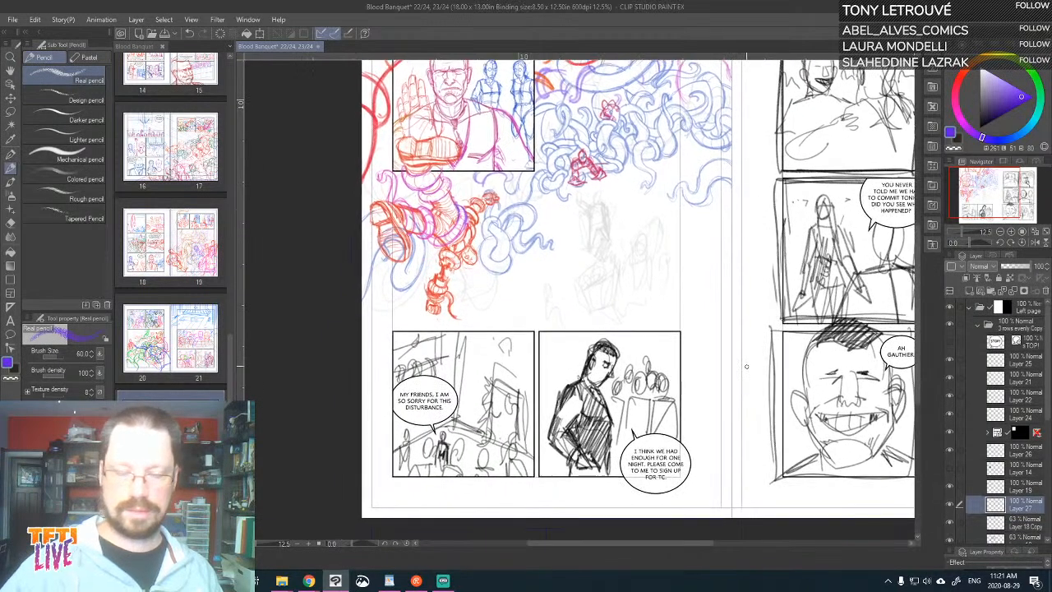
scroll(745, 367, up, 2)
drag(400, 243, 755, 404)
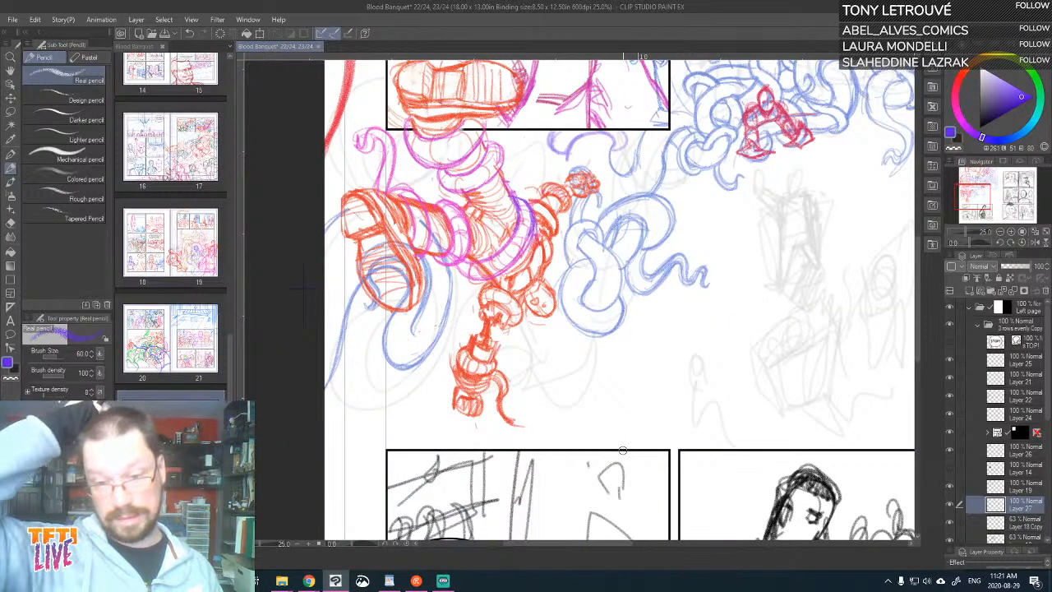
click(950, 487)
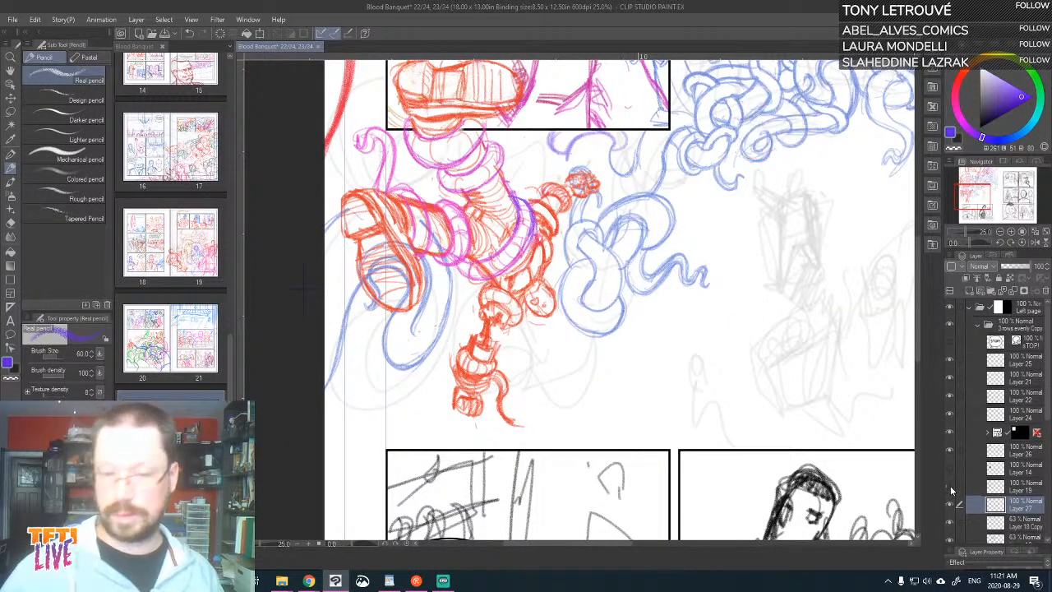
click(950, 486)
click(951, 504)
click(950, 505)
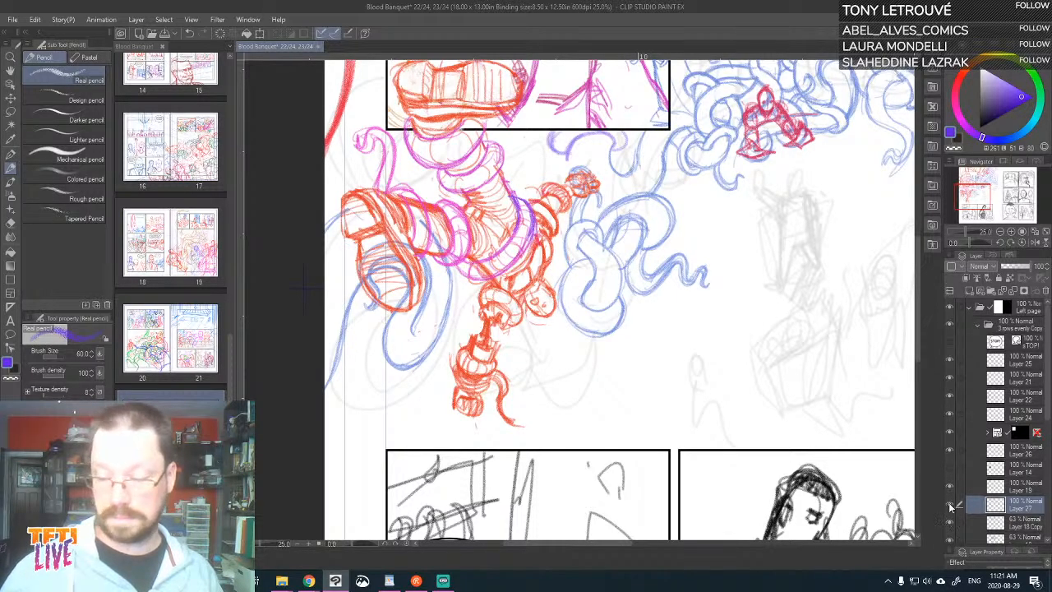
click(950, 507)
click(950, 507)
click(950, 526)
click(950, 528)
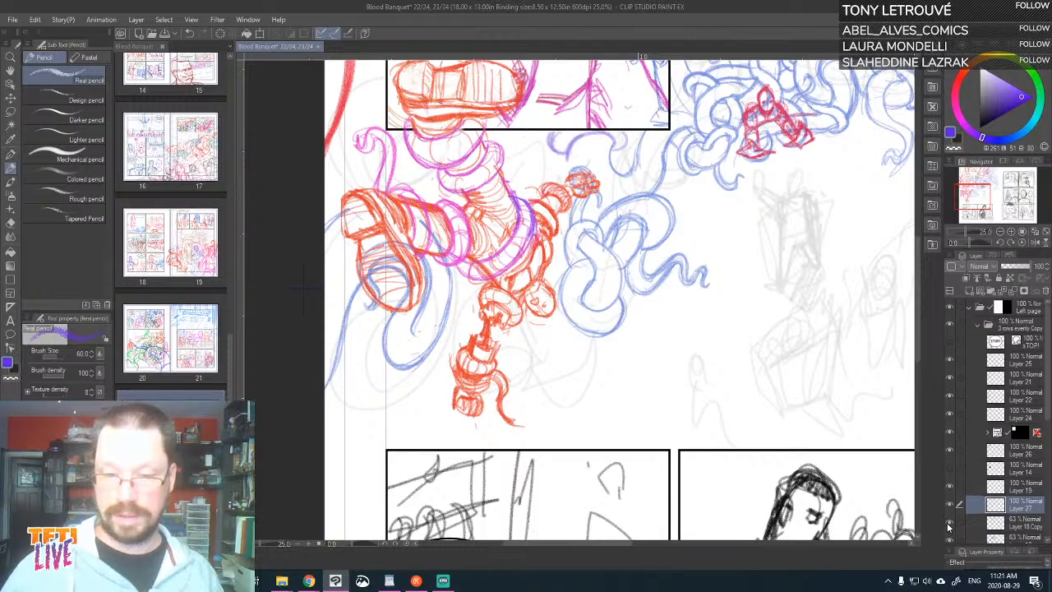
click(951, 507)
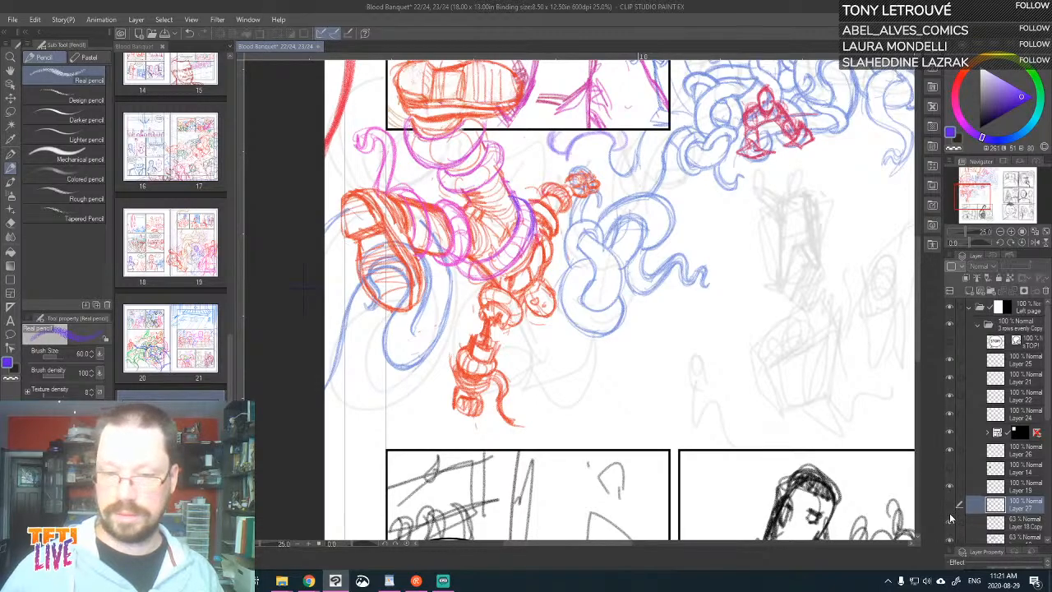
click(950, 505)
click(950, 490)
click(950, 490)
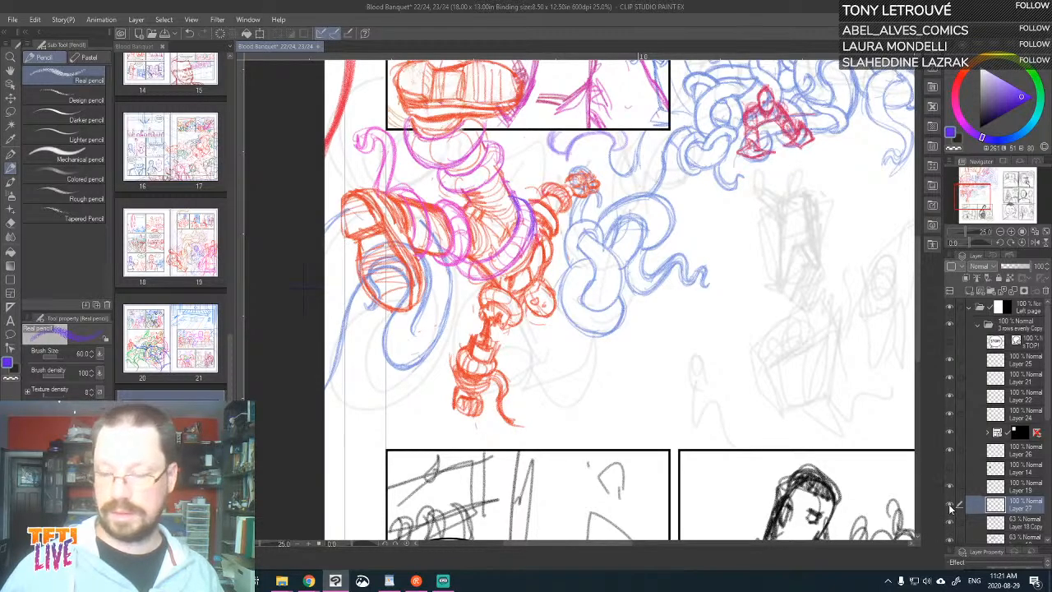
click(950, 505)
click(950, 507)
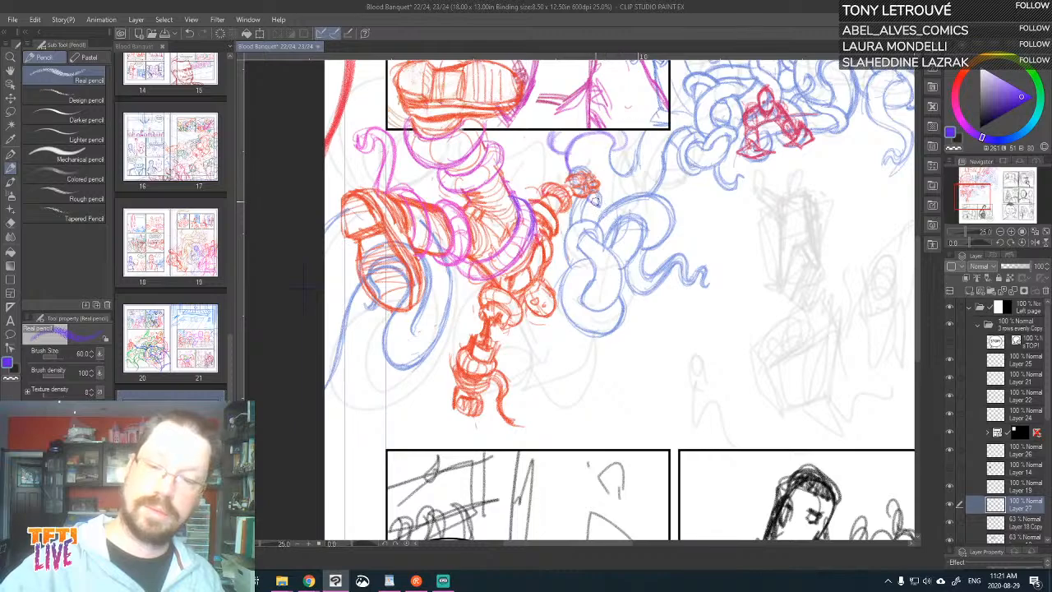
- Pencil a violet tentacle curving from the raised orange limb's tip, over the blue knot, up toward the first panel's lower right corner
mouse_move(600, 205)
mouse_down()
mouse_move(627, 191)
mouse_move(621, 209)
mouse_move(651, 188)
mouse_move(602, 205)
mouse_up()
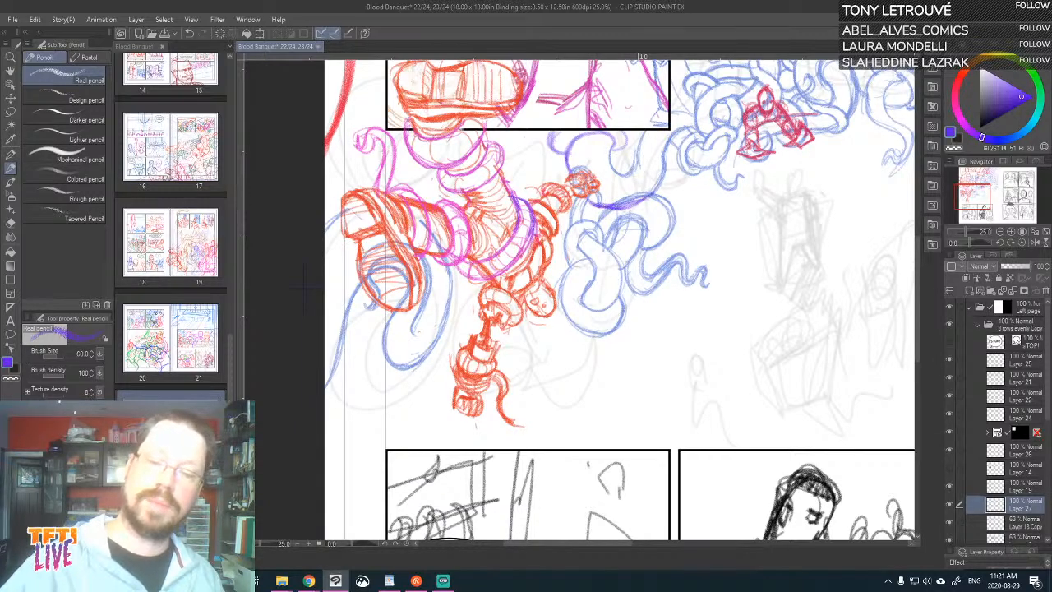
scroll(671, 138, up, 3)
key(asciicircum)
key(asciicircum)
key(asciicircum)
key(asciicircum)
key(asciicircum)
key(asciicircum)
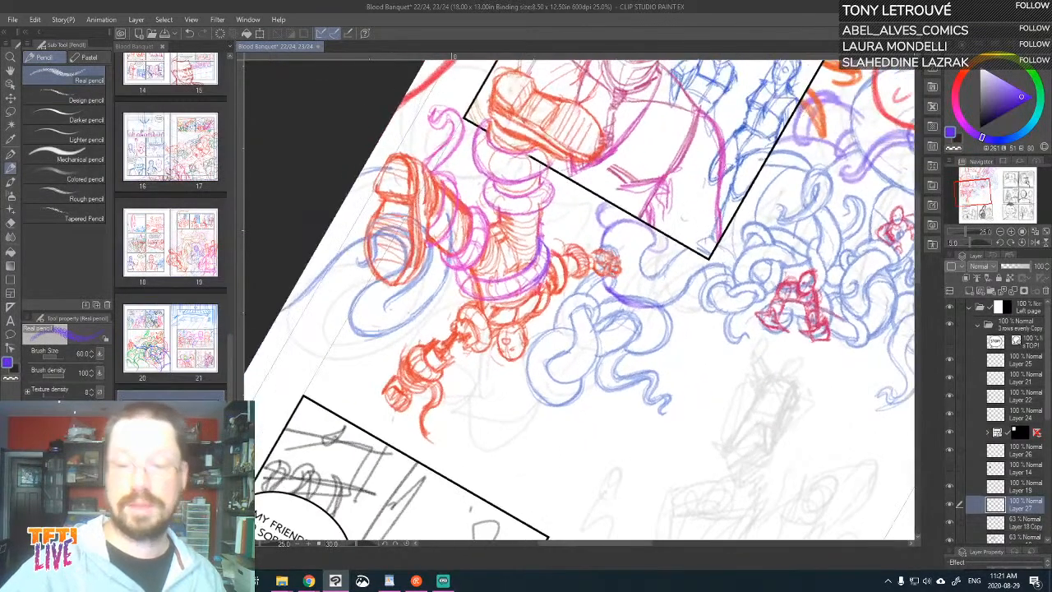
mouse_move(658, 268)
mouse_down()
mouse_move(675, 212)
mouse_move(688, 247)
mouse_move(700, 241)
mouse_move(672, 223)
mouse_move(716, 218)
mouse_up()
key(ctrl+z)
key(ctrl+z)
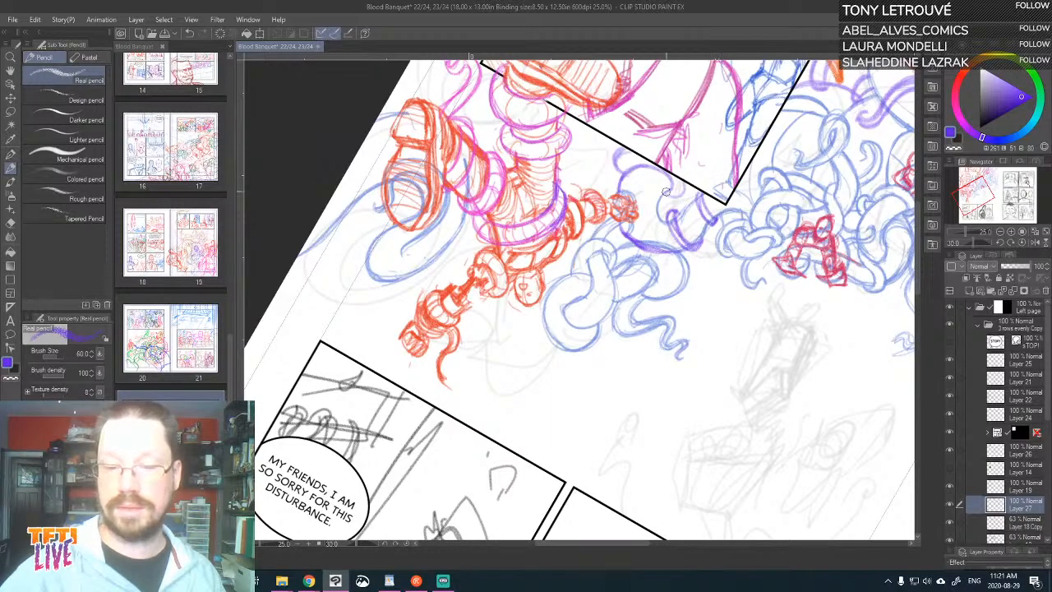
- With the page turned nearly upside down, strengthen the outer curve of the violet tentacle beneath the first panel
drag(757, 232, 770, 157)
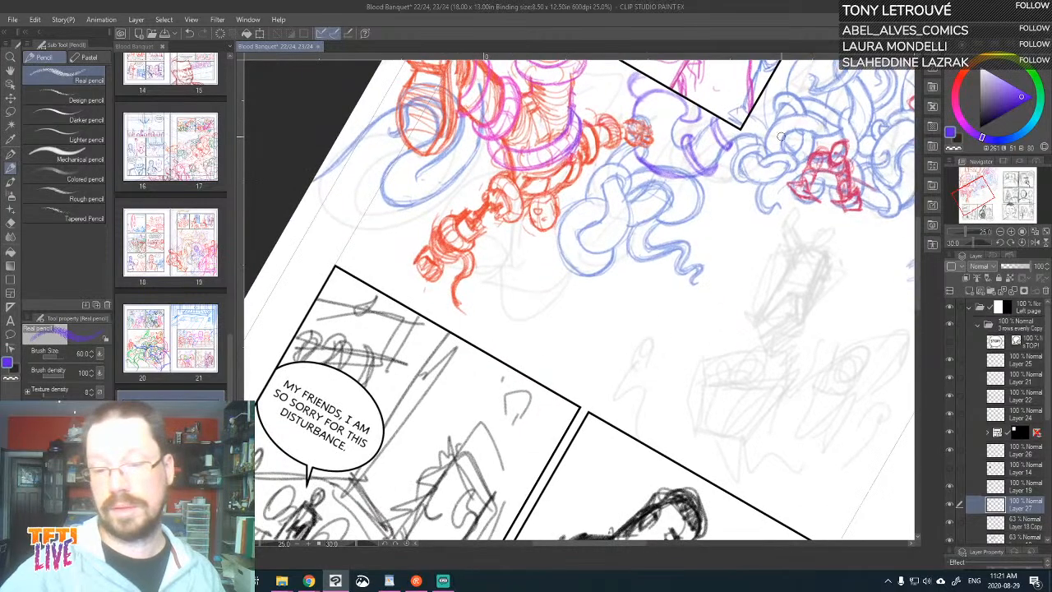
key(asciicircum)
key(asciicircum)
key(asciicircum)
key(asciicircum)
key(asciicircum)
key(asciicircum)
key(asciicircum)
key(asciicircum)
key(asciicircum)
key(asciicircum)
key(asciicircum)
key(asciicircum)
key(asciicircum)
key(asciicircum)
key(asciicircum)
key(asciicircum)
key(asciicircum)
key(asciicircum)
key(asciicircum)
key(asciicircum)
key(asciicircum)
key(asciicircum)
key(asciicircum)
key(asciicircum)
key(asciicircum)
key(asciicircum)
key(asciicircum)
key(asciicircum)
key(asciicircum)
key(asciicircum)
key(asciicircum)
key(asciicircum)
key(asciicircum)
key(asciicircum)
key(asciicircum)
key(asciicircum)
key(asciicircum)
key(asciicircum)
key(asciicircum)
key(asciicircum)
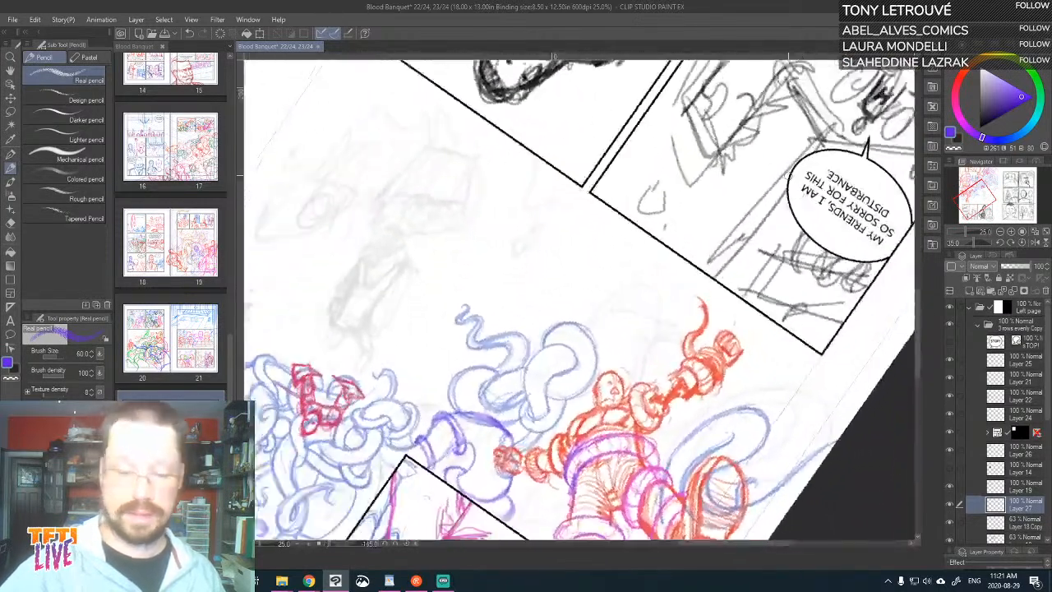
mouse_move(584, 257)
mouse_down()
mouse_move(674, 263)
mouse_move(686, 303)
mouse_move(690, 209)
mouse_move(686, 307)
mouse_move(686, 295)
mouse_up()
scroll(696, 234, down, 2)
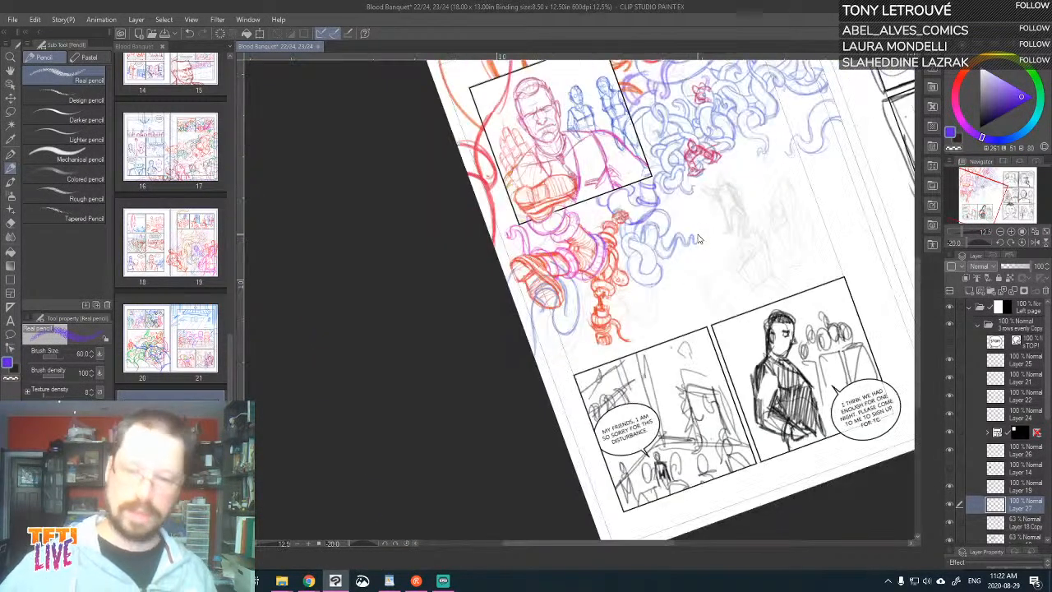
scroll(697, 234, up, 2)
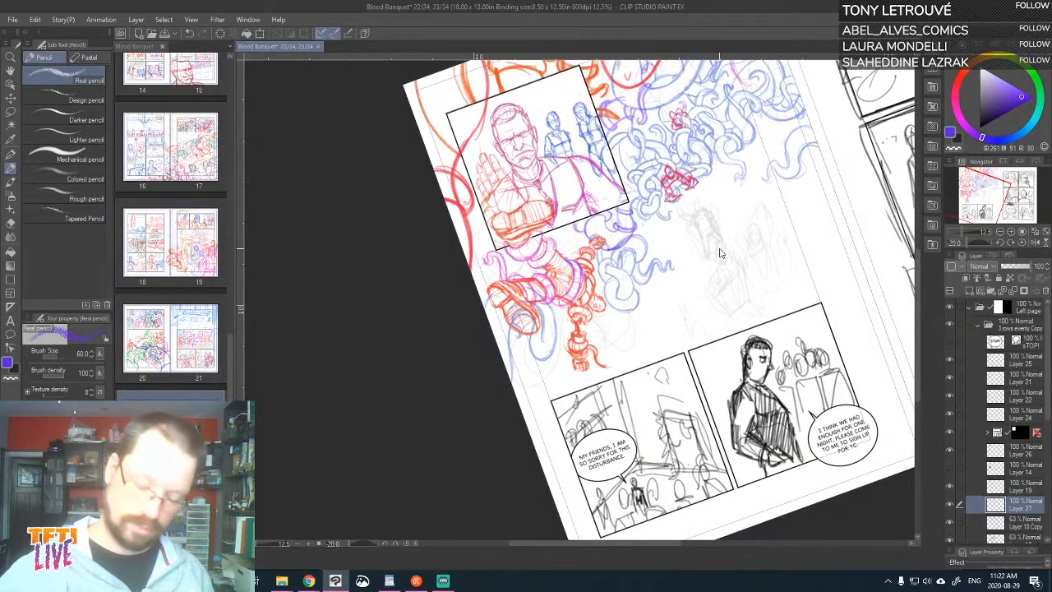
scroll(697, 234, up, 1)
drag(595, 223, 669, 216)
key(^)
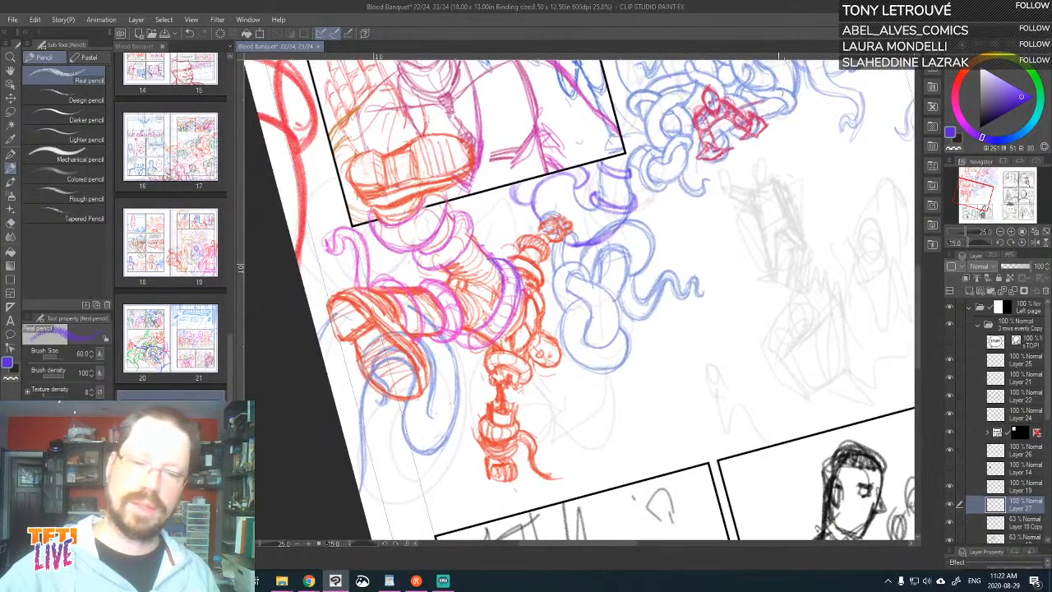
key(^)
mouse_move(454, 404)
mouse_down()
mouse_move(528, 328)
mouse_move(662, 276)
mouse_up()
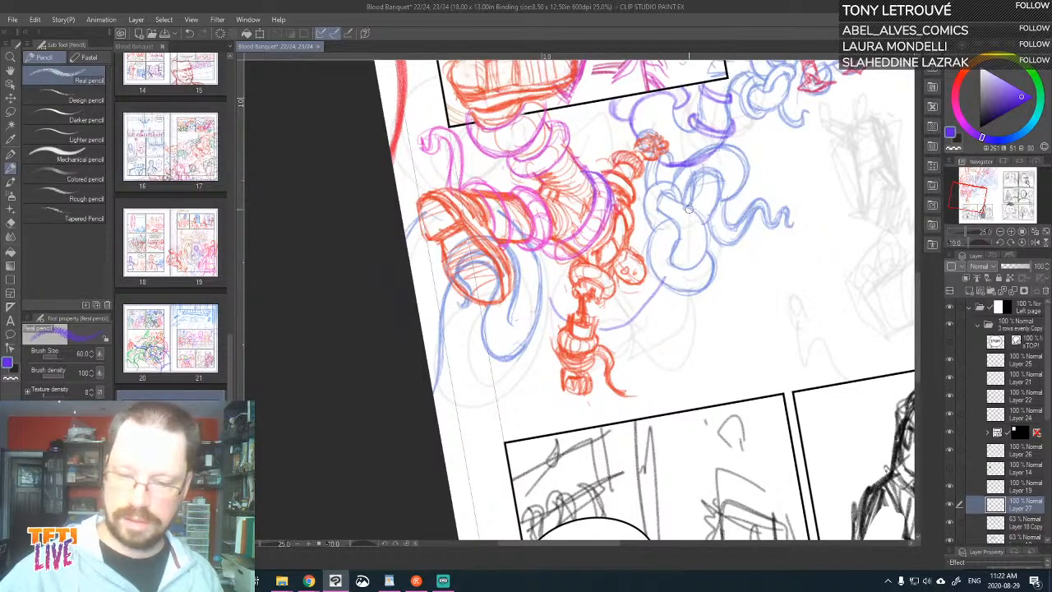
key(ctrl+z)
- With the page turned sideways, pencil a violet tentacle curving behind the lower orange limb beneath the first panel
key(asciicircum)
key(asciicircum)
key(asciicircum)
key(asciicircum)
key(asciicircum)
key(asciicircum)
key(asciicircum)
key(asciicircum)
key(asciicircum)
key(asciicircum)
key(asciicircum)
key(asciicircum)
key(asciicircum)
key(asciicircum)
key(asciicircum)
key(asciicircum)
key(asciicircum)
key(asciicircum)
key(asciicircum)
key(asciicircum)
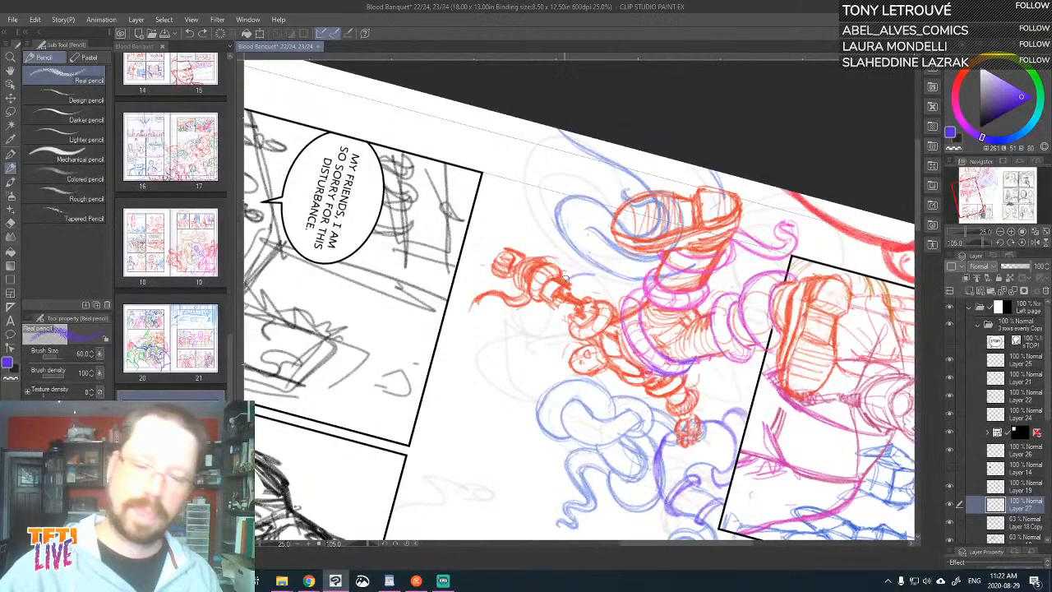
mouse_move(567, 278)
mouse_down()
mouse_move(557, 347)
mouse_move(548, 304)
mouse_move(559, 362)
mouse_move(546, 341)
mouse_move(572, 361)
mouse_move(546, 319)
mouse_up()
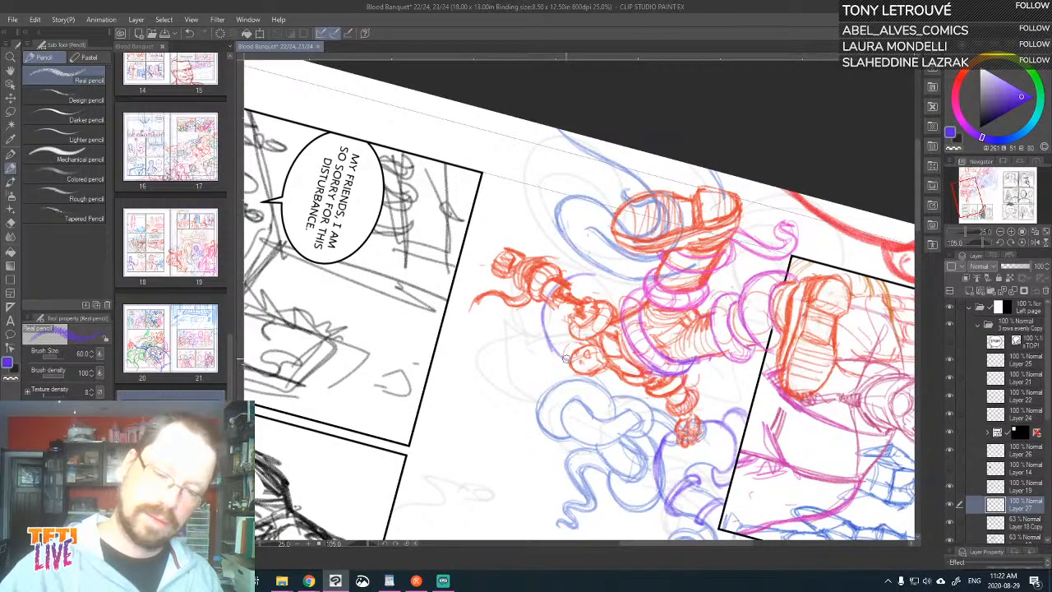
drag(569, 359, 545, 297)
mouse_move(575, 350)
mouse_down()
mouse_move(553, 304)
mouse_move(567, 285)
mouse_move(613, 271)
mouse_move(569, 282)
mouse_up()
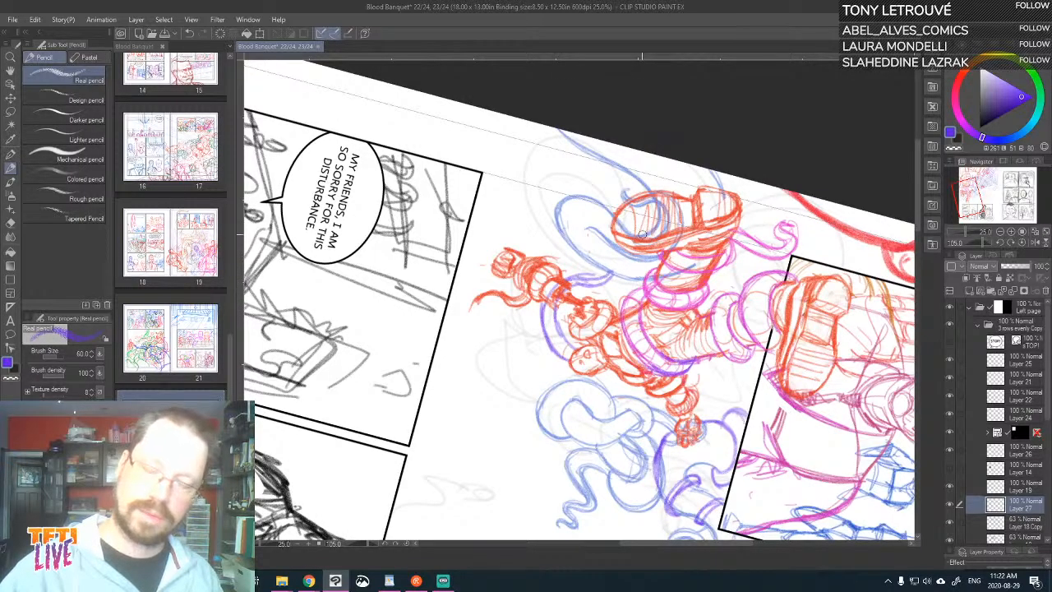
- Add the second contour to the violet tentacle around the lower orange limb and extend it up toward the blue knot
key(asciicircum)
key(asciicircum)
key(asciicircum)
key(asciicircum)
key(asciicircum)
key(asciicircum)
key(asciicircum)
key(asciicircum)
key(asciicircum)
key(asciicircum)
key(asciicircum)
key(asciicircum)
key(asciicircum)
key(asciicircum)
key(asciicircum)
key(asciicircum)
key(asciicircum)
key(asciicircum)
key(asciicircum)
key(asciicircum)
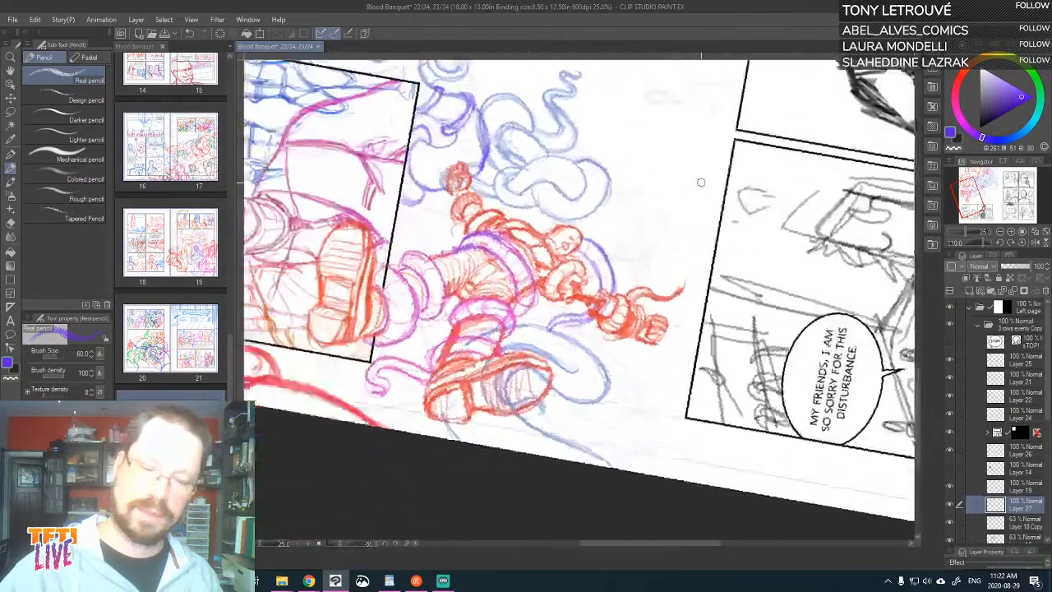
key(^)
key(^)
key(^)
key(^)
key(^)
key(^)
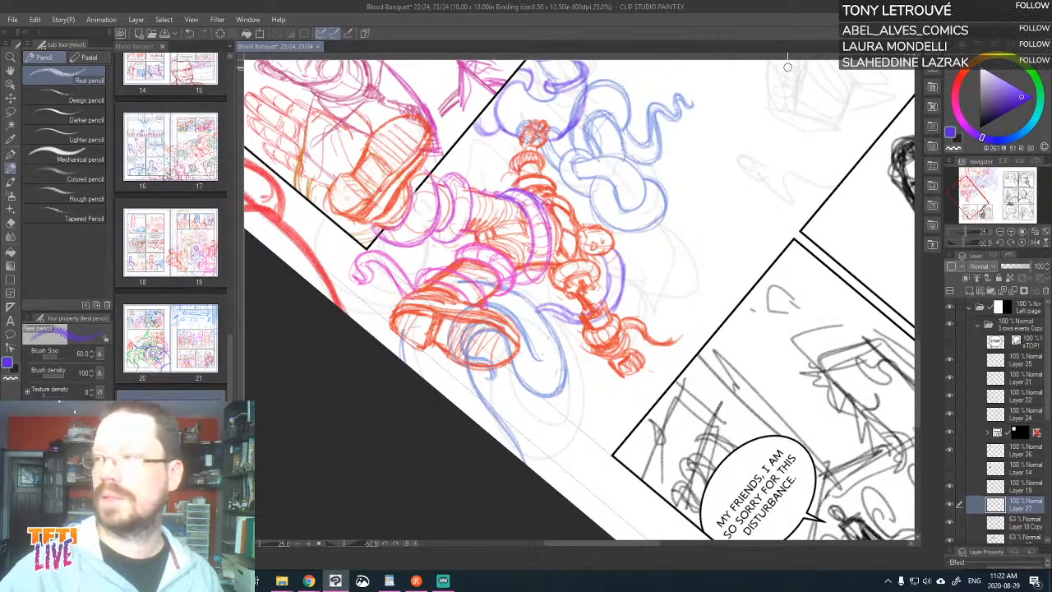
key(minus)
key(minus)
key(minus)
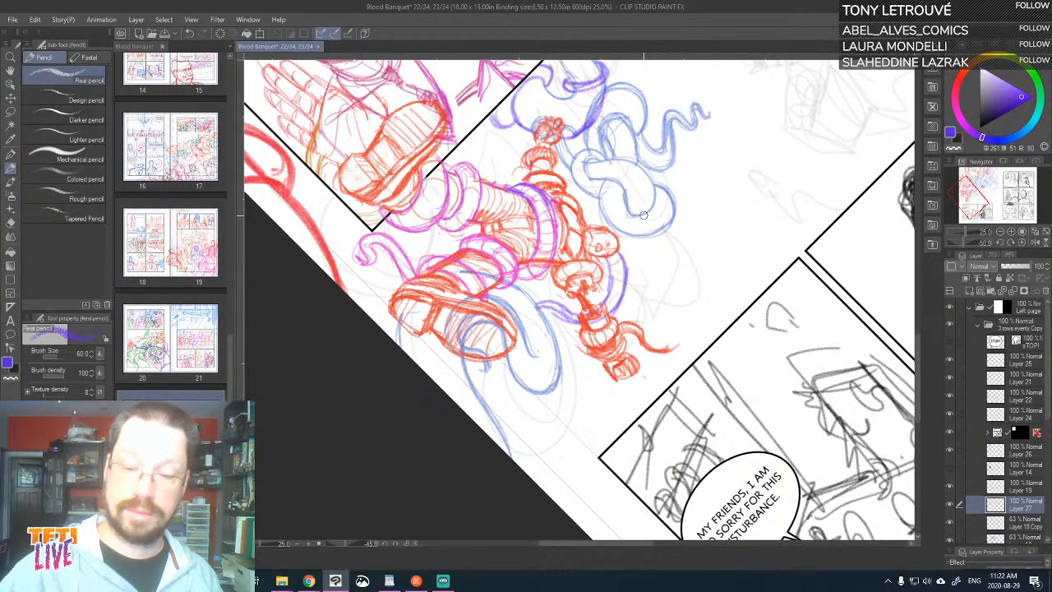
mouse_move(621, 274)
mouse_down()
mouse_move(635, 227)
mouse_move(620, 261)
mouse_move(638, 274)
mouse_move(616, 240)
mouse_move(646, 219)
mouse_up()
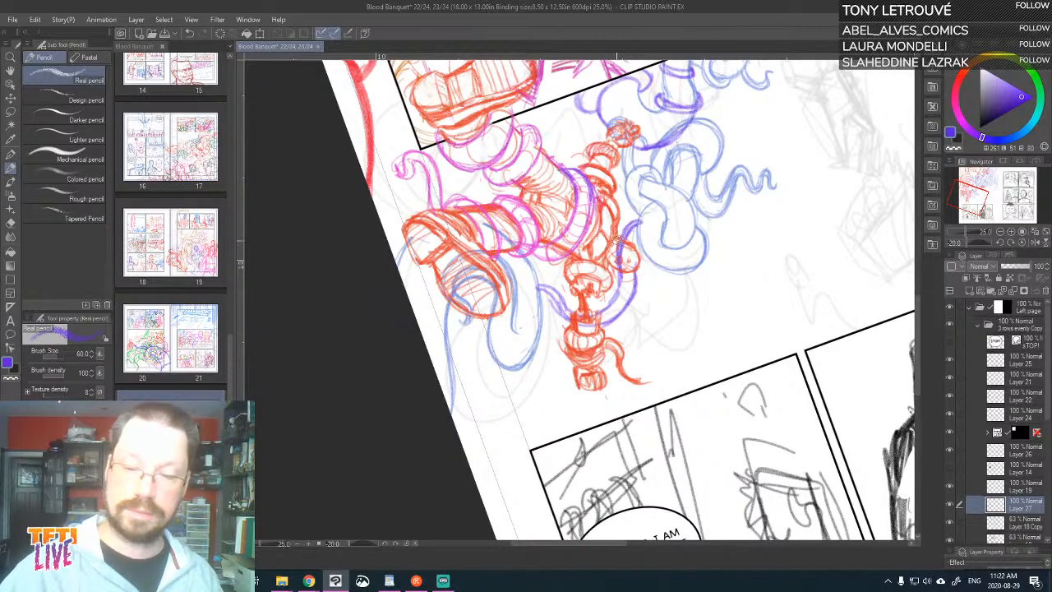
- Strengthen the violet tentacle's tip beside the blue loop and carry its other end over the blue knot
mouse_move(631, 278)
mouse_down()
mouse_move(646, 256)
mouse_move(621, 315)
mouse_move(664, 215)
mouse_move(633, 261)
mouse_move(641, 249)
mouse_move(636, 290)
mouse_move(632, 254)
mouse_move(631, 279)
mouse_up()
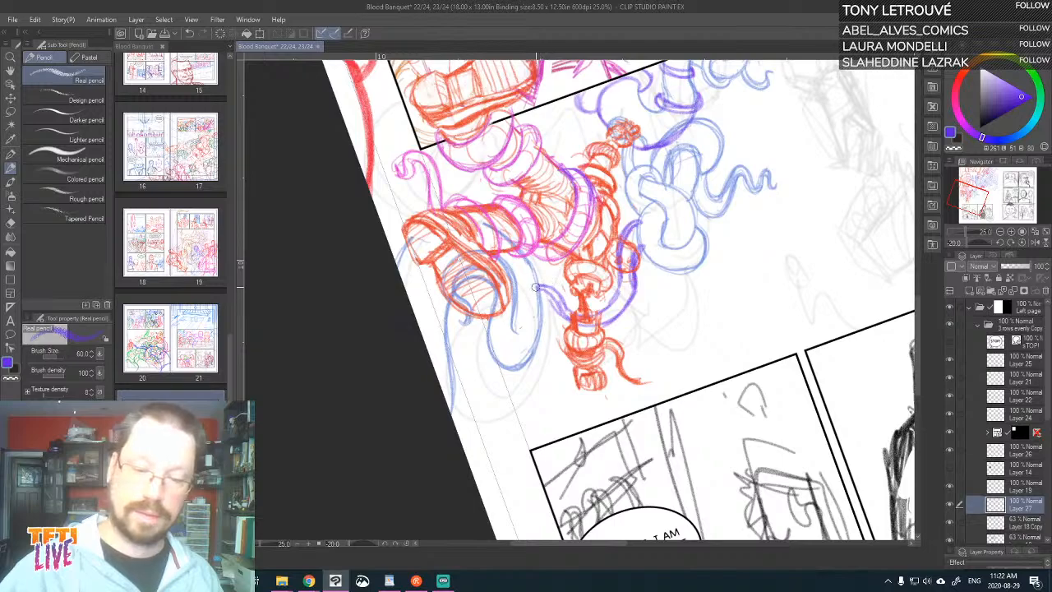
mouse_move(536, 287)
mouse_down()
mouse_move(534, 308)
mouse_move(587, 315)
mouse_move(612, 300)
mouse_up()
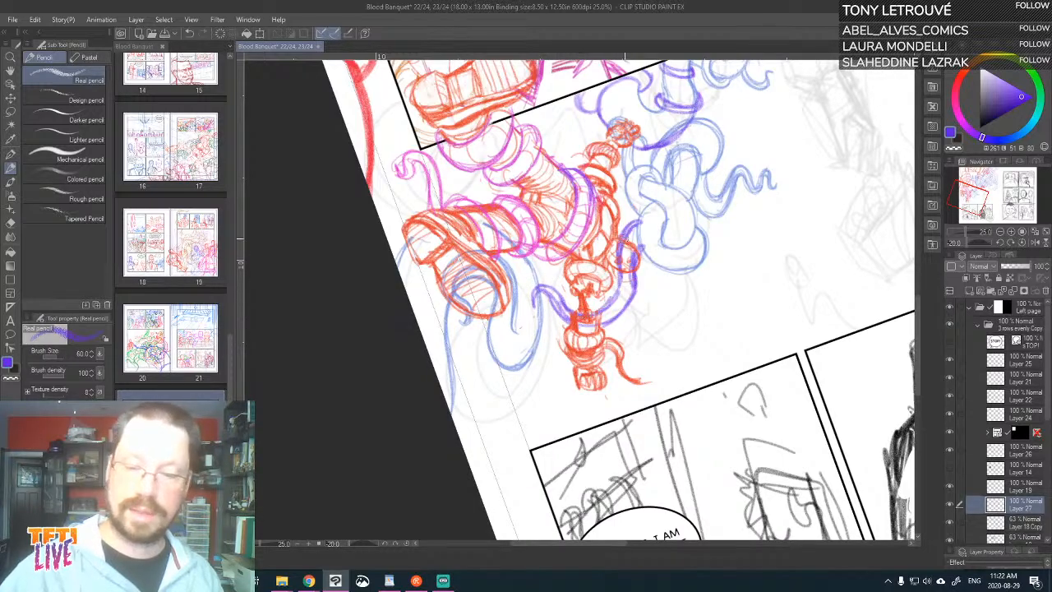
mouse_move(632, 222)
mouse_down()
mouse_move(660, 227)
mouse_move(659, 245)
mouse_up()
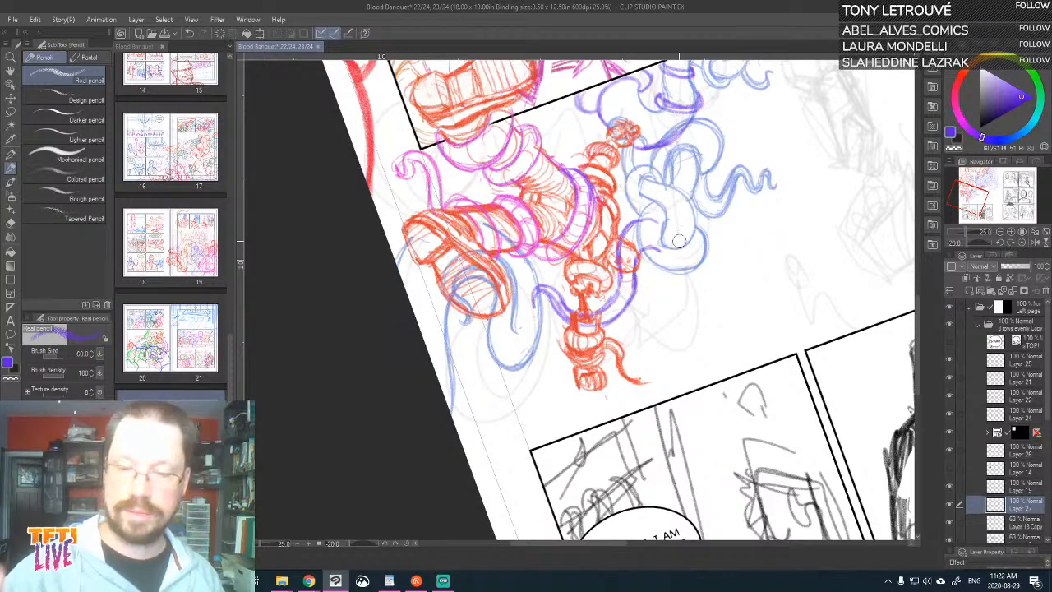
- Pencil ring lines across the violet tentacle that wraps around the lower orange limb
key(asciicircum)
key(asciicircum)
key(asciicircum)
key(asciicircum)
key(asciicircum)
key(asciicircum)
key(asciicircum)
key(asciicircum)
key(asciicircum)
key(asciicircum)
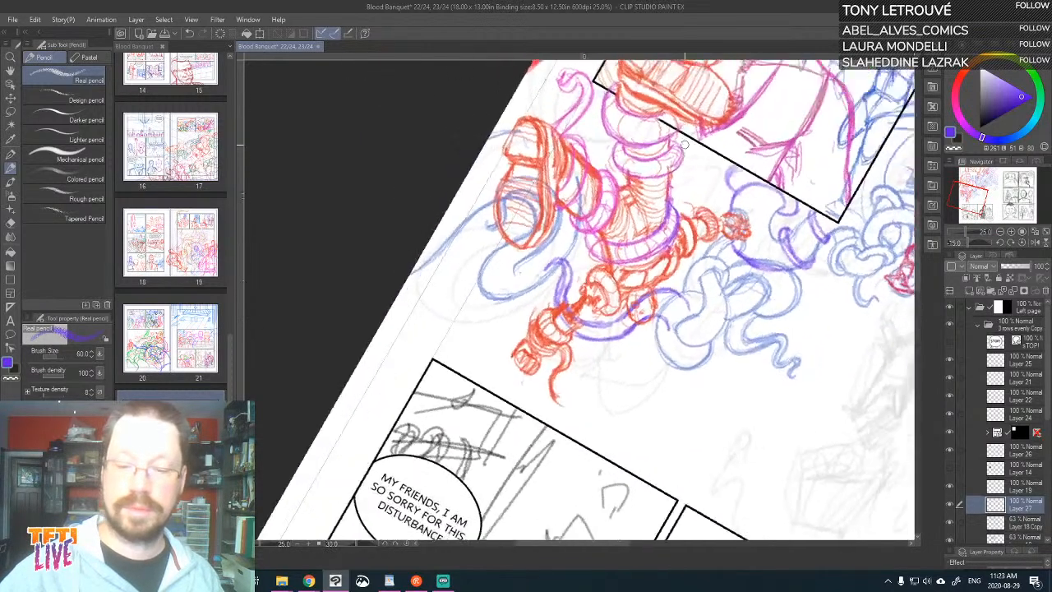
key(asciicircum)
key(asciicircum)
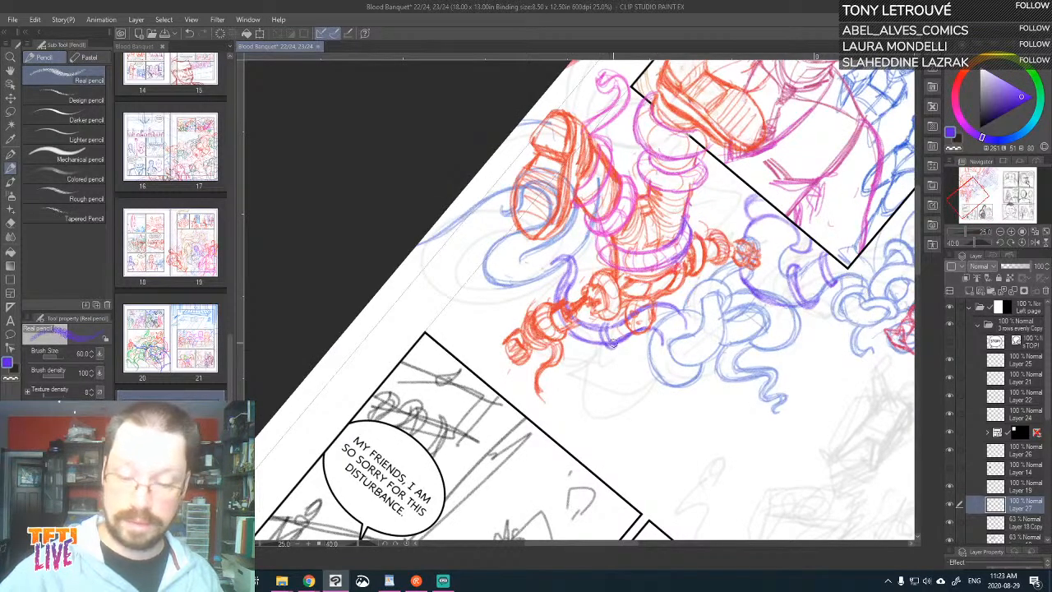
drag(587, 326, 585, 341)
- Reinforce the bend of the violet tentacle just below the first panel's lower right corner
drag(722, 290, 672, 204)
key(asciicircum)
key(asciicircum)
key(asciicircum)
key(asciicircum)
key(asciicircum)
key(asciicircum)
key(asciicircum)
key(asciicircum)
key(asciicircum)
key(asciicircum)
key(asciicircum)
key(asciicircum)
key(asciicircum)
key(asciicircum)
key(asciicircum)
key(asciicircum)
key(asciicircum)
key(asciicircum)
key(asciicircum)
key(asciicircum)
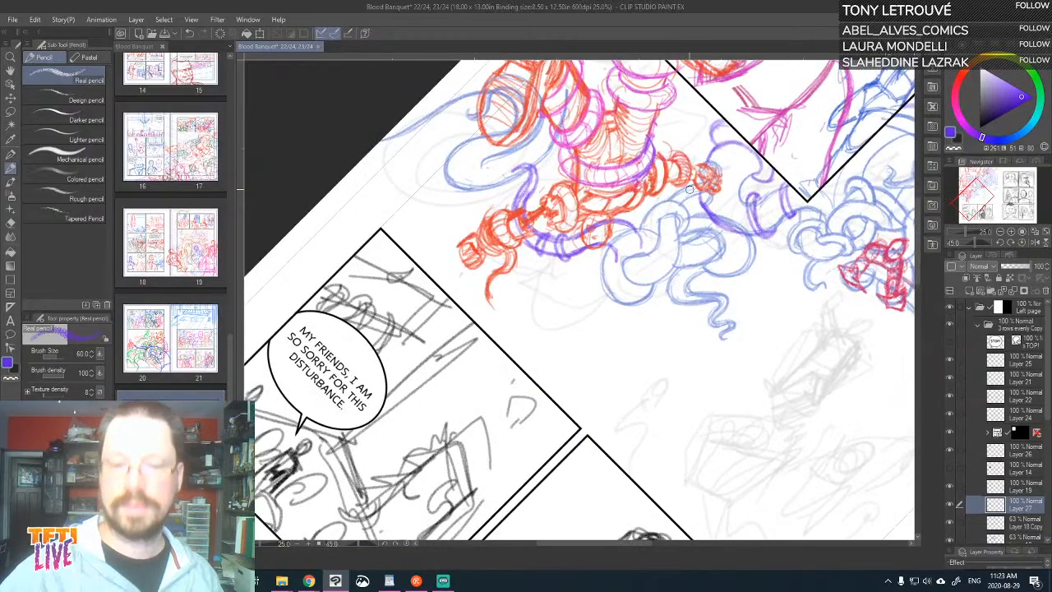
key(asciicircum)
key(asciicircum)
key(asciicircum)
key(asciicircum)
key(asciicircum)
key(asciicircum)
key(asciicircum)
key(asciicircum)
key(asciicircum)
key(asciicircum)
key(asciicircum)
key(asciicircum)
key(asciicircum)
key(asciicircum)
key(asciicircum)
key(asciicircum)
key(asciicircum)
key(asciicircum)
key(asciicircum)
key(asciicircum)
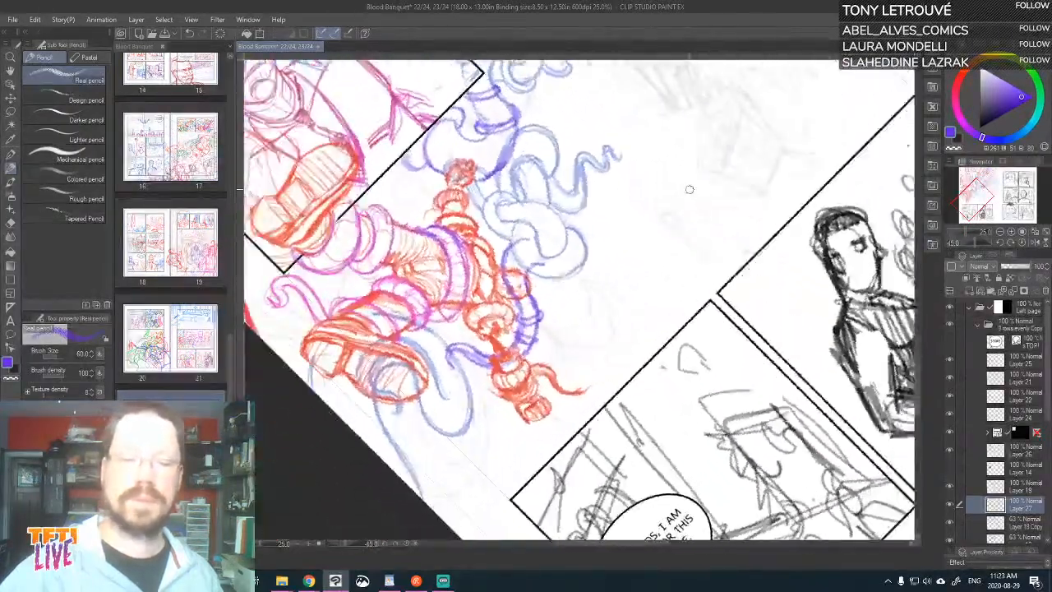
drag(647, 289, 566, 454)
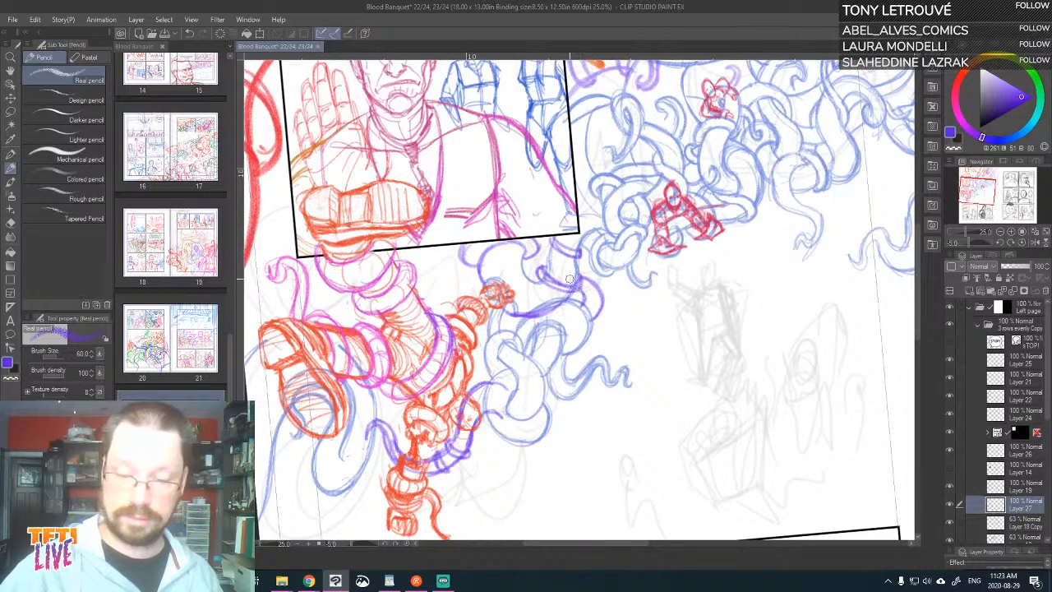
mouse_move(580, 295)
mouse_down()
mouse_move(601, 302)
mouse_move(605, 291)
mouse_up()
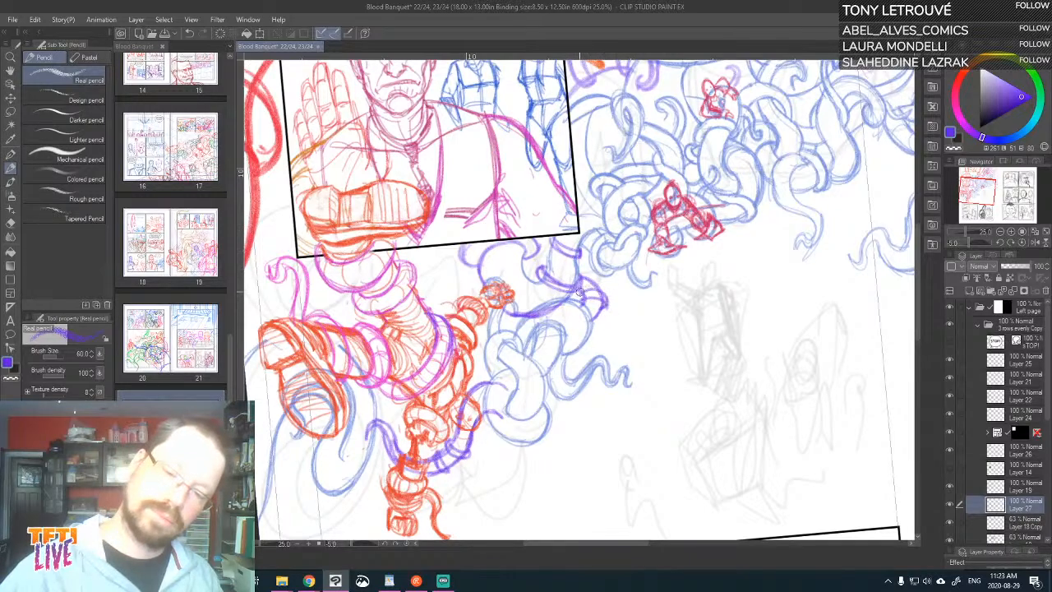
drag(664, 323, 695, 281)
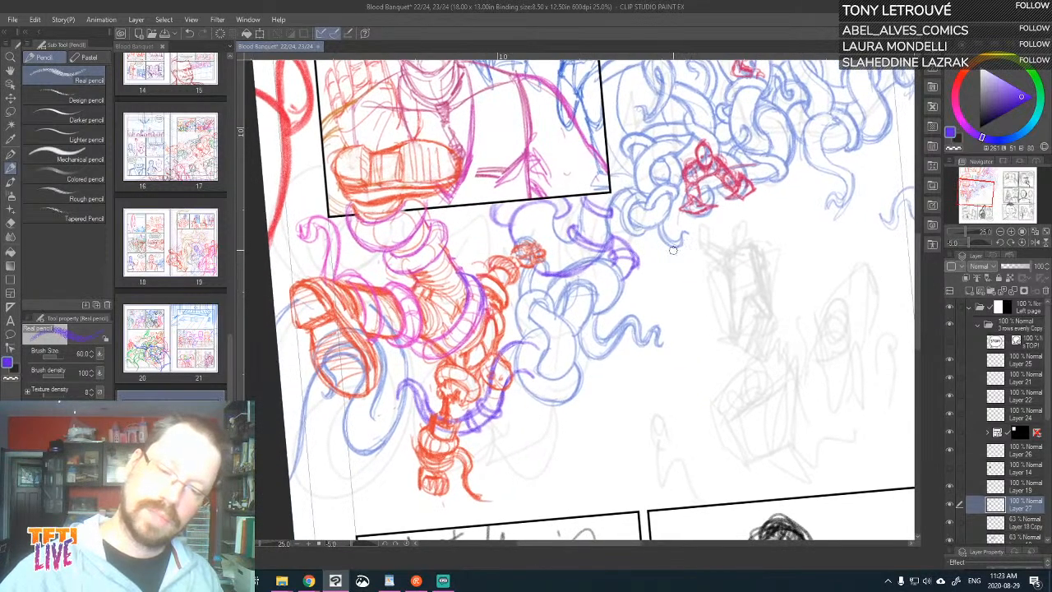
drag(646, 328, 660, 355)
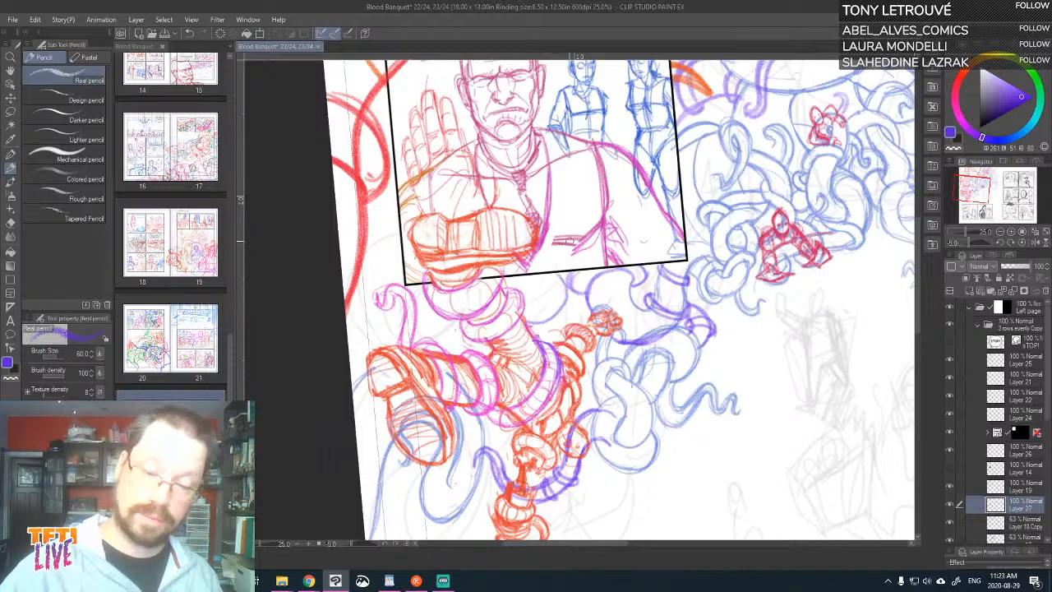
key(ctrl+z)
mouse_move(549, 272)
mouse_down()
mouse_move(559, 296)
mouse_move(534, 333)
mouse_up()
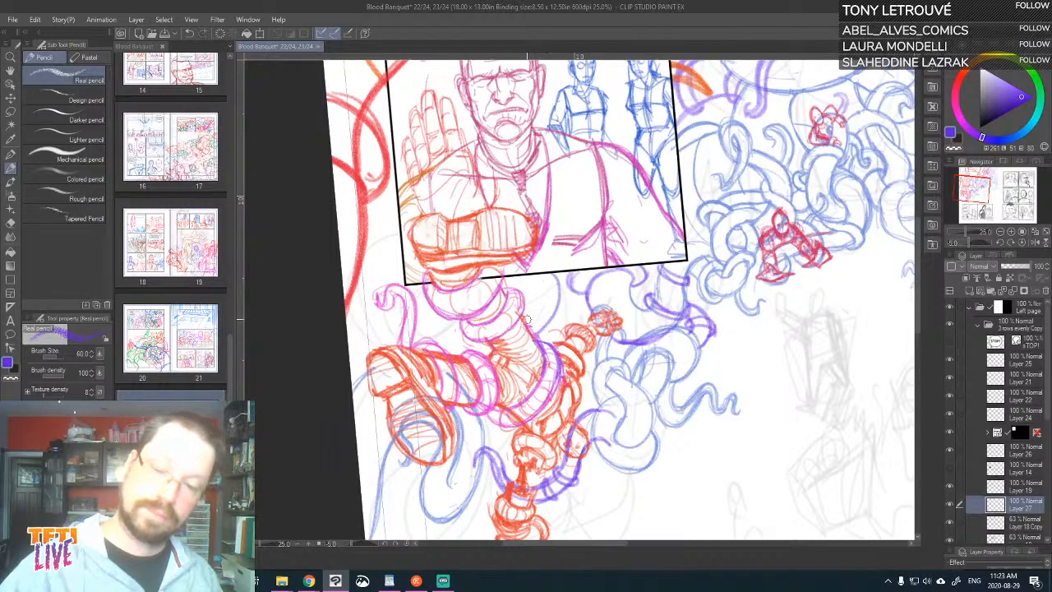
key(ctrl+z)
- Switch the pencil colour to a muted green and add a new layer above Layer 27
click(1039, 107)
click(1004, 101)
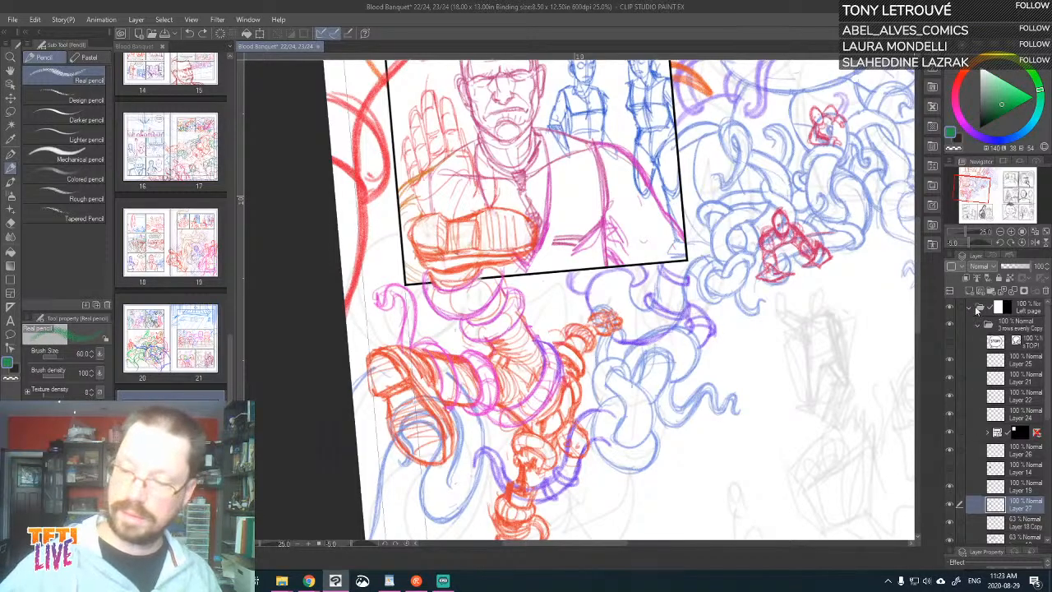
click(970, 288)
- Pencil a green arched tentacle between the magenta-ringed limb and the violet tentacle, against the first panel's lower edge
drag(549, 283, 608, 345)
key(asciicircum)
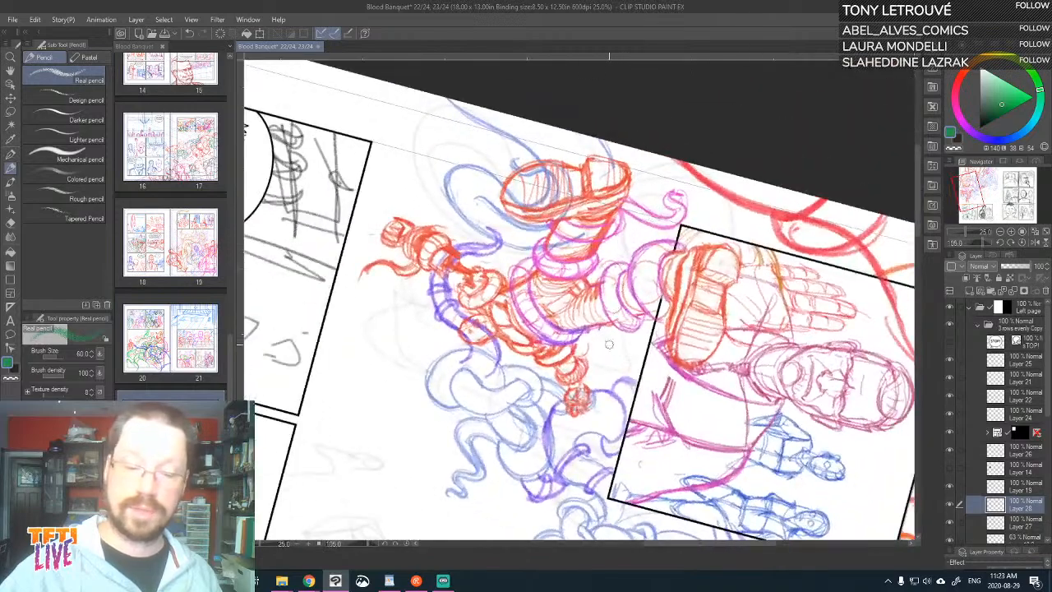
mouse_move(598, 388)
mouse_down()
mouse_move(590, 330)
mouse_move(611, 366)
mouse_move(614, 333)
mouse_move(631, 351)
mouse_move(629, 385)
mouse_up()
drag(601, 324, 633, 386)
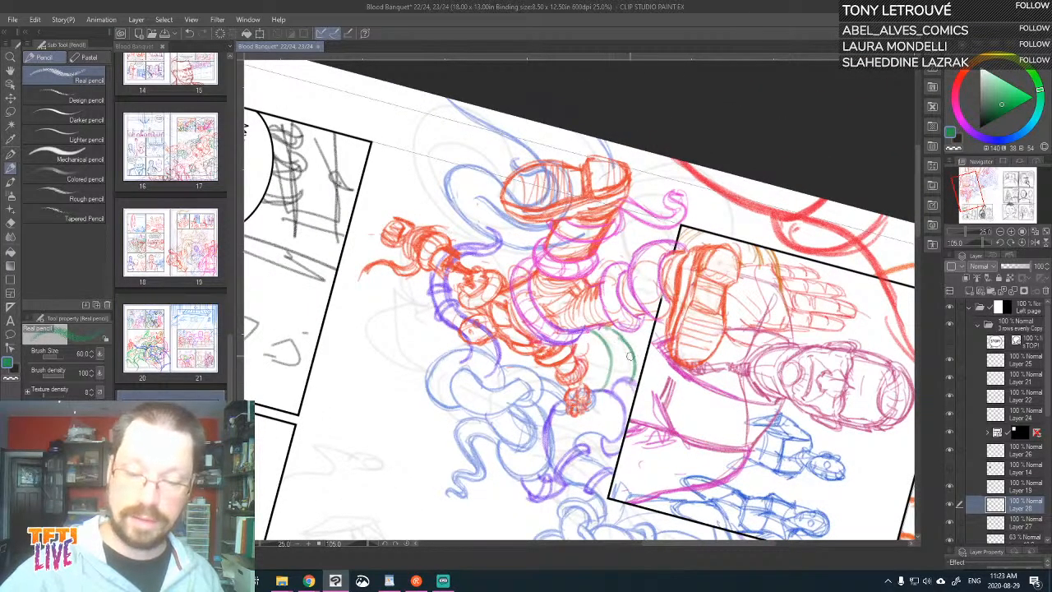
- Complete the small green tentacle beneath the first panel with ring lines across its length
key(asciicircum)
key(asciicircum)
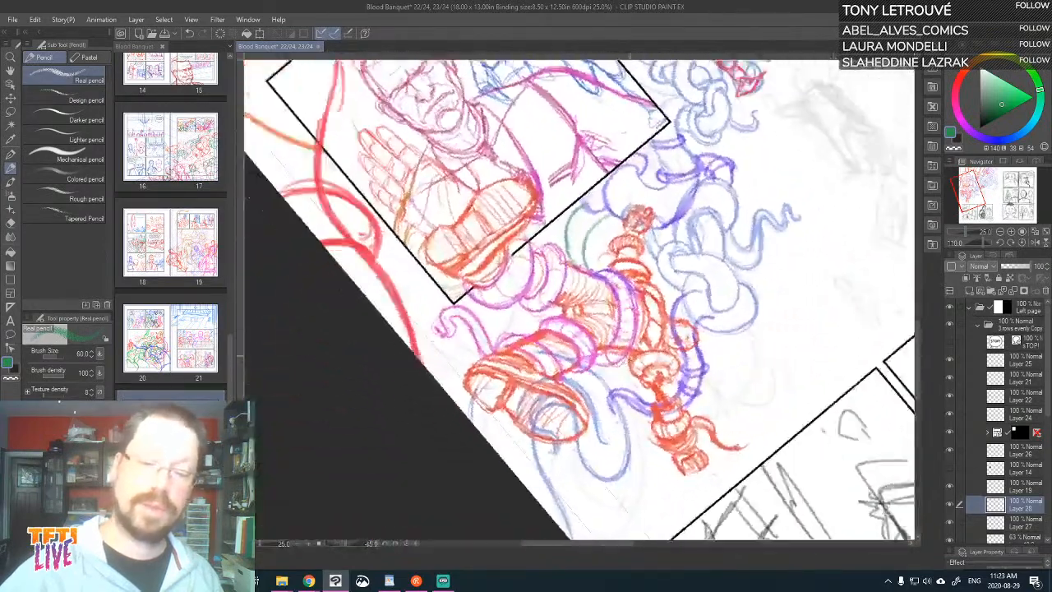
drag(640, 247, 642, 277)
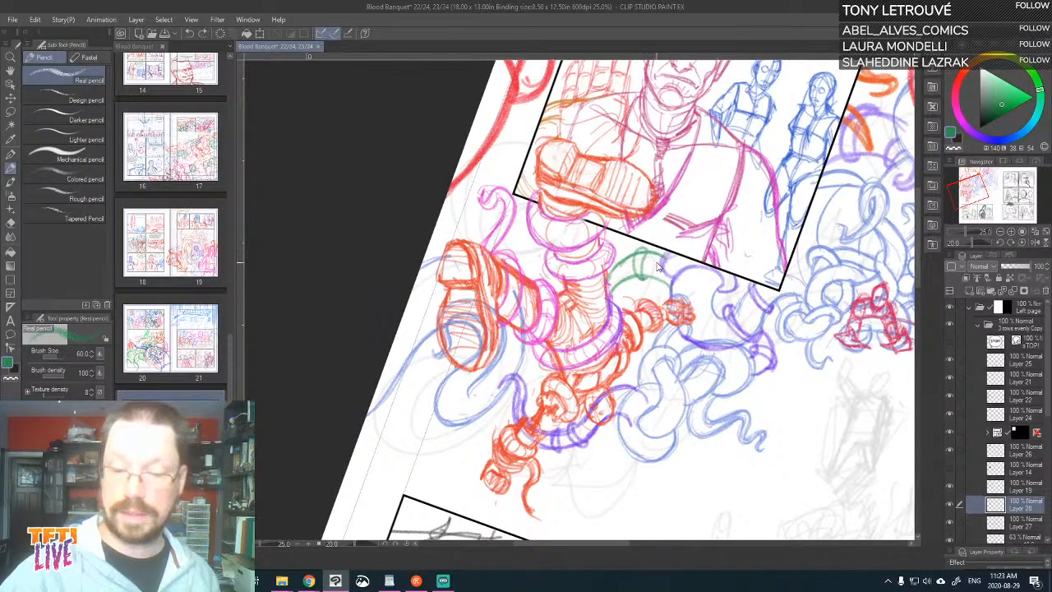
mouse_move(659, 286)
mouse_down()
mouse_move(658, 253)
mouse_move(659, 286)
mouse_move(653, 252)
mouse_move(617, 268)
mouse_move(626, 285)
mouse_move(625, 250)
mouse_move(626, 286)
mouse_up()
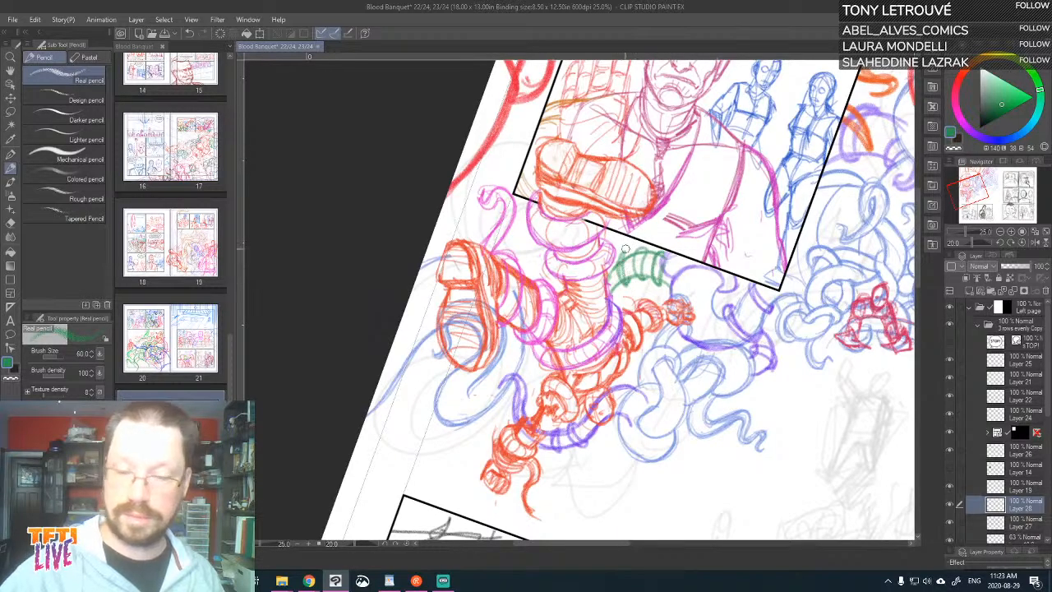
drag(710, 289, 619, 239)
- Pencil a green ringed tentacle in the page's left margin, curving above the orange shoe sole and behind the magenta curl
key(minus)
key(minus)
key(minus)
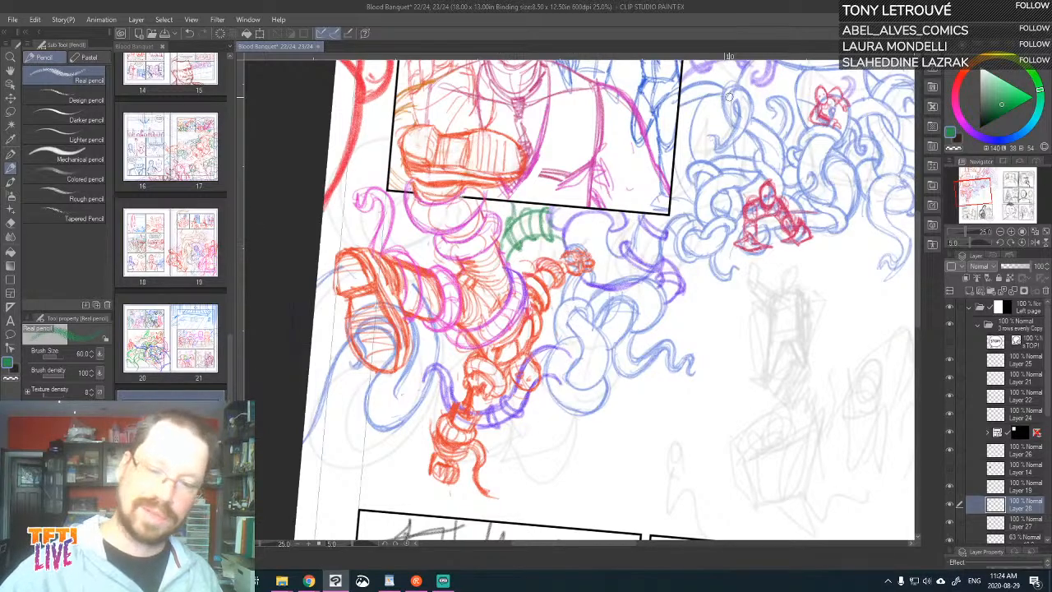
mouse_move(646, 213)
mouse_down()
mouse_move(637, 245)
mouse_move(635, 235)
mouse_move(680, 277)
mouse_move(797, 298)
mouse_up()
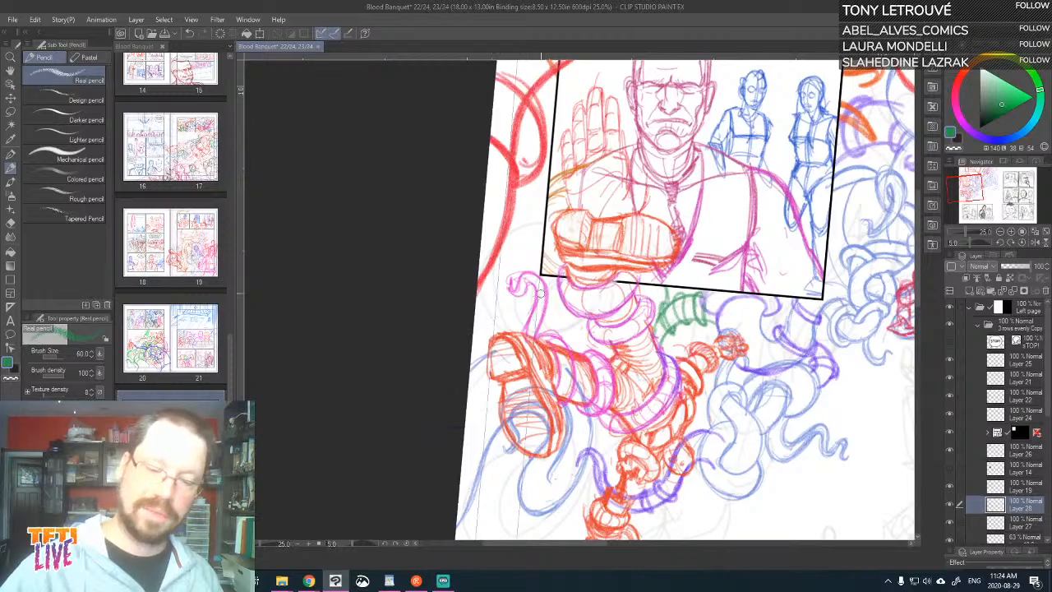
key(minus)
key(minus)
key(minus)
key(minus)
key(minus)
key(minus)
key(minus)
key(minus)
key(minus)
key(minus)
key(minus)
key(minus)
key(minus)
key(minus)
key(minus)
key(minus)
key(minus)
key(minus)
key(minus)
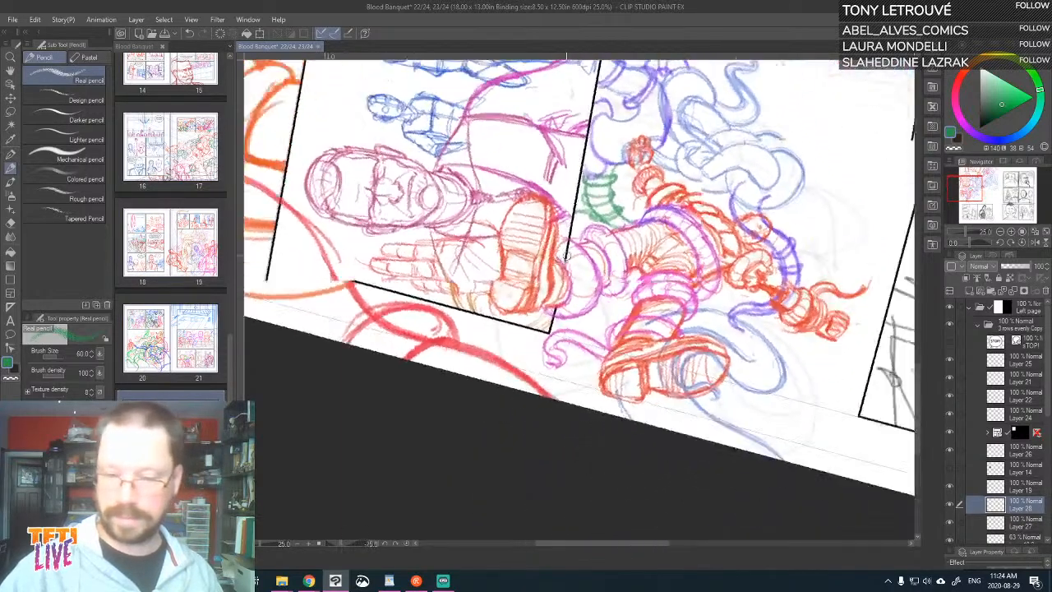
mouse_move(612, 411)
mouse_down()
mouse_move(590, 382)
mouse_move(587, 345)
mouse_move(629, 321)
mouse_move(620, 395)
mouse_move(610, 373)
mouse_move(621, 331)
mouse_move(629, 404)
mouse_move(589, 350)
mouse_move(654, 330)
mouse_move(596, 379)
mouse_move(526, 360)
mouse_move(693, 388)
mouse_up()
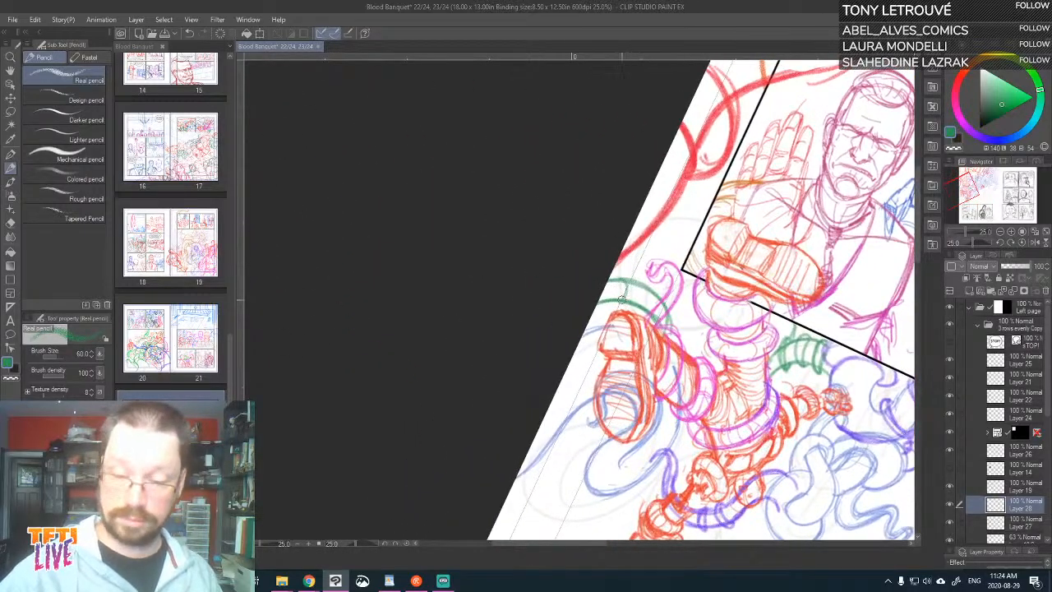
mouse_move(624, 303)
mouse_down()
mouse_move(637, 289)
mouse_move(618, 275)
mouse_move(635, 297)
mouse_up()
drag(710, 321, 650, 259)
key(minus)
key(minus)
key(minus)
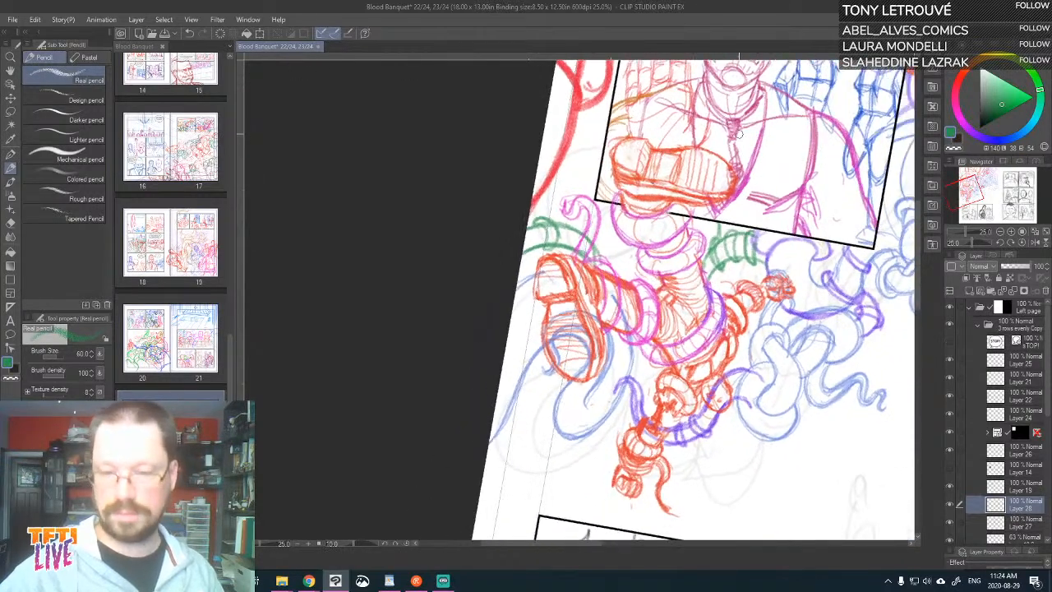
key(minus)
key(minus)
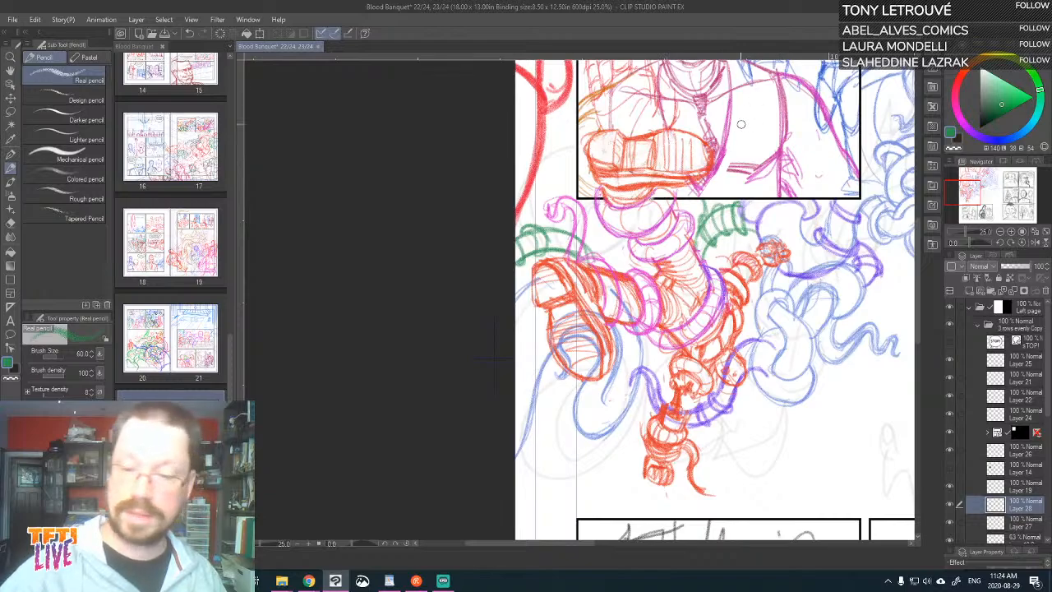
- Pencil the two green edges of another tentacle in the left margin beside the first panel's lower left corner
drag(771, 210, 702, 222)
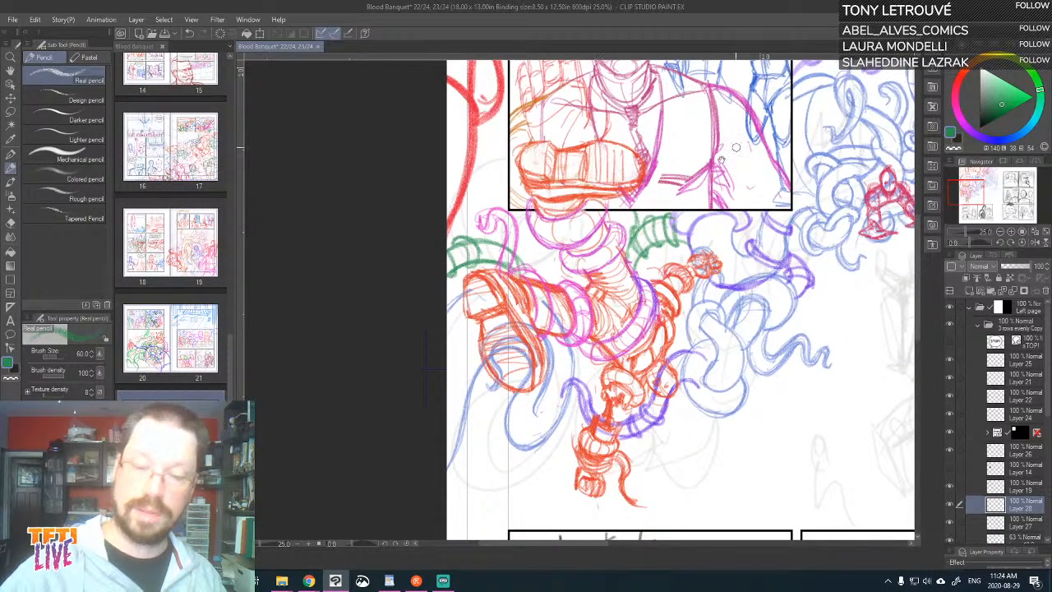
drag(735, 148, 765, 305)
drag(498, 322, 547, 359)
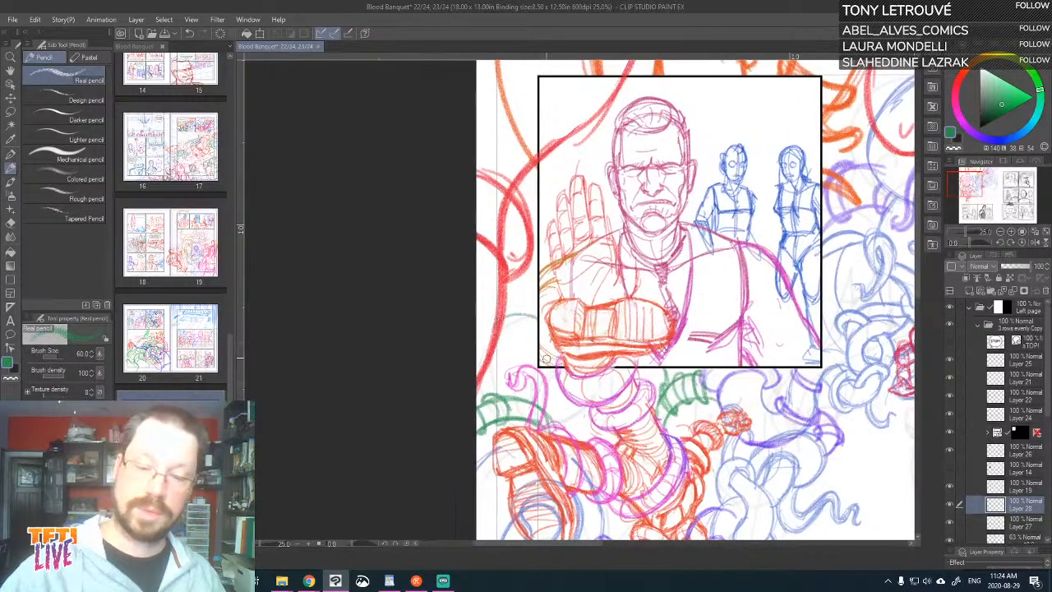
key(minus)
key(minus)
key(minus)
key(minus)
key(minus)
key(minus)
key(minus)
key(minus)
key(minus)
key(minus)
key(minus)
key(minus)
key(minus)
key(minus)
key(minus)
key(minus)
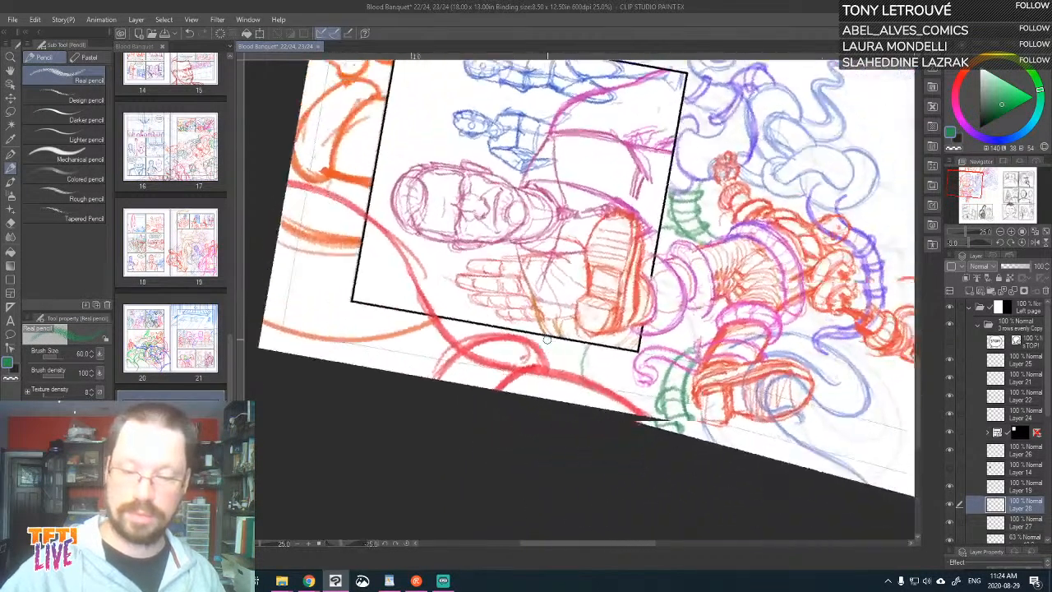
drag(591, 407, 581, 343)
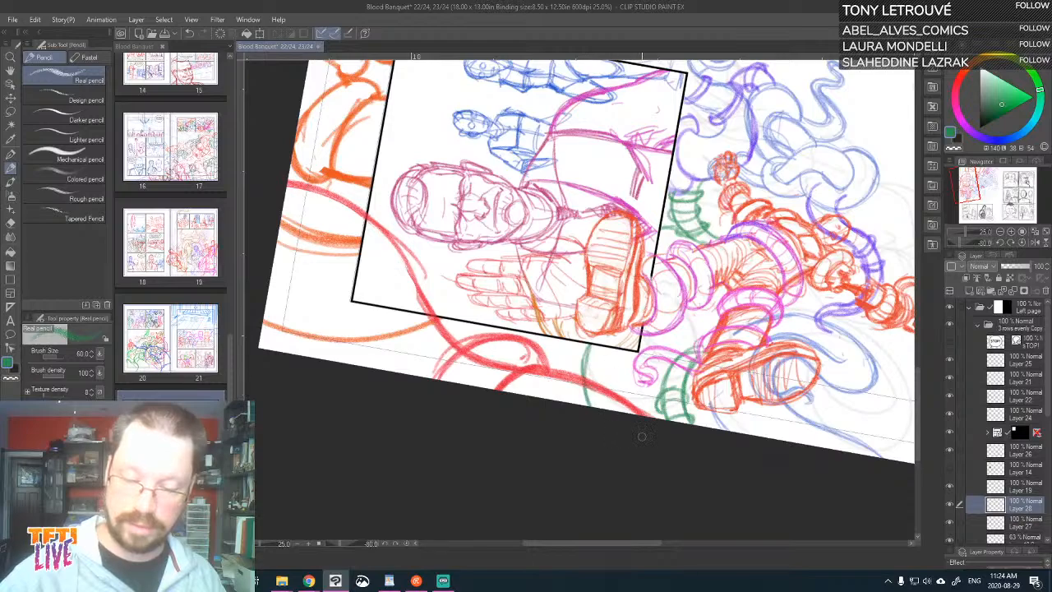
drag(618, 412, 617, 343)
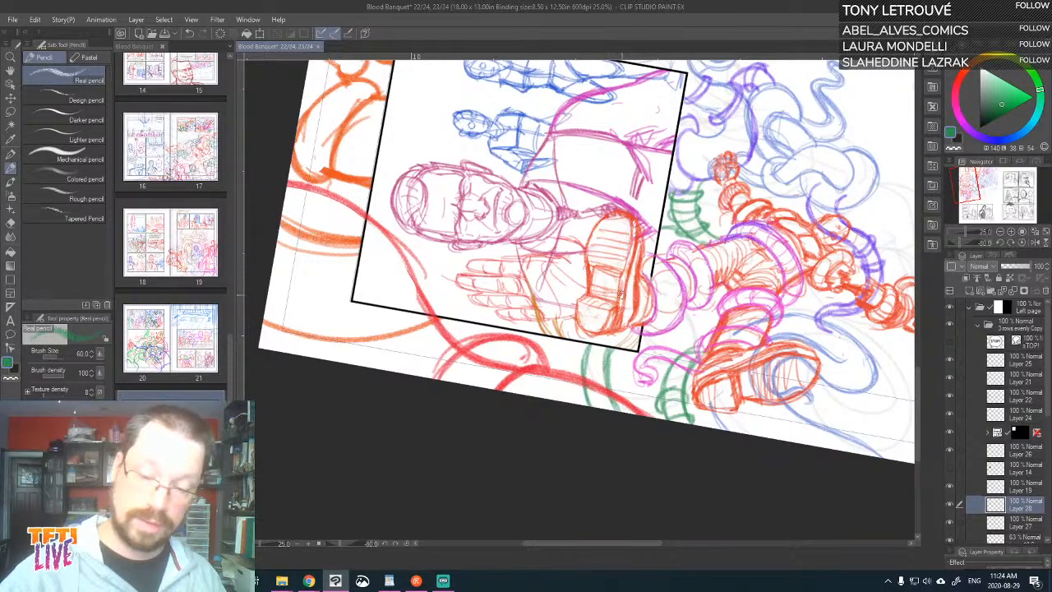
- Pencil further green tentacle strokes higher in the left margin, between the red tentacle and the first panel's left border
drag(561, 370, 556, 337)
mouse_move(559, 398)
mouse_down()
mouse_move(562, 322)
mouse_move(562, 366)
mouse_move(583, 318)
mouse_move(587, 349)
mouse_move(550, 336)
mouse_move(552, 391)
mouse_up()
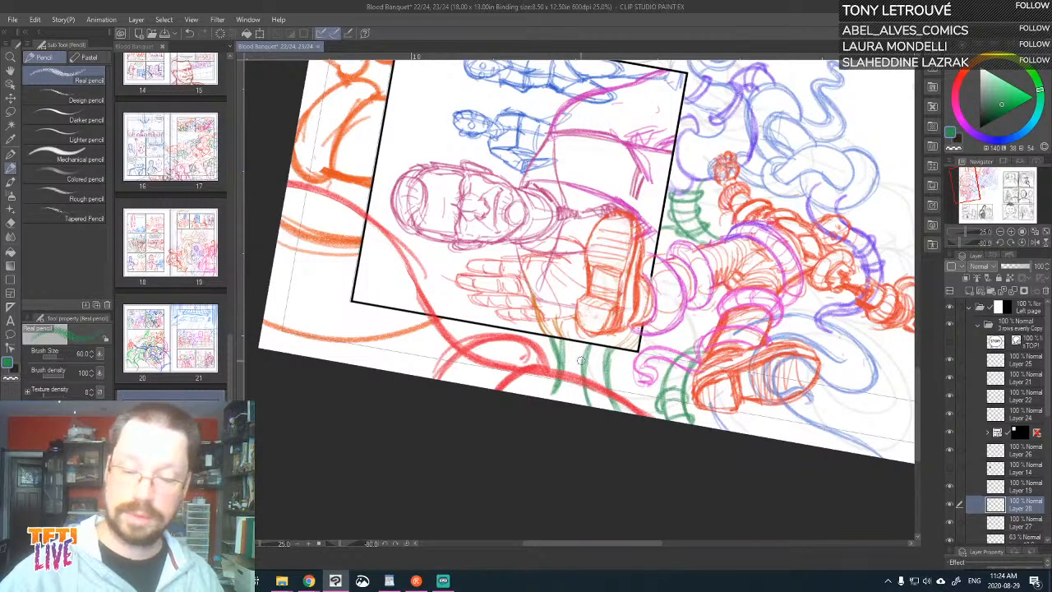
drag(586, 345, 581, 375)
key(asciicircum)
key(asciicircum)
key(asciicircum)
key(asciicircum)
key(asciicircum)
key(asciicircum)
key(asciicircum)
key(asciicircum)
key(asciicircum)
key(asciicircum)
key(asciicircum)
key(asciicircum)
key(asciicircum)
key(asciicircum)
key(asciicircum)
key(asciicircum)
key(asciicircum)
key(asciicircum)
key(asciicircum)
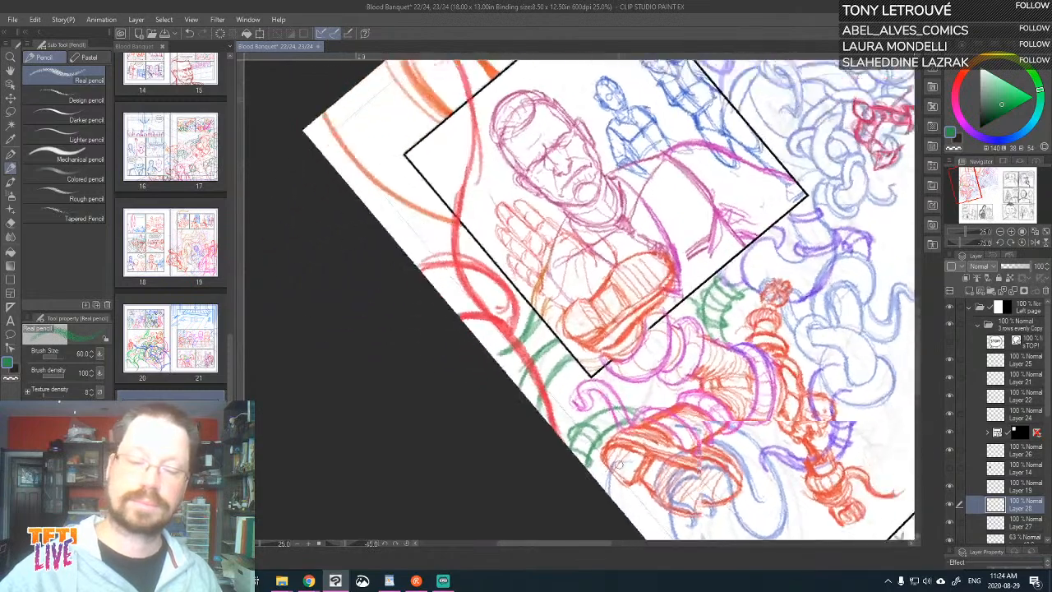
drag(617, 219, 711, 183)
drag(719, 246, 691, 188)
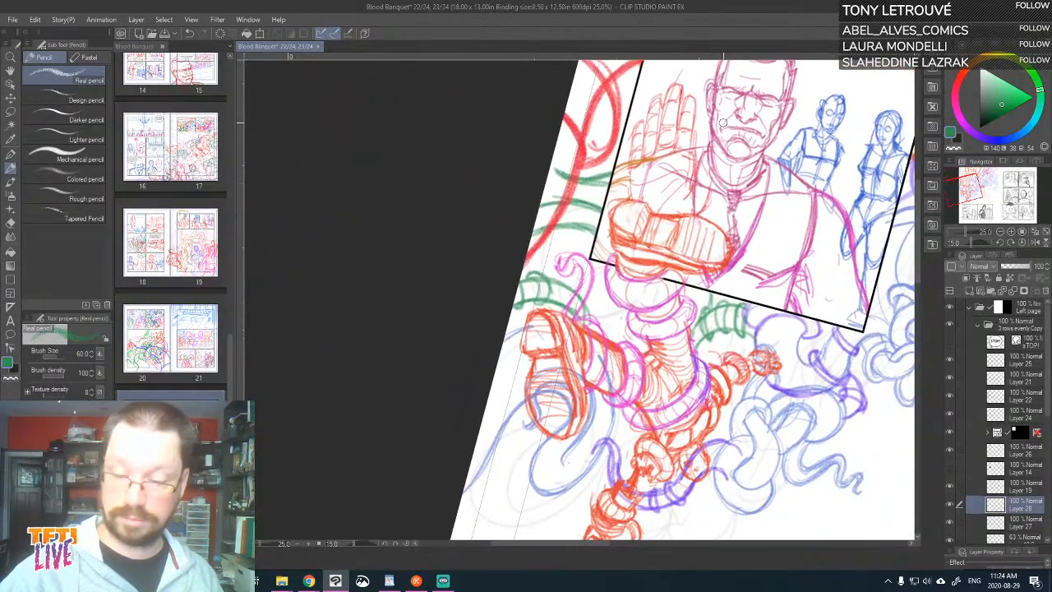
mouse_move(596, 323)
mouse_down()
mouse_move(619, 307)
mouse_move(615, 340)
mouse_move(621, 314)
mouse_move(603, 305)
mouse_move(620, 333)
mouse_move(602, 298)
mouse_move(622, 316)
mouse_up()
key(ctrl+z)
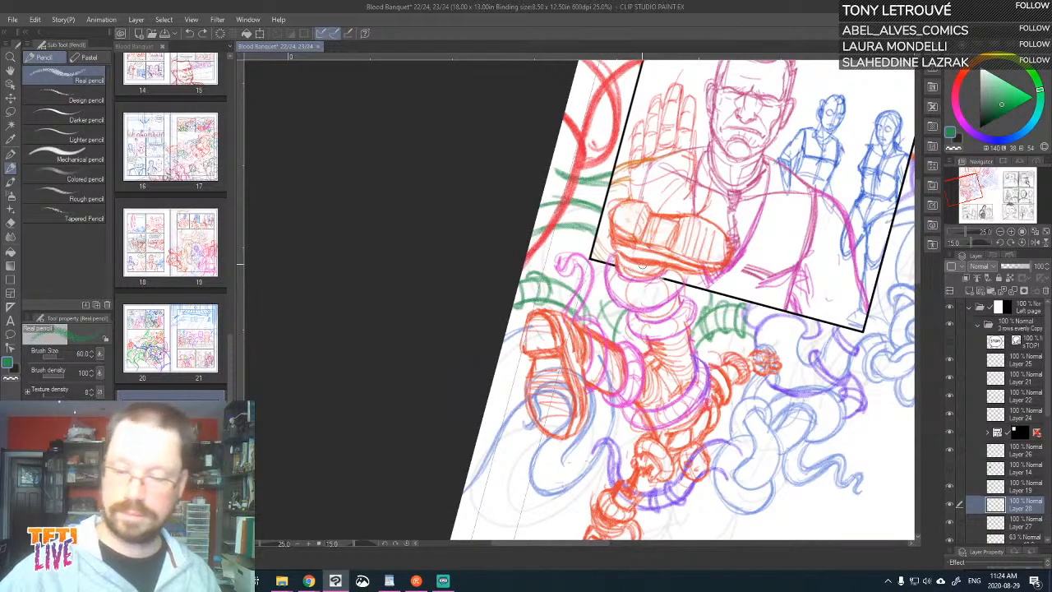
key(ctrl+z)
- Make Layer 19 the active layer and switch the pencil colour from green to red
scroll(702, 291, down, 2)
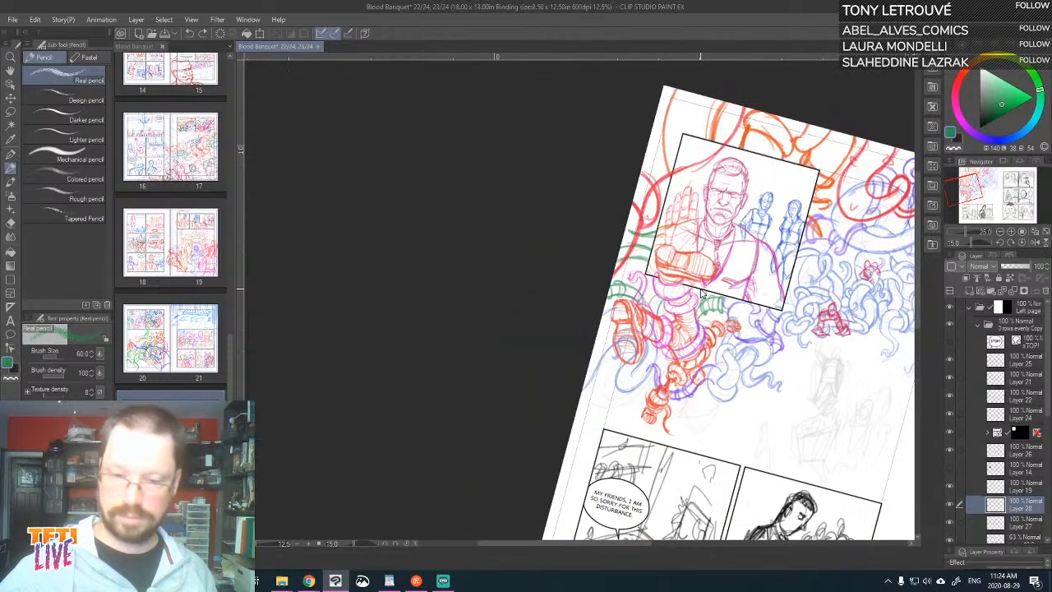
drag(830, 377, 655, 358)
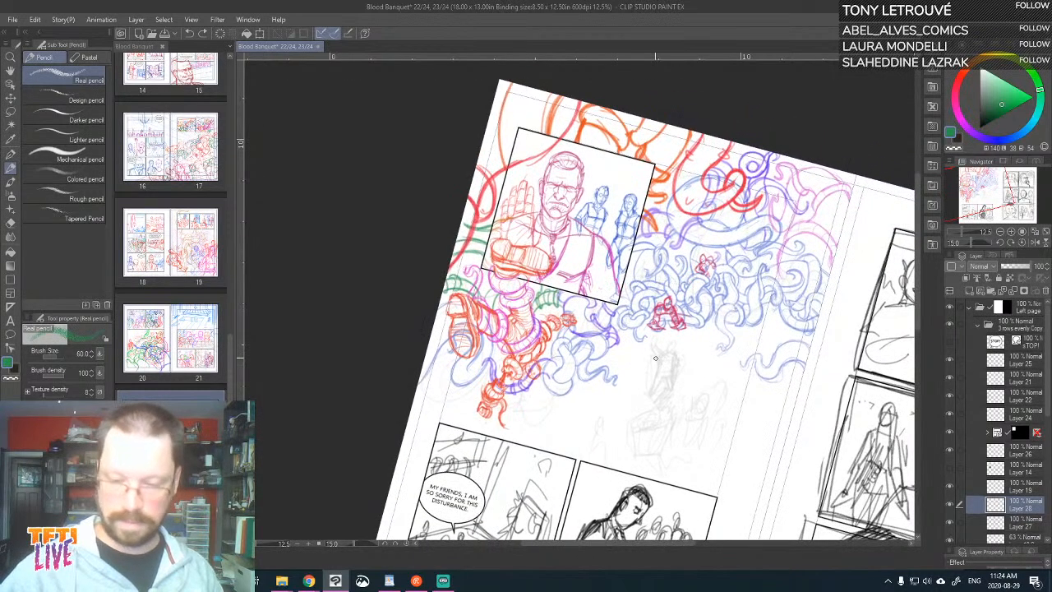
key(minus)
key(minus)
key(minus)
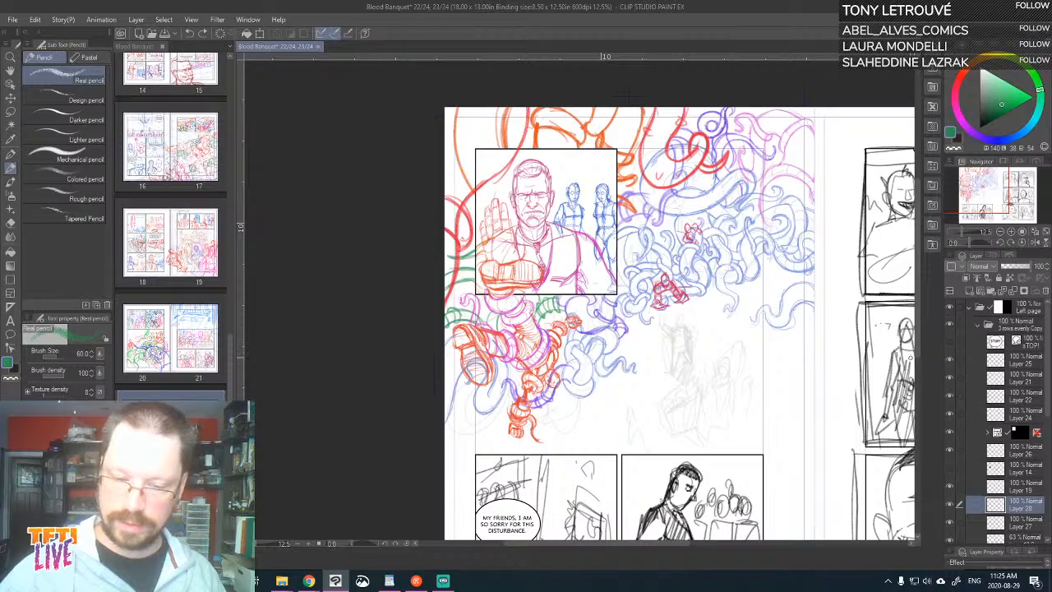
key(ctrl+plus)
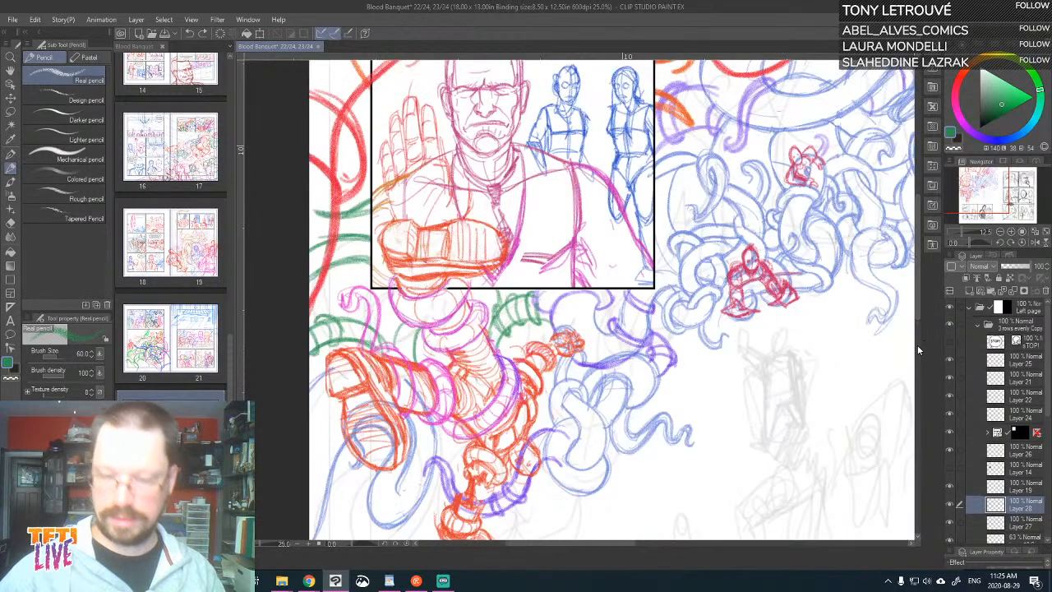
drag(845, 358, 665, 395)
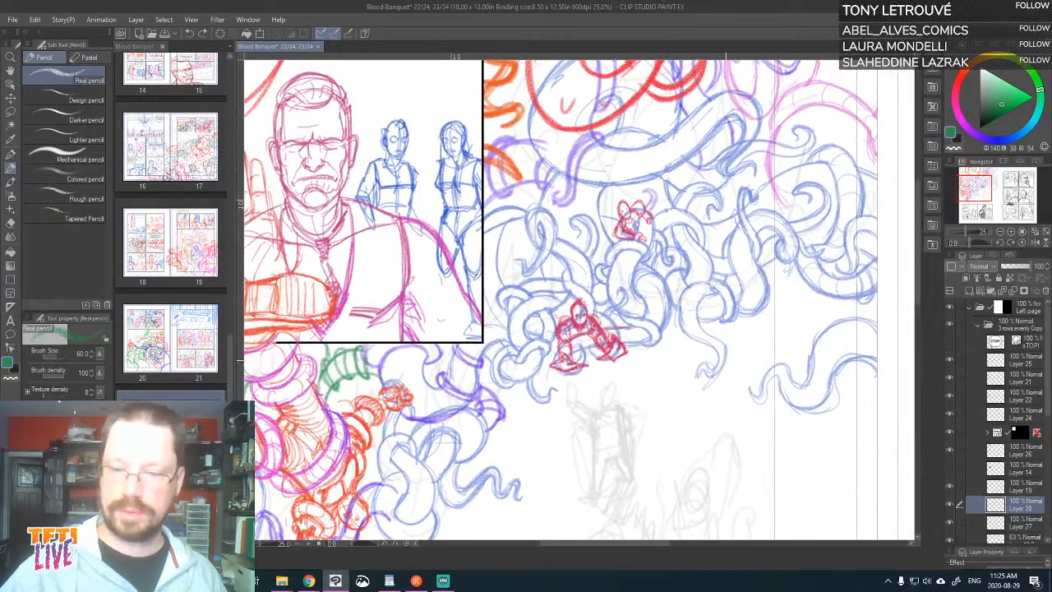
click(951, 488)
click(950, 489)
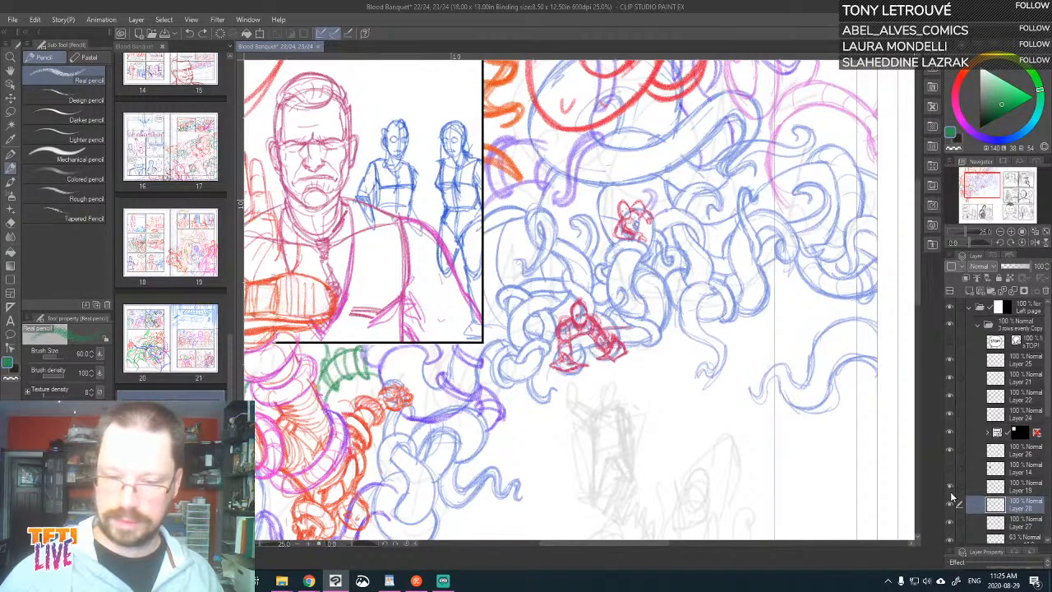
click(1019, 493)
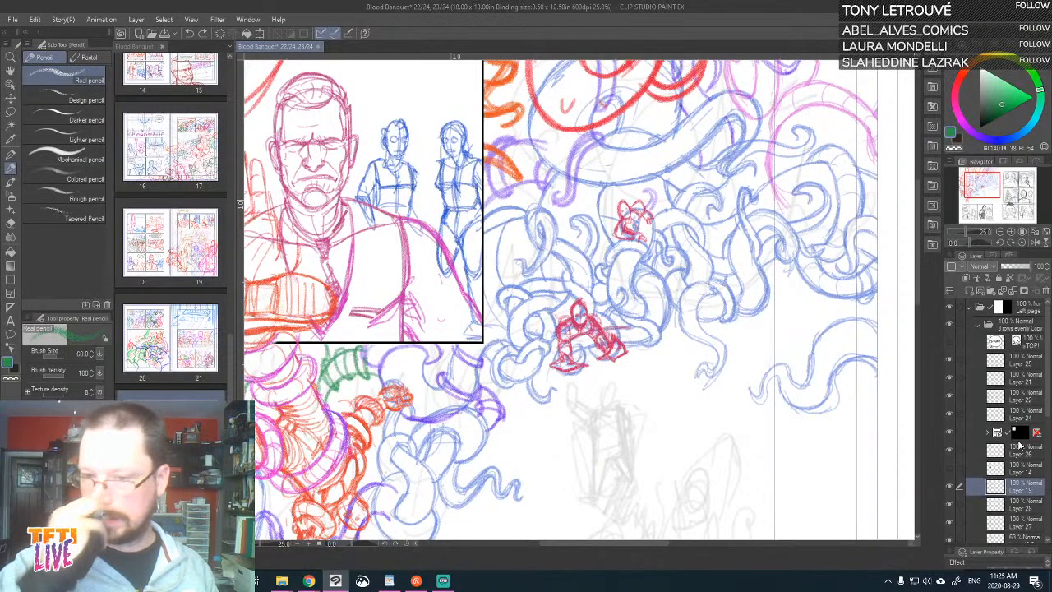
mouse_move(718, 273)
mouse_down()
mouse_move(677, 417)
mouse_move(670, 379)
mouse_move(686, 336)
mouse_move(834, 179)
mouse_up()
drag(615, 377, 590, 332)
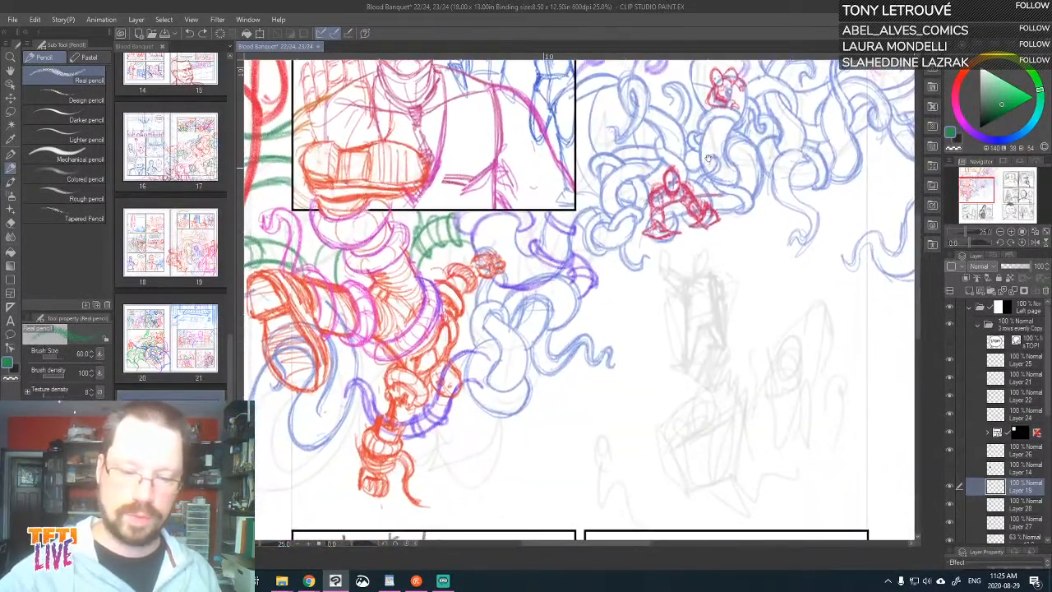
drag(708, 159, 632, 255)
click(970, 78)
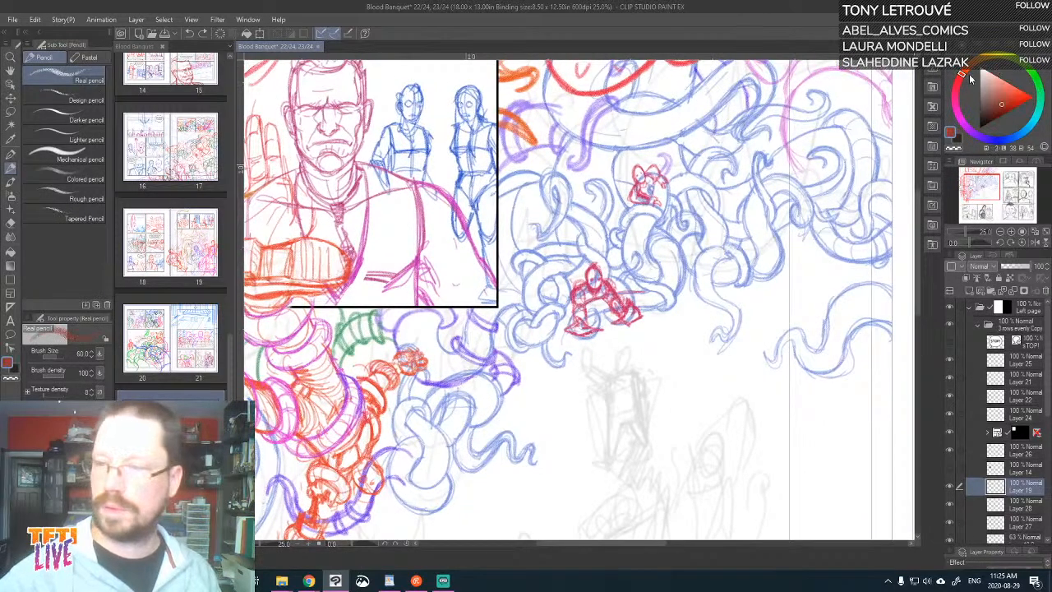
- Brighten the red and pencil a tiny figure among the blue tentacle loops below the first panel, right of the orange limb
drag(784, 208, 734, 196)
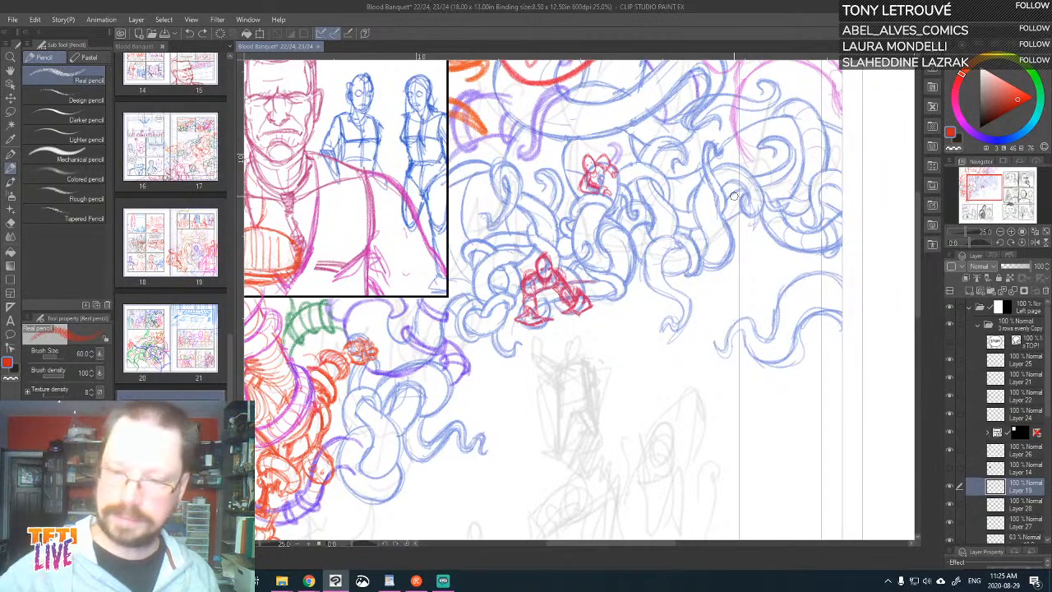
drag(783, 199, 759, 307)
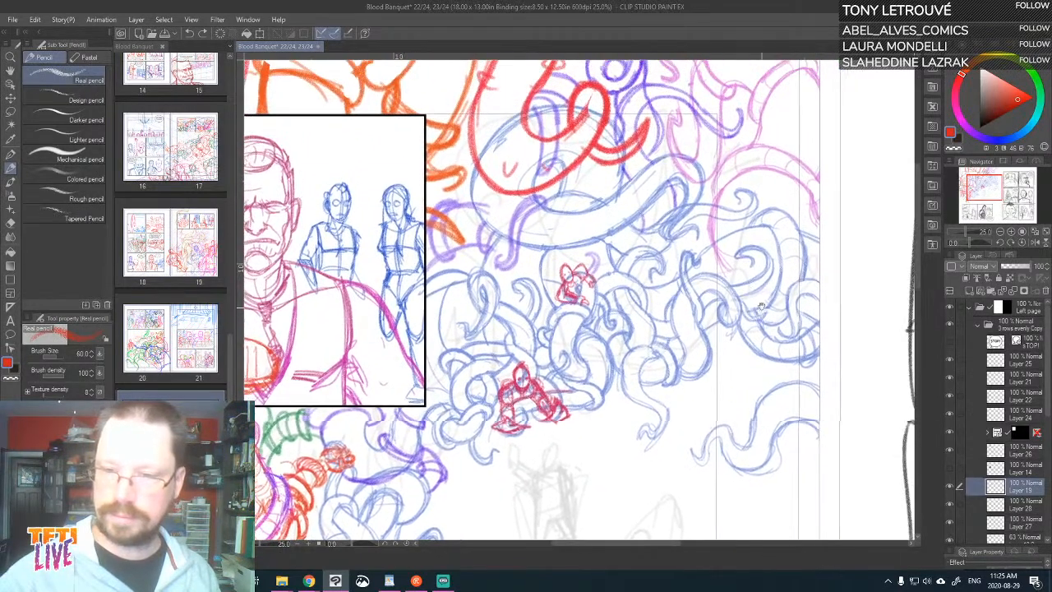
drag(789, 182, 859, 91)
drag(703, 285, 785, 200)
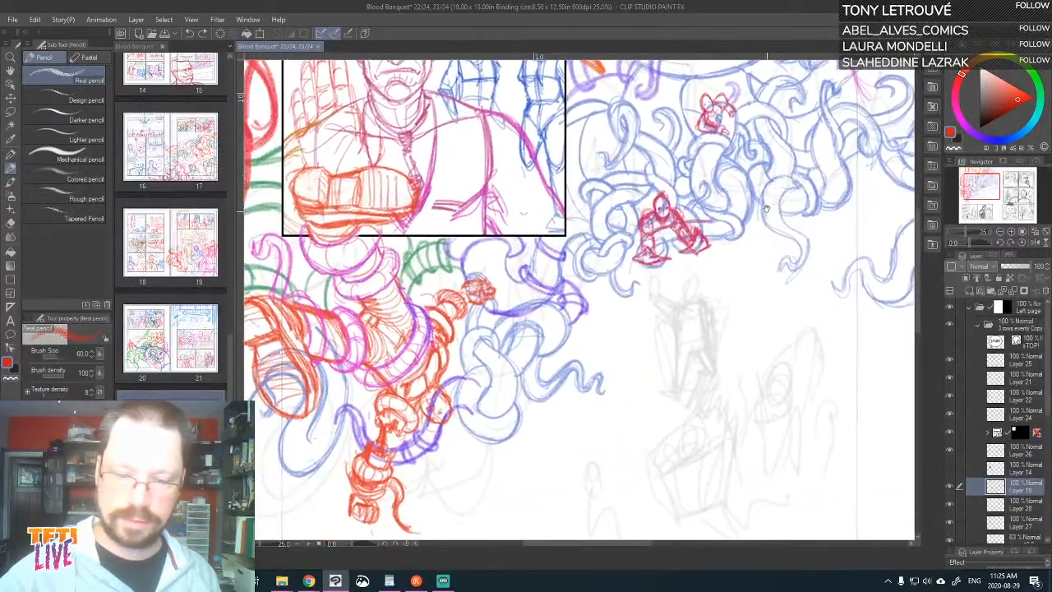
drag(703, 275, 740, 237)
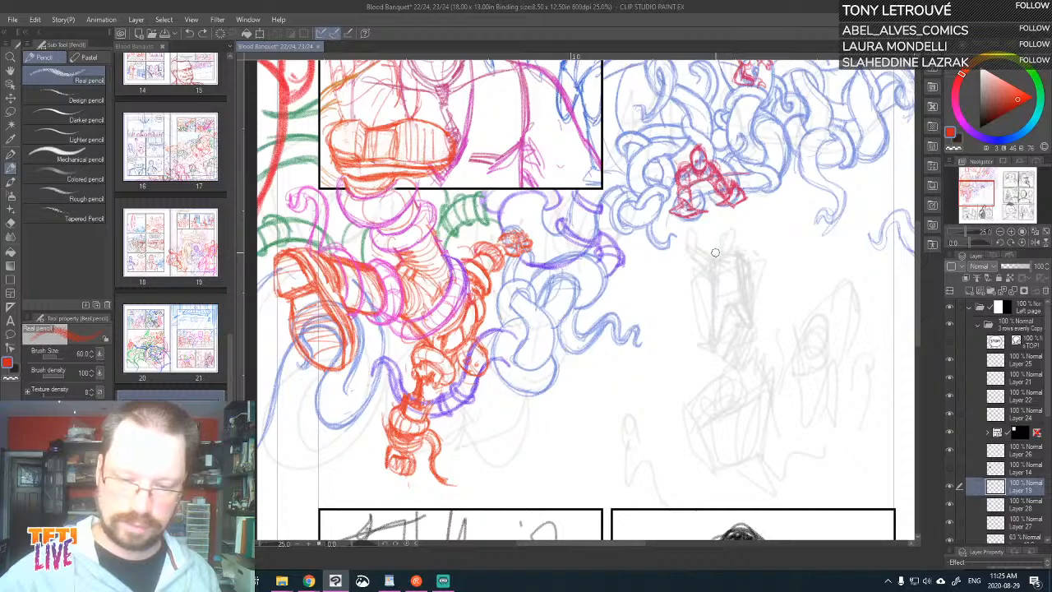
drag(621, 327, 707, 335)
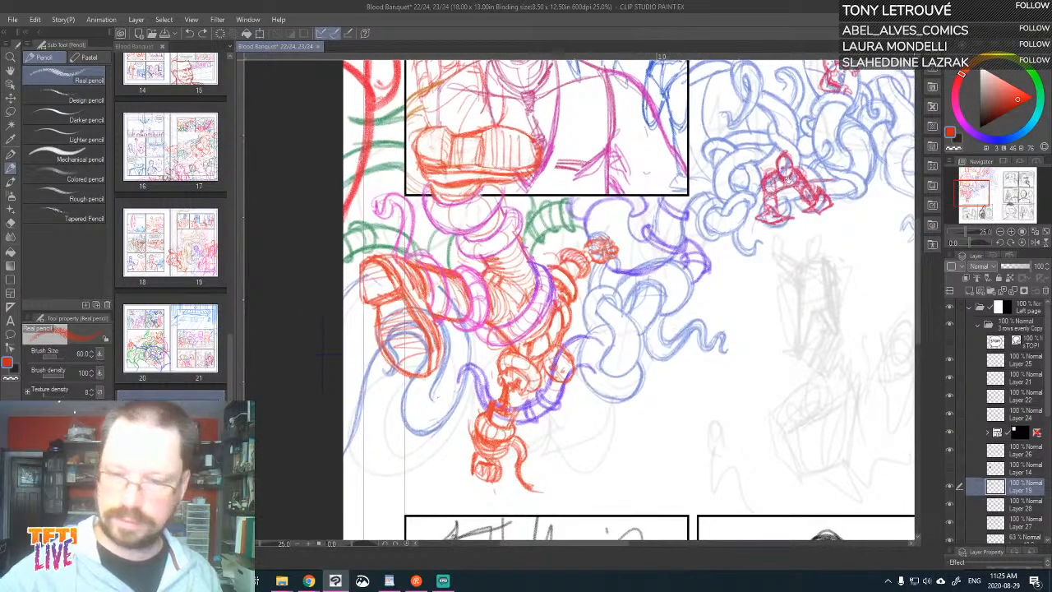
mouse_move(621, 305)
mouse_down()
mouse_move(522, 444)
mouse_move(583, 328)
mouse_move(590, 335)
mouse_up()
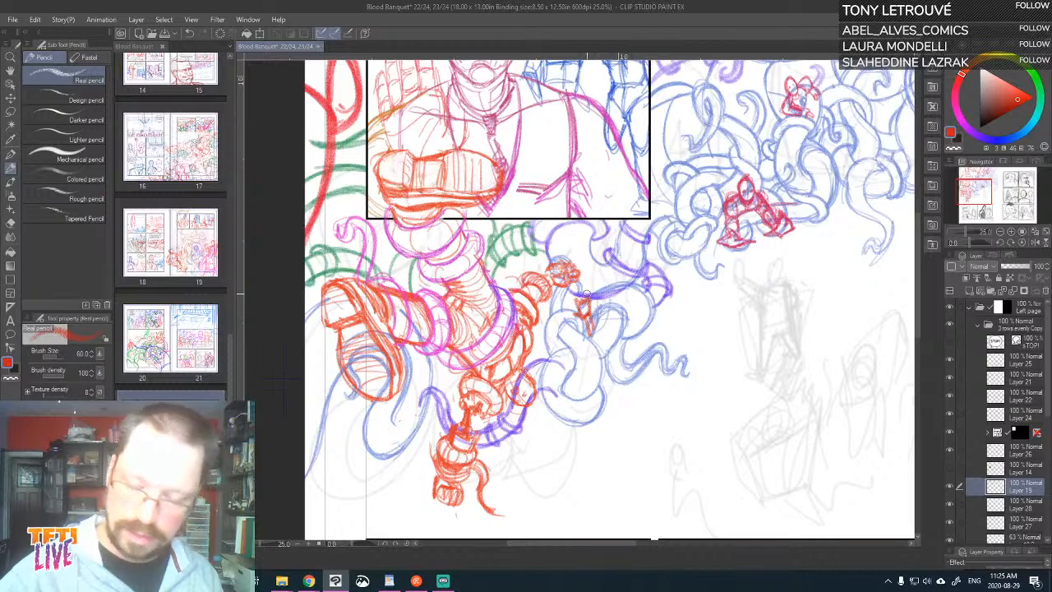
- Toggle the visibility of Layer 28 and Layer 27 to check which tentacle strokes each one holds
mouse_move(697, 333)
mouse_down()
mouse_move(669, 326)
mouse_move(650, 254)
mouse_up()
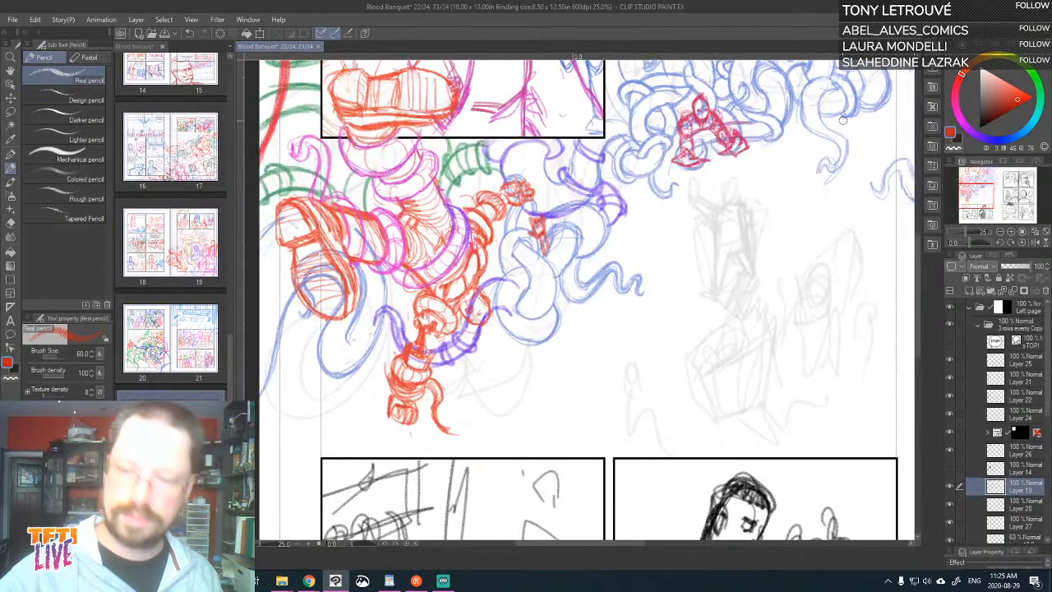
mouse_move(817, 91)
mouse_down()
mouse_move(772, 154)
mouse_move(779, 220)
mouse_up()
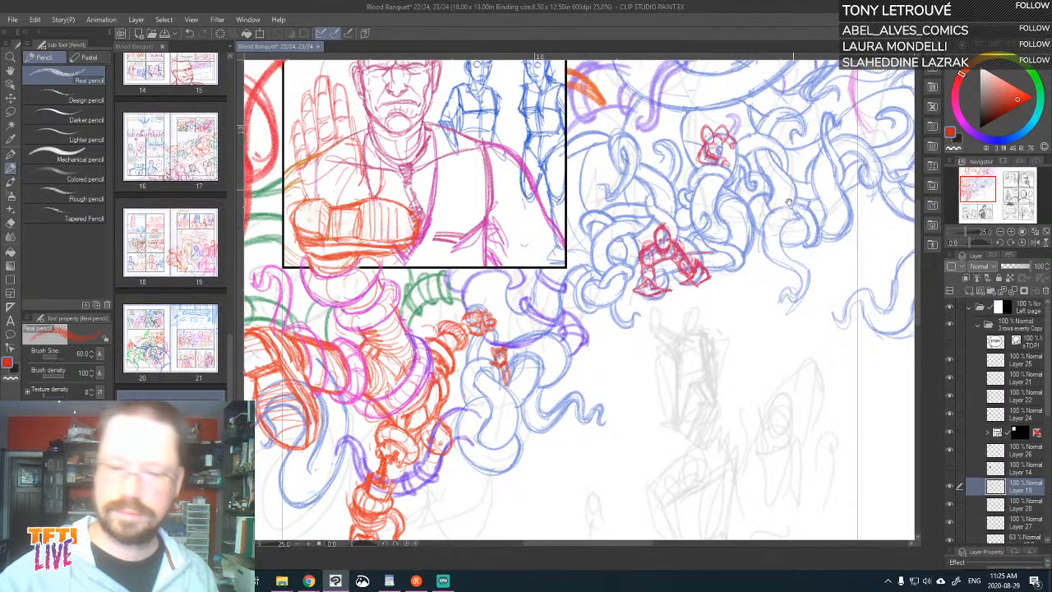
drag(764, 195, 770, 383)
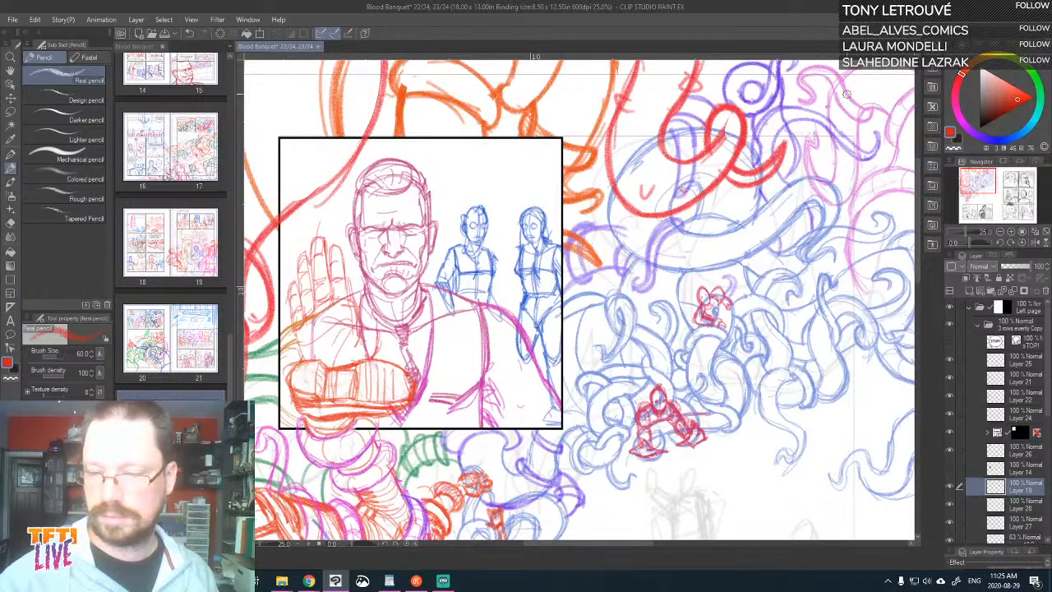
drag(828, 222, 766, 216)
click(950, 504)
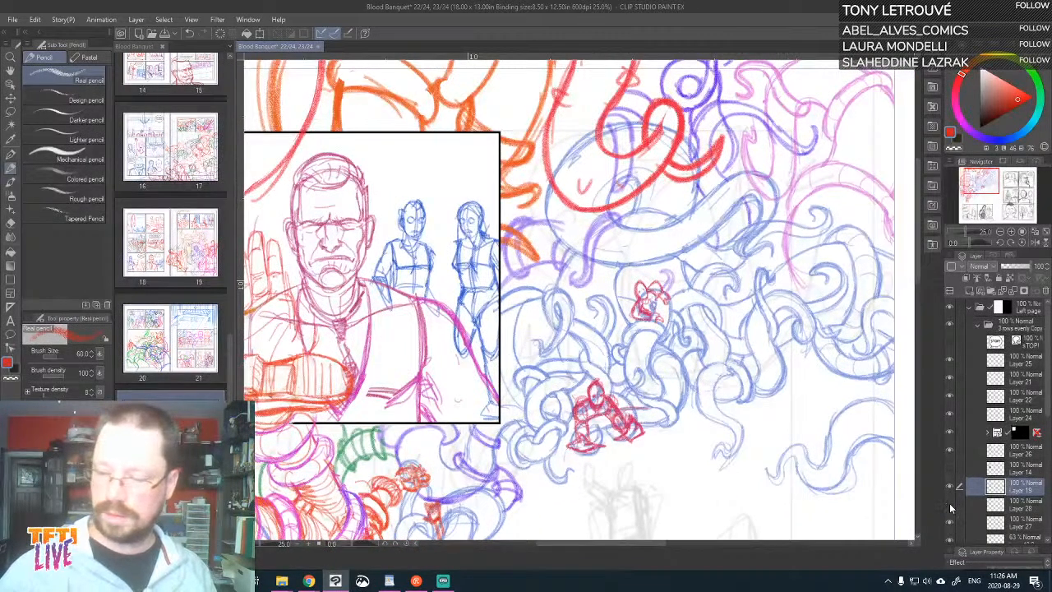
click(950, 506)
click(950, 505)
click(950, 524)
click(950, 524)
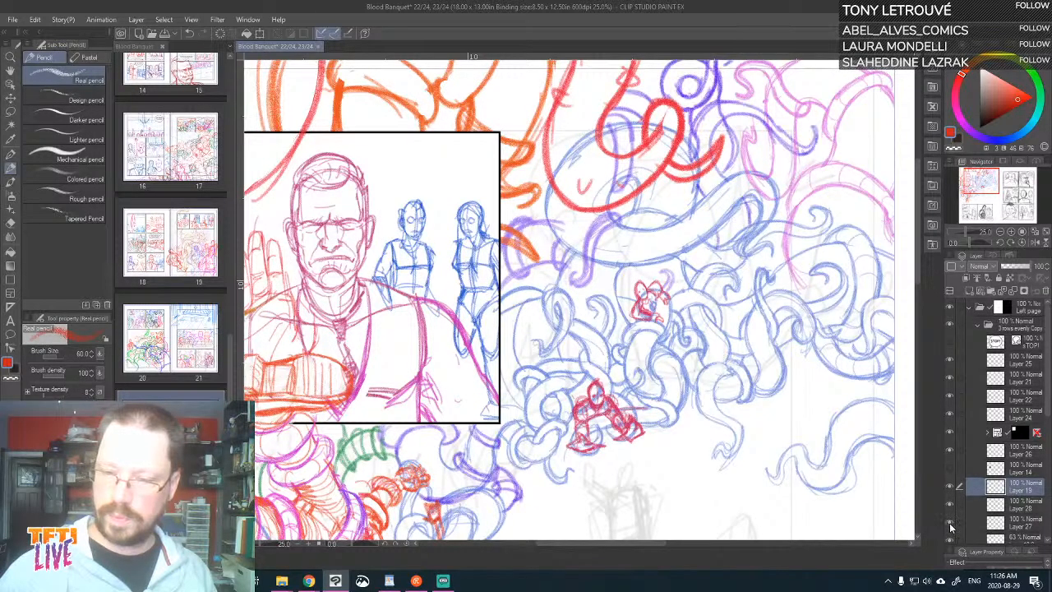
- Toggle the visibility of Layer 18 Copy and Layer 18 to check which tentacle strokes each one holds
scroll(1037, 444, down, 3)
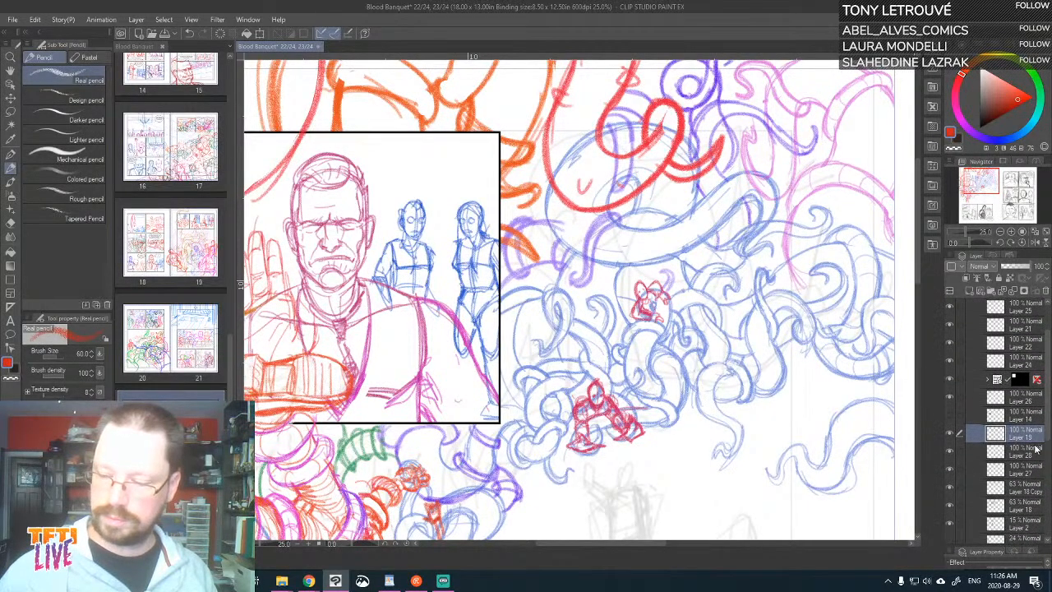
click(950, 488)
click(950, 488)
click(950, 505)
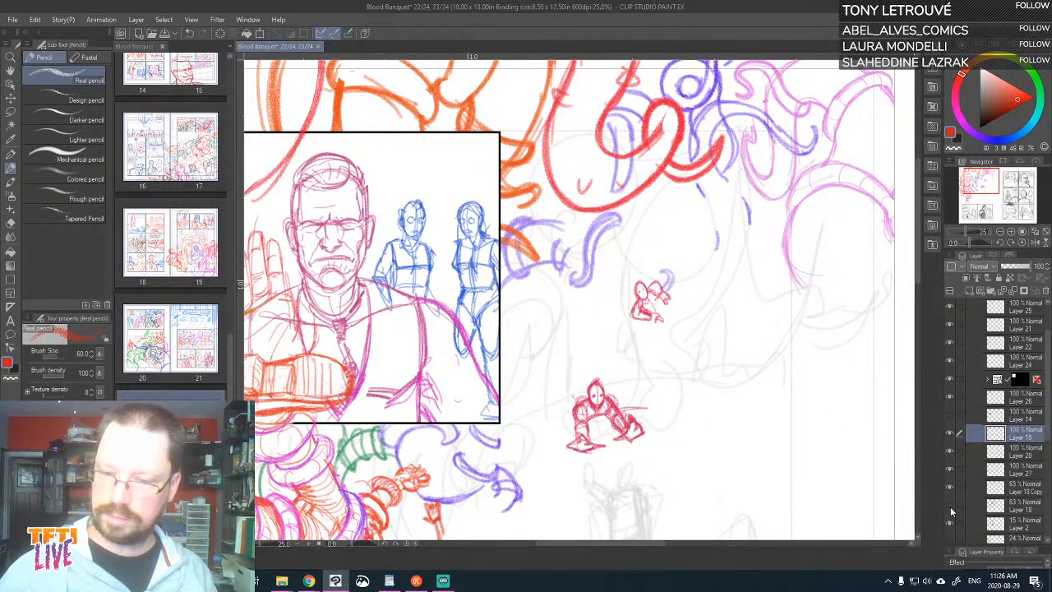
click(950, 505)
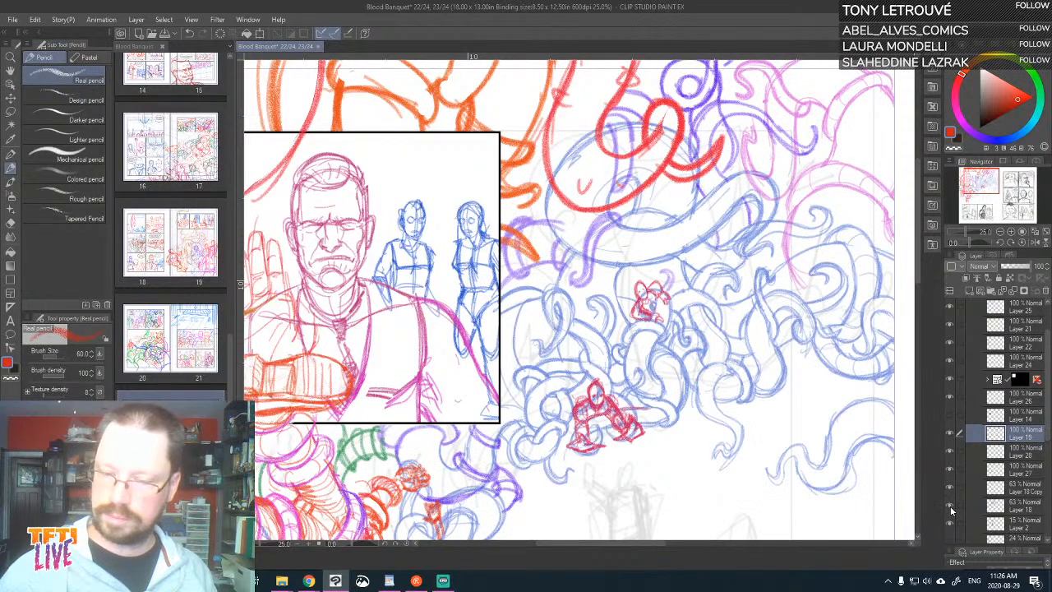
- Move Layer 19 down between Layer 18 Copy and Layer 18 and rename it PEOPLE
click(1025, 506)
drag(1025, 433, 1009, 499)
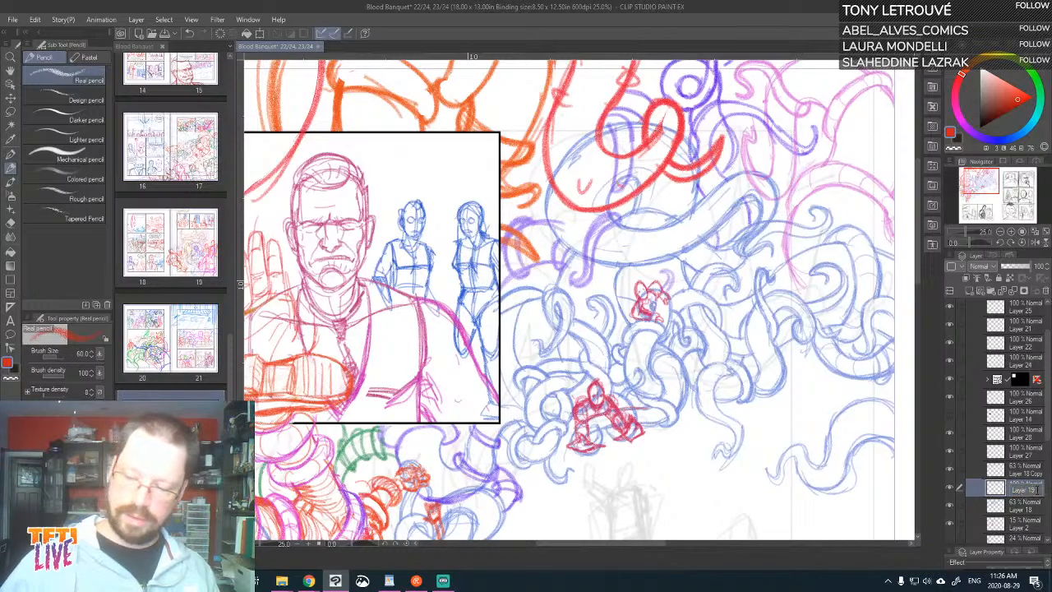
text(FES)
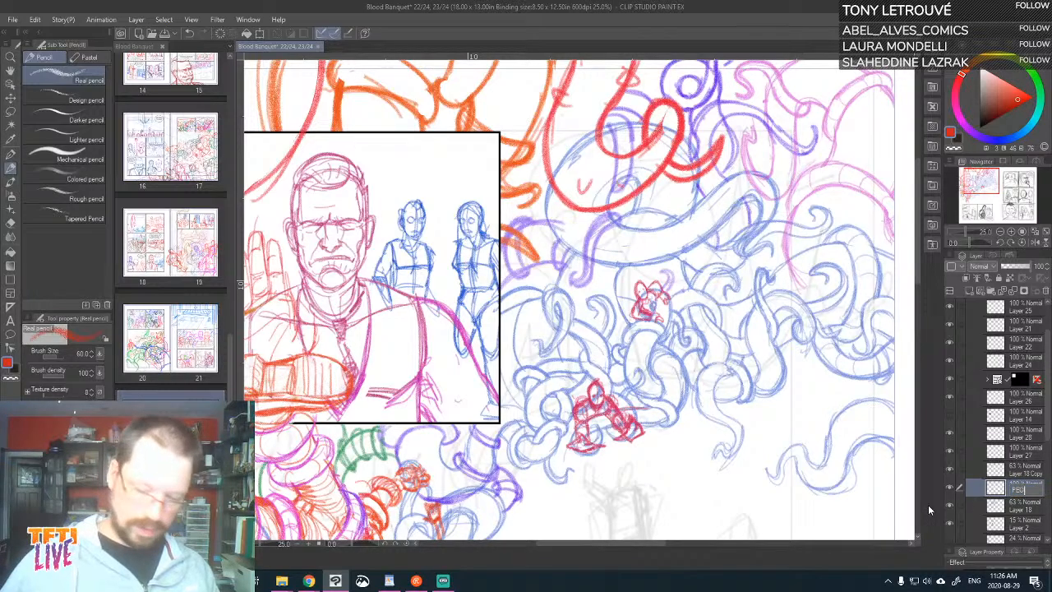
text(PLE)
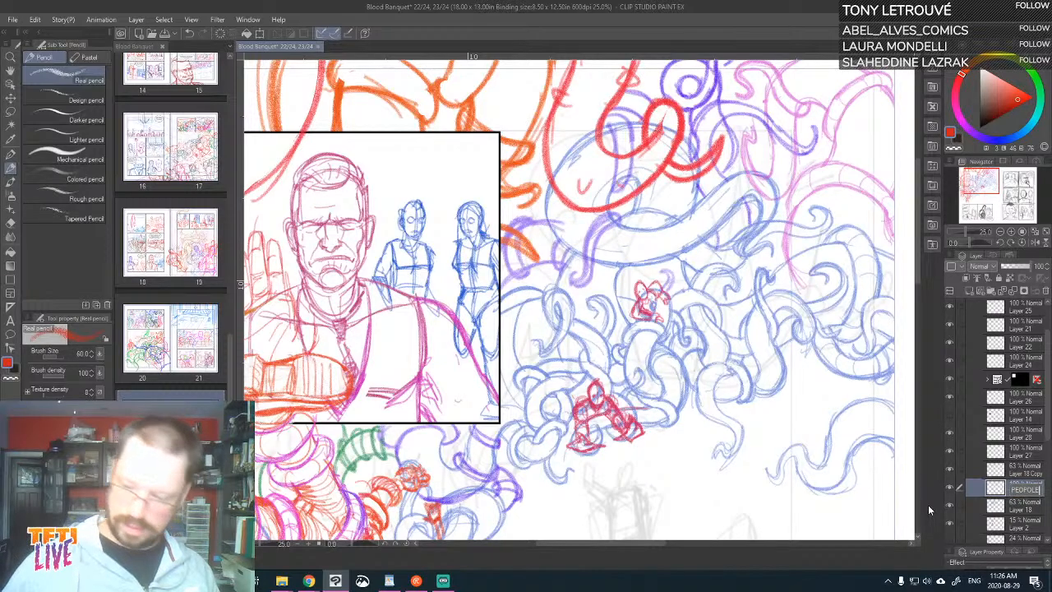
key(BackSpace)
key(BackSpace)
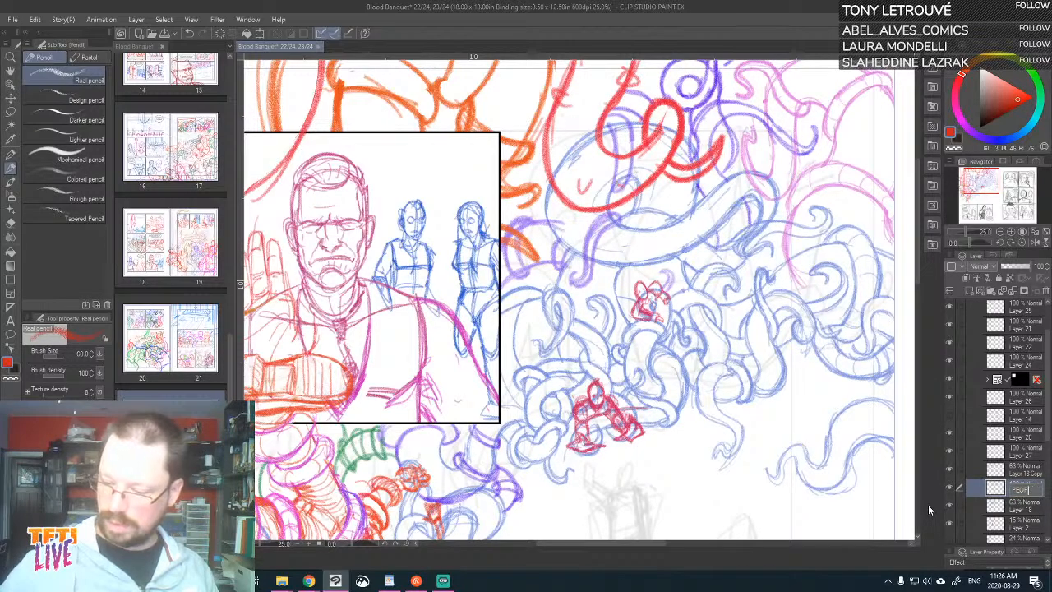
text(LE)
key(Return)
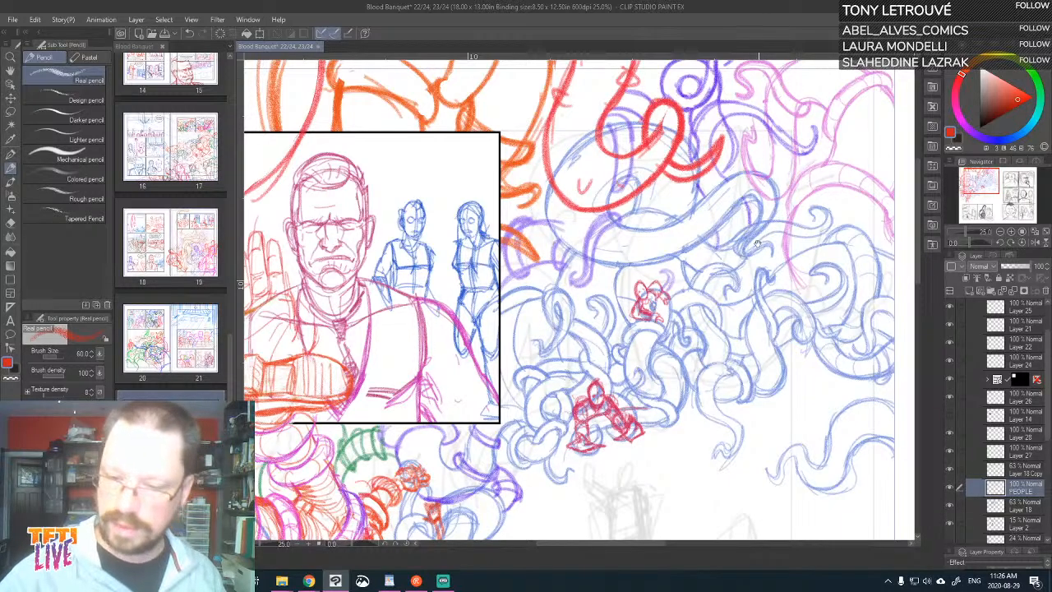
- Pencil a small red curve inside the curled blue tentacle tip below the red loop, undoing the last stroke beside it
drag(747, 177, 704, 198)
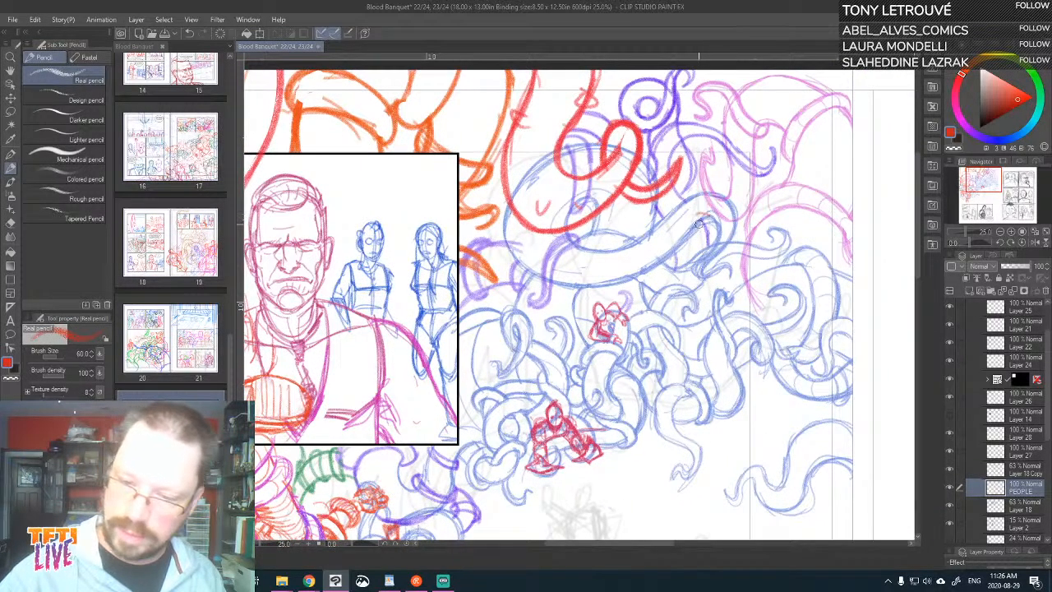
drag(705, 226, 715, 228)
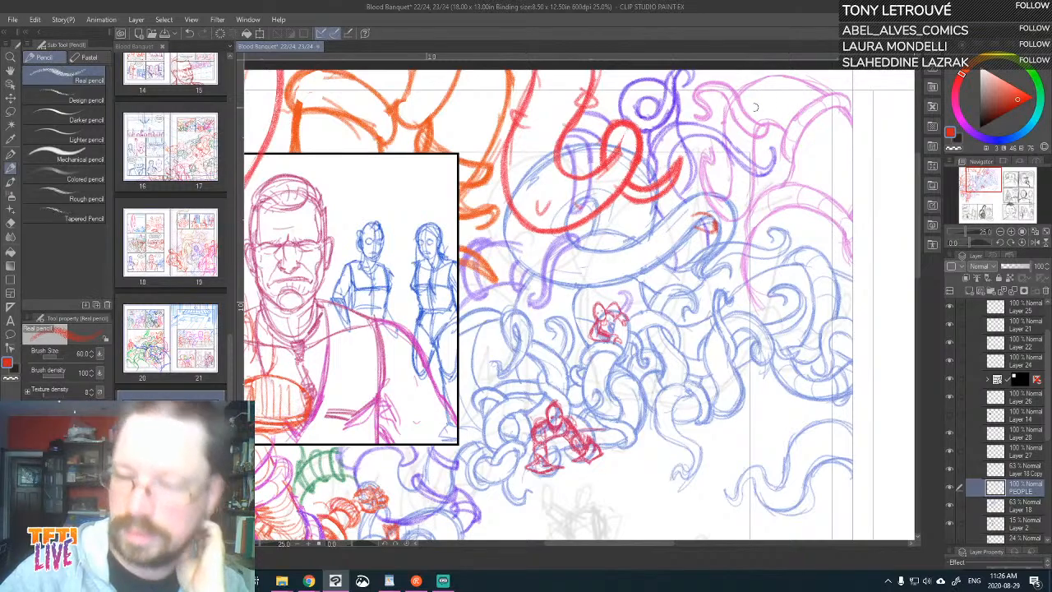
drag(704, 216, 679, 222)
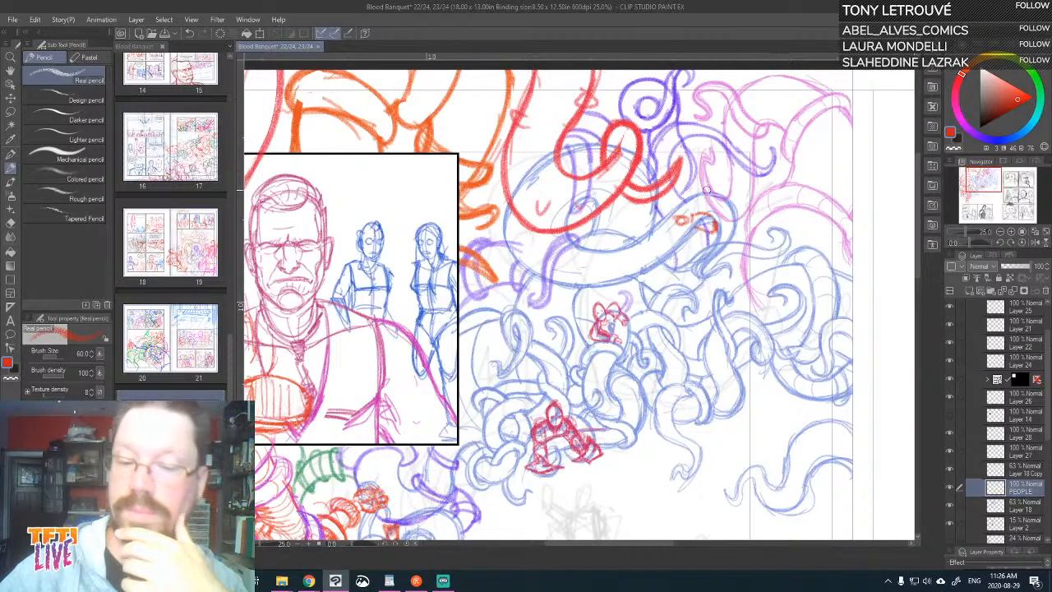
key(ctrl+z)
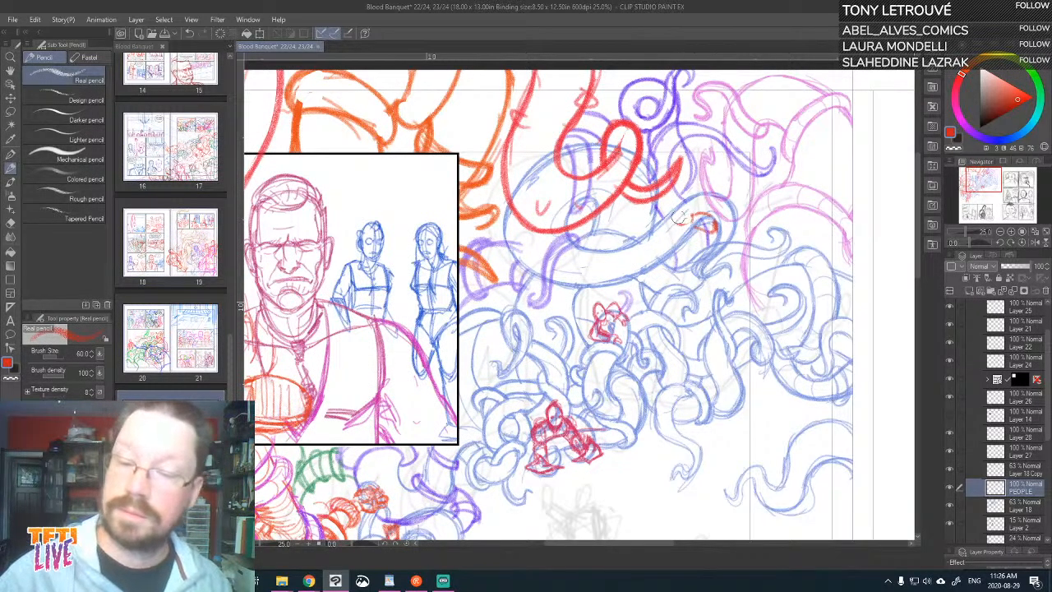
- Pencil the red legs of a small figure sticking out of the curled blue tentacle tip
key(asciicircum)
key(asciicircum)
key(asciicircum)
key(asciicircum)
key(asciicircum)
key(asciicircum)
key(asciicircum)
key(asciicircum)
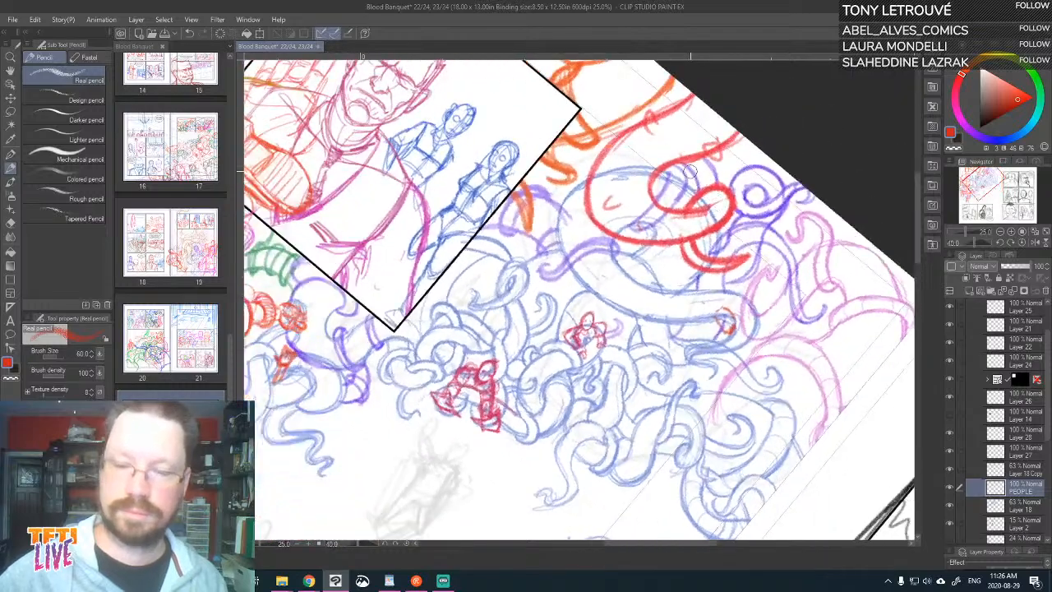
drag(711, 246, 671, 195)
mouse_move(687, 257)
mouse_down()
mouse_move(687, 209)
mouse_move(668, 223)
mouse_move(678, 231)
mouse_move(681, 215)
mouse_move(677, 273)
mouse_move(673, 214)
mouse_move(650, 227)
mouse_move(667, 219)
mouse_move(677, 263)
mouse_up()
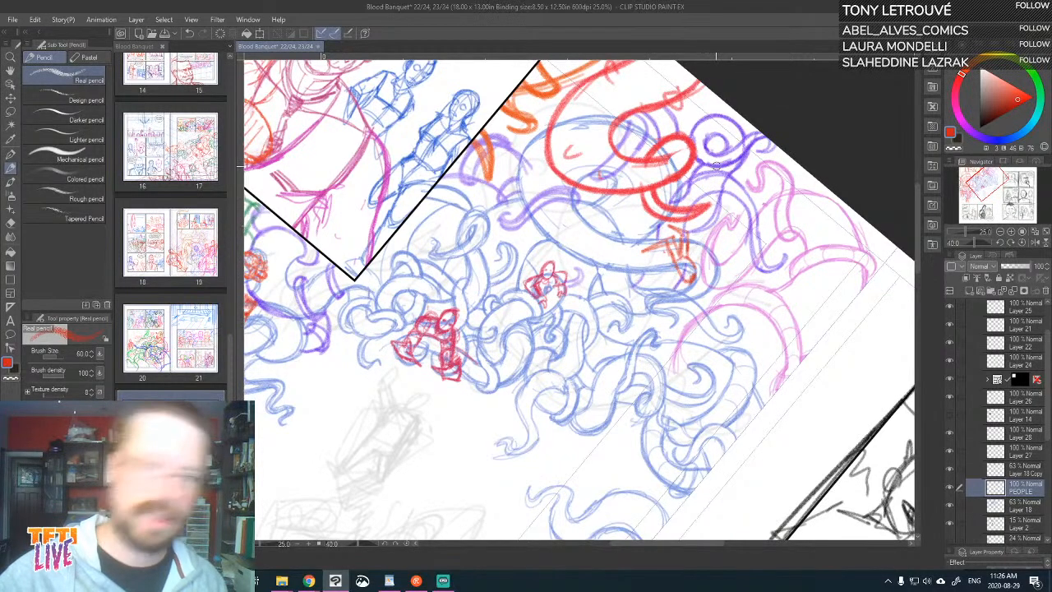
- Lasso the small red legs at the tentacle tip, shift them slightly, and clear the selection
click(11, 110)
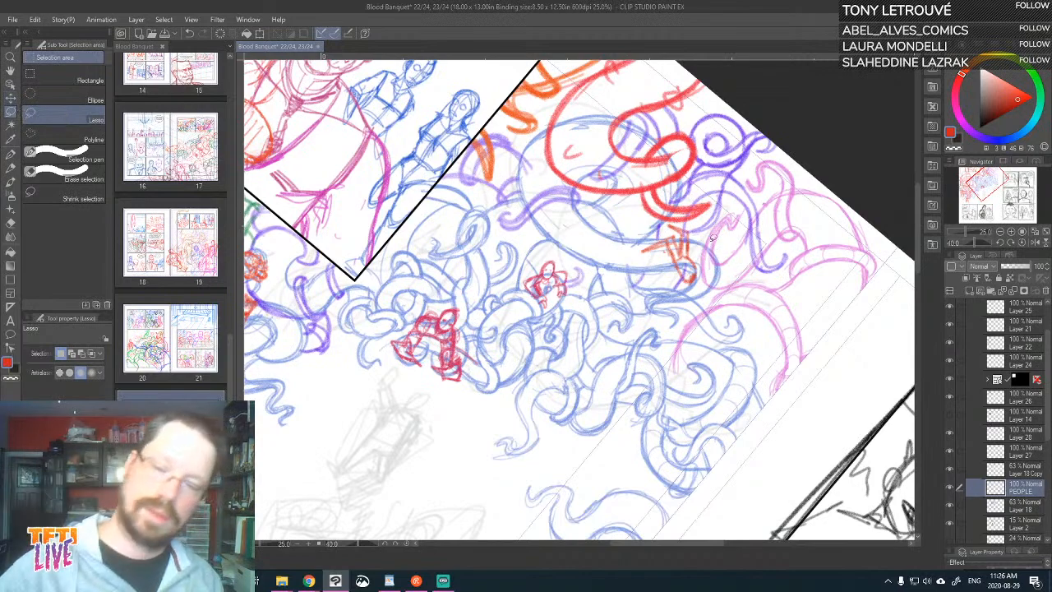
mouse_move(637, 209)
mouse_down()
mouse_move(628, 263)
mouse_move(635, 215)
mouse_up()
click(10, 97)
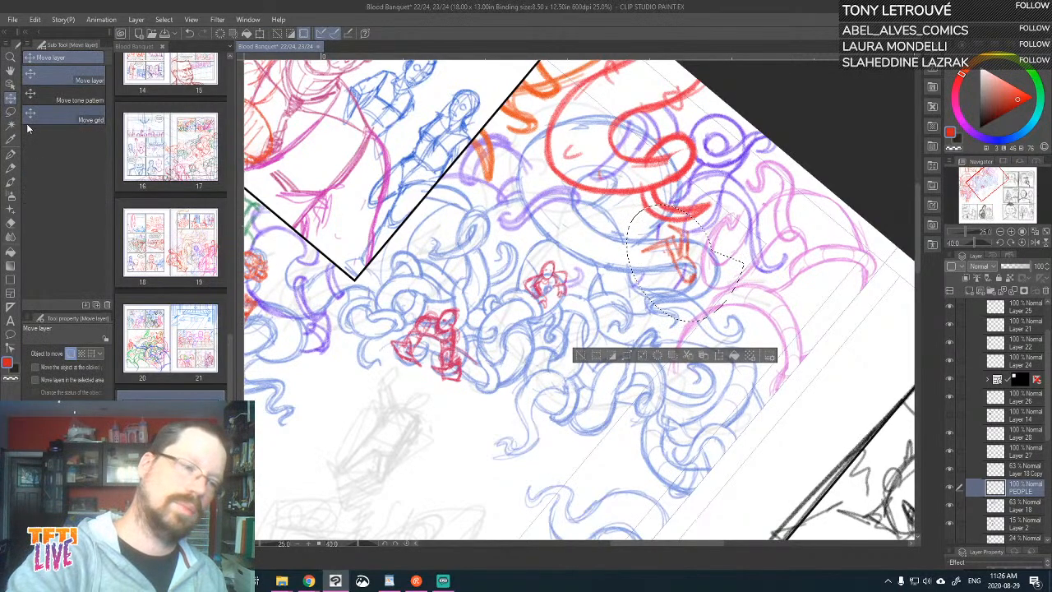
drag(694, 278, 701, 285)
key(minus)
key(minus)
key(minus)
key(minus)
key(minus)
key(minus)
key(minus)
key(minus)
key(minus)
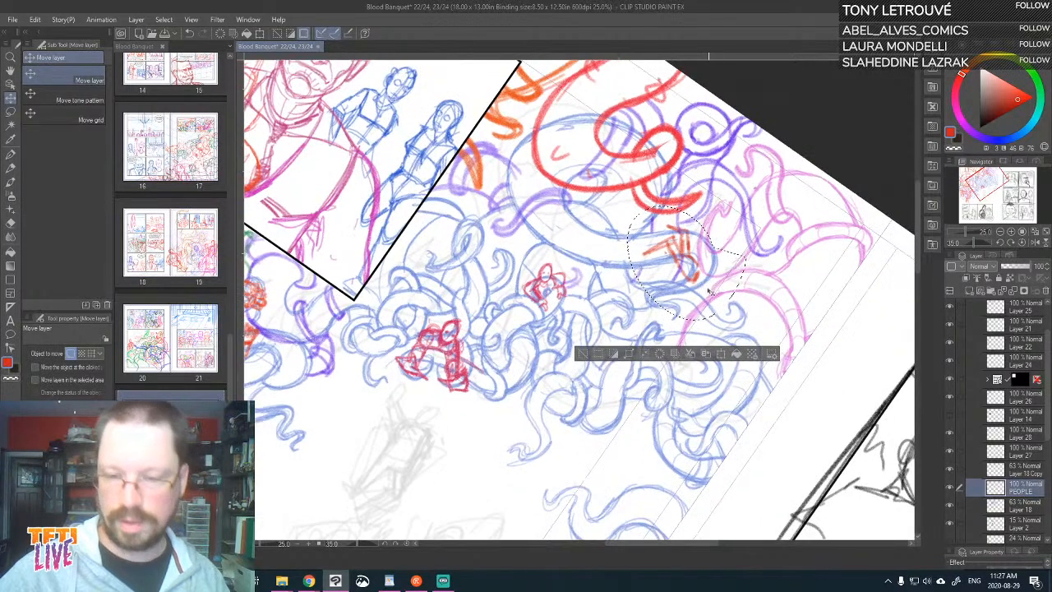
scroll(698, 295, down, 1)
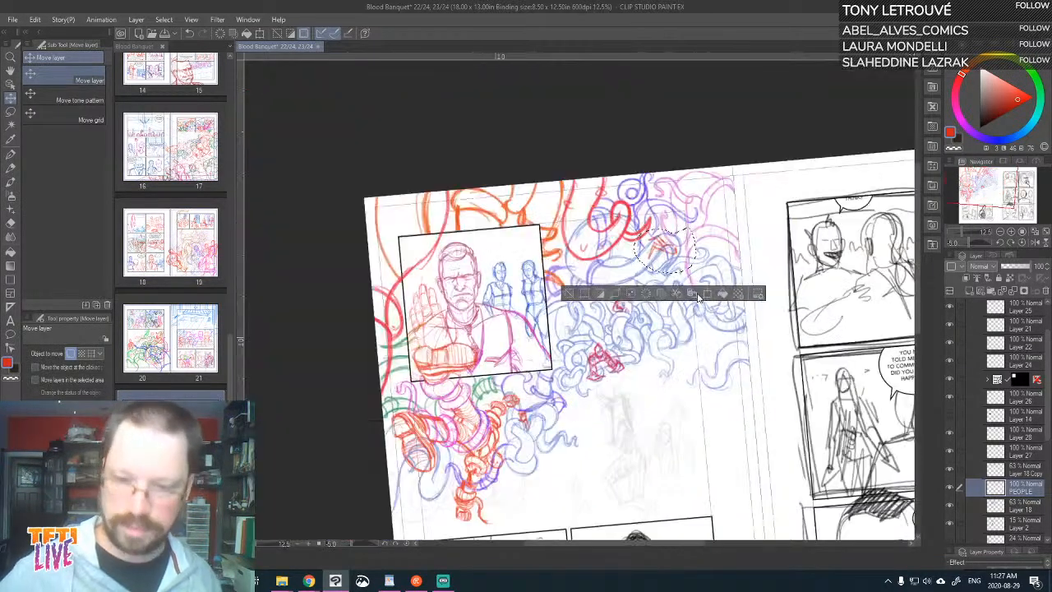
key(ctrl+plus)
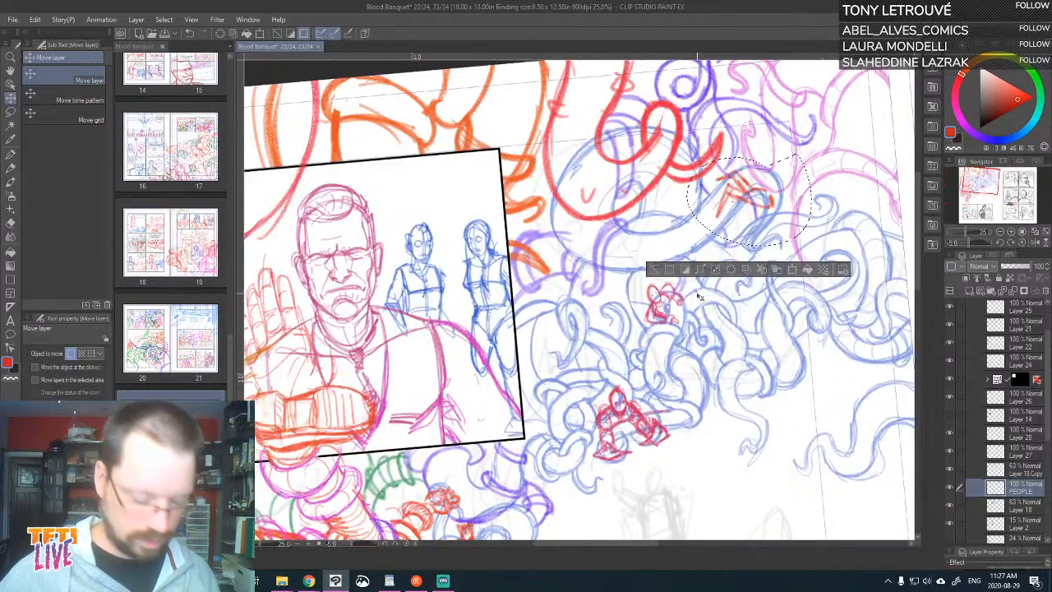
key(ctrl+d)
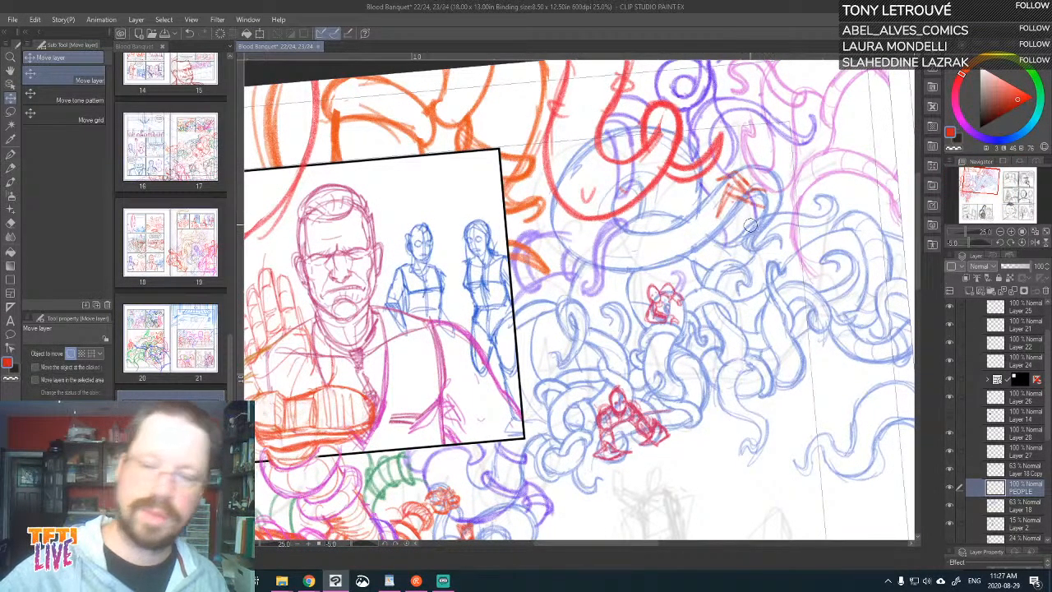
- Add more red pencil strokes to the small figure's hips and bent legs at the curled tentacle tip
click(10, 168)
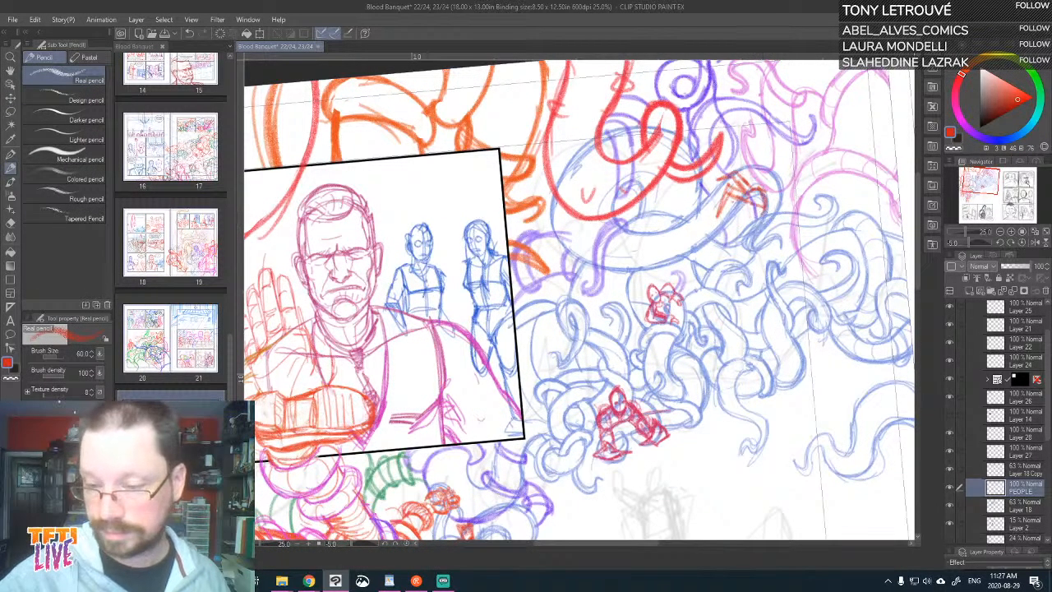
drag(731, 230, 699, 248)
key(asciicircum)
key(asciicircum)
mouse_move(712, 201)
mouse_down()
mouse_move(704, 214)
mouse_move(719, 199)
mouse_up()
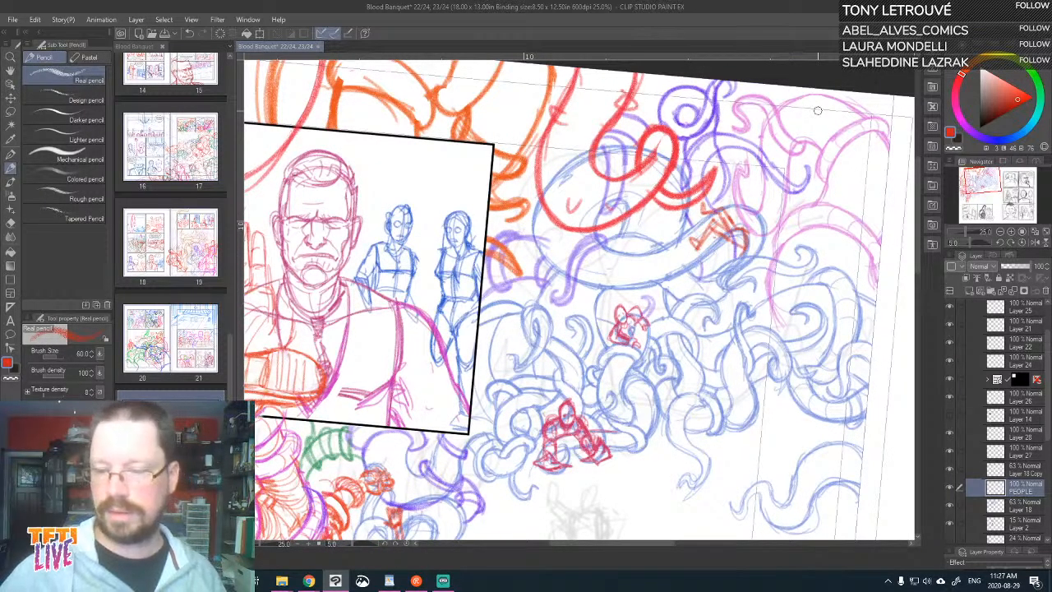
- Make Layer 18 the active layer and set the pencil to blue with a brush size of 30
click(950, 507)
click(950, 507)
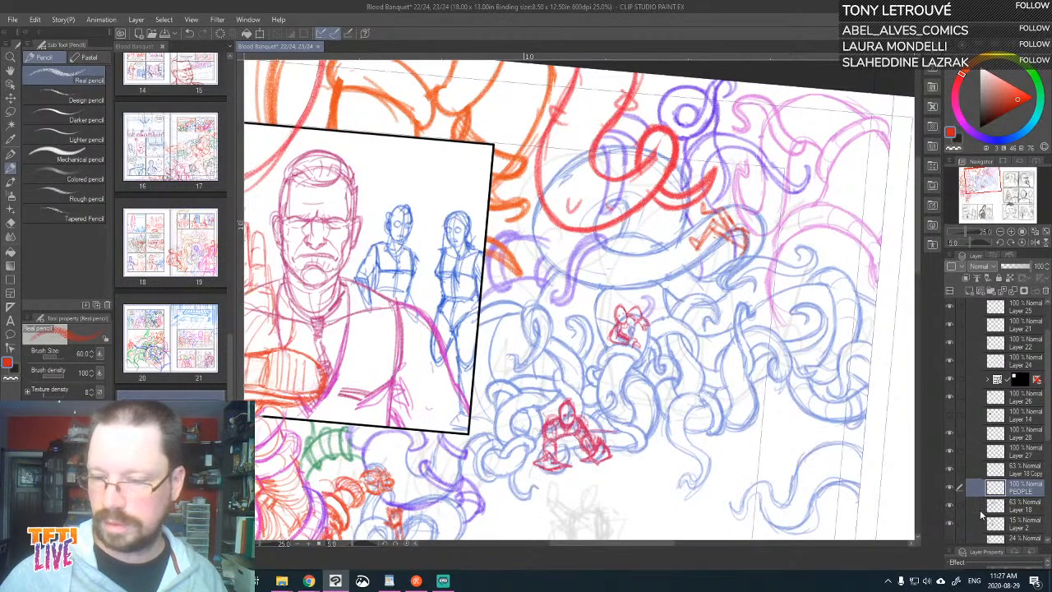
click(997, 506)
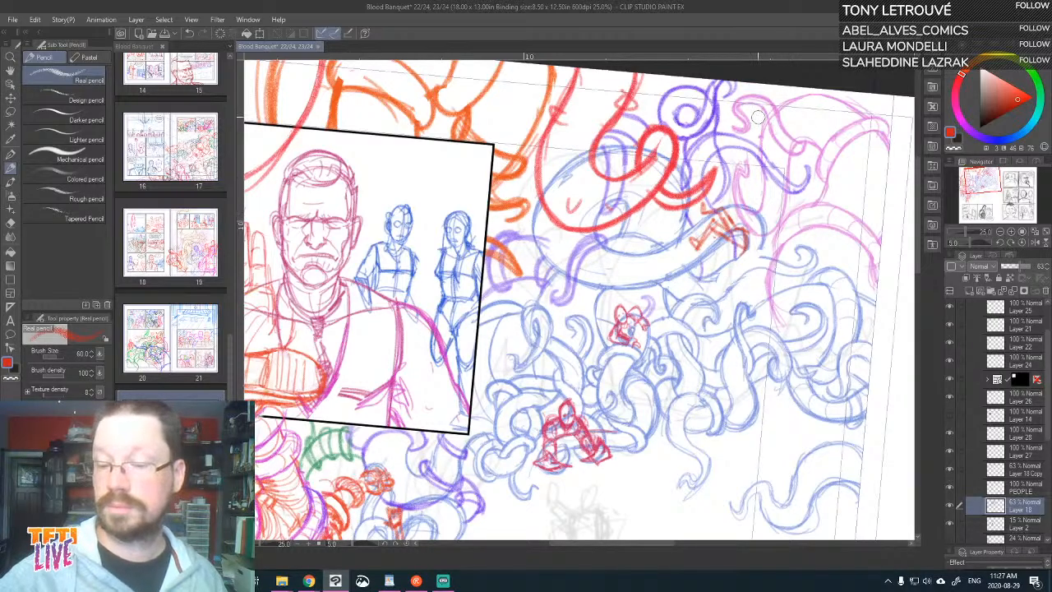
click(1016, 139)
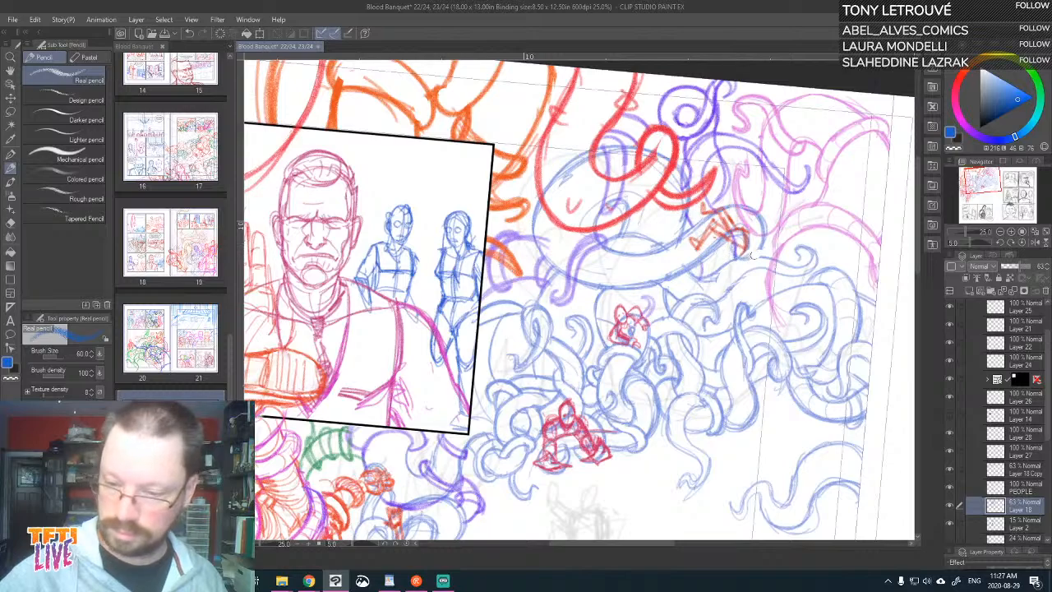
click(80, 354)
text(50)
key(Return)
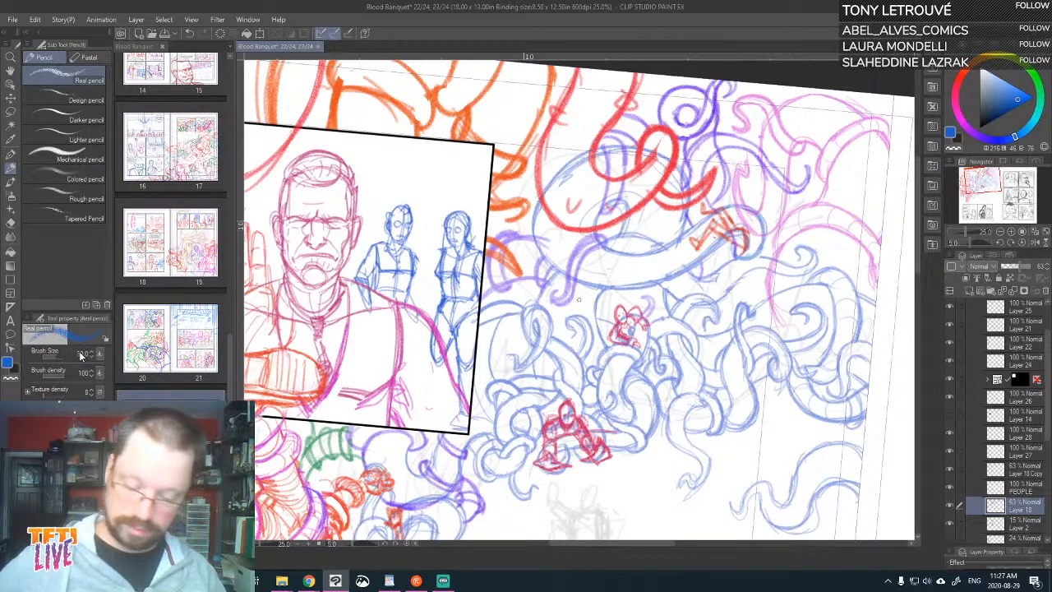
- Raise Layer 18's opacity to 94% and pencil the curled tentacle's hooked tip around the red figure in a darker blue
click(1006, 105)
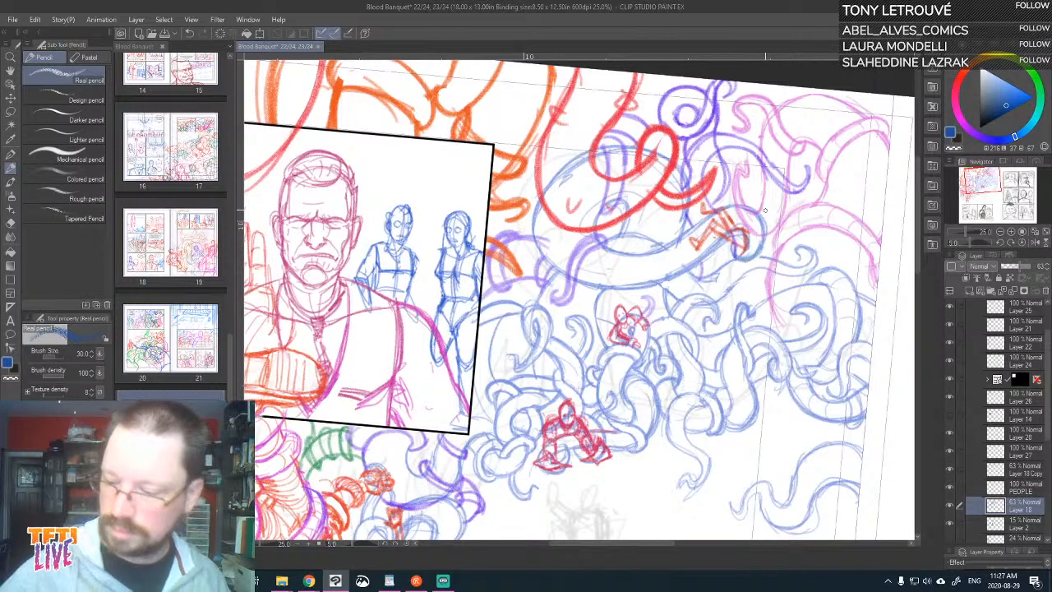
click(1026, 266)
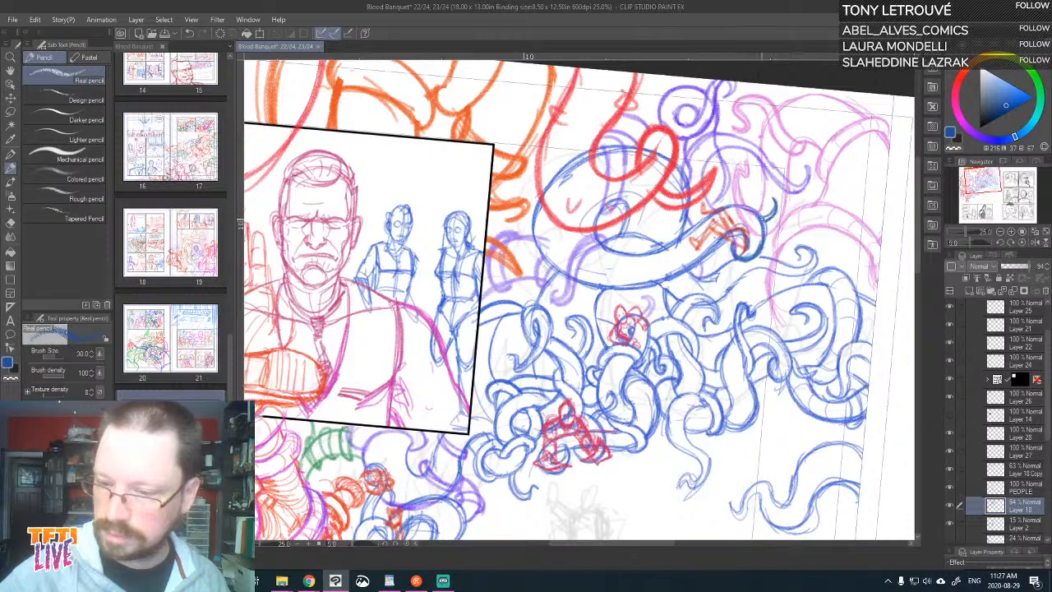
- Make the PEOPLE layer active and go over the small figure's legs and hips in a darker red
click(1023, 486)
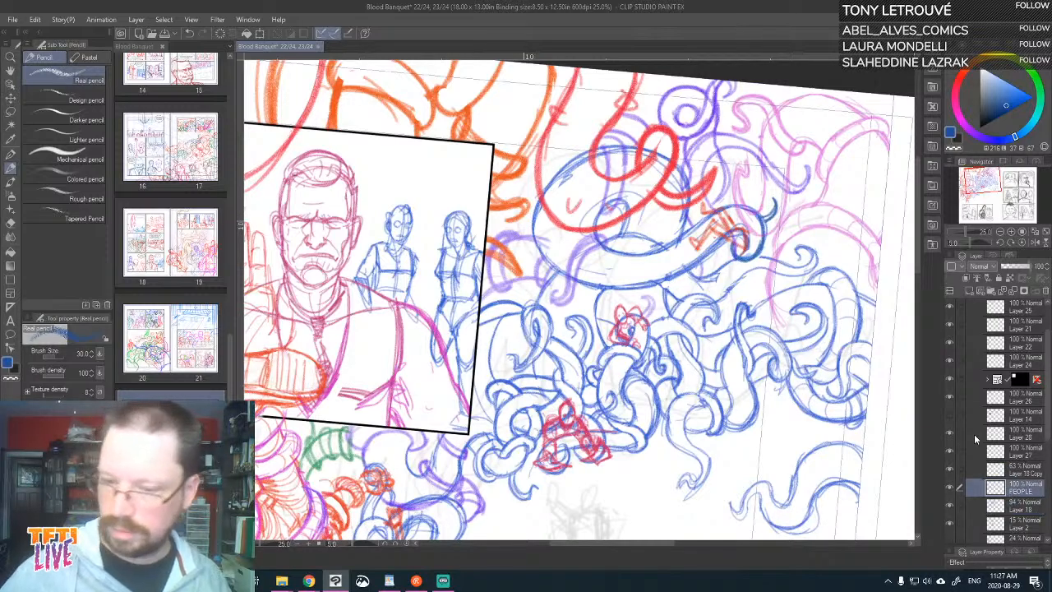
click(956, 84)
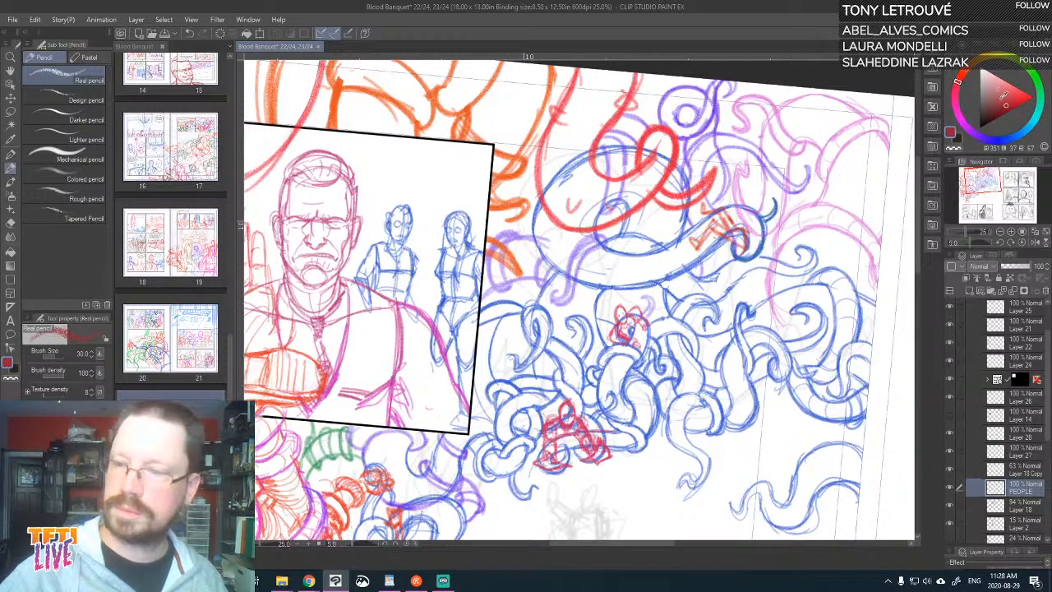
drag(813, 244, 787, 252)
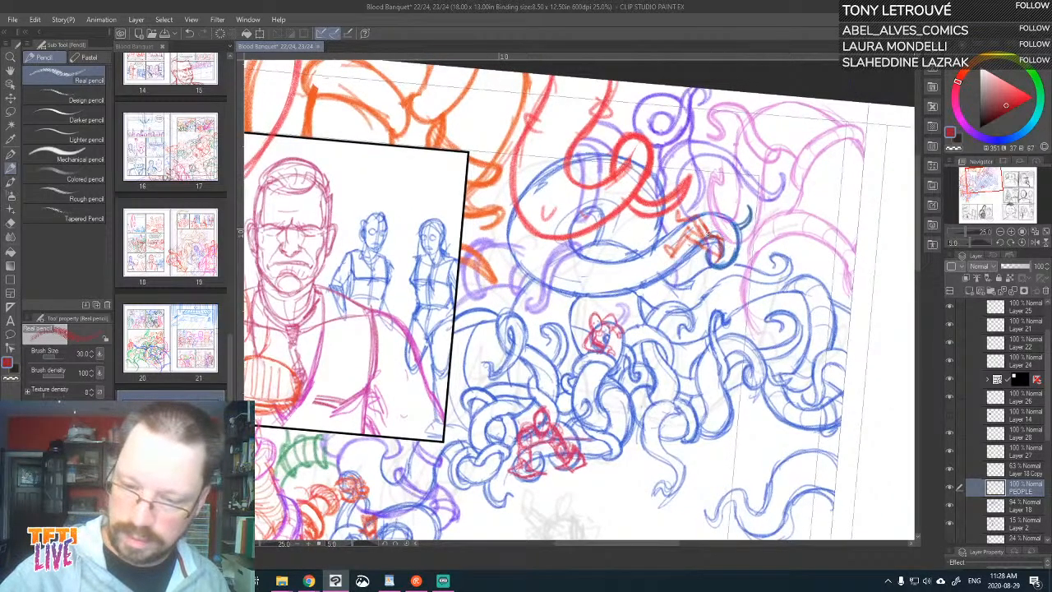
mouse_move(710, 236)
mouse_down()
mouse_move(695, 212)
mouse_move(676, 226)
mouse_move(697, 224)
mouse_move(705, 240)
mouse_move(670, 252)
mouse_up()
mouse_move(680, 244)
mouse_down()
mouse_move(671, 256)
mouse_move(689, 253)
mouse_up()
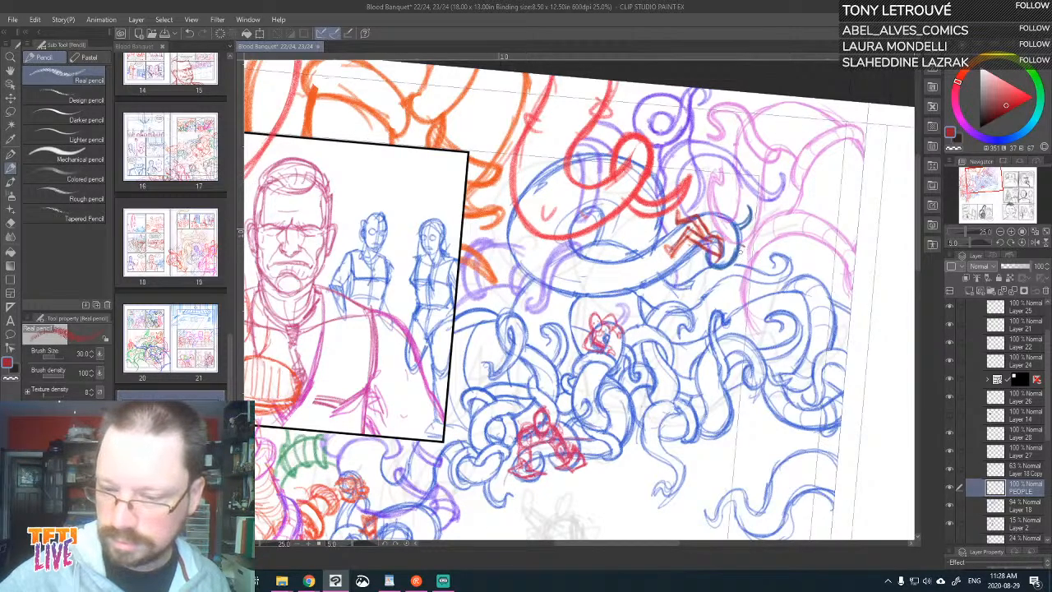
- Pencil the small figure's red head and arms emerging on the far side of the tentacle curl
drag(738, 246, 754, 247)
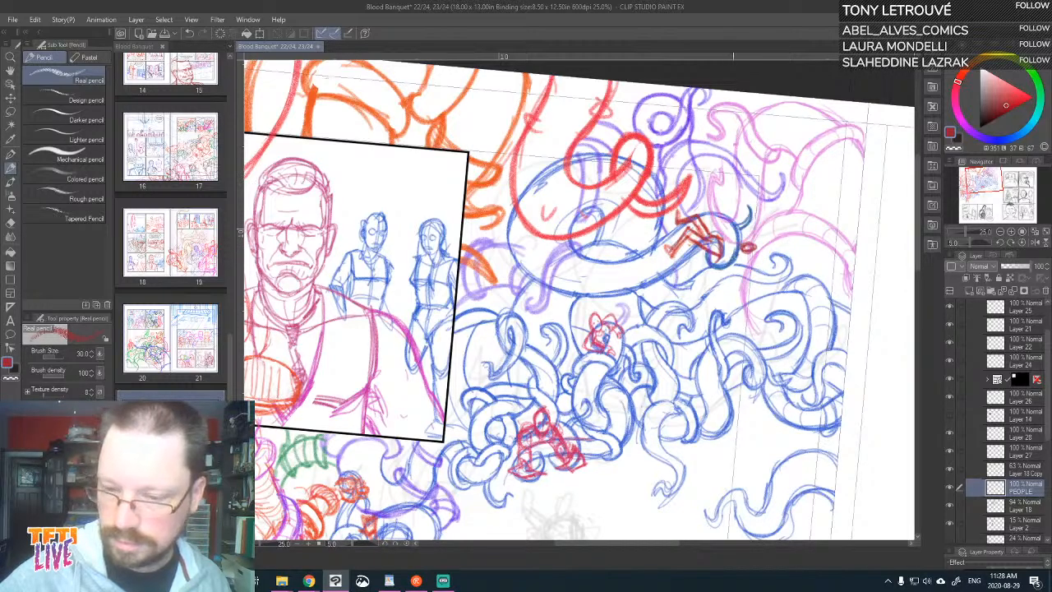
mouse_move(745, 250)
mouse_down()
mouse_move(737, 274)
mouse_move(731, 253)
mouse_move(744, 241)
mouse_up()
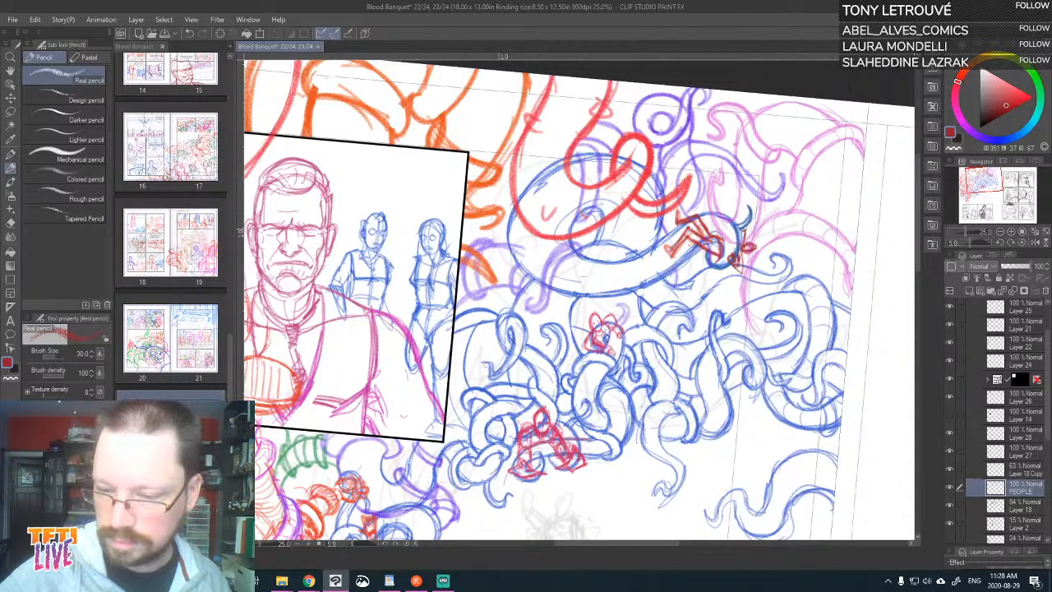
drag(740, 232, 743, 235)
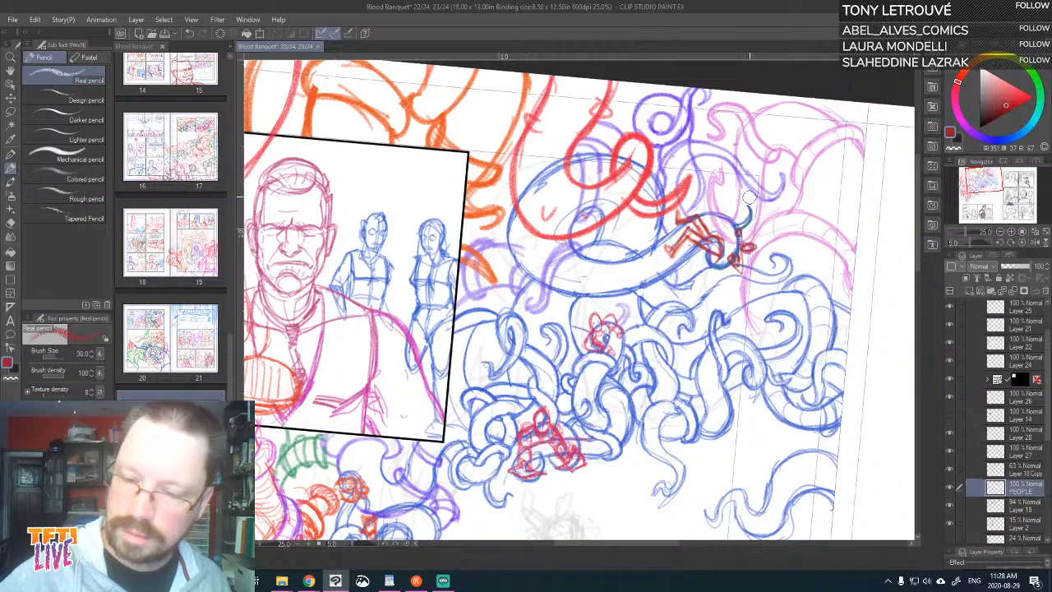
- Touch up the head and arms of the small dark red figure emerging beyond the hooked tentacle tip
key(minus)
key(minus)
key(minus)
key(minus)
key(minus)
key(minus)
key(minus)
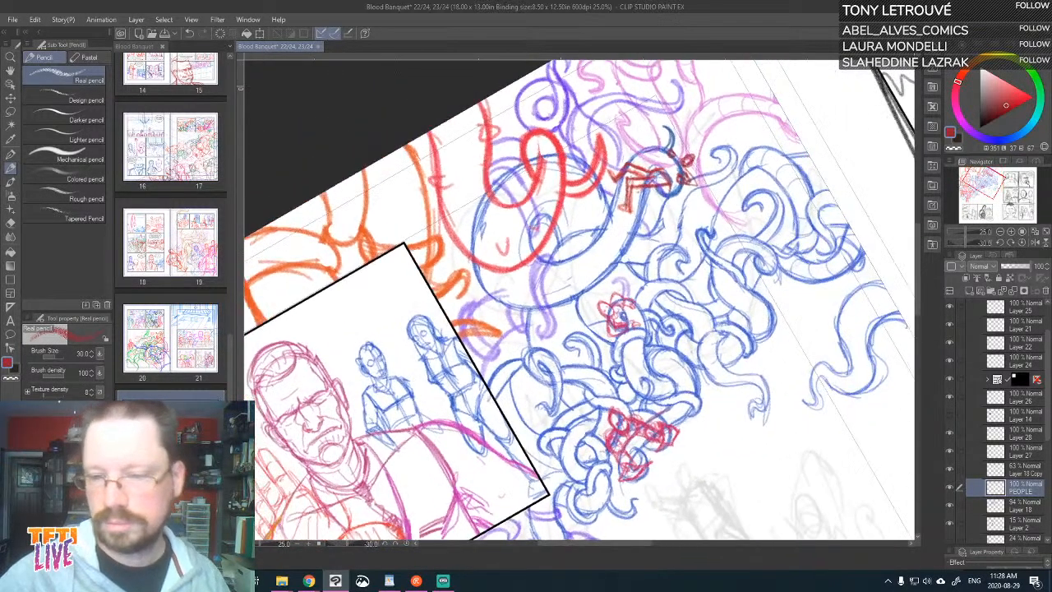
drag(690, 170, 690, 180)
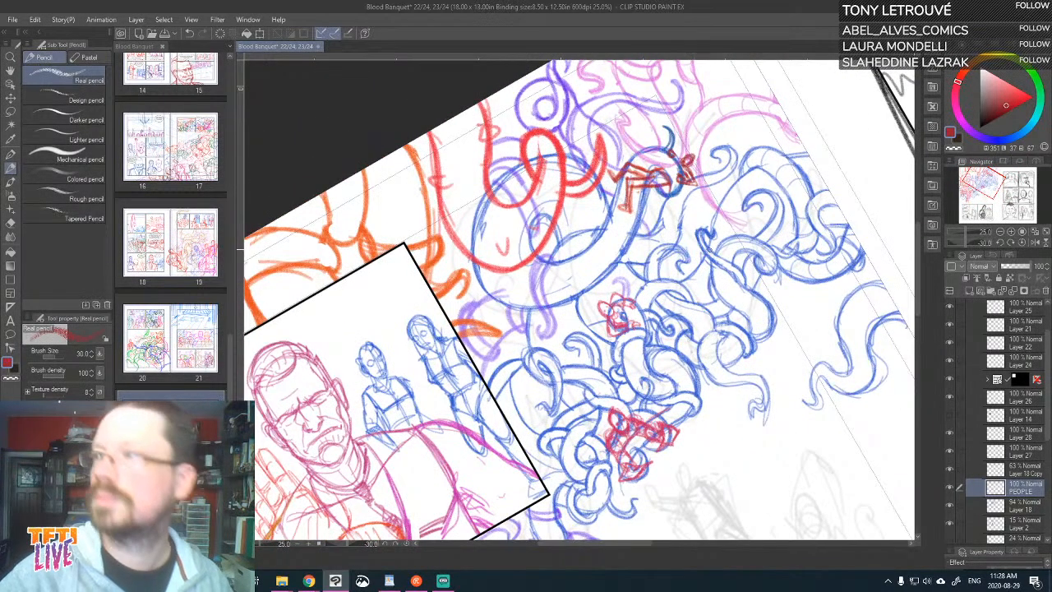
- Pencil a pair of small dark red legs dangling beneath the knotted blue tentacles near the first panel's lower corner
drag(759, 218, 732, 230)
key(asciicircum)
key(asciicircum)
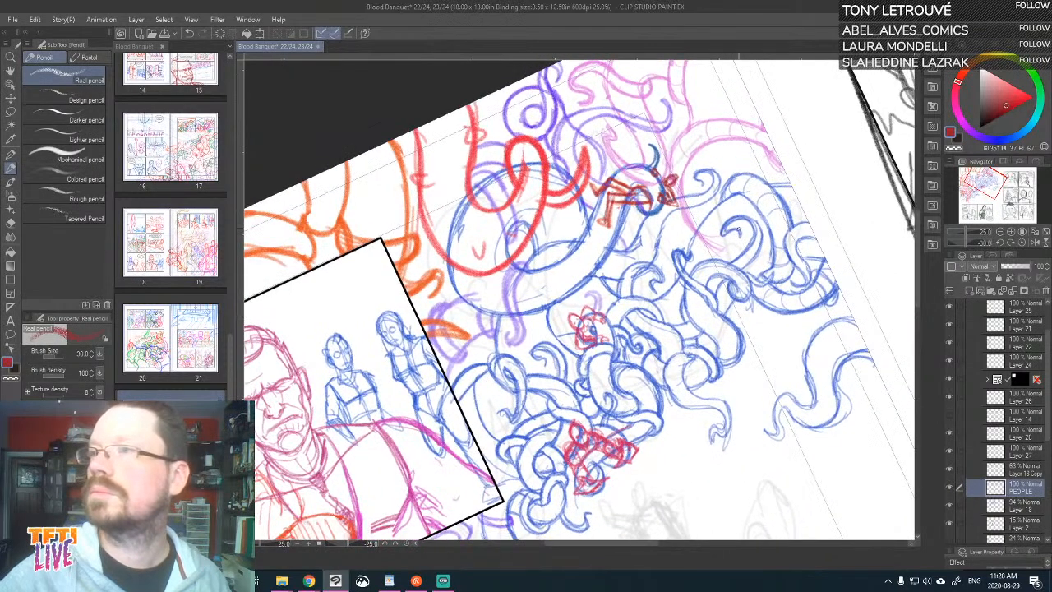
key(asciicircum)
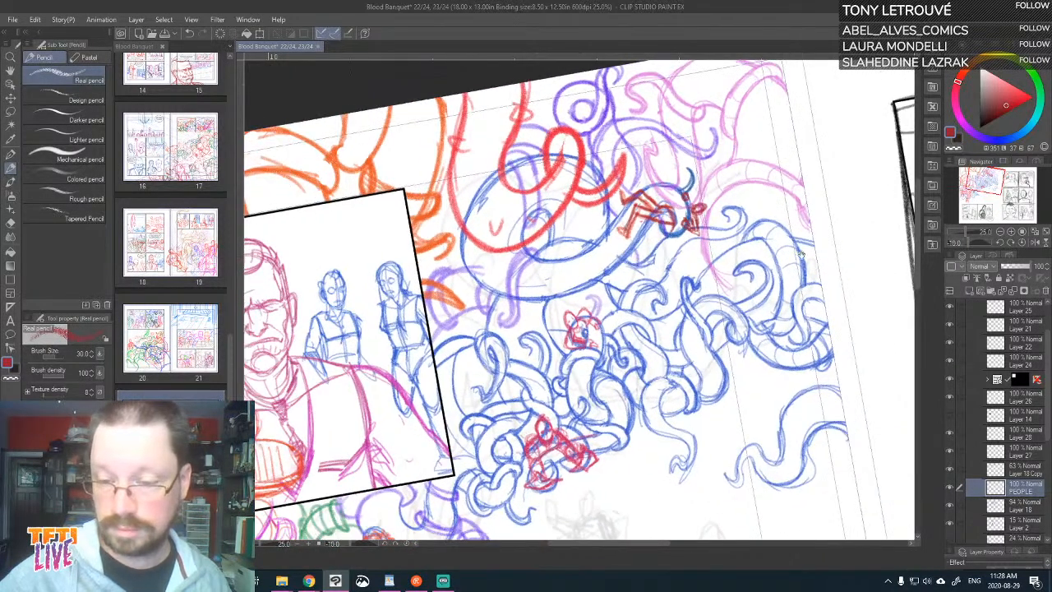
key(asciicircum)
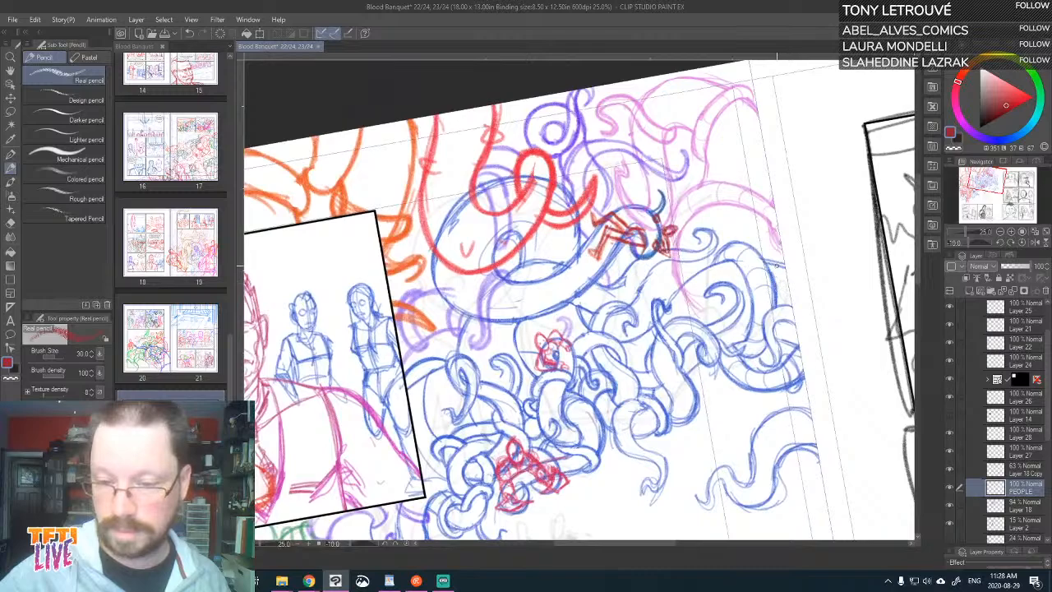
scroll(781, 215, down, 4)
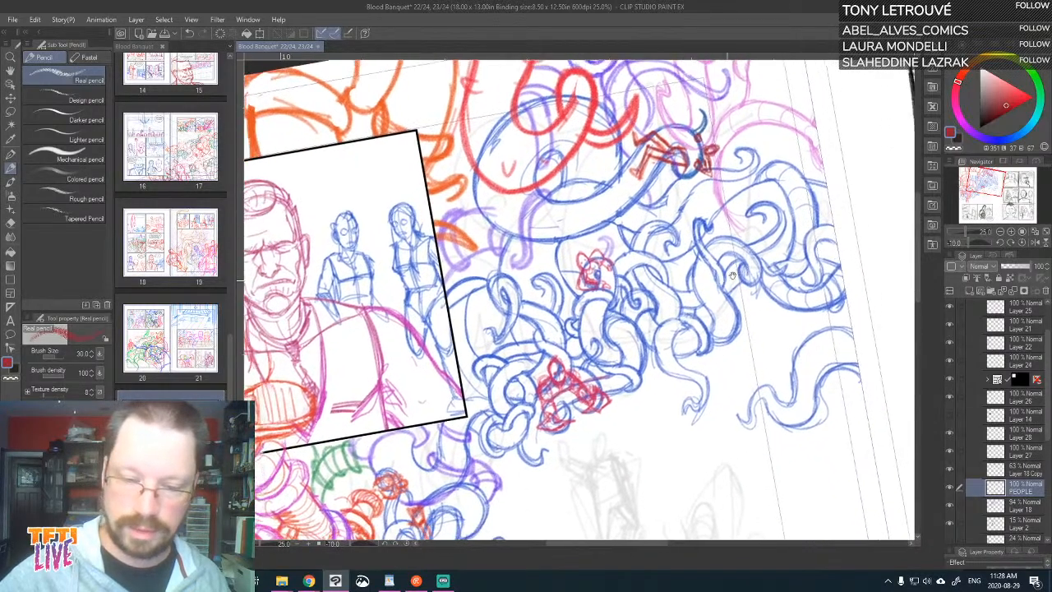
key(asciicircum)
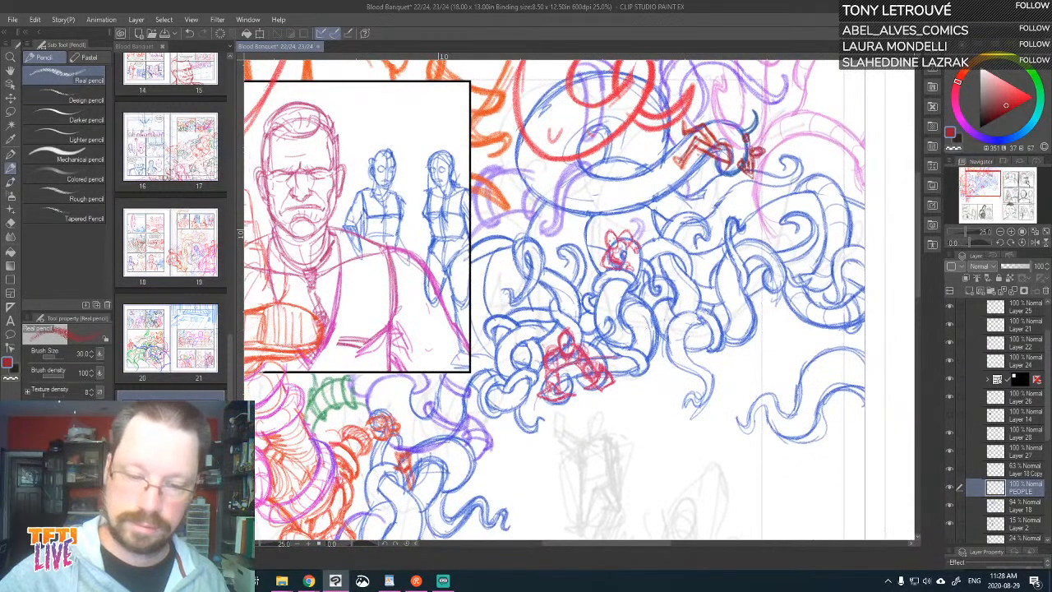
drag(615, 306, 744, 283)
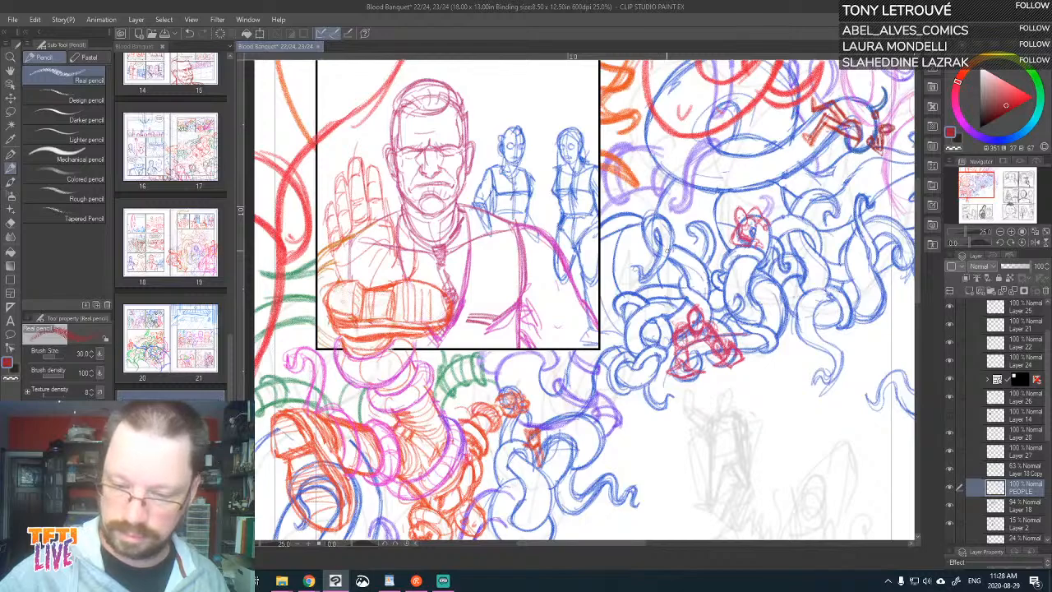
drag(566, 320, 601, 265)
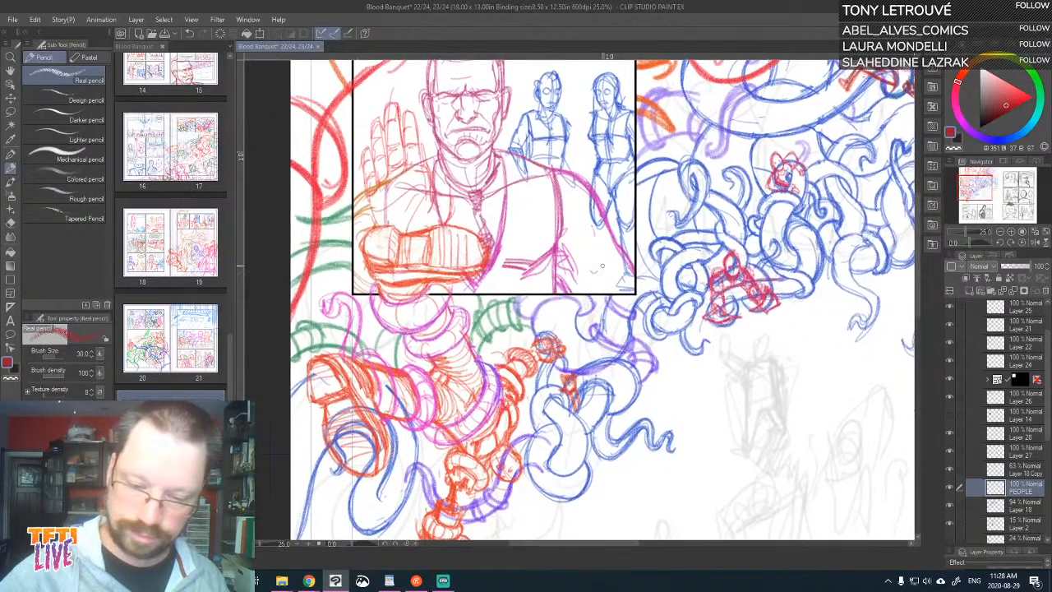
drag(656, 324, 649, 260)
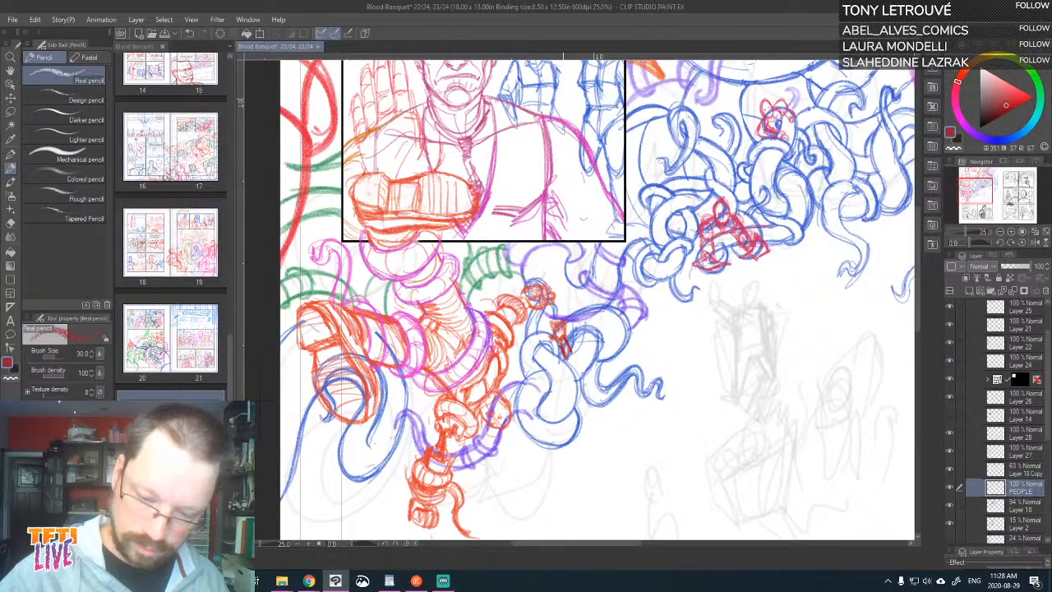
drag(686, 298, 673, 319)
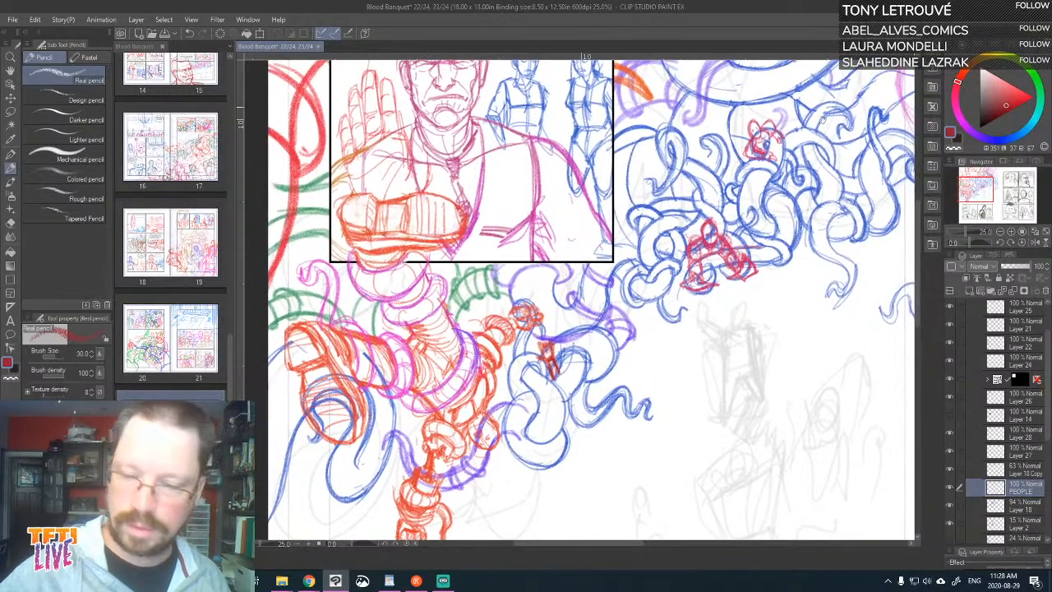
drag(750, 211, 753, 215)
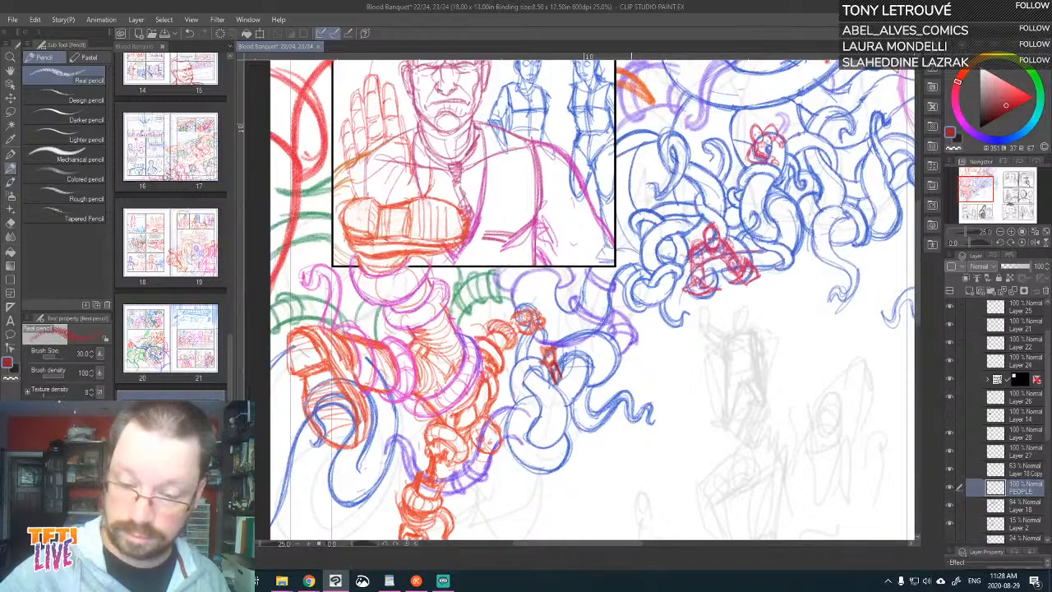
mouse_move(643, 315)
mouse_down()
mouse_move(647, 333)
mouse_move(647, 310)
mouse_move(635, 333)
mouse_move(644, 336)
mouse_up()
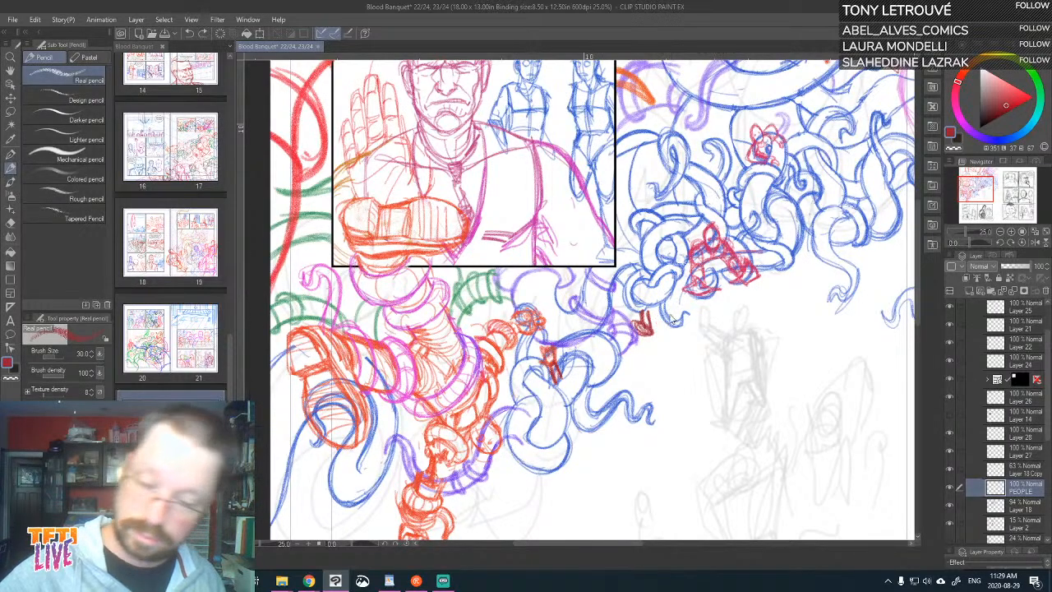
mouse_move(661, 312)
mouse_down()
mouse_move(667, 329)
mouse_move(654, 309)
mouse_move(654, 334)
mouse_up()
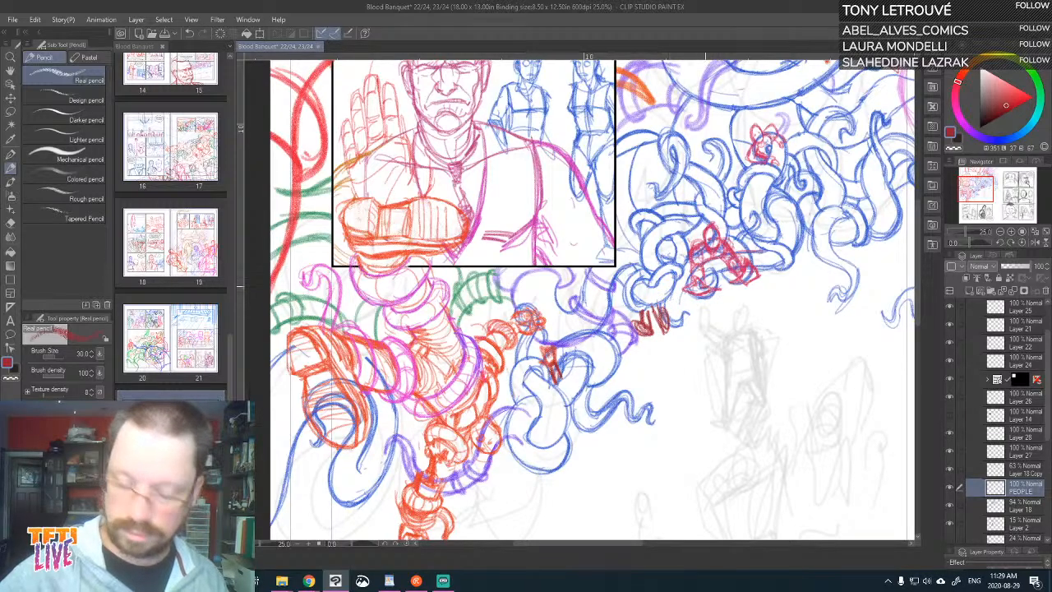
- Rough in a small red figure with outstretched arms hanging from the blue tentacles near the page's inner margin
drag(797, 442, 748, 366)
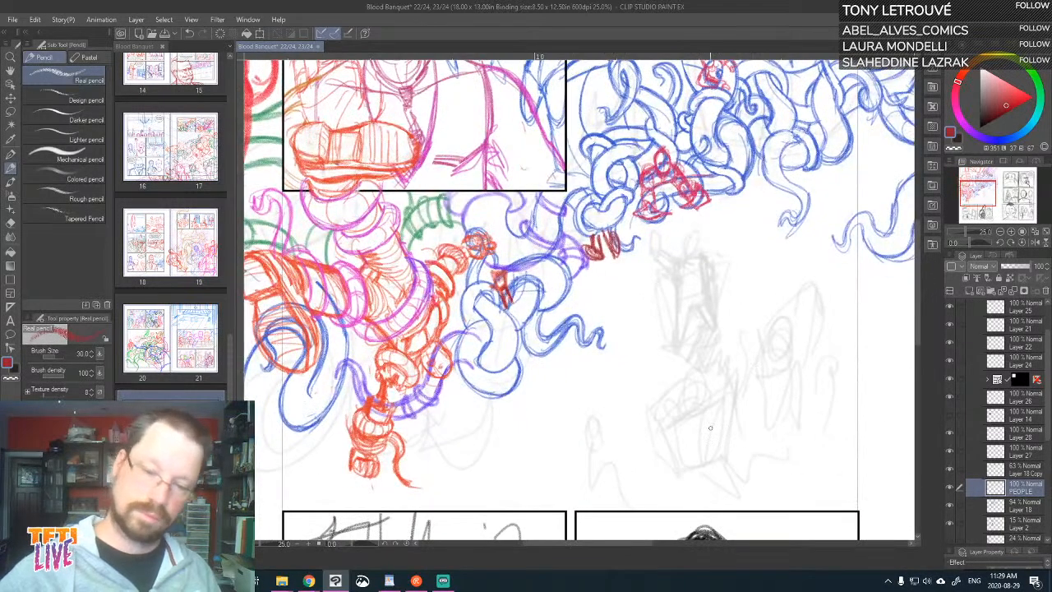
scroll(710, 427, down, 2)
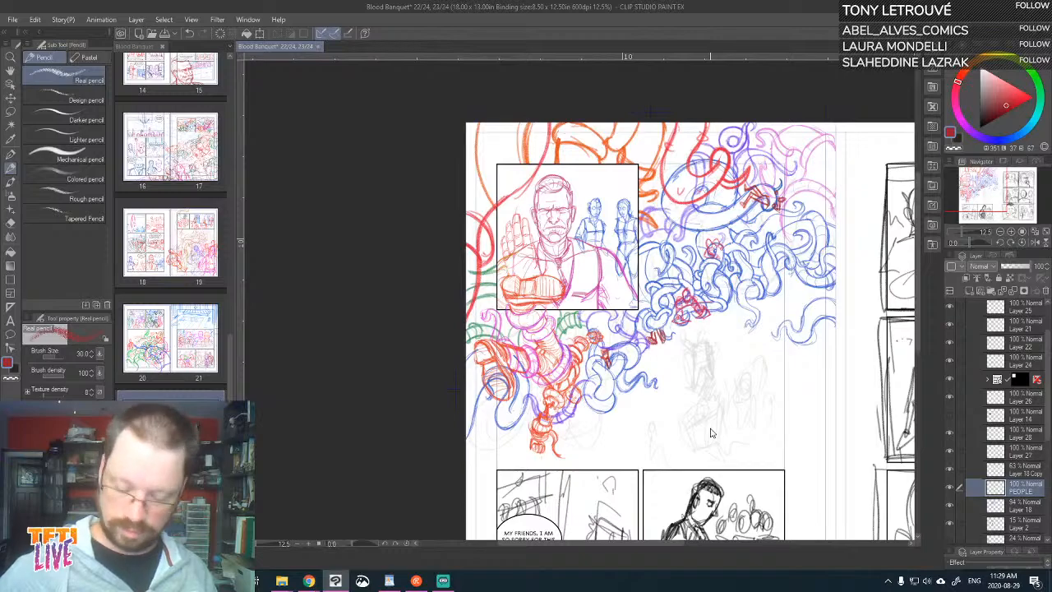
scroll(712, 433, up, 2)
drag(746, 310, 540, 434)
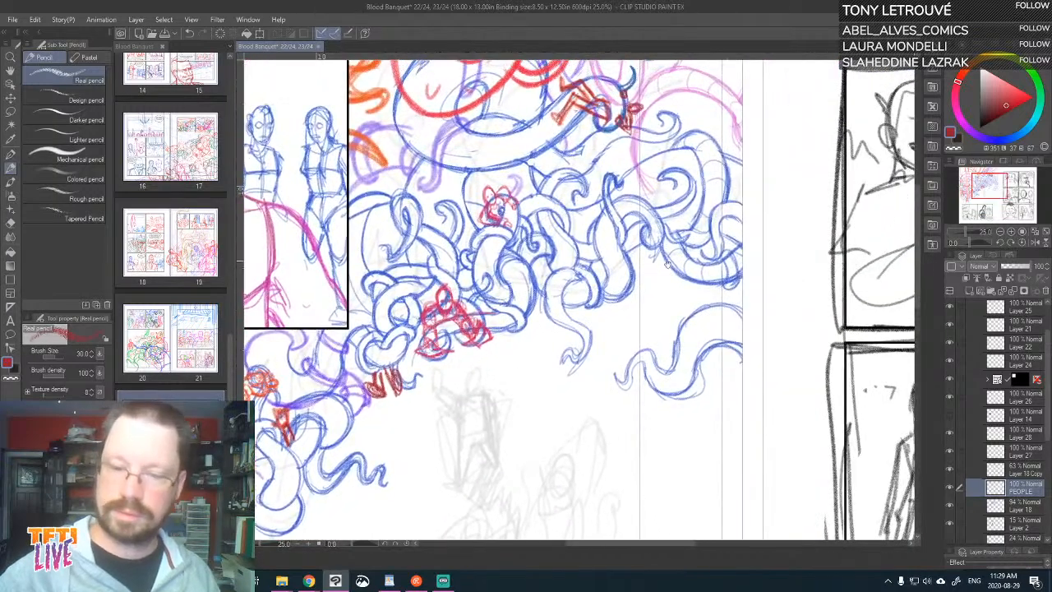
drag(669, 265, 686, 284)
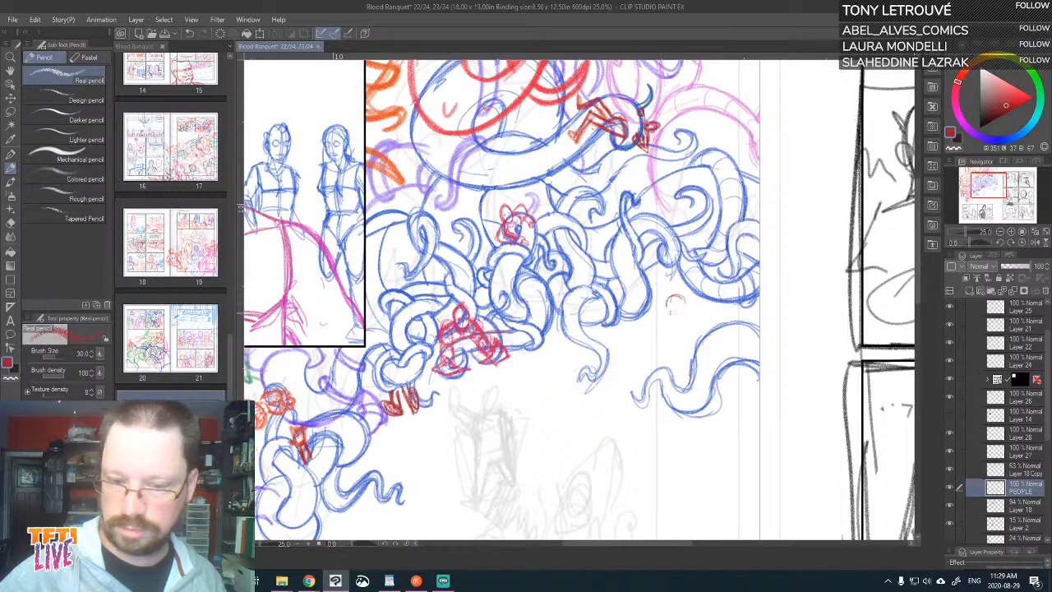
mouse_move(670, 309)
mouse_down()
mouse_move(662, 337)
mouse_move(693, 313)
mouse_move(668, 305)
mouse_move(679, 308)
mouse_move(661, 344)
mouse_move(646, 333)
mouse_move(677, 332)
mouse_up()
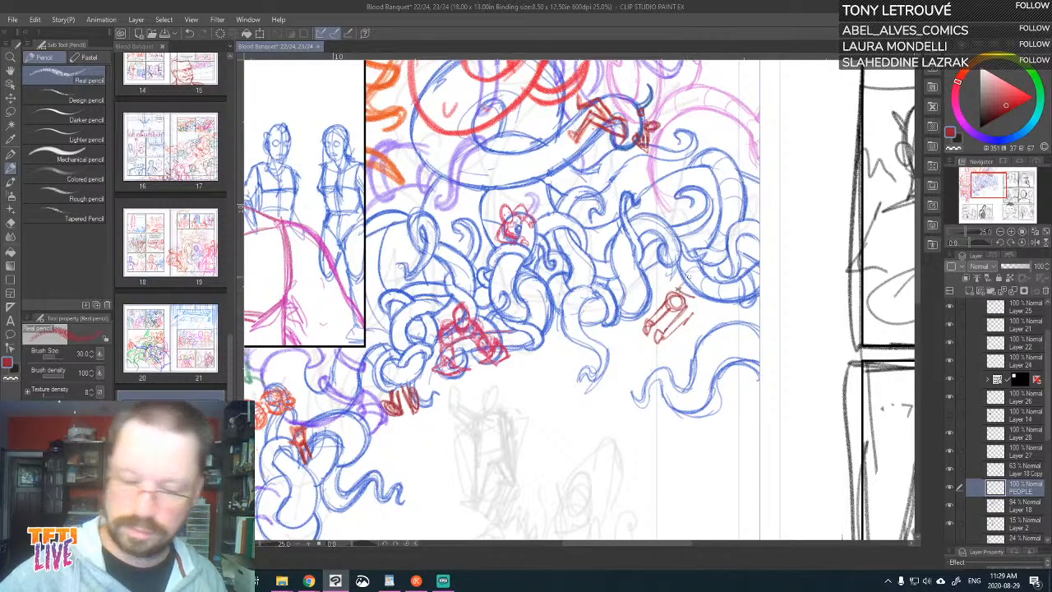
drag(680, 276, 690, 289)
drag(702, 295, 686, 318)
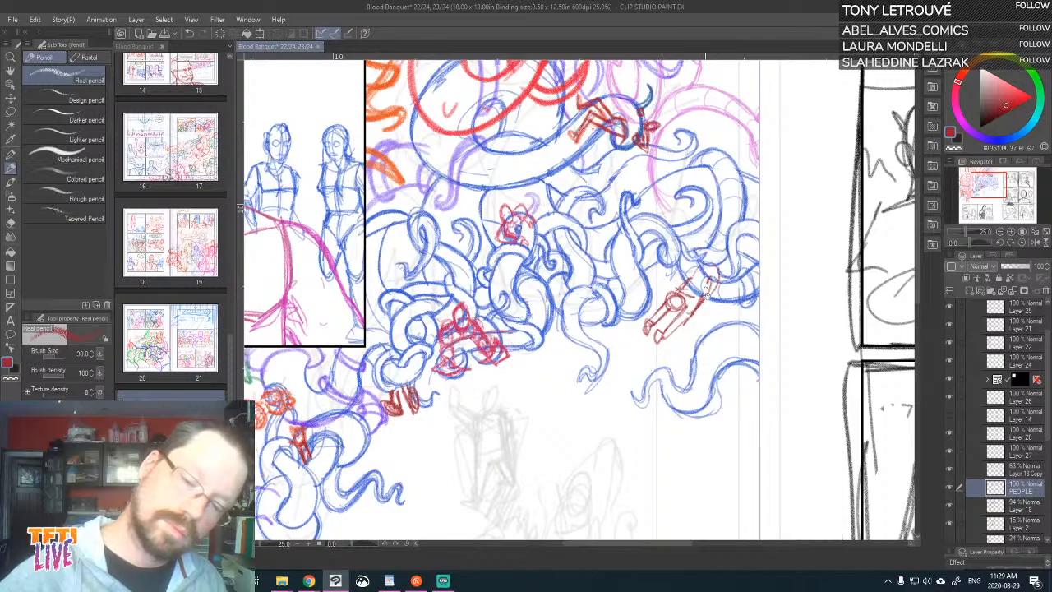
- Go over the hanging figure's head, arms and torso with darker red pencil strokes
drag(708, 281, 699, 222)
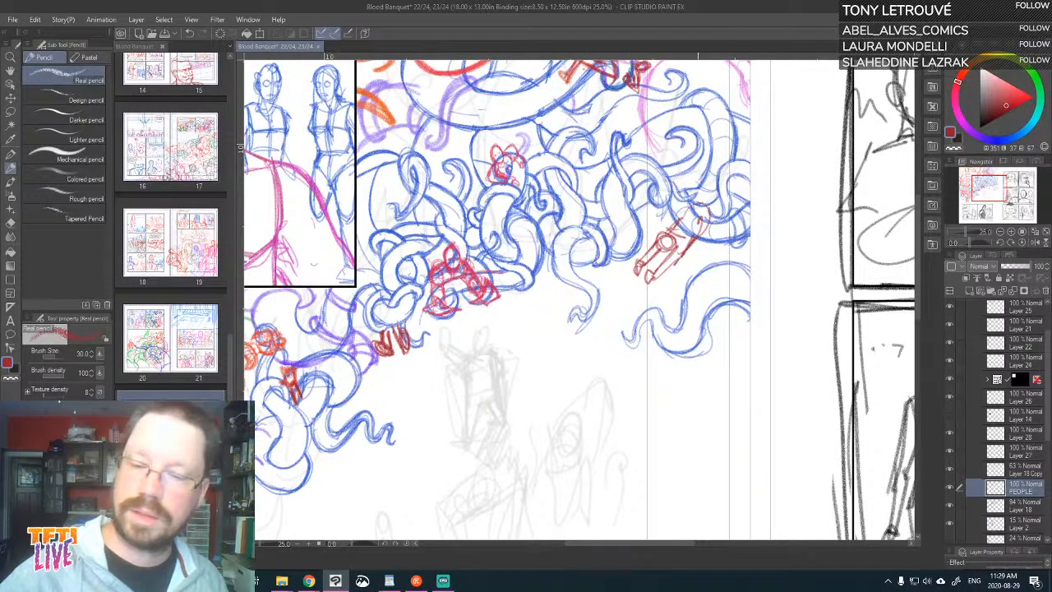
key(^)
key(^)
key(^)
key(^)
key(^)
key(^)
key(^)
key(^)
key(^)
key(^)
key(^)
key(^)
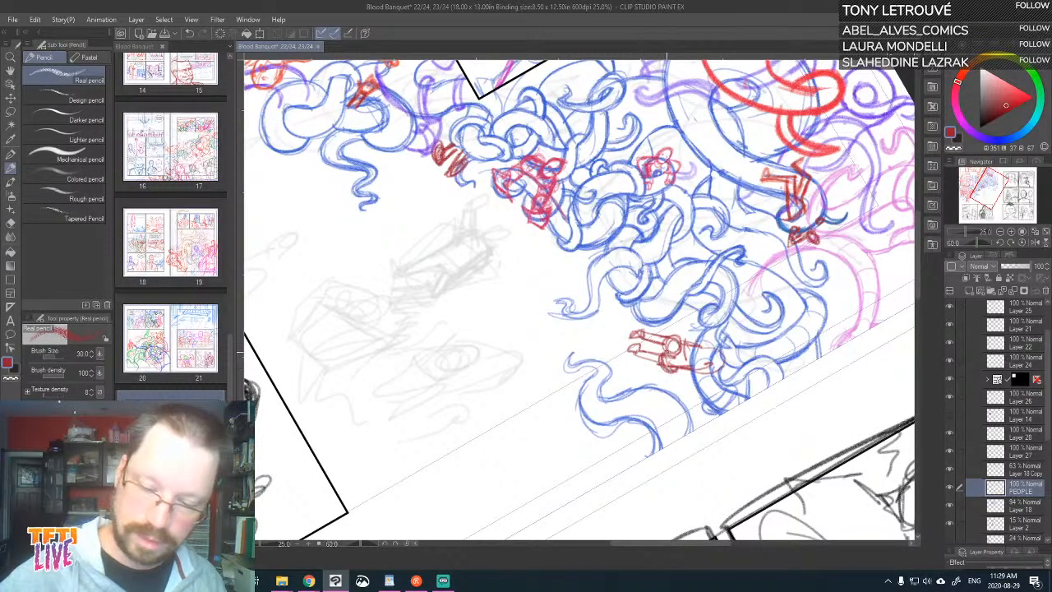
key(^)
key(^)
key(^)
key(^)
key(^)
key(^)
key(^)
key(^)
key(^)
key(^)
key(^)
key(^)
key(^)
key(^)
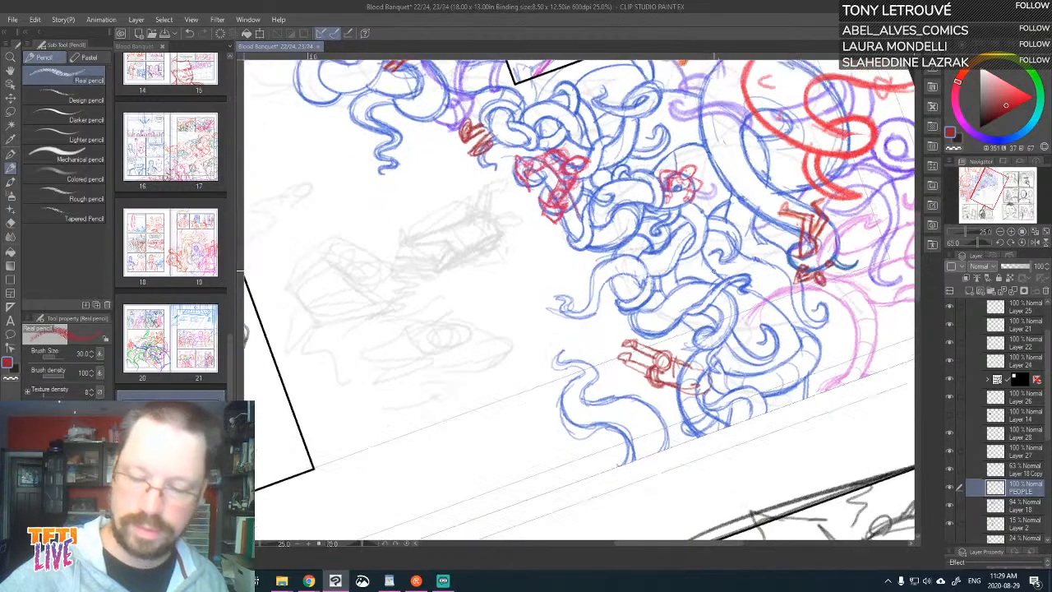
key(^)
key(^)
key(^)
key(^)
key(^)
key(^)
key(^)
key(^)
key(^)
key(^)
key(^)
key(^)
key(^)
key(^)
key(^)
key(^)
key(^)
key(^)
key(^)
key(^)
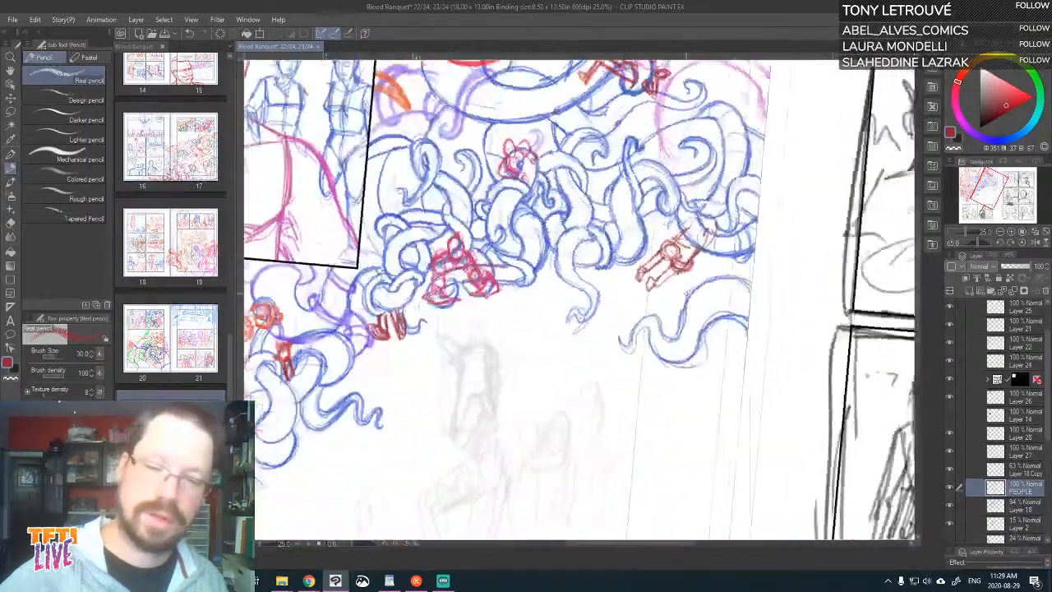
mouse_move(684, 238)
mouse_down()
mouse_move(708, 267)
mouse_move(681, 238)
mouse_move(687, 255)
mouse_move(663, 271)
mouse_move(669, 264)
mouse_up()
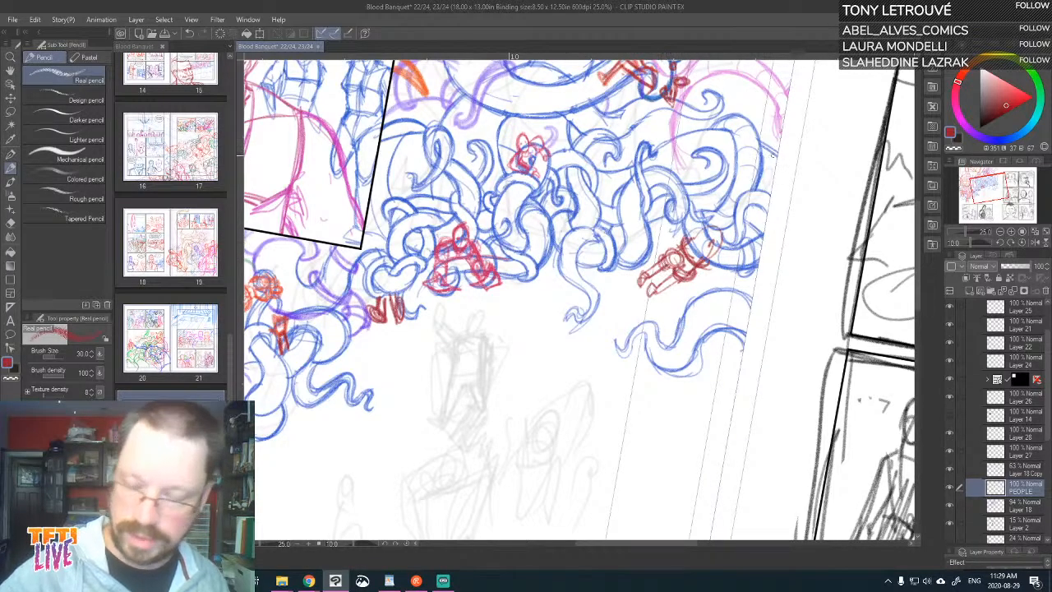
drag(663, 248, 677, 261)
drag(667, 261, 680, 268)
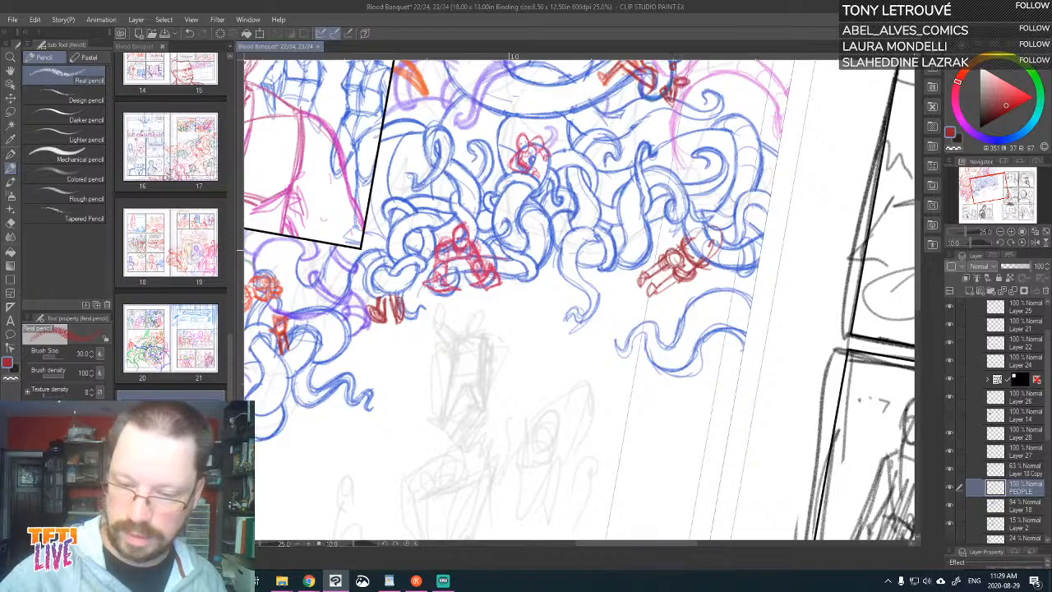
- Pencil a small dark red figure curled up inside the tentacle loop beside the first panel's edge
drag(703, 327, 765, 281)
mouse_move(730, 368)
mouse_down()
mouse_move(826, 368)
mouse_move(816, 378)
mouse_move(817, 356)
mouse_up()
scroll(821, 337, down, 1)
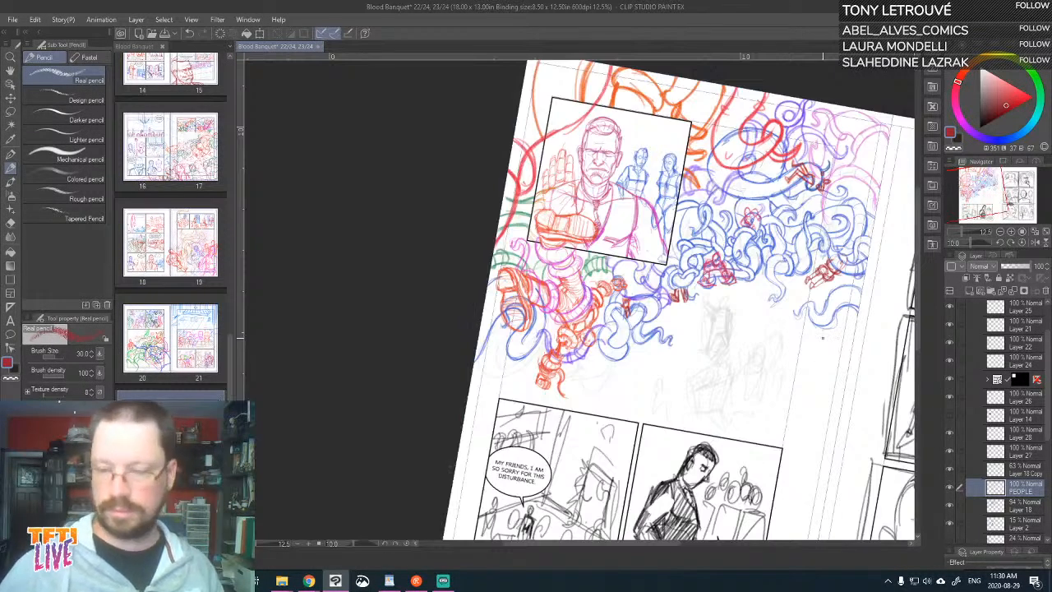
key(minus)
key(minus)
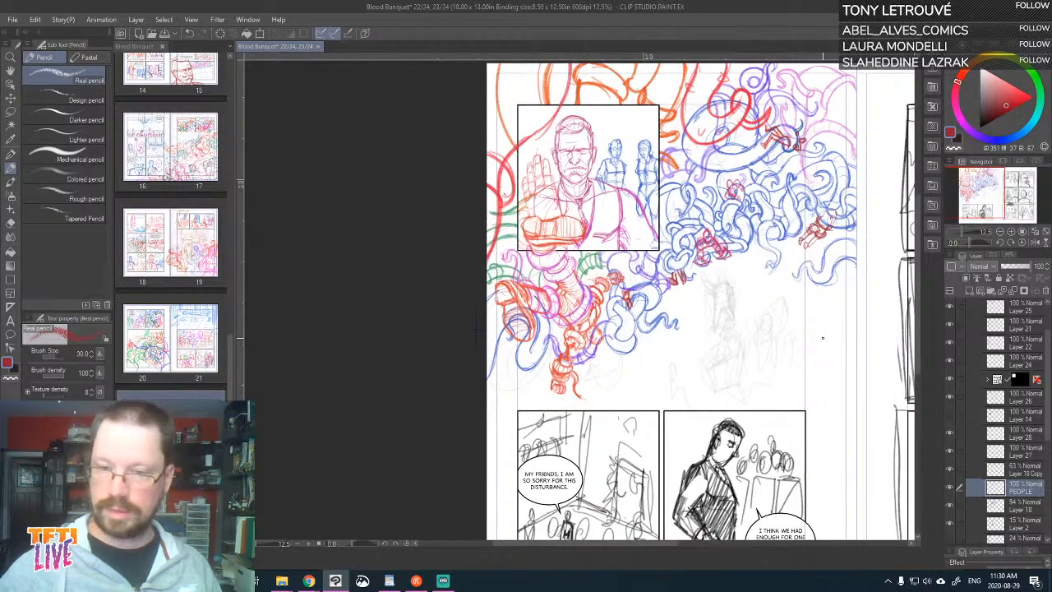
drag(822, 337, 725, 370)
scroll(723, 370, up, 1)
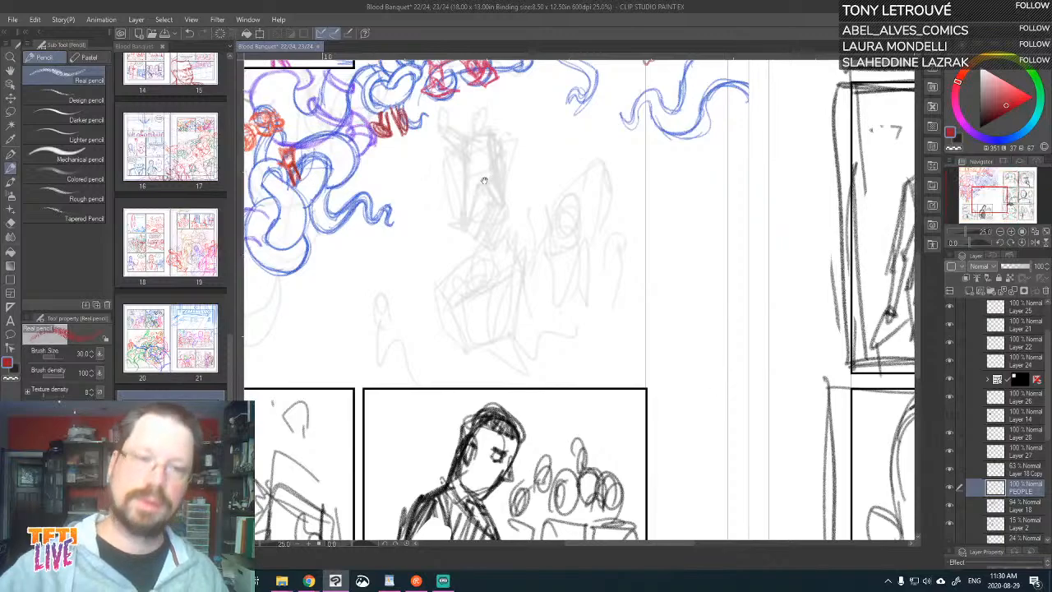
drag(485, 180, 689, 443)
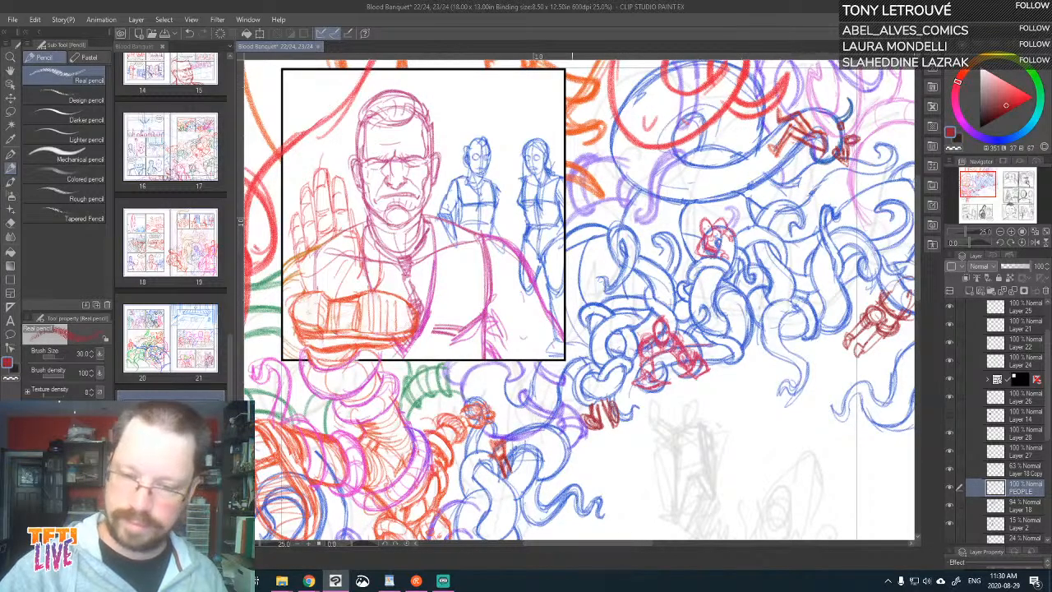
mouse_move(584, 250)
mouse_down()
mouse_move(576, 271)
mouse_move(592, 263)
mouse_move(593, 246)
mouse_move(574, 281)
mouse_move(597, 265)
mouse_move(607, 230)
mouse_move(594, 237)
mouse_move(595, 263)
mouse_move(608, 258)
mouse_move(573, 248)
mouse_up()
drag(590, 277, 576, 271)
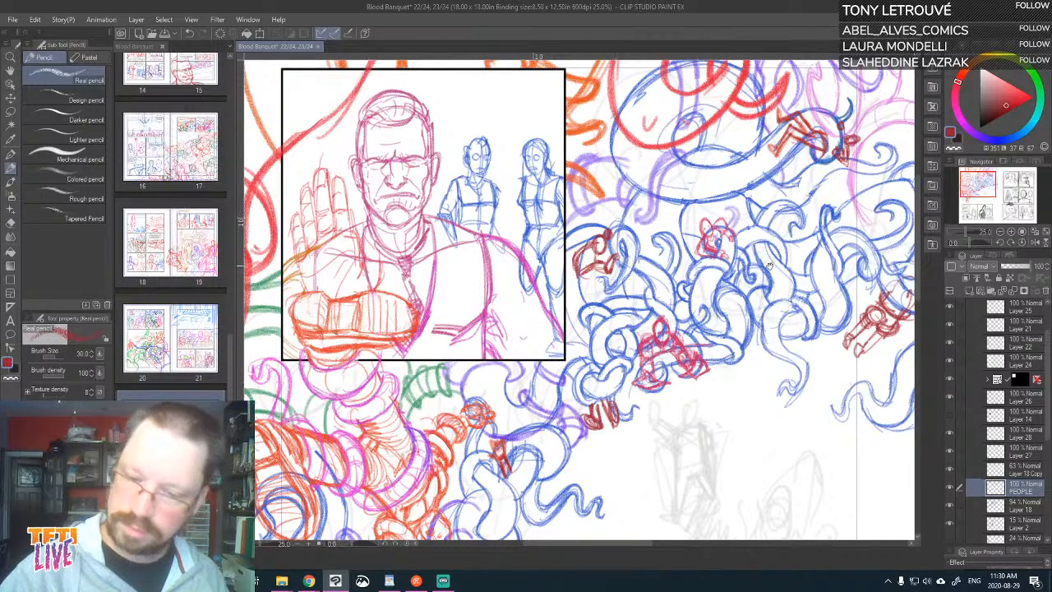
- Add a new raster layer directly above Layer 26 for the faint sketch area below the tentacles
drag(817, 238, 761, 173)
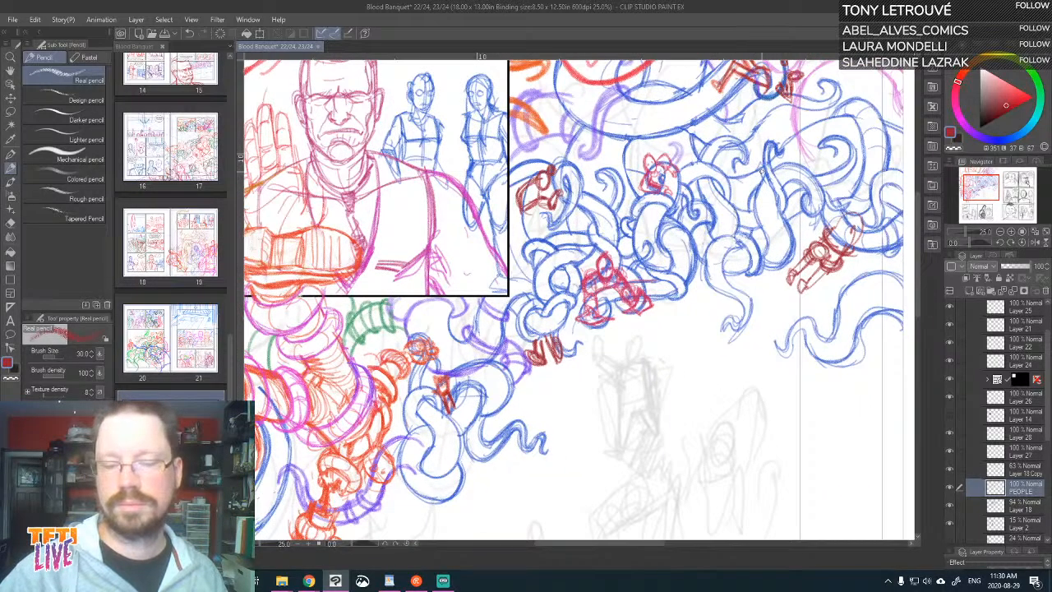
mouse_move(711, 326)
mouse_down()
mouse_move(706, 255)
mouse_move(749, 220)
mouse_move(743, 204)
mouse_up()
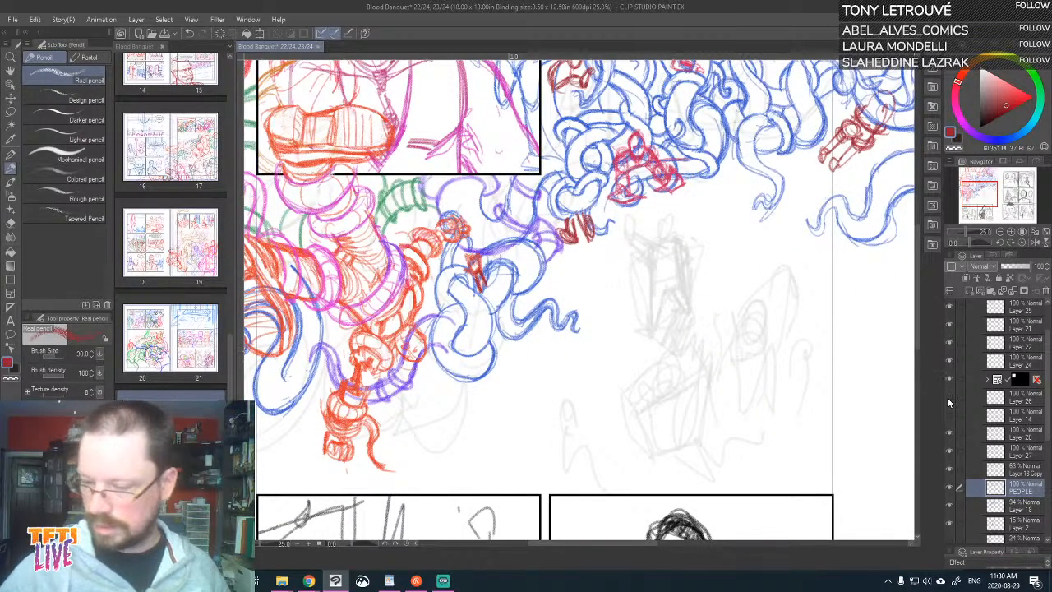
click(1034, 401)
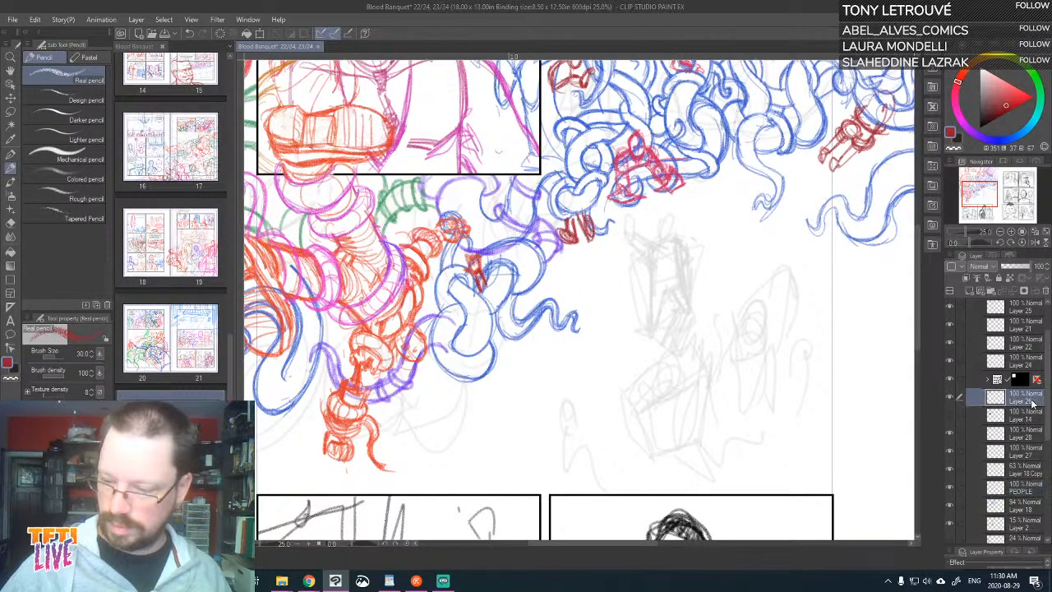
click(967, 291)
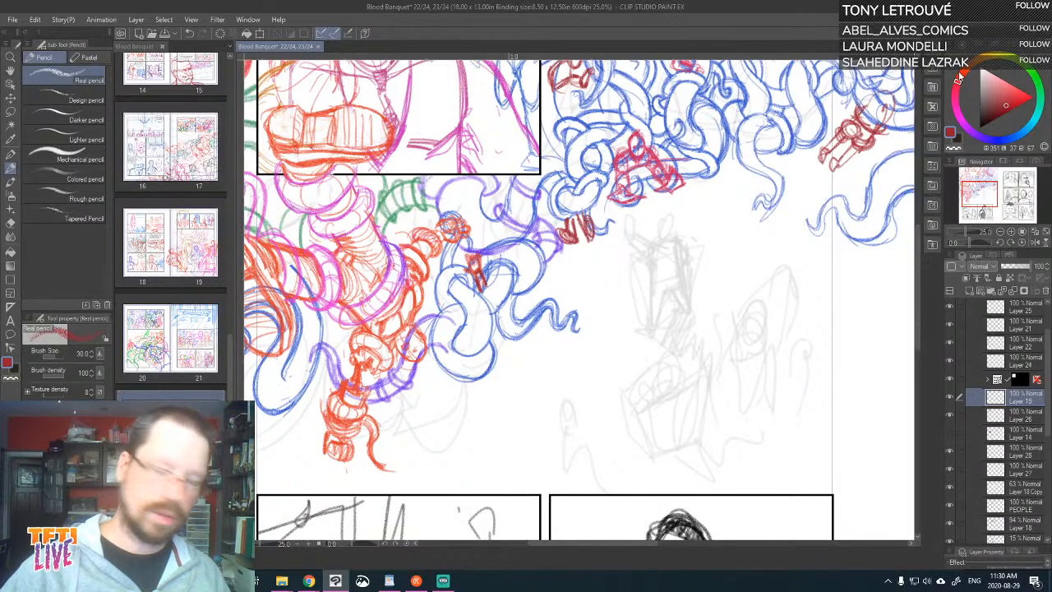
- Pencil the first straight perspective guide lines fanning down from the tentacles through the faint sketch area
scroll(712, 360, down, 2)
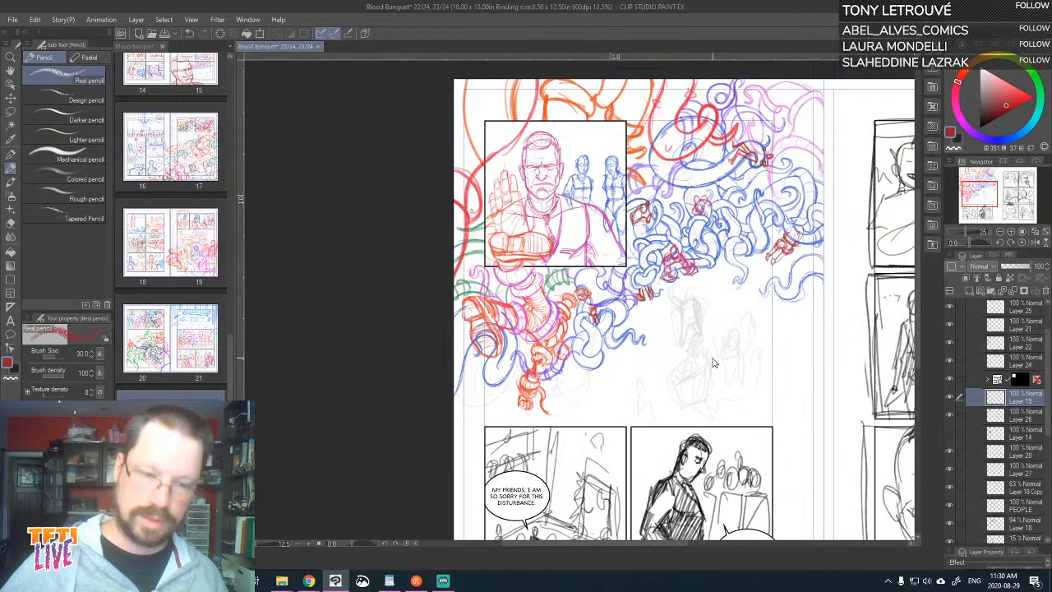
drag(778, 445, 728, 333)
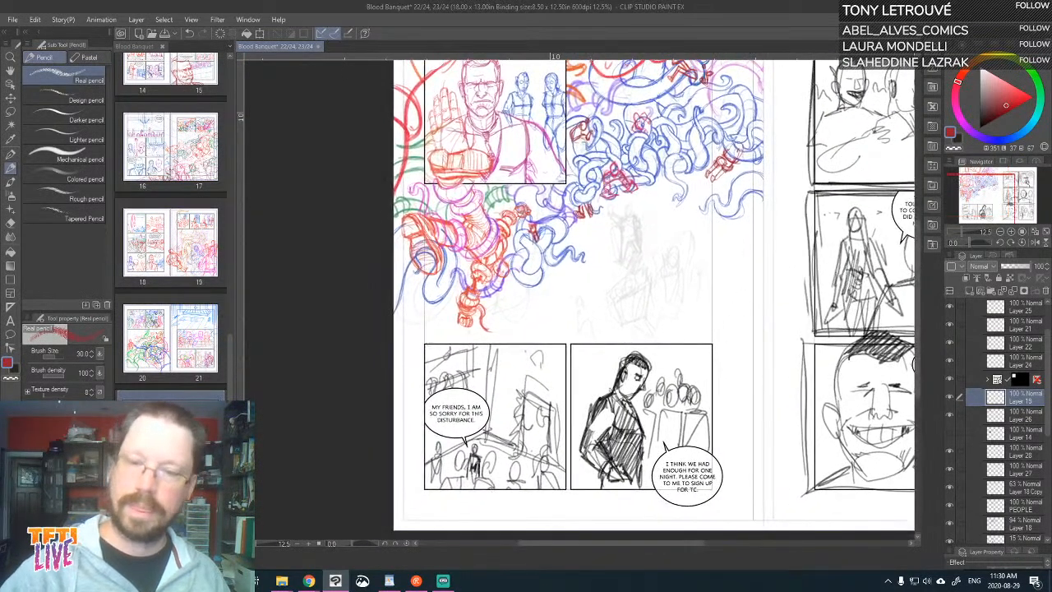
drag(725, 171, 711, 193)
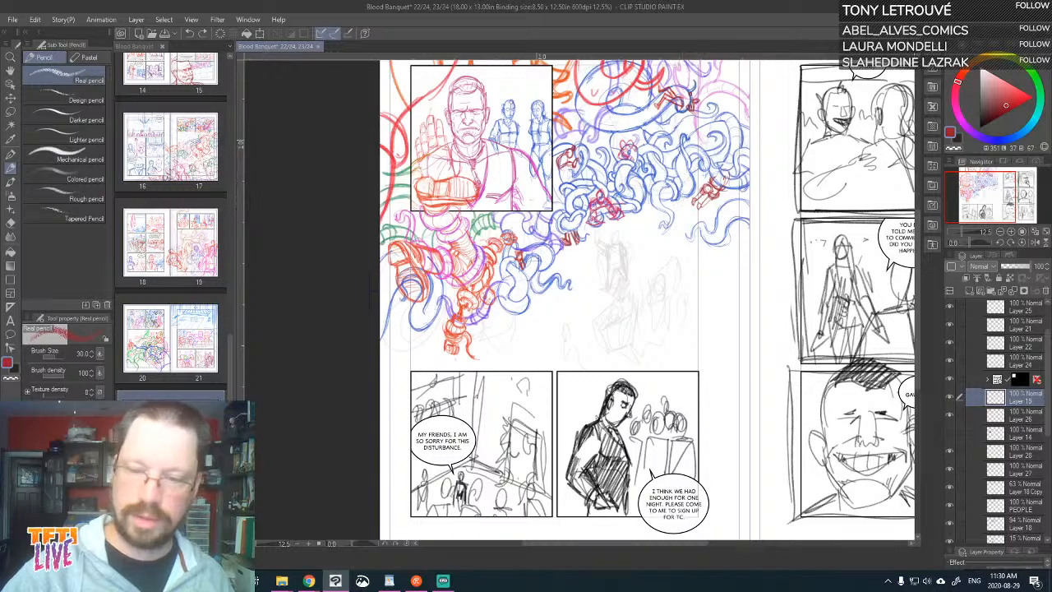
drag(568, 313, 660, 244)
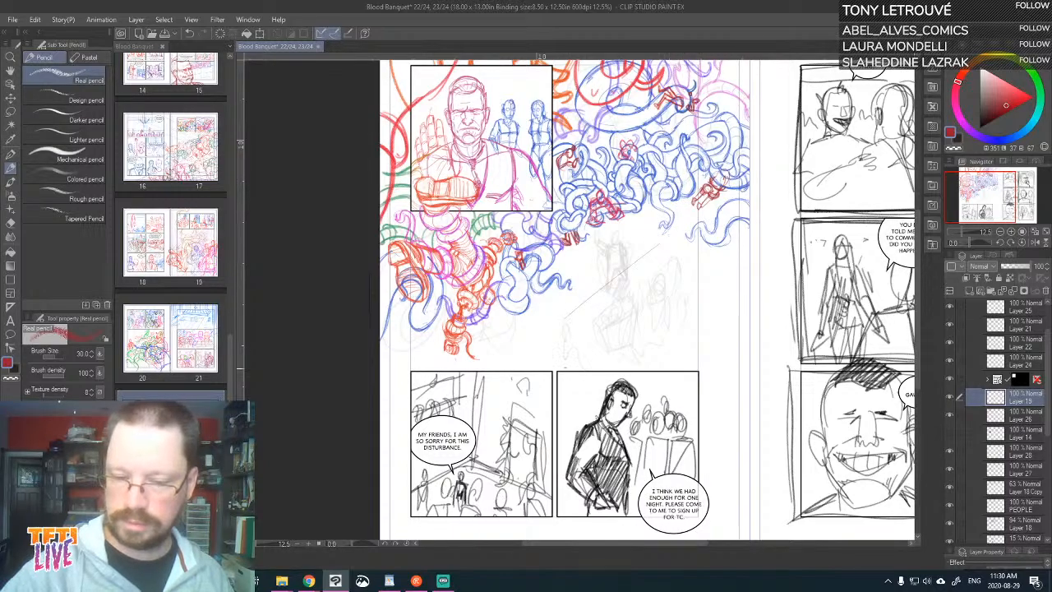
key(ctrl+z)
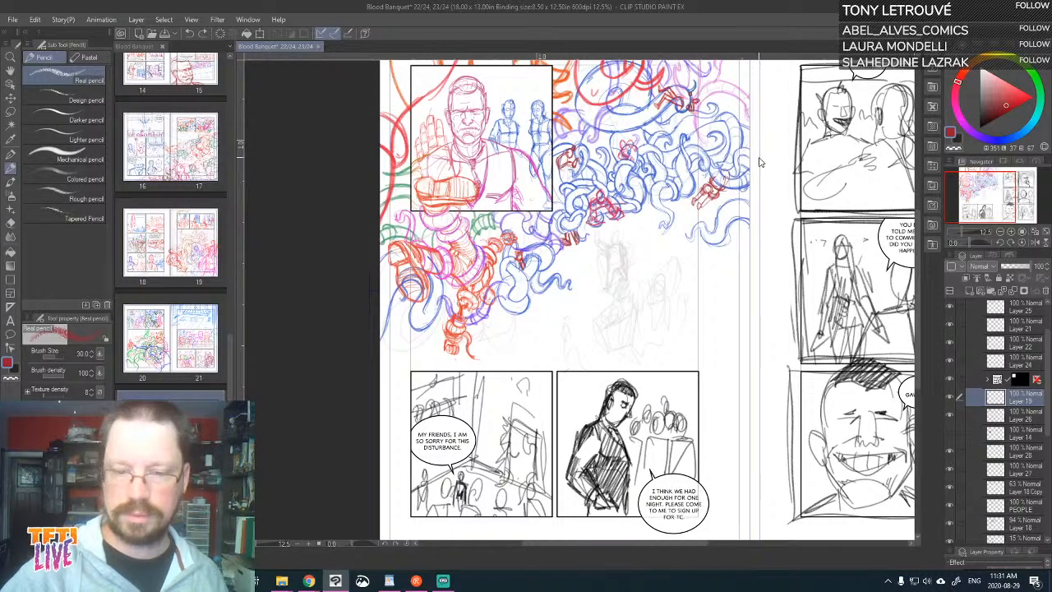
drag(561, 251, 583, 332)
drag(599, 226, 630, 287)
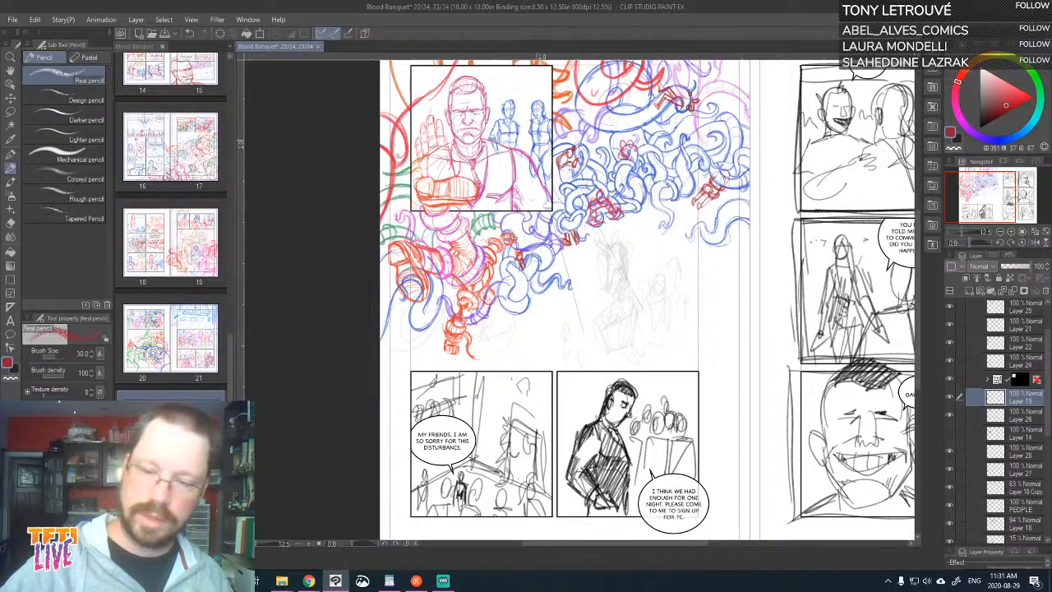
drag(660, 211, 739, 275)
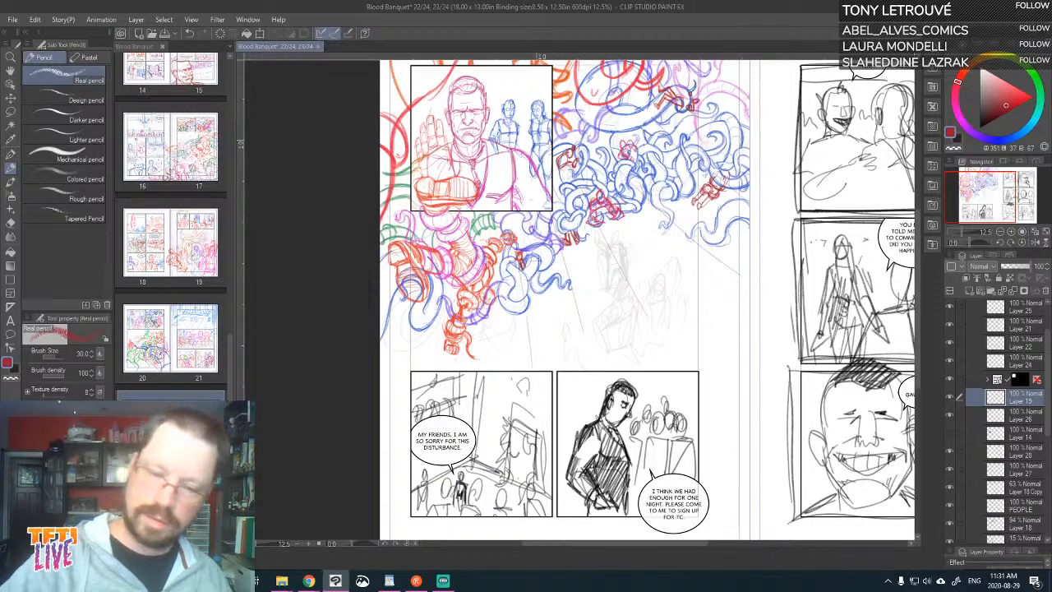
- With the canvas rotated to 45 degrees, extend the fan with more long converging guide lines between the tentacles and the lower panels
key(^)
key(^)
key(^)
key(^)
key(^)
key(^)
key(^)
key(^)
key(^)
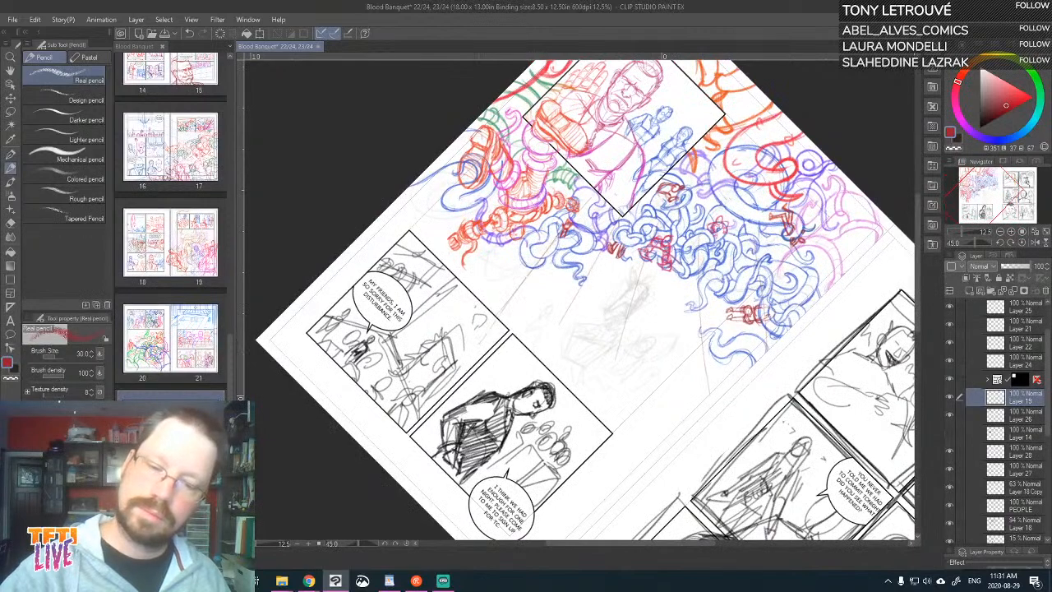
drag(527, 388, 630, 217)
drag(609, 419, 667, 220)
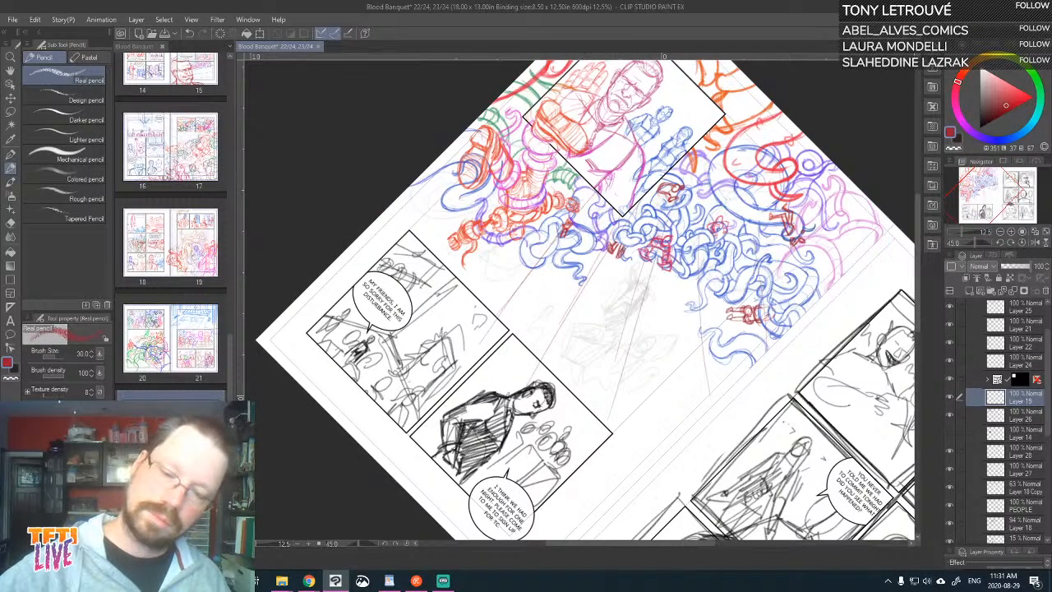
drag(690, 427, 710, 154)
drag(481, 263, 421, 327)
drag(442, 195, 300, 297)
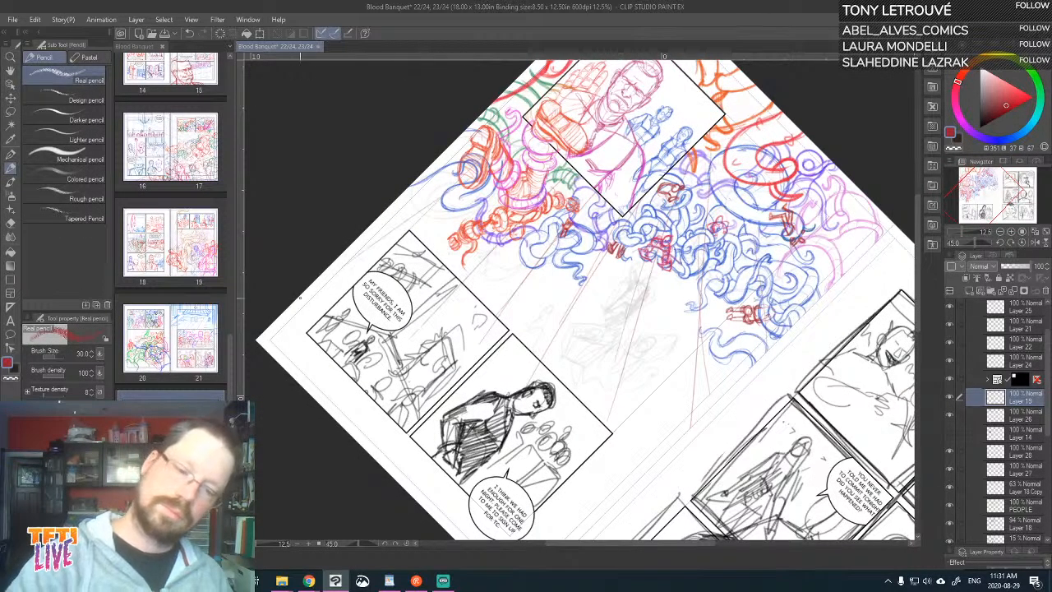
- With the canvas rotated to -20 degrees, pencil long diagonal lines across the fan to form a floor grid reaching over the lower panels
key(minus)
key(minus)
key(minus)
key(minus)
key(minus)
key(minus)
key(minus)
key(minus)
key(minus)
key(minus)
key(minus)
key(minus)
key(minus)
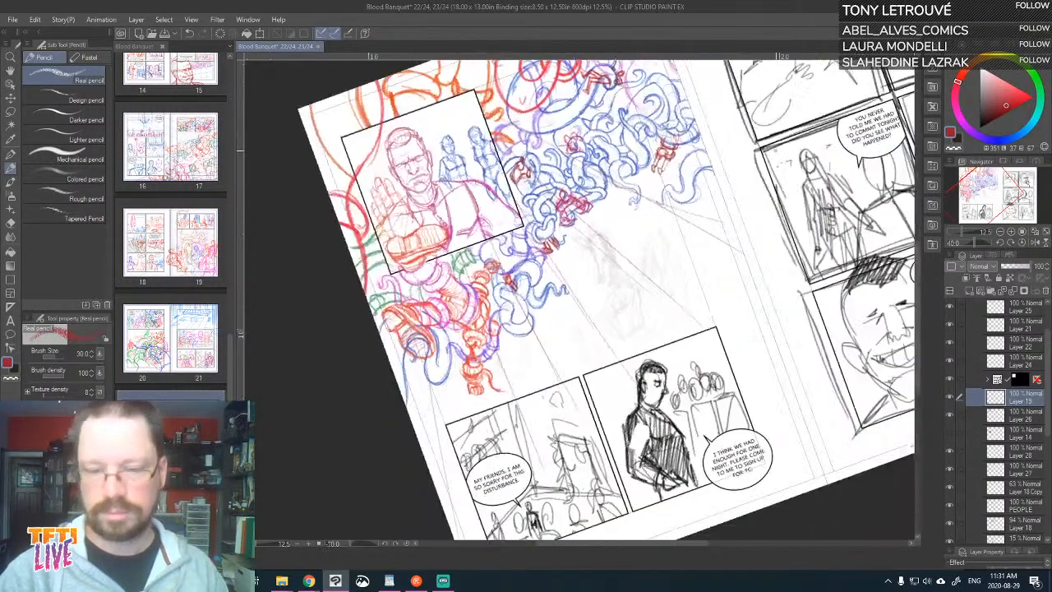
drag(644, 171, 552, 259)
drag(694, 189, 526, 369)
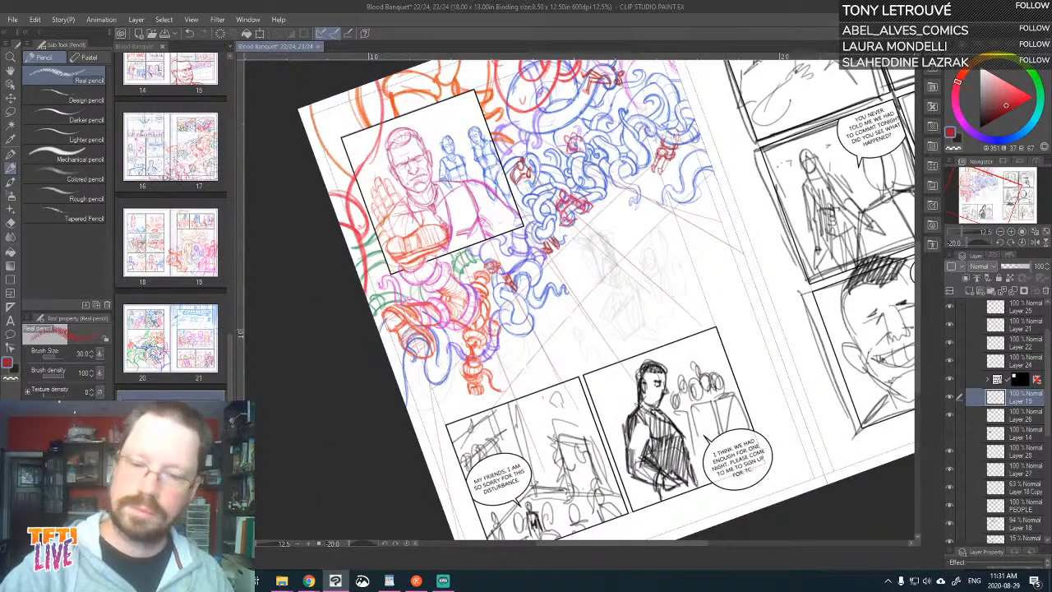
drag(737, 230, 529, 470)
drag(763, 303, 559, 564)
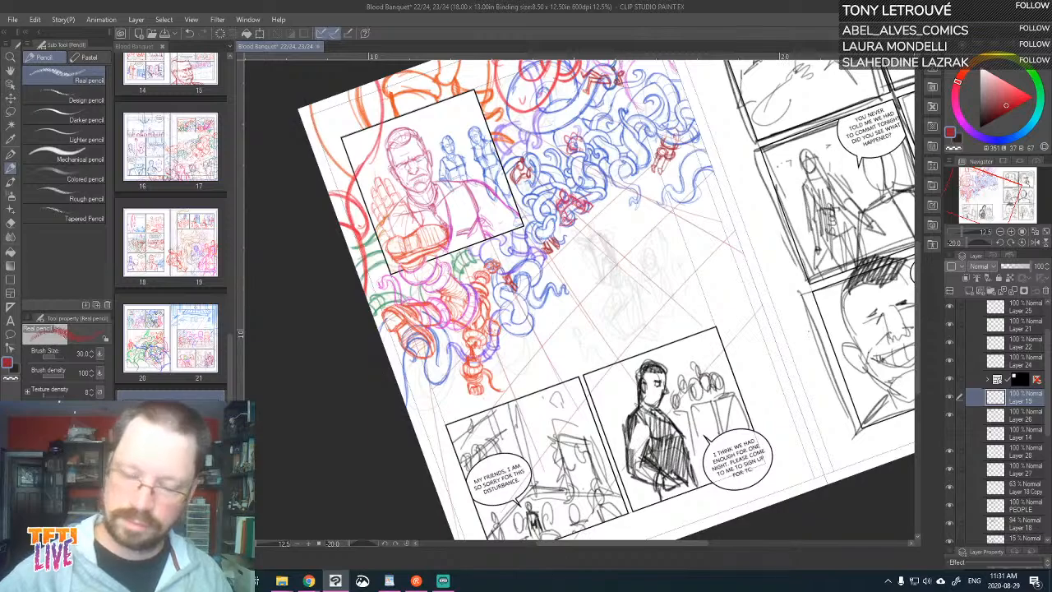
drag(793, 388, 670, 539)
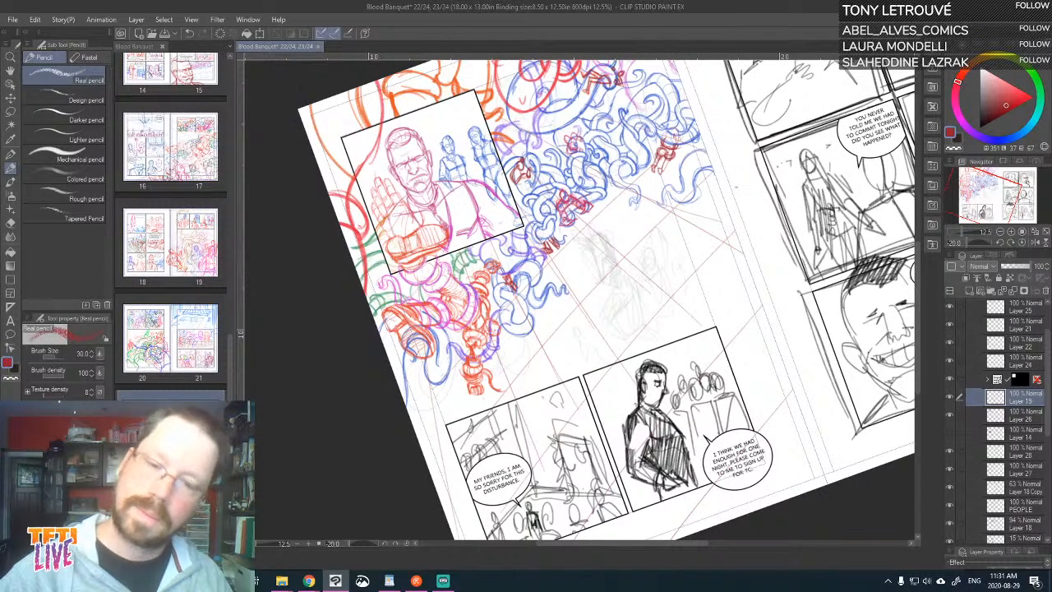
- Examine the red guide grid against the faint figures and the whole page, close up, from afar and with the page upright
scroll(736, 197, up, 3)
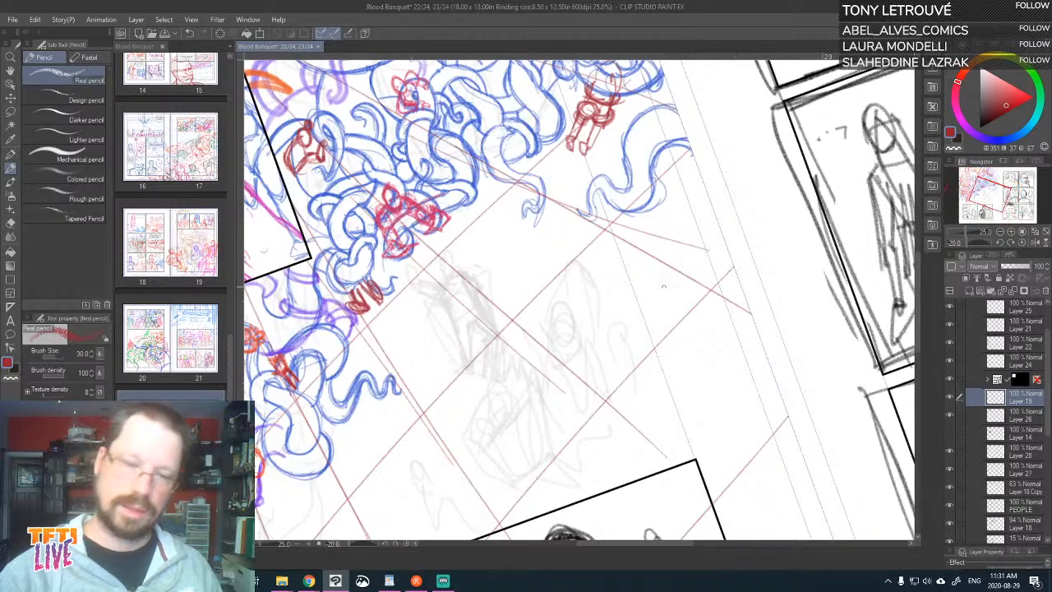
key(asciicircum)
key(asciicircum)
drag(659, 329, 838, 323)
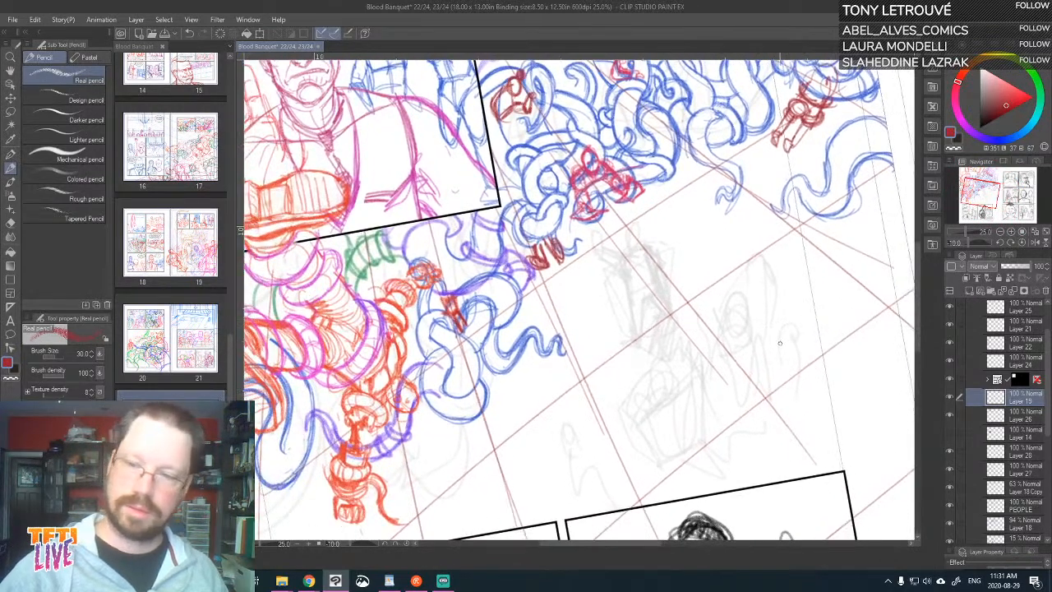
scroll(769, 413, down, 3)
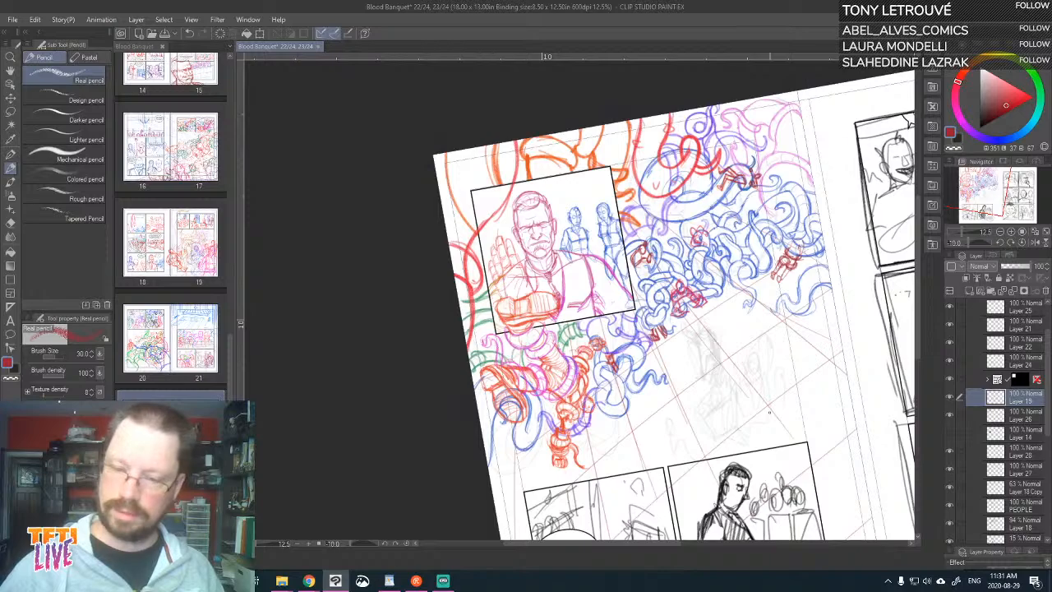
scroll(769, 413, up, 3)
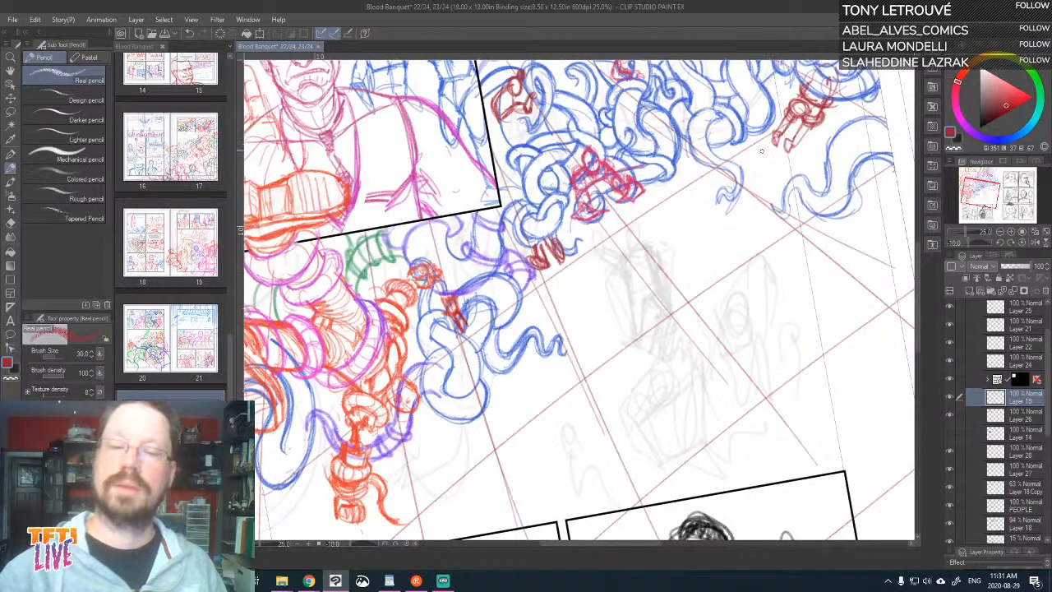
scroll(771, 147, down, 3)
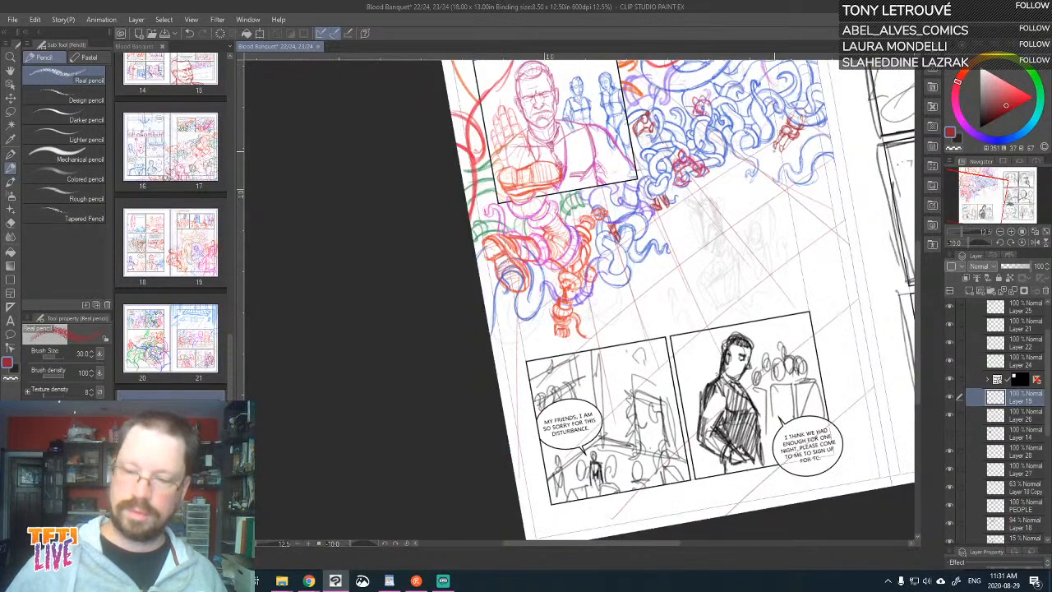
drag(772, 281, 572, 338)
key(asciicircum)
key(asciicircum)
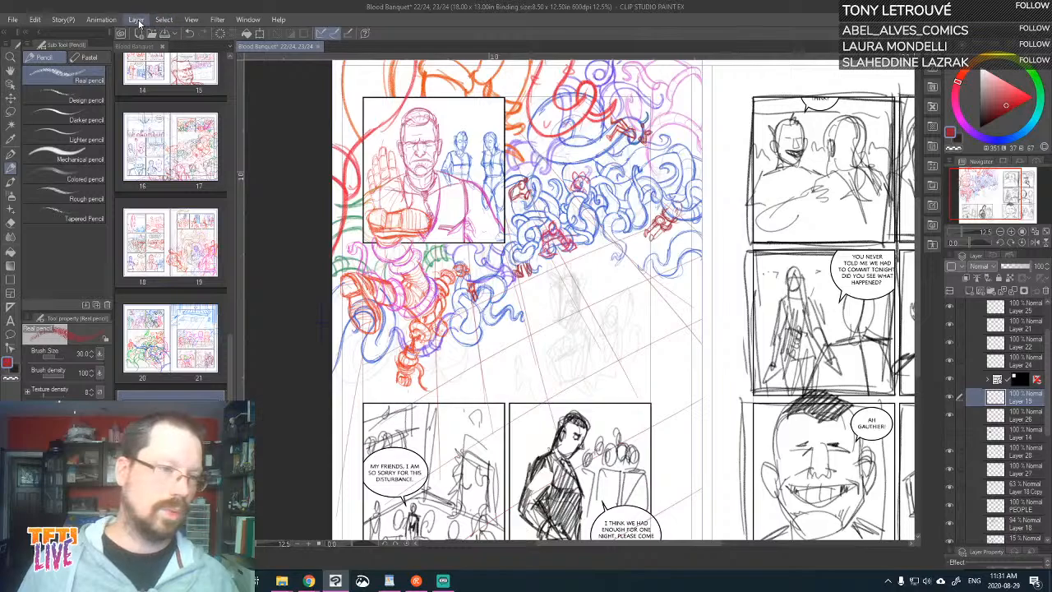
- Create a 3-point perspective ruler on a new layer
click(136, 19)
mouse_move(196, 158)
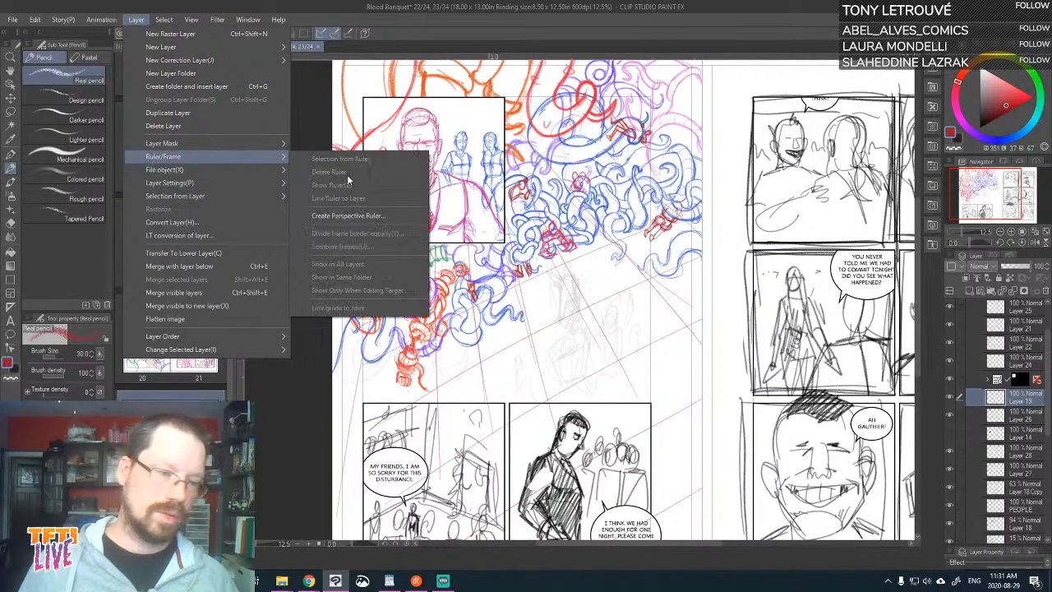
click(362, 215)
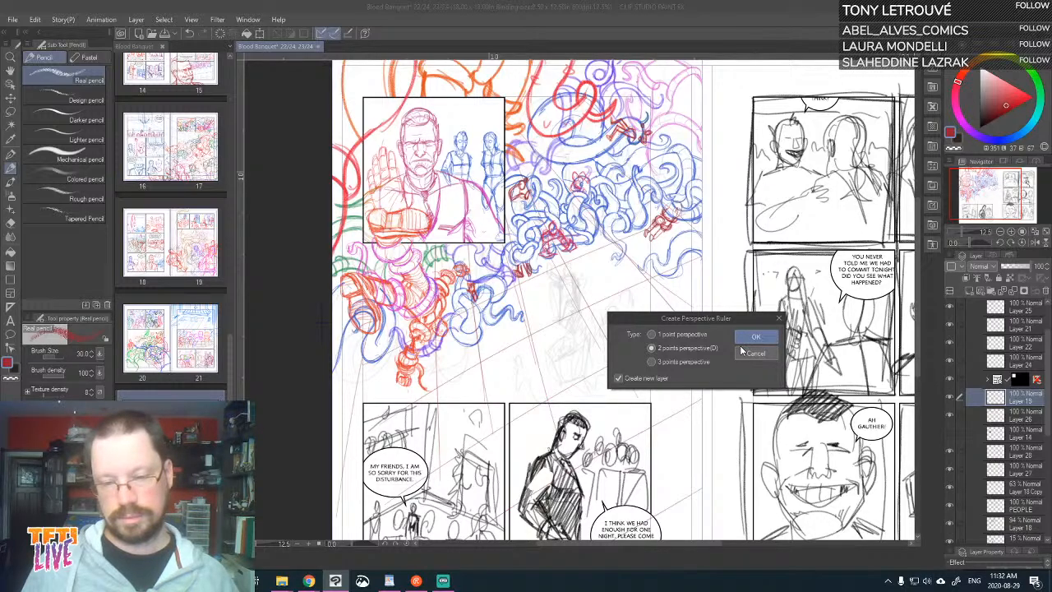
click(699, 361)
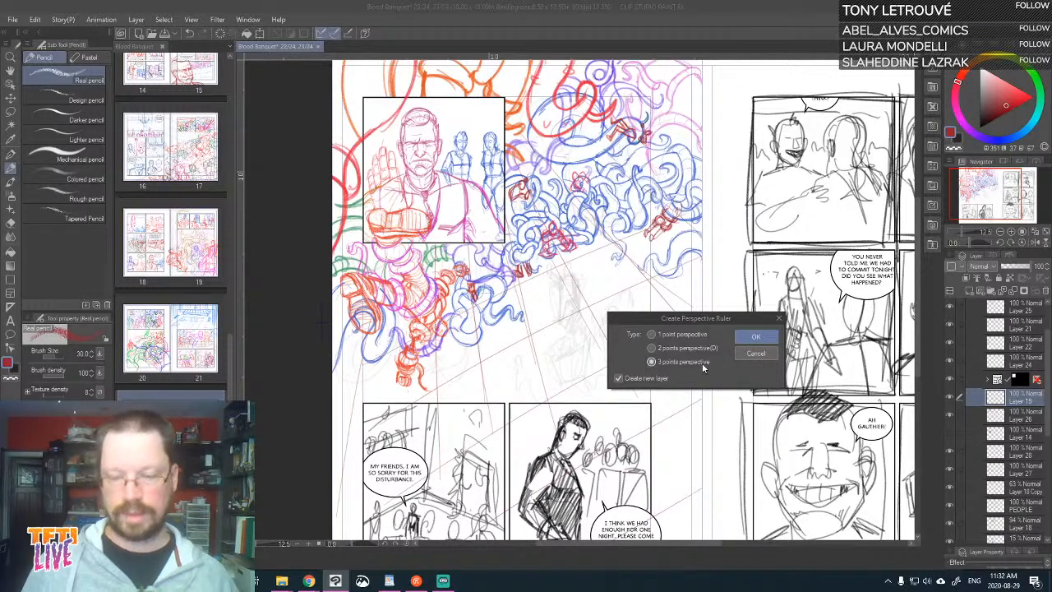
click(760, 336)
- Shift the perspective ruler's layer so that the ruler is centred over the faint sketch area of the tentacle page
click(10, 97)
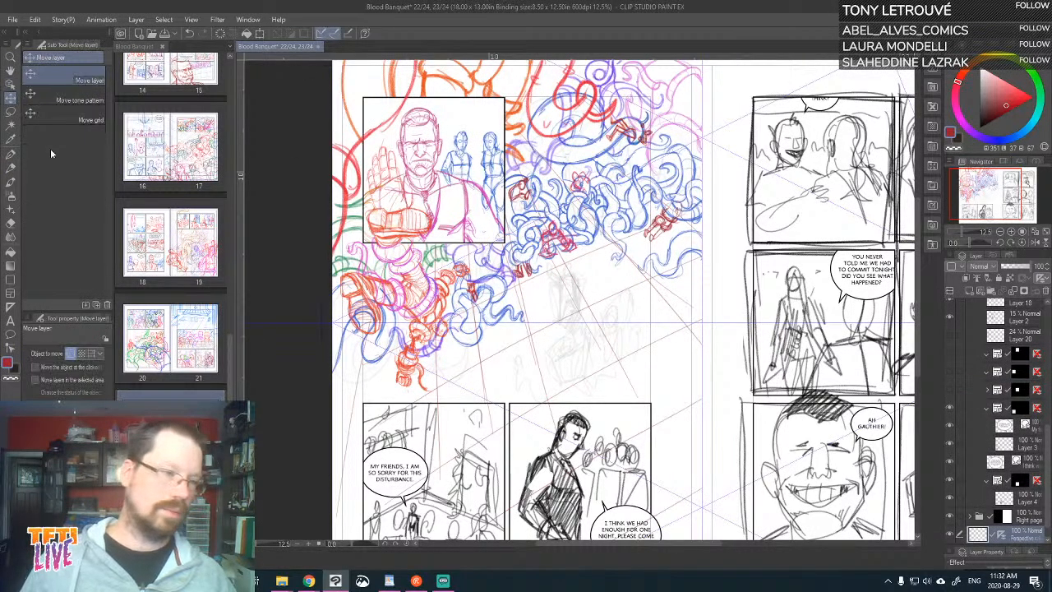
mouse_move(435, 416)
mouse_down()
mouse_move(669, 426)
mouse_move(415, 411)
mouse_up()
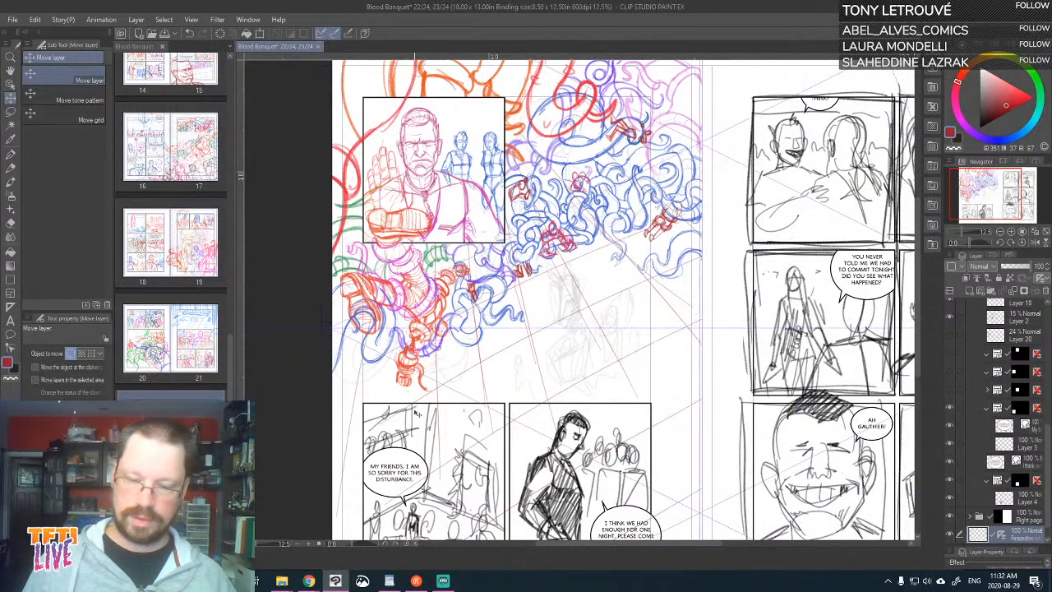
scroll(456, 410, down, 1)
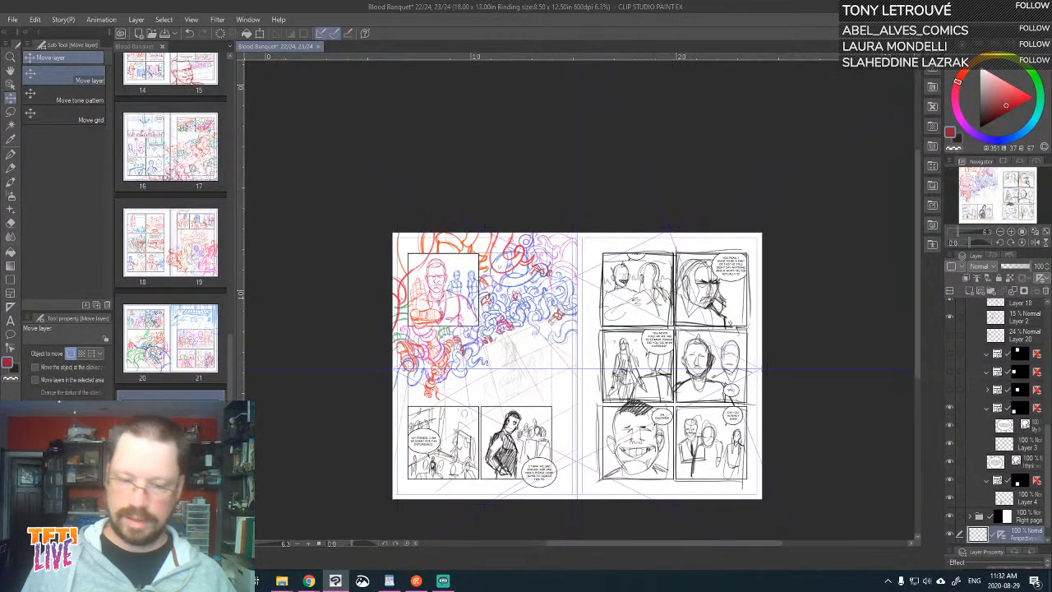
drag(623, 383, 546, 392)
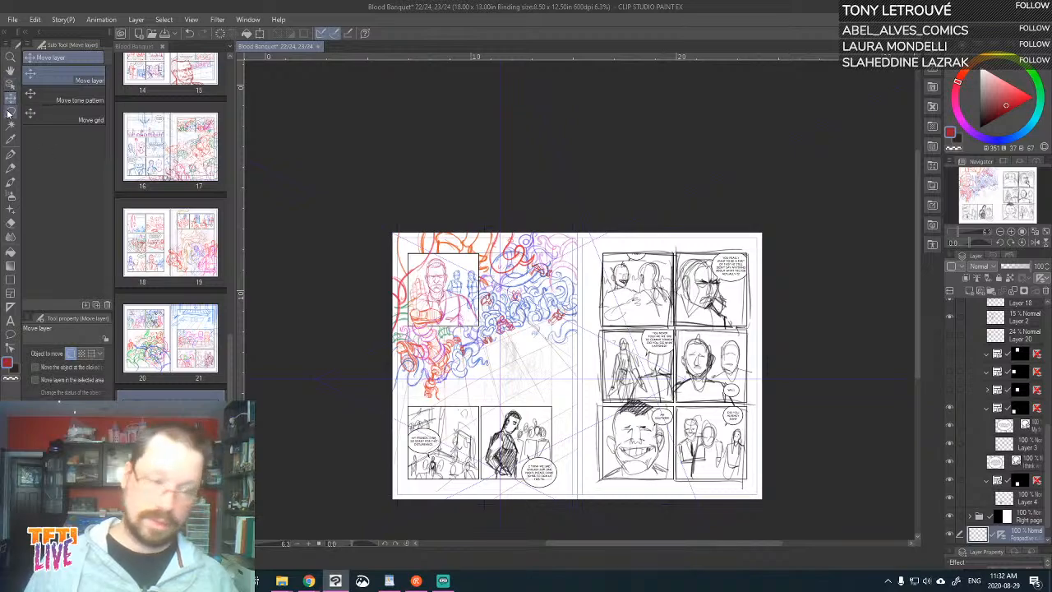
- Select the perspective ruler as an object, tilt its eye level to suit the drawn grid and reposition the vanishing point above the page
click(10, 84)
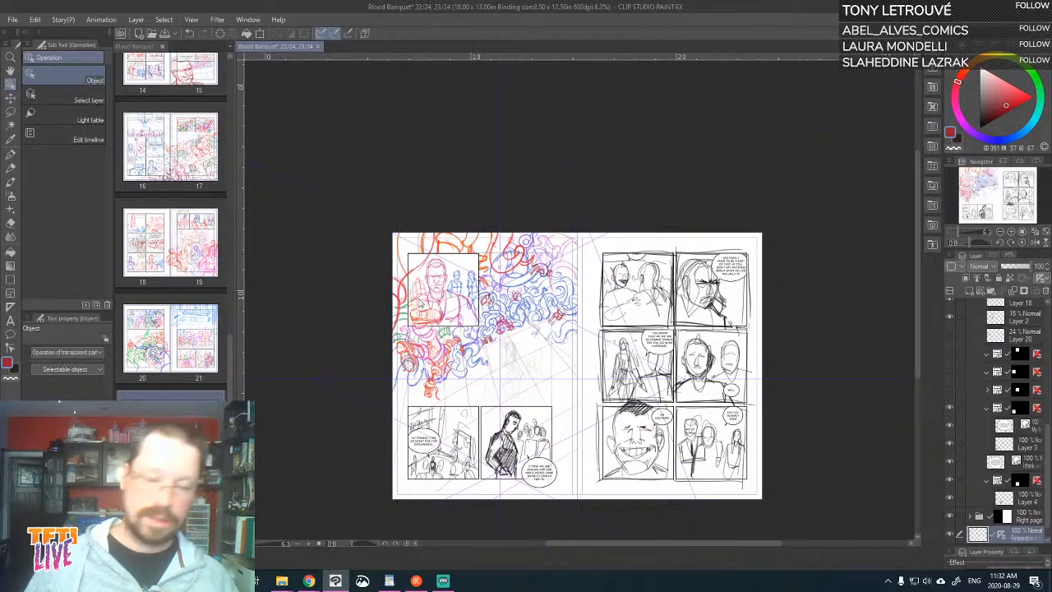
click(511, 378)
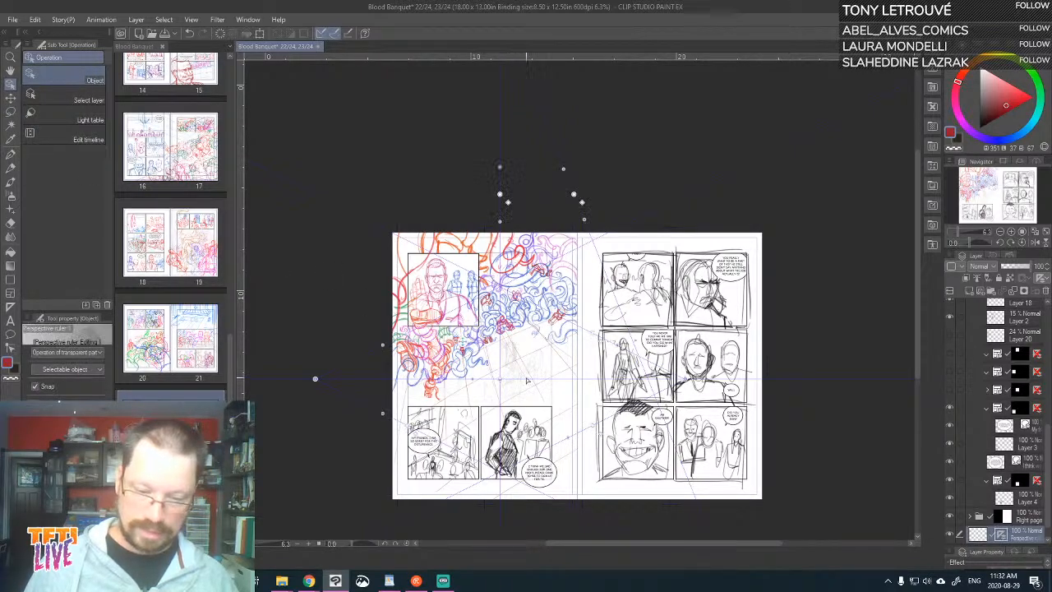
drag(527, 380, 535, 343)
key(asciicircum)
key(asciicircum)
key(asciicircum)
key(asciicircum)
key(asciicircum)
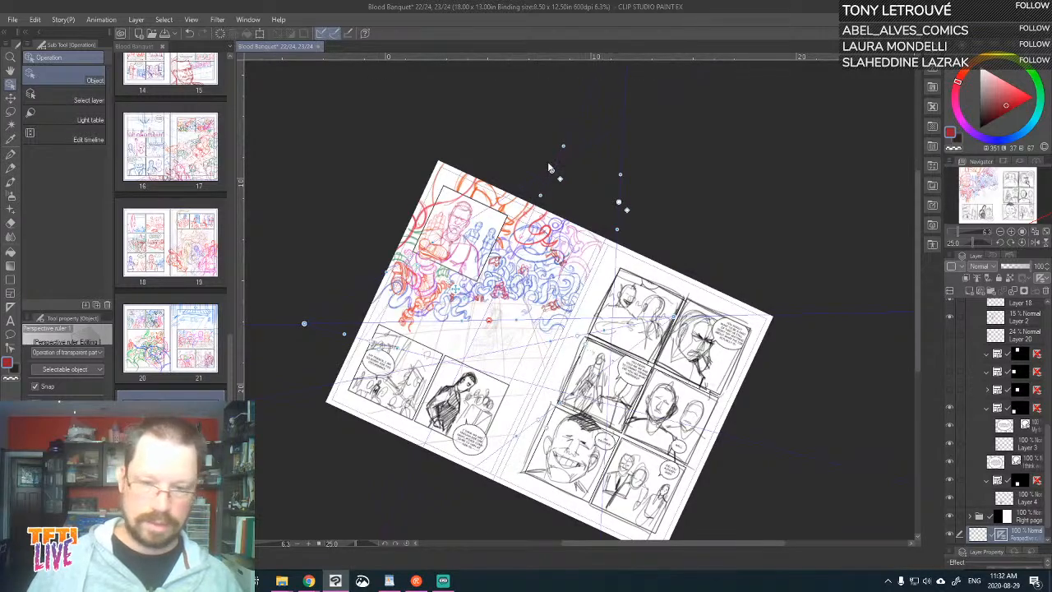
drag(551, 171, 555, 251)
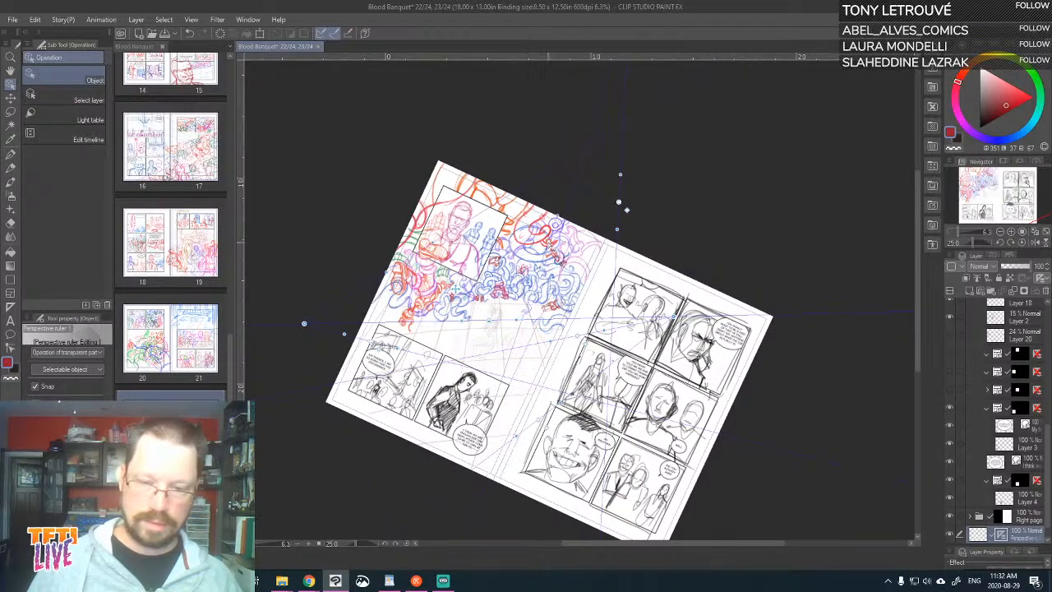
click(438, 229)
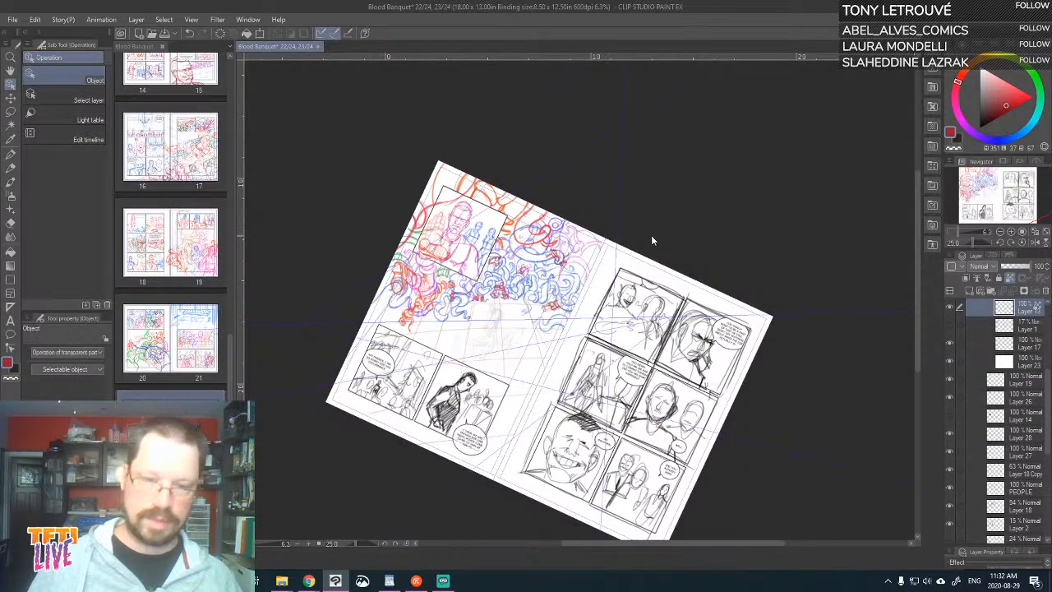
- Reselect the perspective ruler, place its third vanishing point far below the spread and raise the eye level to the tentacle page's outer upper corner
scroll(599, 242, down, 2)
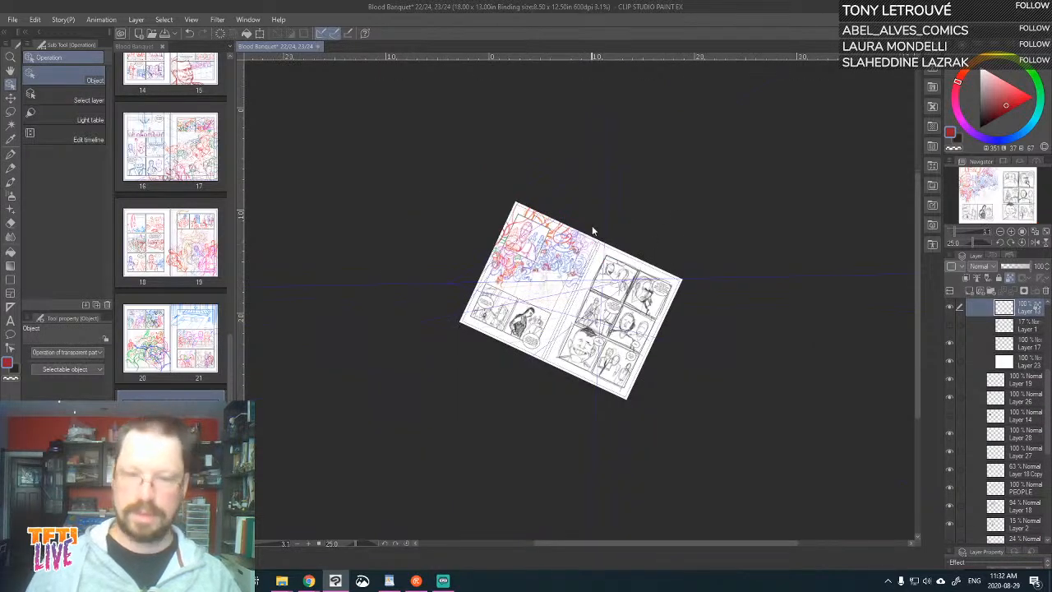
click(610, 123)
drag(549, 413, 548, 339)
drag(635, 147, 640, 271)
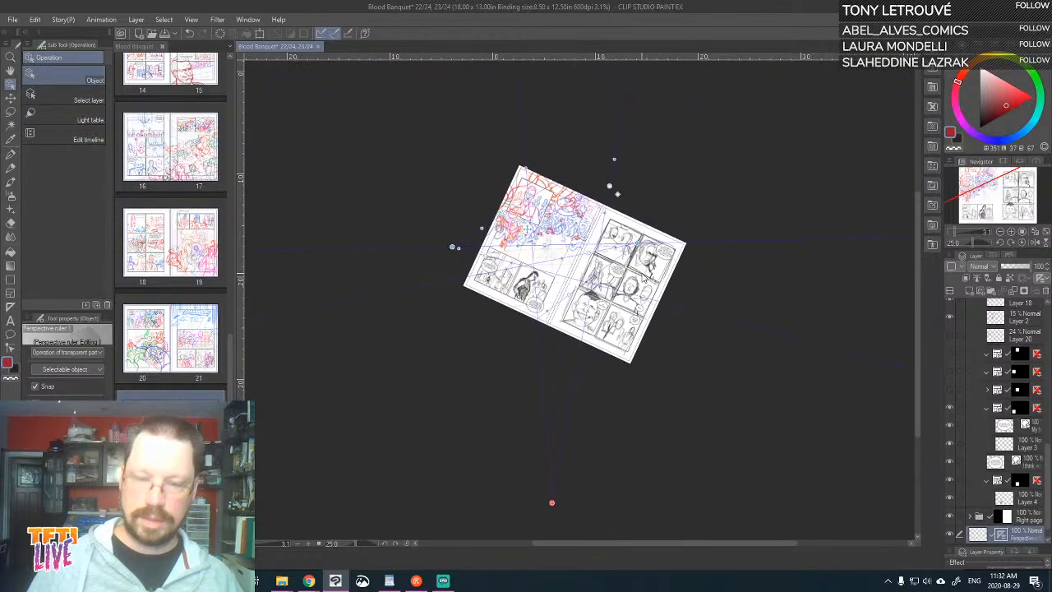
drag(544, 245, 526, 166)
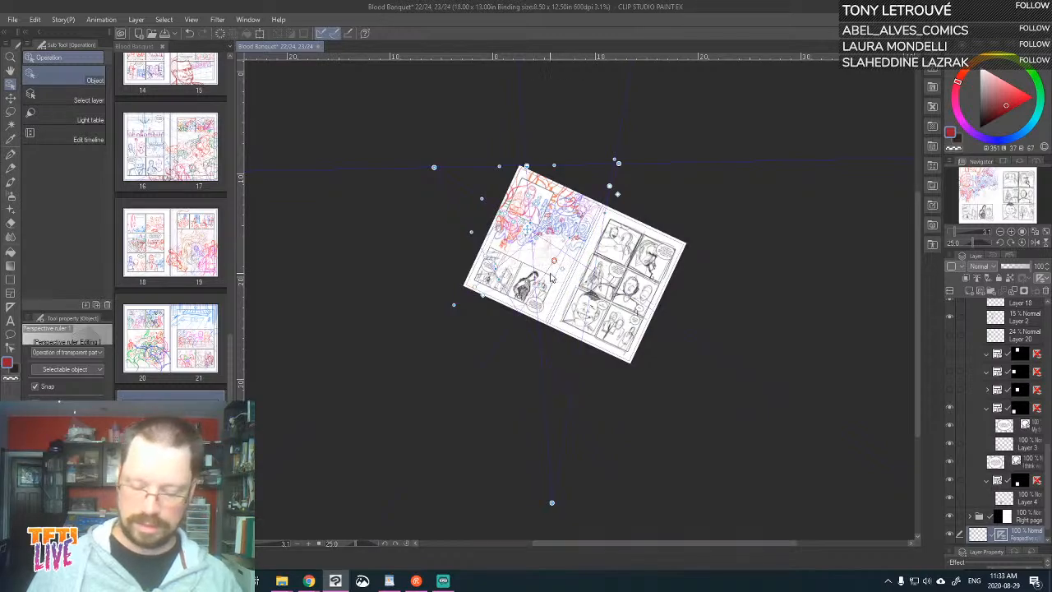
- Adjust the perspective ruler's guide handles below and on the tentacle page and shift the outer vanishing point slightly toward the spread
scroll(553, 271, down, 2)
scroll(550, 279, up, 6)
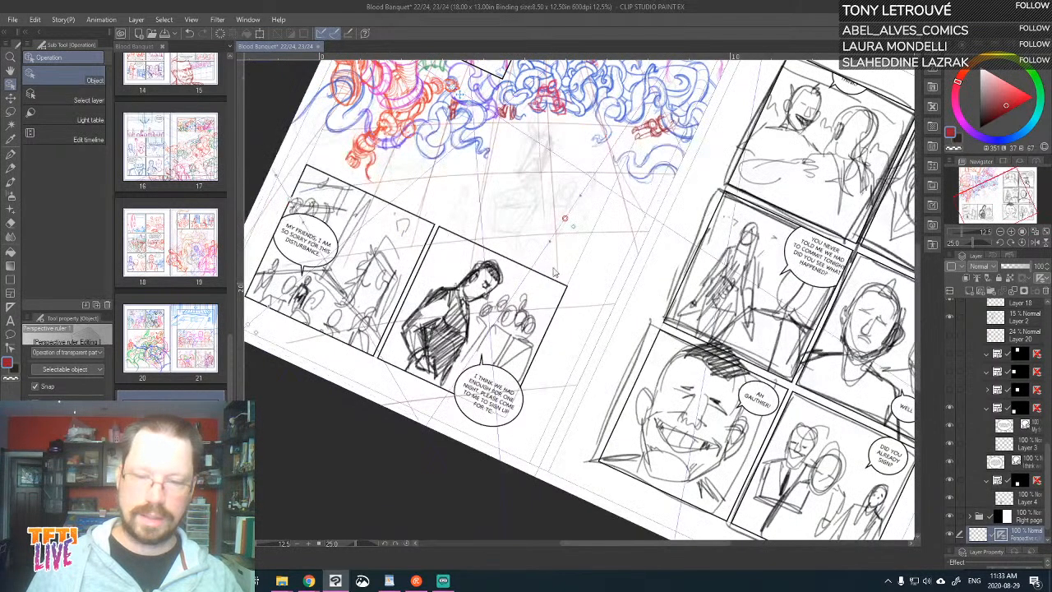
scroll(683, 301, down, 3)
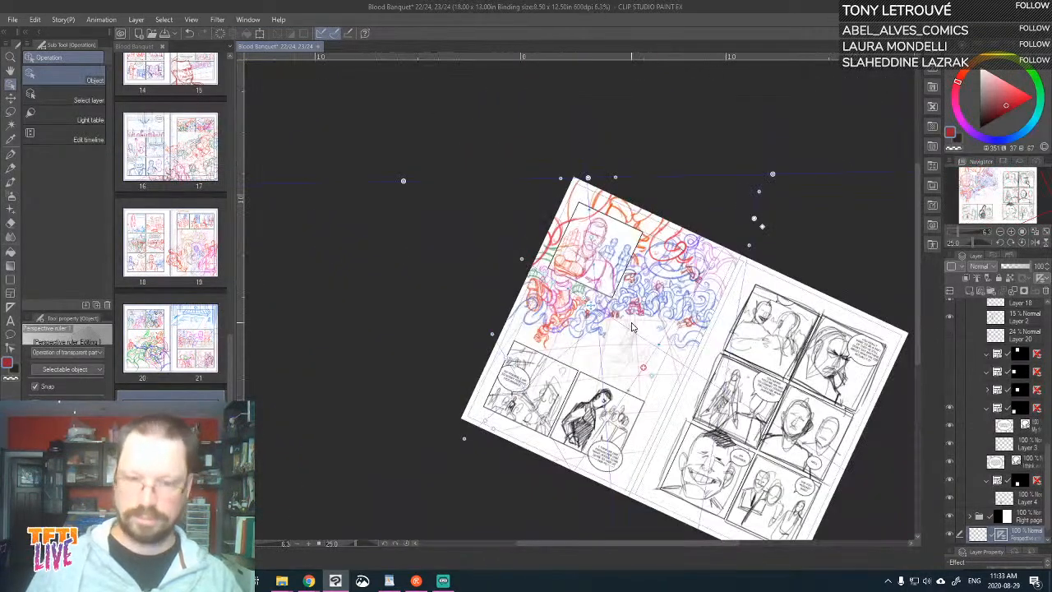
drag(589, 304, 538, 281)
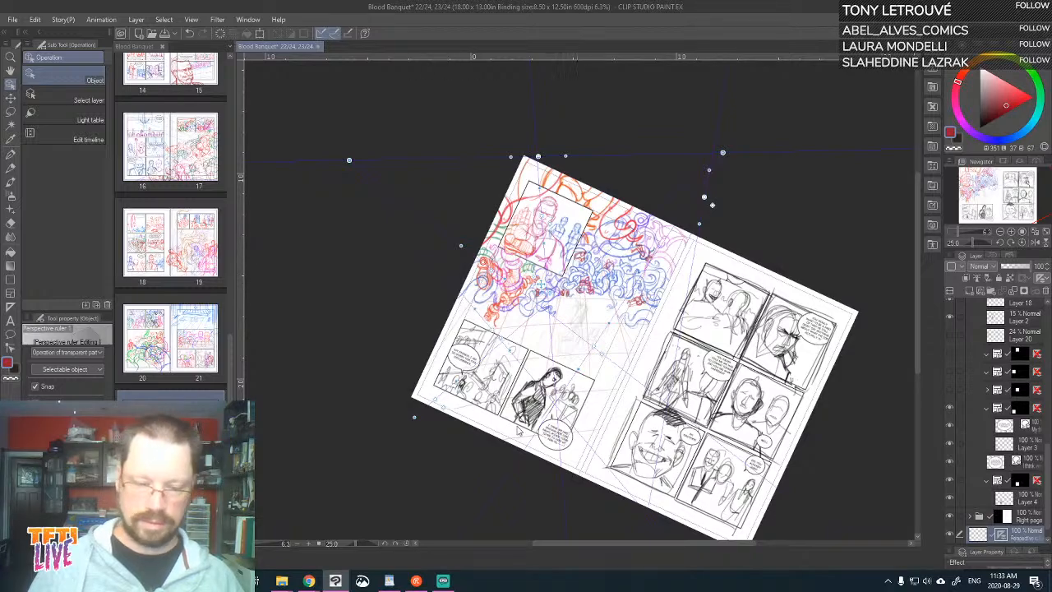
drag(437, 400, 442, 425)
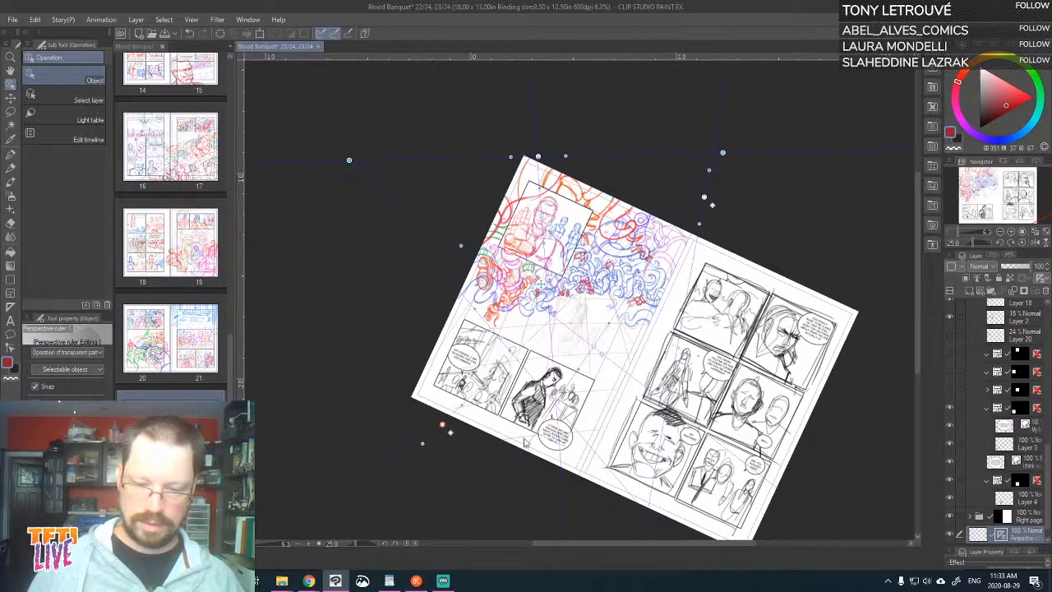
drag(593, 347, 573, 348)
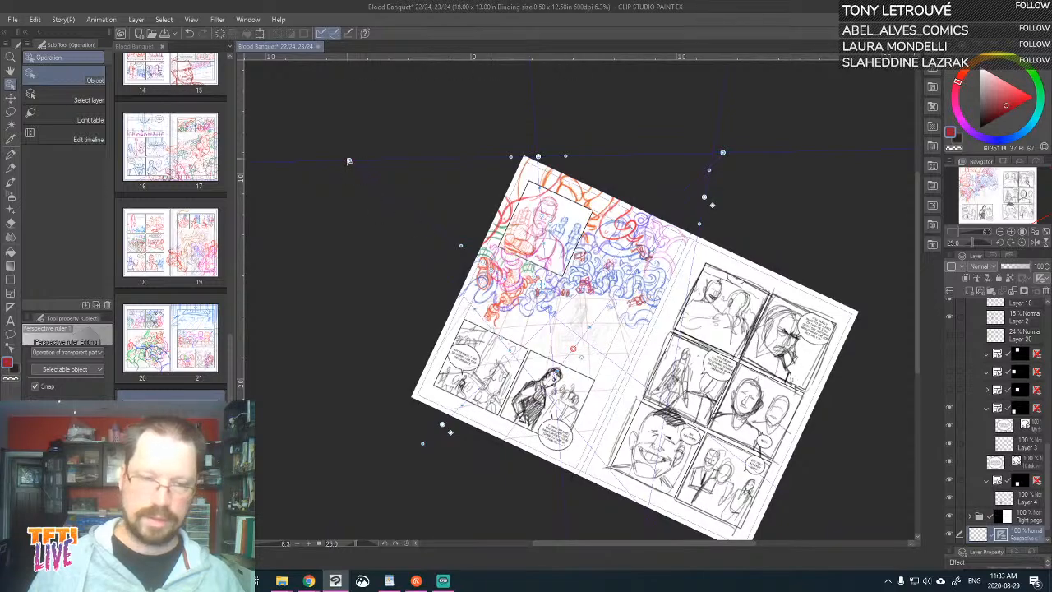
mouse_move(348, 161)
mouse_down()
mouse_move(322, 162)
mouse_move(366, 159)
mouse_up()
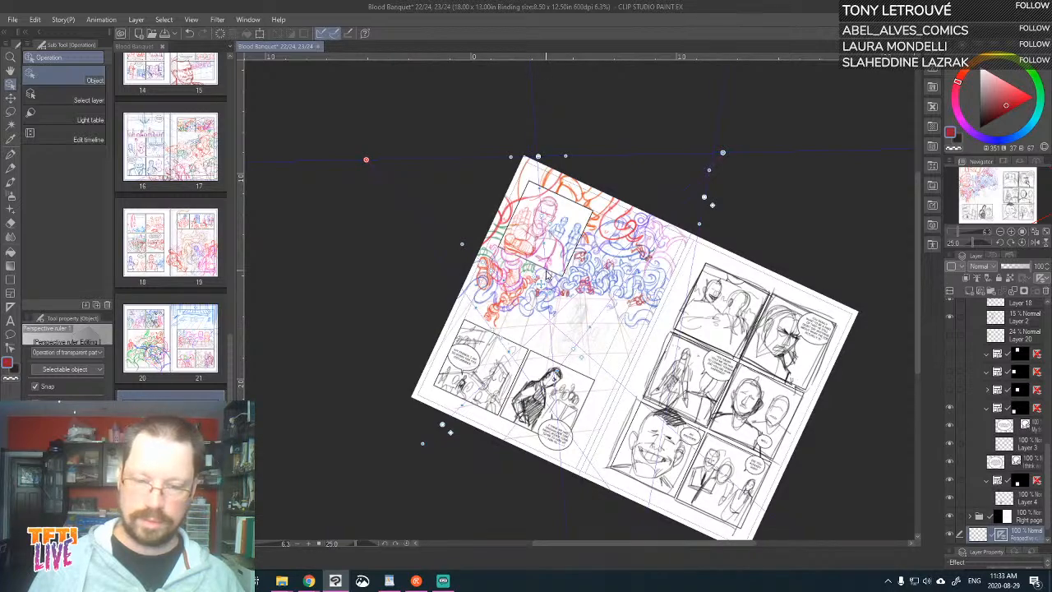
- Move the perspective ruler's vertical guide handles outside the tentacle page, beside its upper outer corner
drag(541, 217, 486, 217)
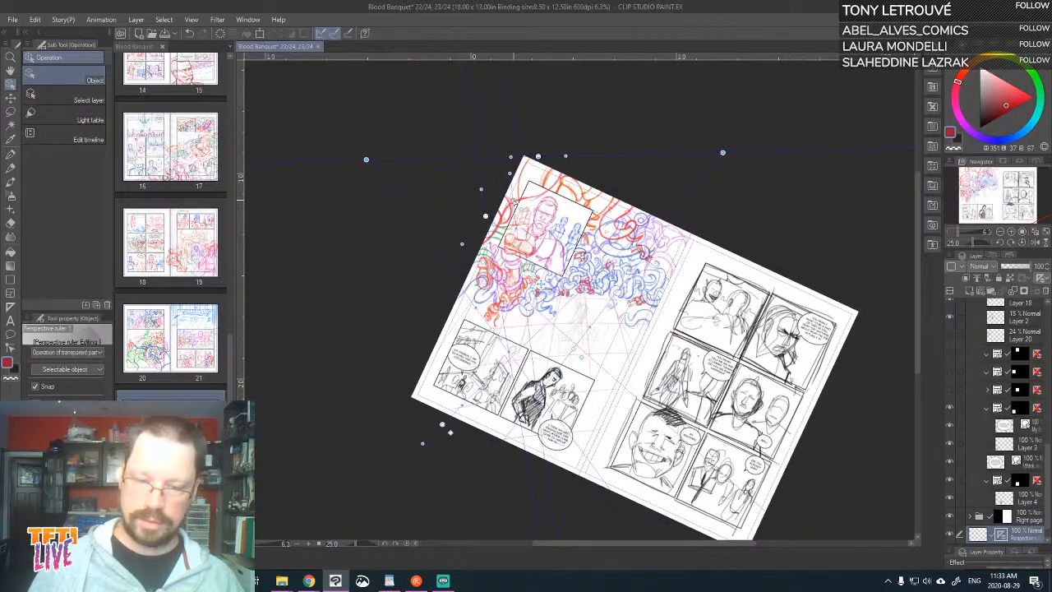
drag(610, 351, 569, 116)
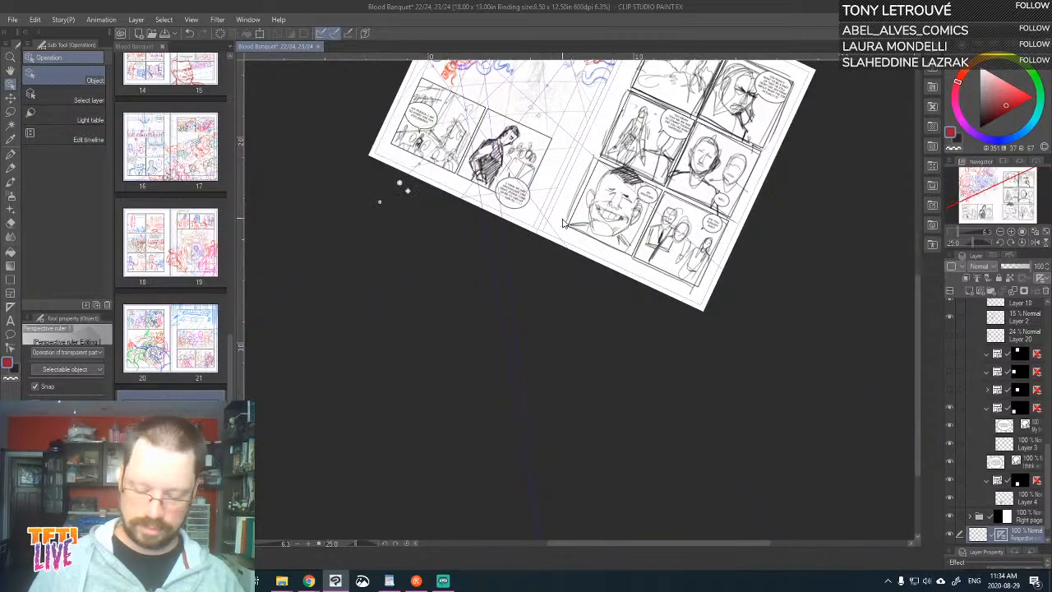
scroll(562, 228, down, 1)
mouse_move(553, 406)
mouse_down()
mouse_move(578, 293)
mouse_move(599, 286)
mouse_move(566, 229)
mouse_move(553, 399)
mouse_up()
drag(494, 236, 463, 207)
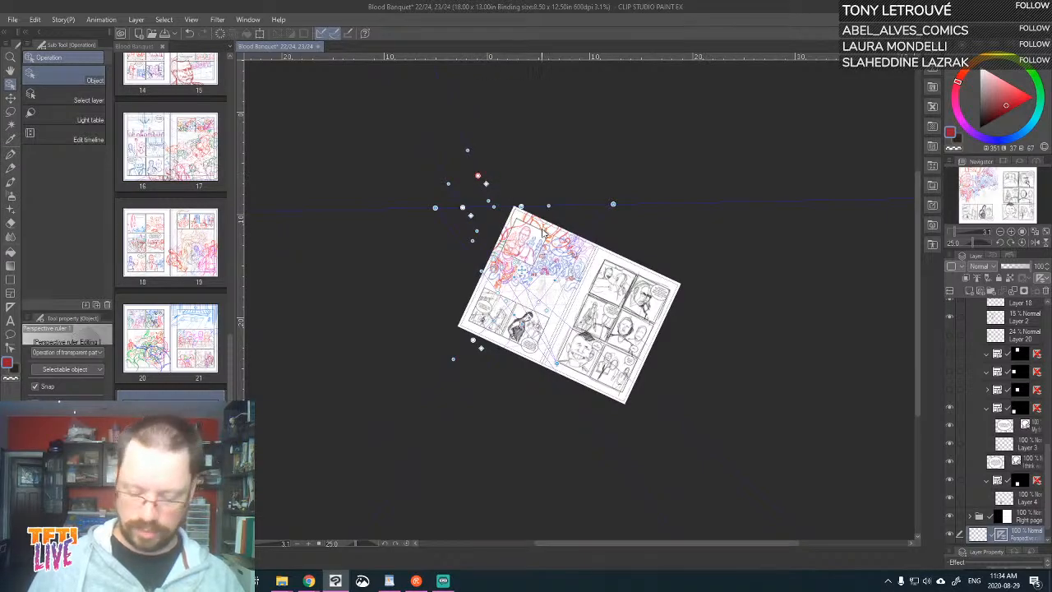
- Raise the ruler's eye level well above the spread and swing the outer vanishing point farther away from the page
scroll(543, 239, down, 2)
scroll(542, 243, up, 2)
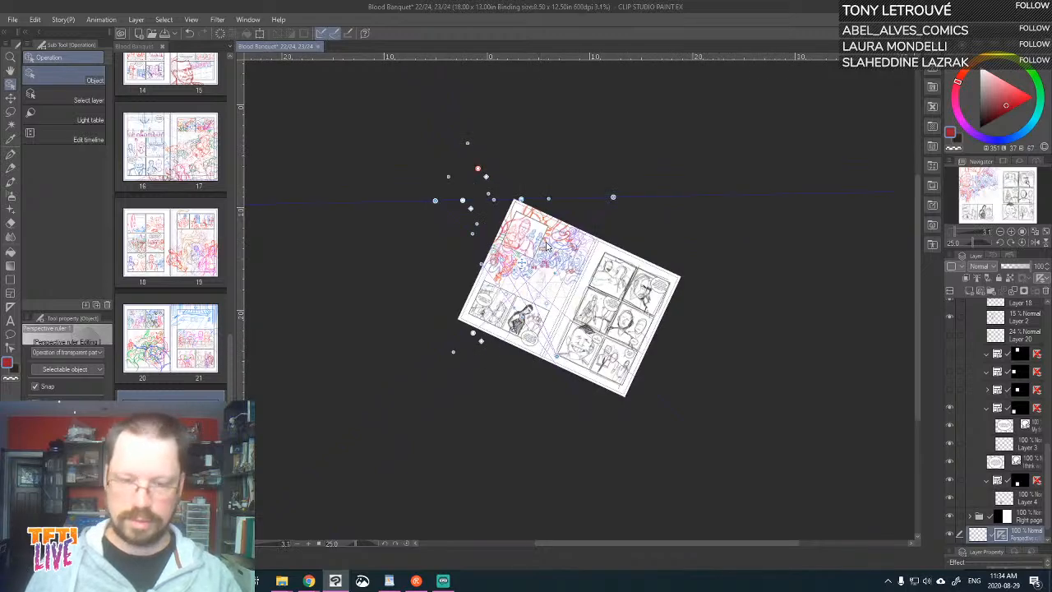
drag(522, 194, 520, 126)
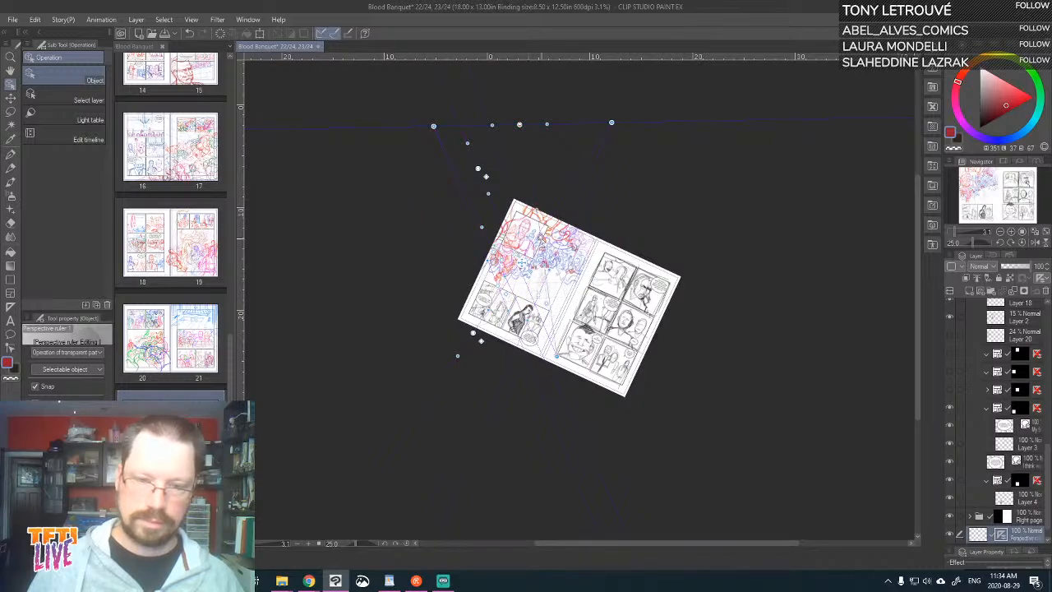
drag(482, 229, 427, 214)
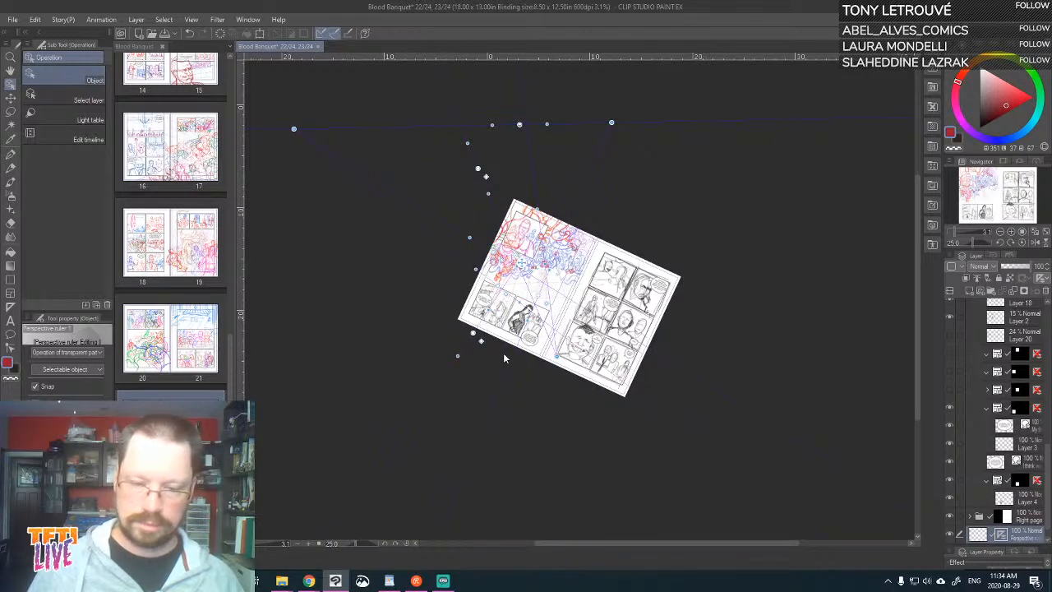
- Place two perspective guide handles in the empty area outside the tentacle page's lower outer corner
drag(472, 334, 416, 286)
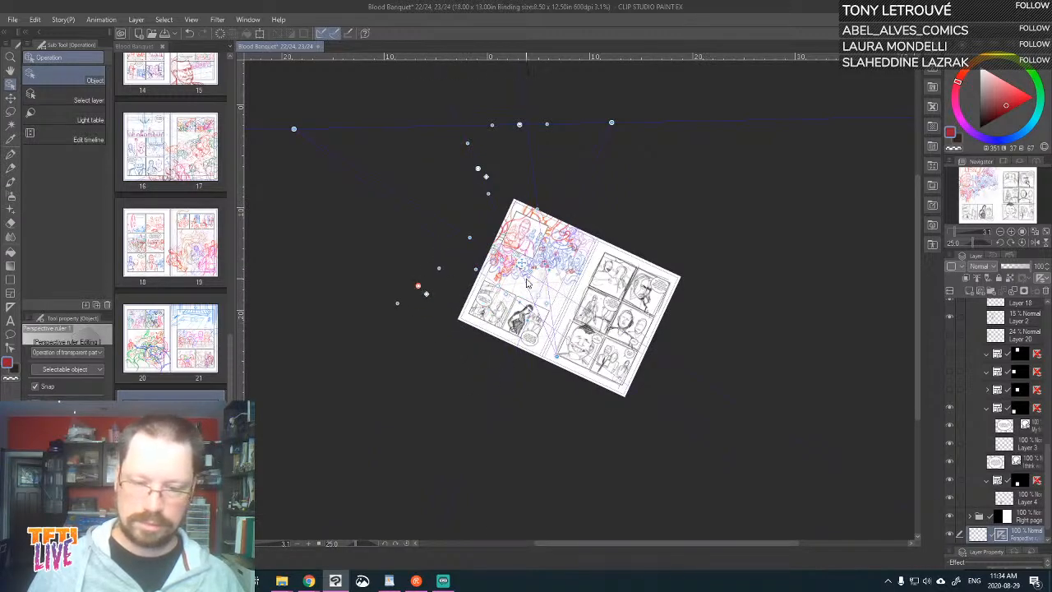
drag(533, 300, 445, 325)
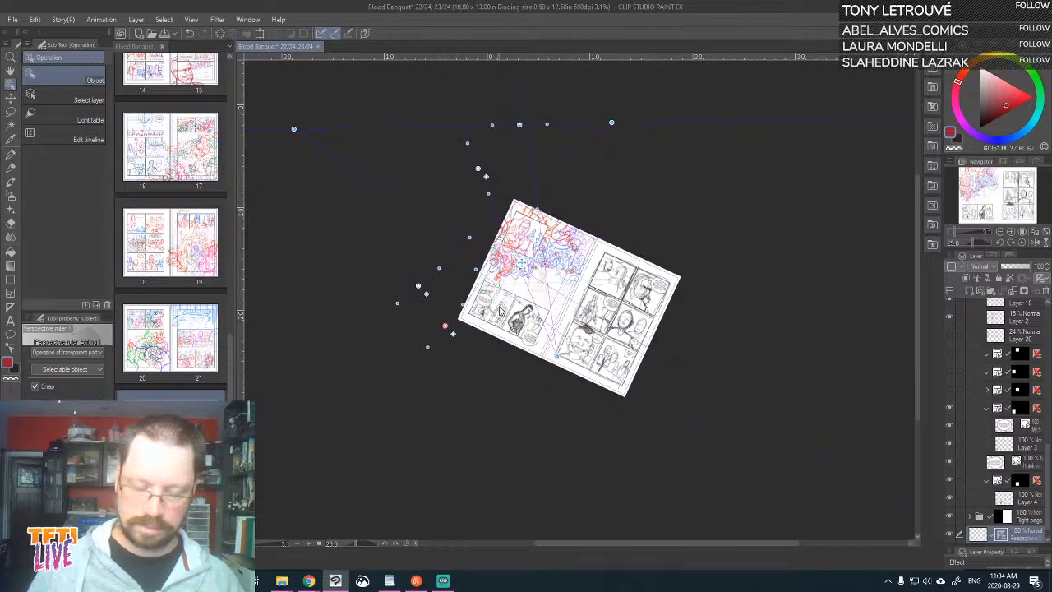
scroll(503, 313, up, 2)
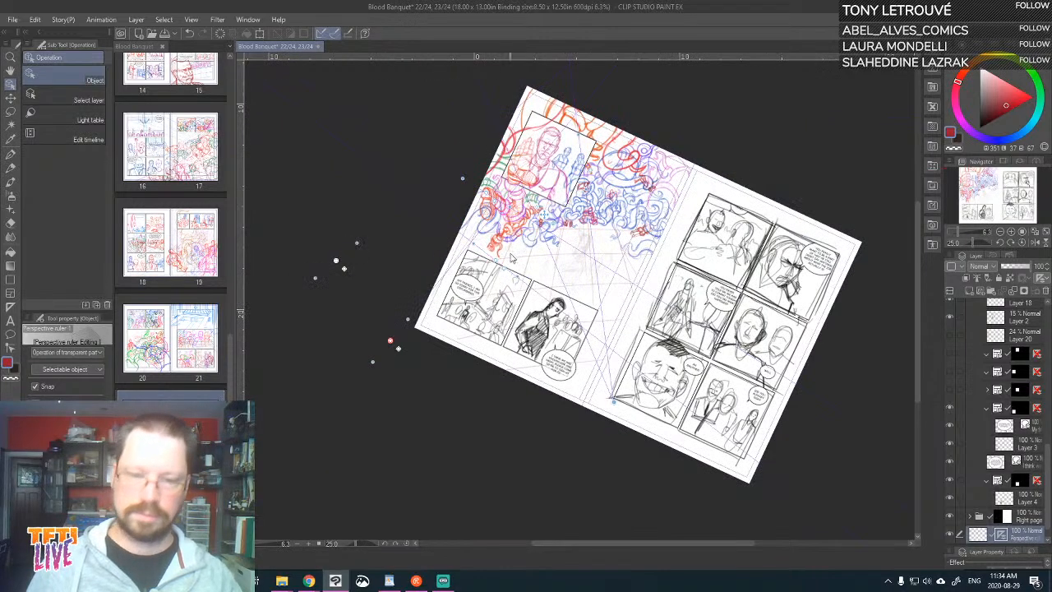
drag(549, 341, 567, 368)
drag(596, 288, 616, 378)
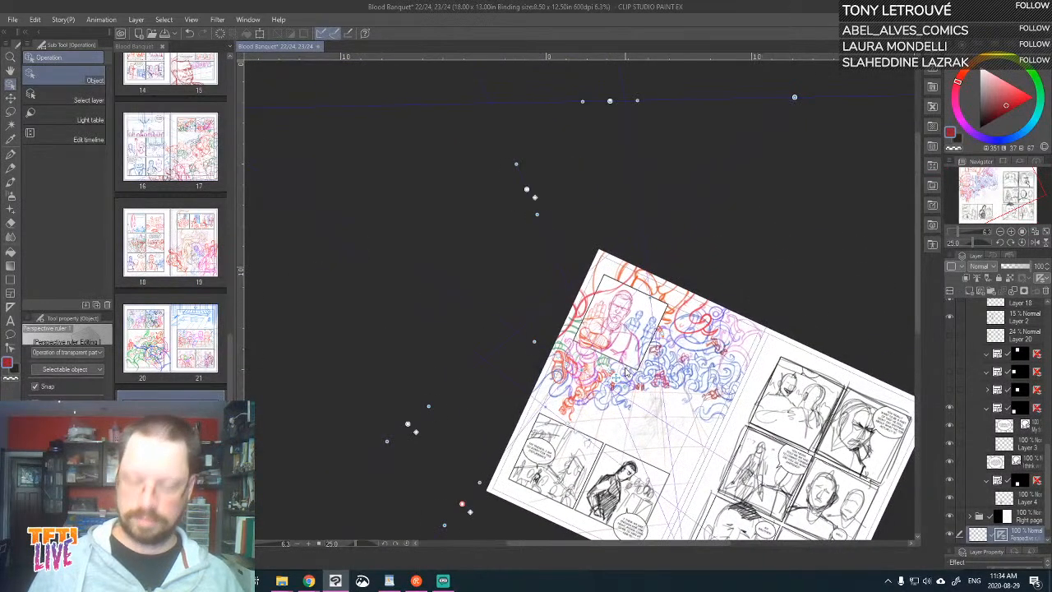
- Move the opposite vanishing point far out beyond the facing page and bring the guide handles closer to the tentacle page's lower outer corner
scroll(627, 371, down, 2)
drag(712, 231, 854, 229)
drag(543, 435, 563, 451)
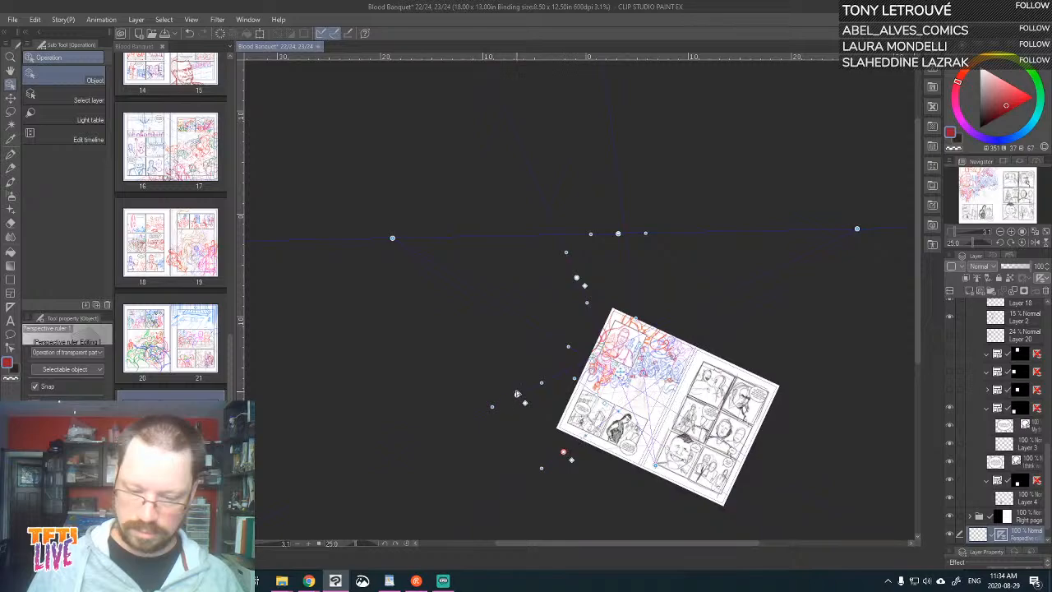
drag(517, 394, 558, 427)
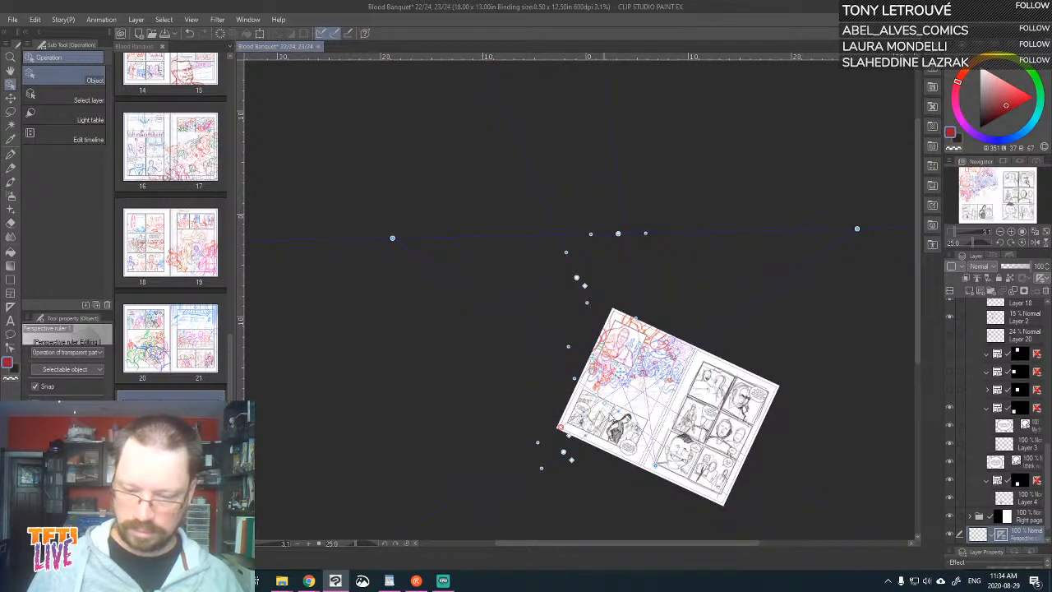
- Place two guide handles beyond the facing page's lower outer corner and fine-tune the guide beside the tentacle page's lower corner
drag(620, 370, 705, 465)
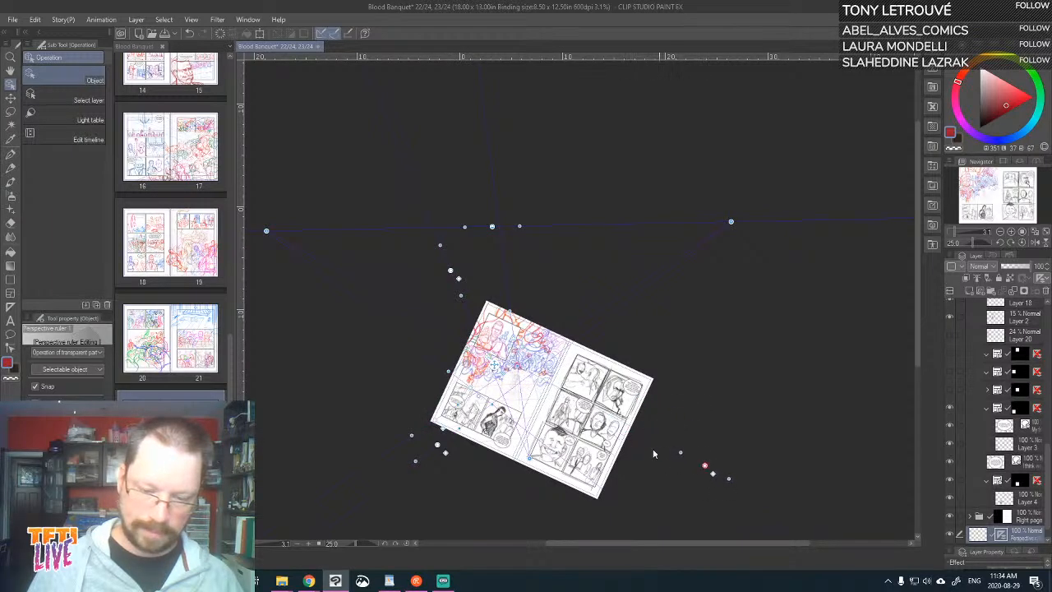
drag(473, 389, 655, 485)
drag(719, 464, 684, 482)
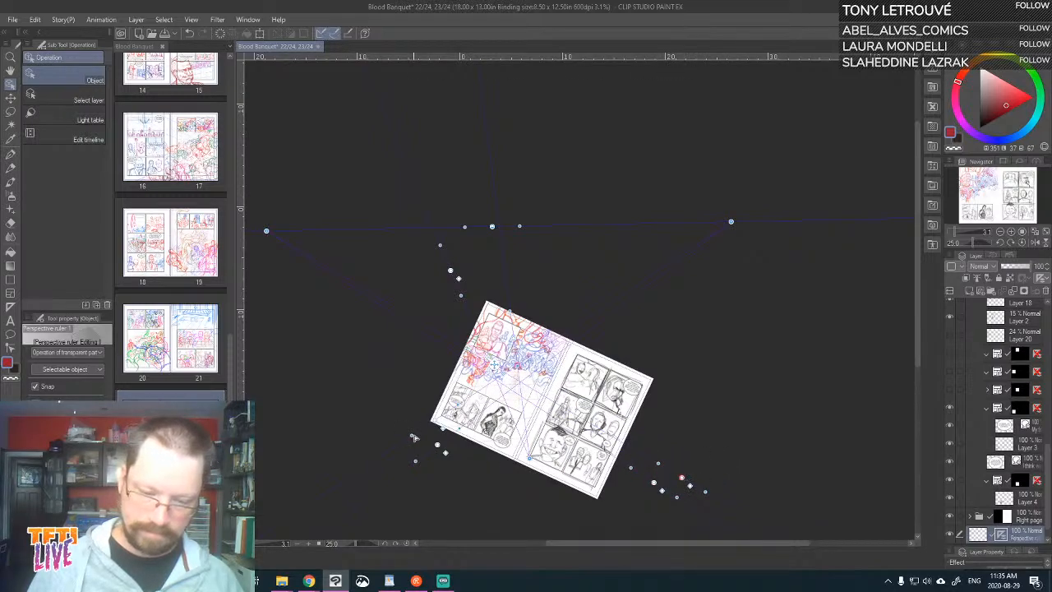
mouse_move(414, 437)
mouse_down()
mouse_move(424, 427)
mouse_move(416, 442)
mouse_up()
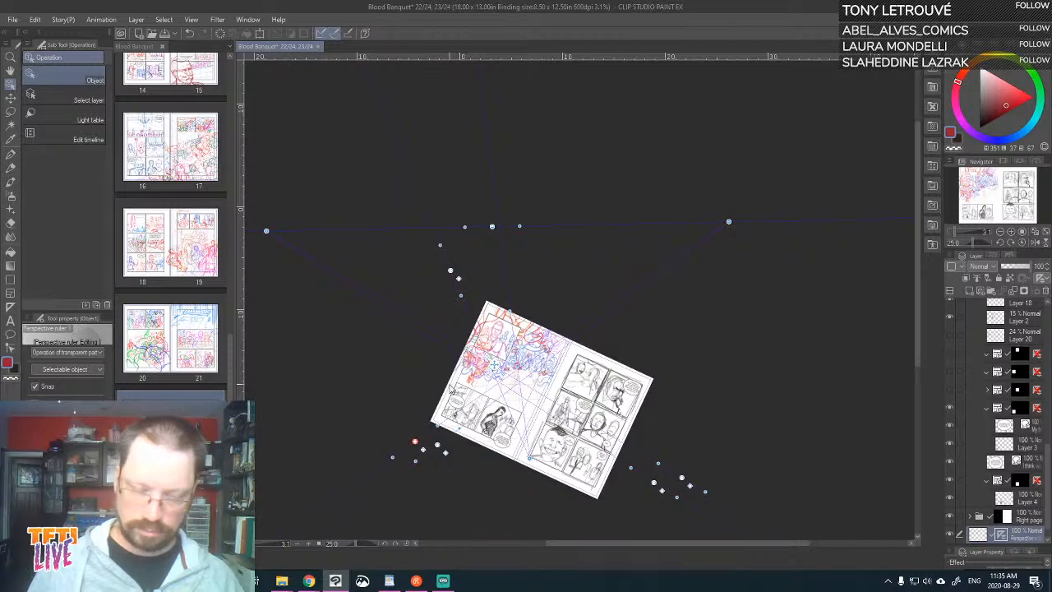
- Pull the vertical guide's end point below the spread and lower its handle to the tentacle page's upper outer edge
scroll(449, 390, up, 2)
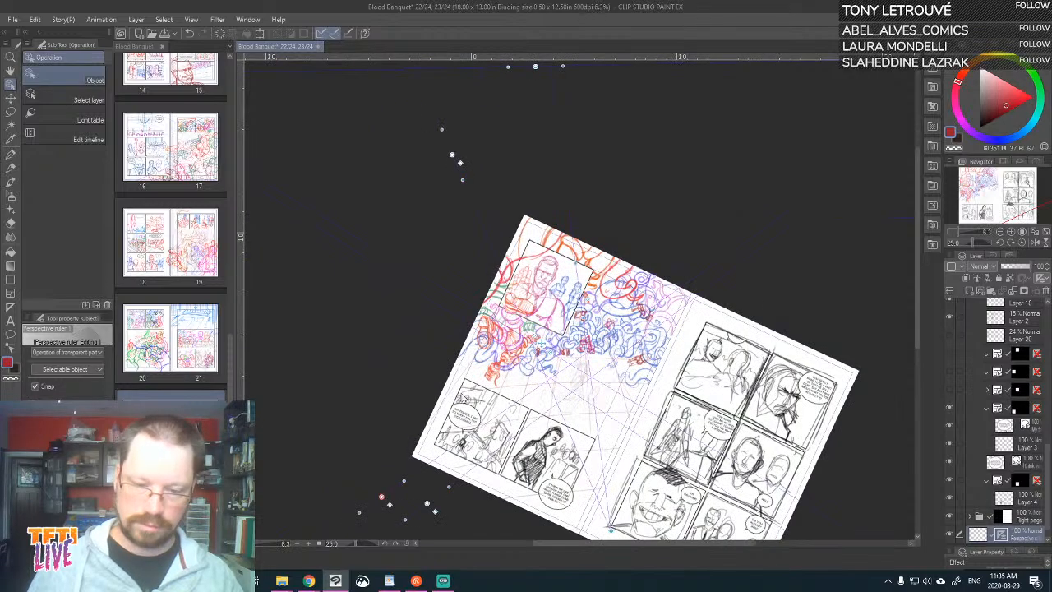
drag(617, 469, 601, 364)
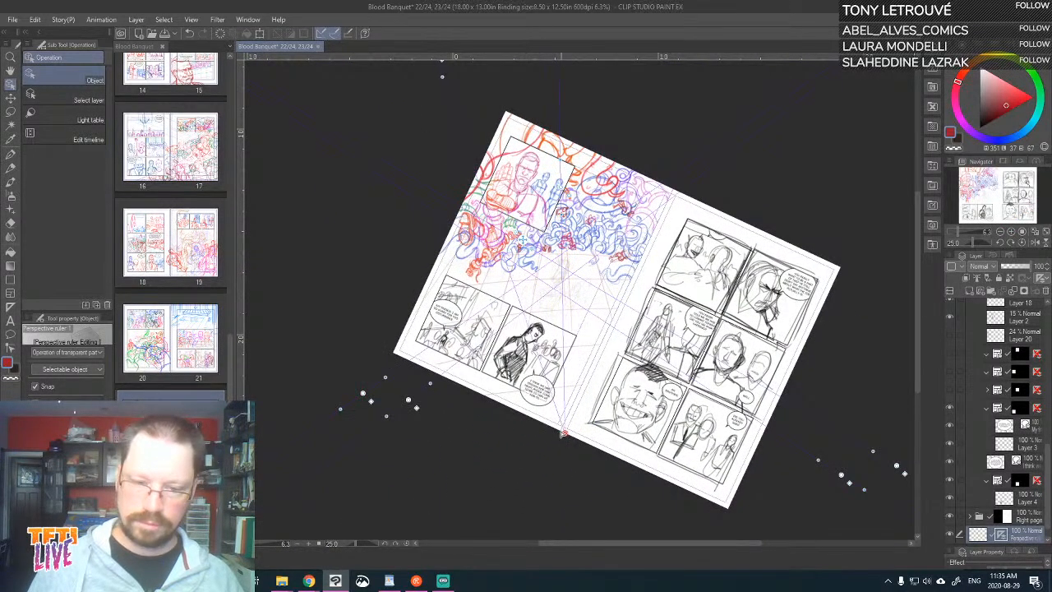
drag(555, 374, 564, 466)
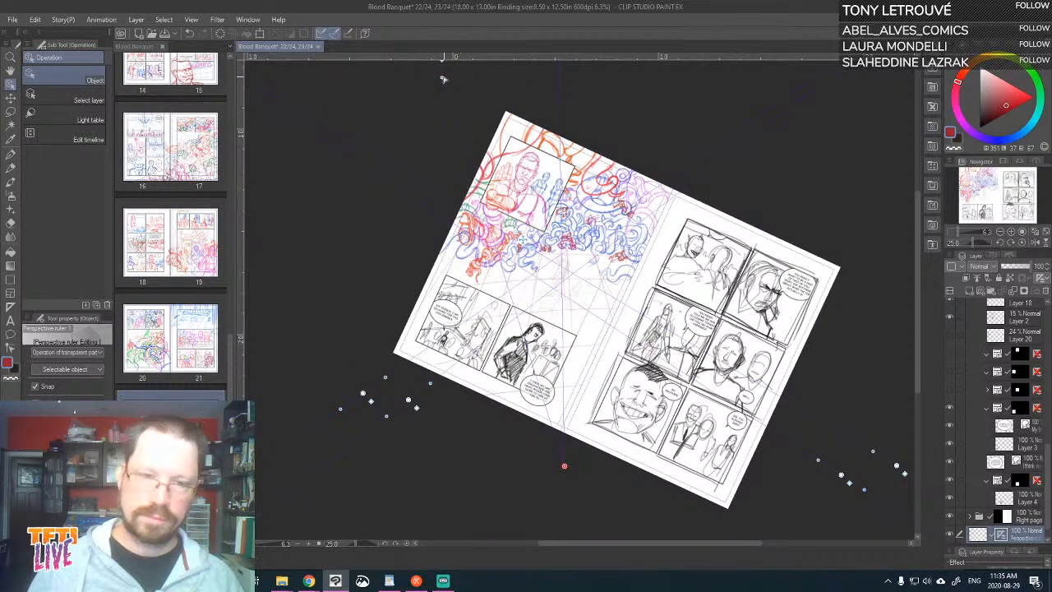
drag(476, 138, 465, 185)
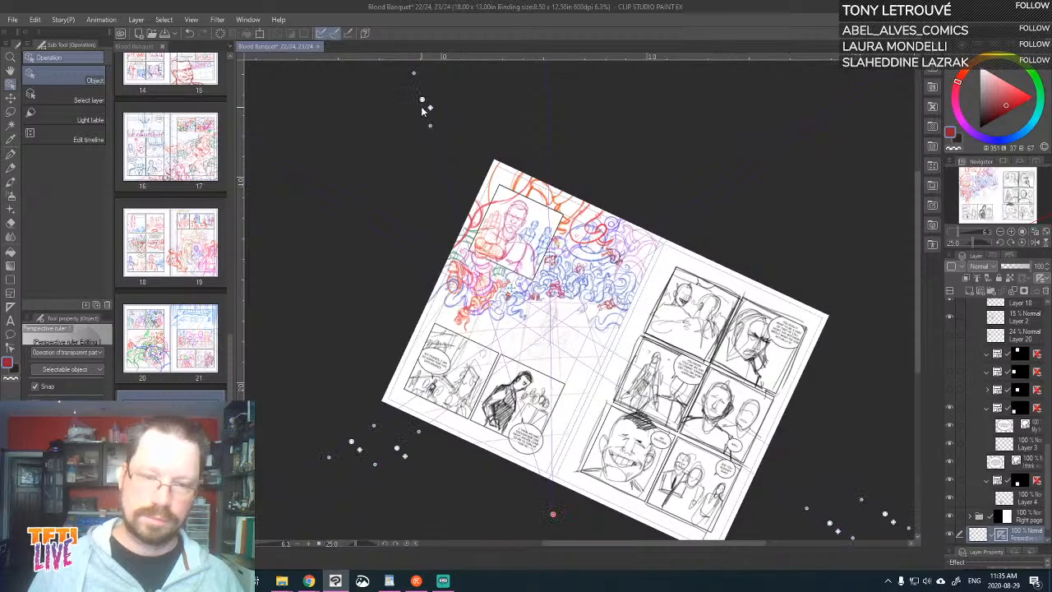
drag(421, 109, 442, 197)
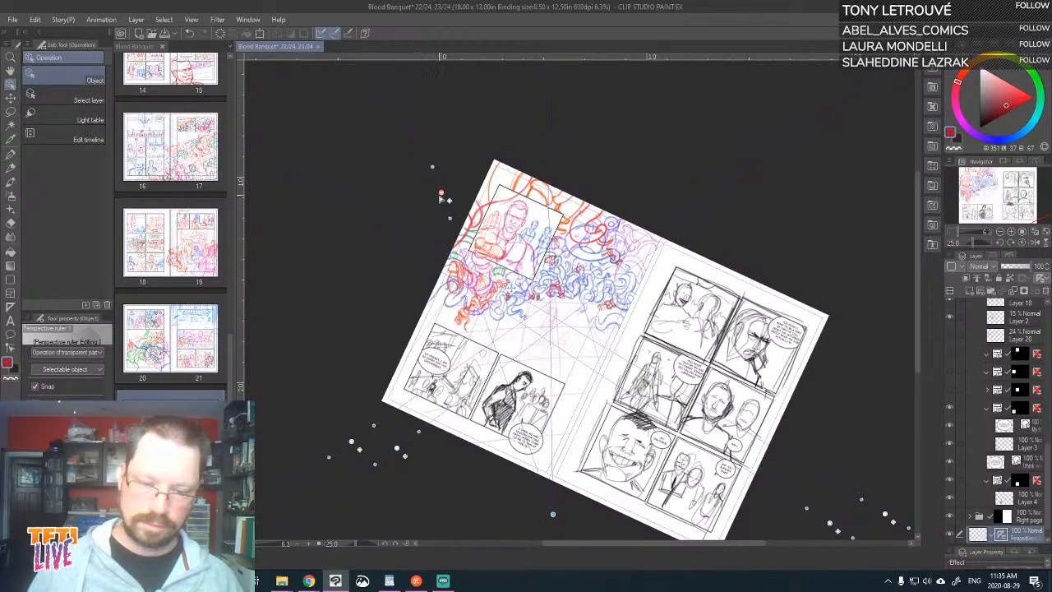
- Extend the other vertical guide far below the spread and align its handle beside the tentacle page's upper outer corner
drag(599, 147, 603, 404)
scroll(560, 279, down, 3)
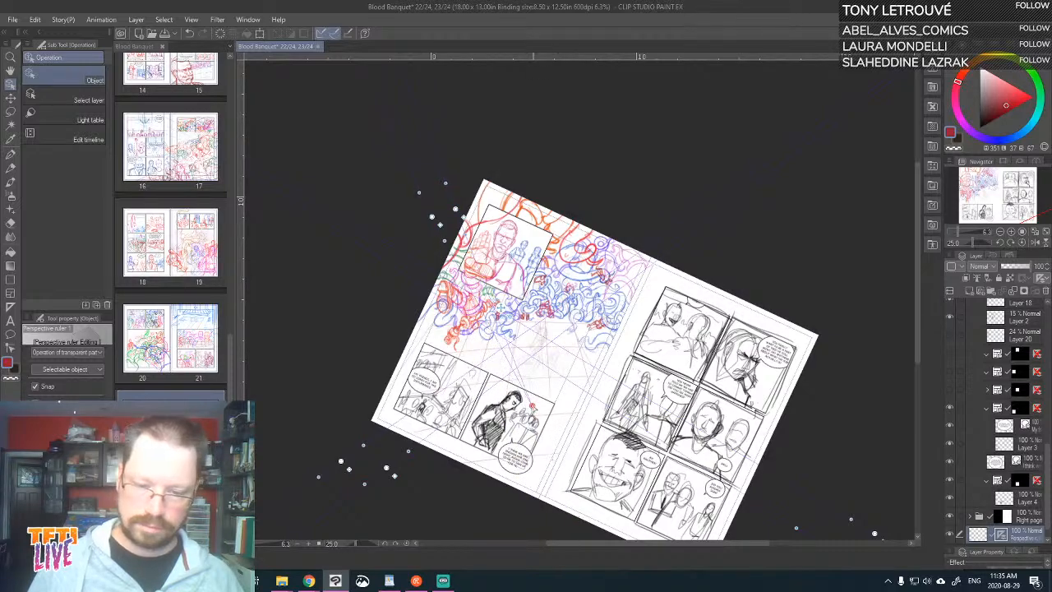
scroll(587, 488, down, 3)
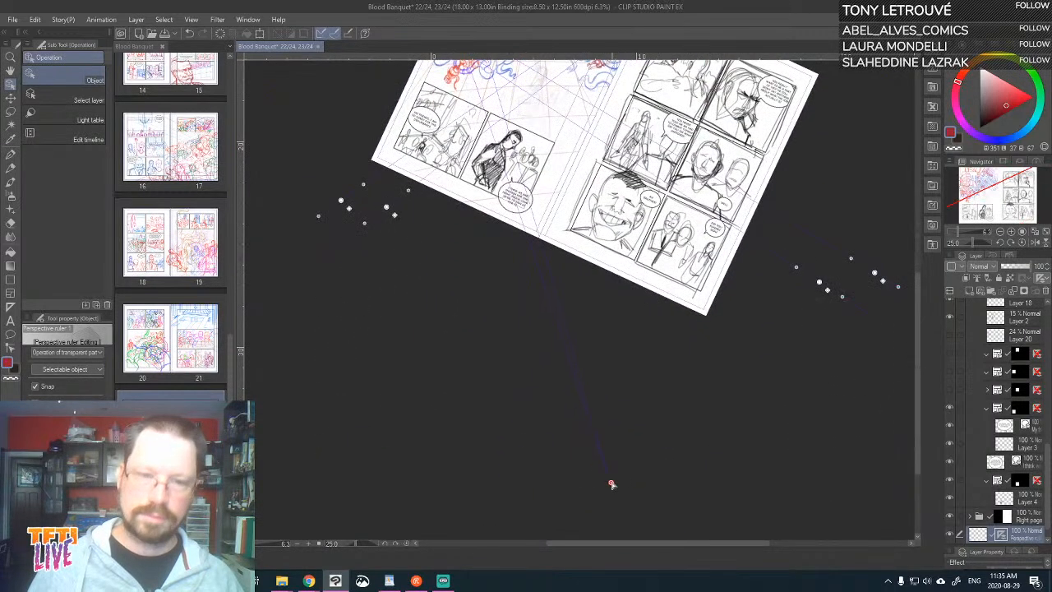
scroll(589, 336, up, 2)
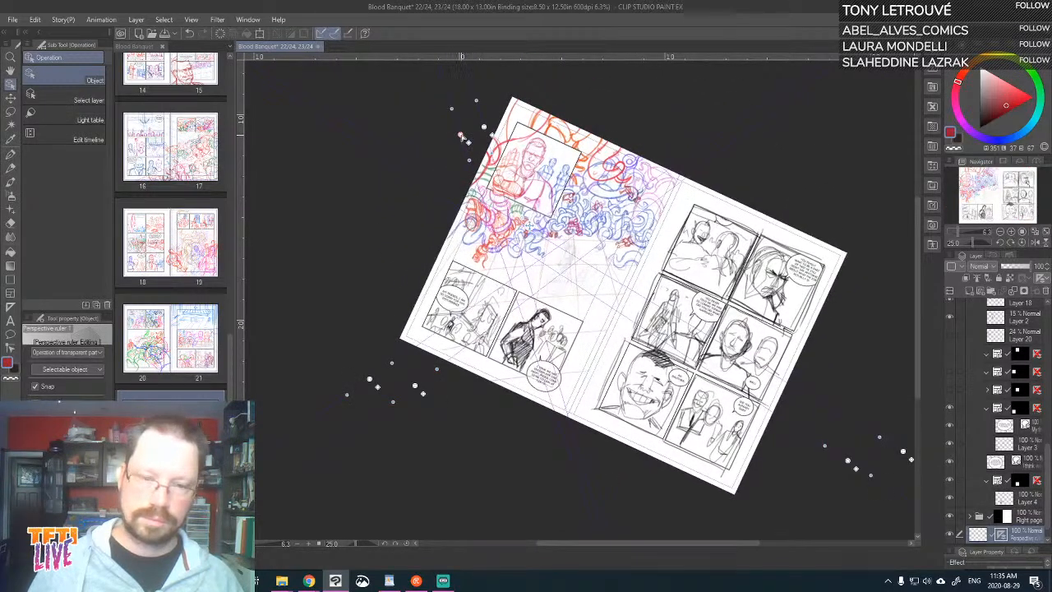
drag(461, 134, 452, 137)
scroll(580, 386, down, 3)
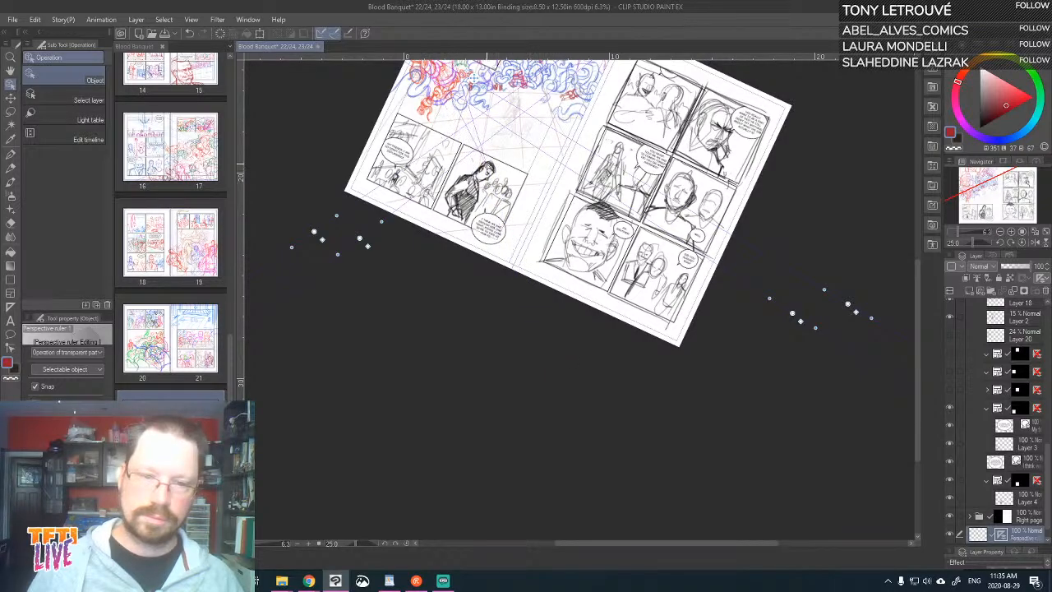
- Fine-tune the two vertical guides and shorten one to end just above the tentacle page's lower panels, matching the faint sketch
drag(465, 142, 556, 387)
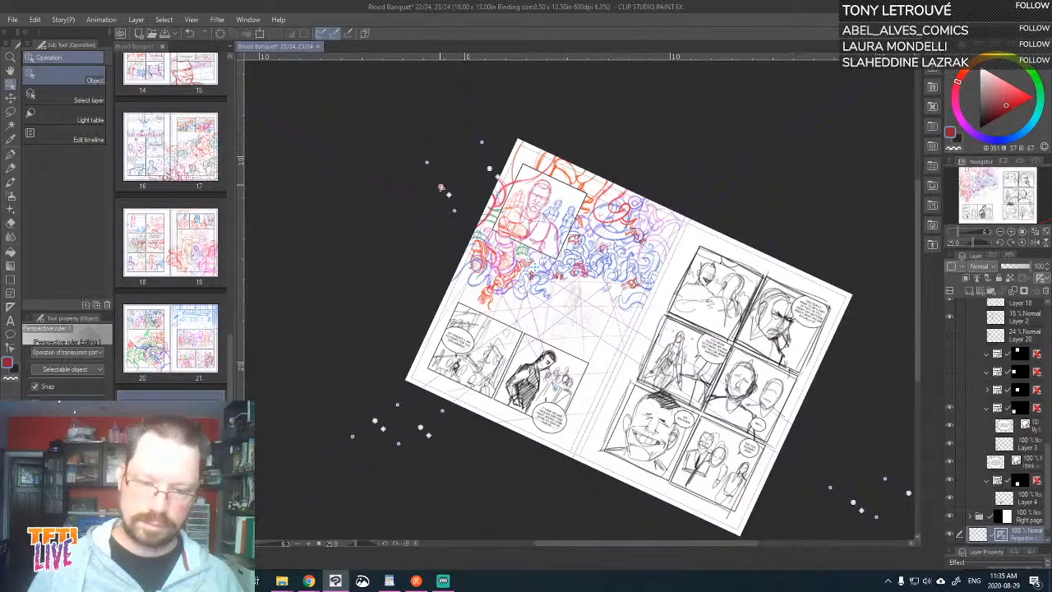
drag(442, 188, 448, 189)
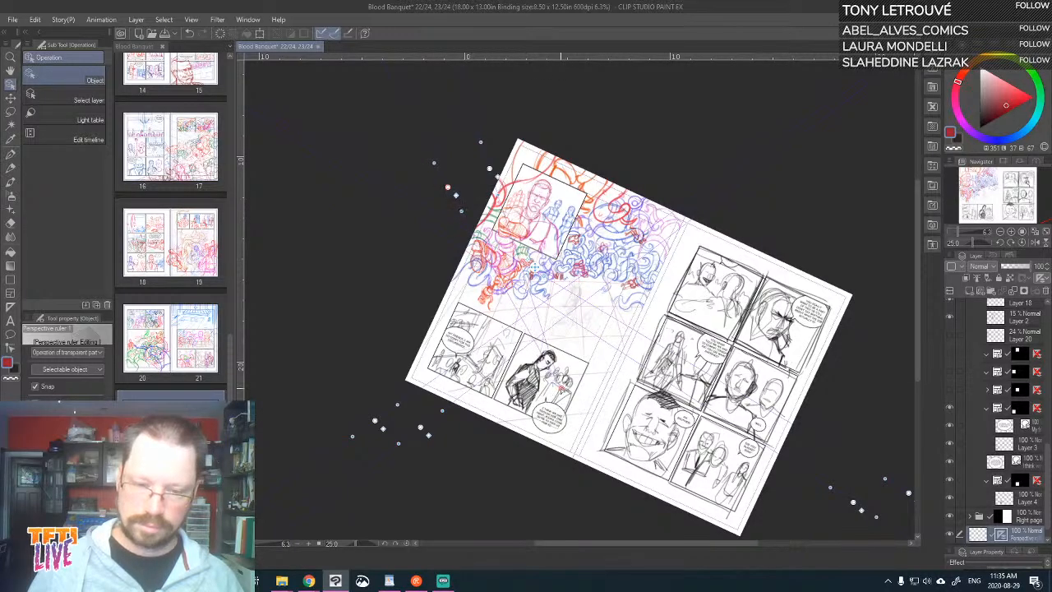
drag(490, 169, 482, 168)
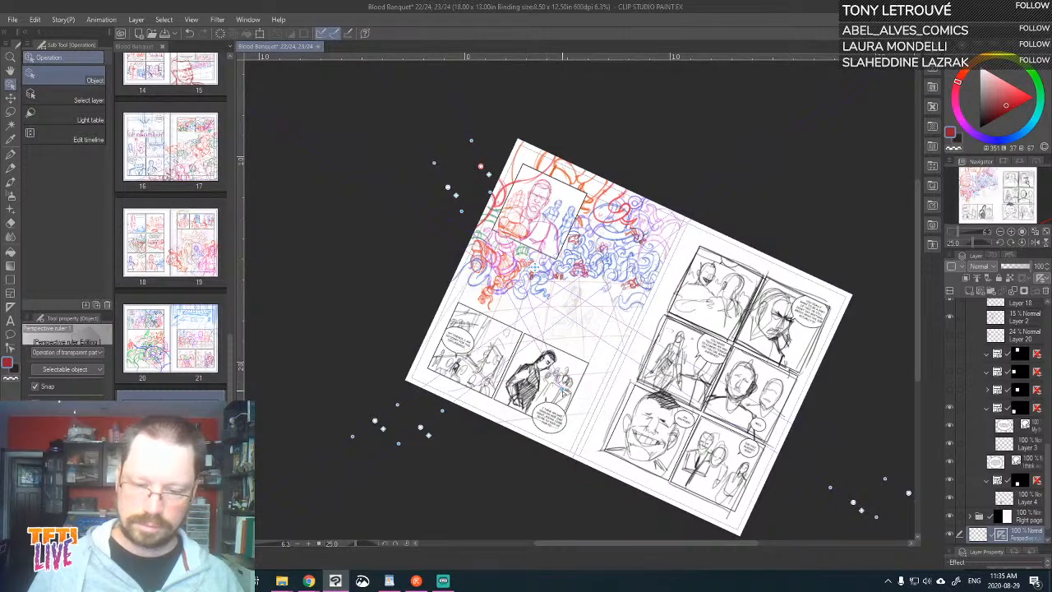
drag(563, 392, 540, 342)
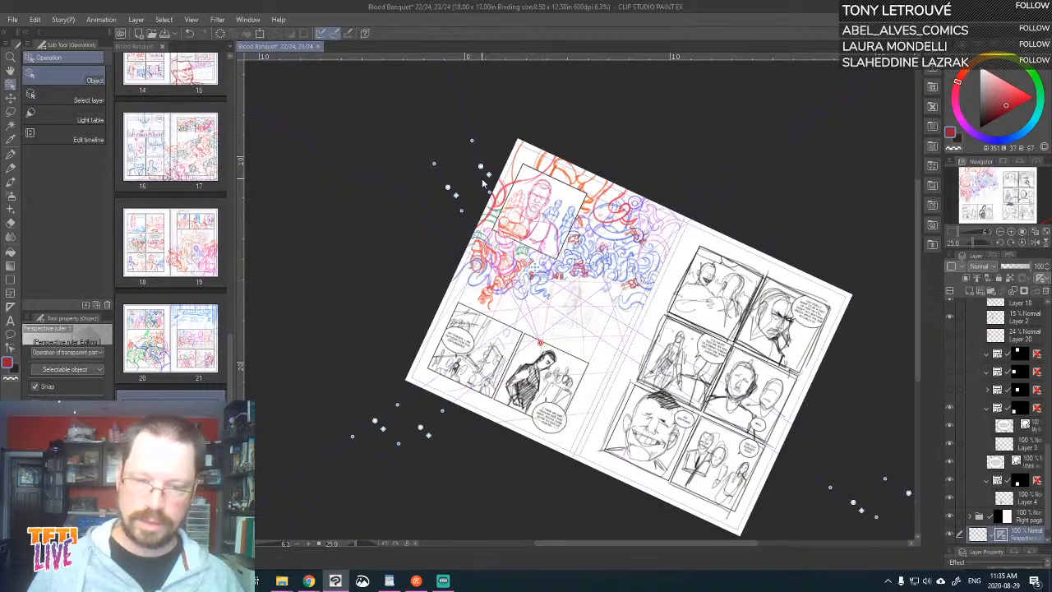
drag(481, 166, 491, 155)
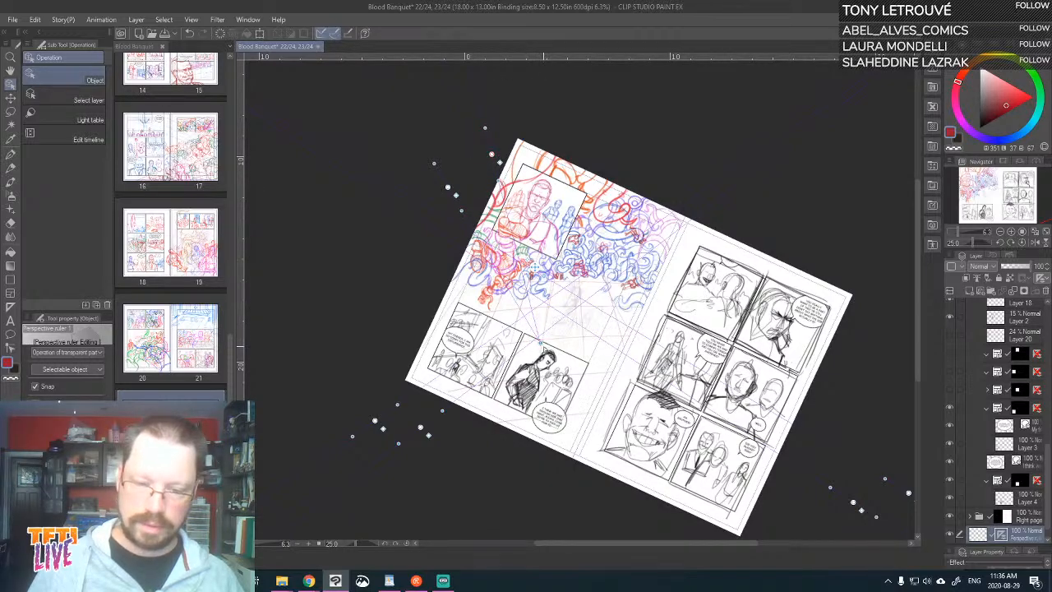
- Shift the ruler point below the tentacles slightly toward the artwork and lower the vanishing point above the spread closer to the page
drag(540, 346, 530, 322)
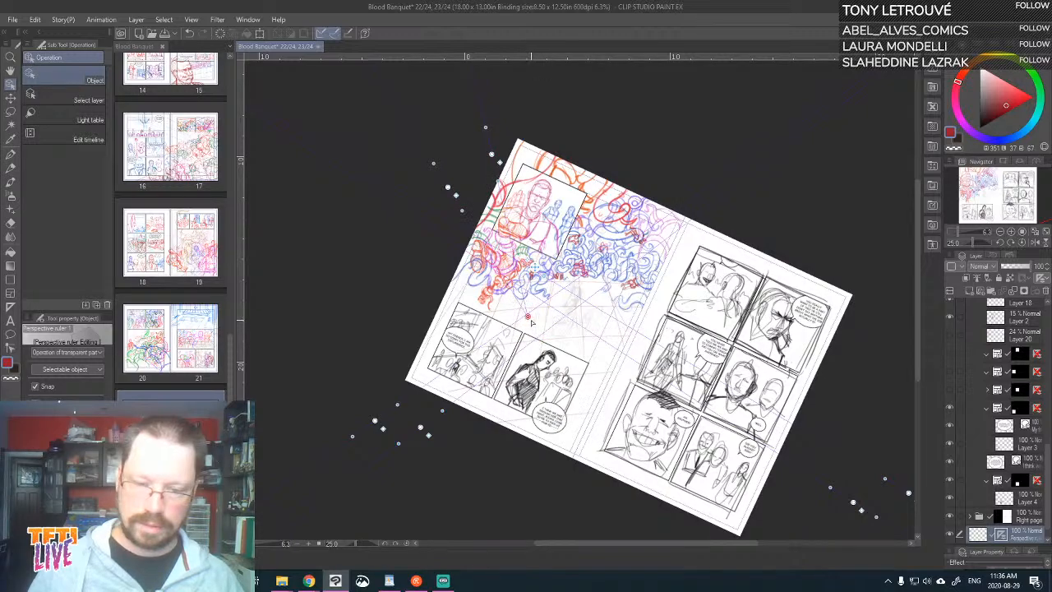
drag(651, 266, 662, 384)
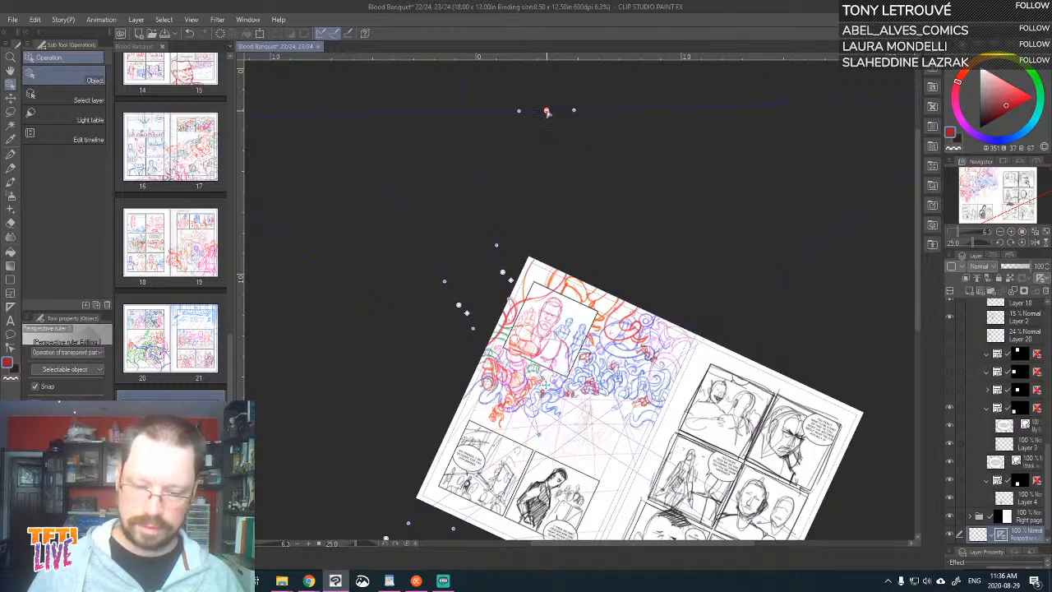
drag(539, 109, 534, 163)
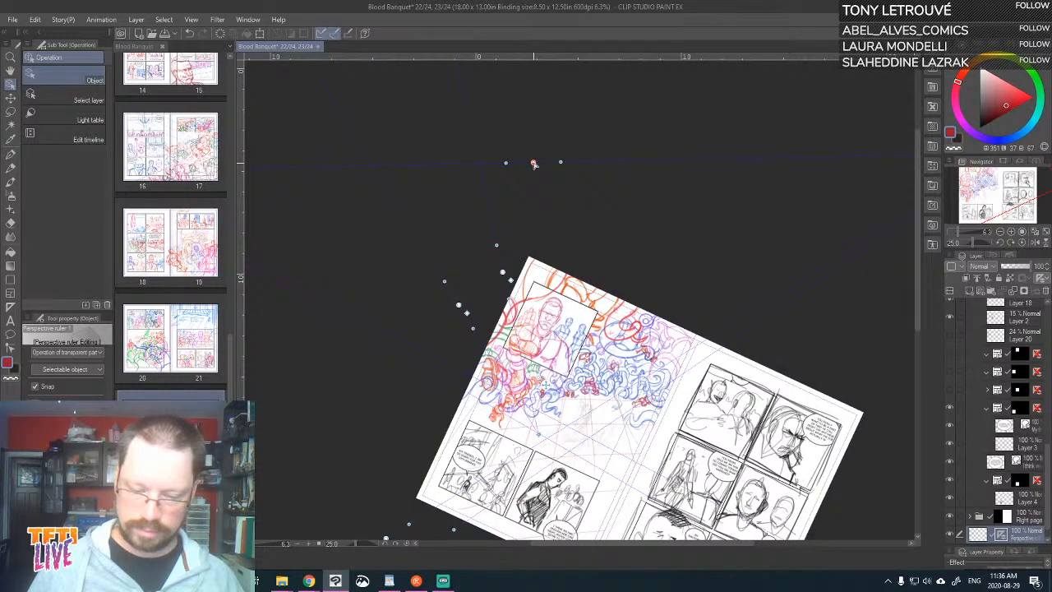
drag(534, 164, 532, 156)
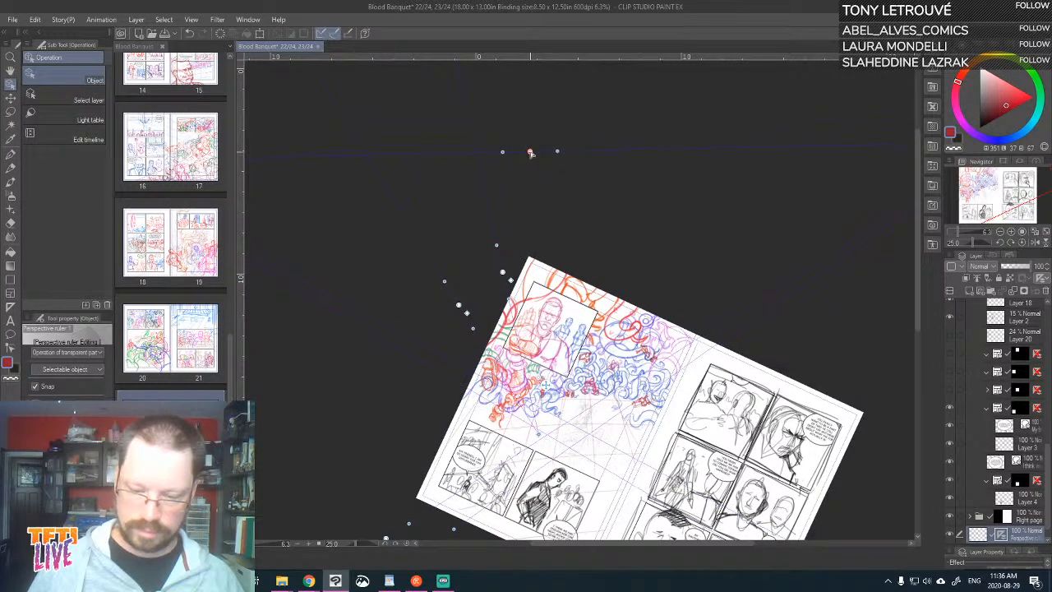
drag(734, 302, 687, 164)
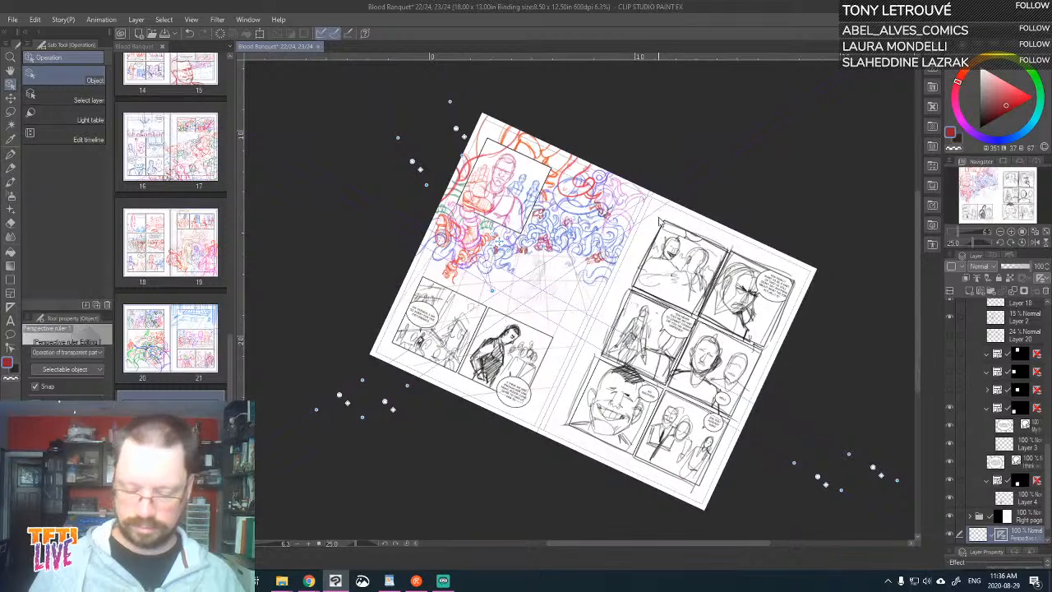
- Switch to the Real pencil and move the perspective ruler layer up the layer stack to directly below Layer 20
key(minus)
key(minus)
key(minus)
scroll(657, 230, down, 1)
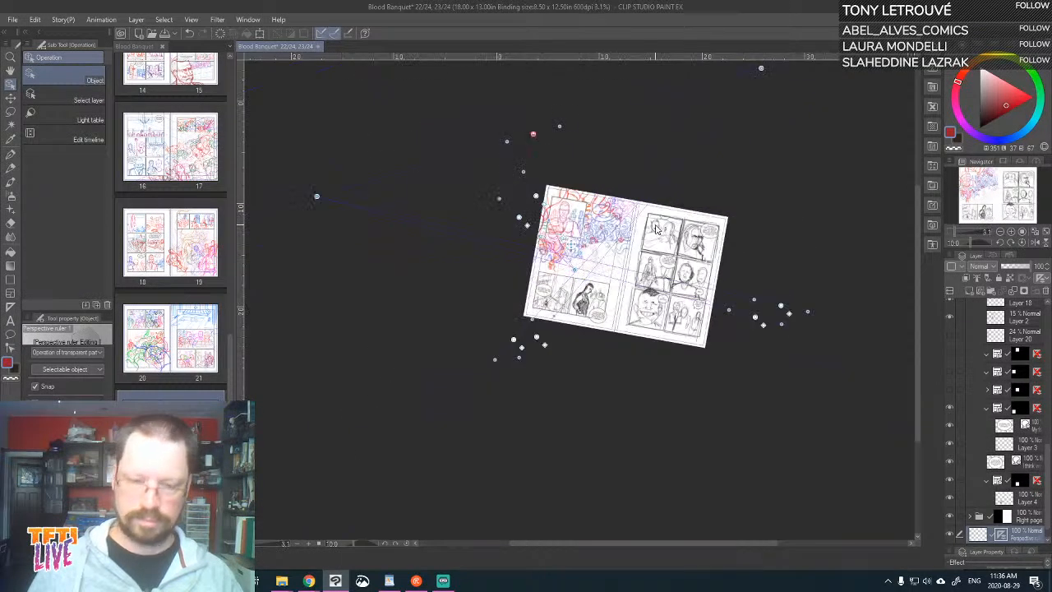
scroll(657, 230, up, 1)
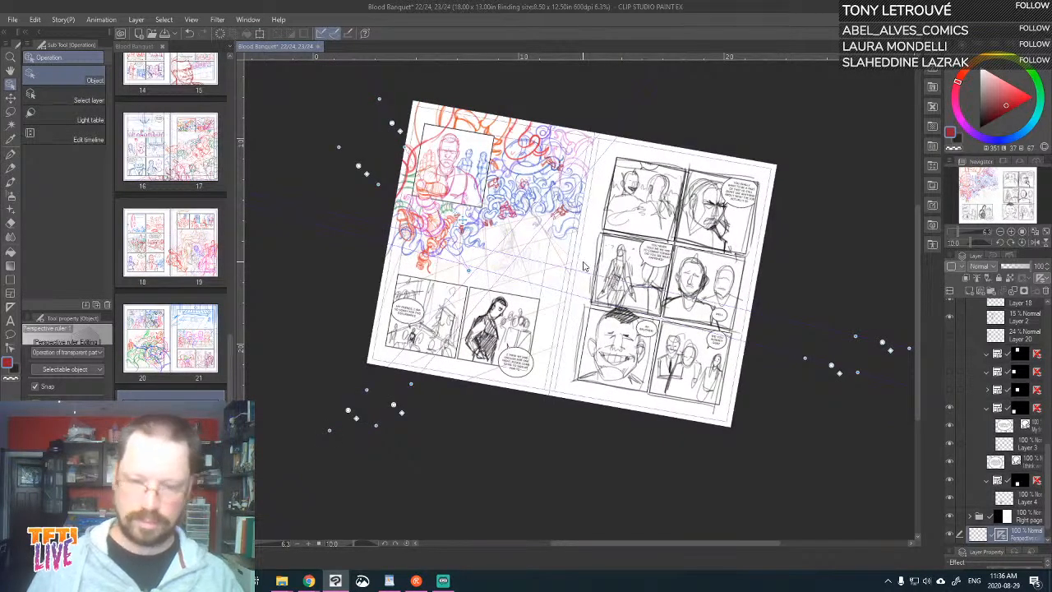
scroll(584, 266, up, 1)
drag(422, 241, 600, 342)
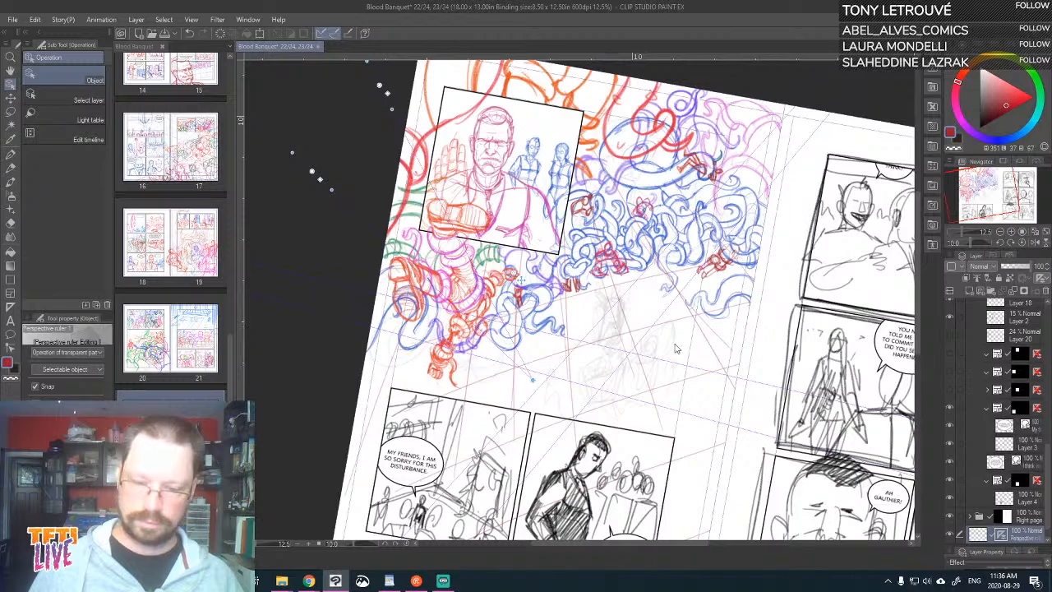
click(12, 167)
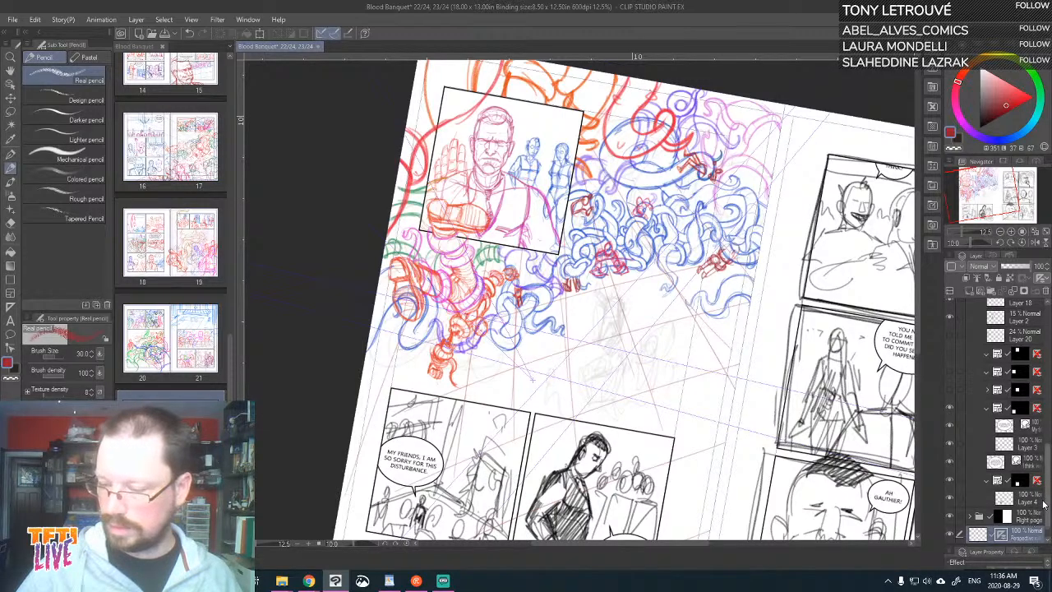
drag(1032, 536, 1024, 352)
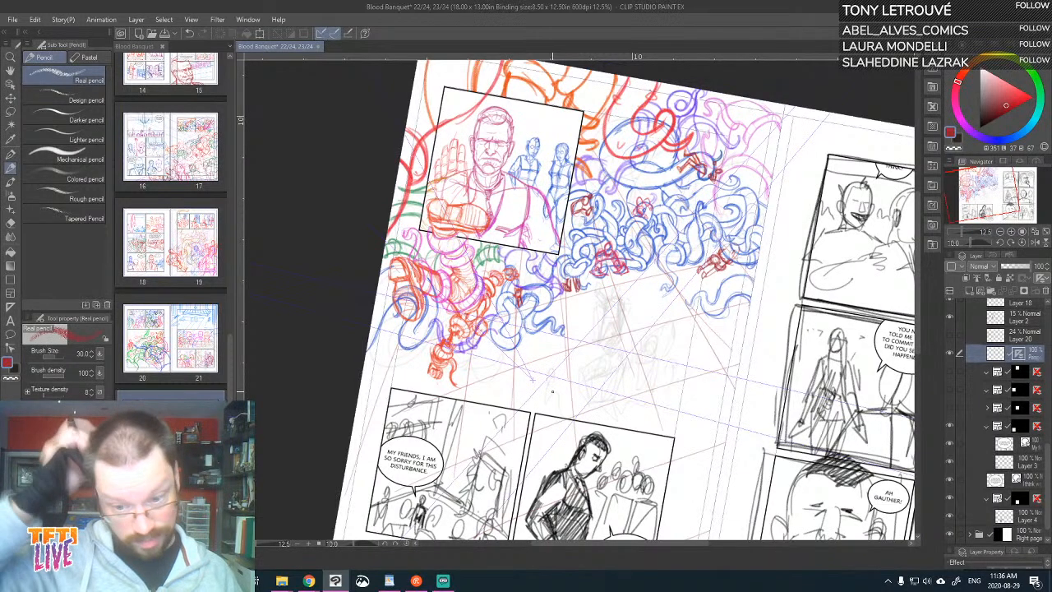
scroll(552, 392, down, 2)
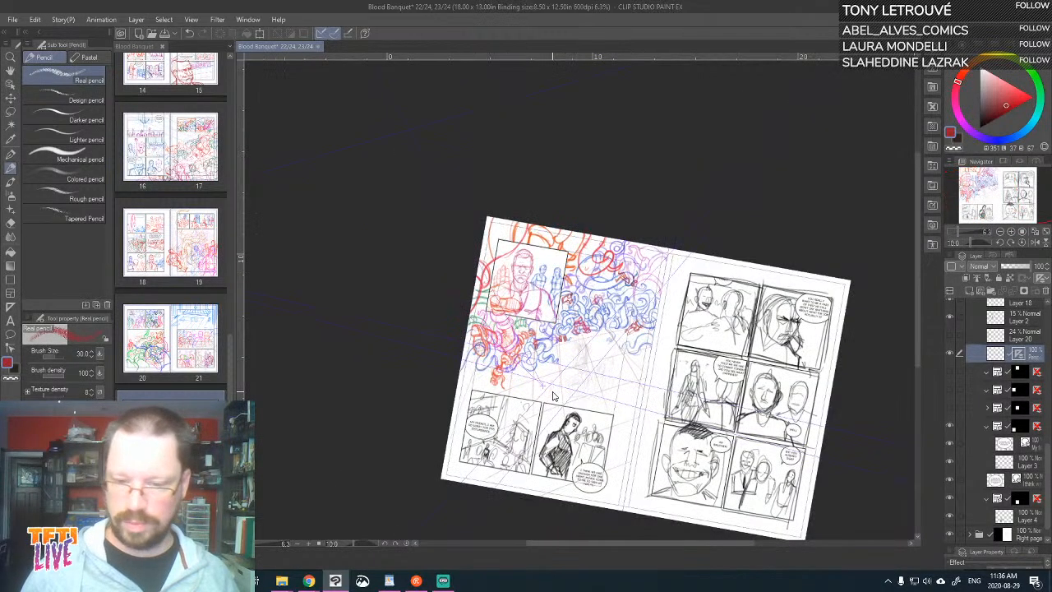
scroll(552, 396, up, 2)
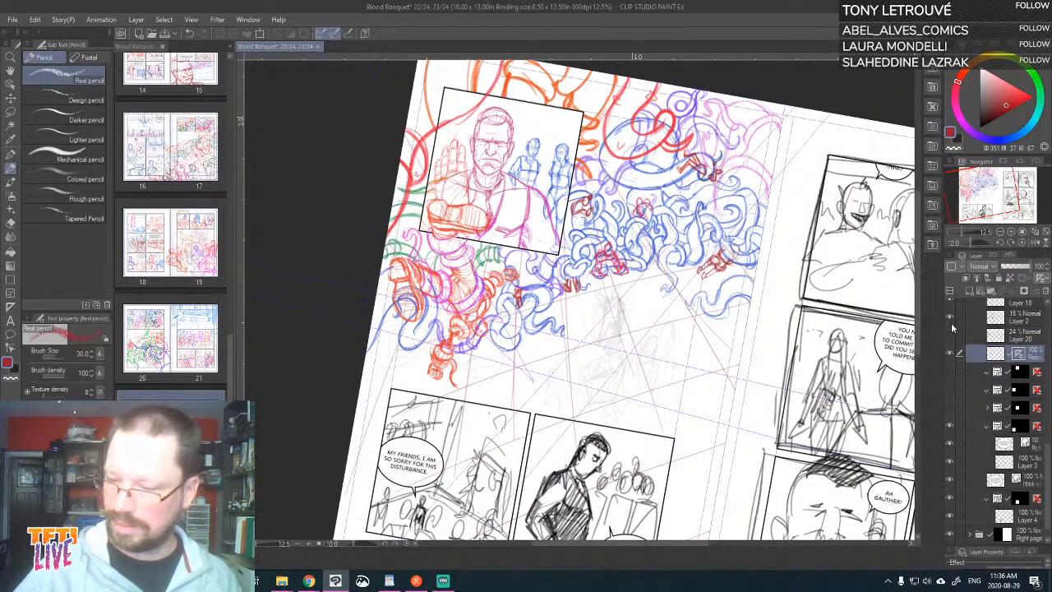
scroll(1046, 395, up, 3)
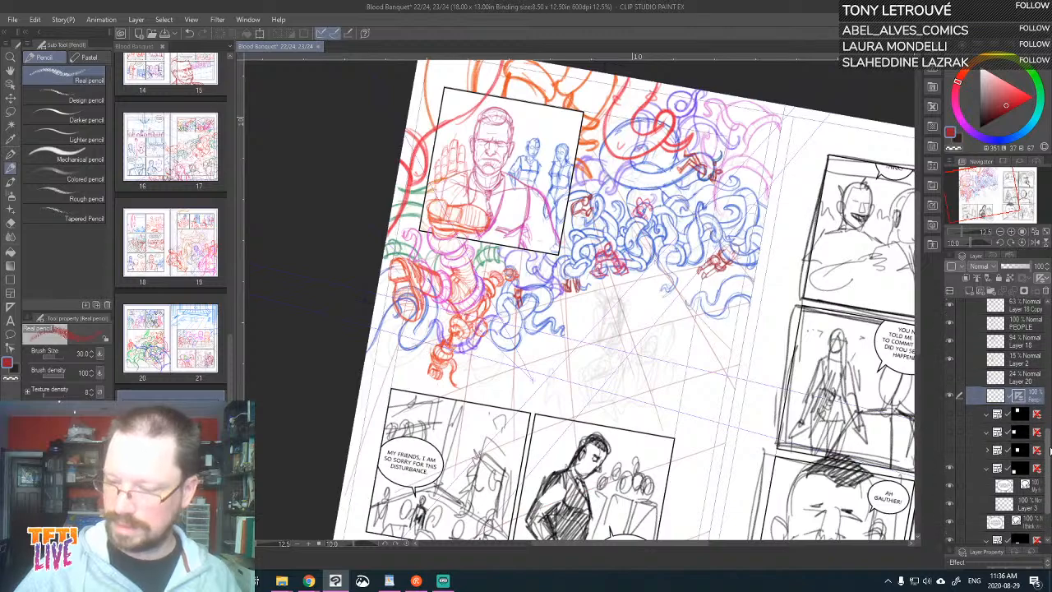
scroll(1037, 509, down, 1)
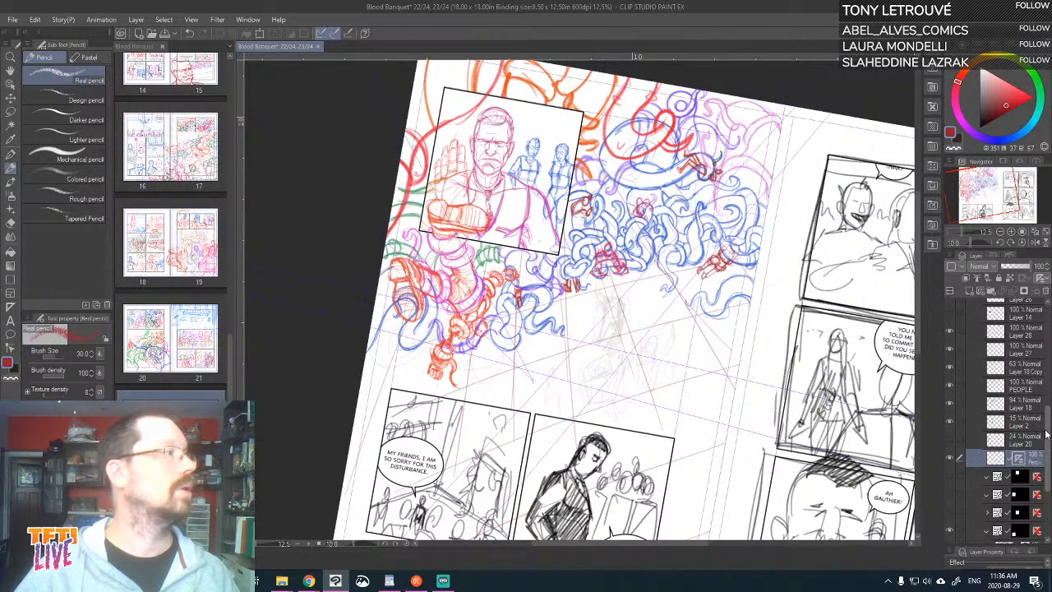
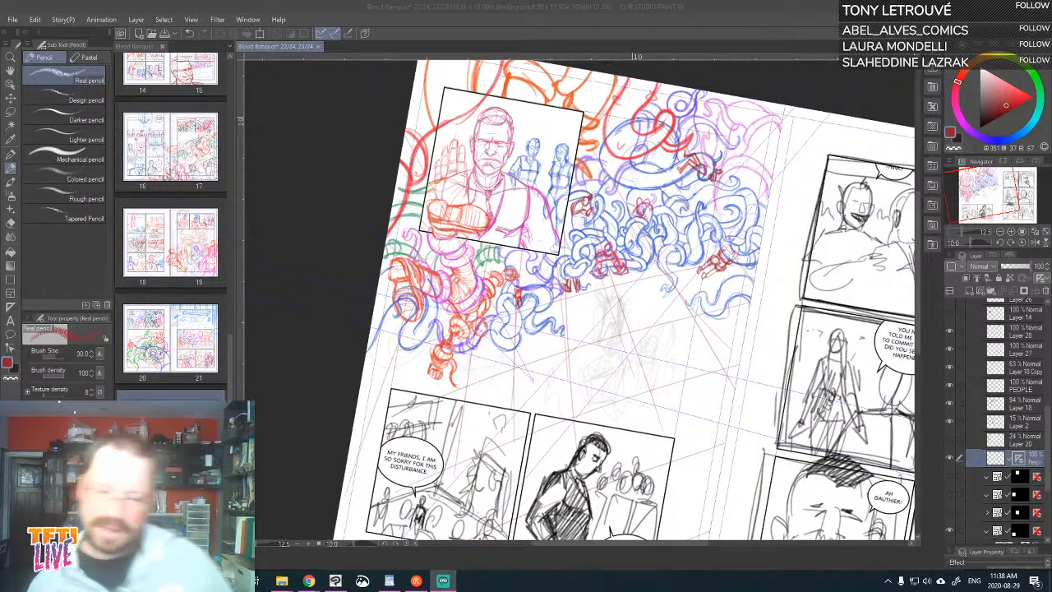
- Examine the perspective guides over the figure scene by toggling the ruler layer's visibility and viewing the page at different rotations
click(951, 457)
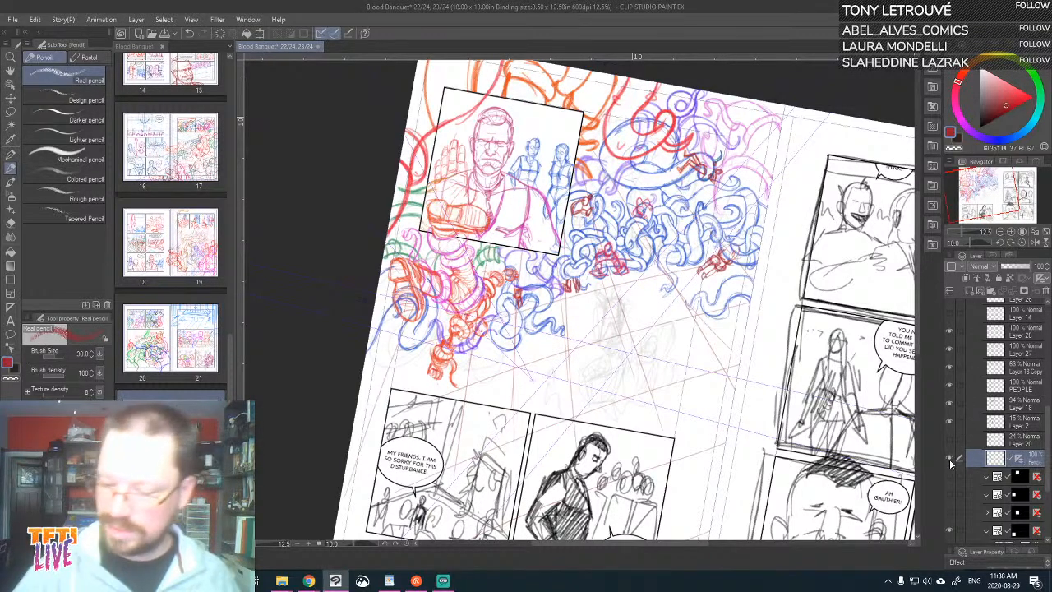
click(950, 457)
click(950, 458)
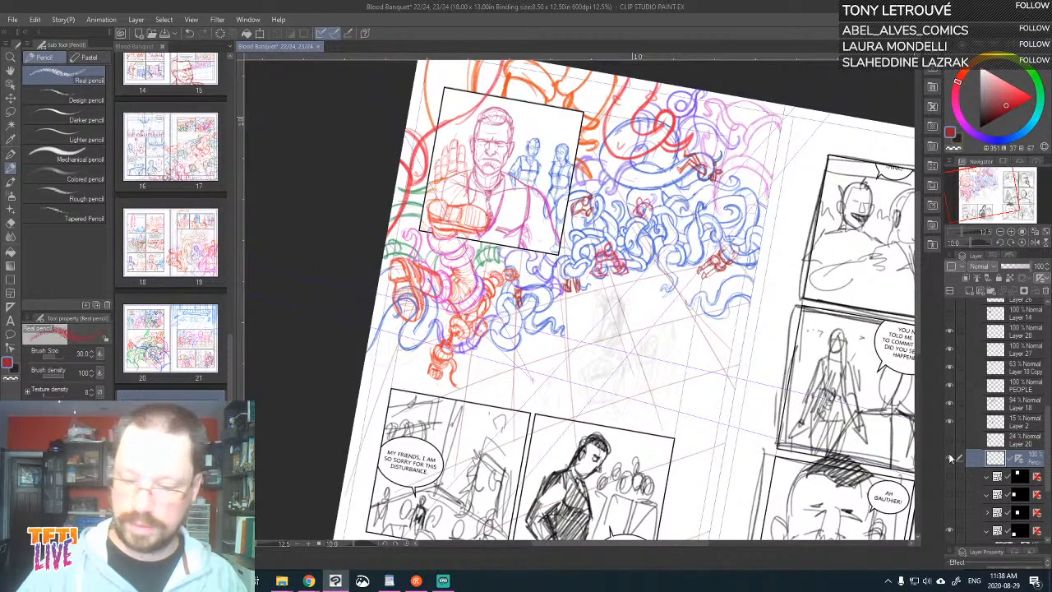
click(950, 459)
click(950, 460)
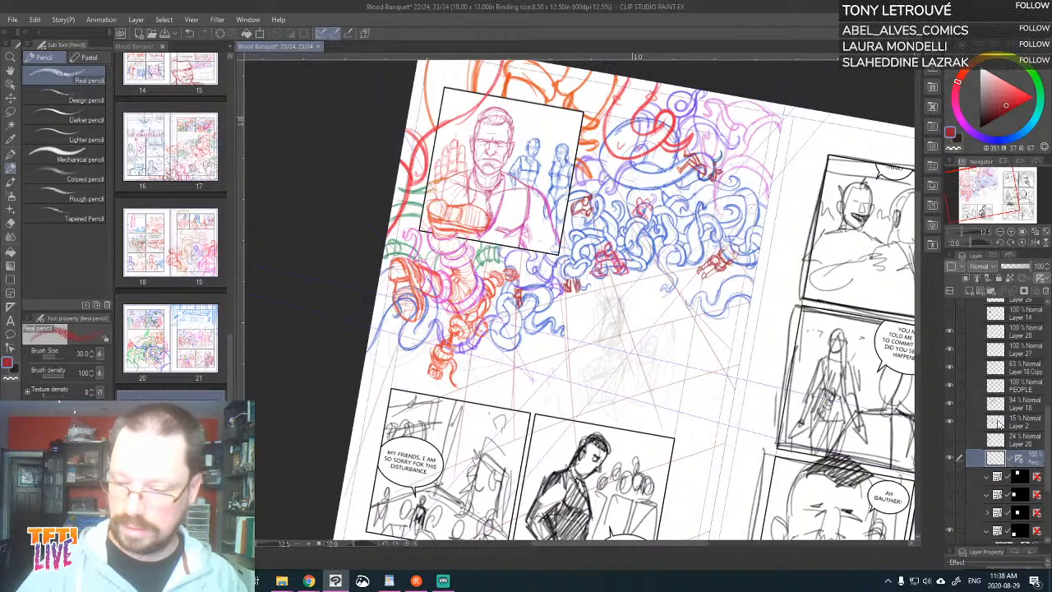
key(minus)
key(minus)
key(minus)
key(minus)
key(minus)
key(minus)
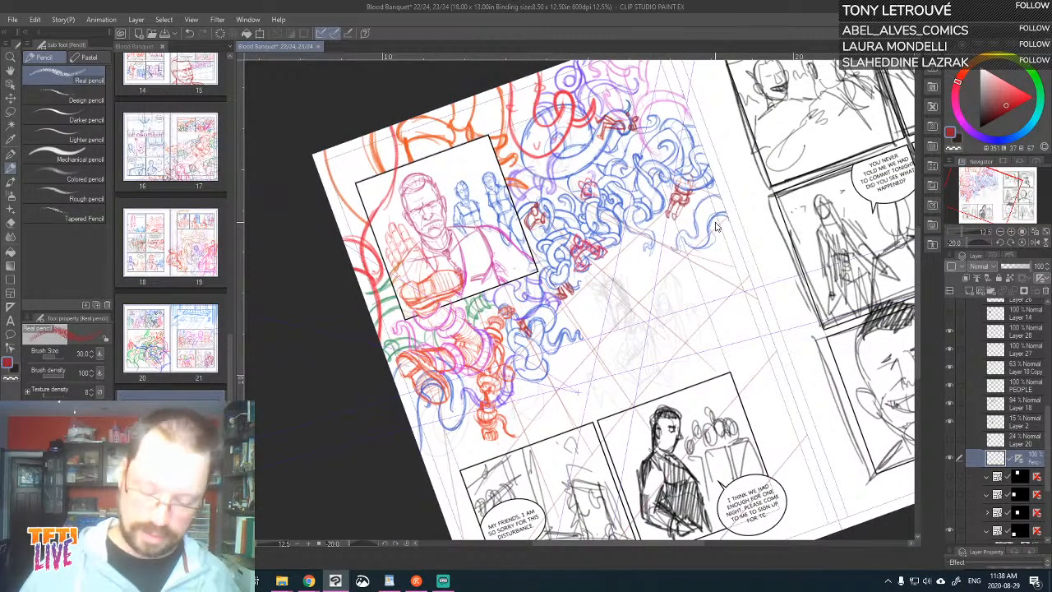
scroll(715, 221, down, 3)
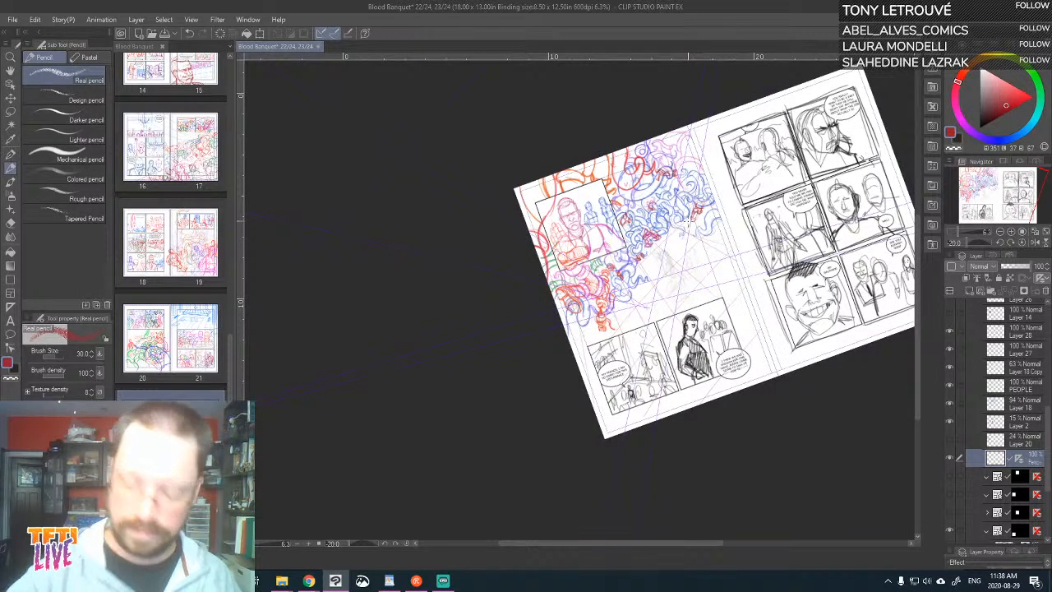
scroll(687, 220, up, 3)
key(asciicircum)
key(asciicircum)
key(asciicircum)
key(asciicircum)
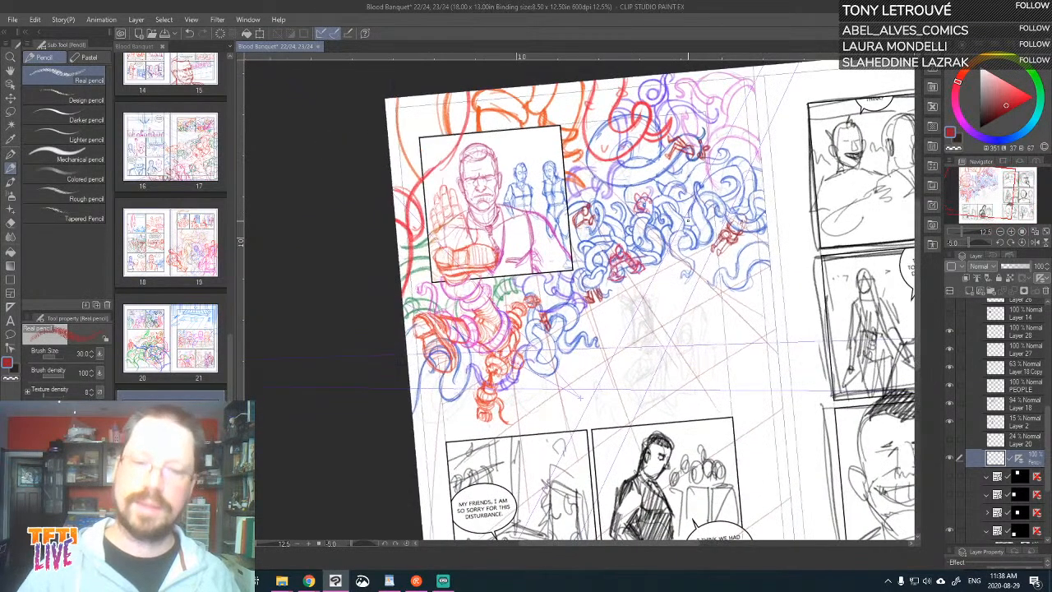
drag(817, 363, 731, 337)
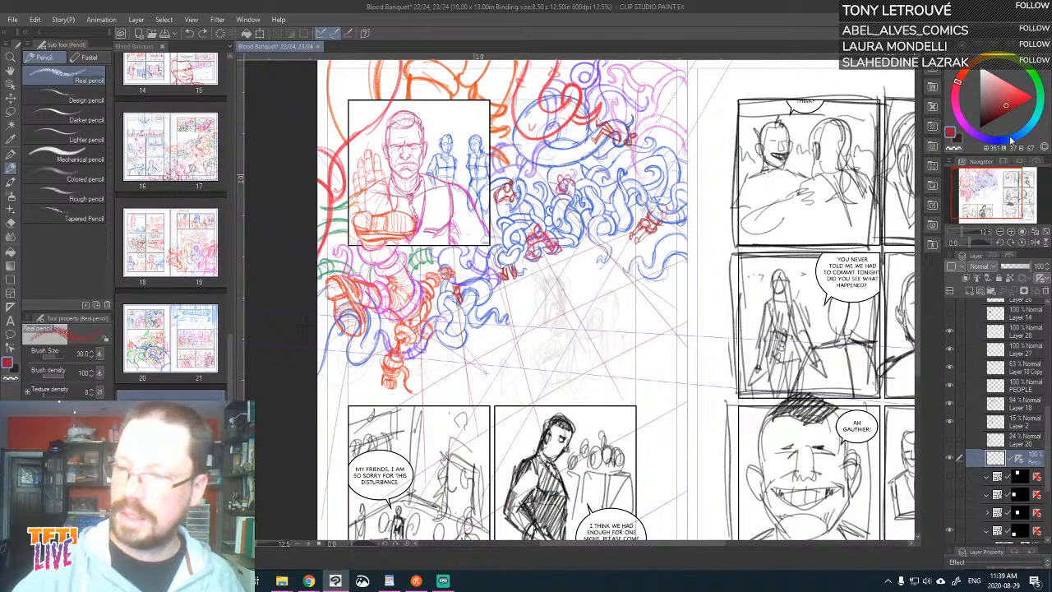
- Set the pencil colour to blue and create a new raster layer directly above the perspective ruler layer
key(x)
click(951, 459)
click(950, 459)
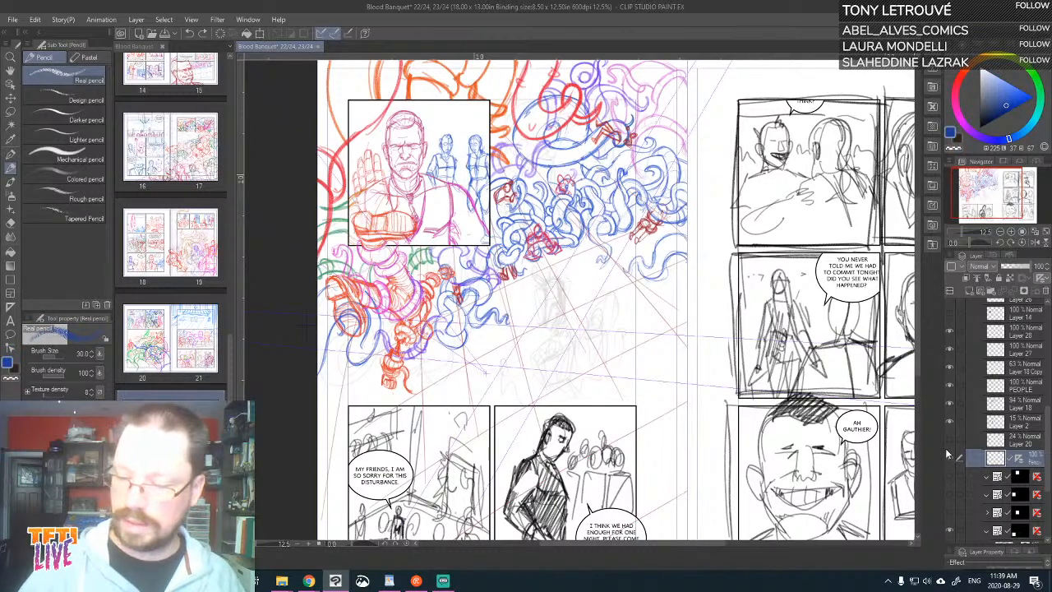
click(951, 423)
click(951, 425)
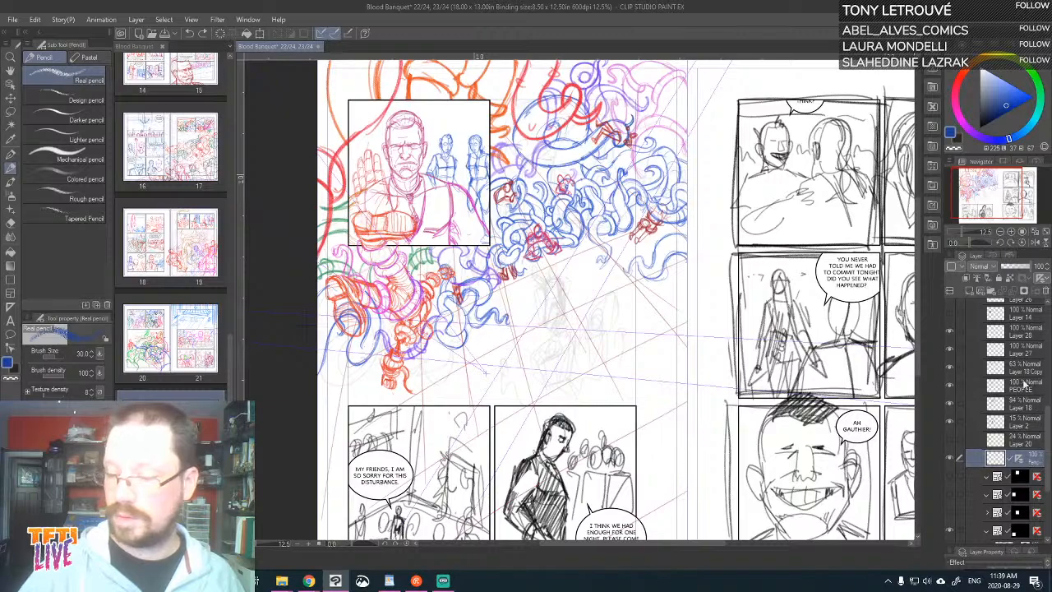
click(969, 290)
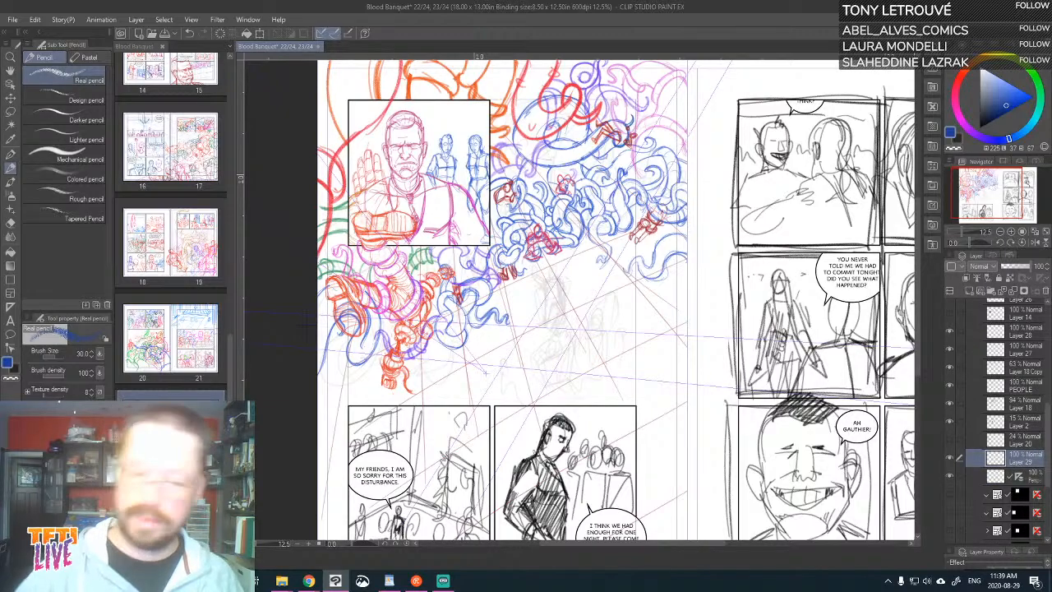
- Draw diagonal blue construction lines on the new layer, following the perspective ruler through the figure scene and down across the two lower panels
scroll(590, 301, down, 2)
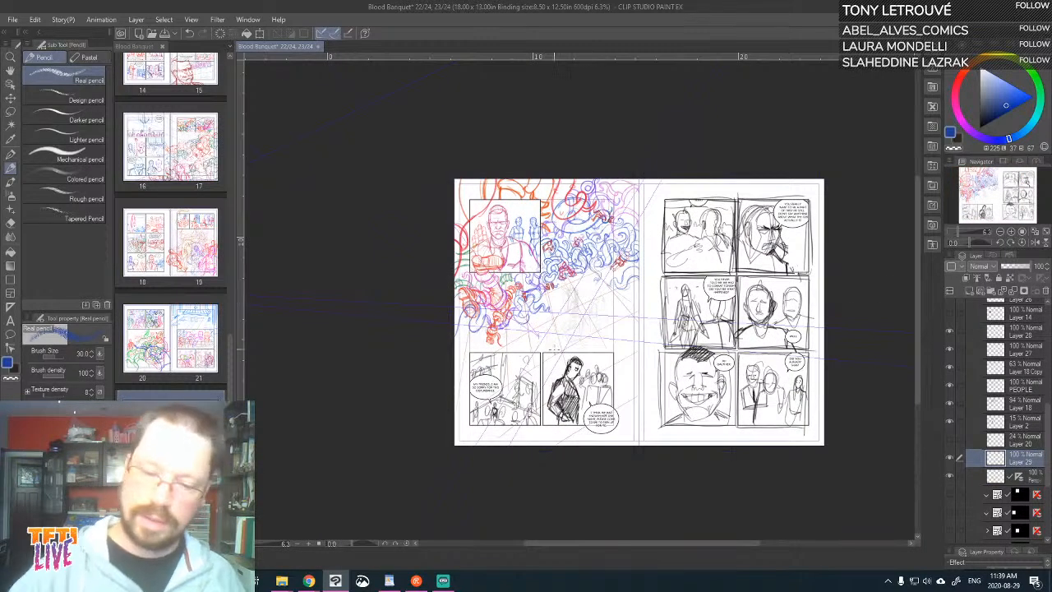
scroll(575, 310, up, 2)
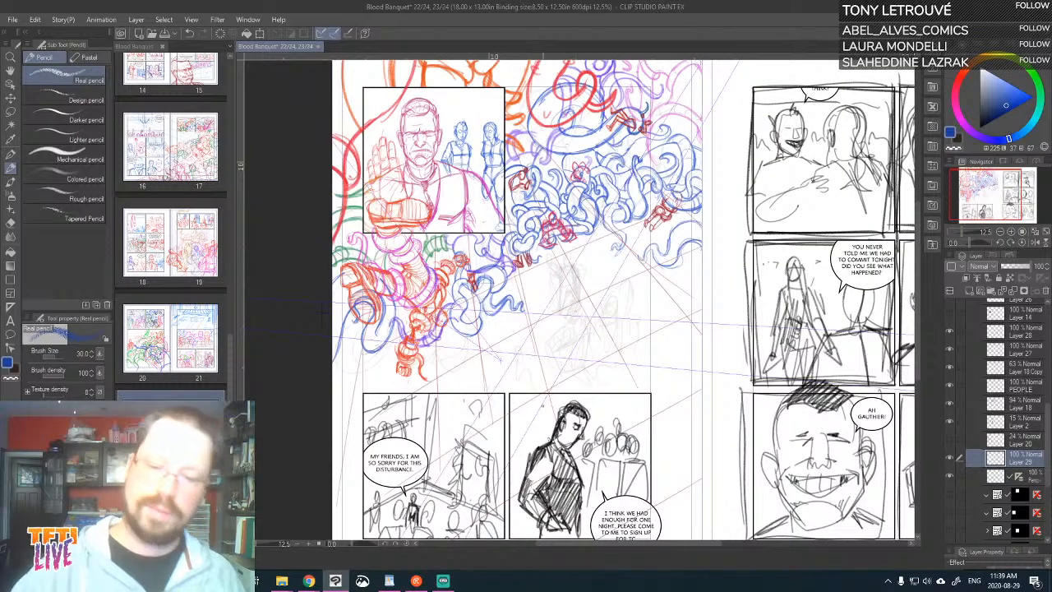
scroll(536, 403, down, 2)
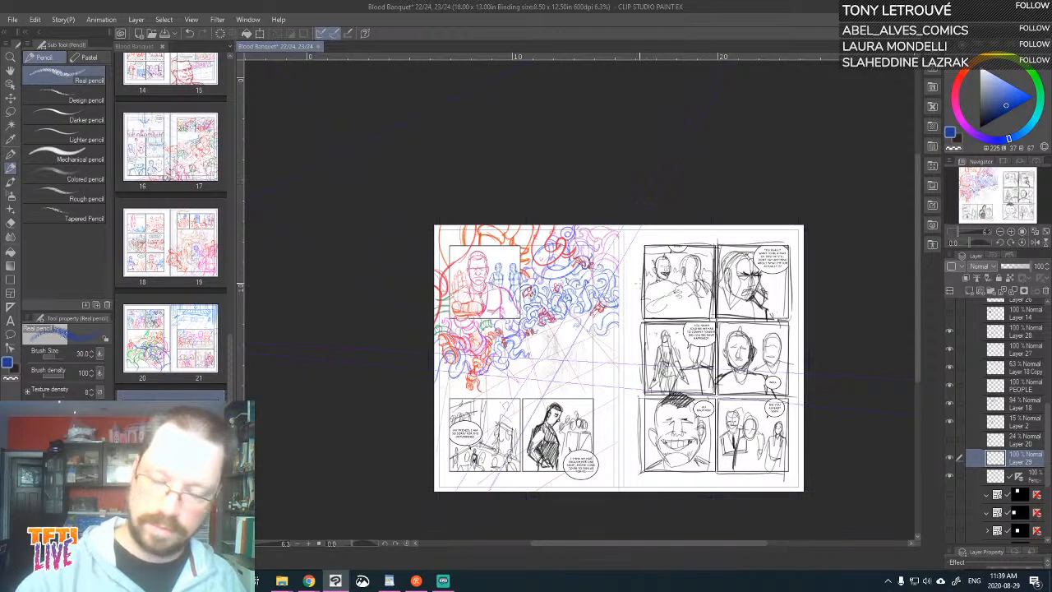
scroll(643, 288, down, 1)
scroll(644, 288, up, 1)
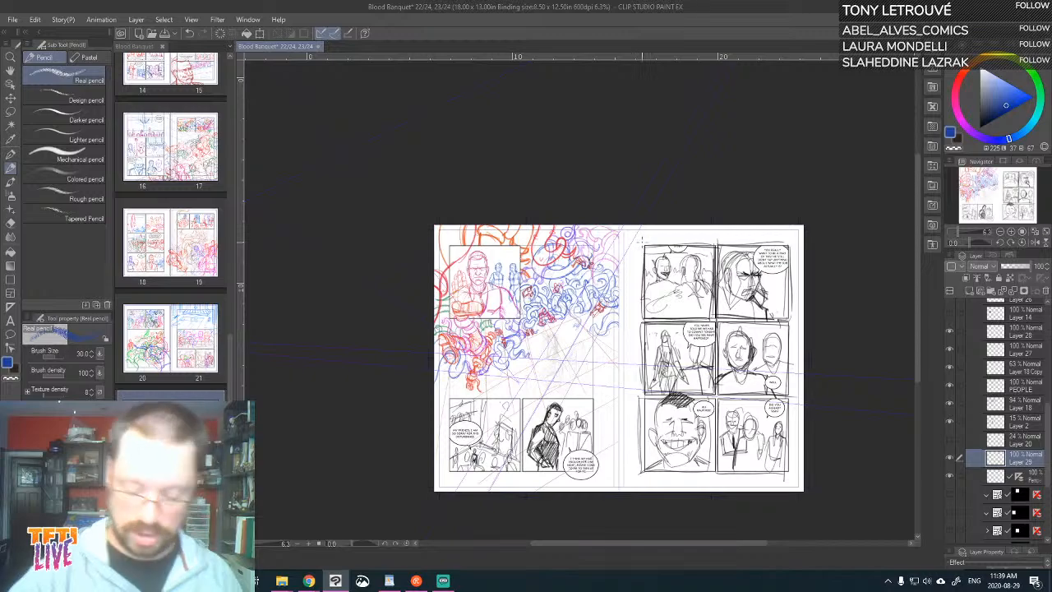
scroll(641, 243, down, 1)
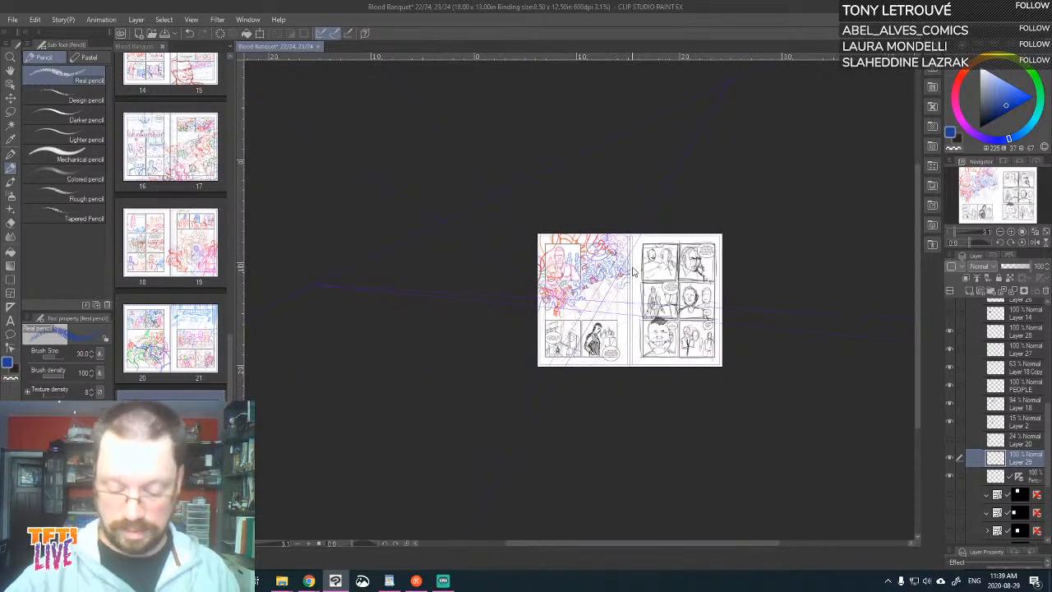
scroll(632, 272, up, 2)
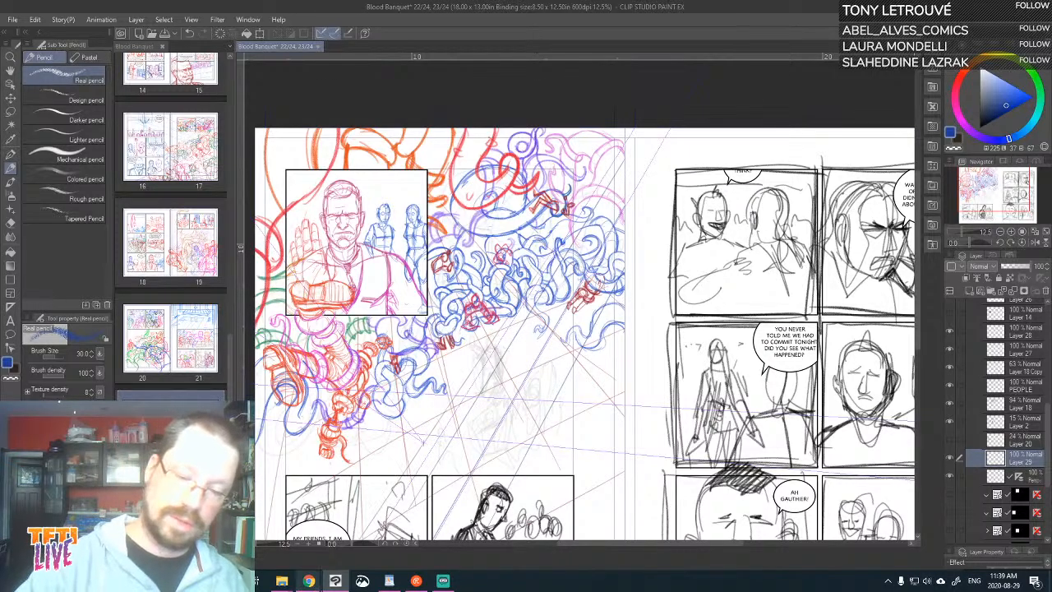
drag(547, 235, 346, 538)
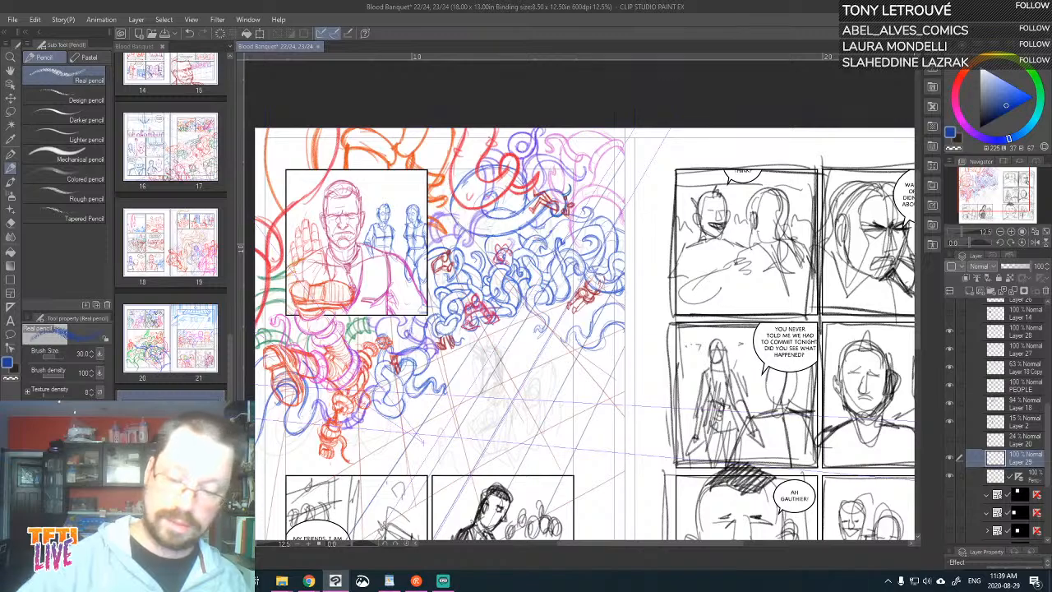
drag(423, 442, 463, 283)
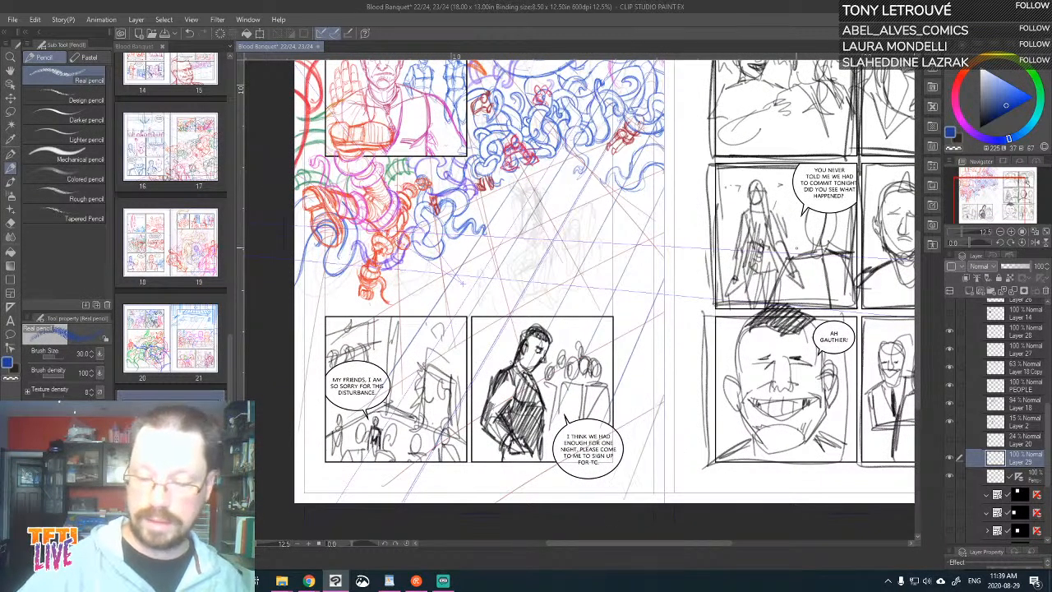
drag(462, 283, 519, 364)
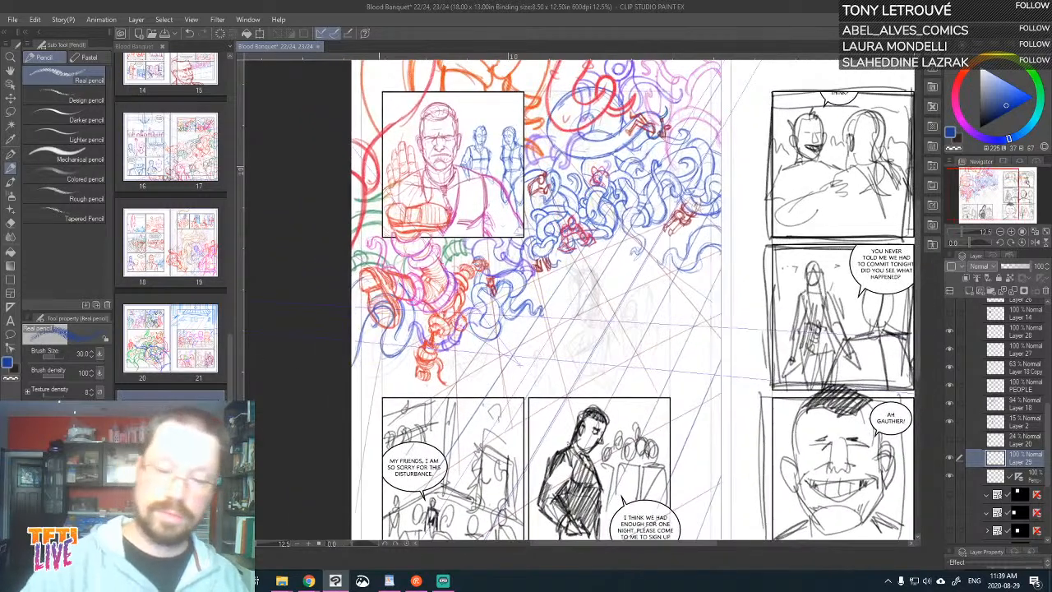
mouse_move(335, 581)
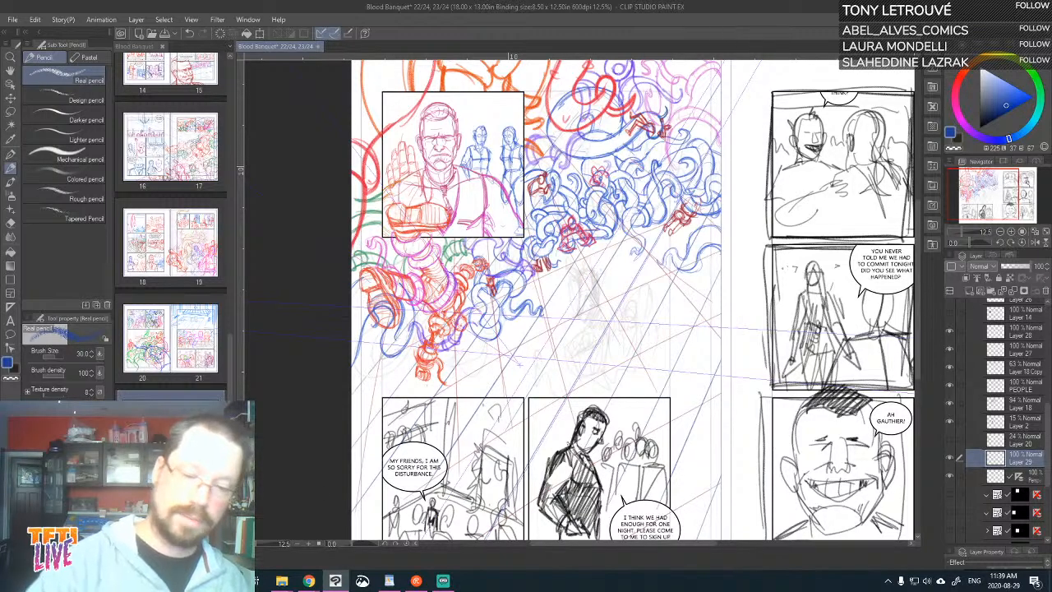
- With the page turned to a comfortable angle, draw a crossing set of construction lines over the figure scene, redoing one stray line
scroll(825, 310, down, 1)
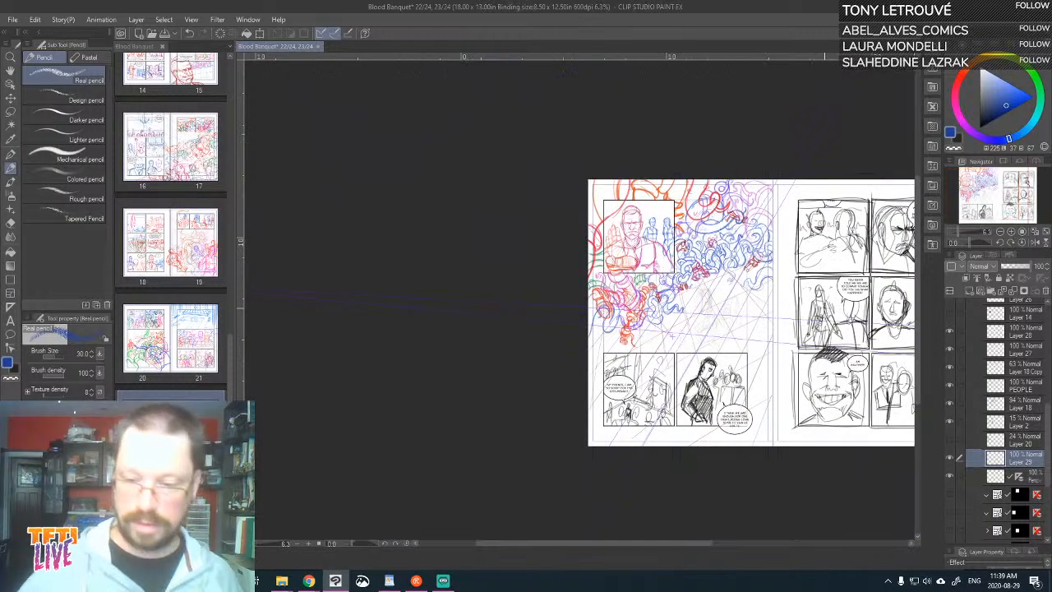
drag(749, 448, 599, 427)
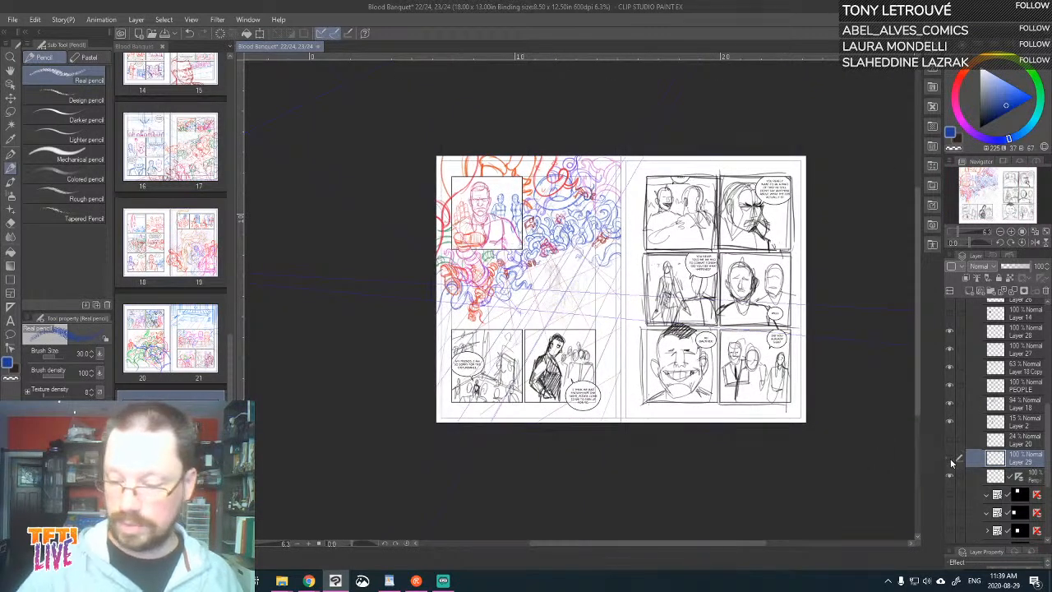
key(minus)
key(minus)
key(minus)
key(minus)
key(minus)
key(minus)
key(minus)
key(minus)
key(minus)
key(minus)
key(minus)
key(minus)
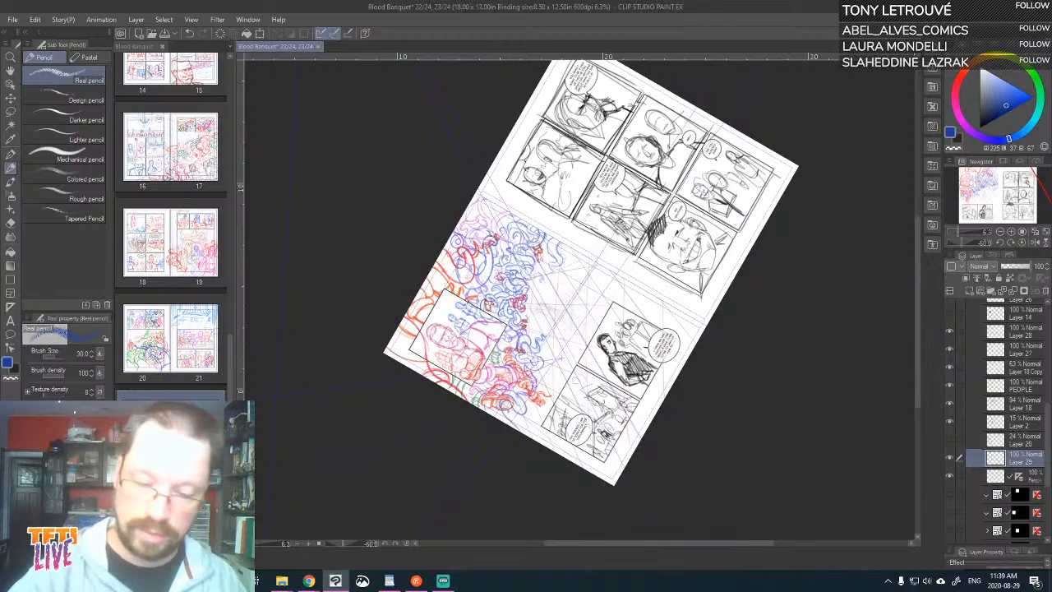
drag(624, 281, 516, 414)
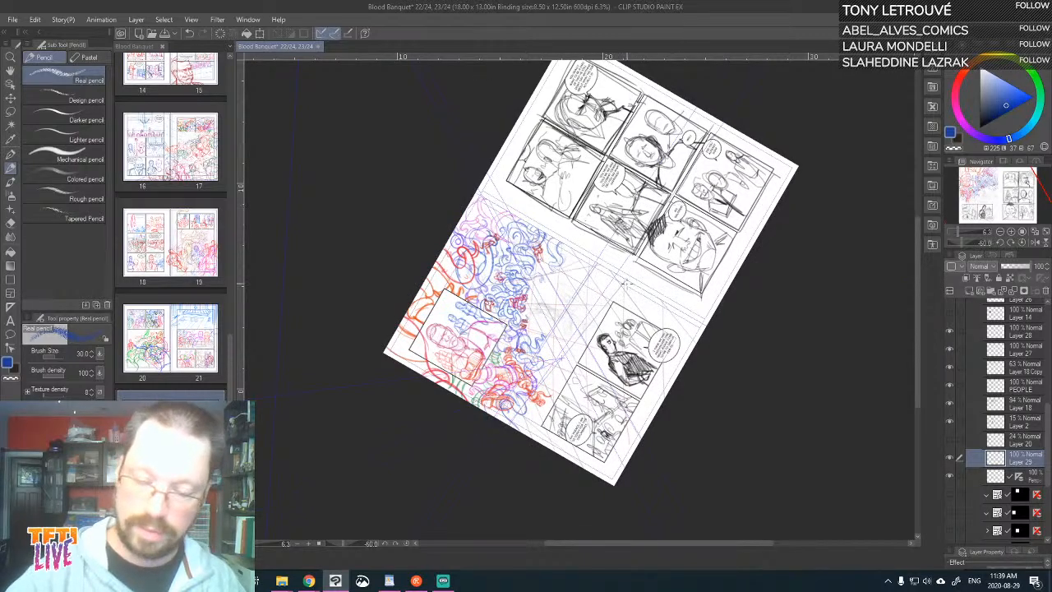
drag(631, 280, 567, 351)
drag(602, 295, 511, 424)
drag(575, 272, 521, 360)
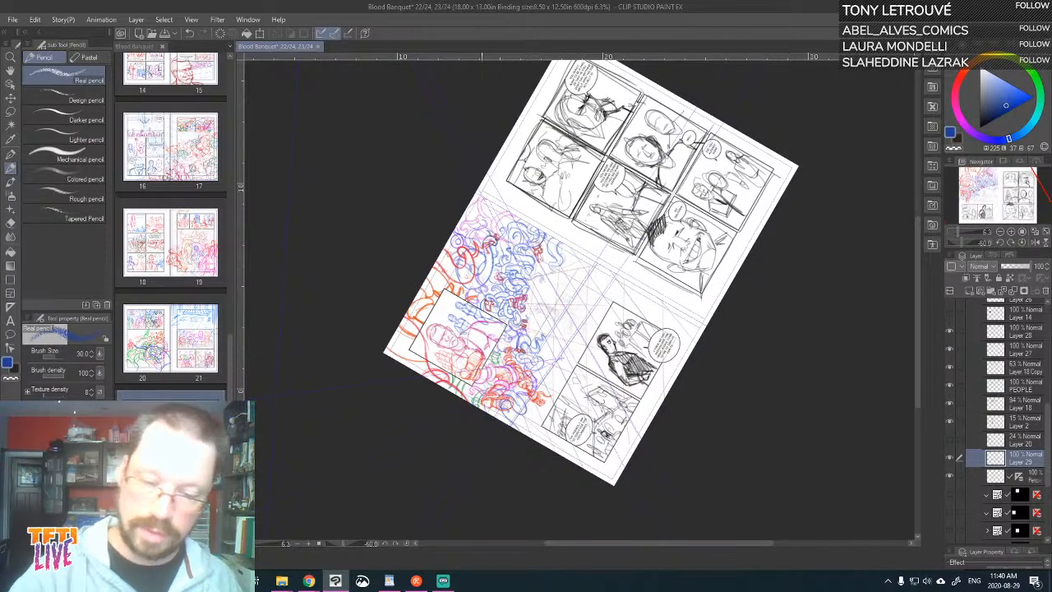
key(ctrl+z)
mouse_move(569, 280)
mouse_down()
mouse_move(494, 397)
mouse_move(541, 299)
mouse_move(513, 348)
mouse_up()
drag(569, 234, 424, 504)
drag(627, 303, 526, 434)
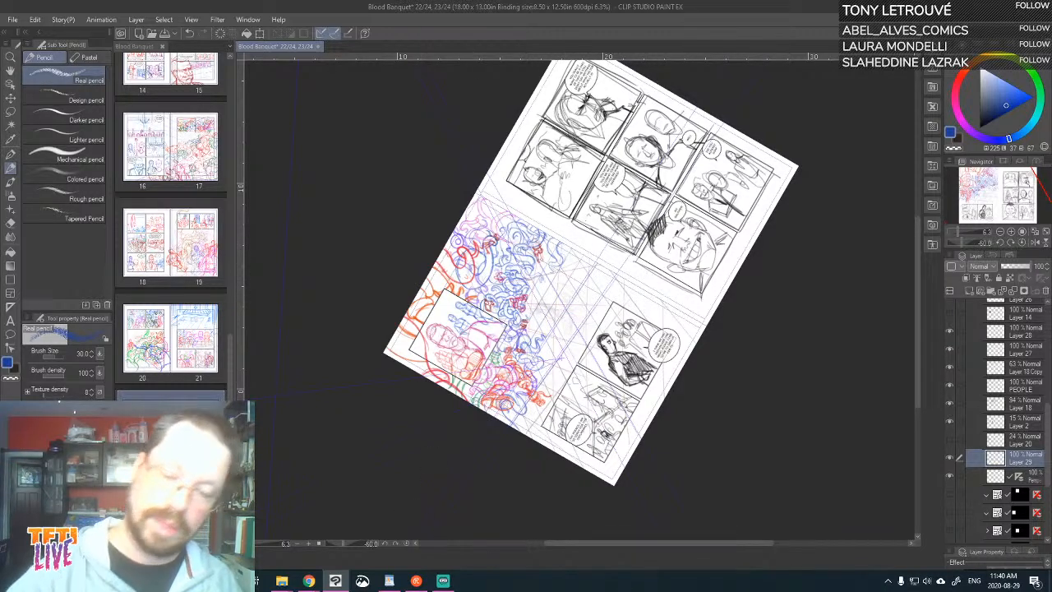
drag(654, 296, 498, 548)
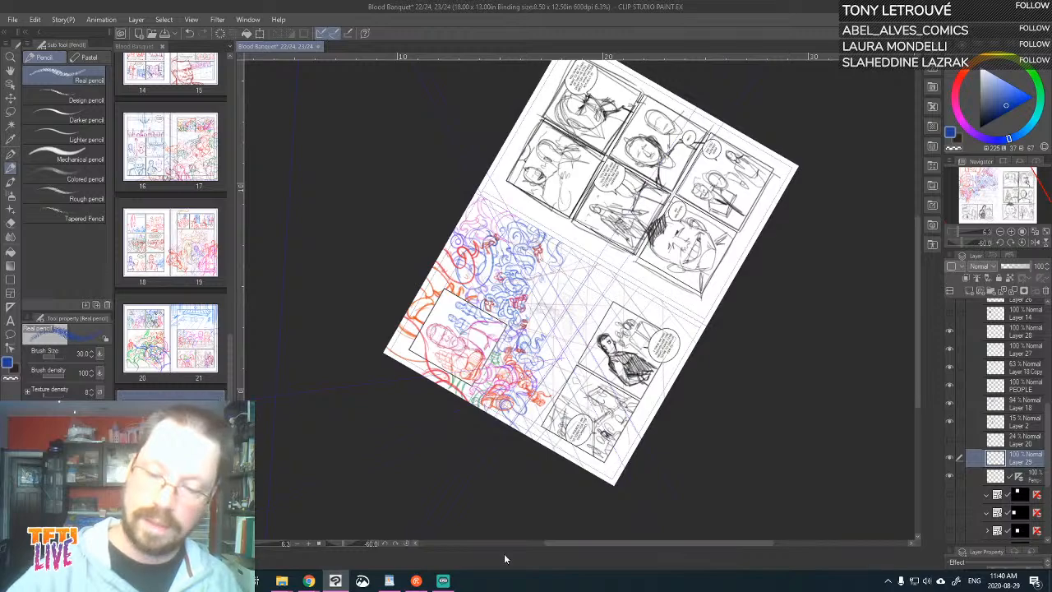
- Examine the drawn construction grid around the figure scene with the page upright, toggling the perspective ruler layer's visibility
key(asciicircum)
key(asciicircum)
key(asciicircum)
key(asciicircum)
key(asciicircum)
key(asciicircum)
key(asciicircum)
key(asciicircum)
key(asciicircum)
key(asciicircum)
key(asciicircum)
key(asciicircum)
key(asciicircum)
key(asciicircum)
key(asciicircum)
key(asciicircum)
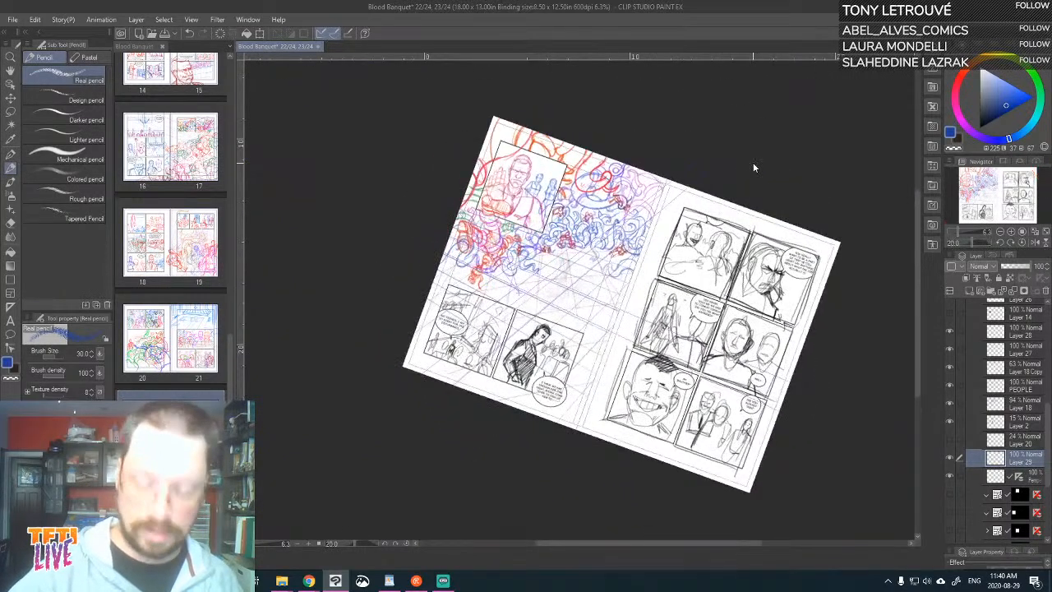
scroll(753, 162, up, 2)
key(minus)
key(minus)
key(minus)
key(minus)
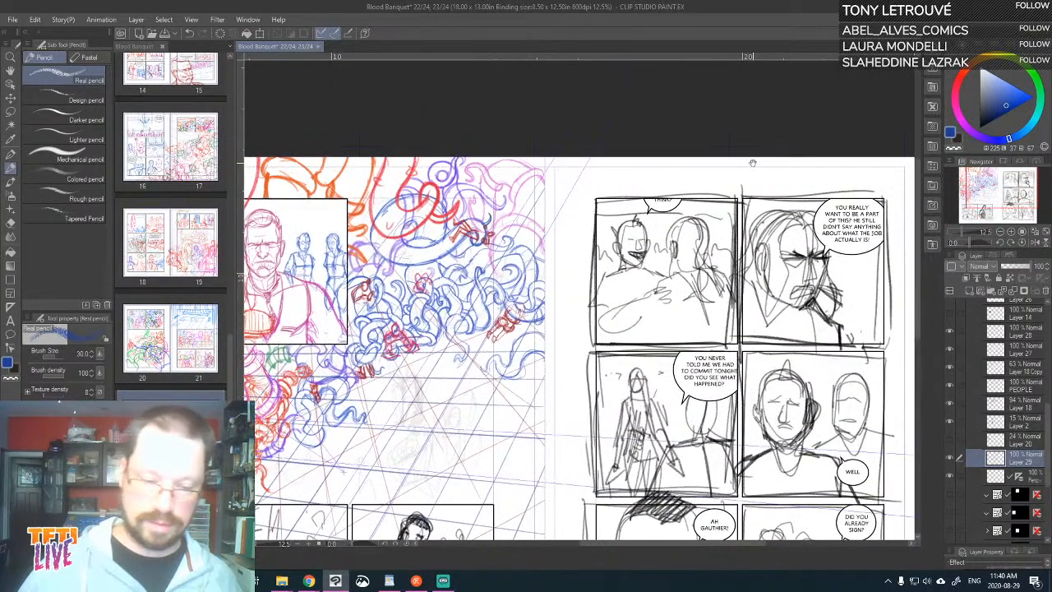
drag(628, 497, 739, 329)
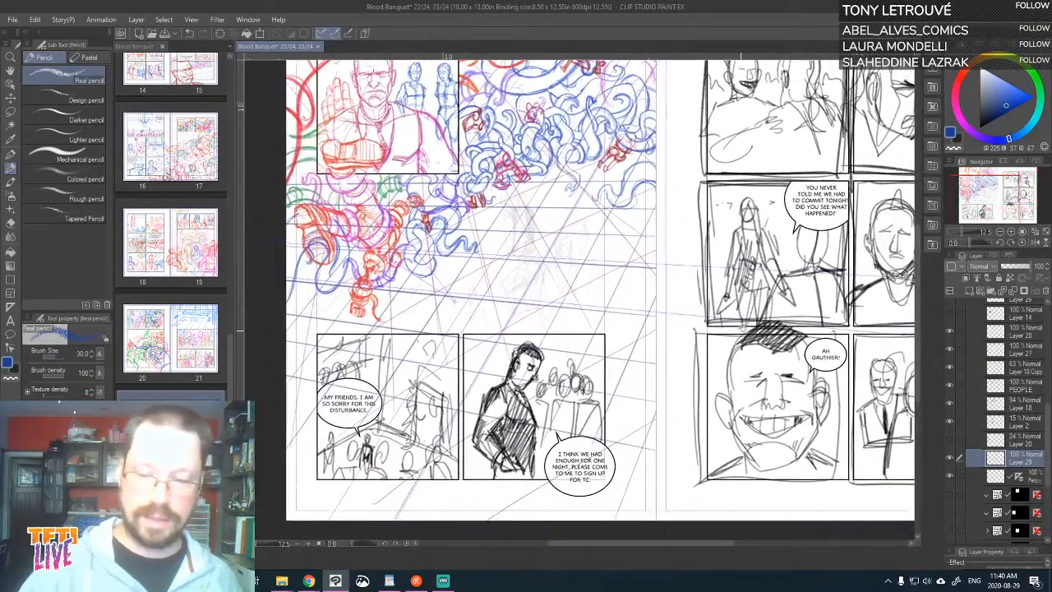
click(950, 475)
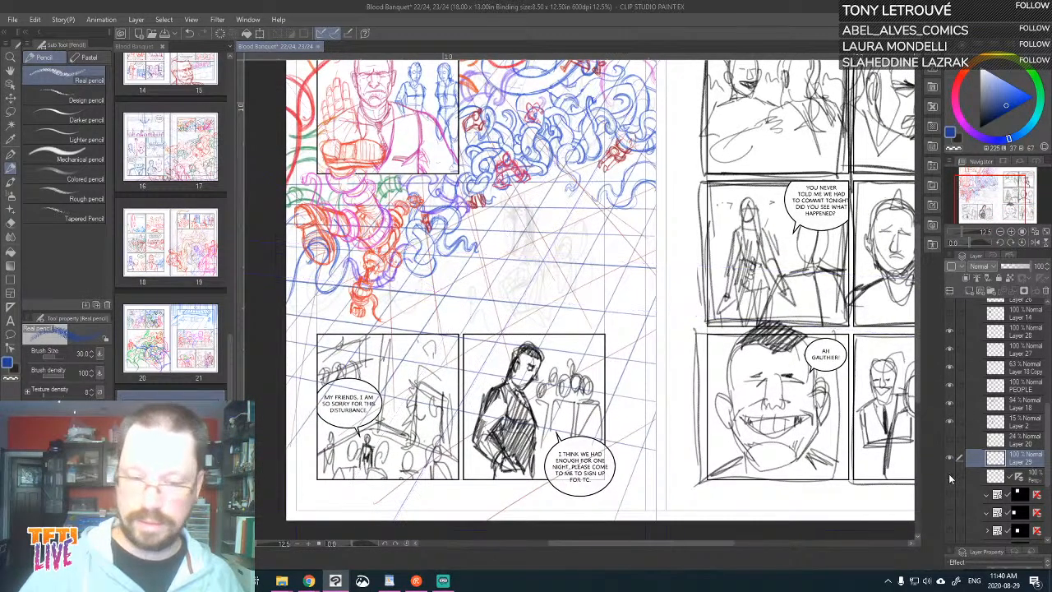
- Find the layer holding the old construction lines by toggling Layer 26 and Layer 19, and delete Layer 19
scroll(994, 419, up, 3)
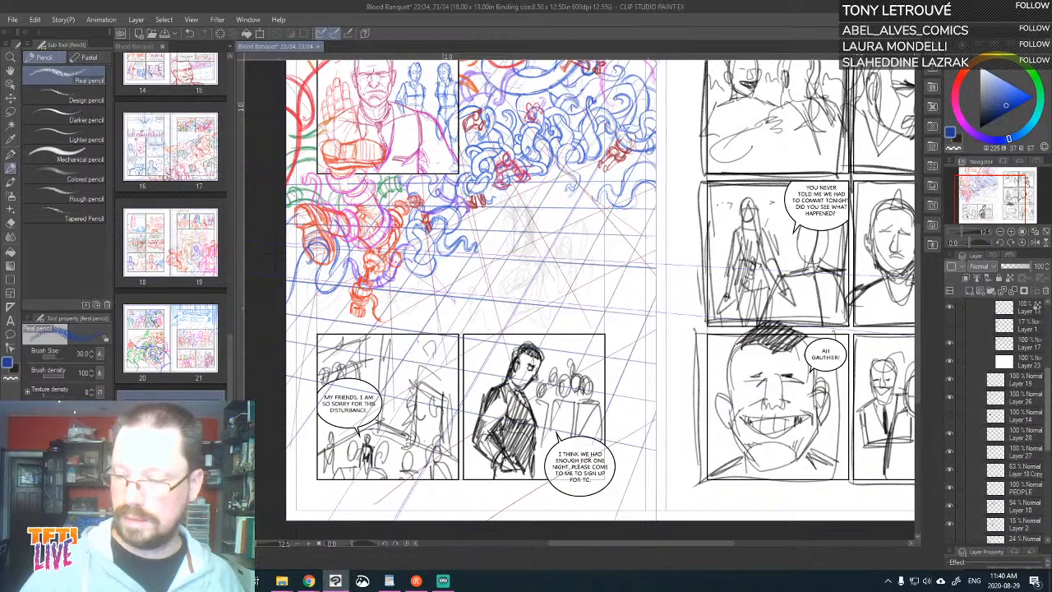
scroll(1011, 401, down, 1)
click(950, 396)
click(950, 395)
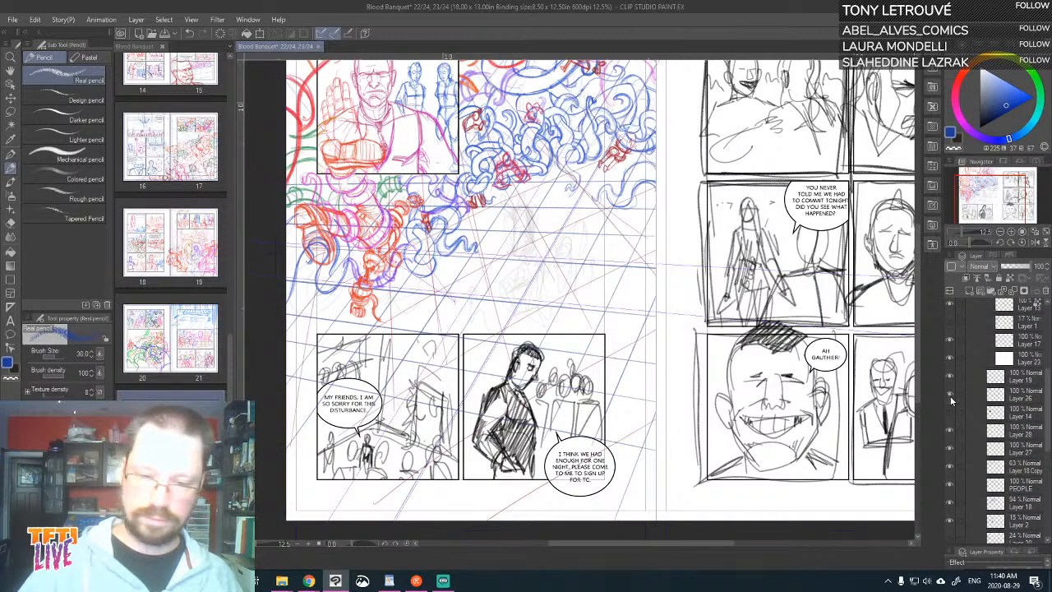
click(951, 379)
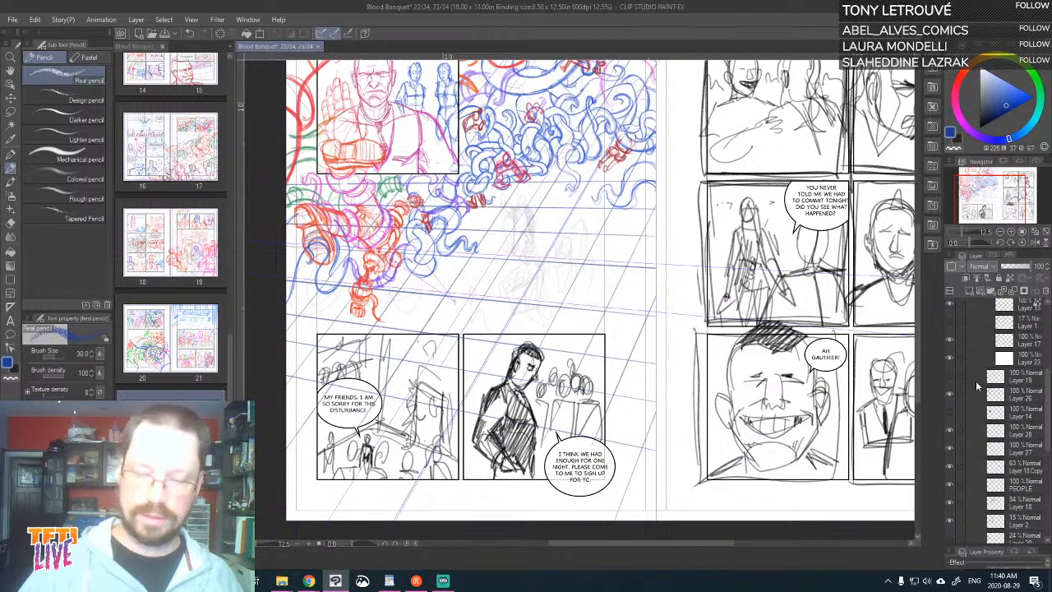
click(952, 377)
click(1015, 378)
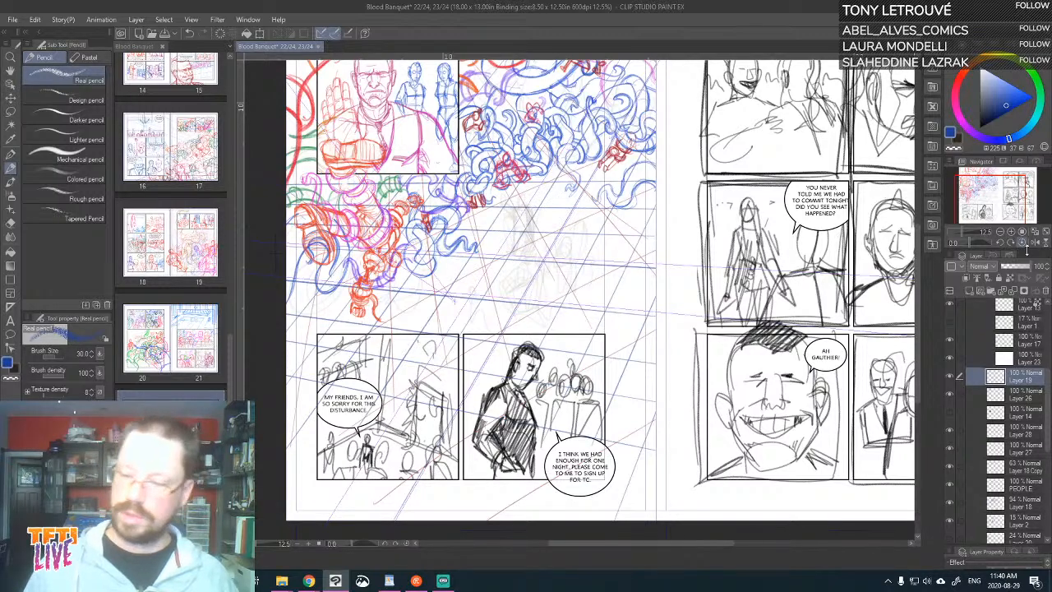
click(1046, 291)
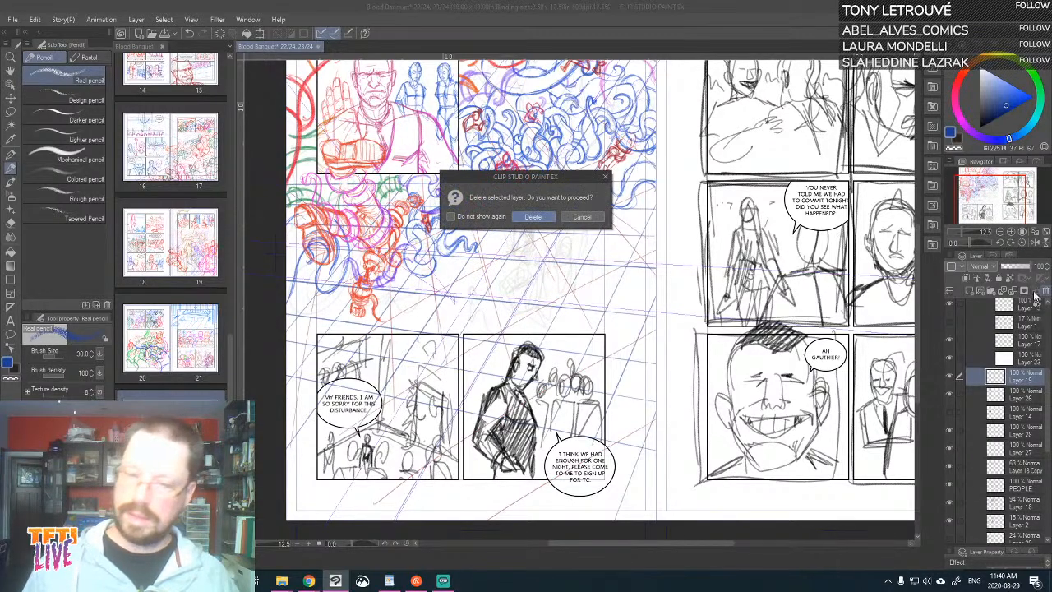
click(539, 218)
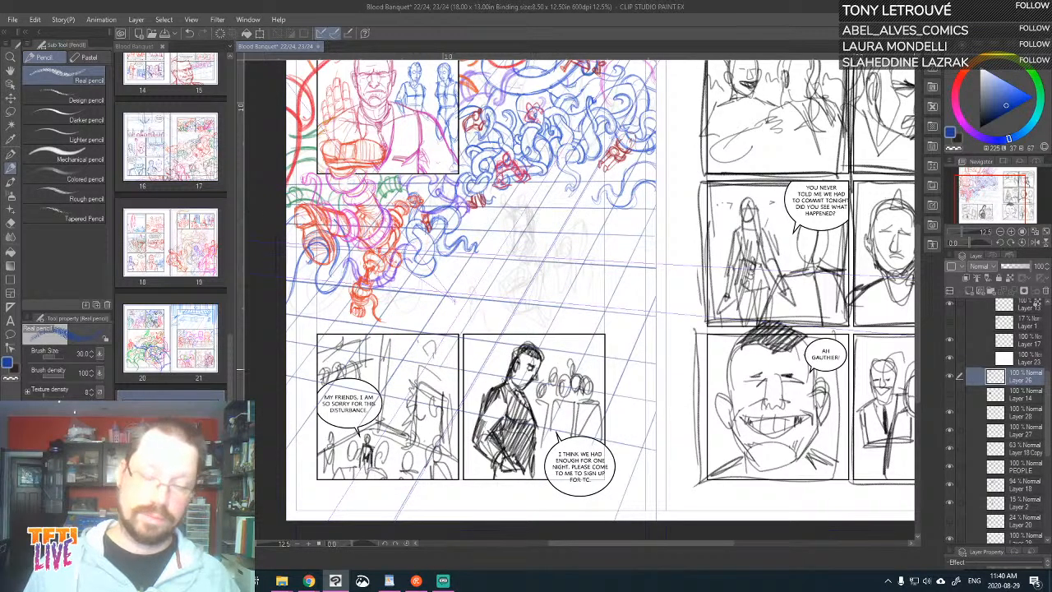
- Check the new perspective grid by hiding and showing Layer 29, and make Layer 29 the active layer
drag(466, 265, 491, 314)
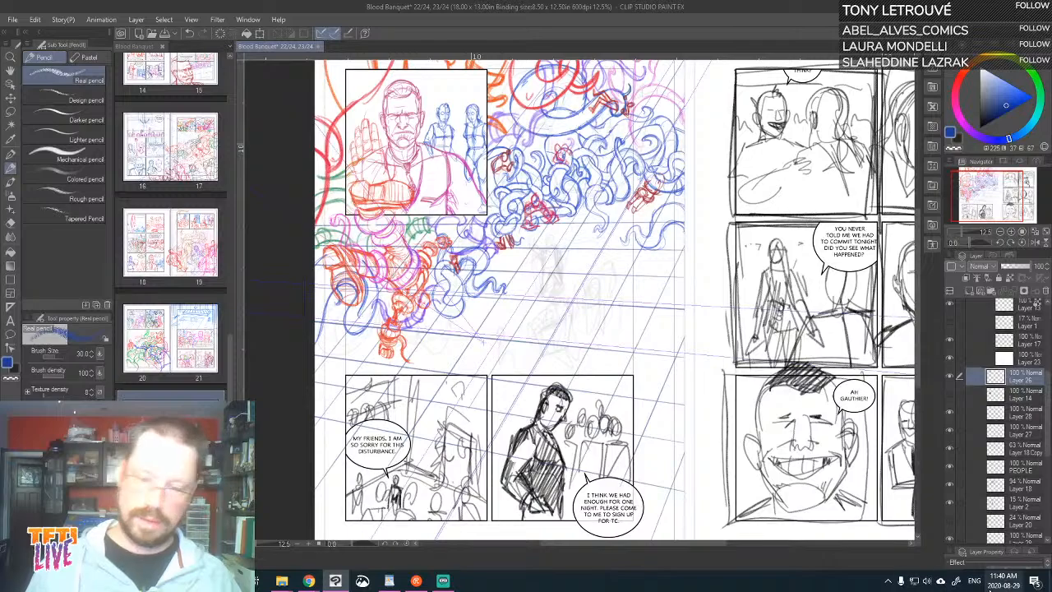
drag(1046, 414, 1047, 423)
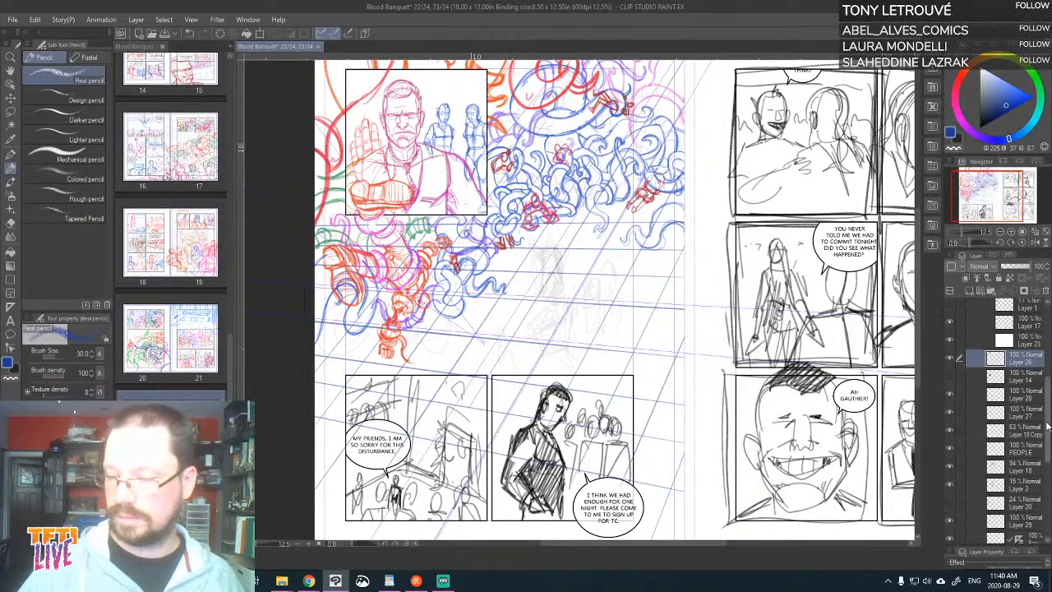
scroll(1046, 425, down, 7)
click(949, 400)
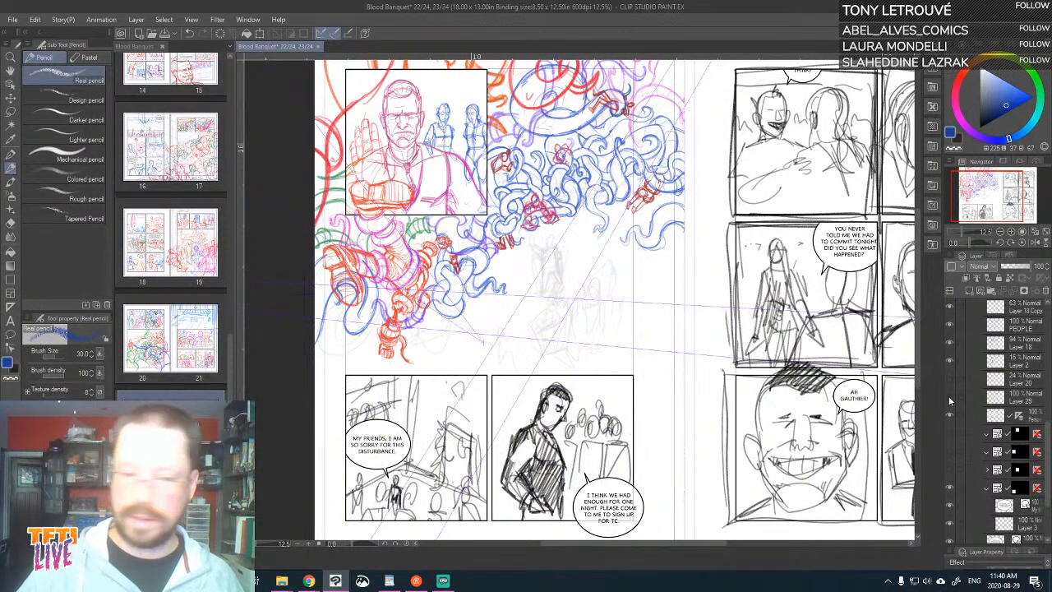
click(948, 401)
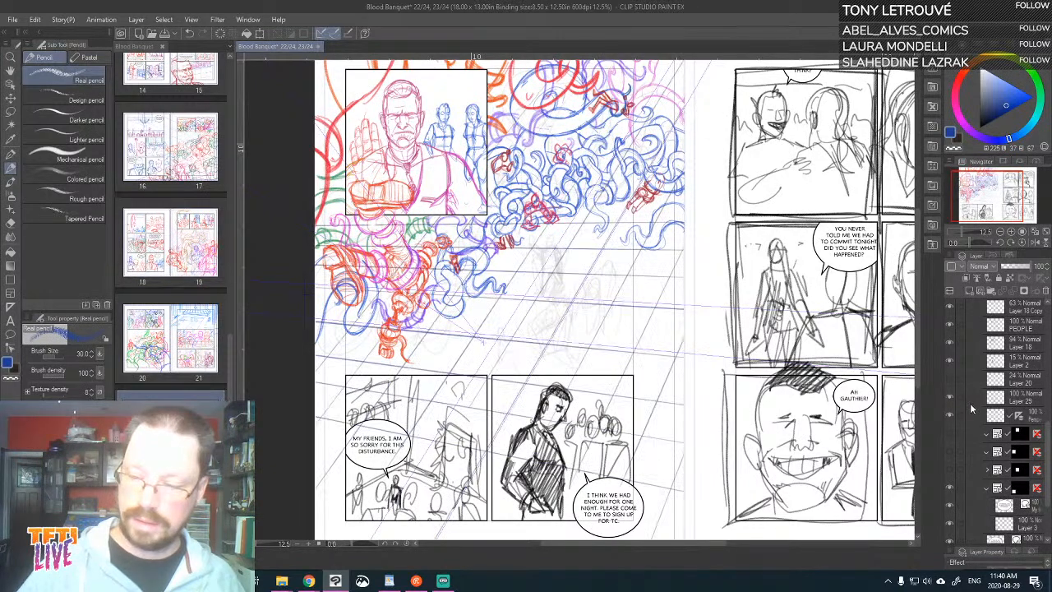
click(1019, 401)
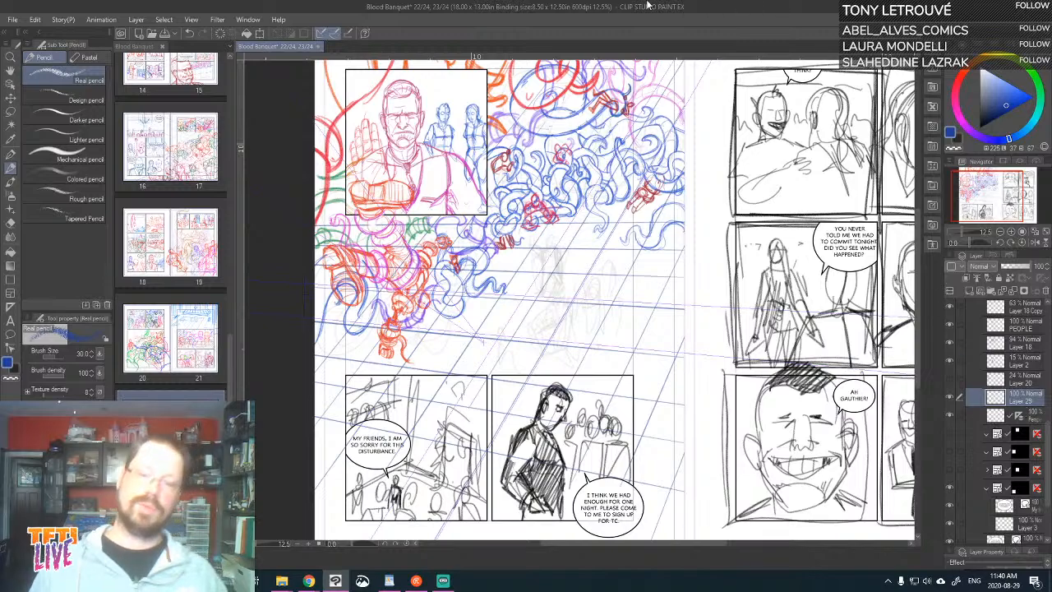